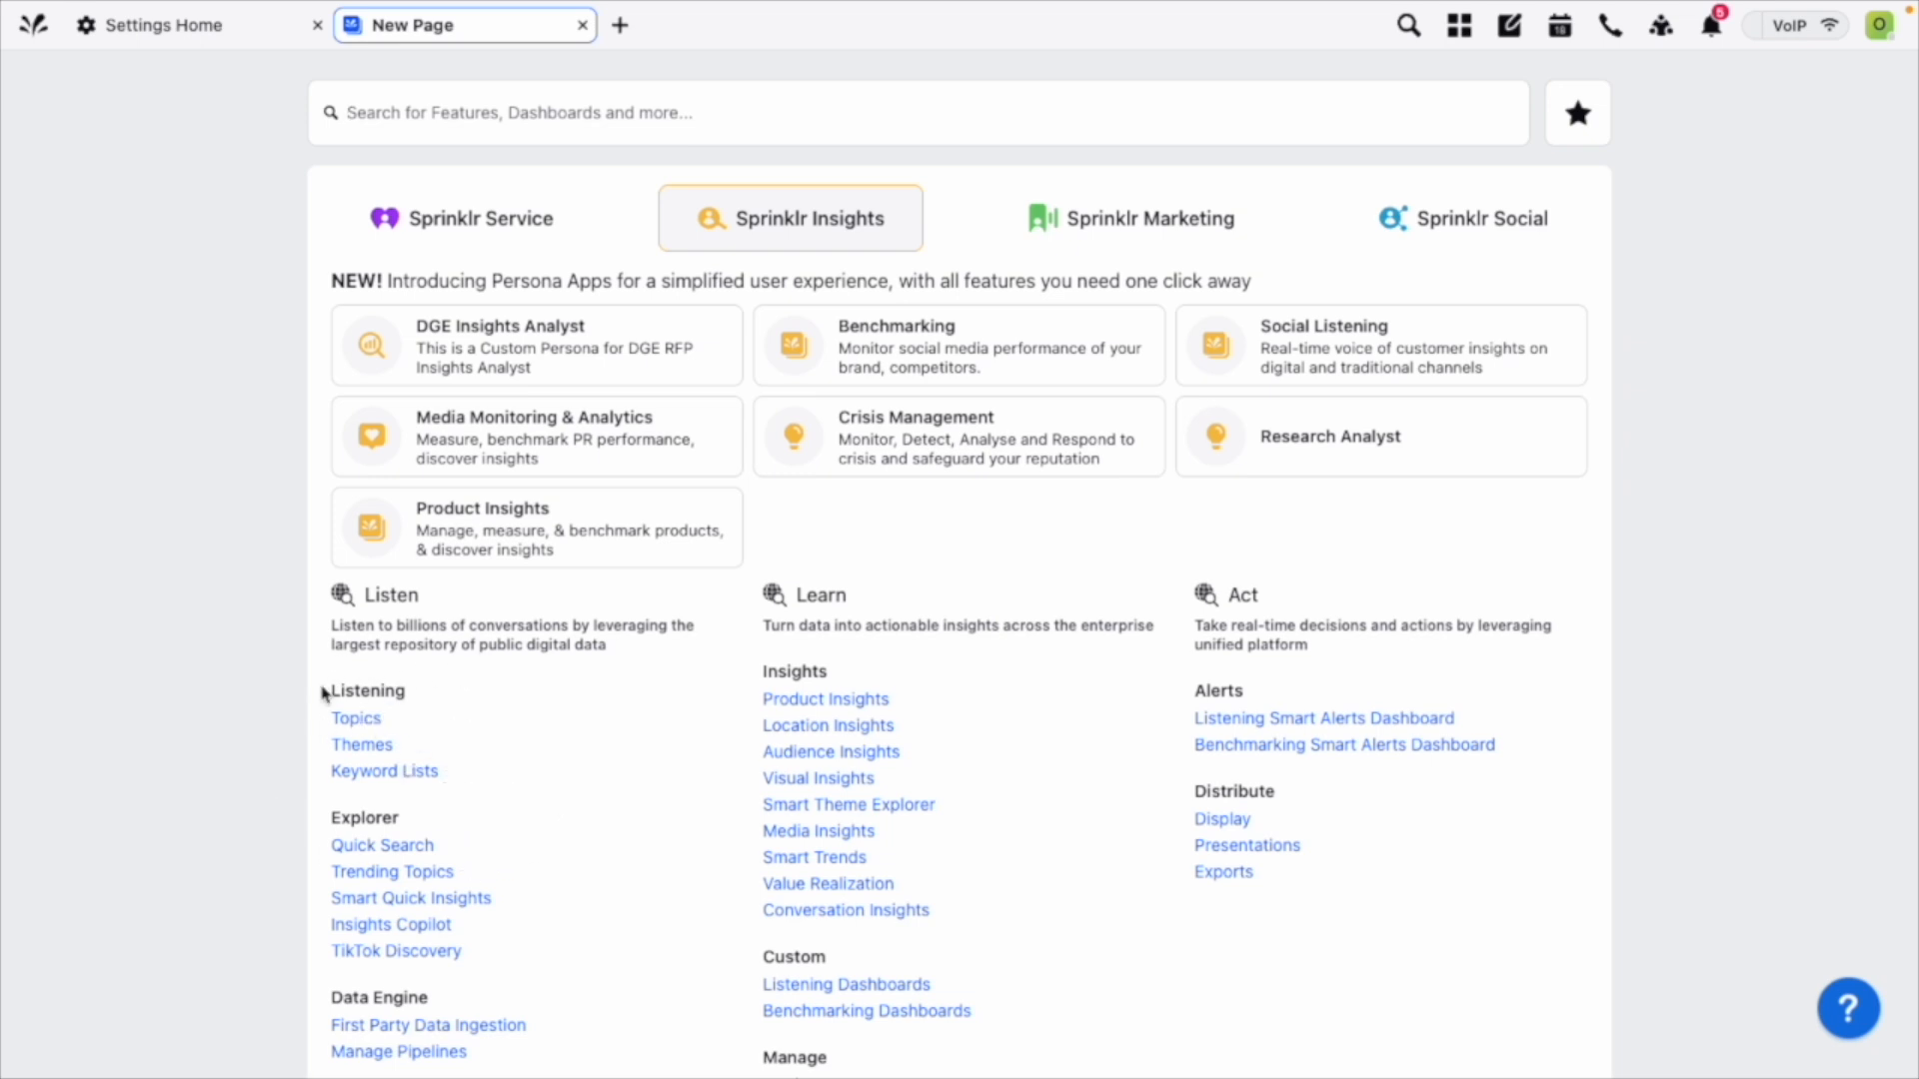
# Open the Topics list under Listening and look through the existing topics' queries and topic groups.
pyautogui.click(361, 726)
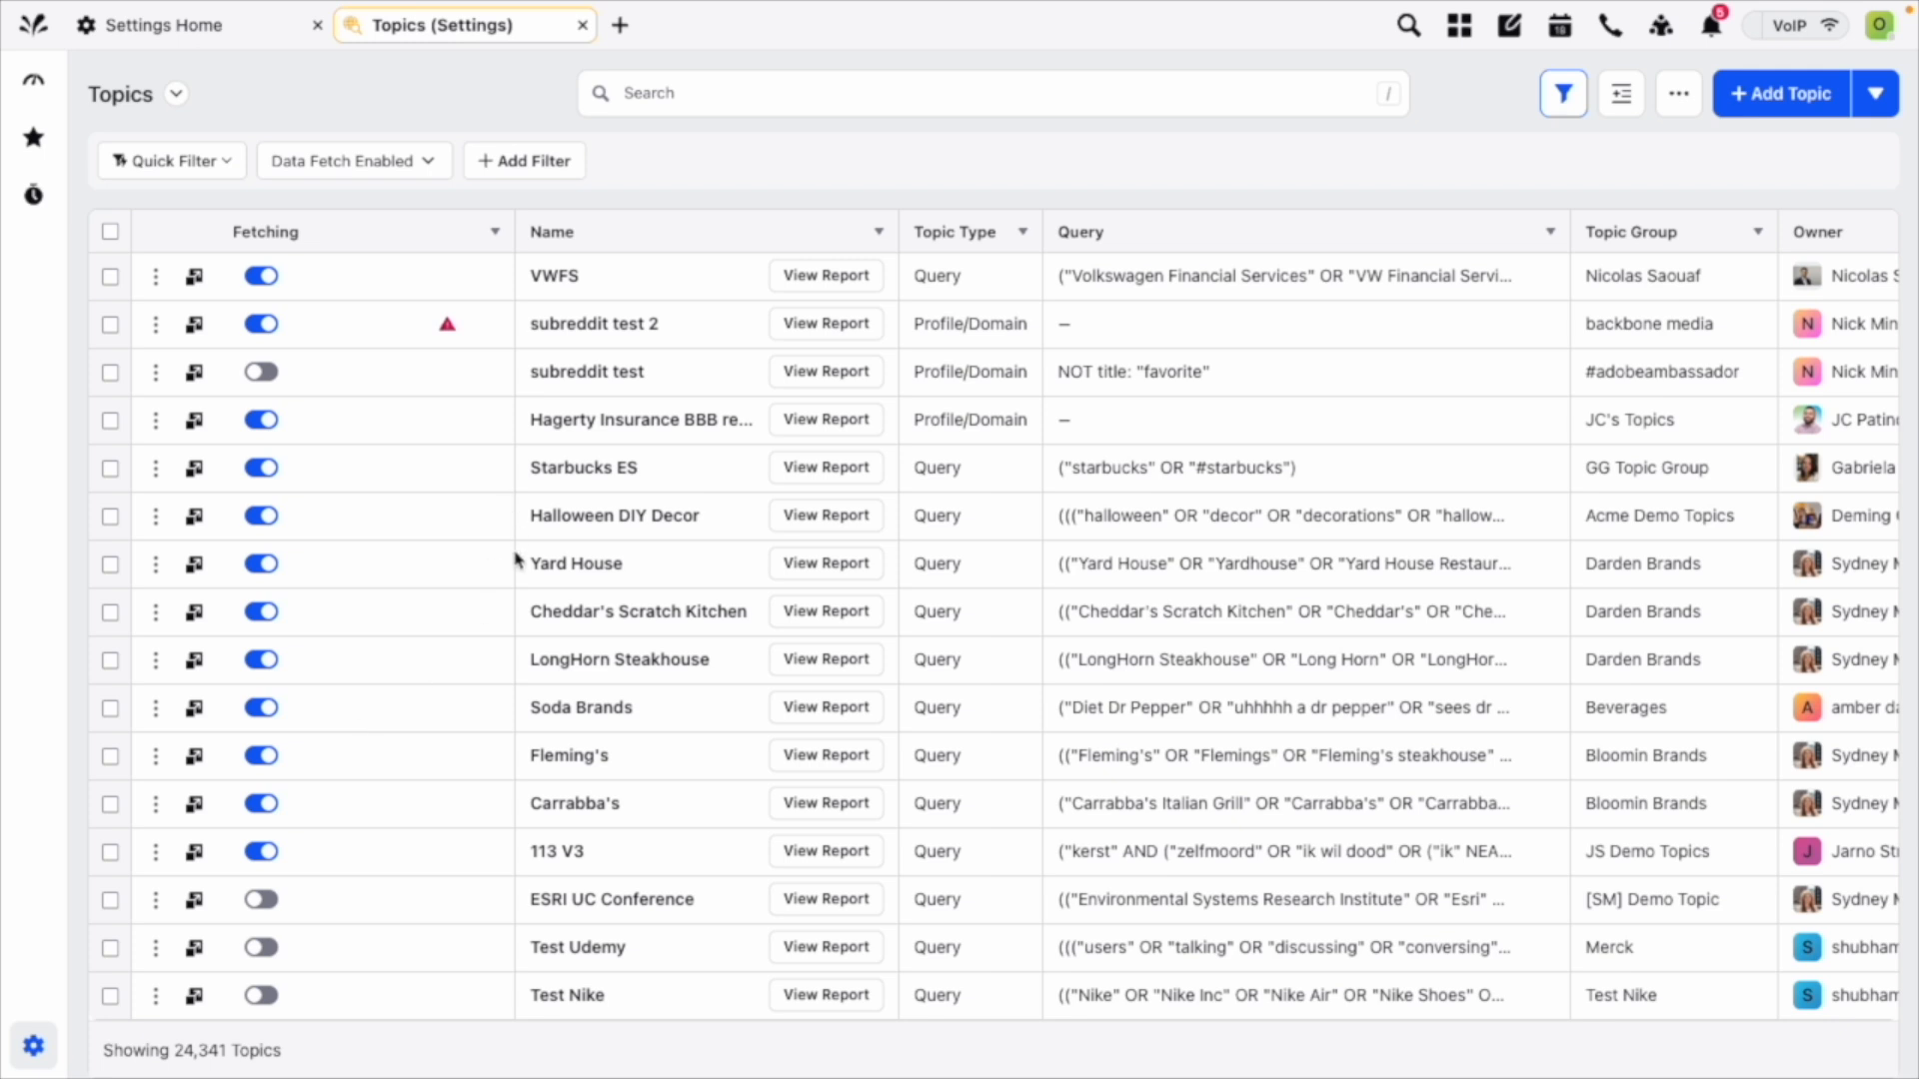
pyautogui.scroll(-2, 516, 560)
pyautogui.scroll(2, 515, 560)
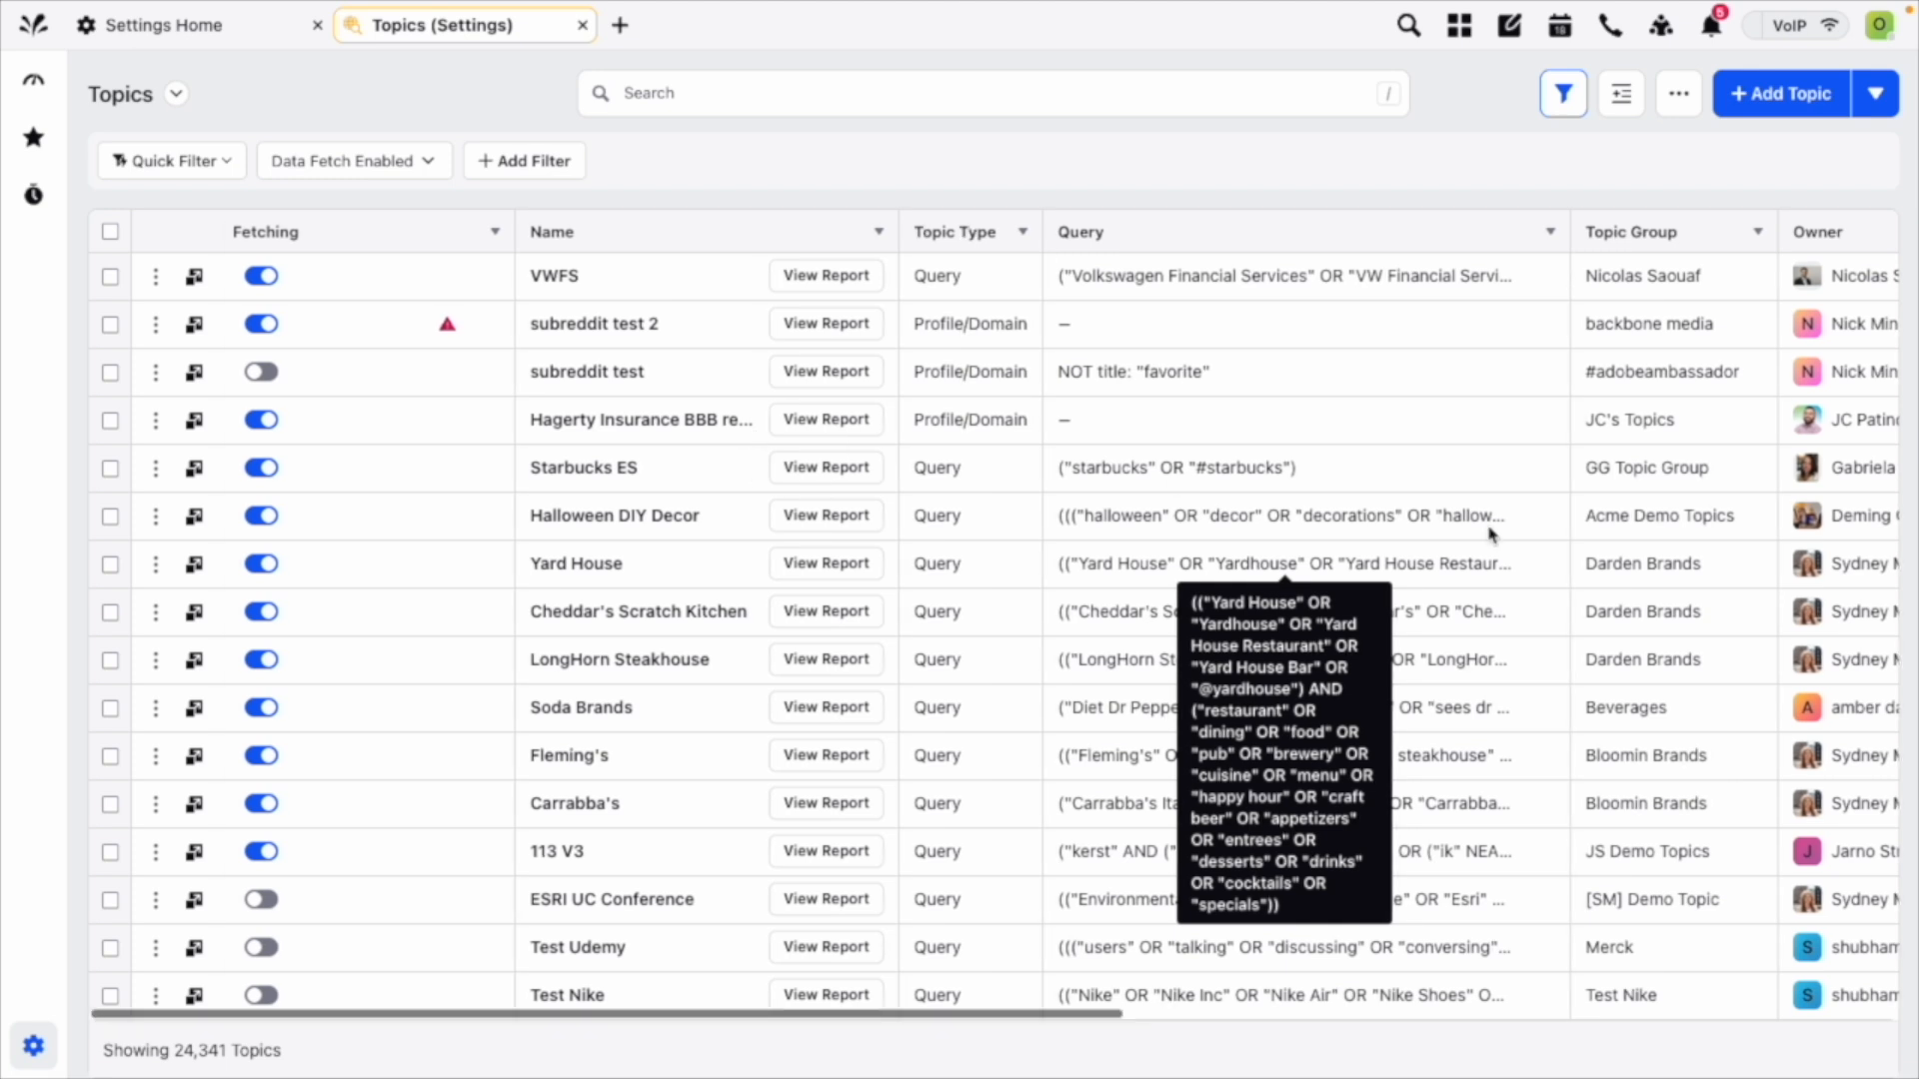
pyautogui.scroll(-1, 1509, 427)
pyautogui.scroll(-3, 1509, 426)
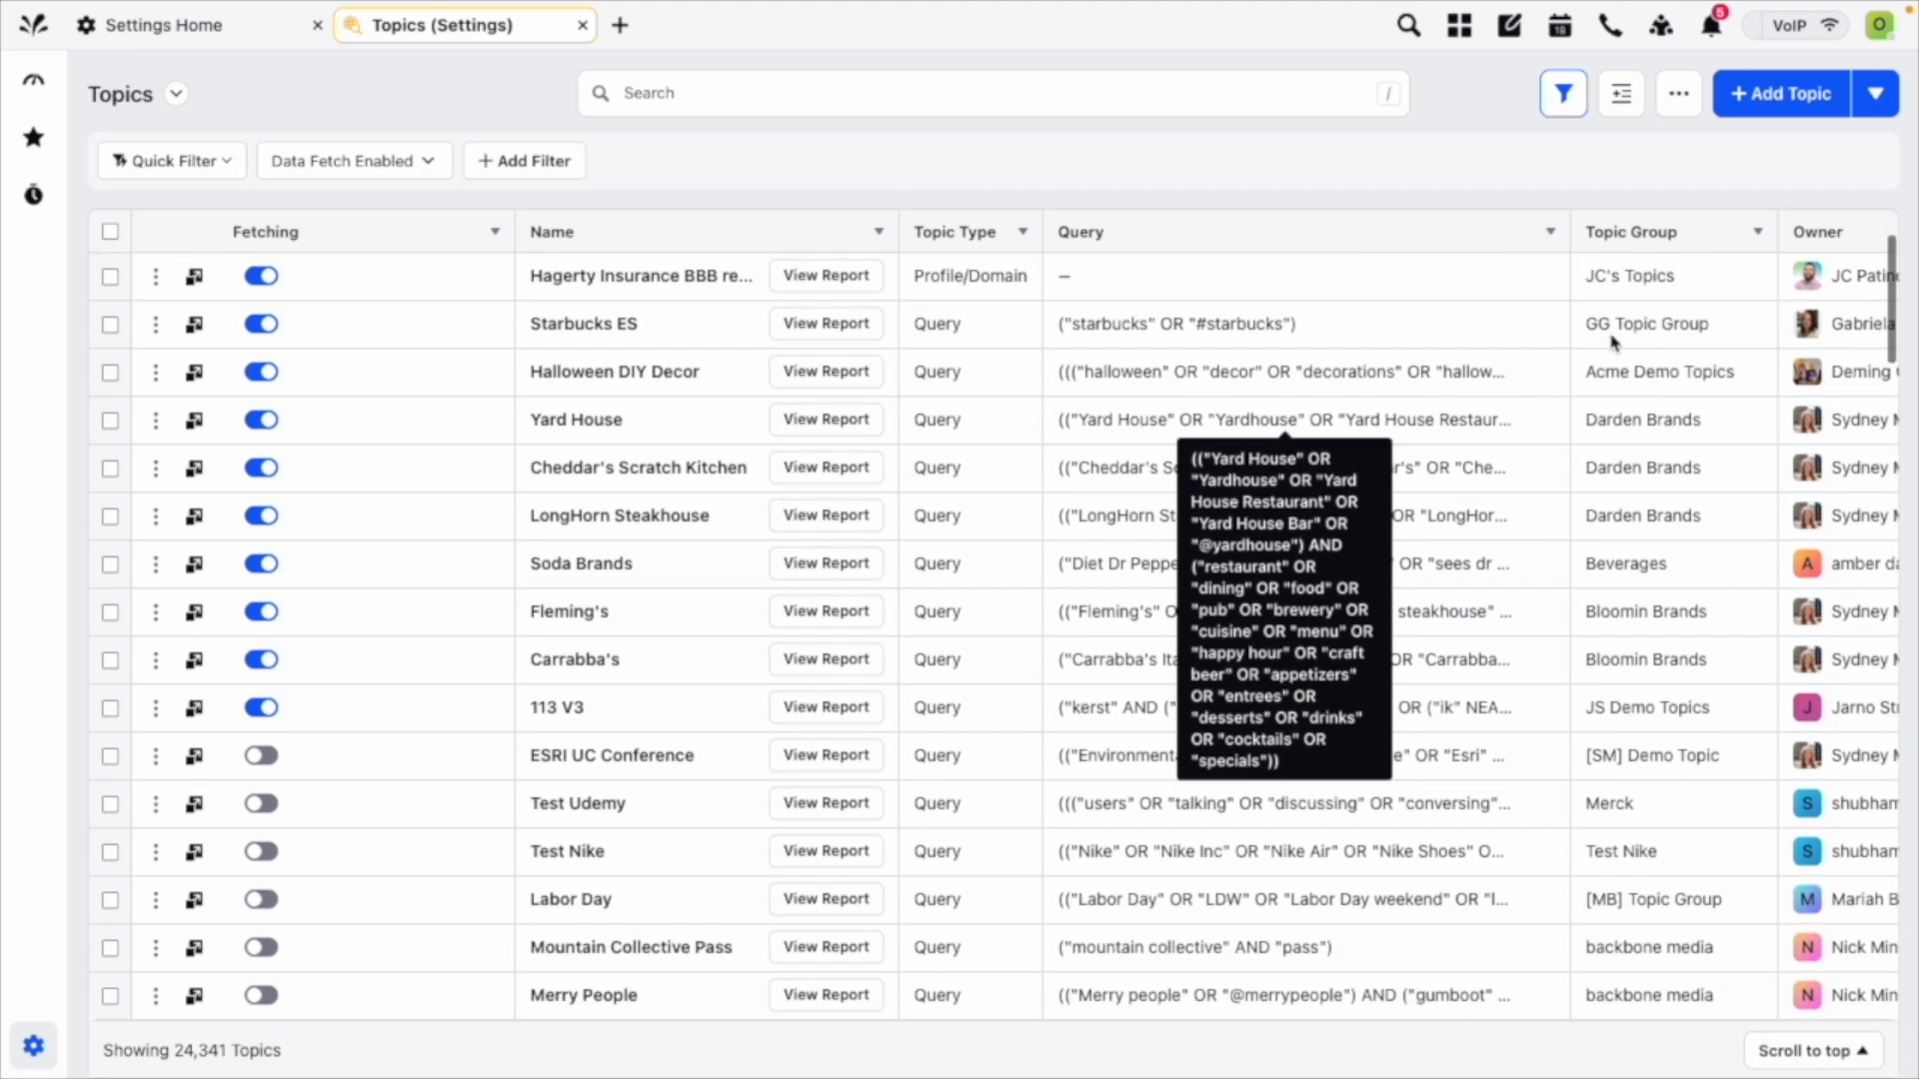
pyautogui.scroll(4, 1509, 427)
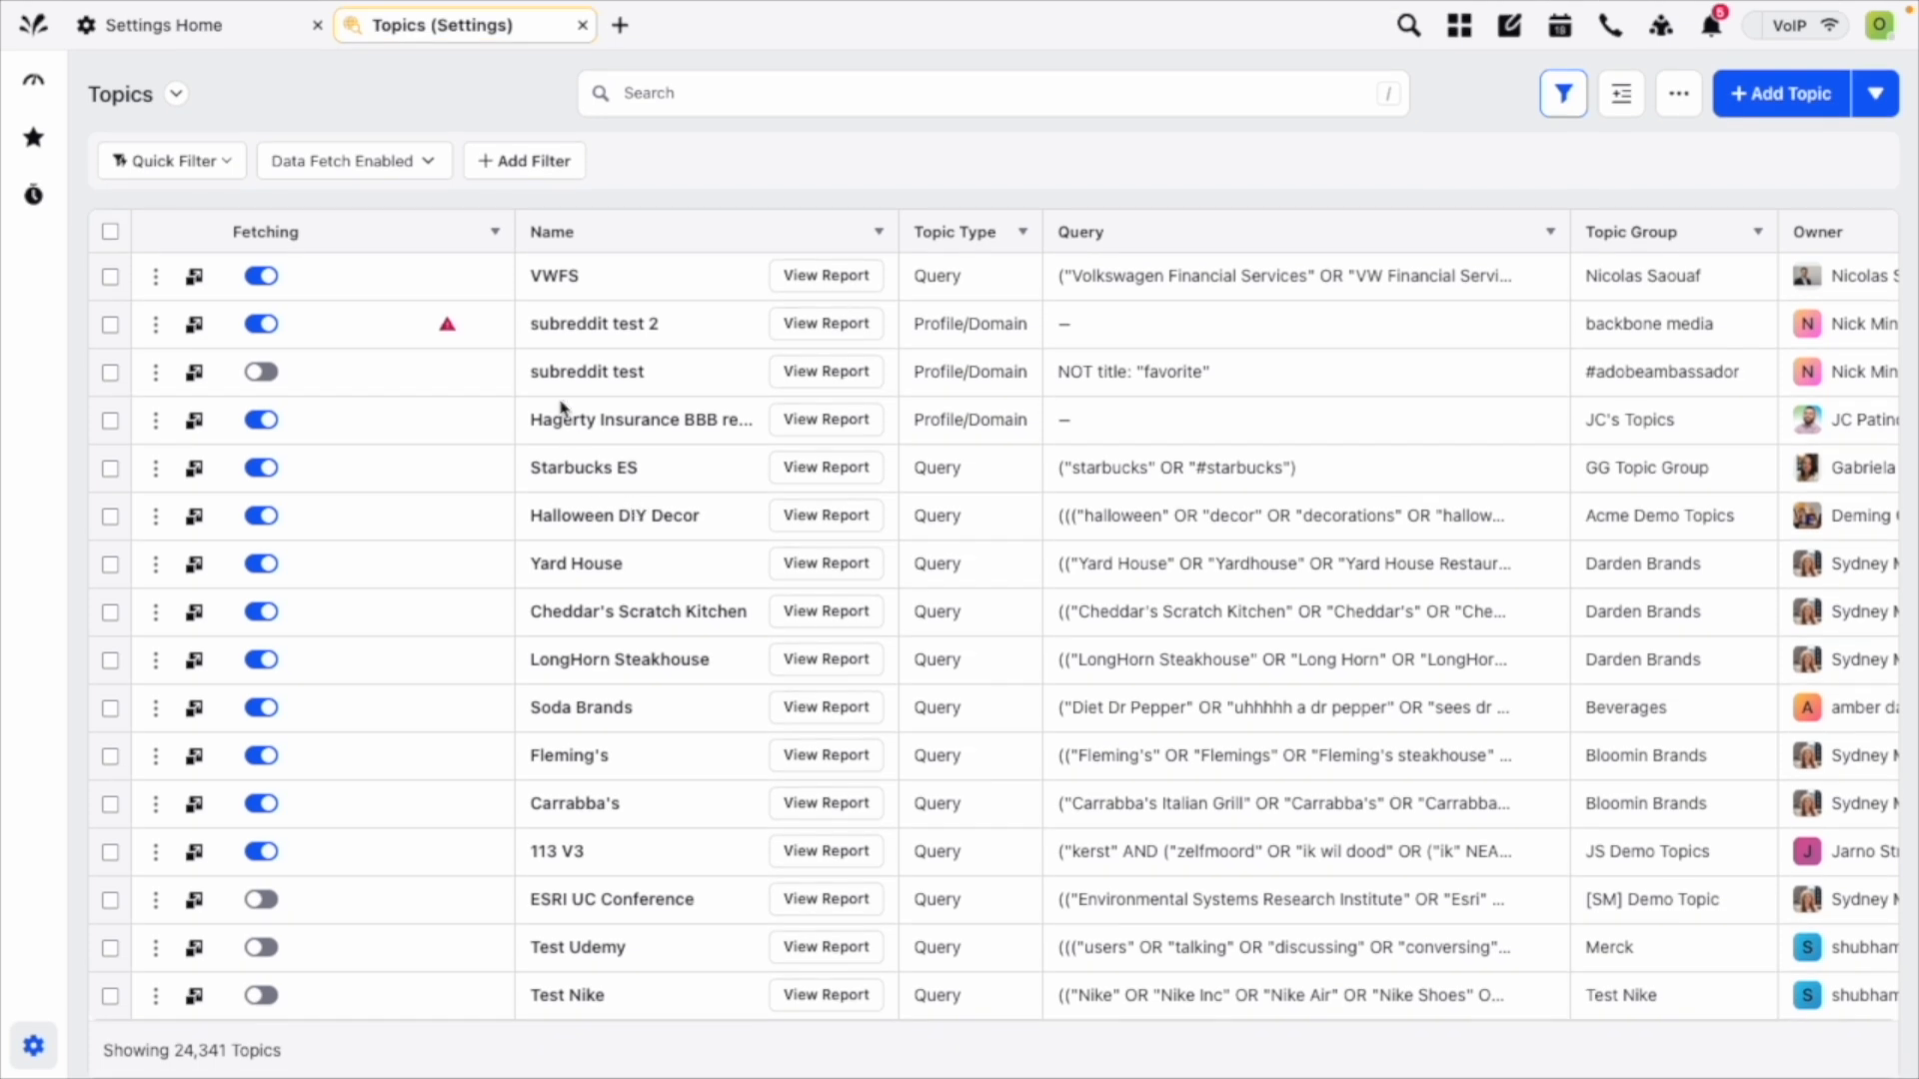
# Open the Topics list again in a new page.
pyautogui.click(621, 25)
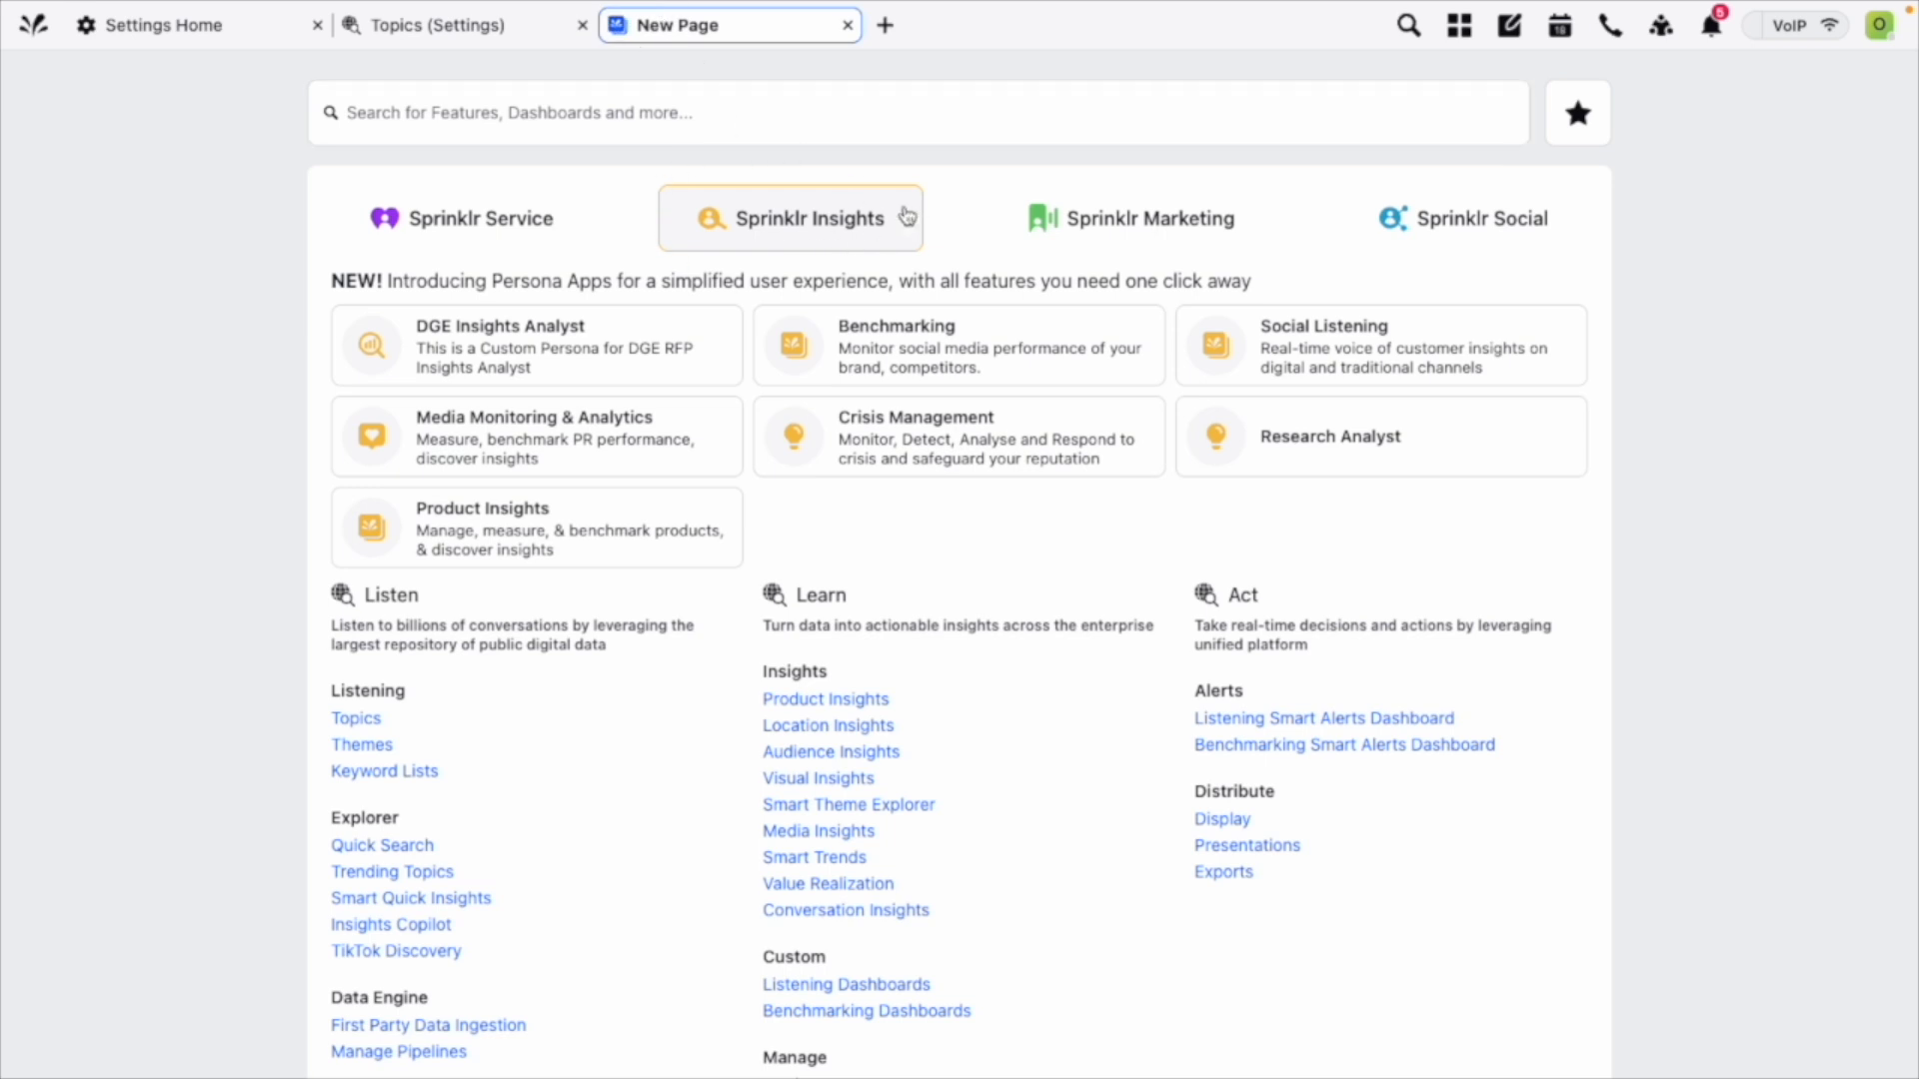
pyautogui.click(347, 722)
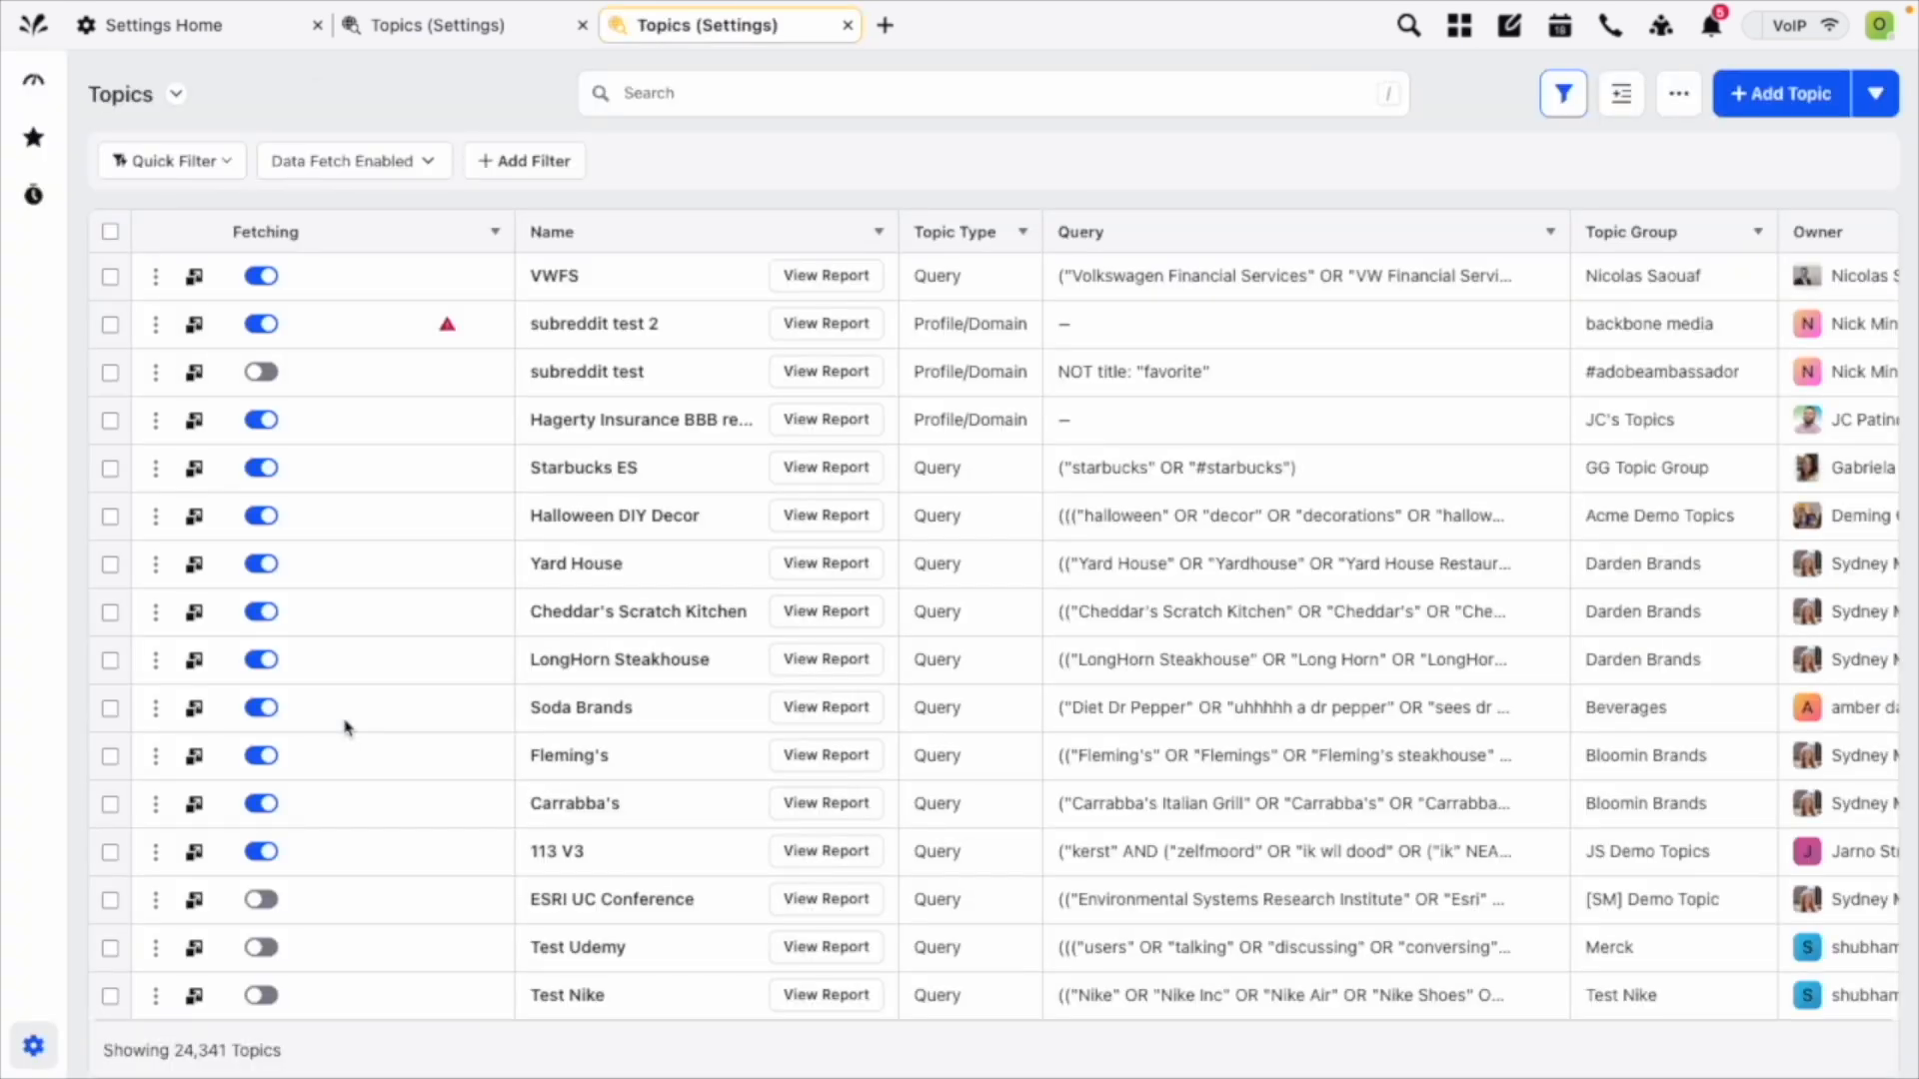
pyautogui.scroll(-20, 347, 728)
# Check the Data Fetch Enabled filter options and read the fetching warning on the "subreddit test 2" topic.
pyautogui.click(344, 163)
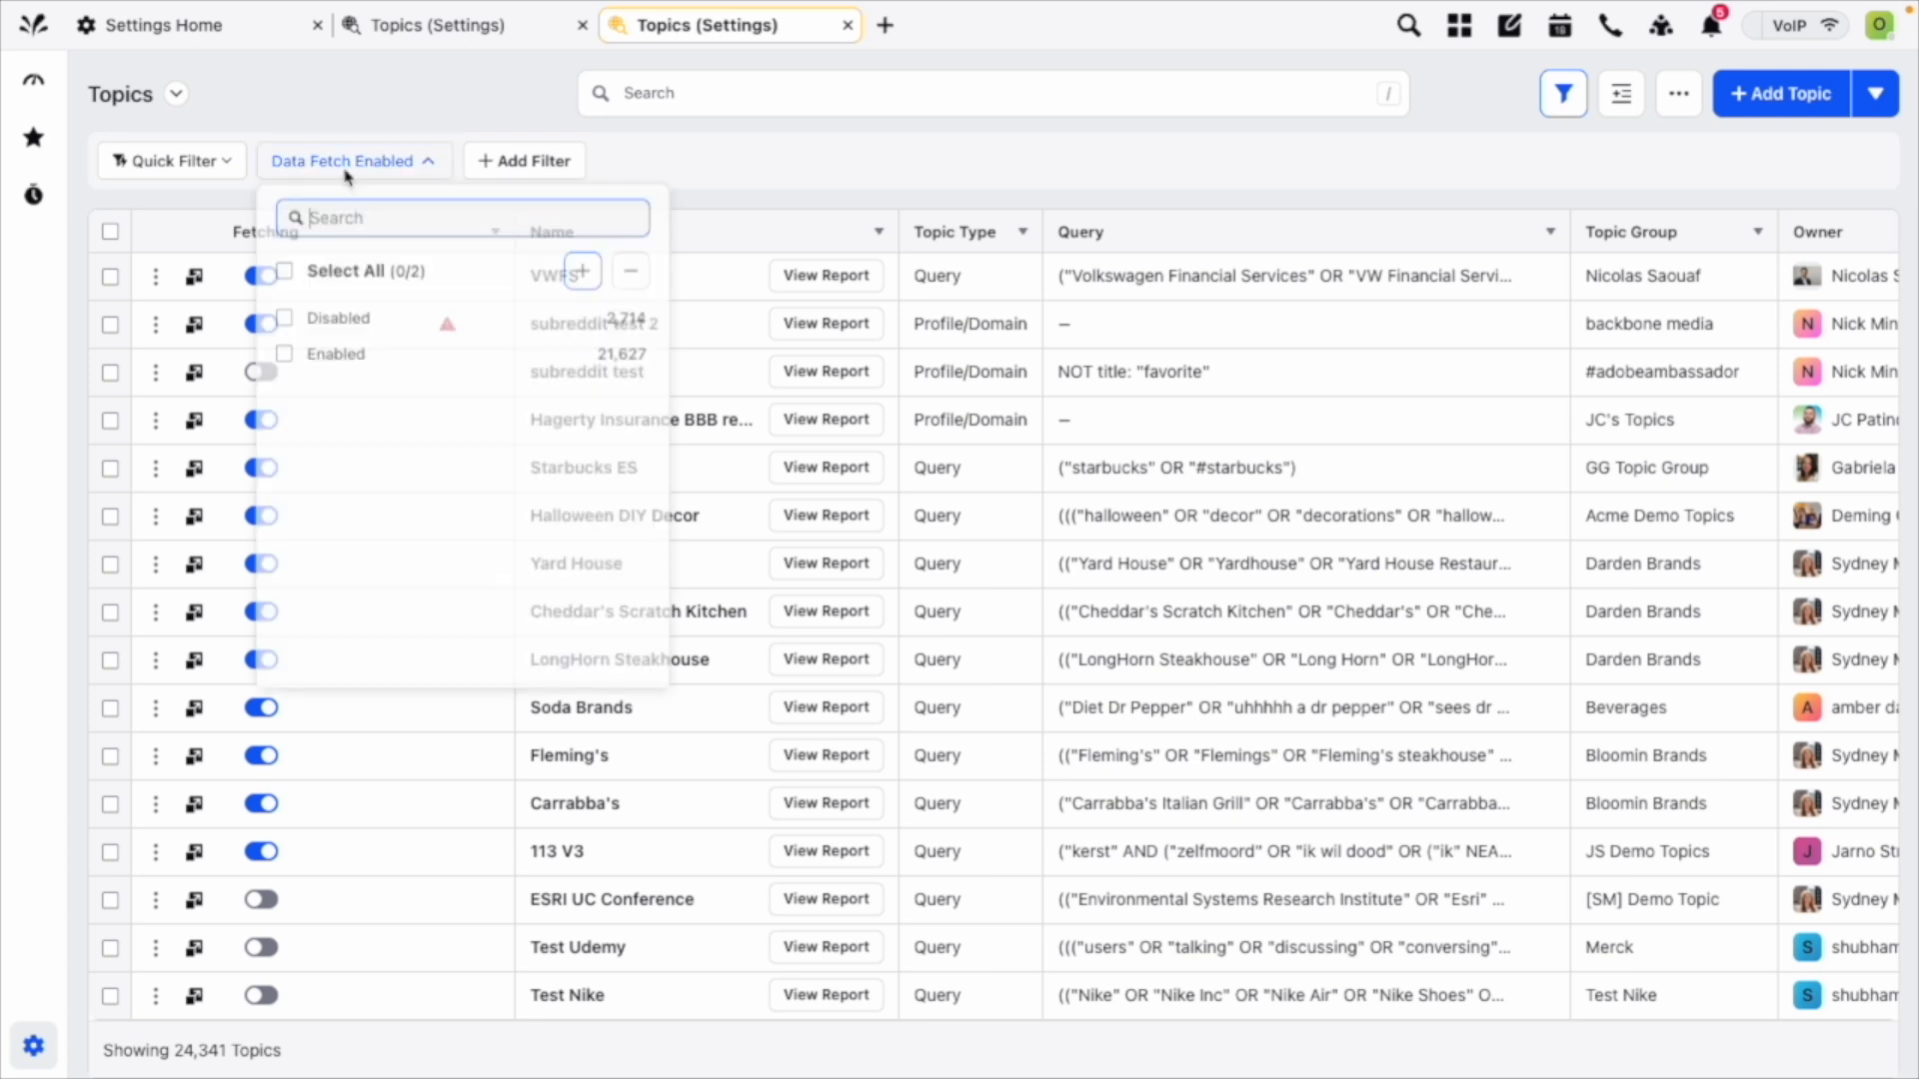
pyautogui.click(839, 167)
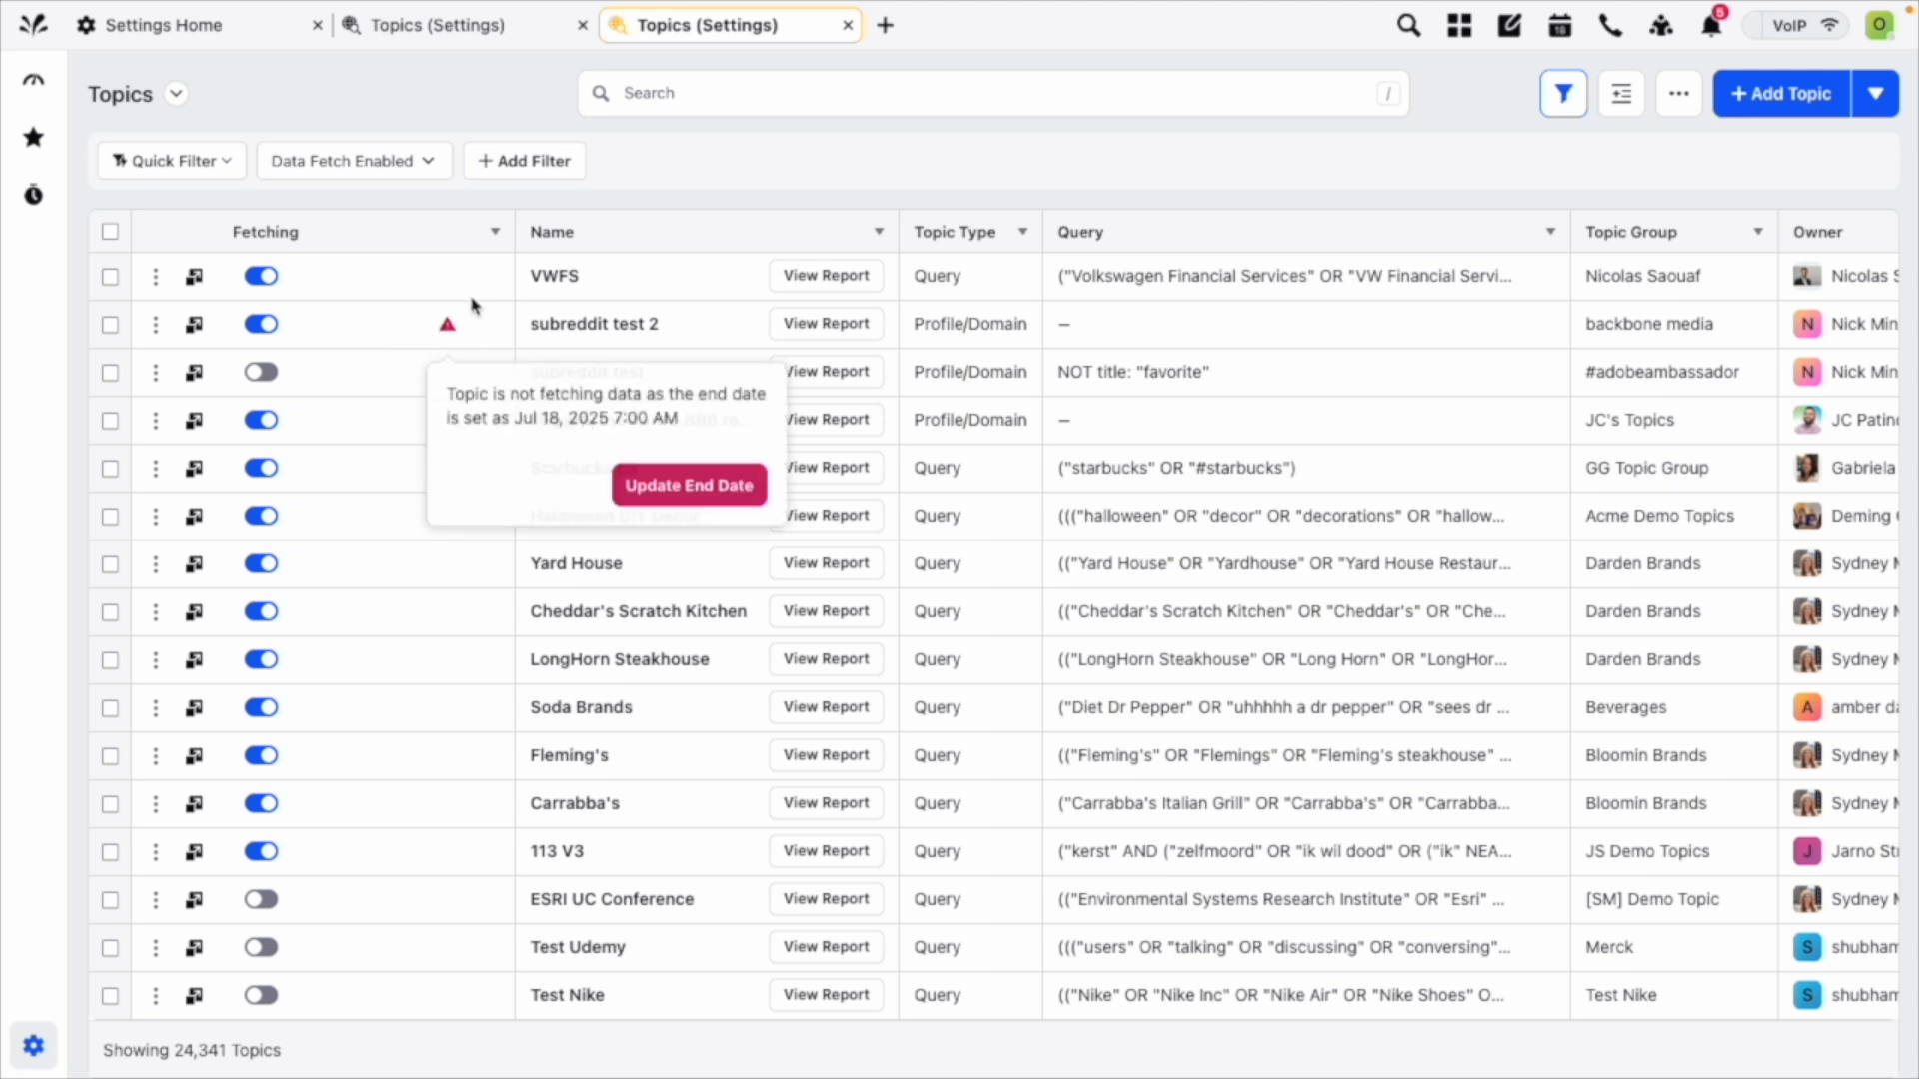
pyautogui.moveTo(449, 345)
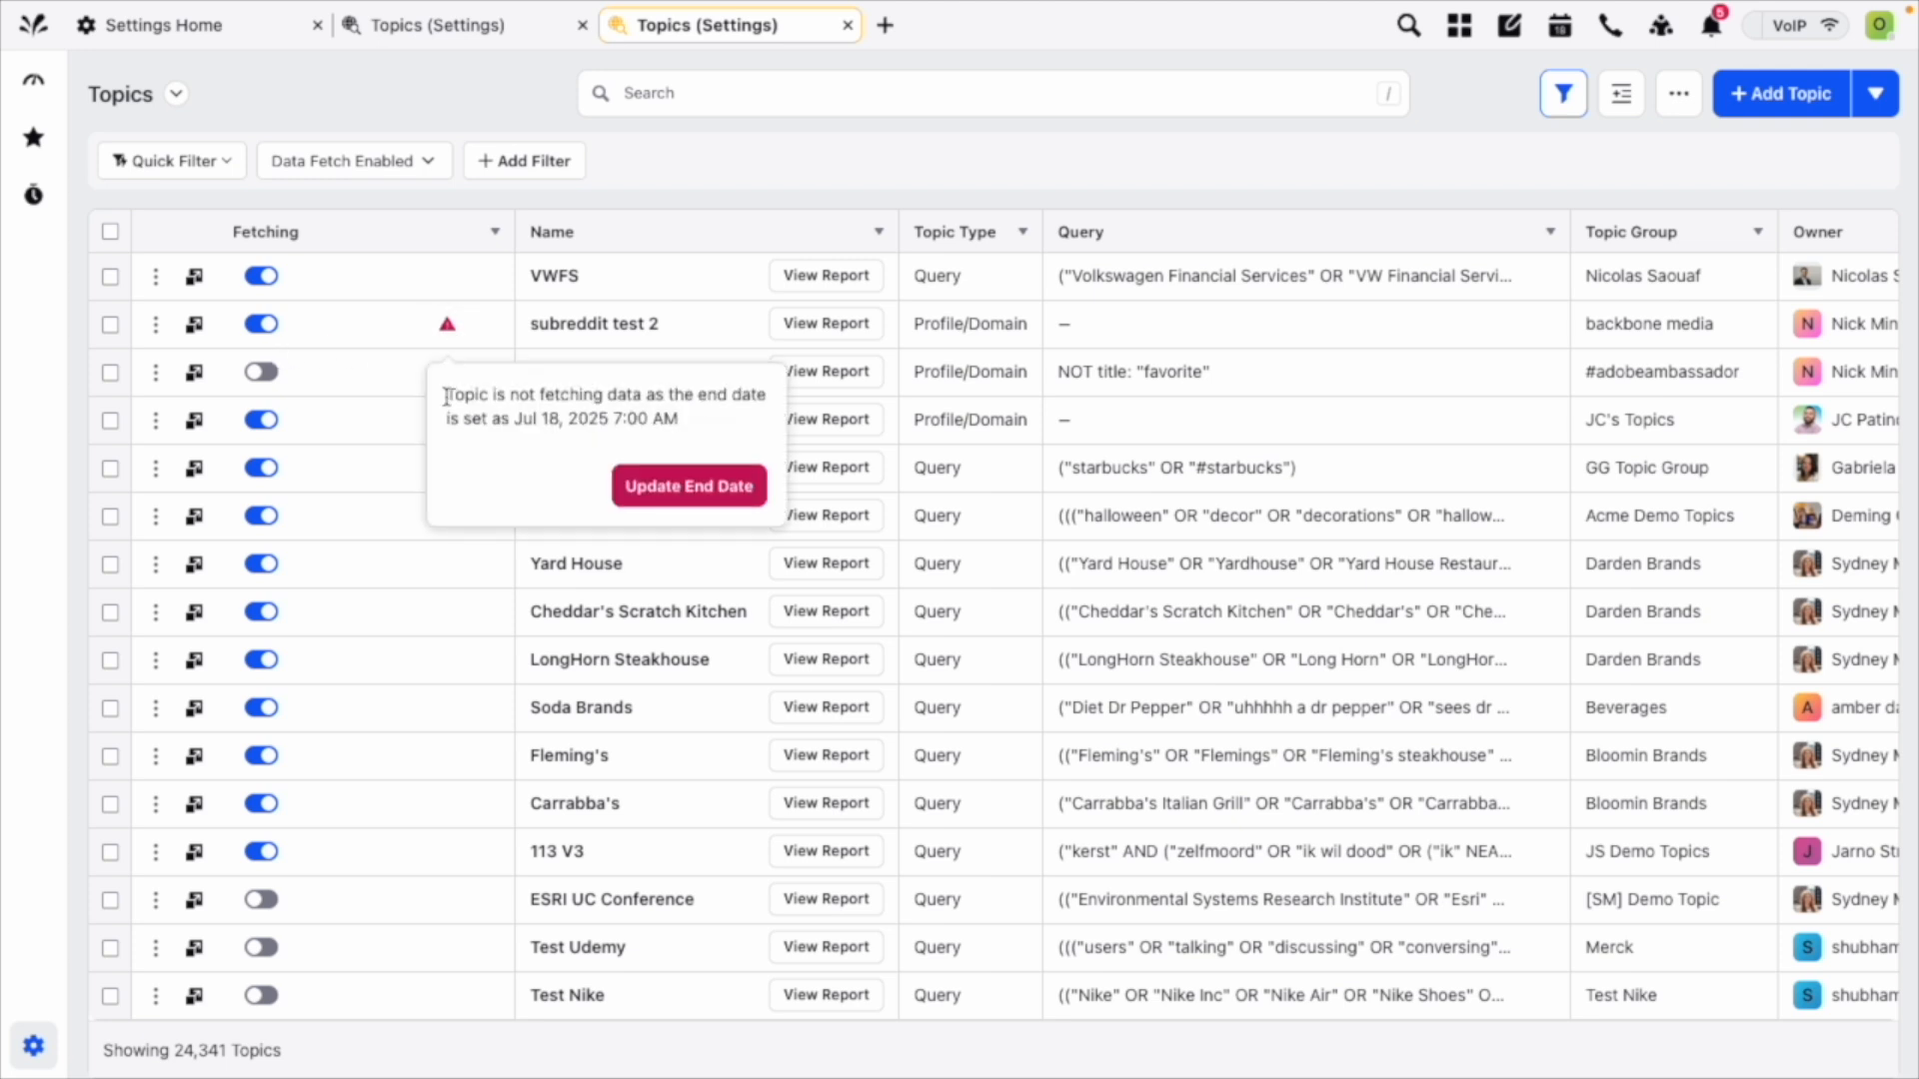
pyautogui.moveTo(444, 392); pyautogui.dragTo(691, 426)
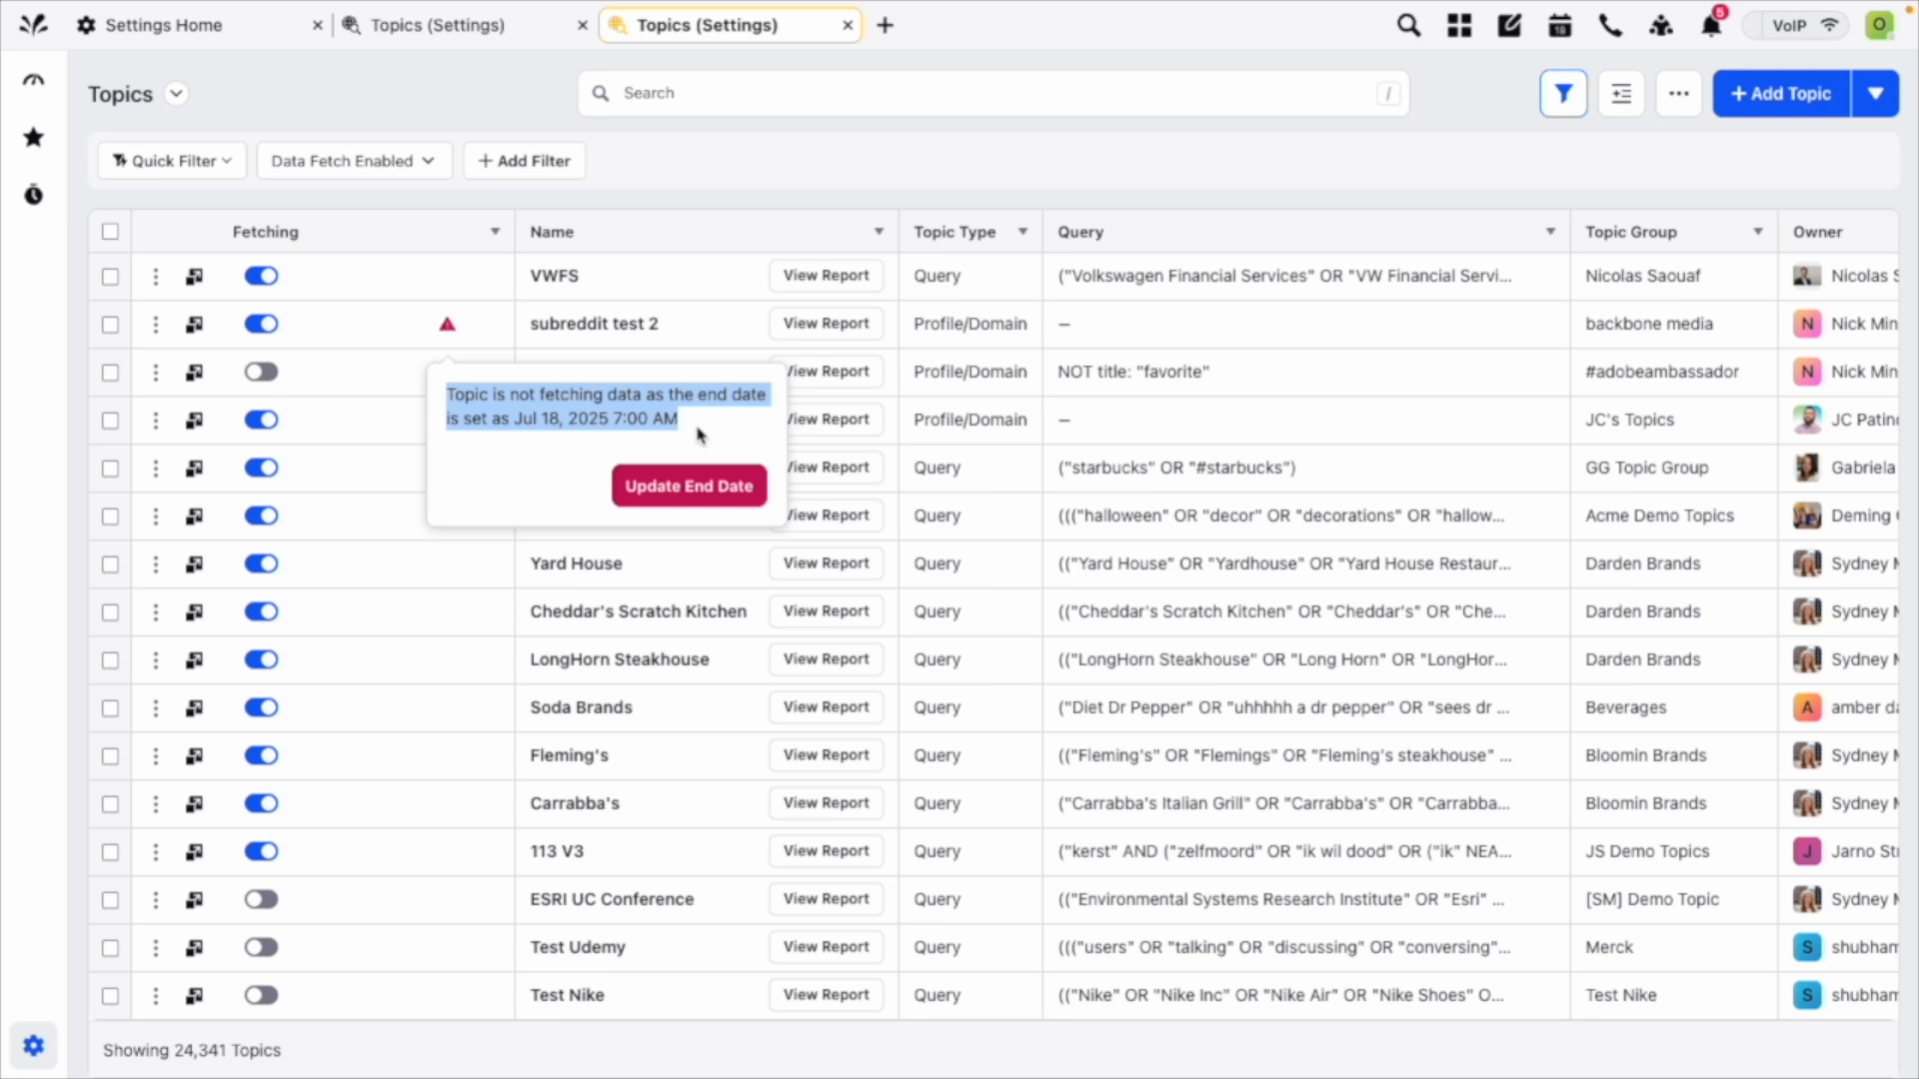
pyautogui.scroll(-3, 416, 421)
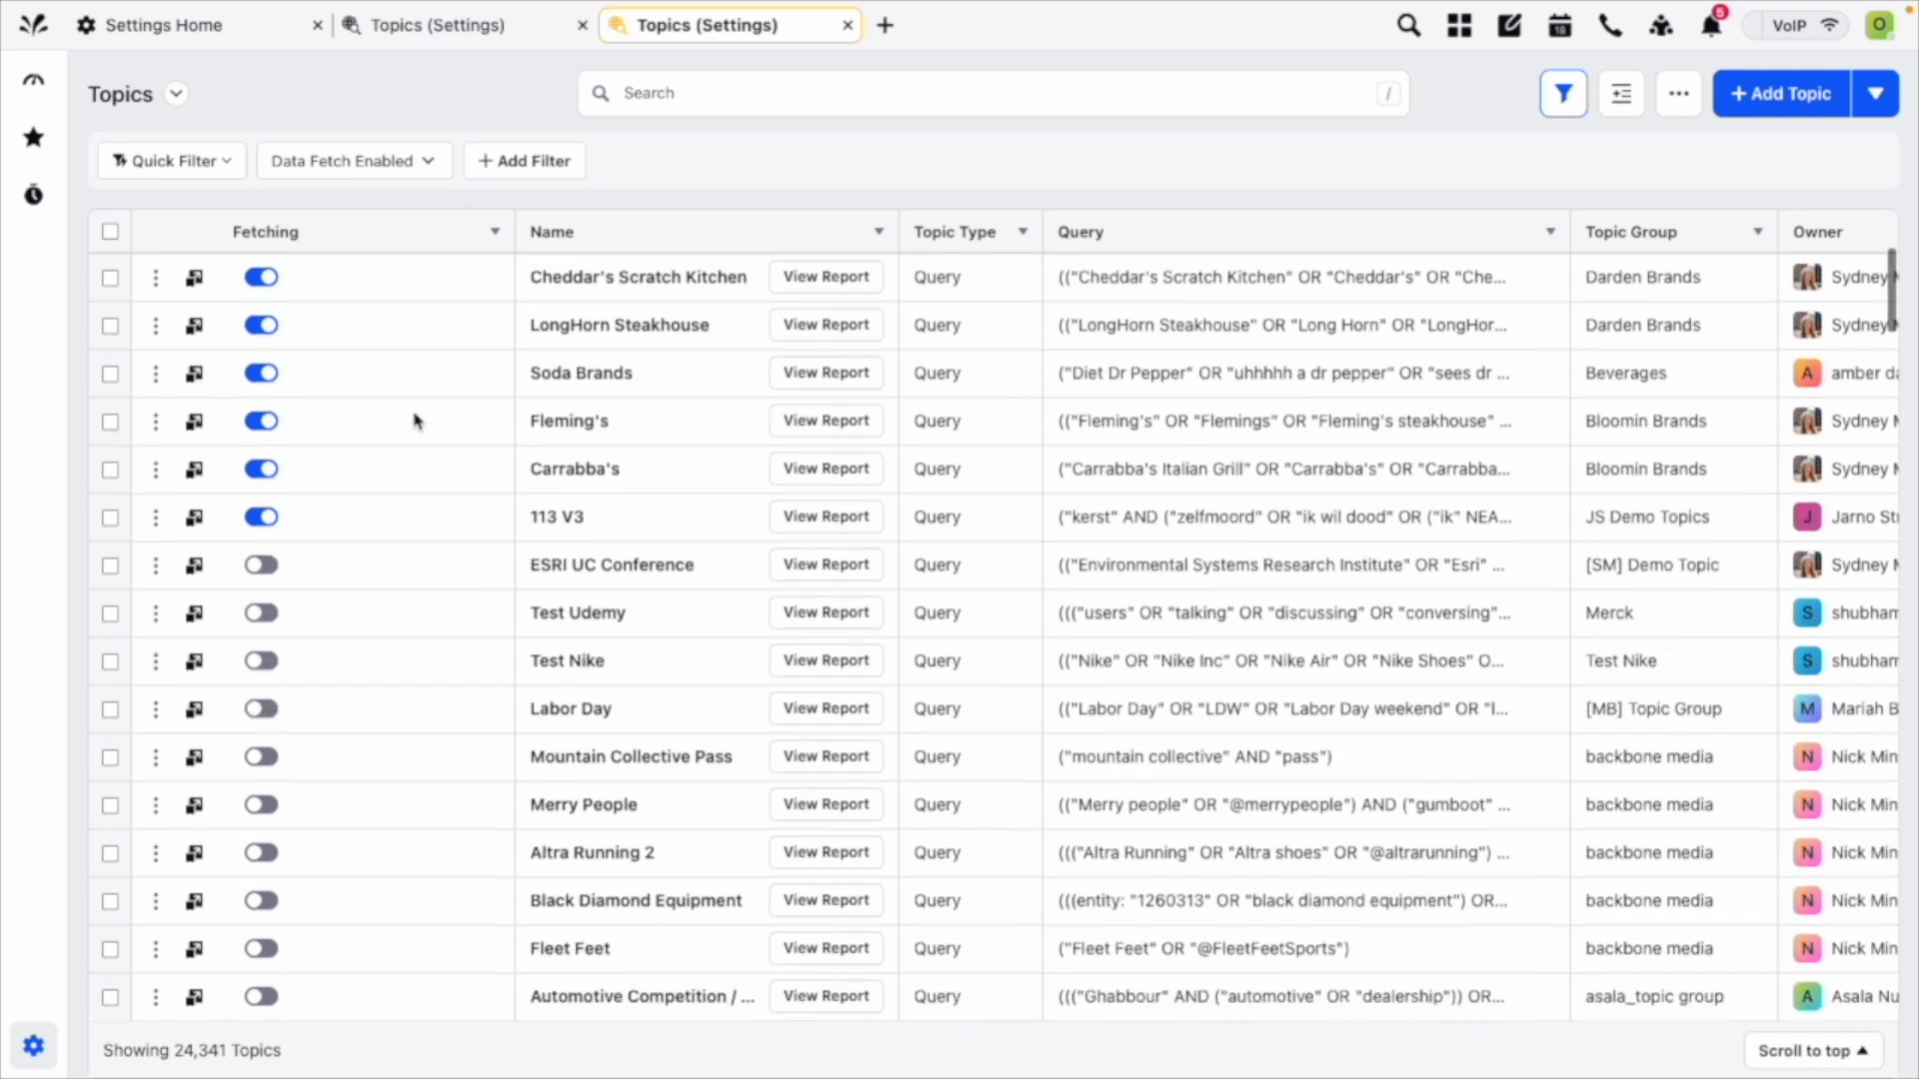
pyautogui.scroll(-3, 415, 421)
pyautogui.scroll(5, 416, 421)
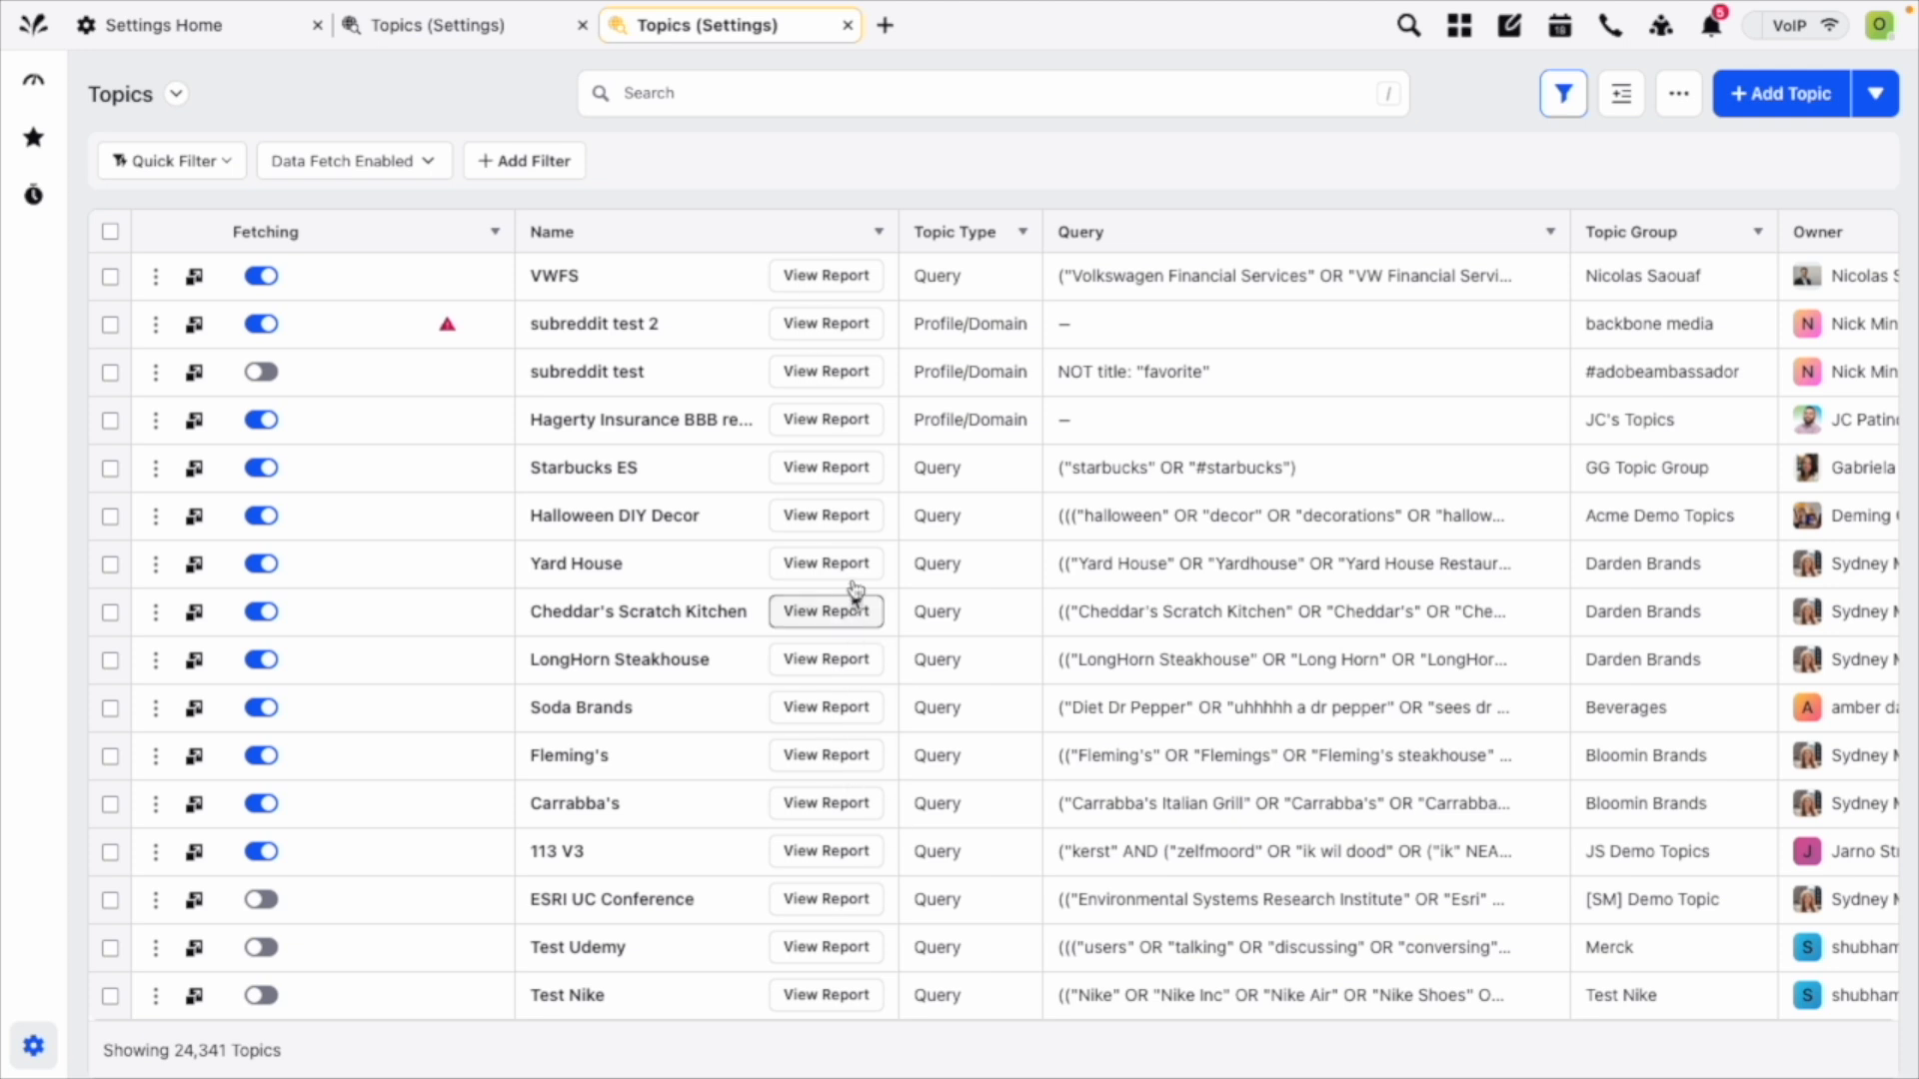
# View the report for the Halloween DIY Decor topic and close it.
pyautogui.click(859, 516)
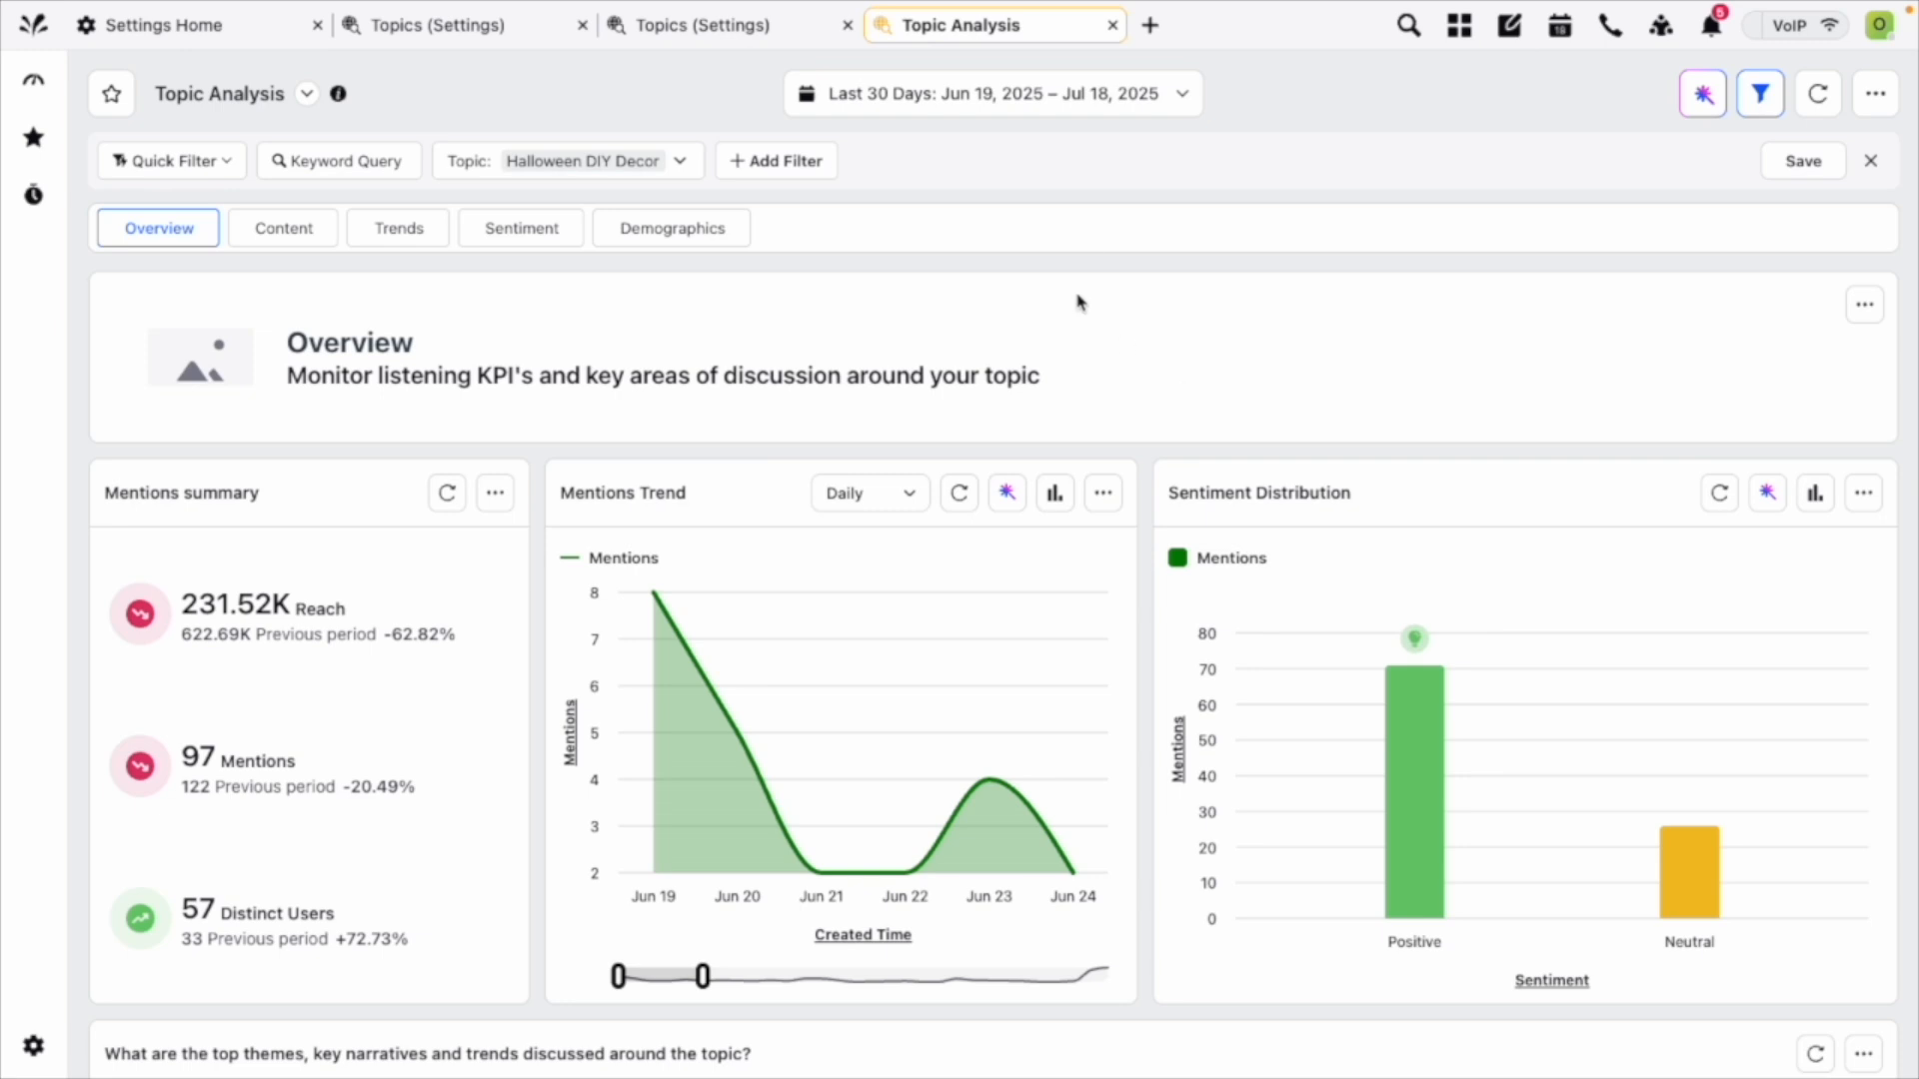
pyautogui.click(1111, 25)
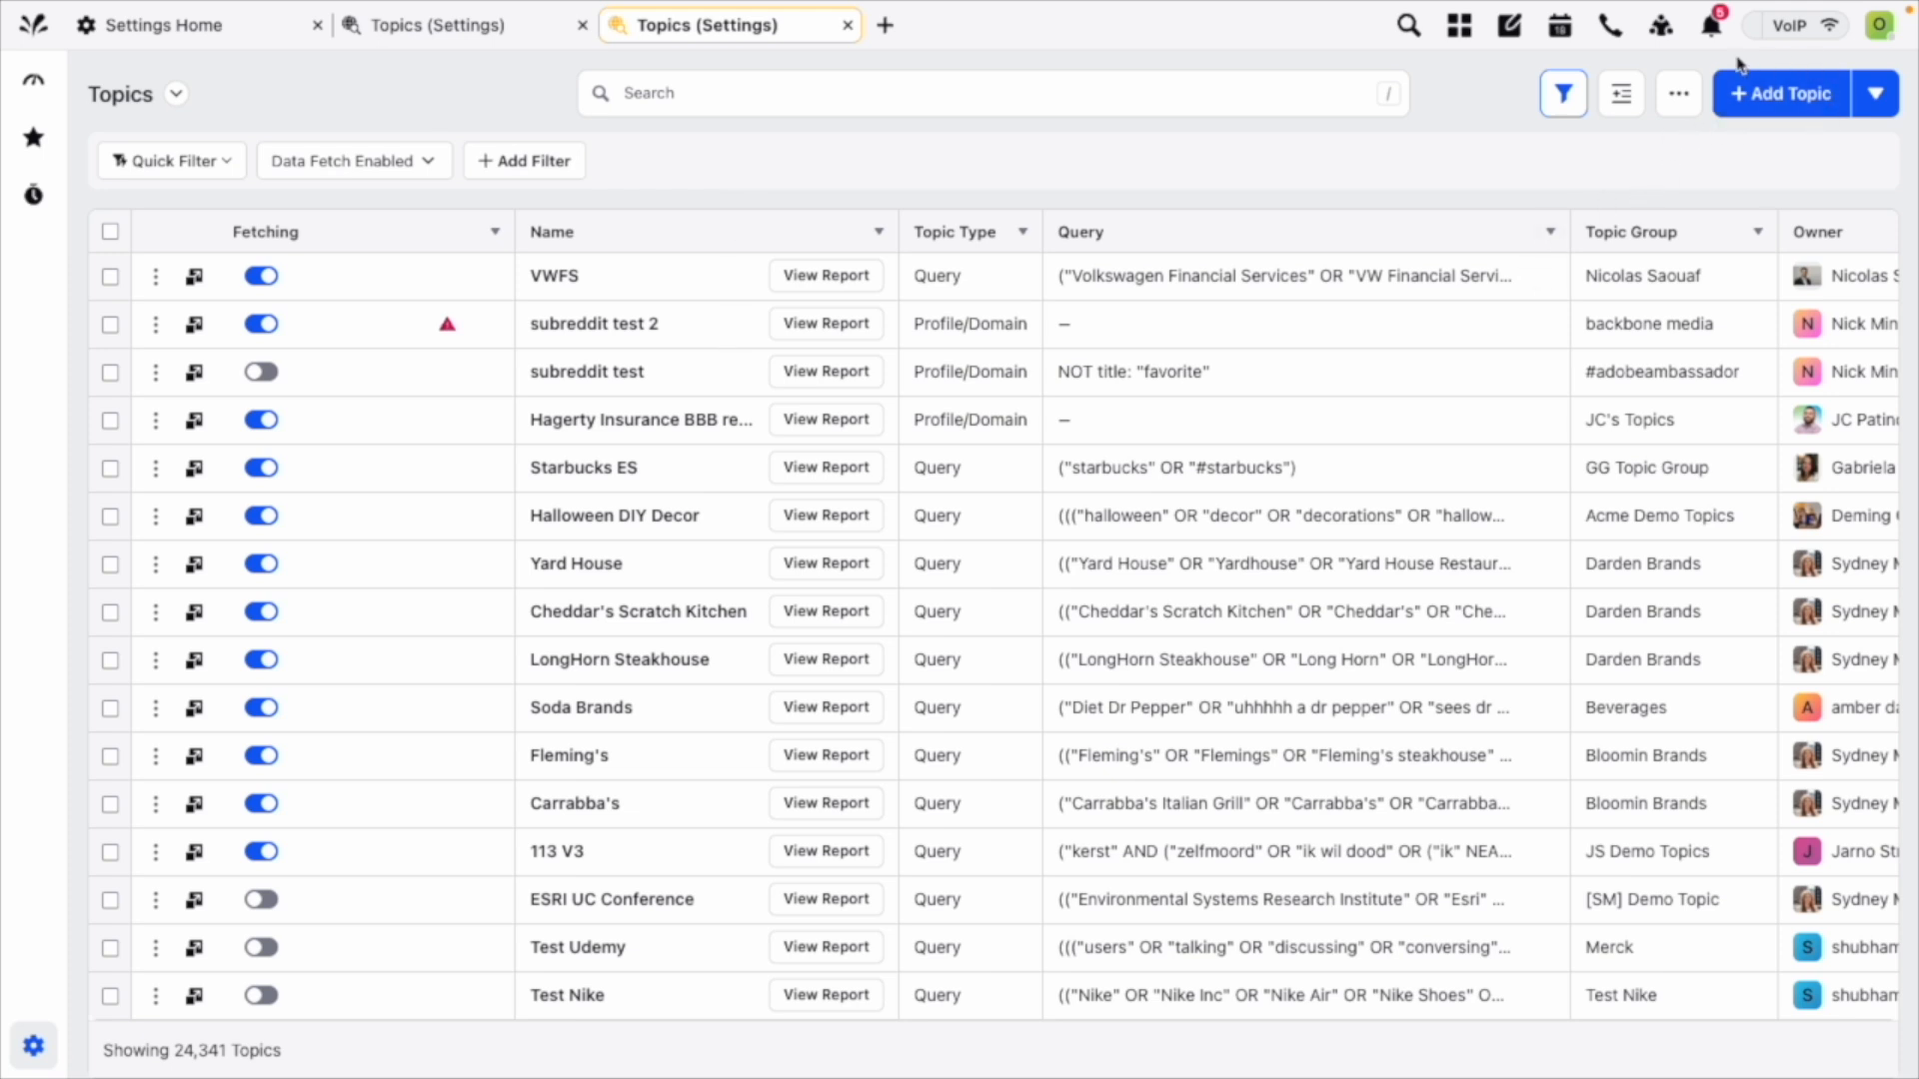
# Start a new topic named "Vegan food" and assign it to the Food topic group.
pyautogui.click(1773, 101)
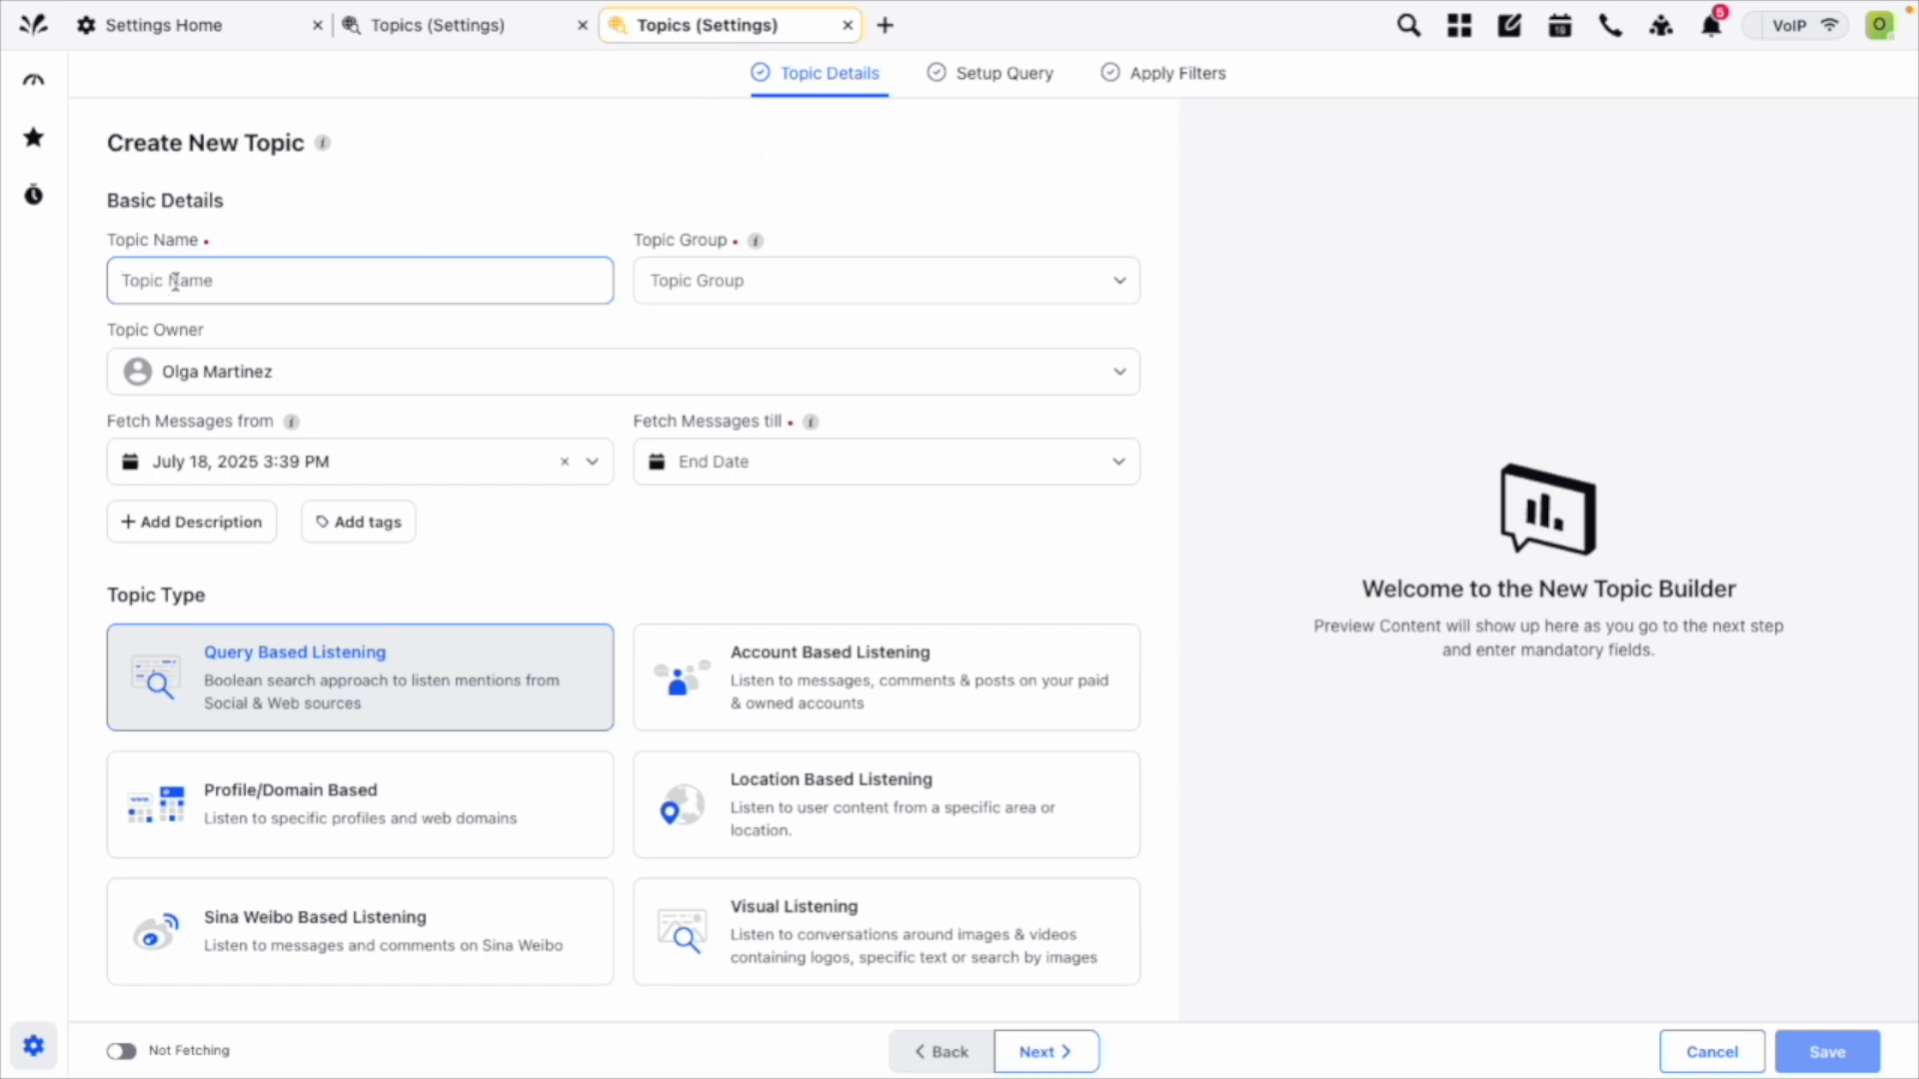
pyautogui.write('Vegan foodf')
pyautogui.press('BackSpace')
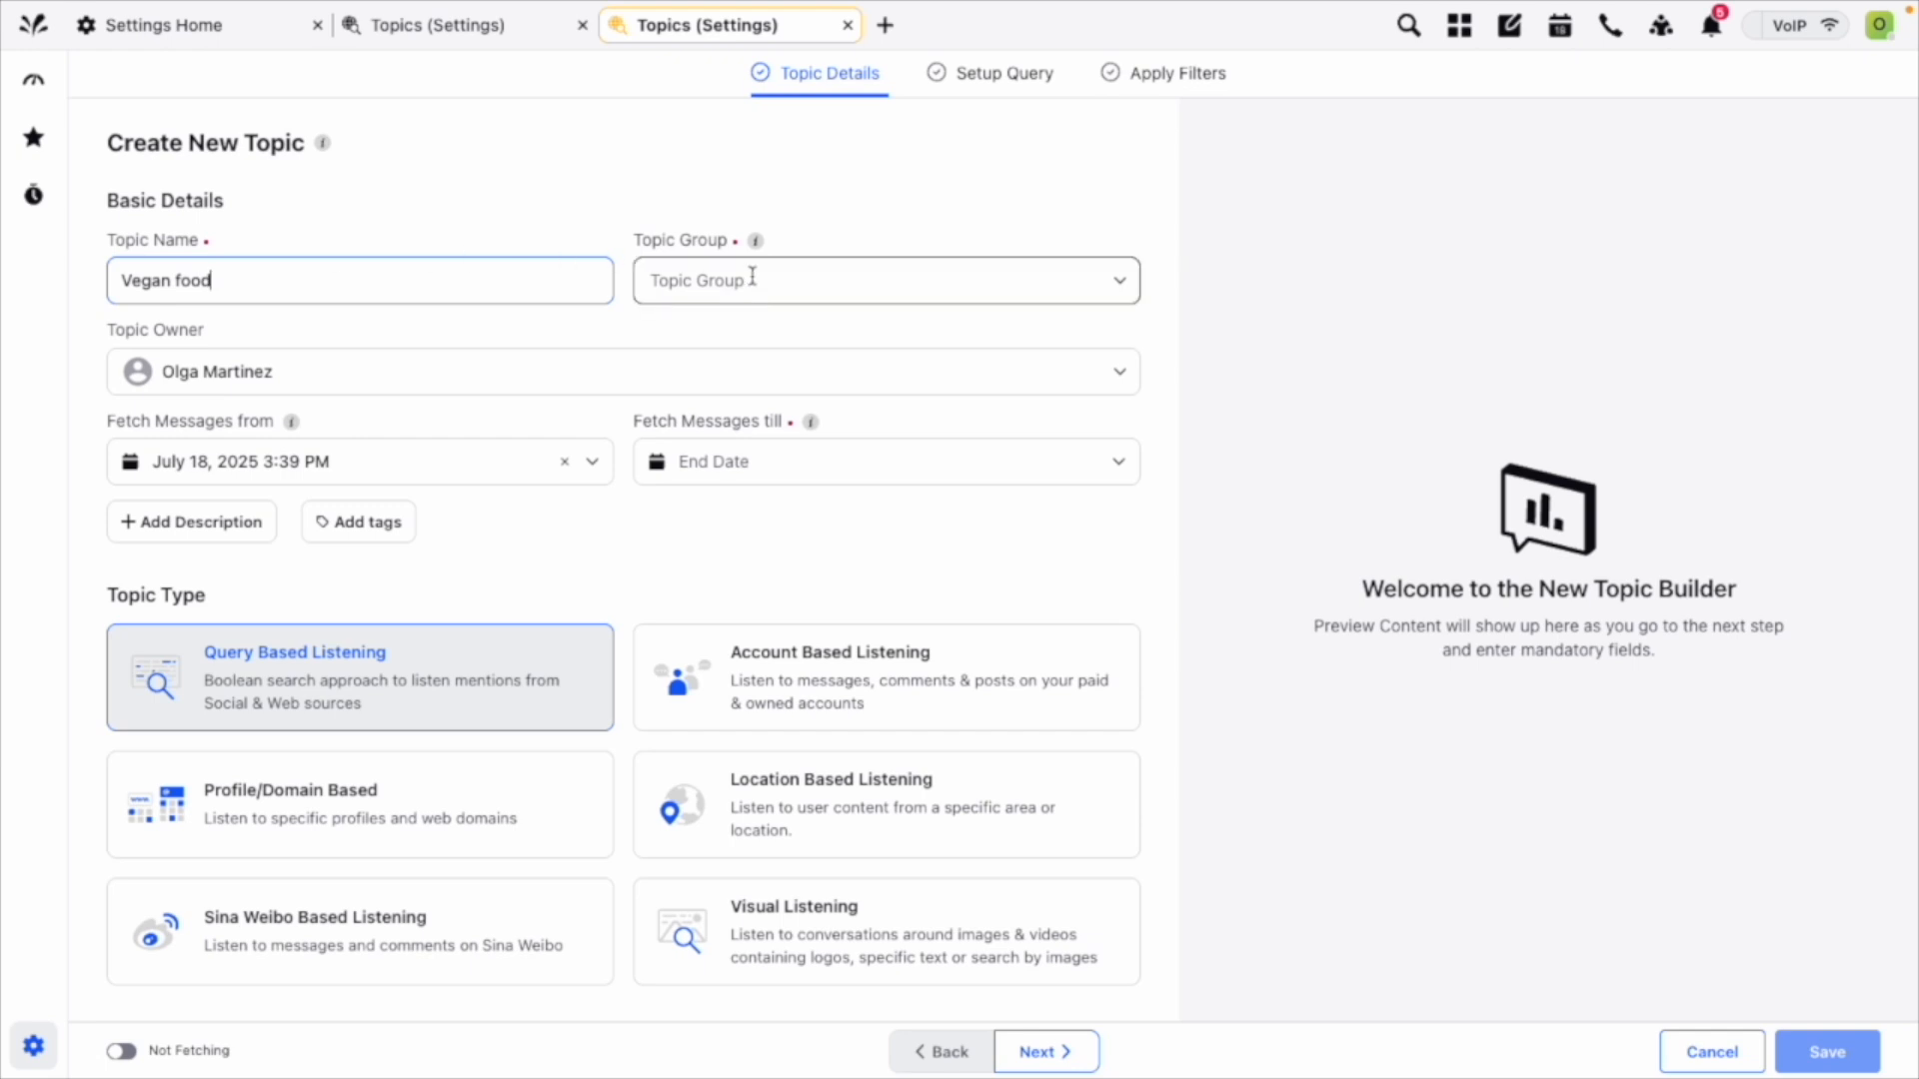
pyautogui.click(806, 282)
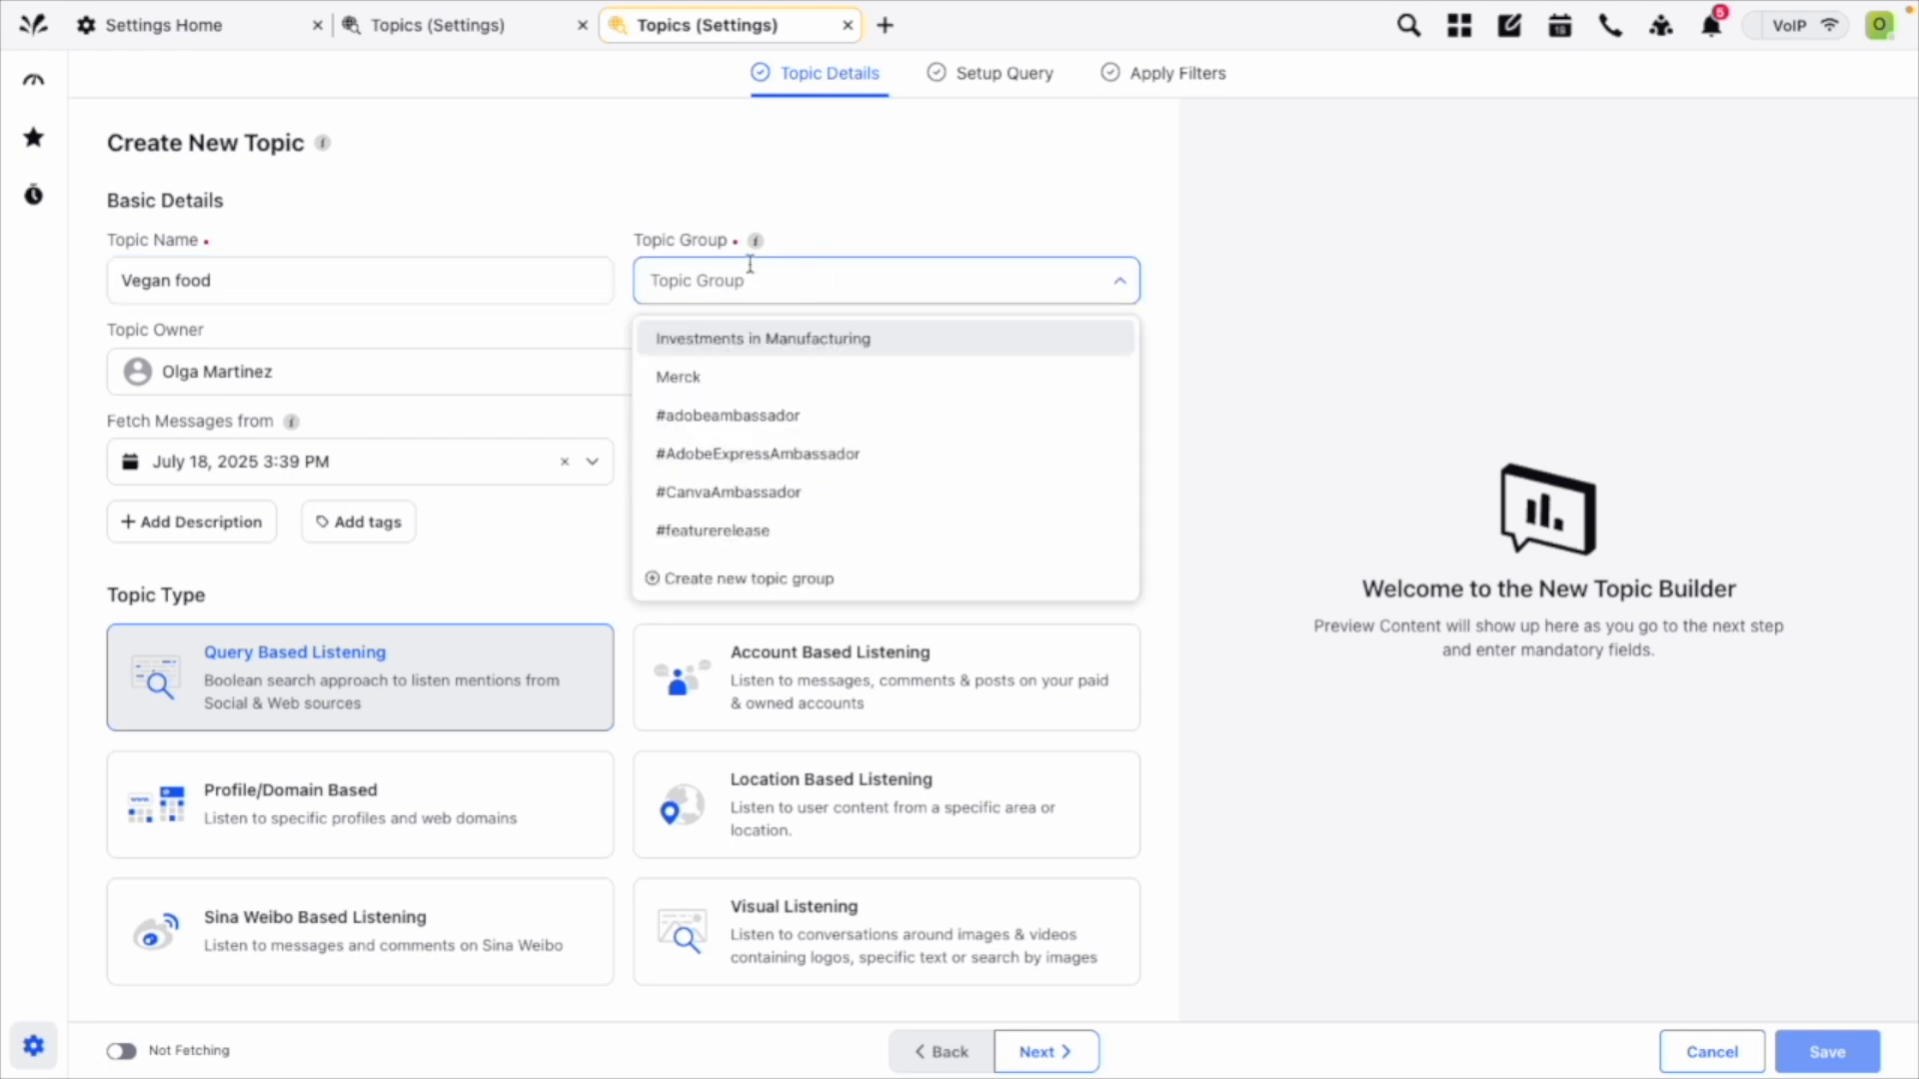
pyautogui.scroll(-10, 826, 446)
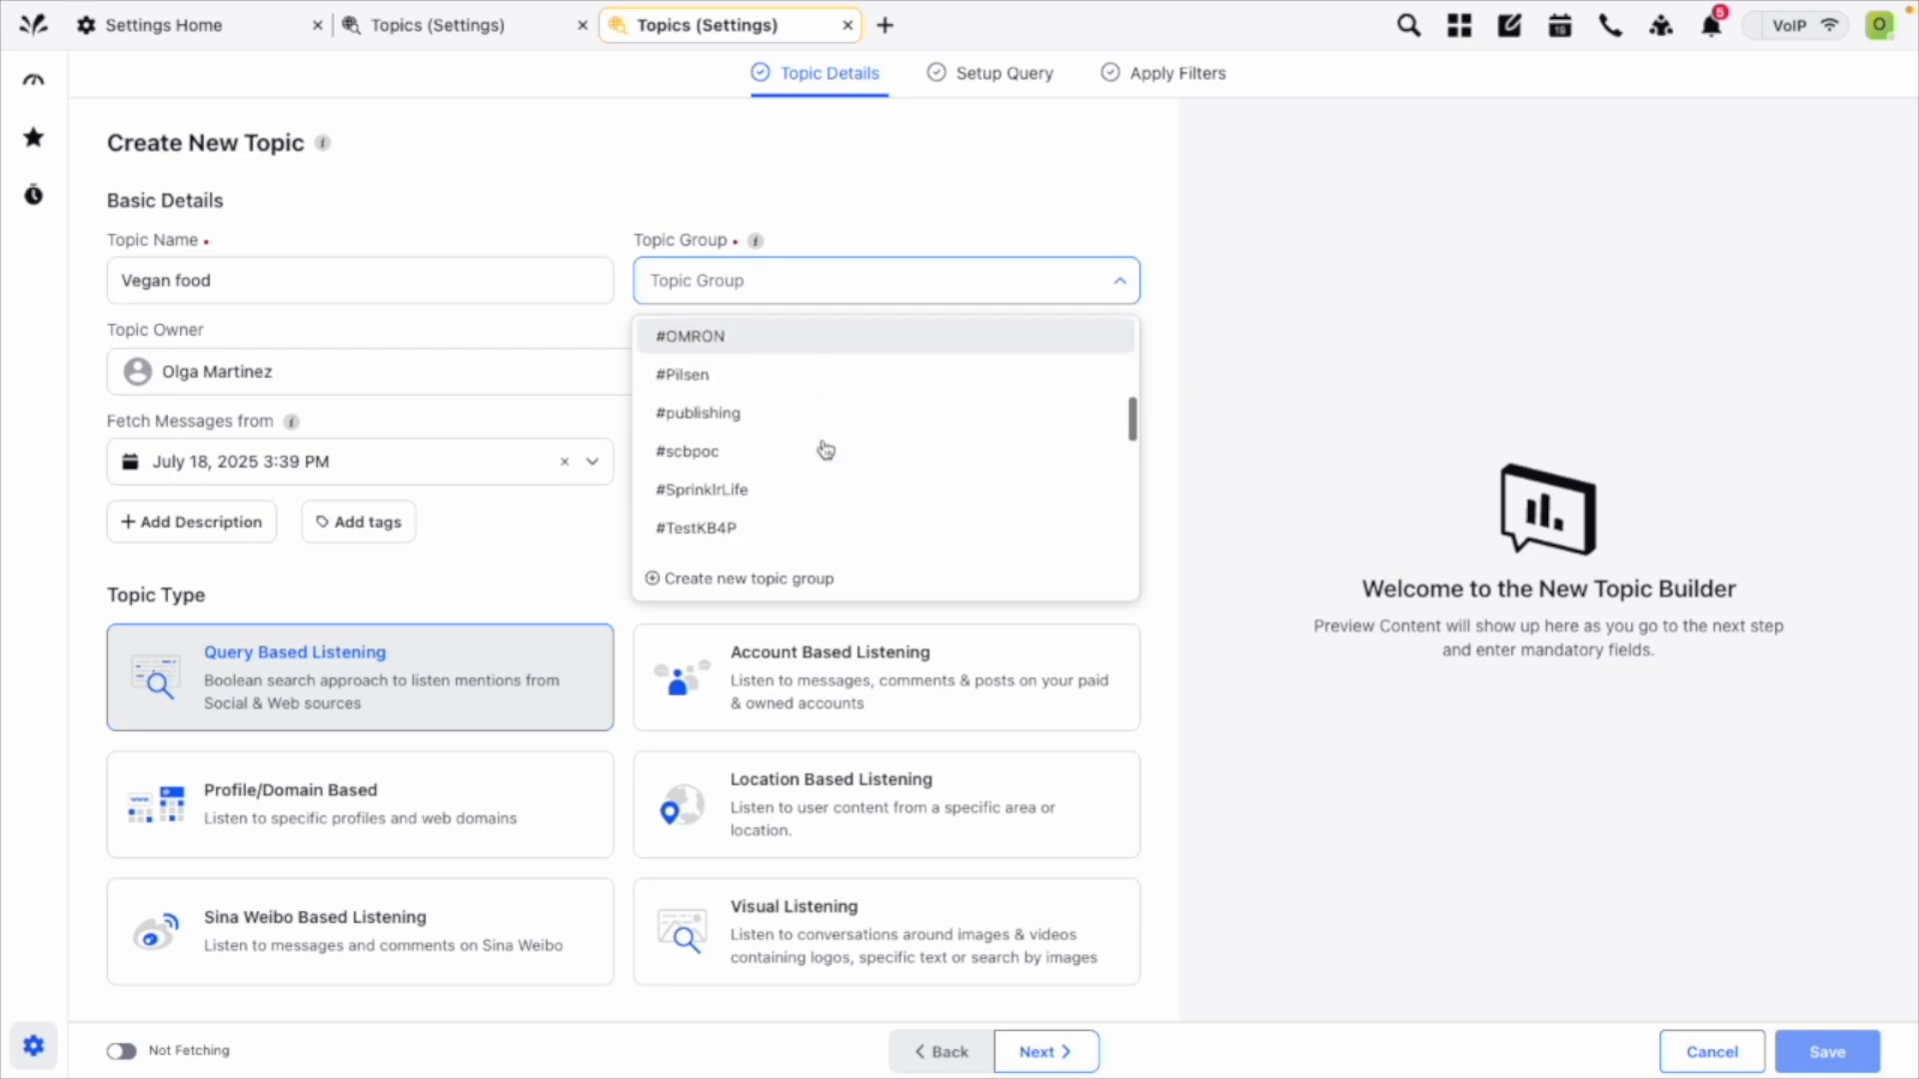
pyautogui.scroll(3, 825, 448)
pyautogui.write('food')
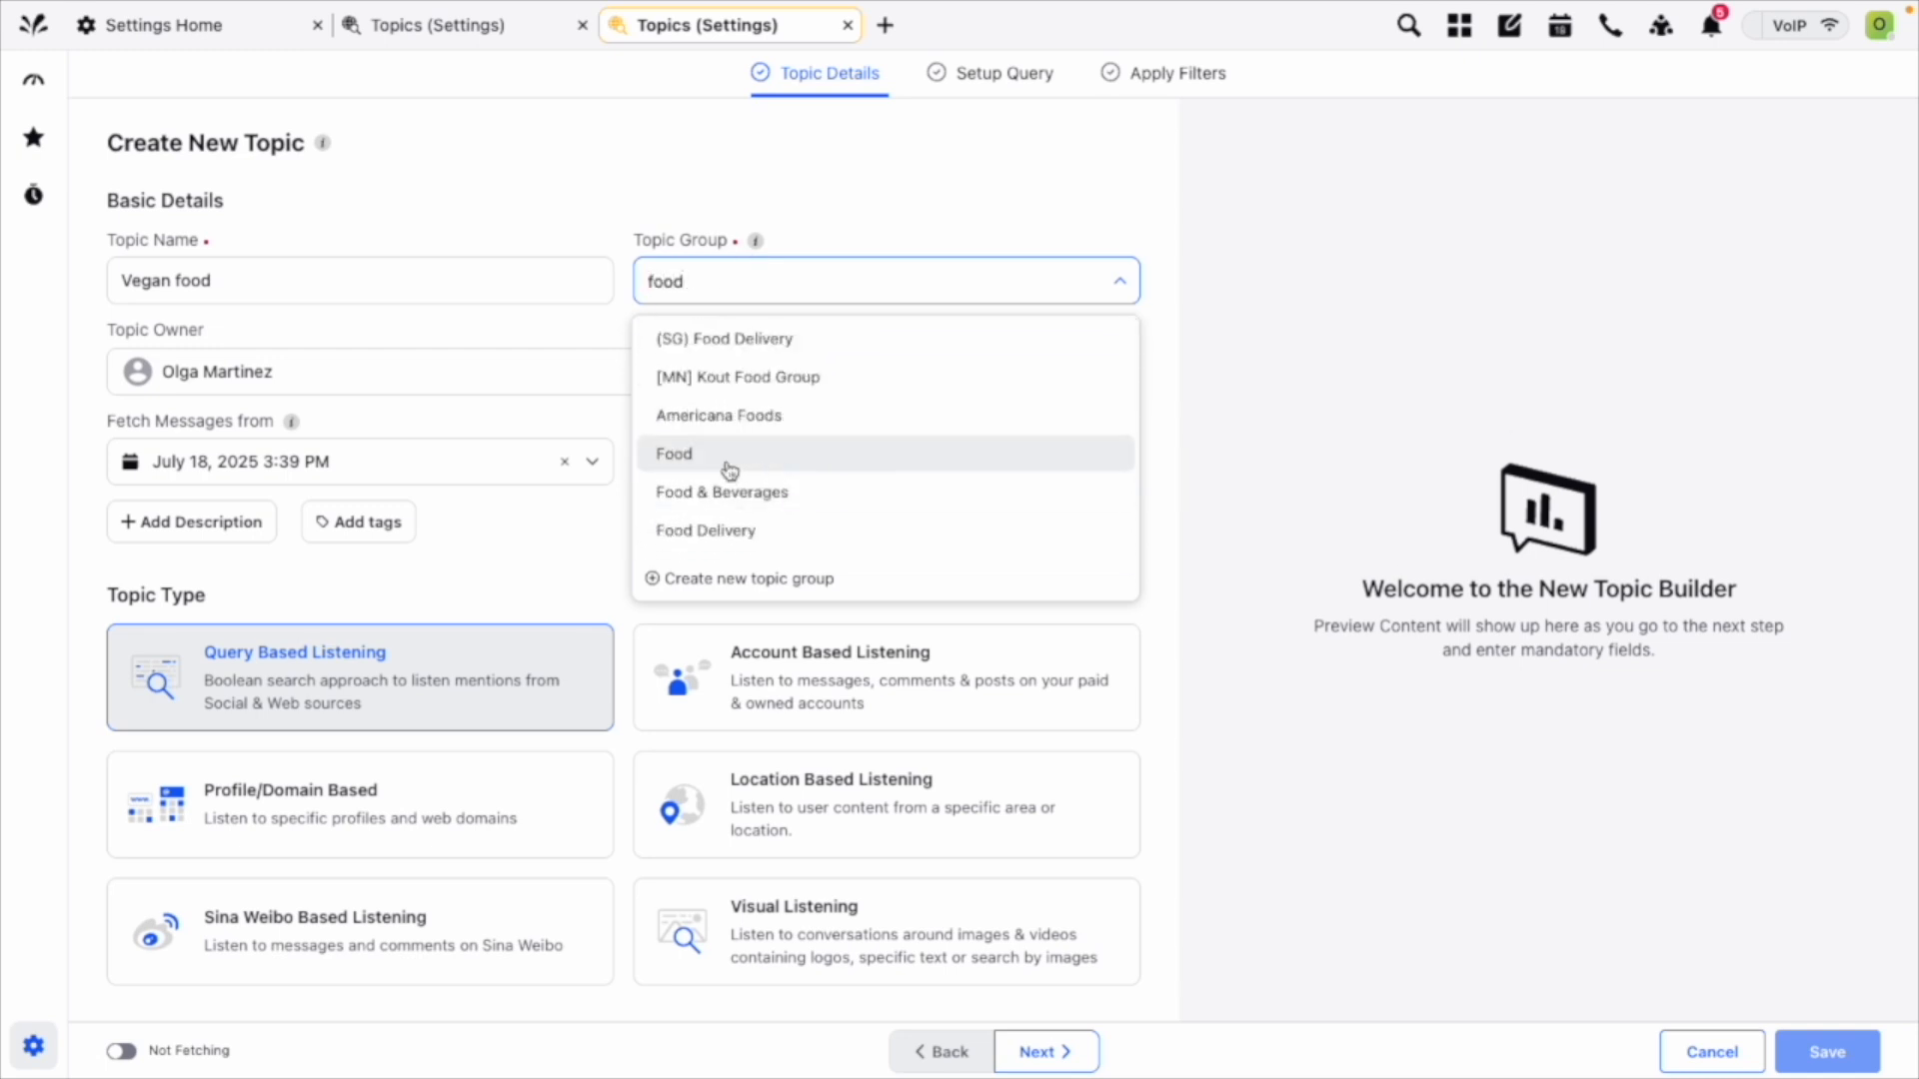
pyautogui.click(709, 463)
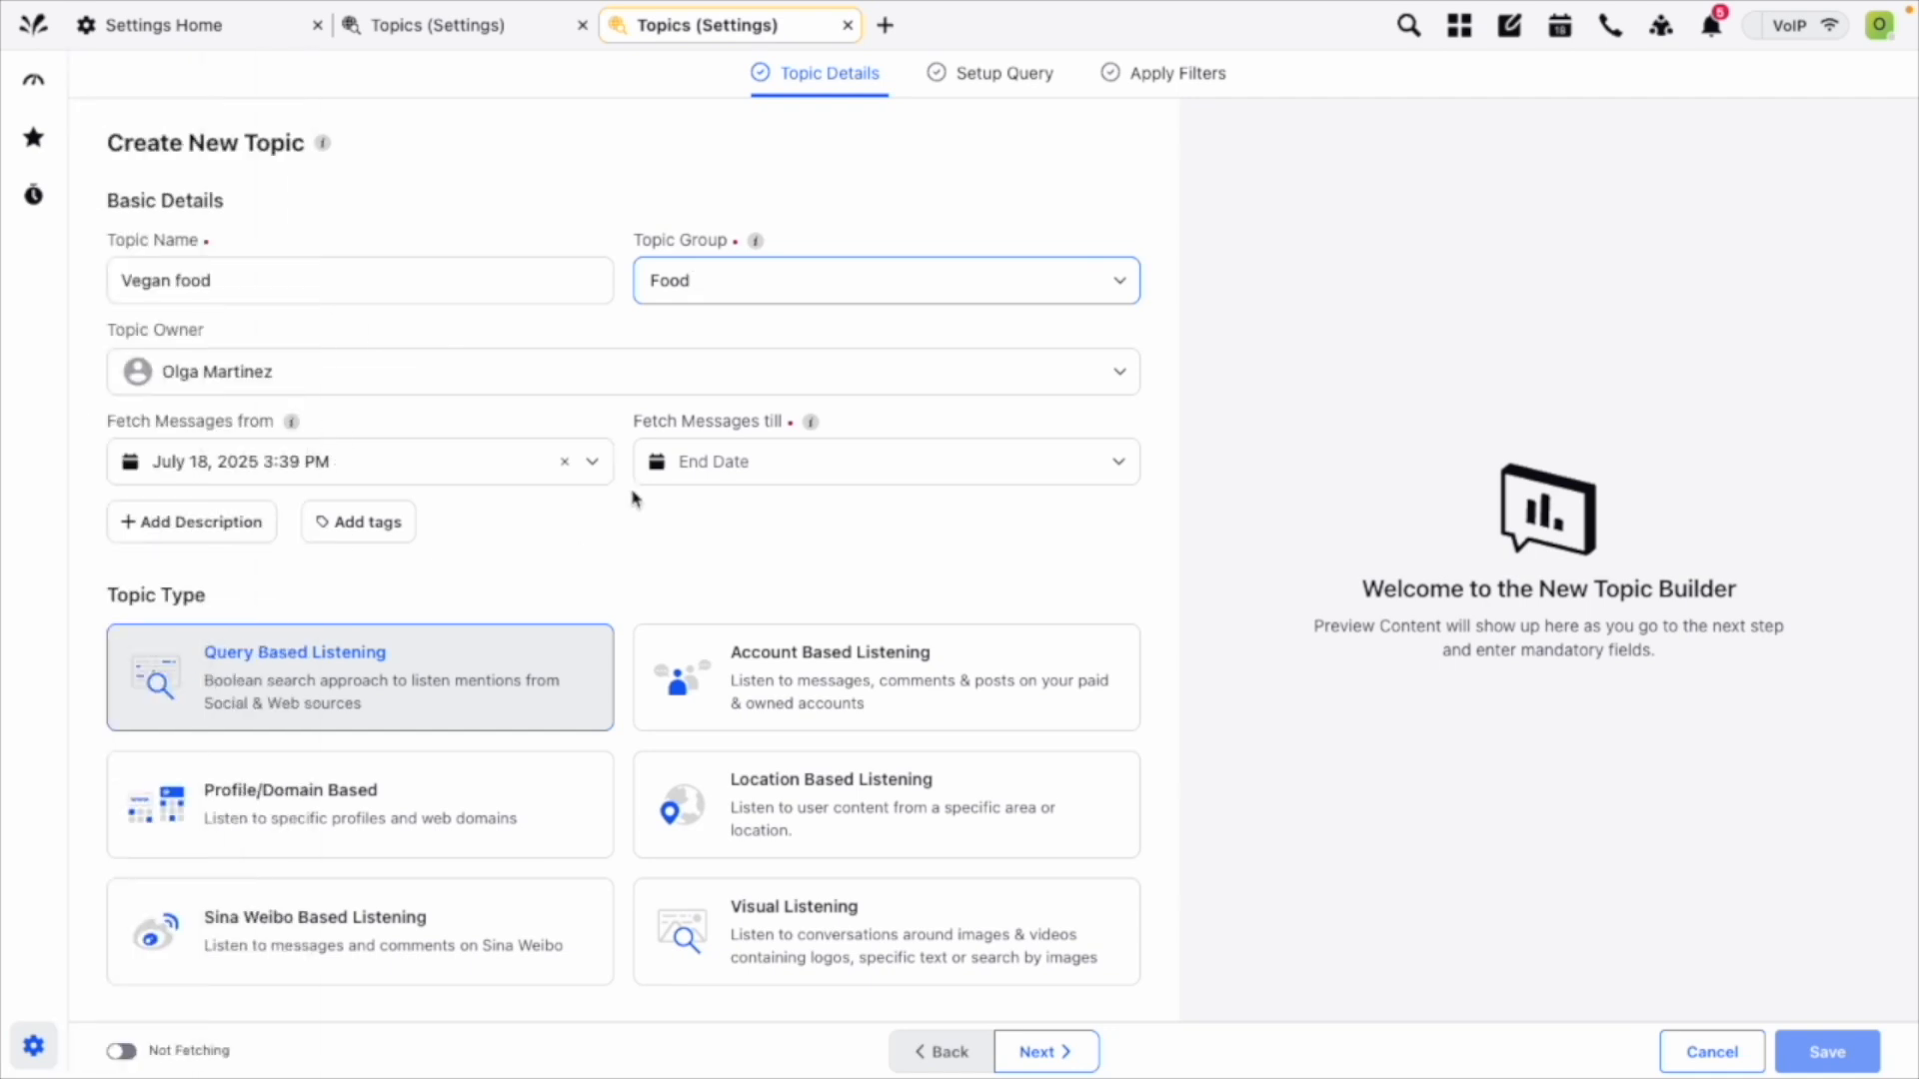
# Try September 1, 2025 as the date from which the new topic fetches messages.
pyautogui.click(333, 460)
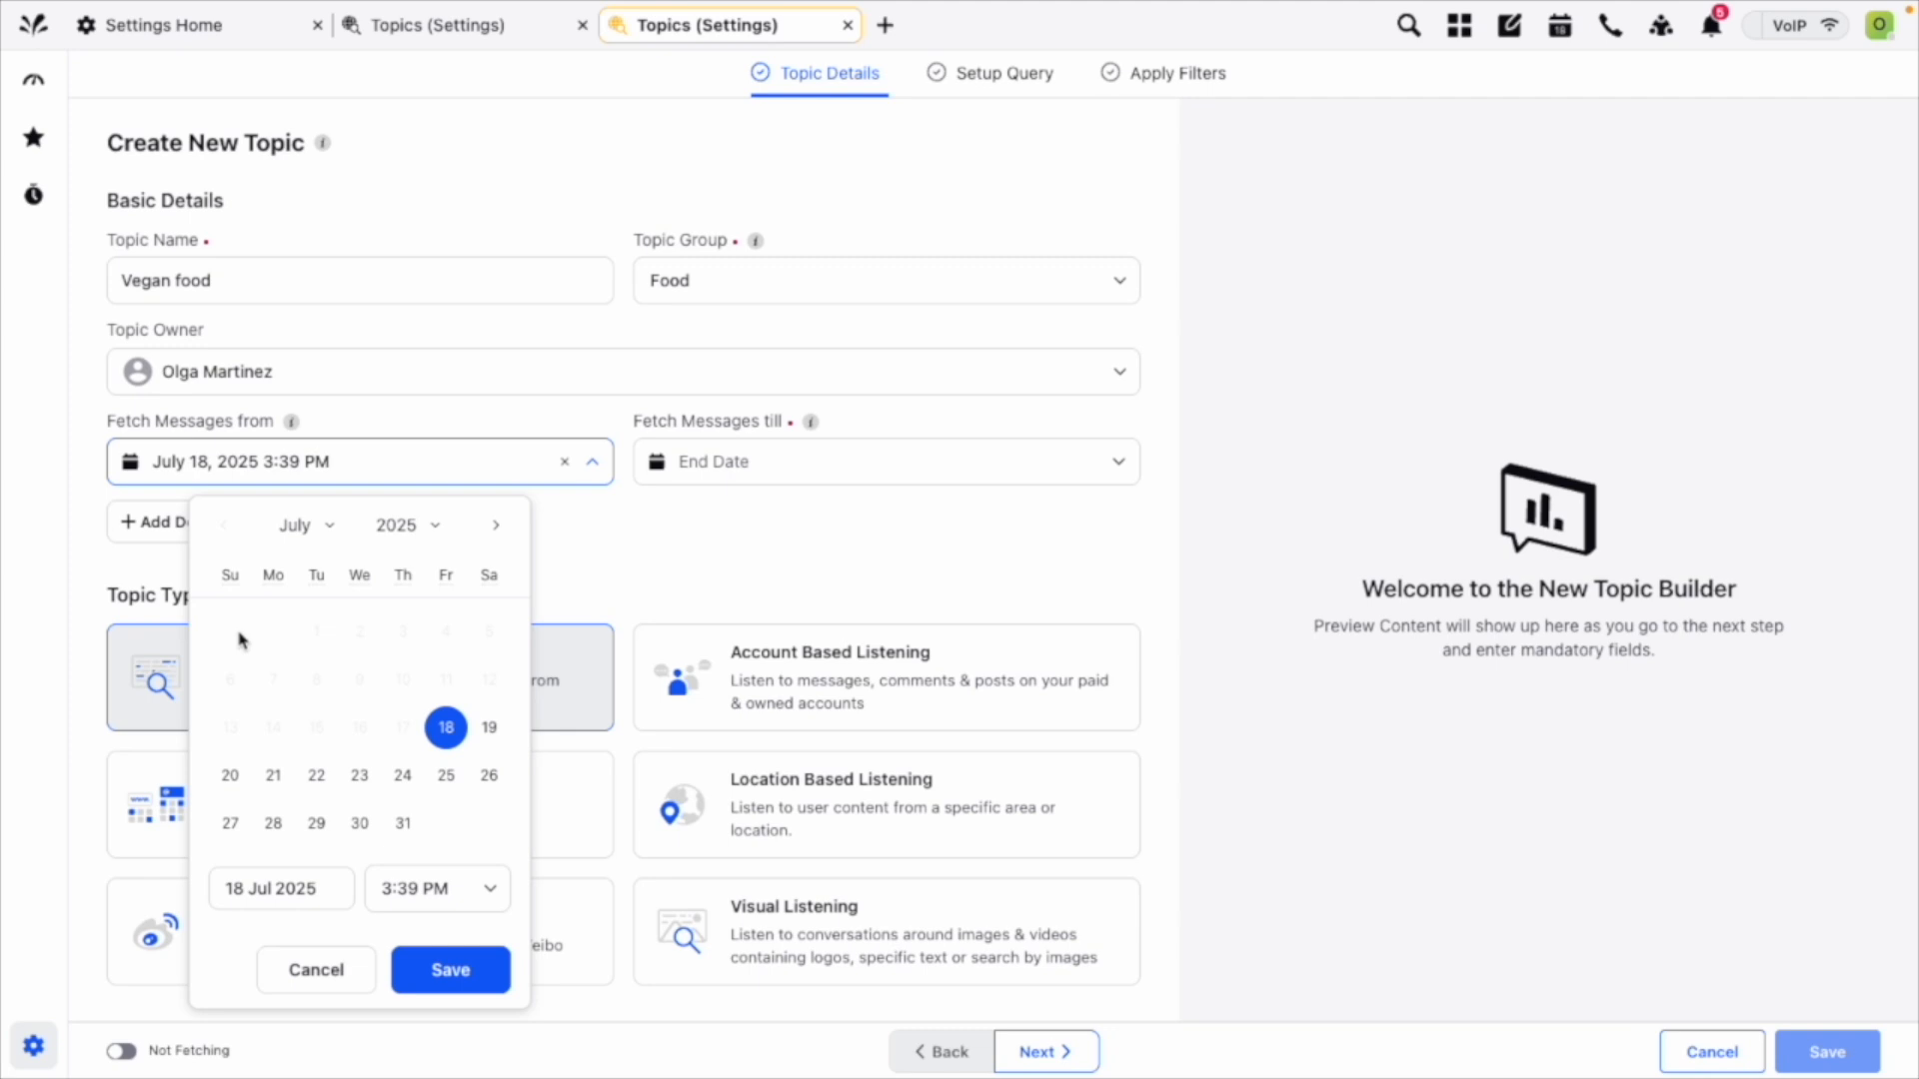
pyautogui.click(717, 538)
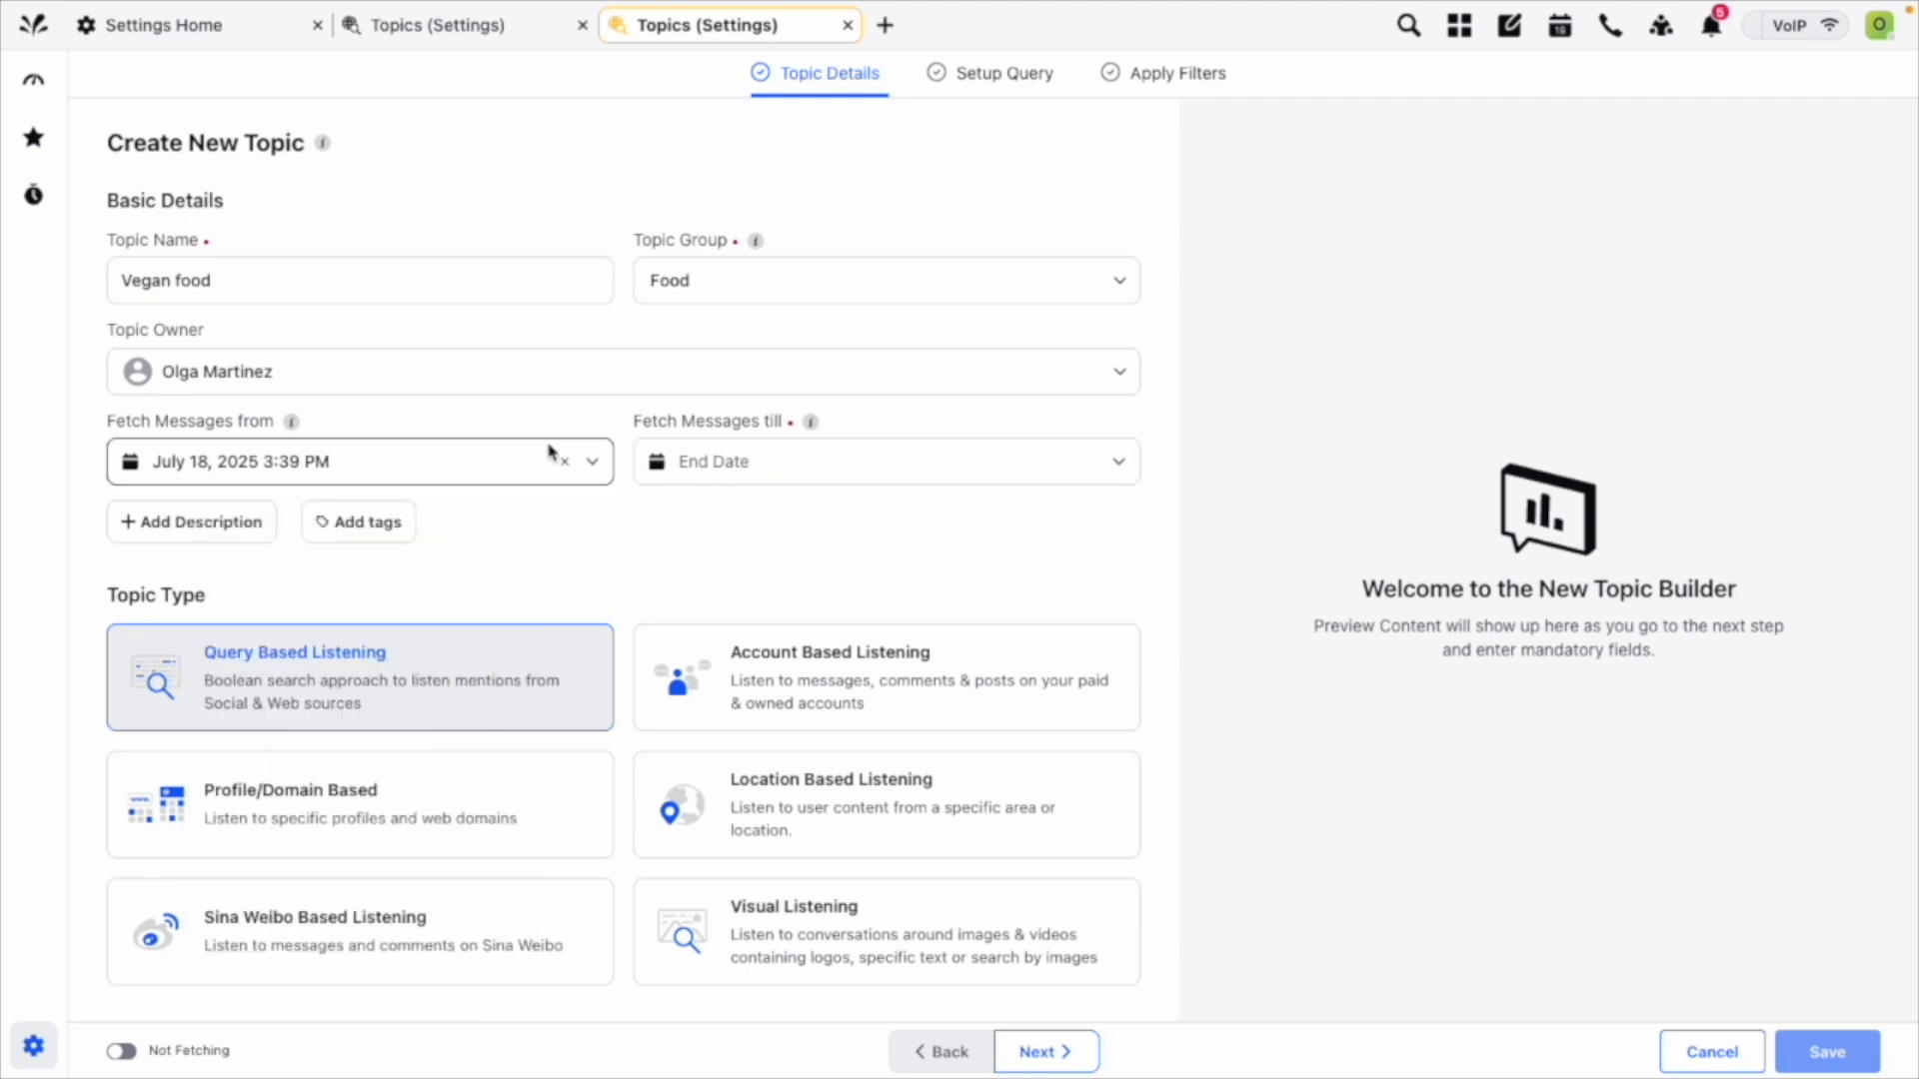
pyautogui.click(466, 460)
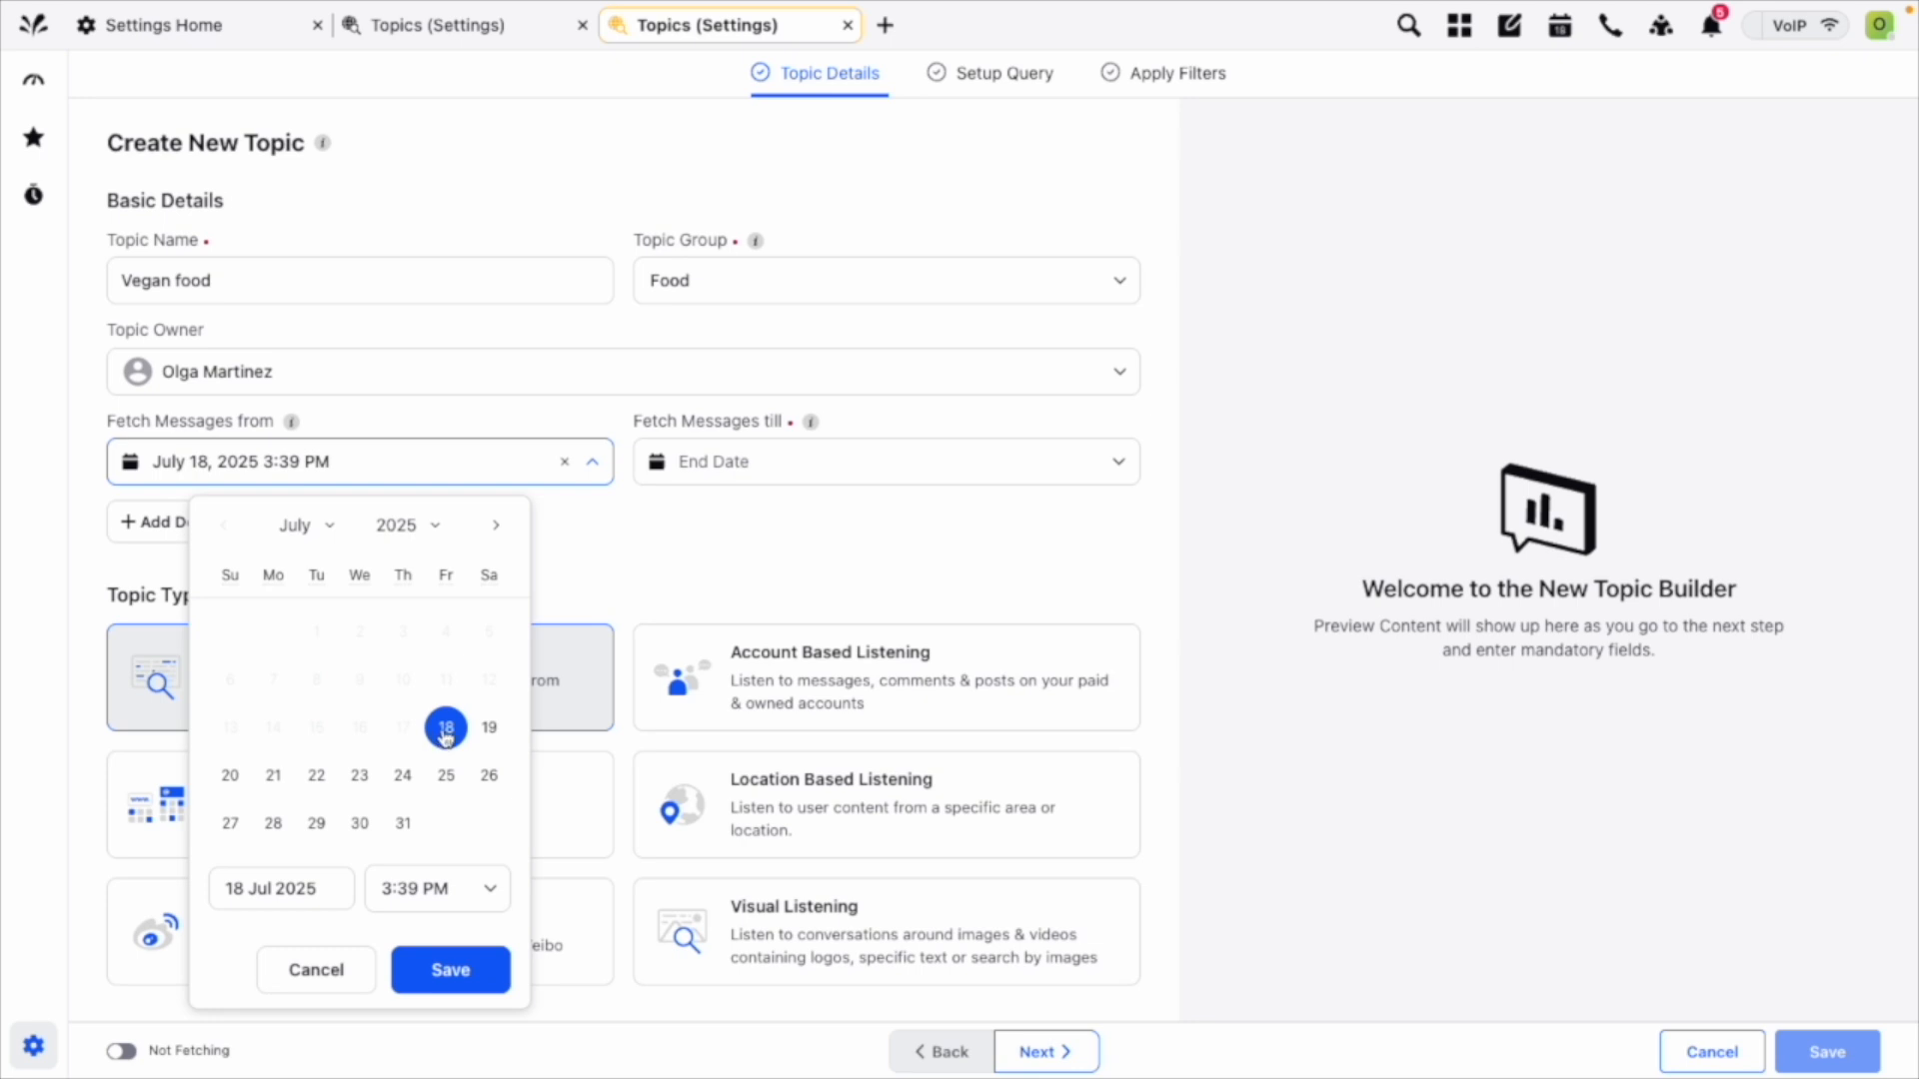
pyautogui.click(497, 527)
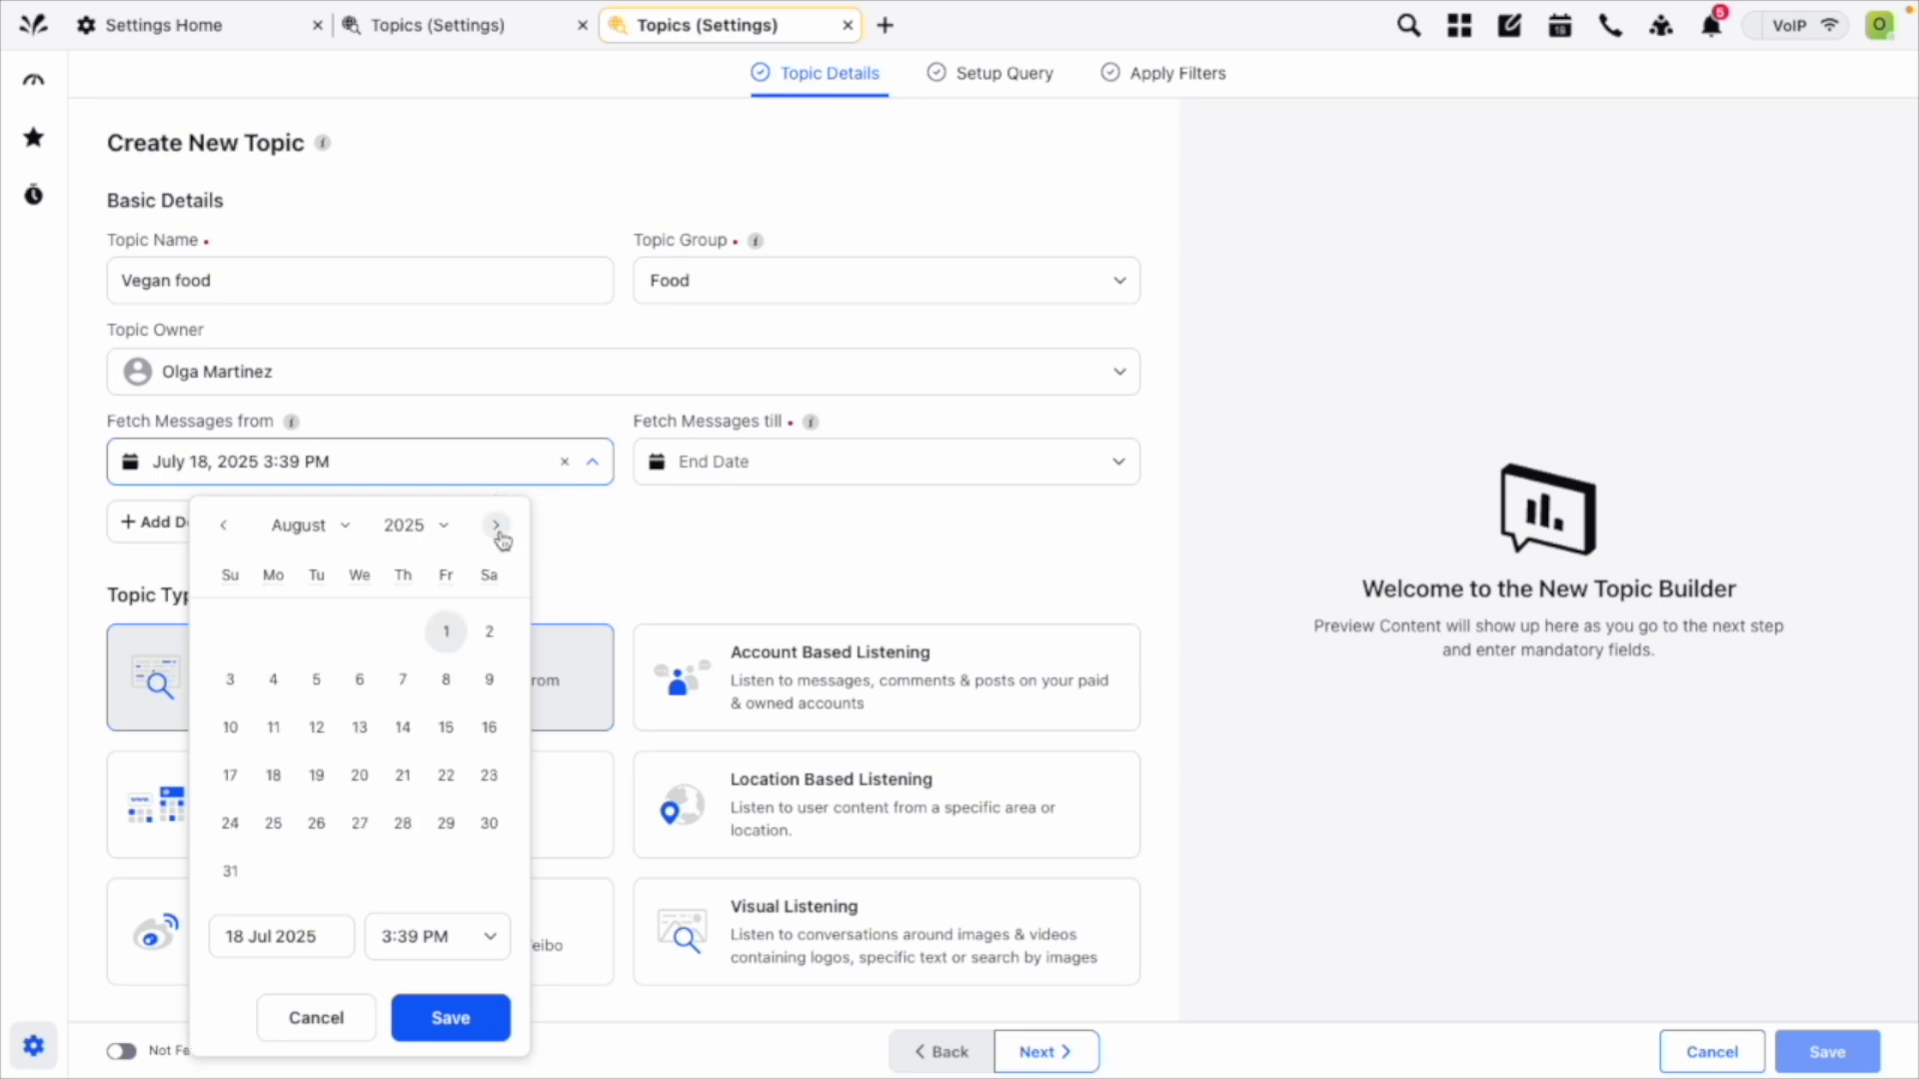
pyautogui.click(497, 527)
pyautogui.click(497, 526)
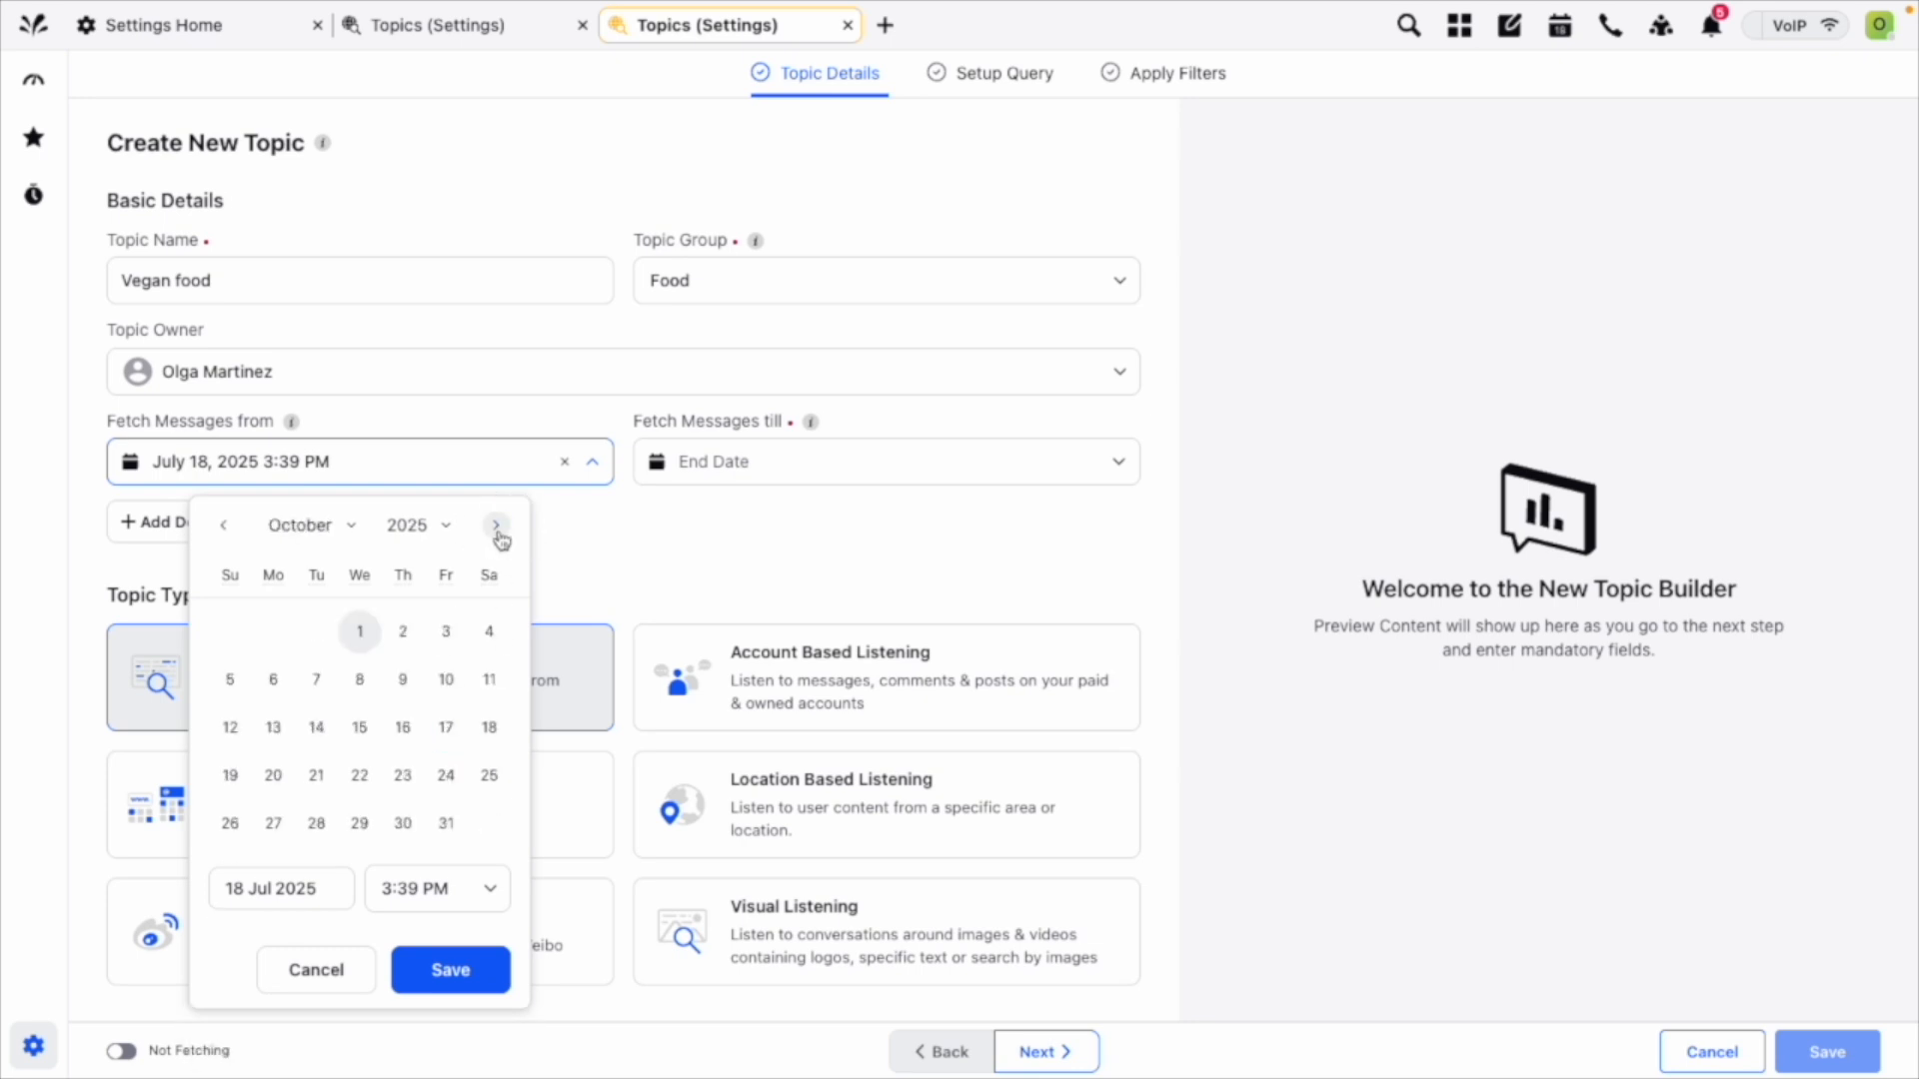
pyautogui.click(224, 526)
pyautogui.click(273, 632)
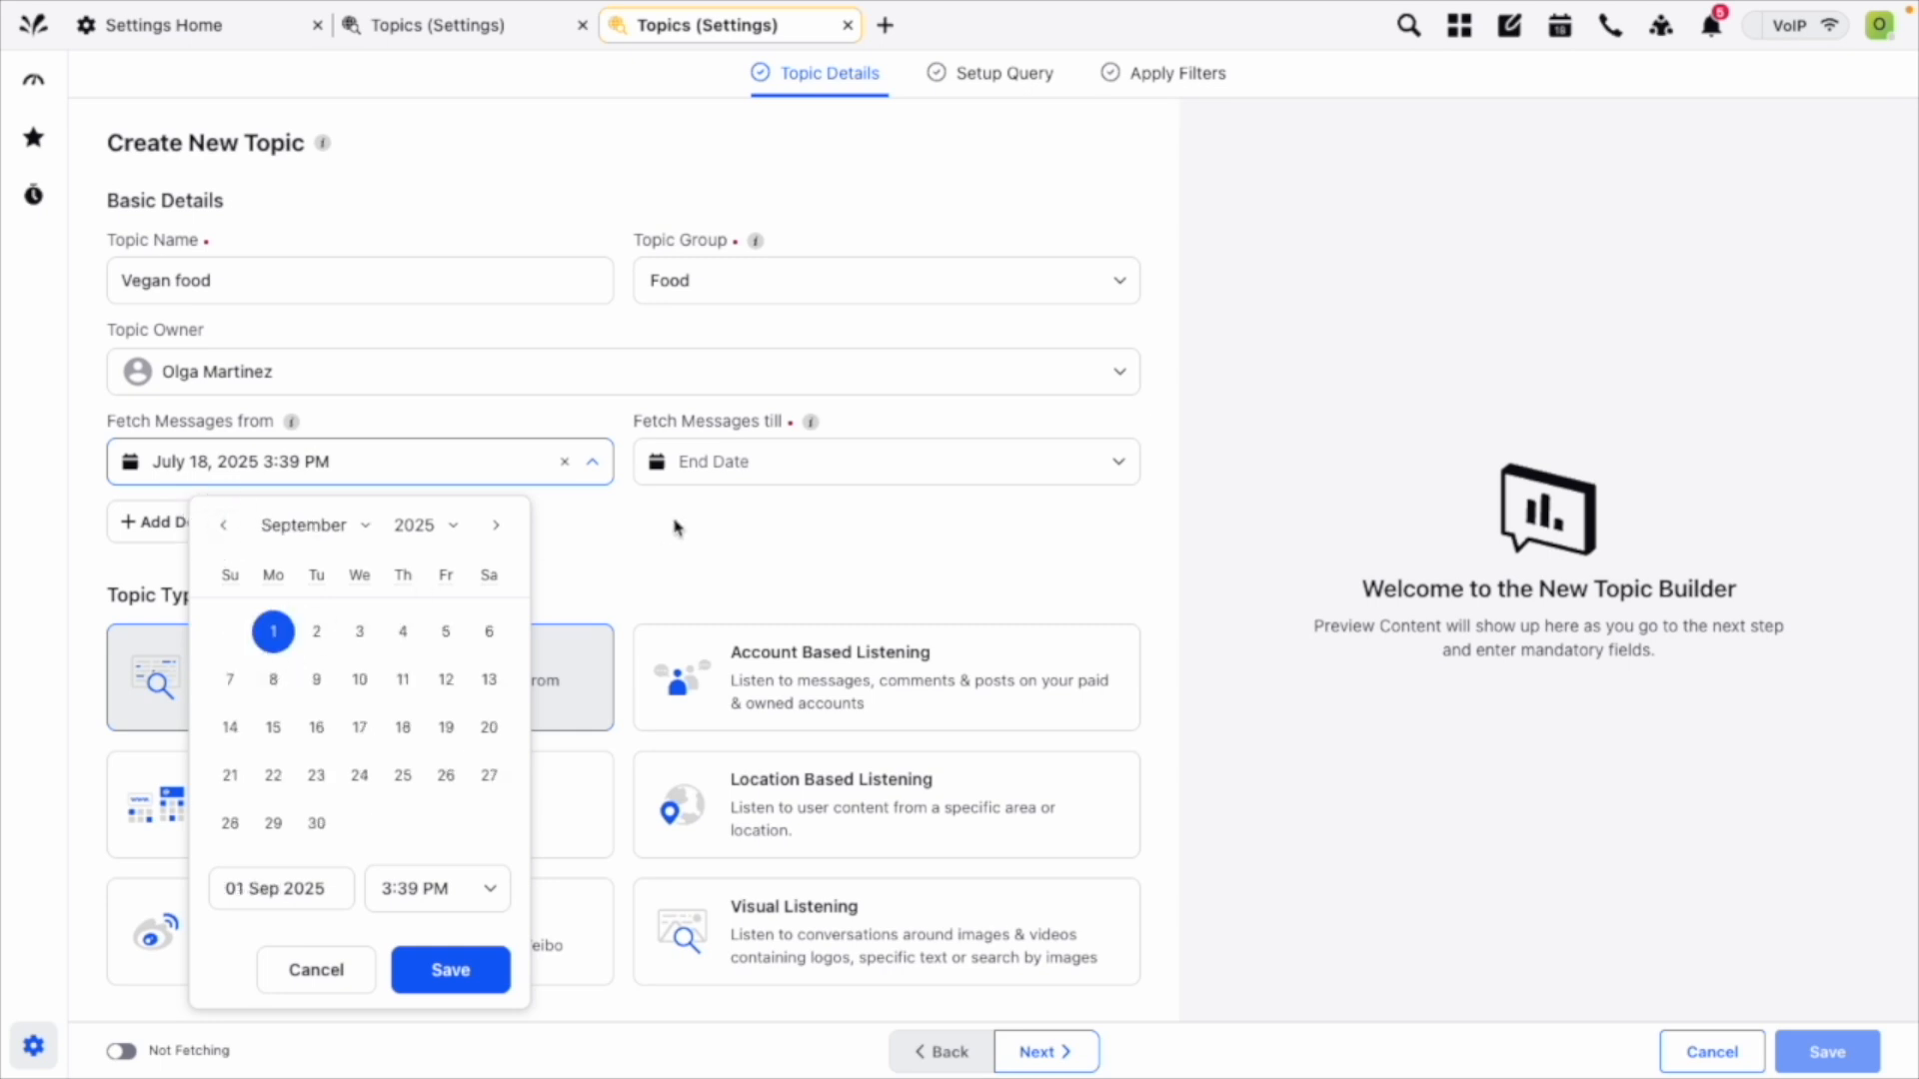
pyautogui.click(451, 969)
# Clear the topic's fetch start date and set its fetch end date to December 31, 2025 12:00 AM.
pyautogui.click(564, 461)
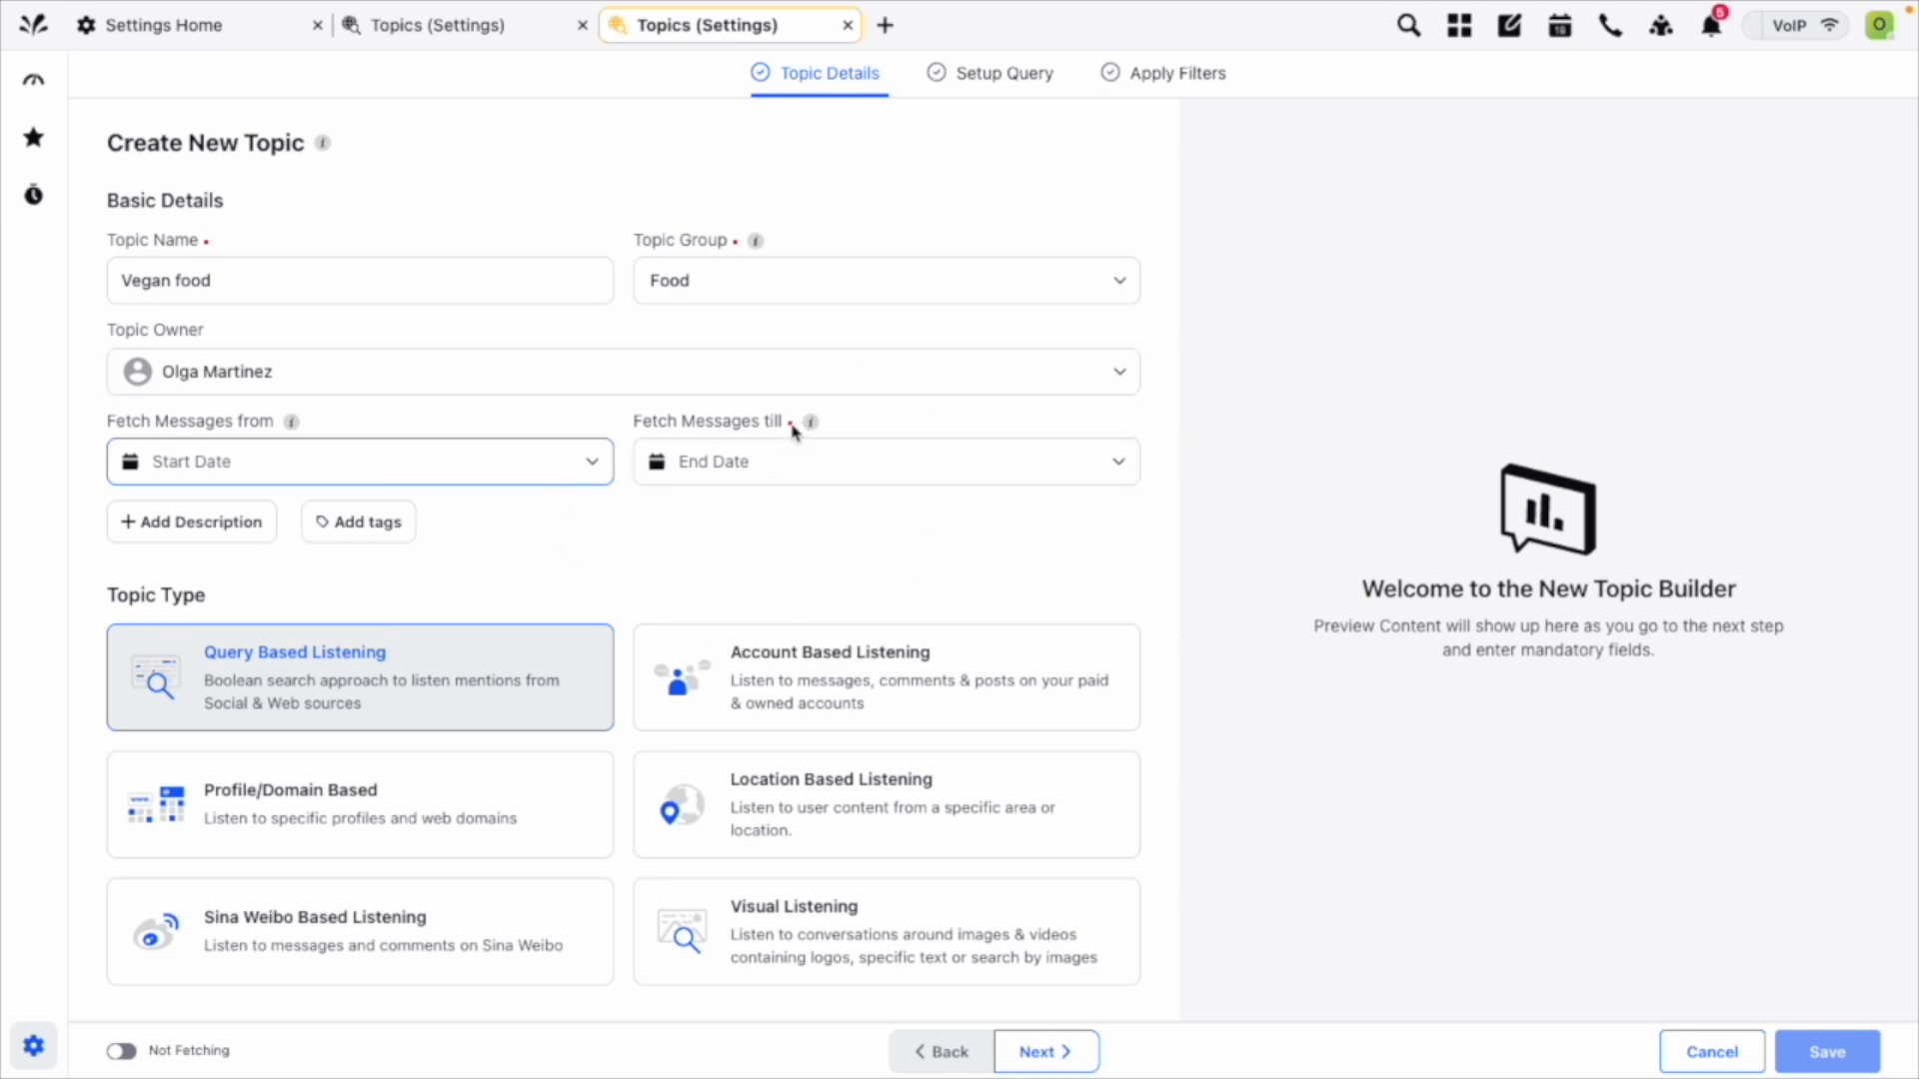
pyautogui.click(821, 478)
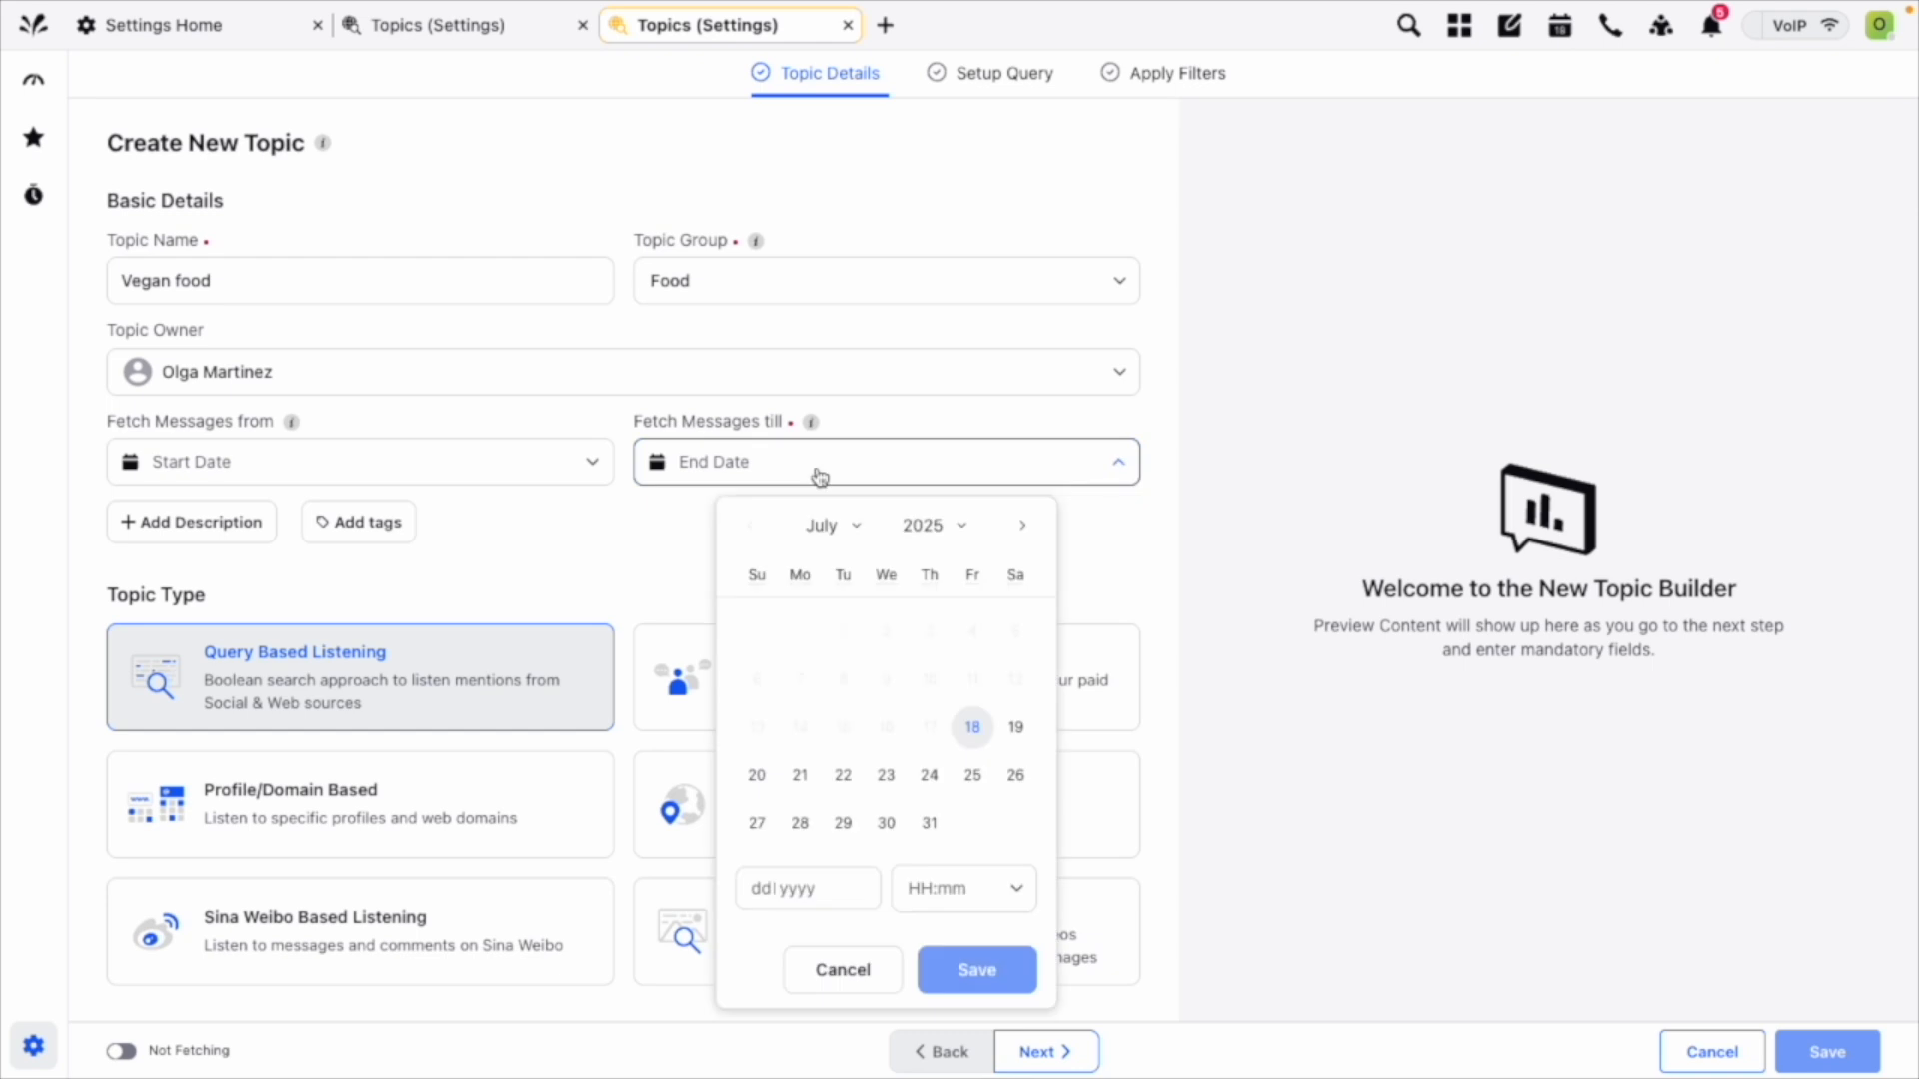
pyautogui.click(1023, 527)
pyautogui.click(1034, 533)
pyautogui.click(1034, 533)
pyautogui.click(1035, 532)
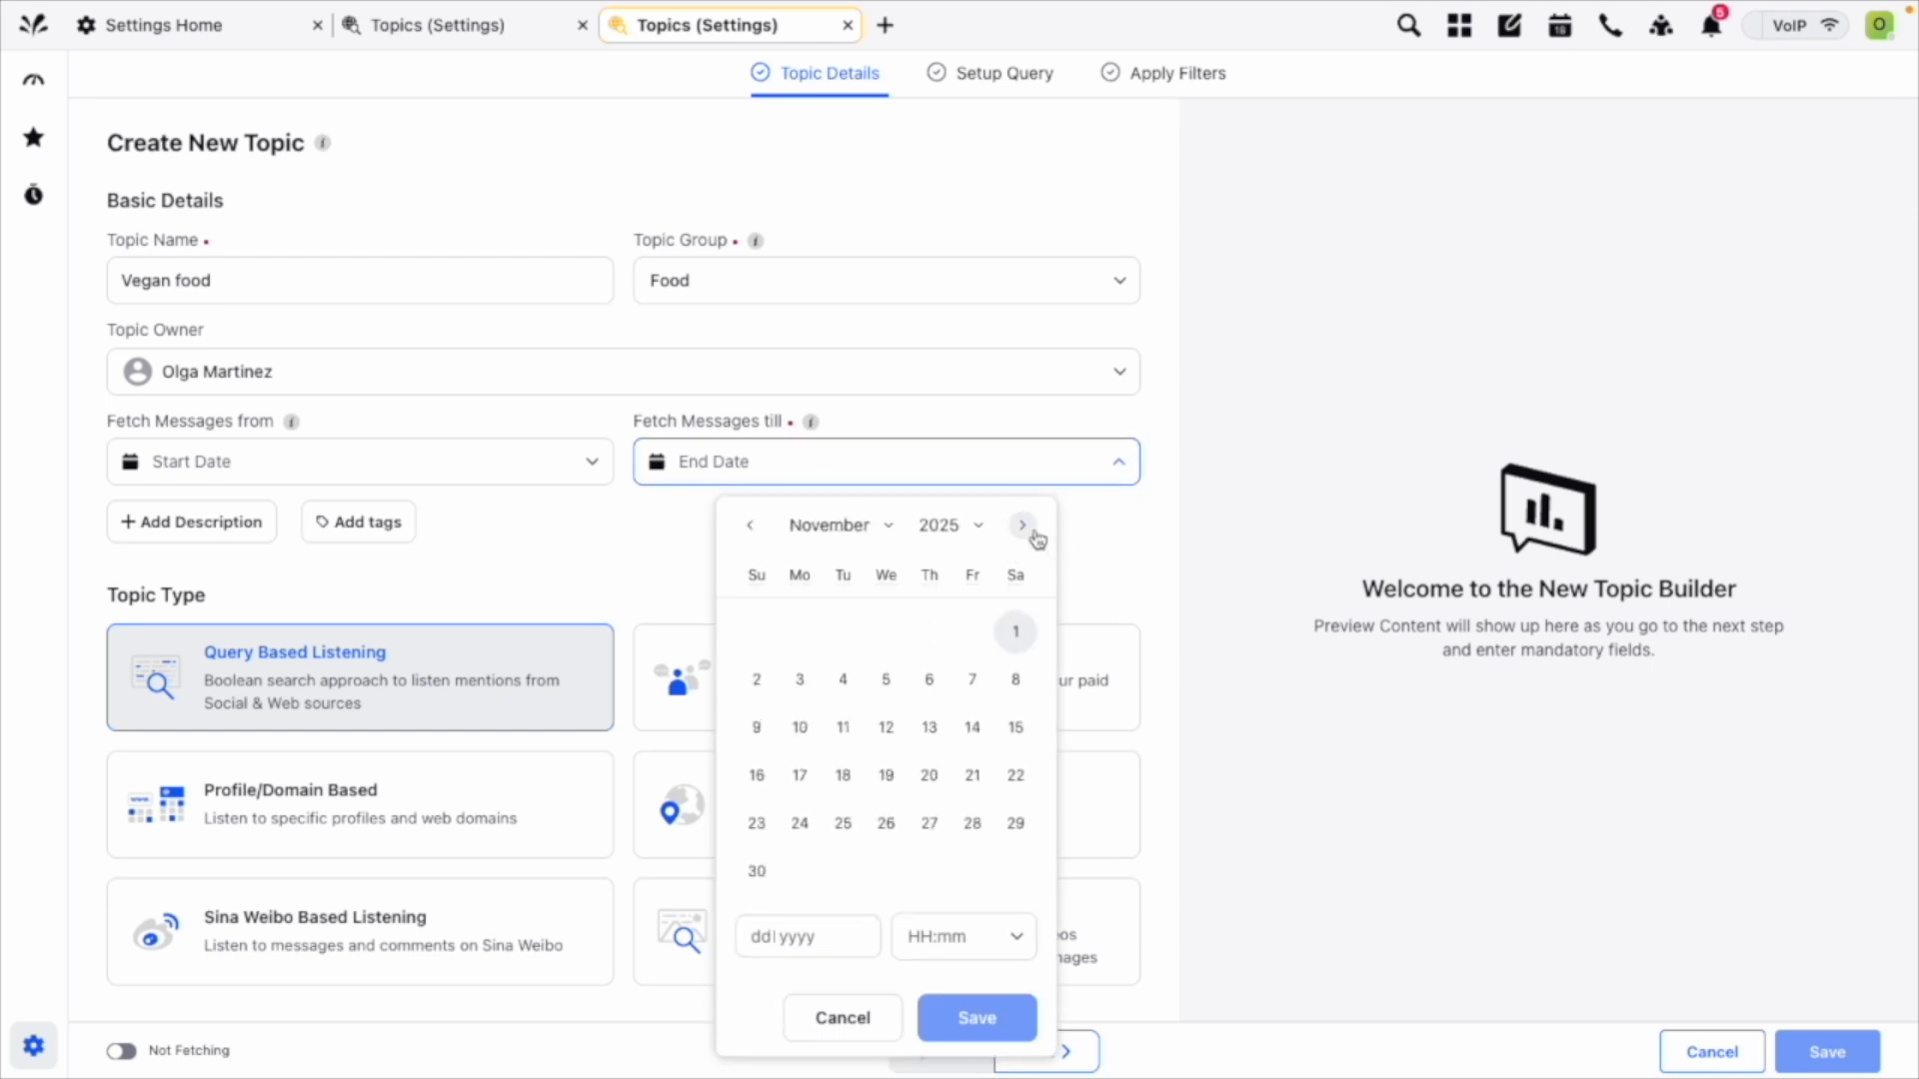
pyautogui.click(1034, 533)
pyautogui.click(886, 822)
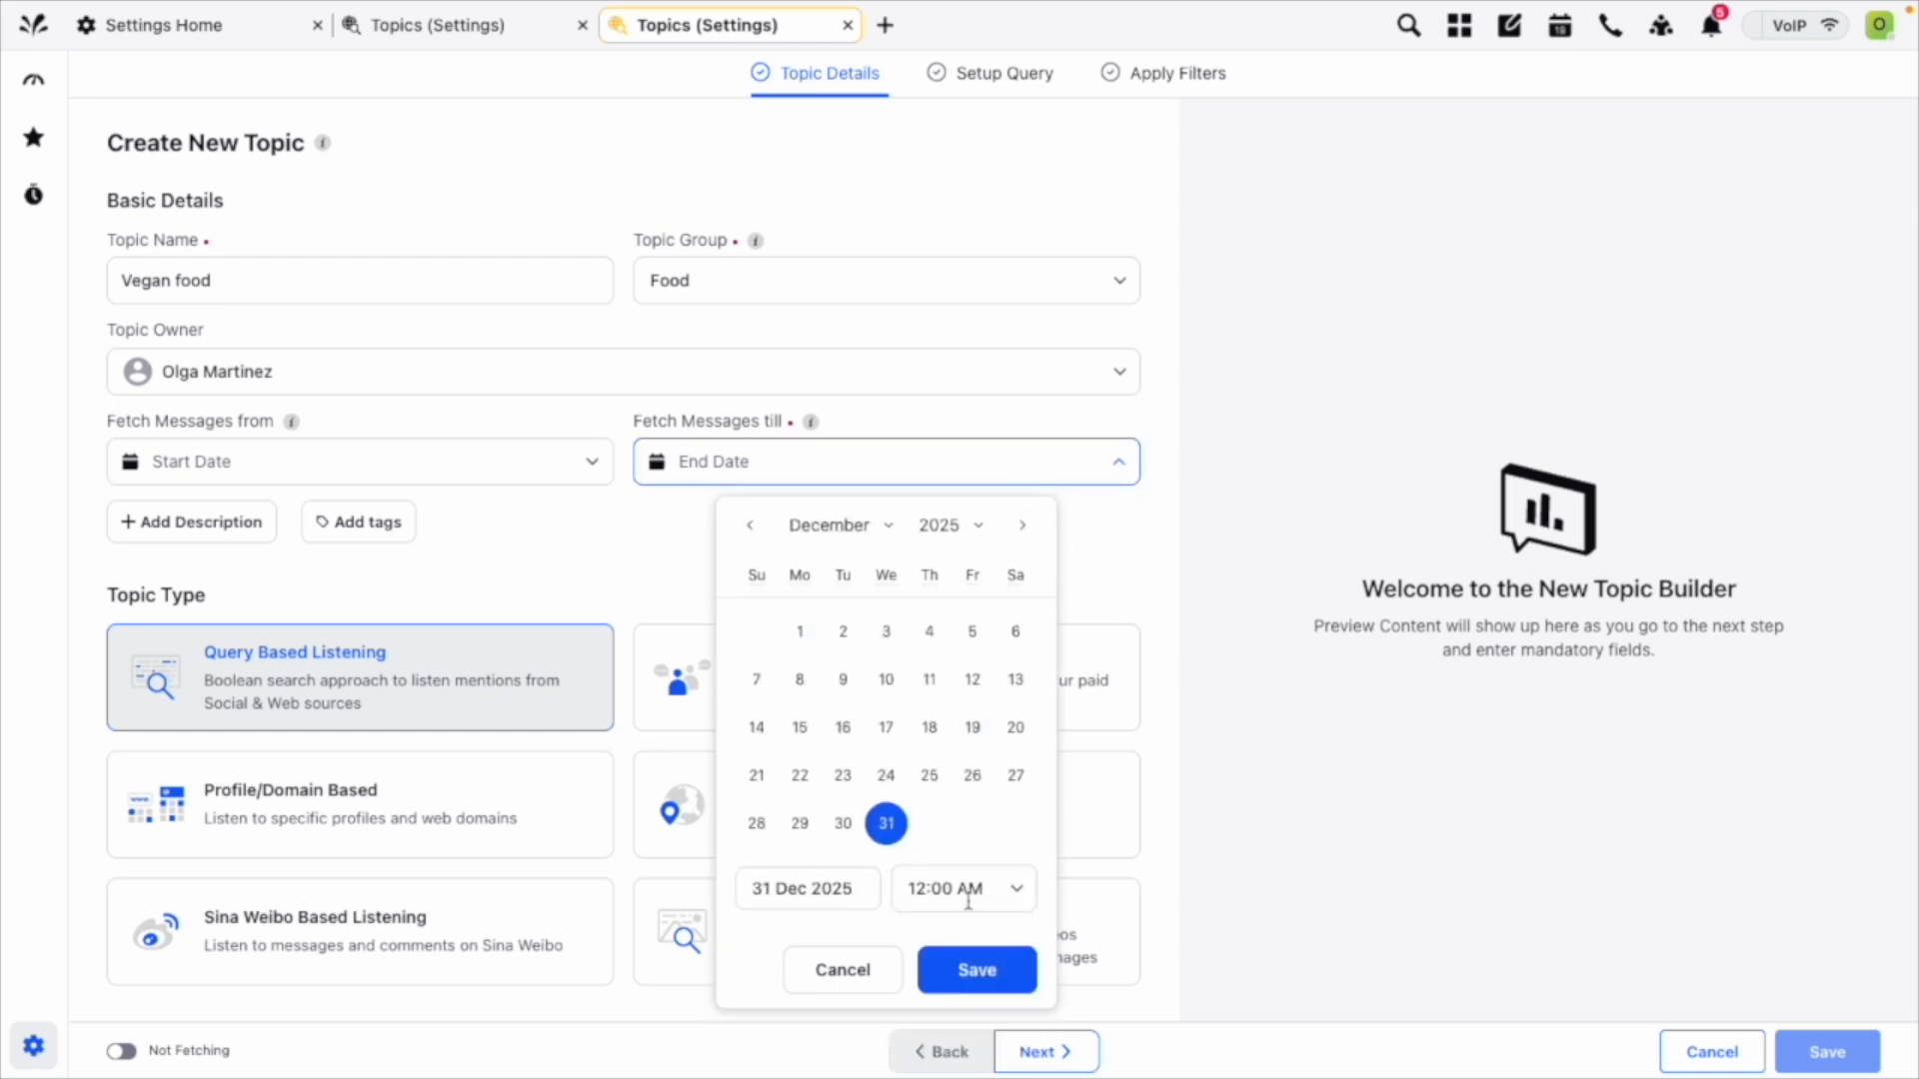
pyautogui.click(976, 971)
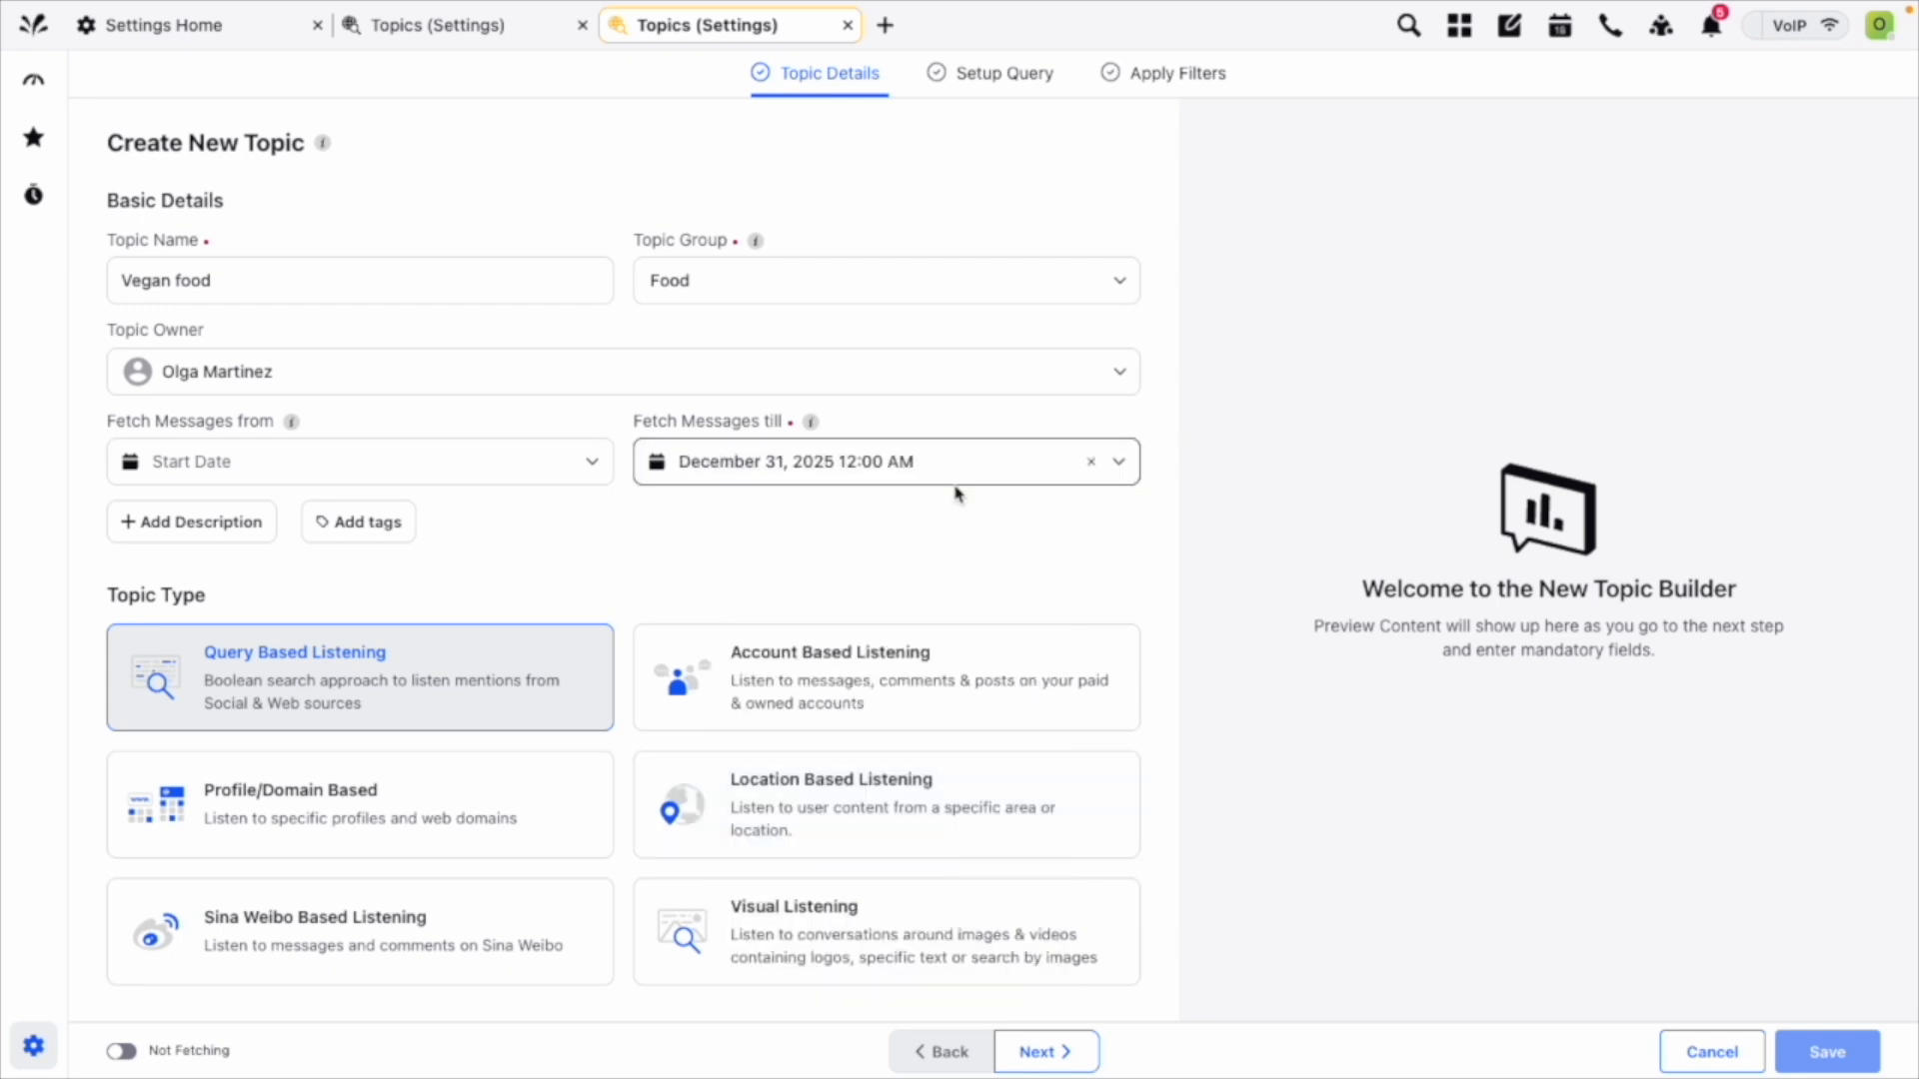
# Review the new topic's type options and expand its Custom Properties section.
pyautogui.scroll(-1, 965, 489)
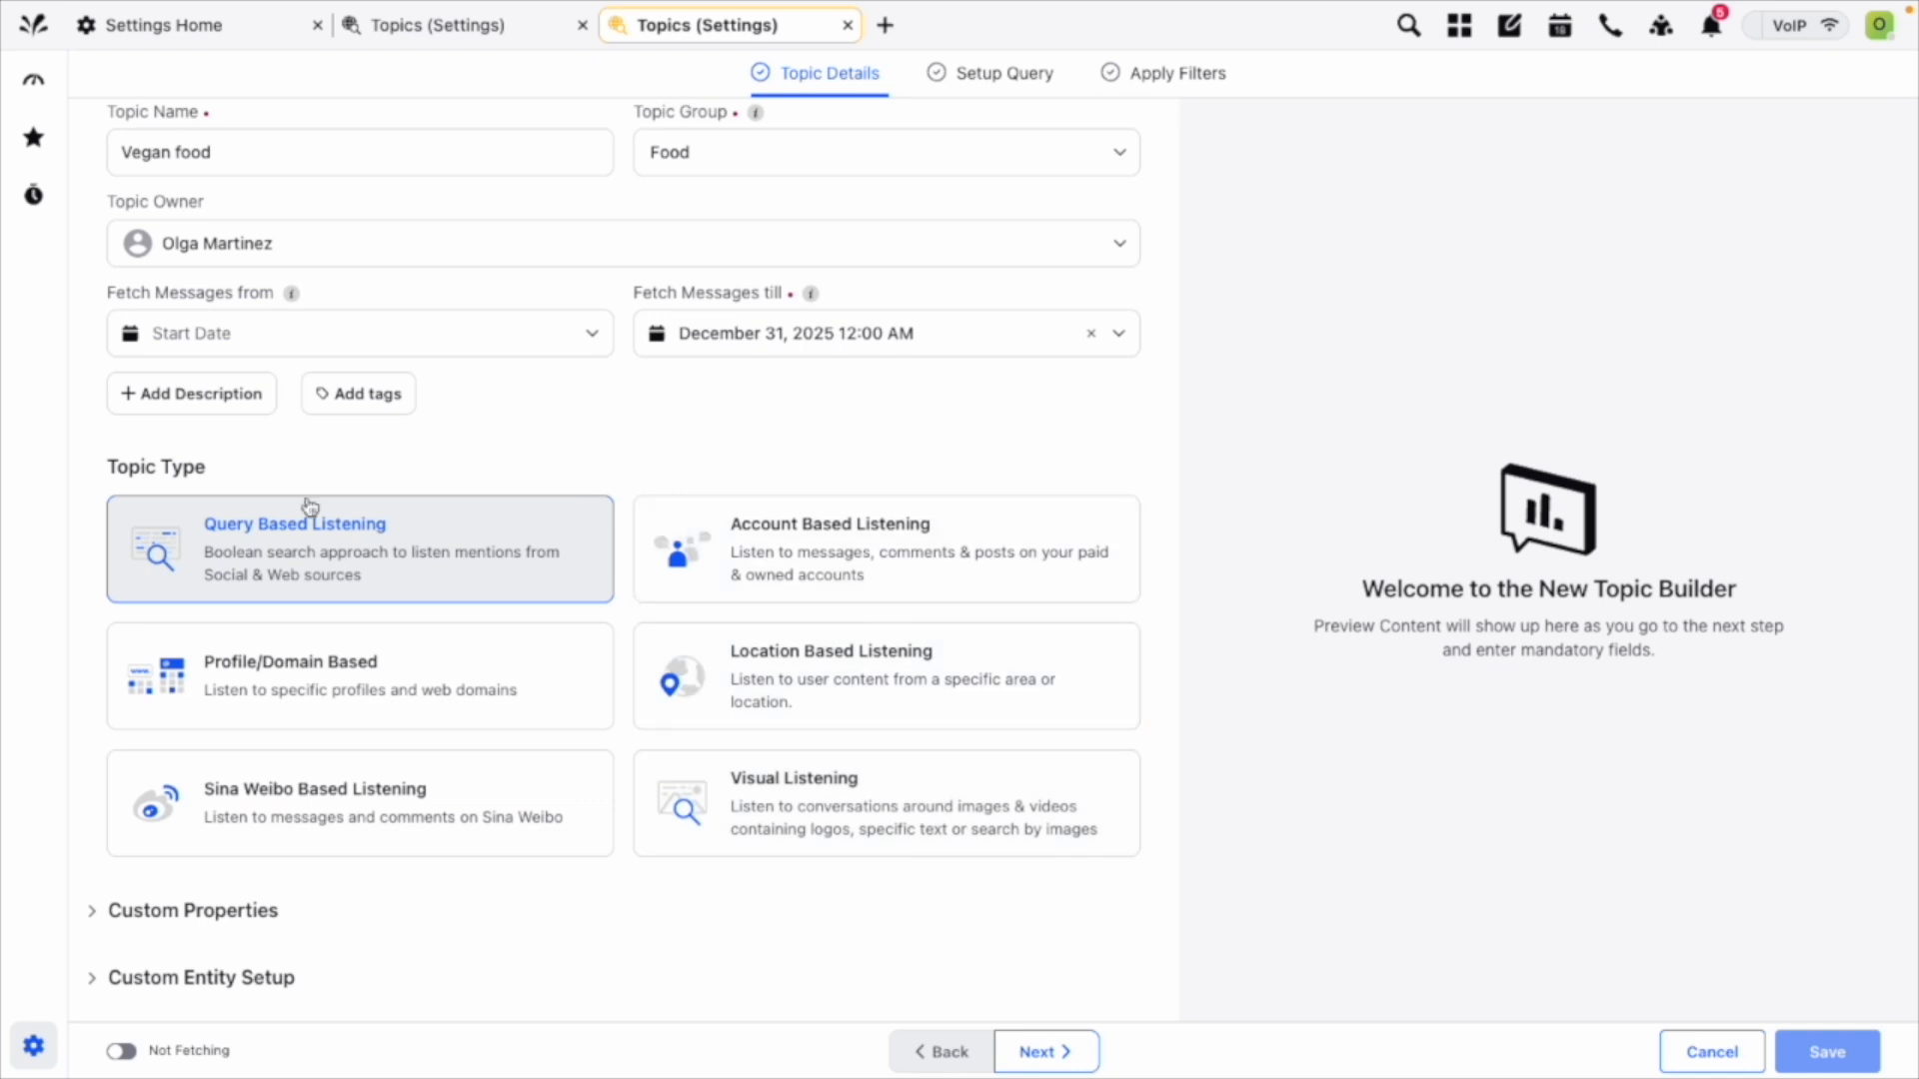
pyautogui.scroll(1, 518, 812)
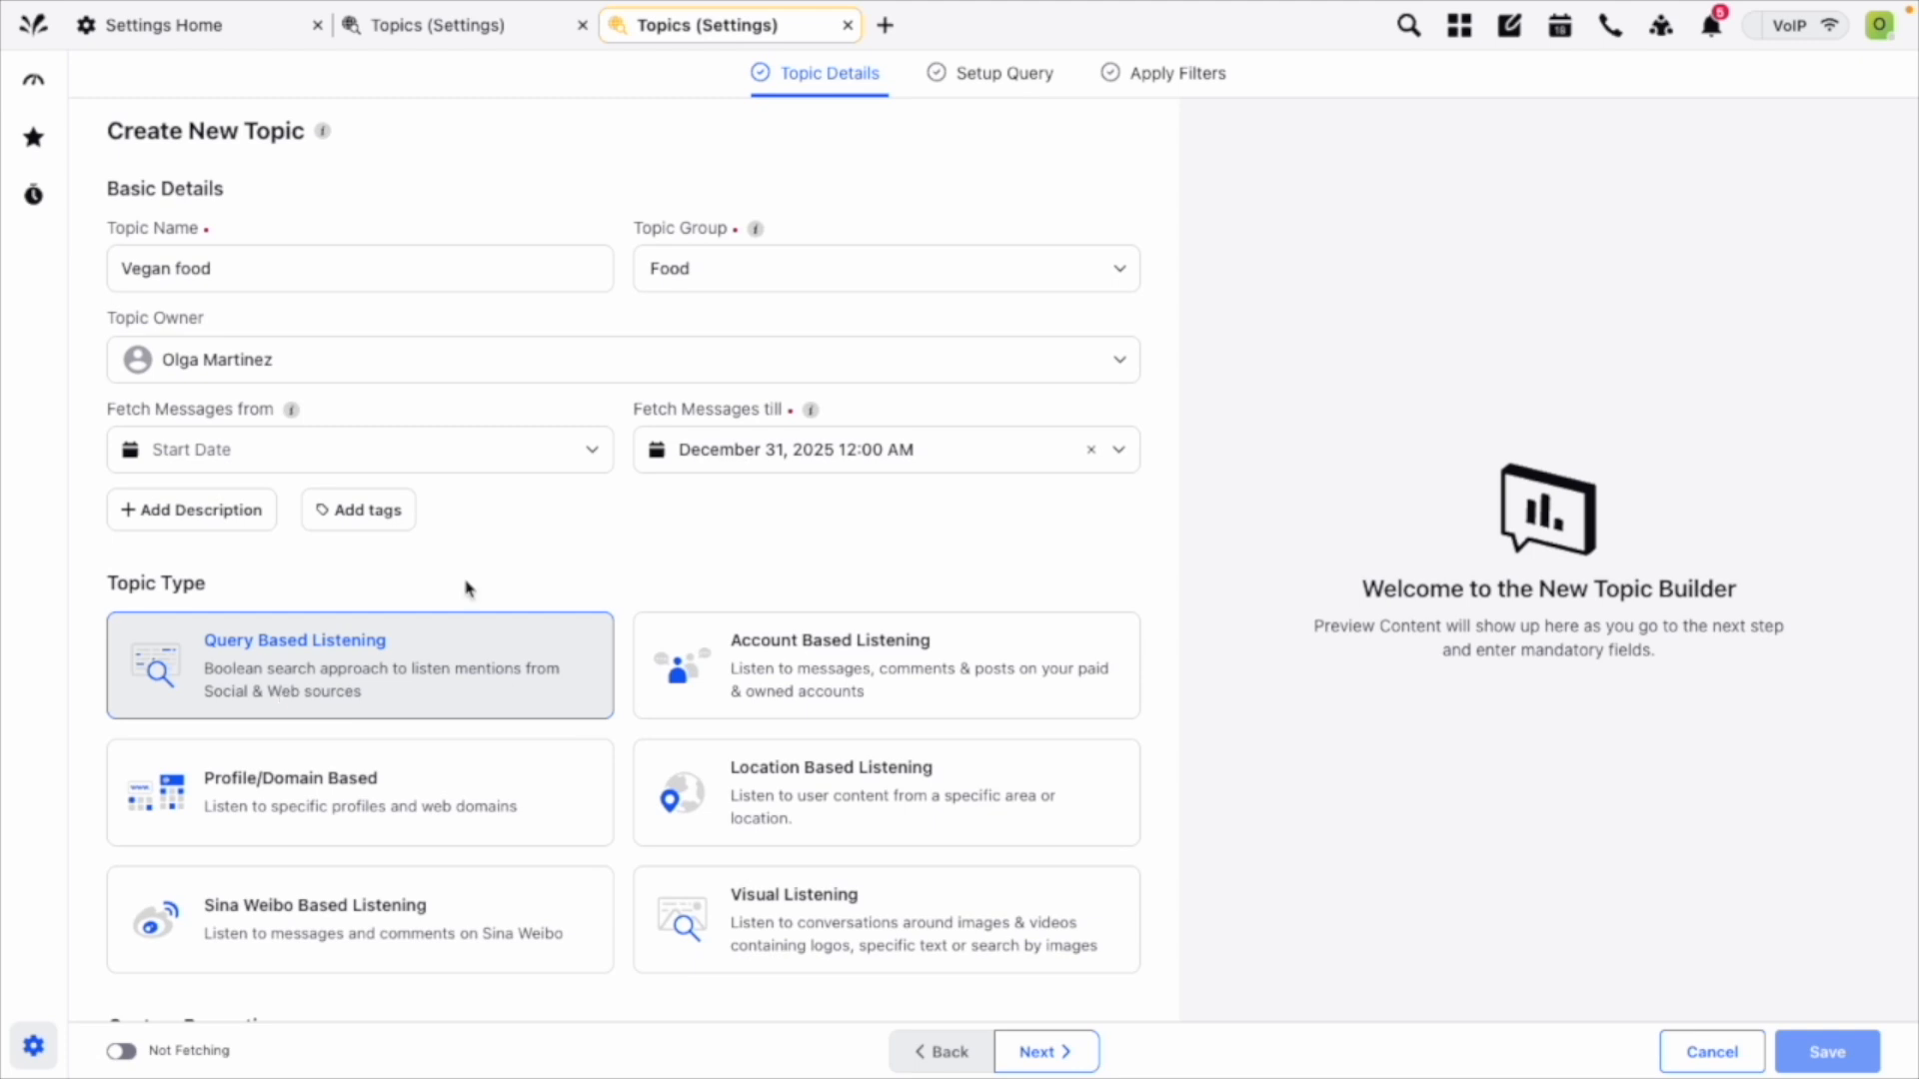
pyautogui.scroll(-3, 84, 645)
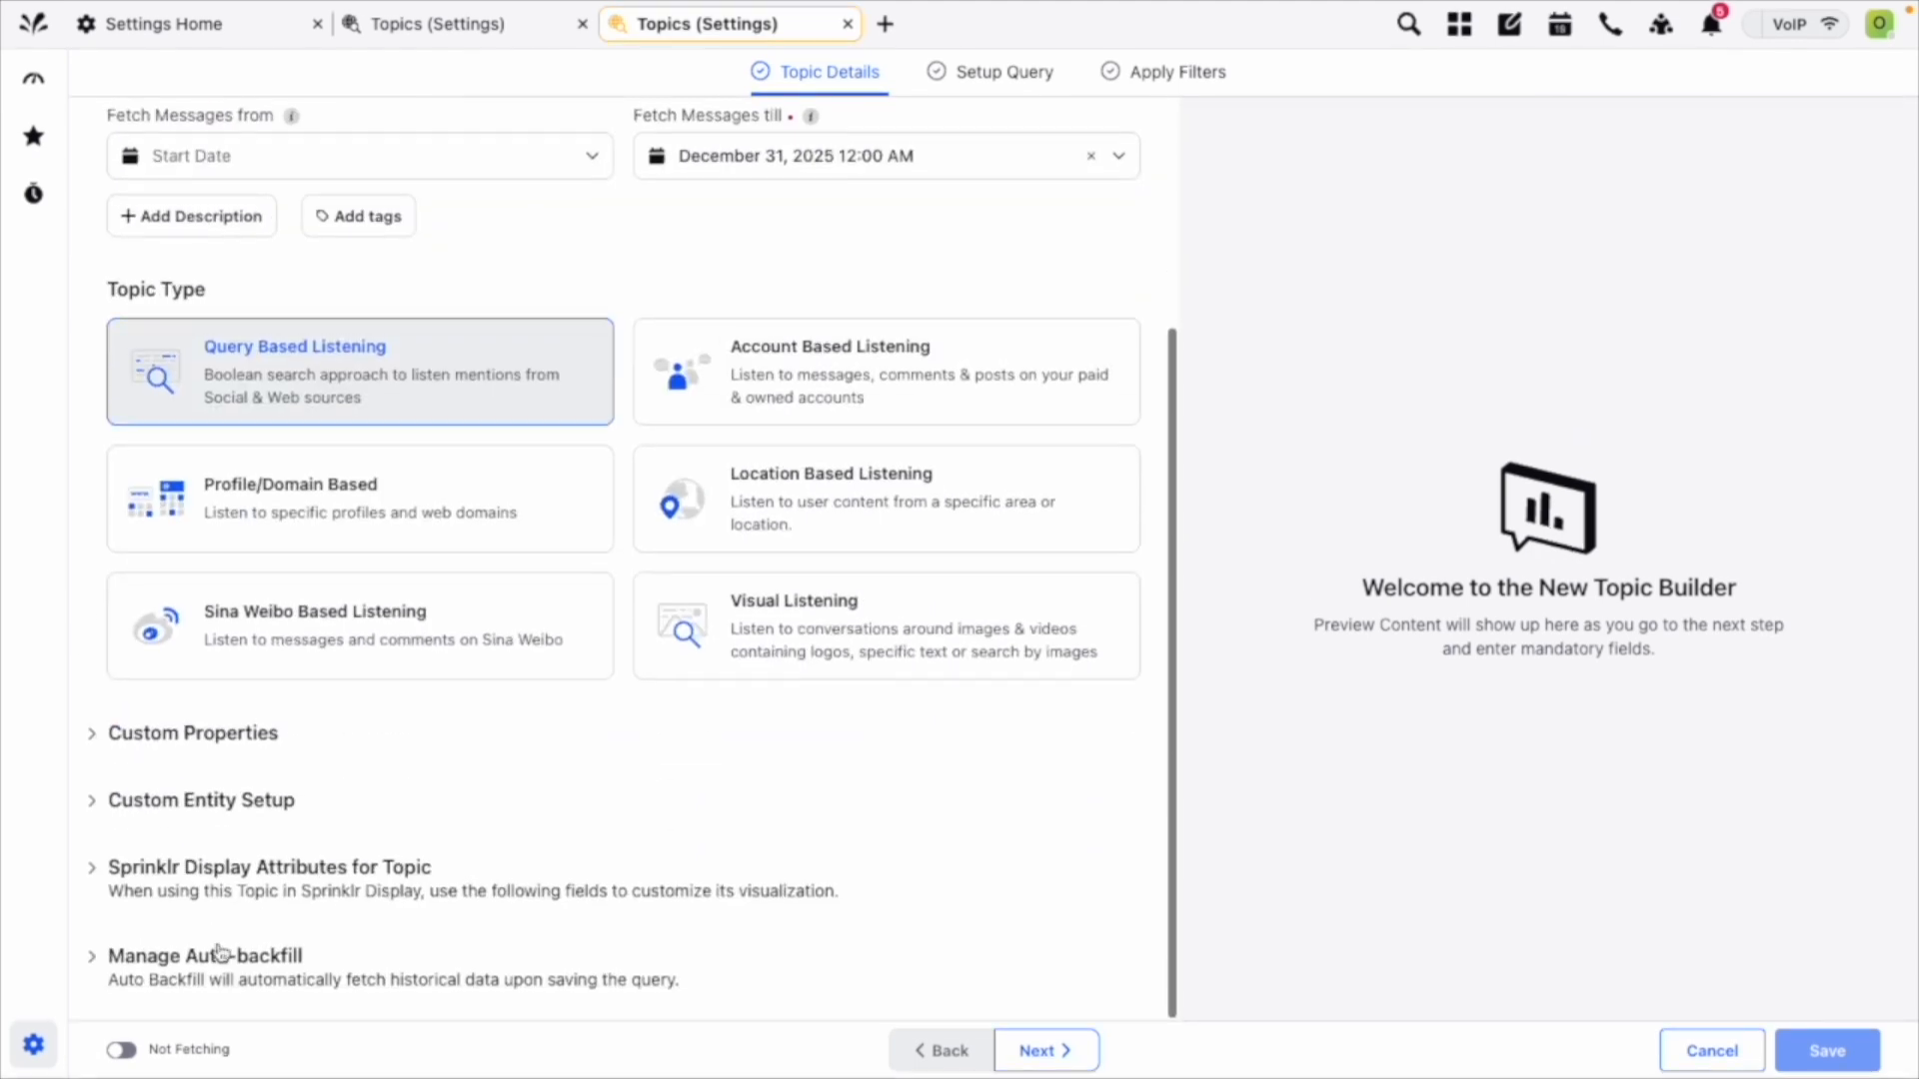
pyautogui.click(244, 739)
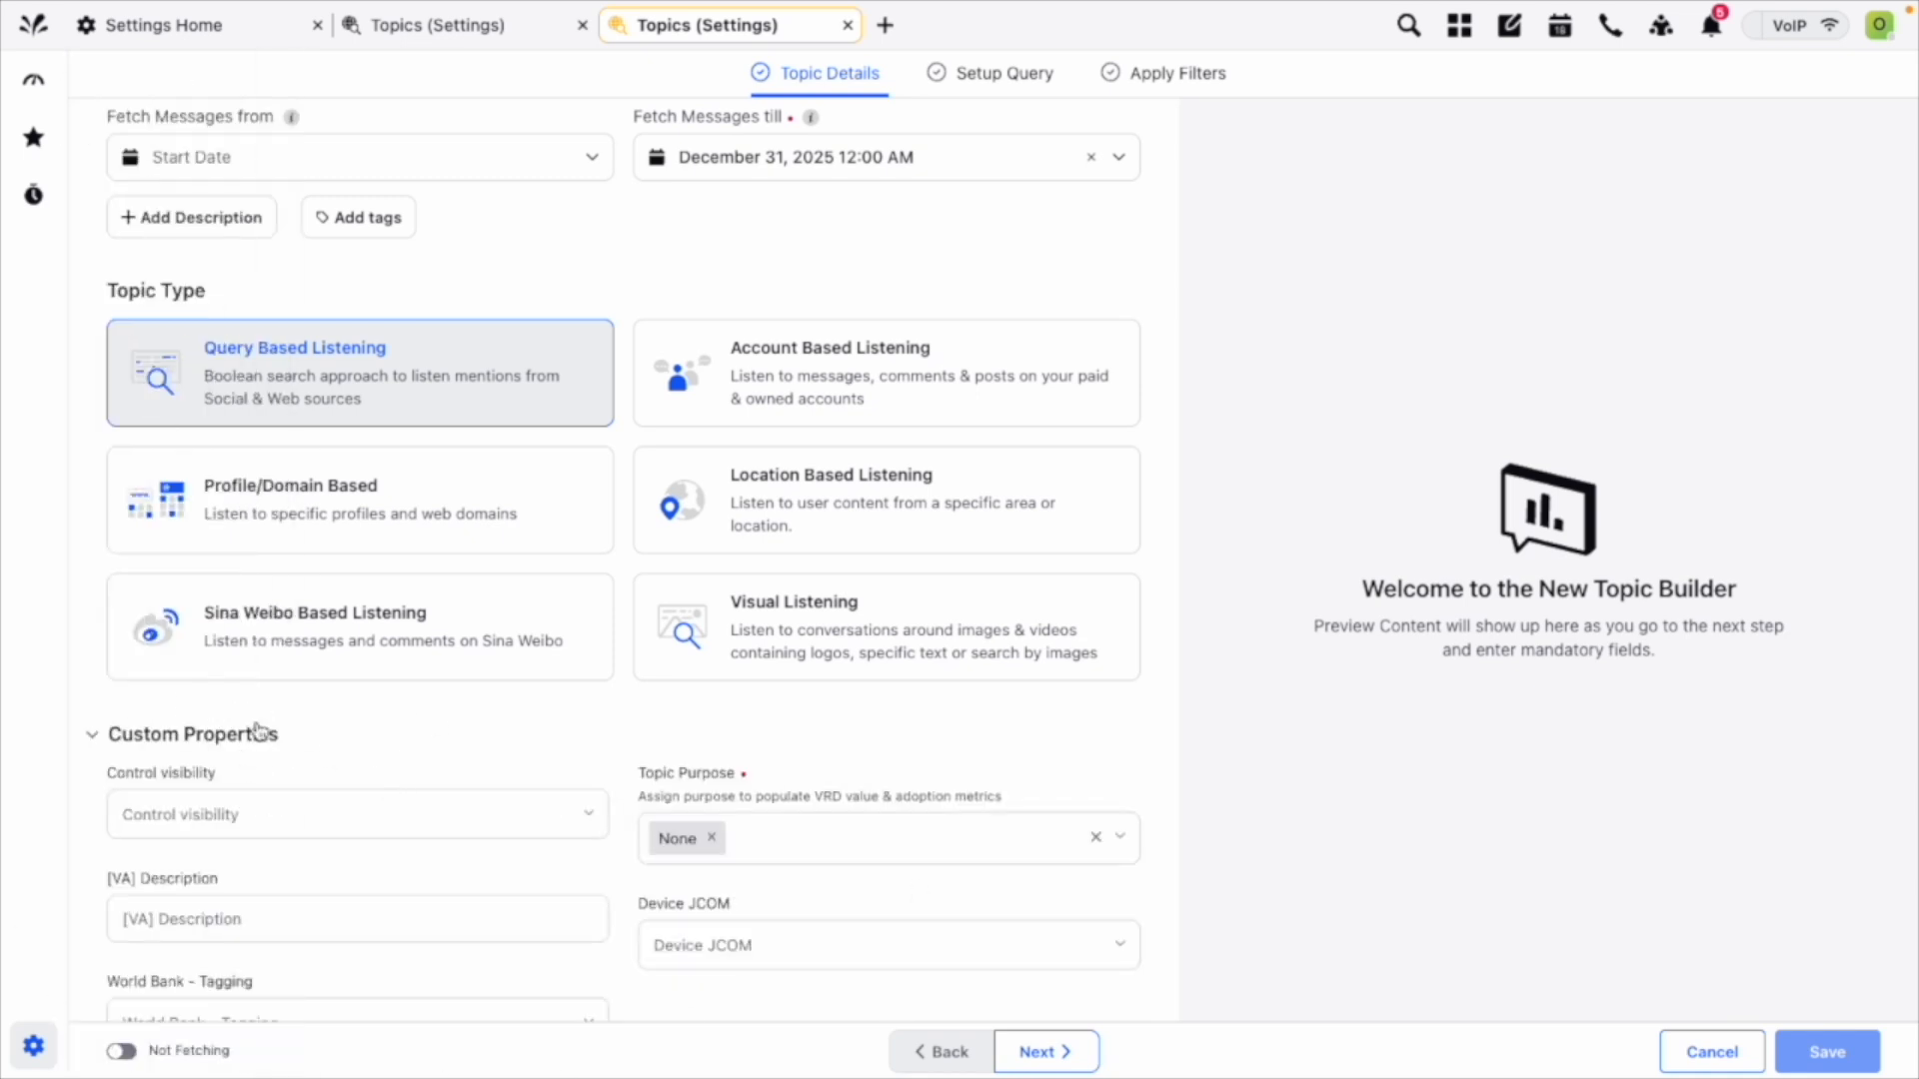
# Collapse the Custom Properties section and expand Sprinklr Display Attributes for Topic to view its display name, color and image fields.
pyautogui.click(243, 735)
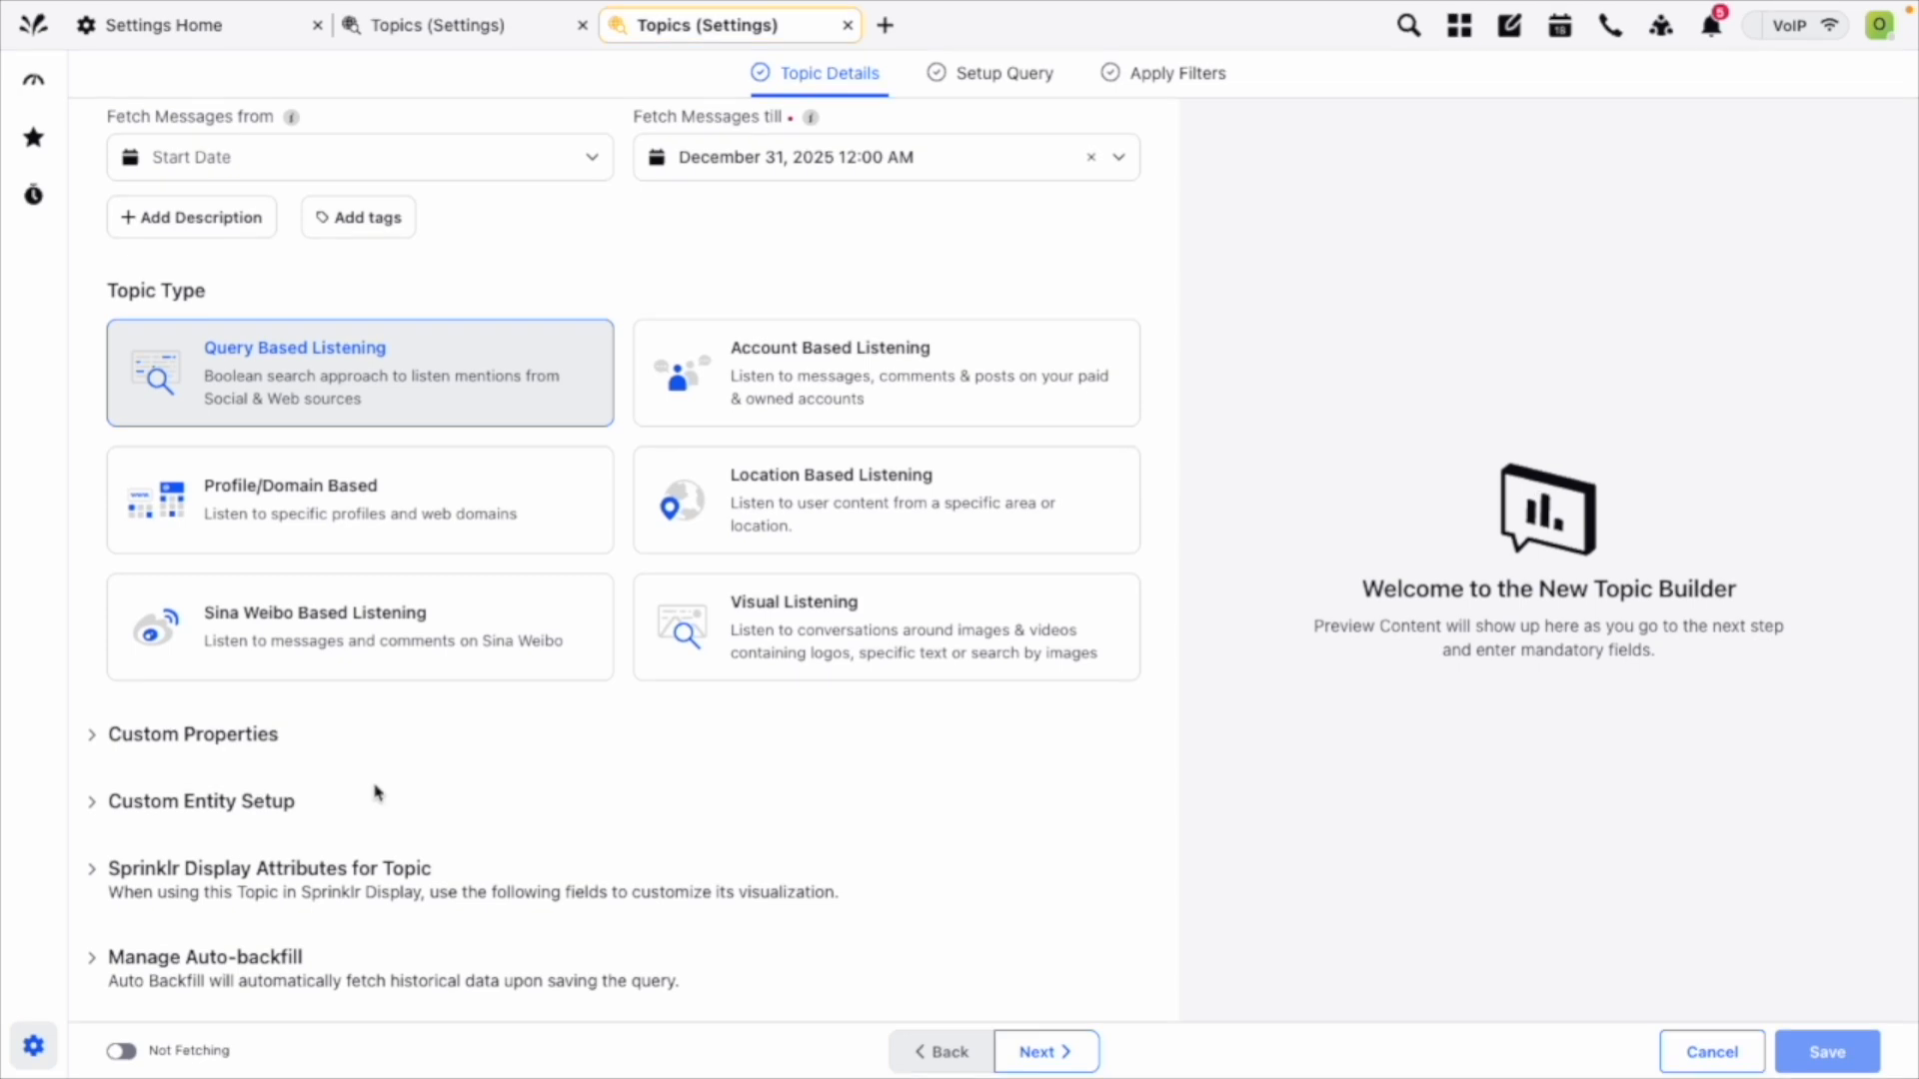
pyautogui.click(165, 875)
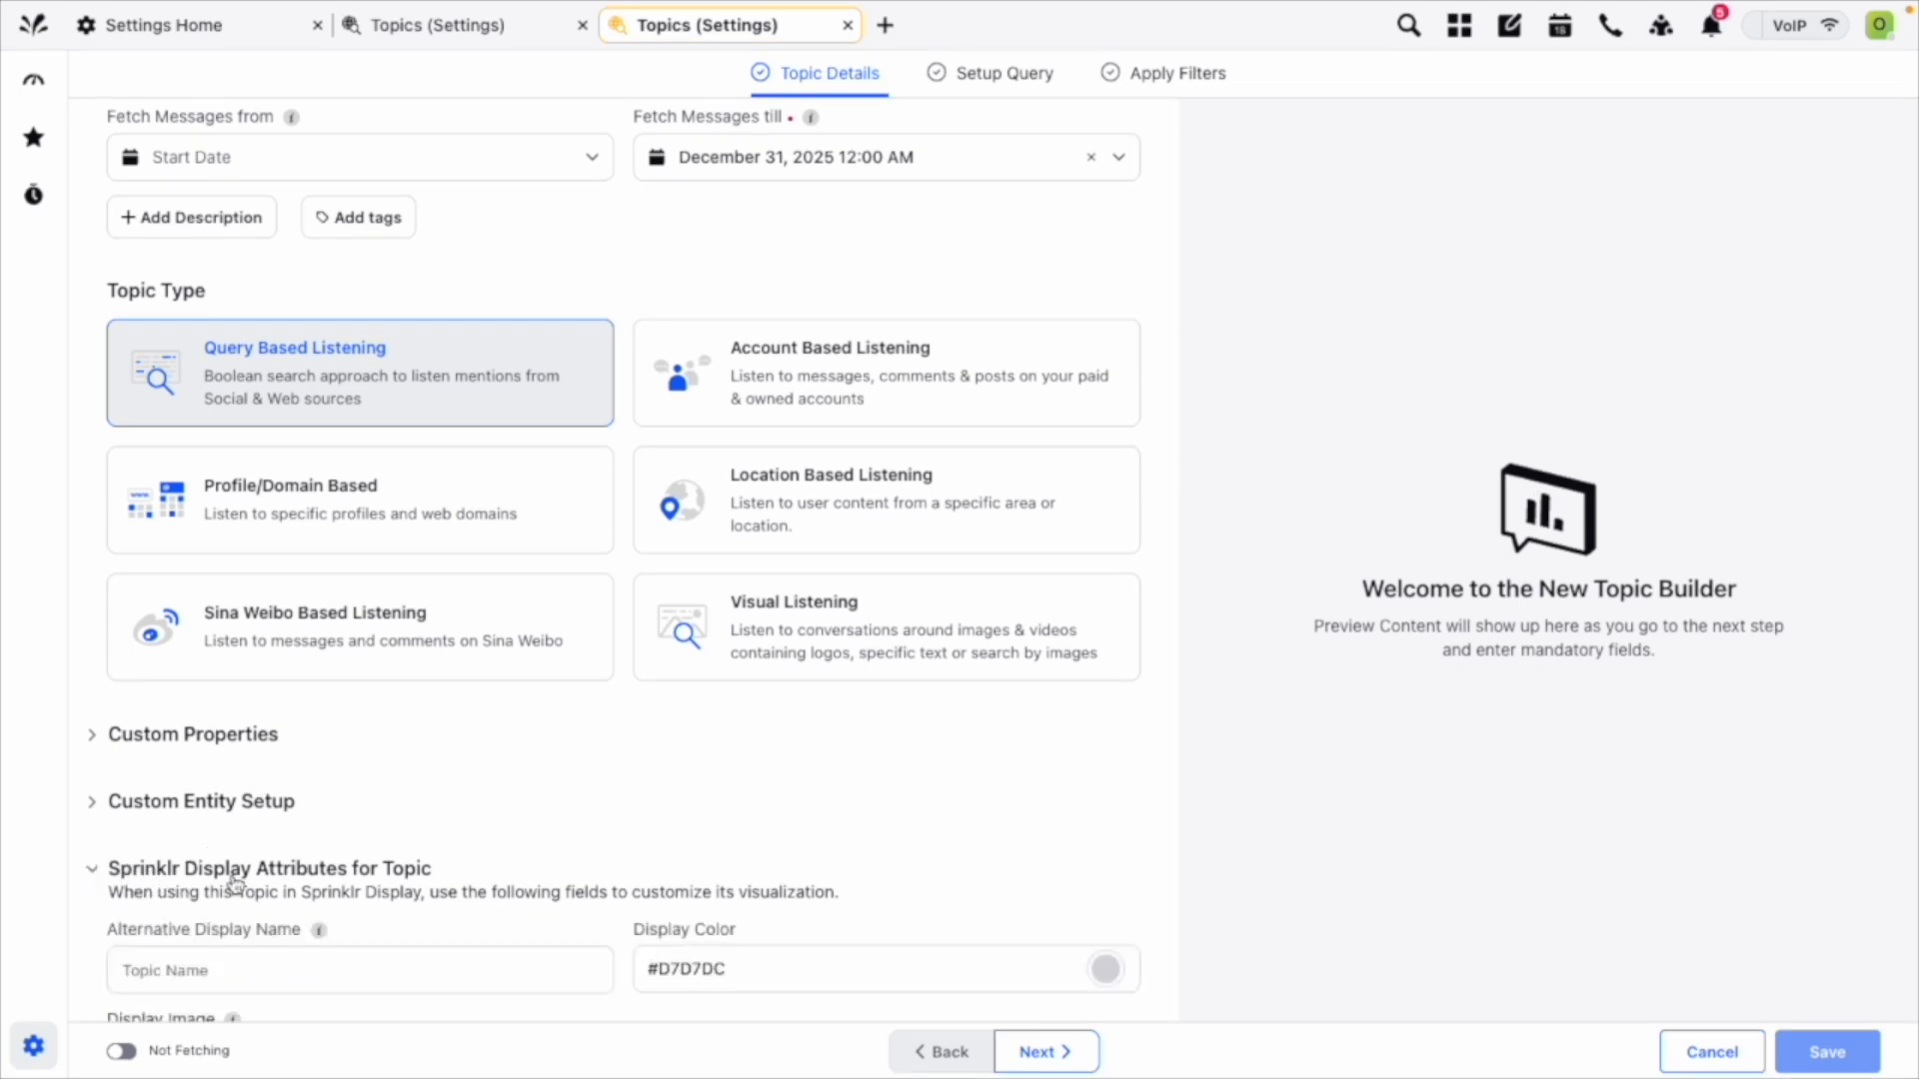
pyautogui.scroll(-1, 235, 884)
pyautogui.click(189, 909)
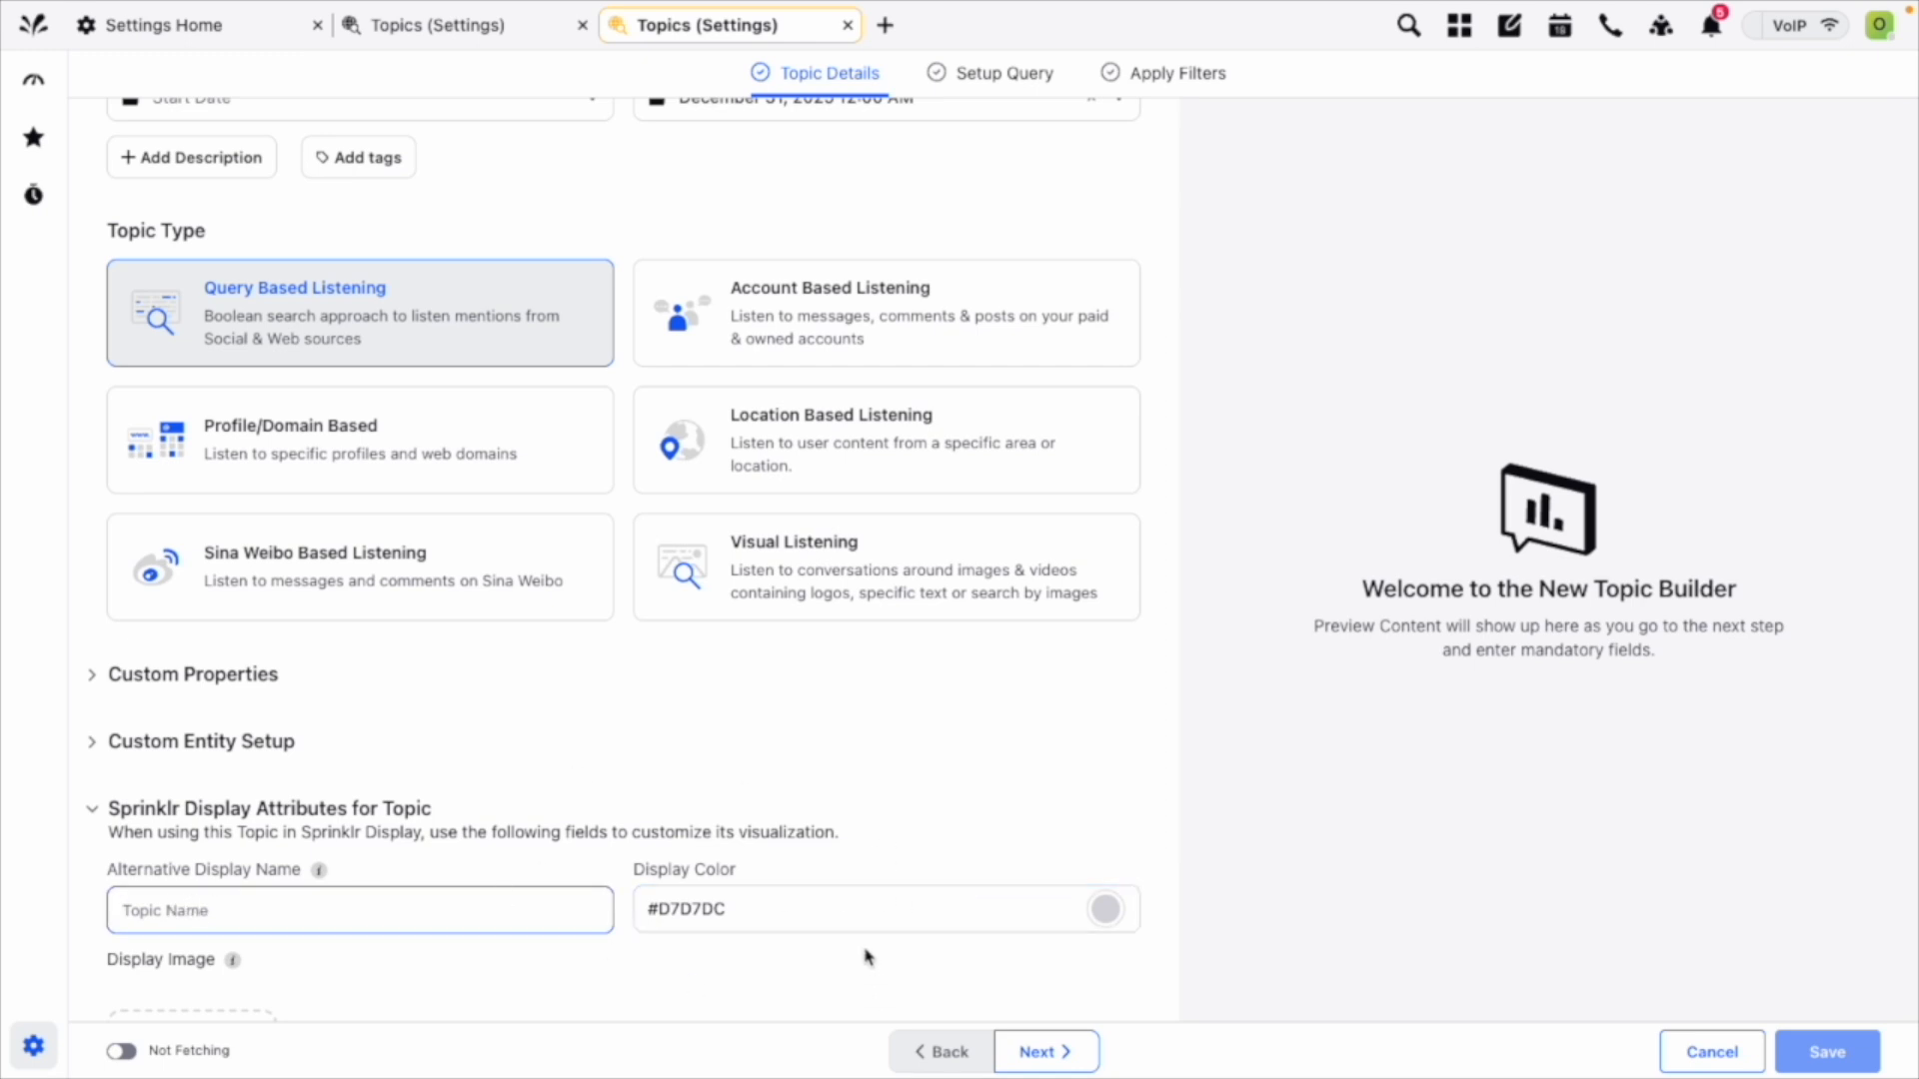
pyautogui.scroll(4, 869, 899)
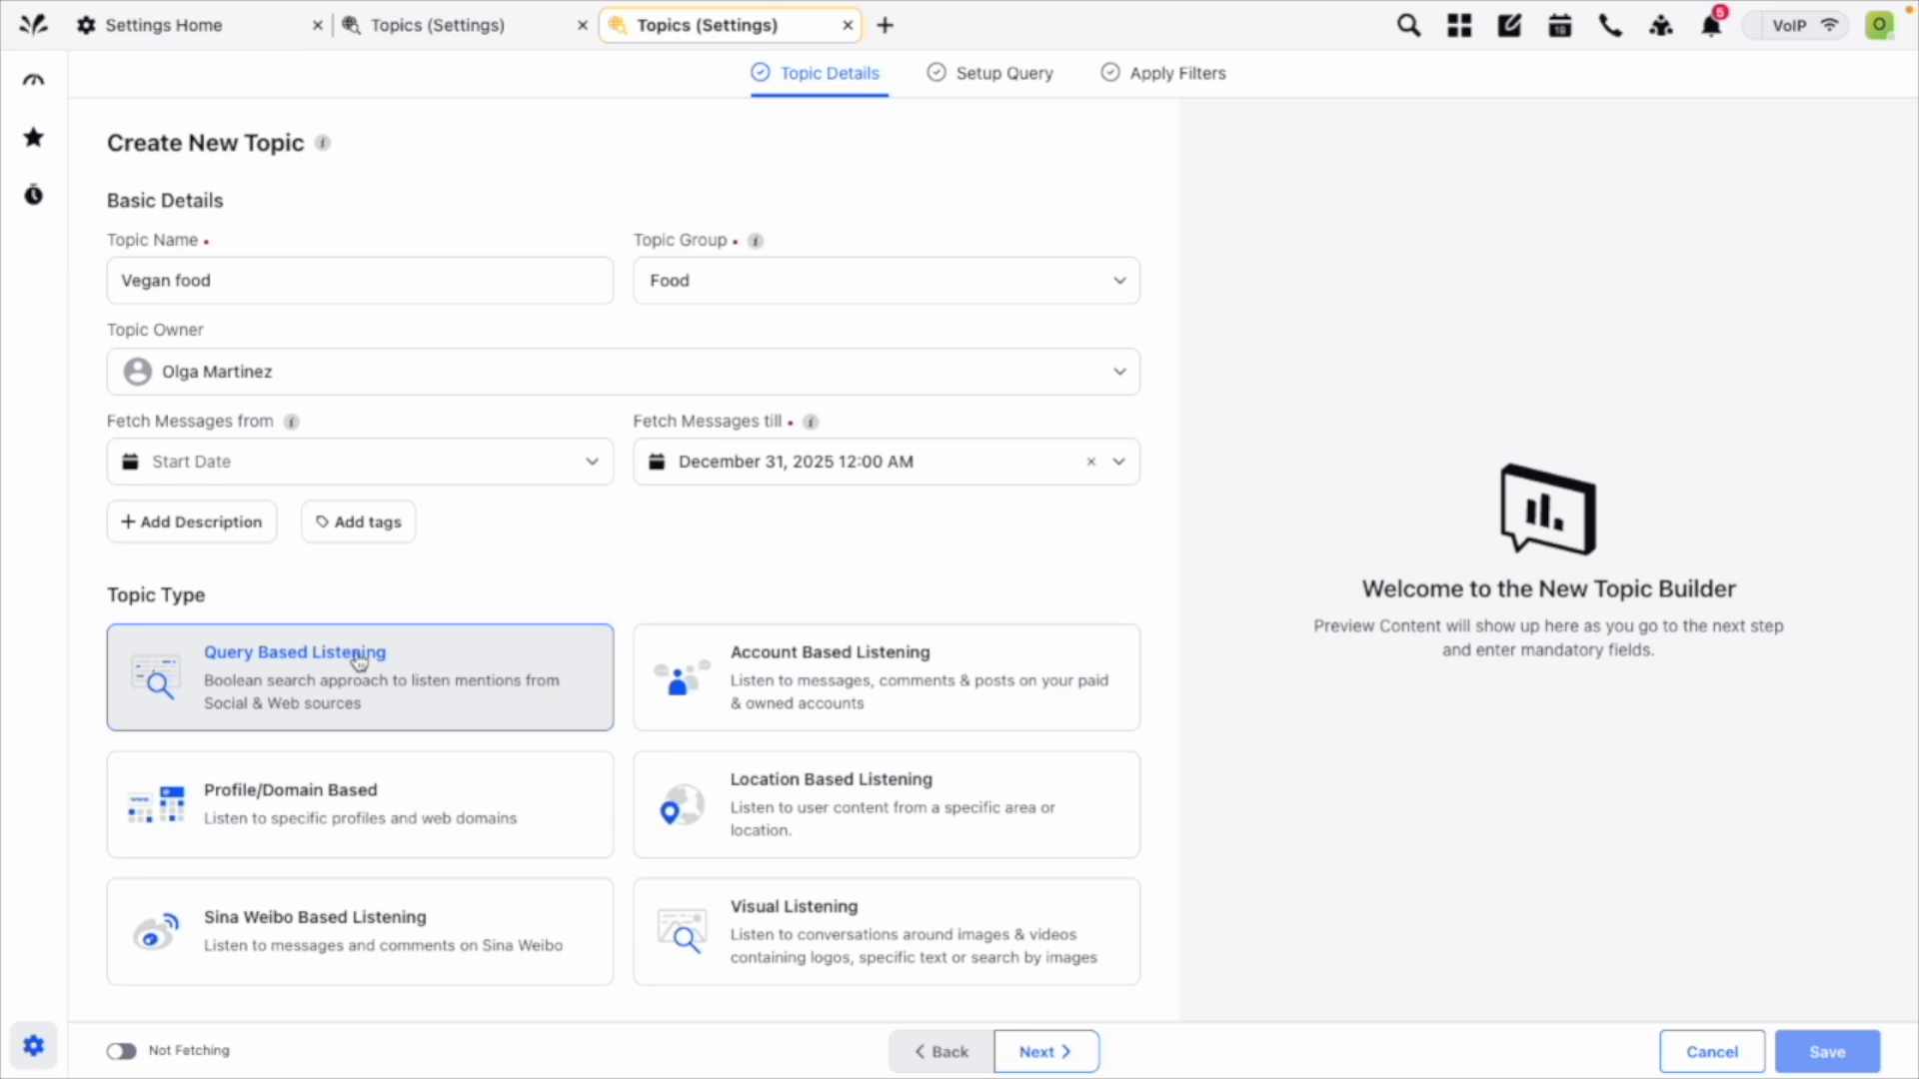
# Go to the query setup and add "my brand" as a keyword that all fetched messages must contain.
pyautogui.click(1015, 90)
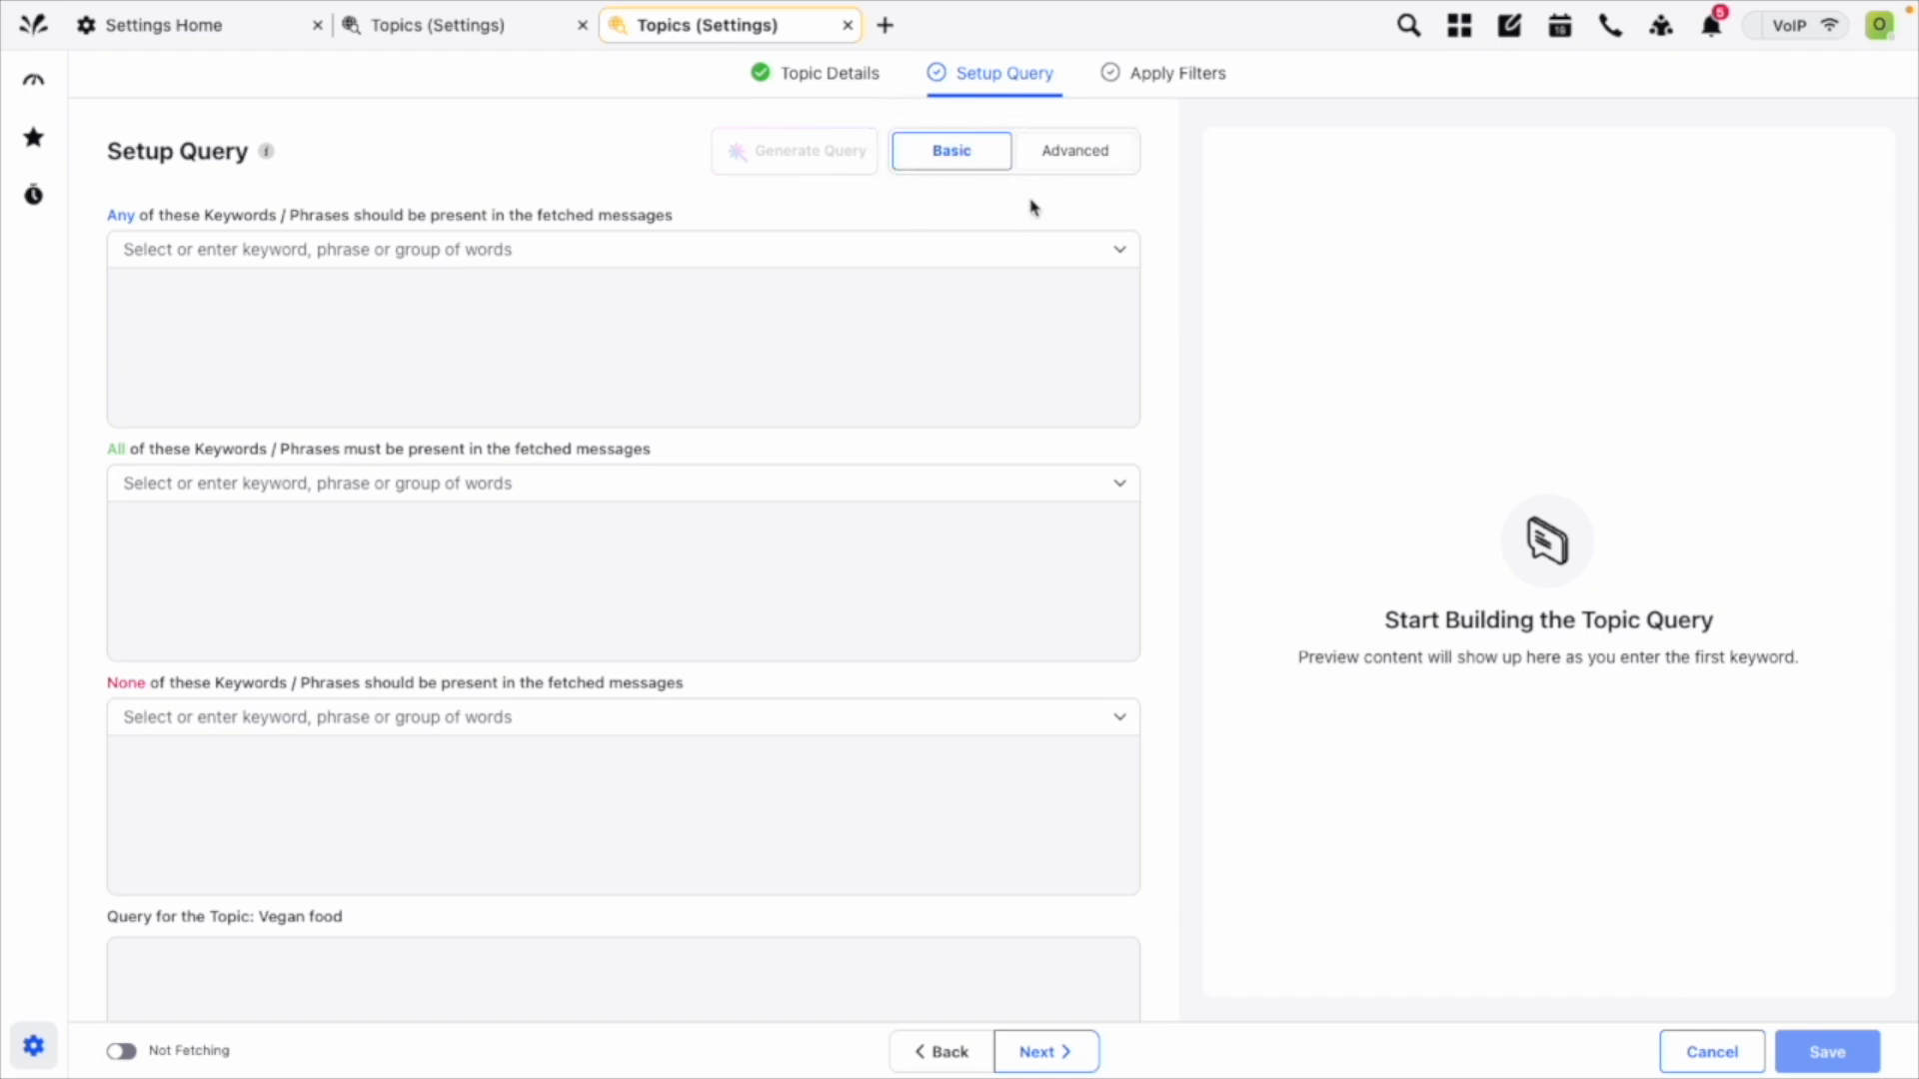
pyautogui.scroll(-1, 1030, 210)
pyautogui.scroll(1, 1030, 206)
pyautogui.click(562, 486)
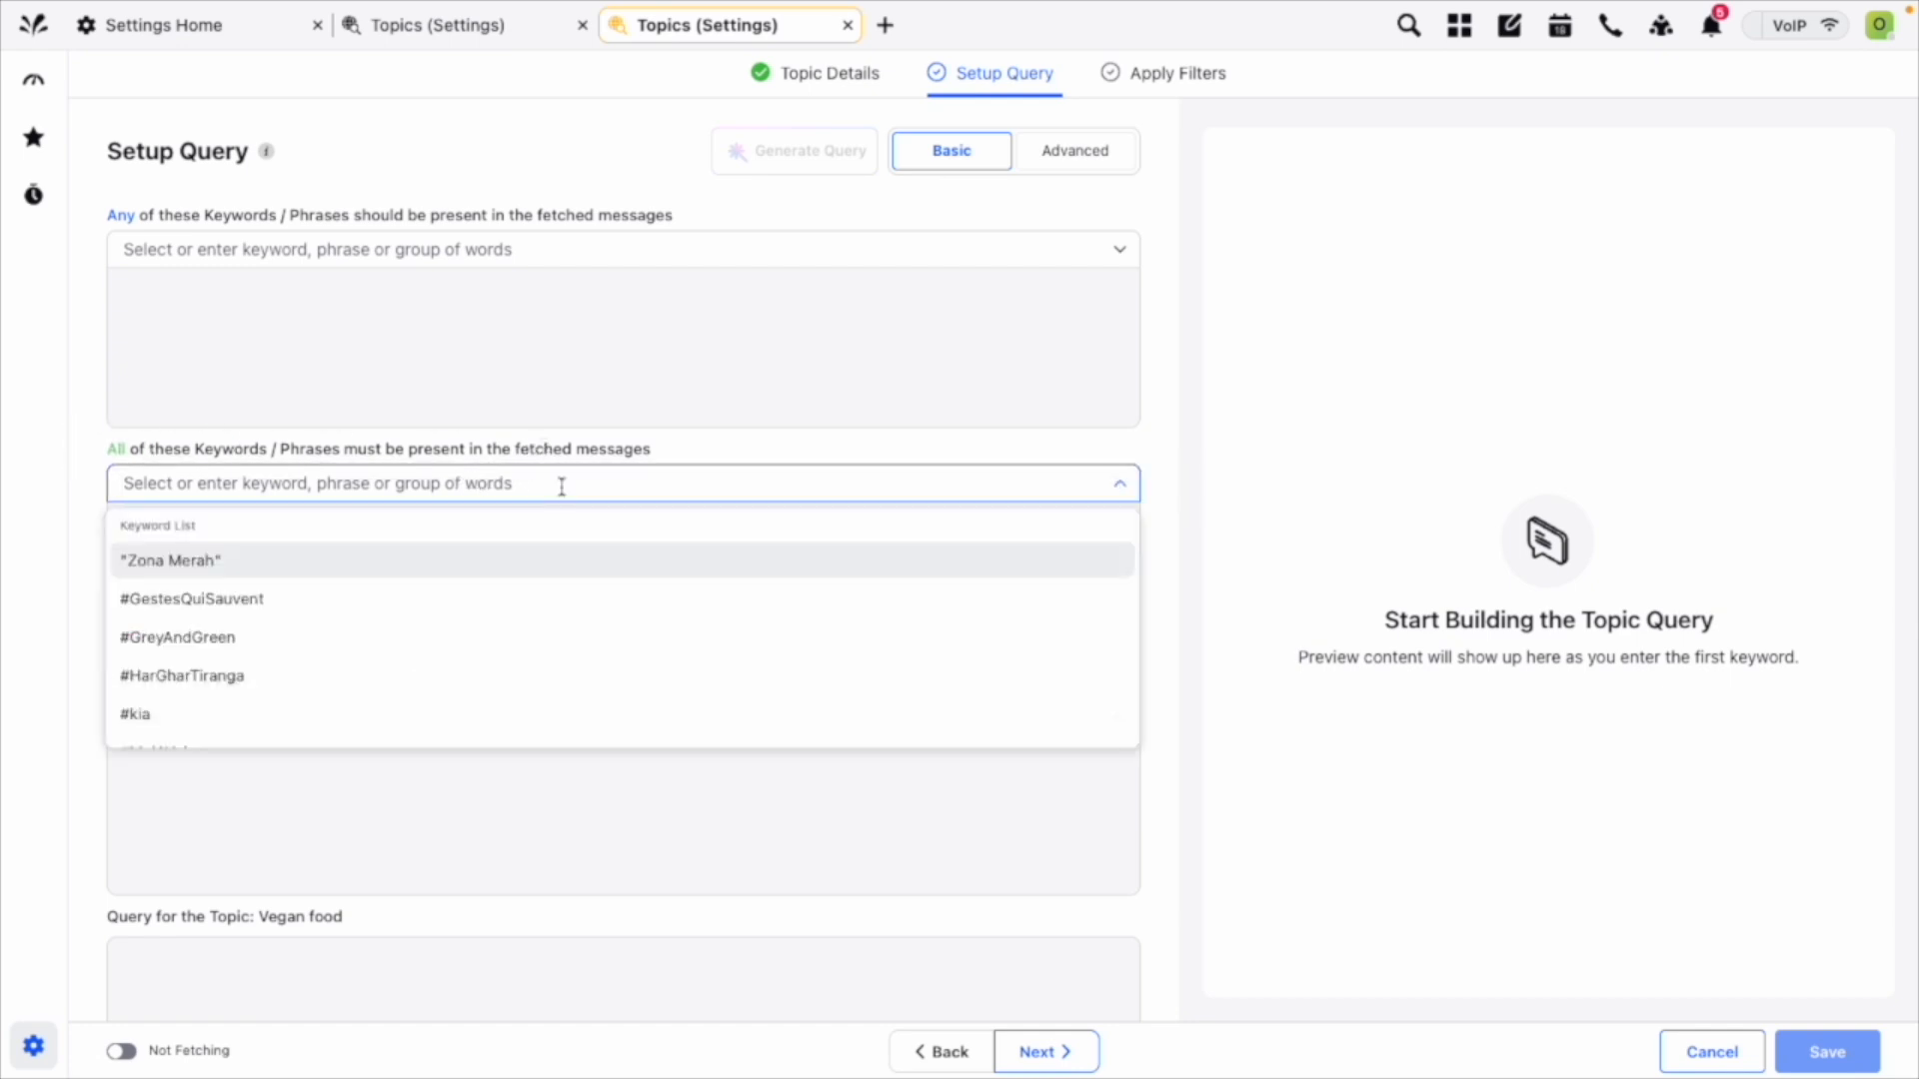
pyautogui.write('my brand')
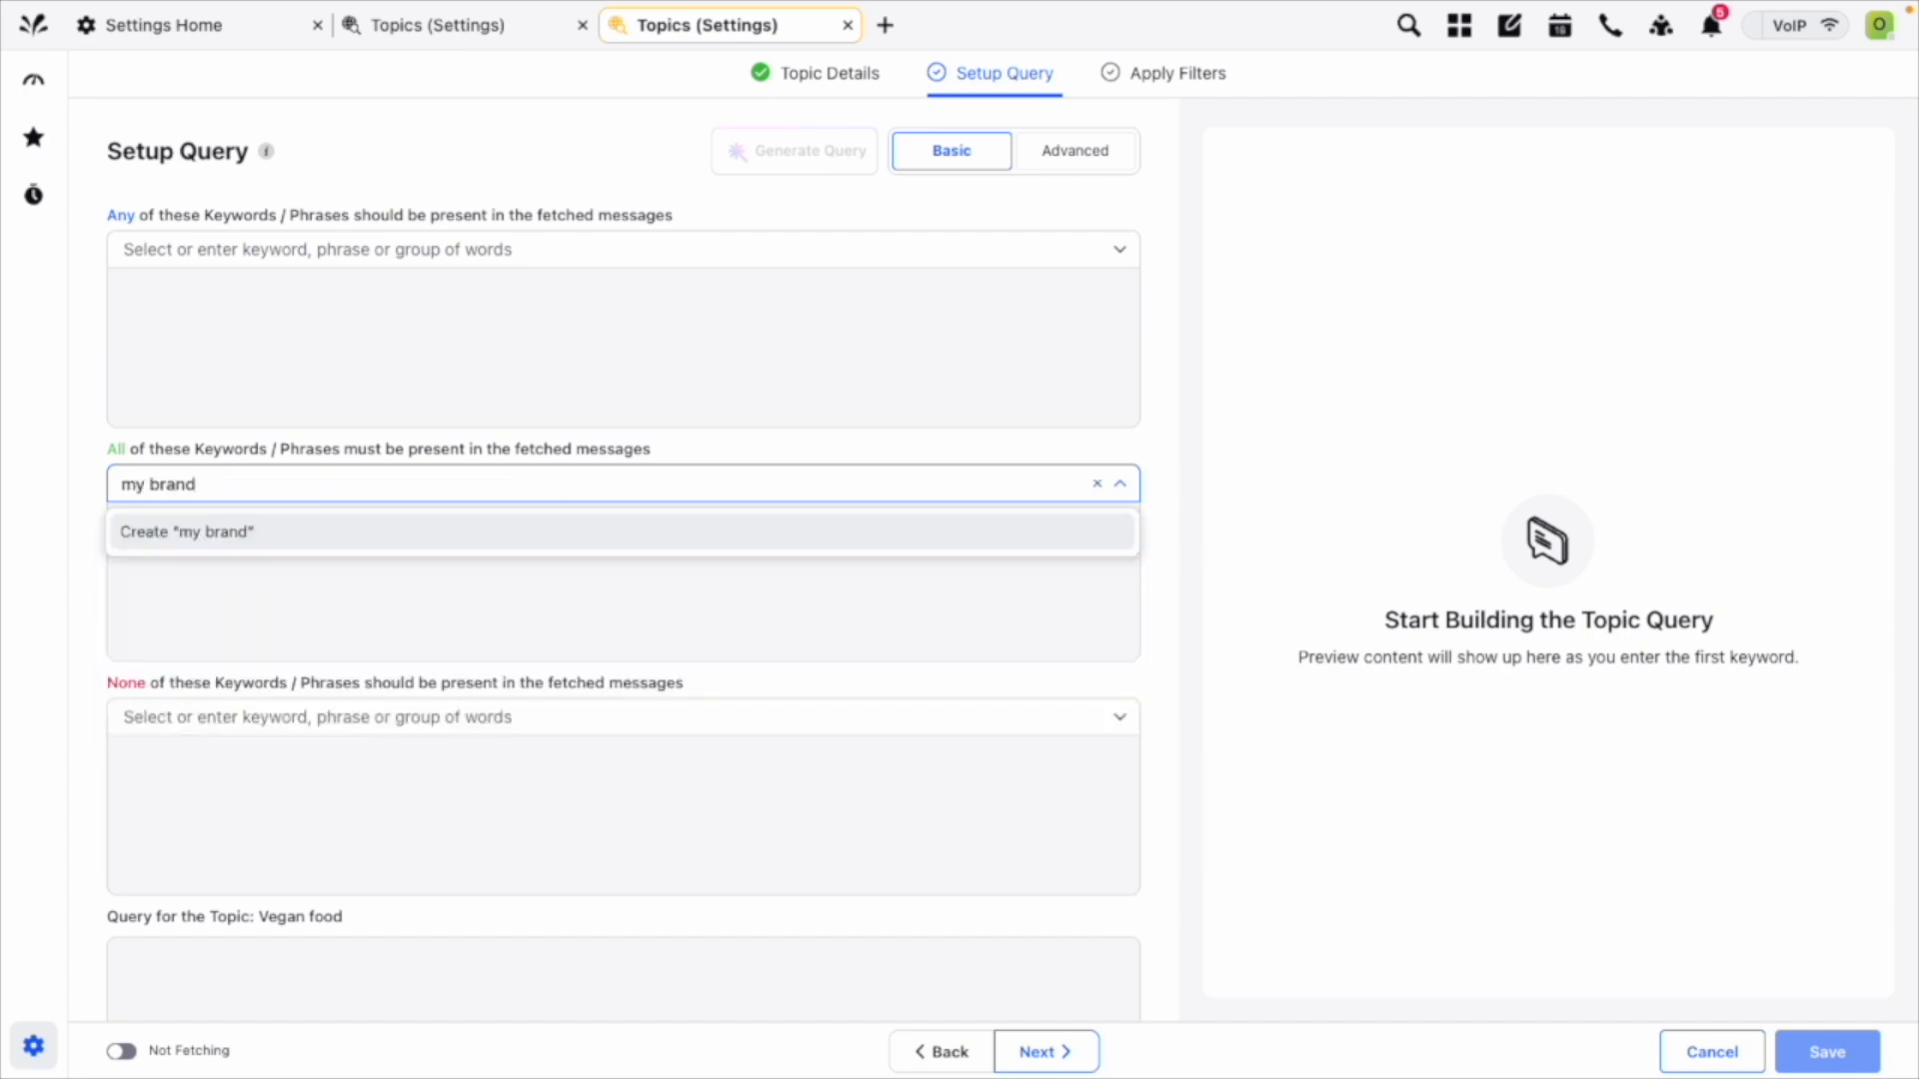
pyautogui.click(790, 534)
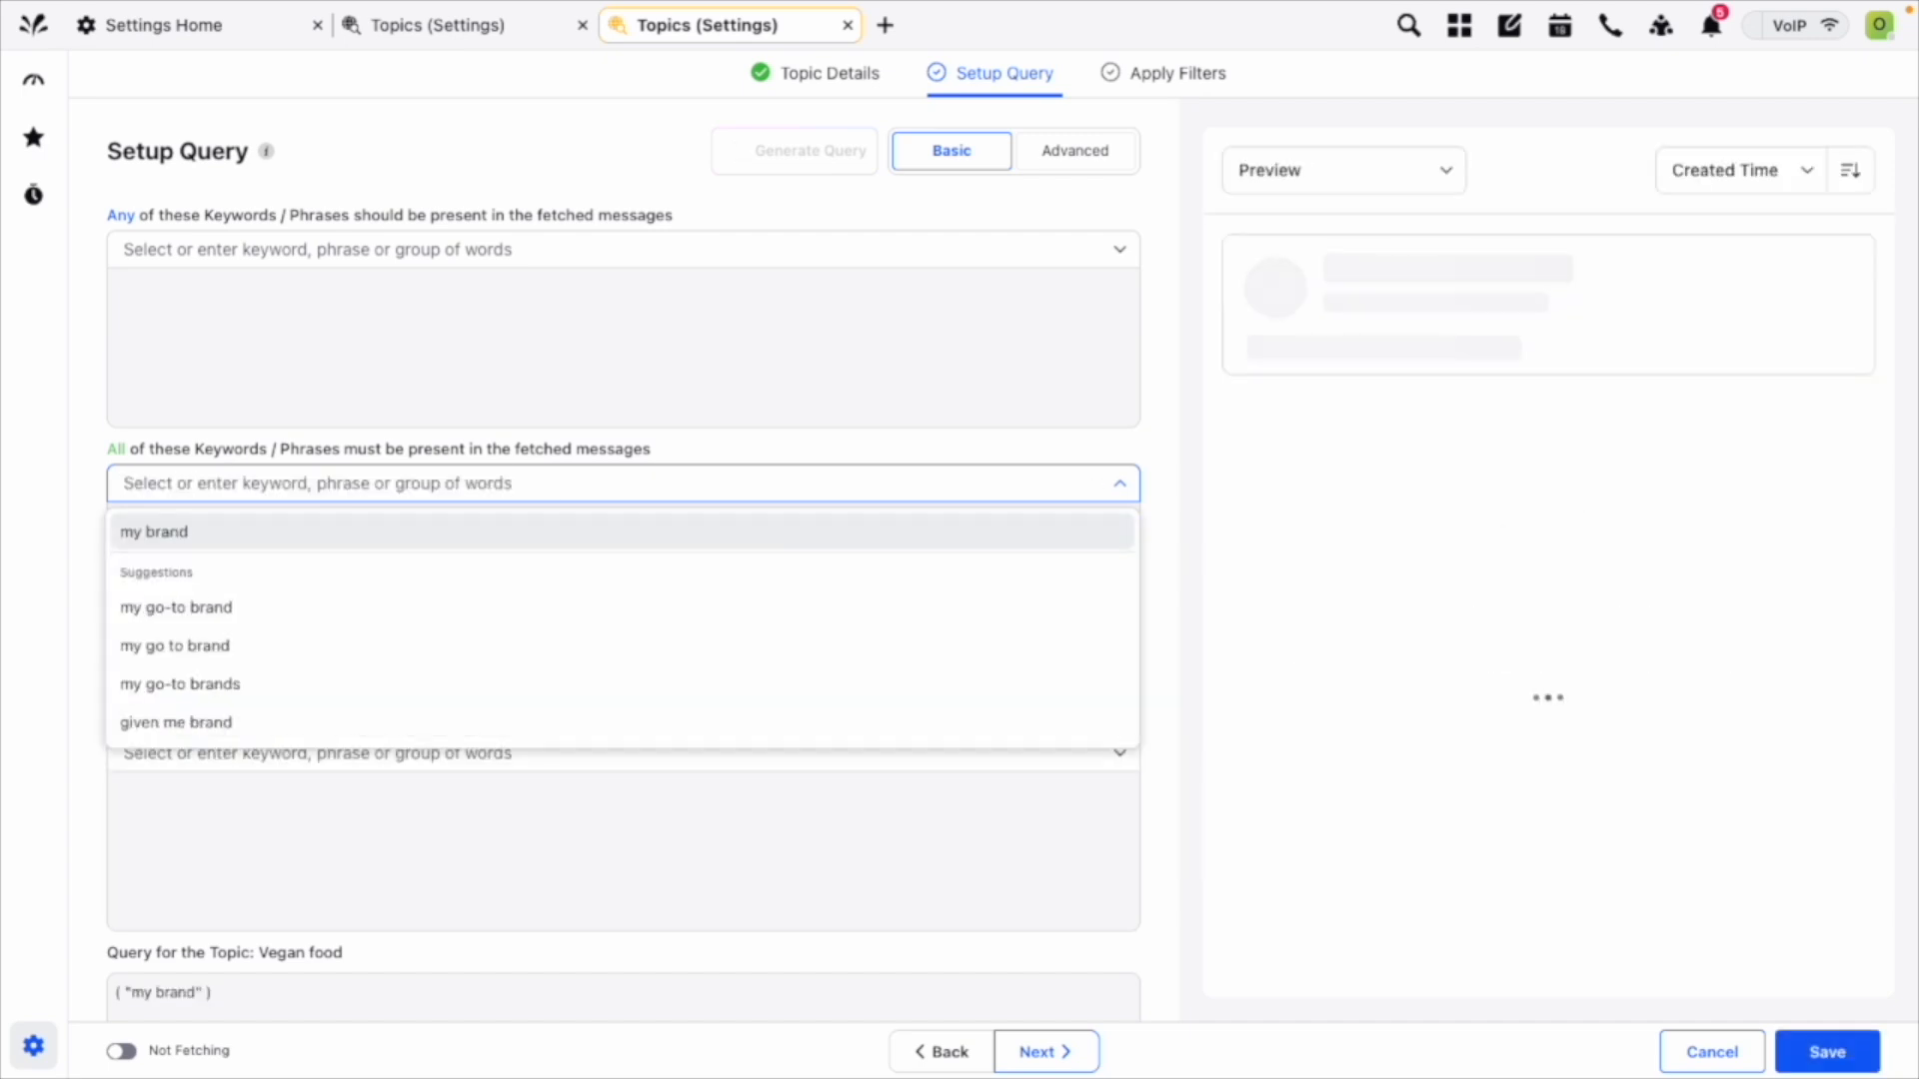
pyautogui.click(1151, 460)
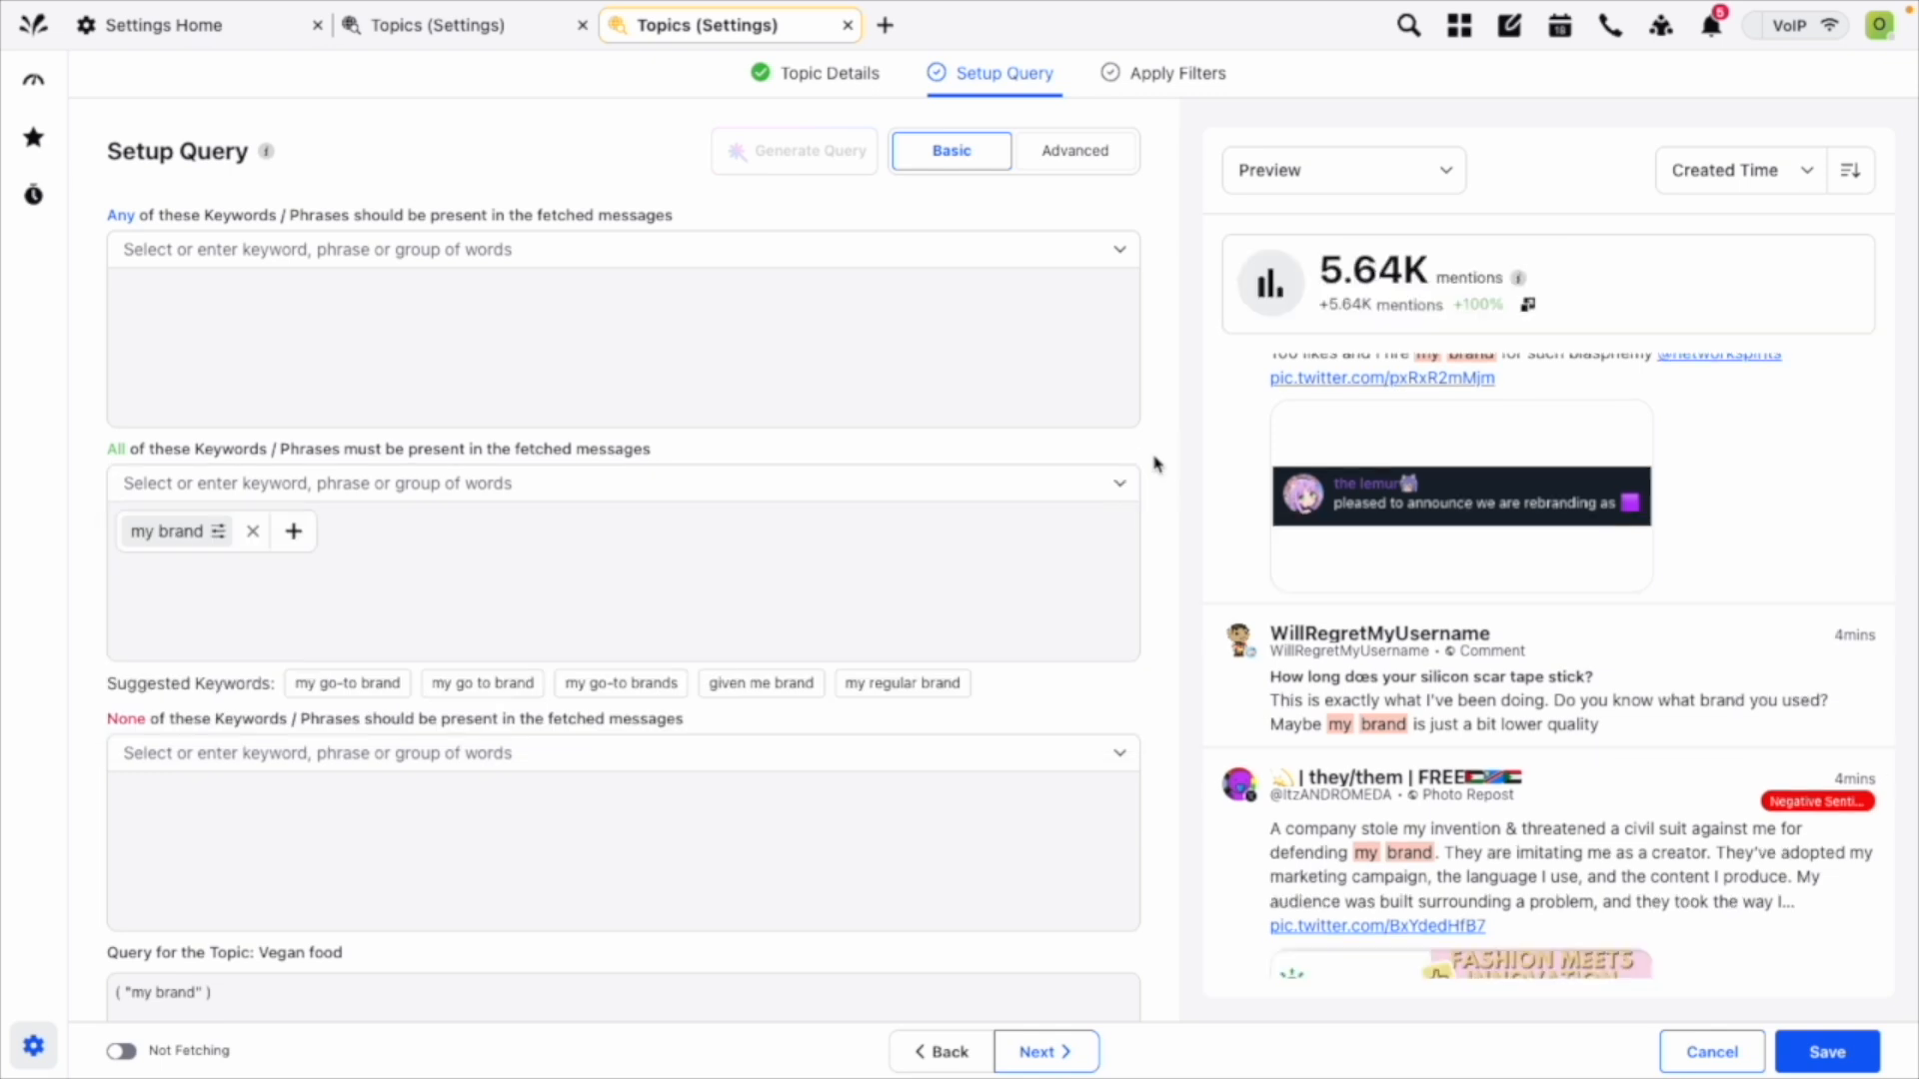
# Add "tofu", "seitan" and the suggested "paneer" as keywords of which any should be present in the messages.
pyautogui.scroll(-3, 1649, 400)
pyautogui.scroll(-4, 1619, 570)
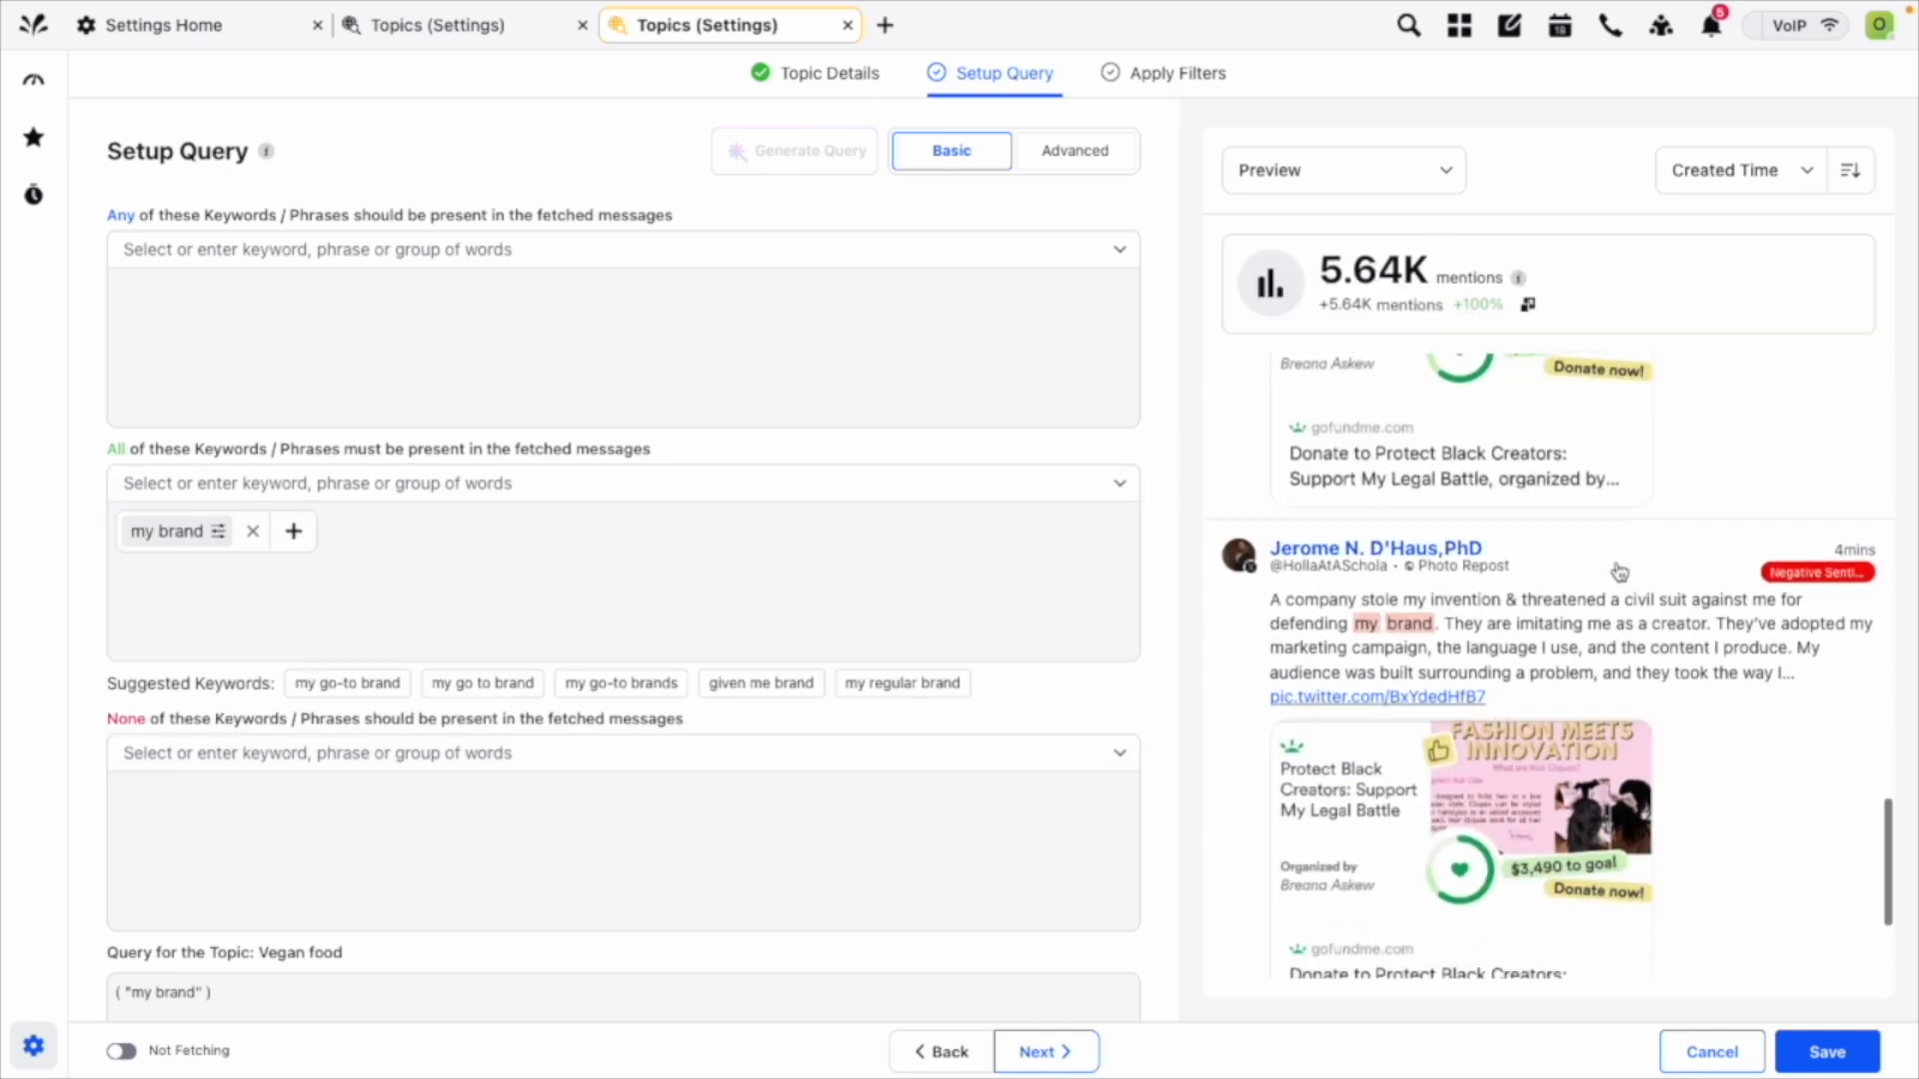
pyautogui.scroll(20, 1619, 570)
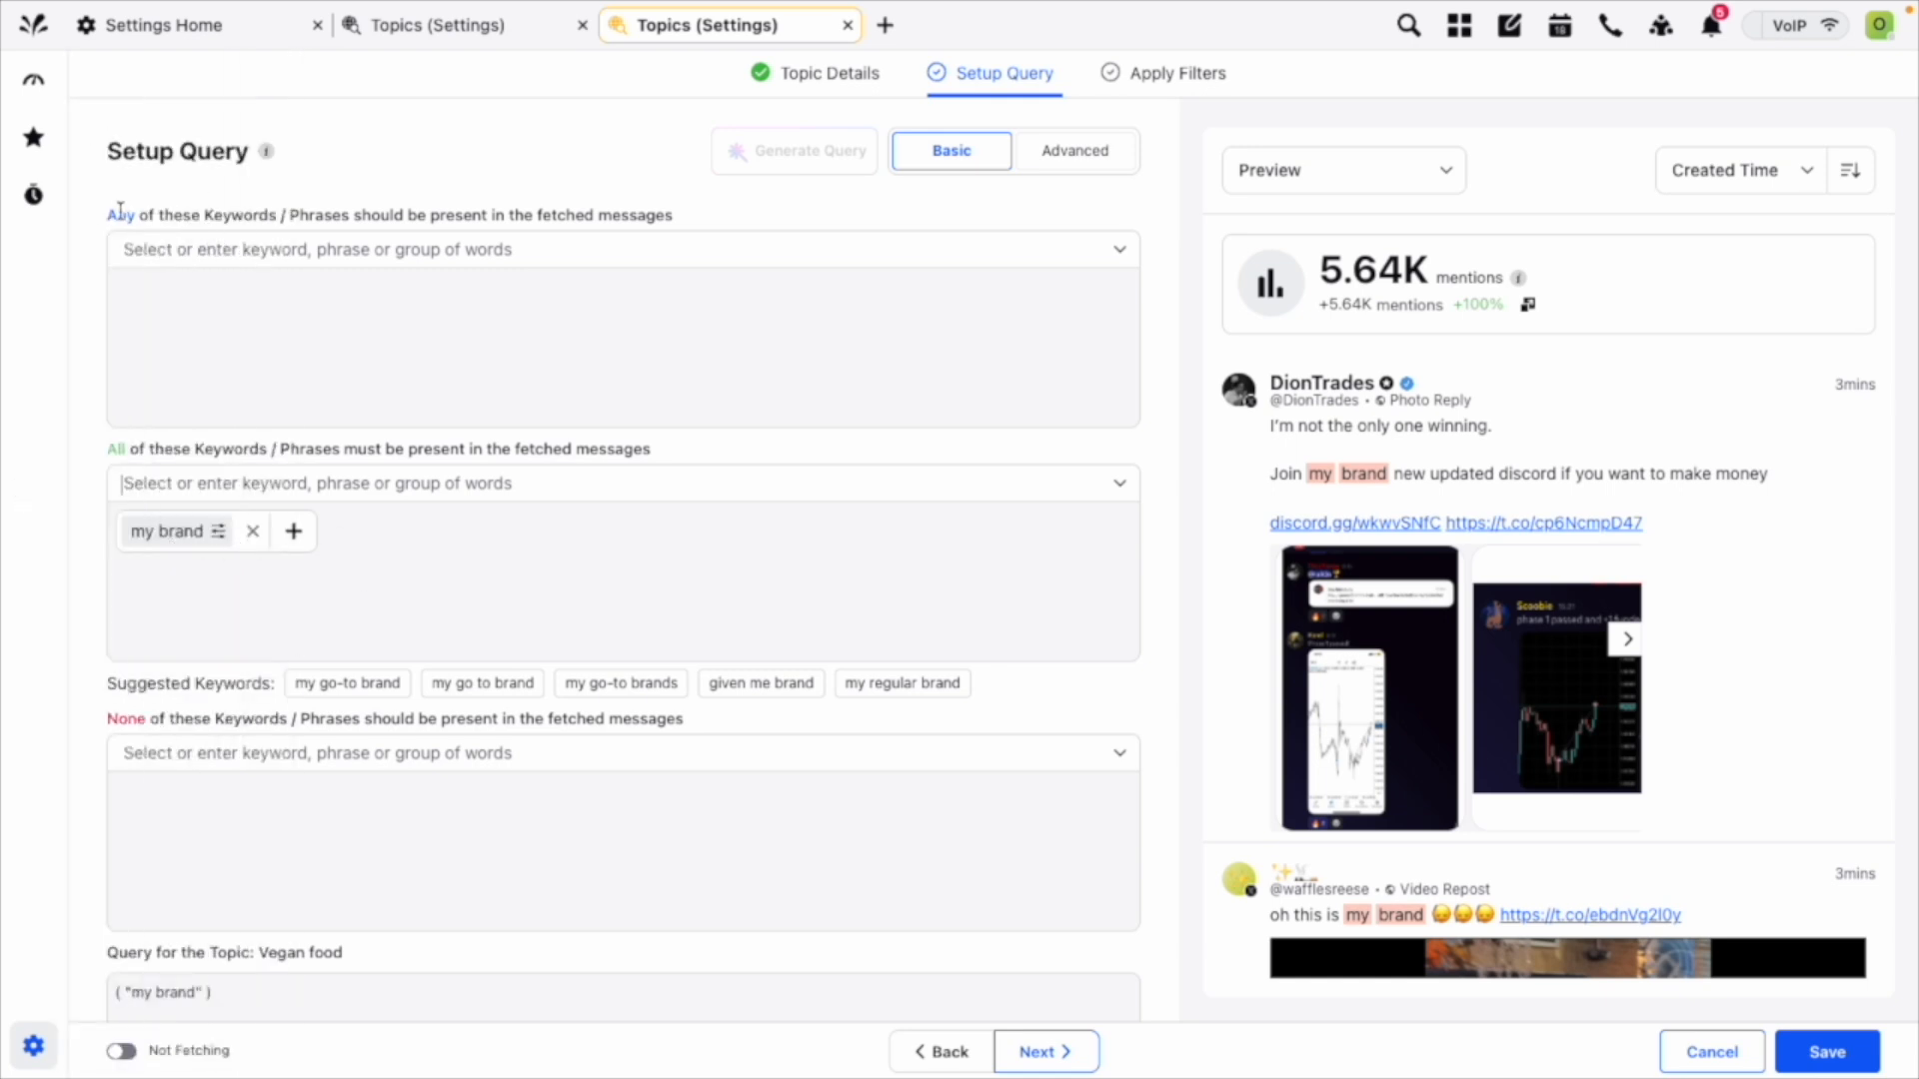
pyautogui.click(316, 244)
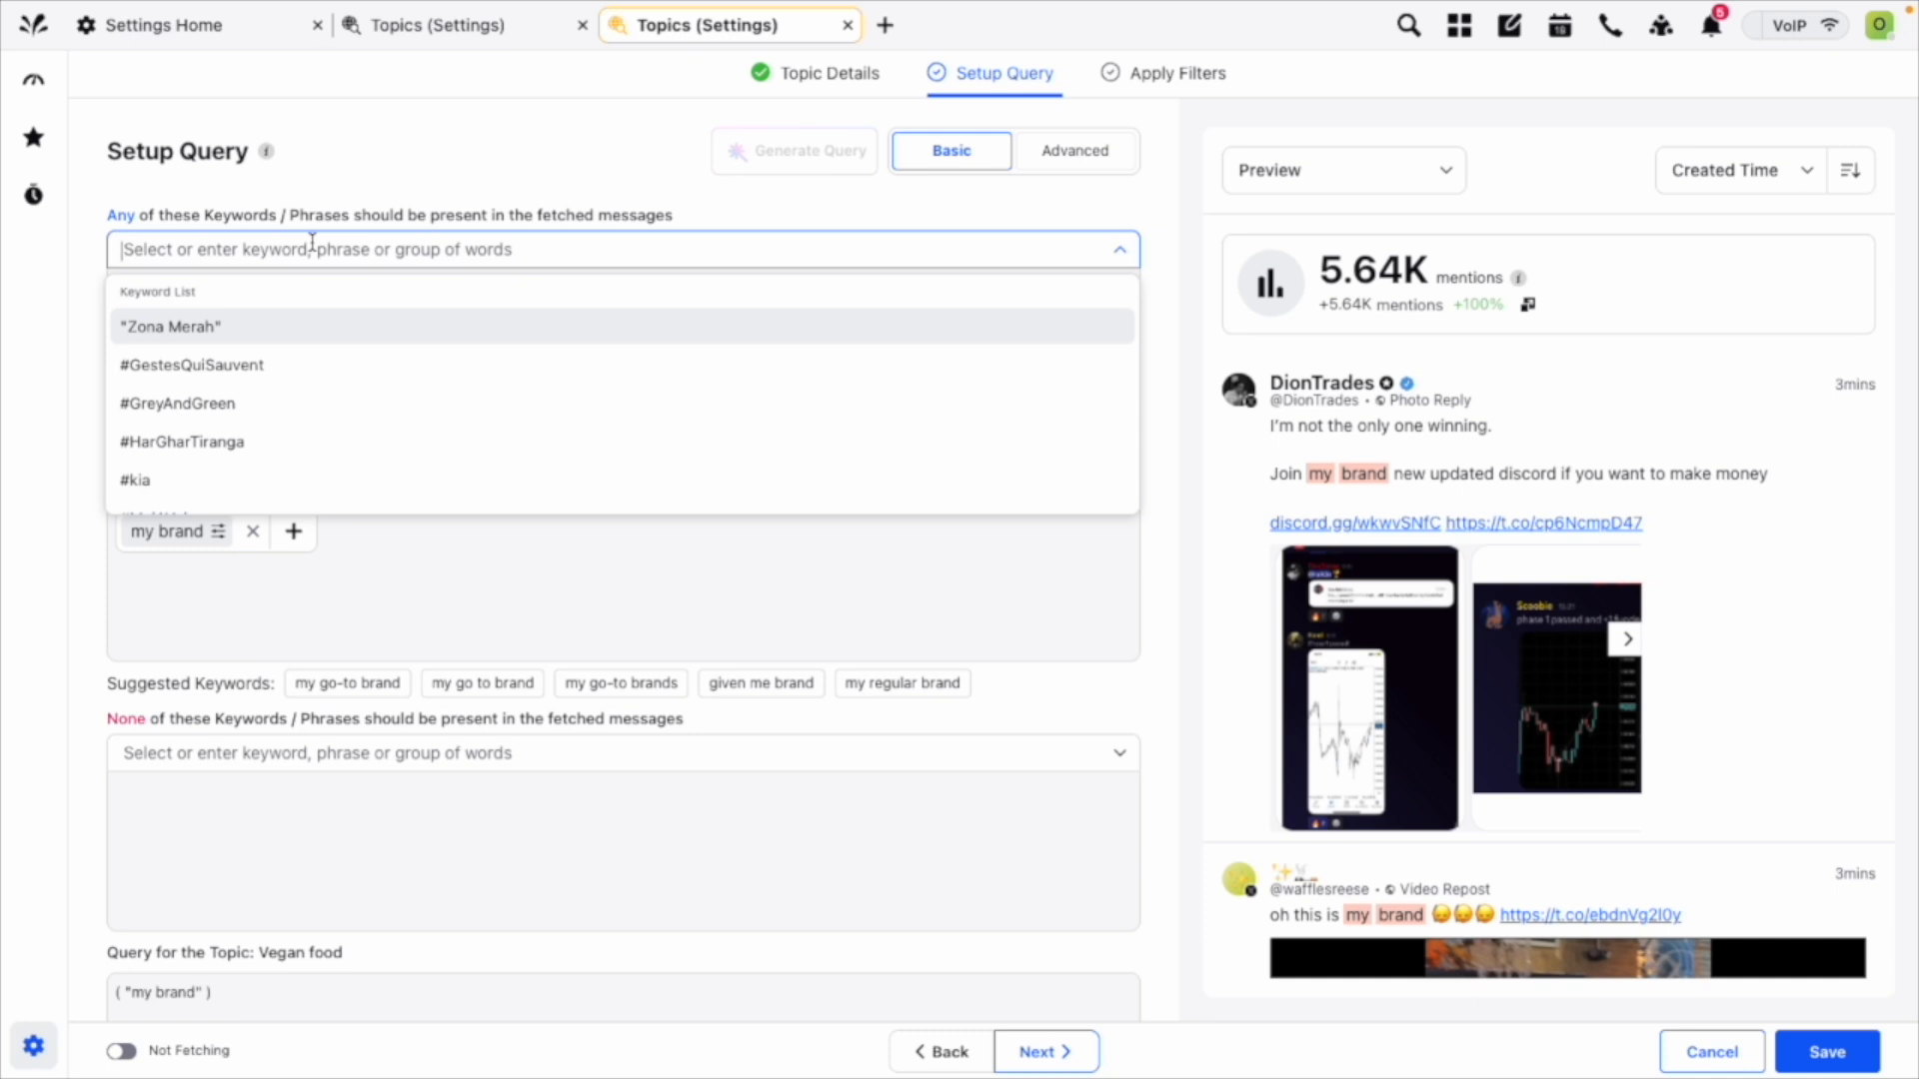
pyautogui.write('tofu')
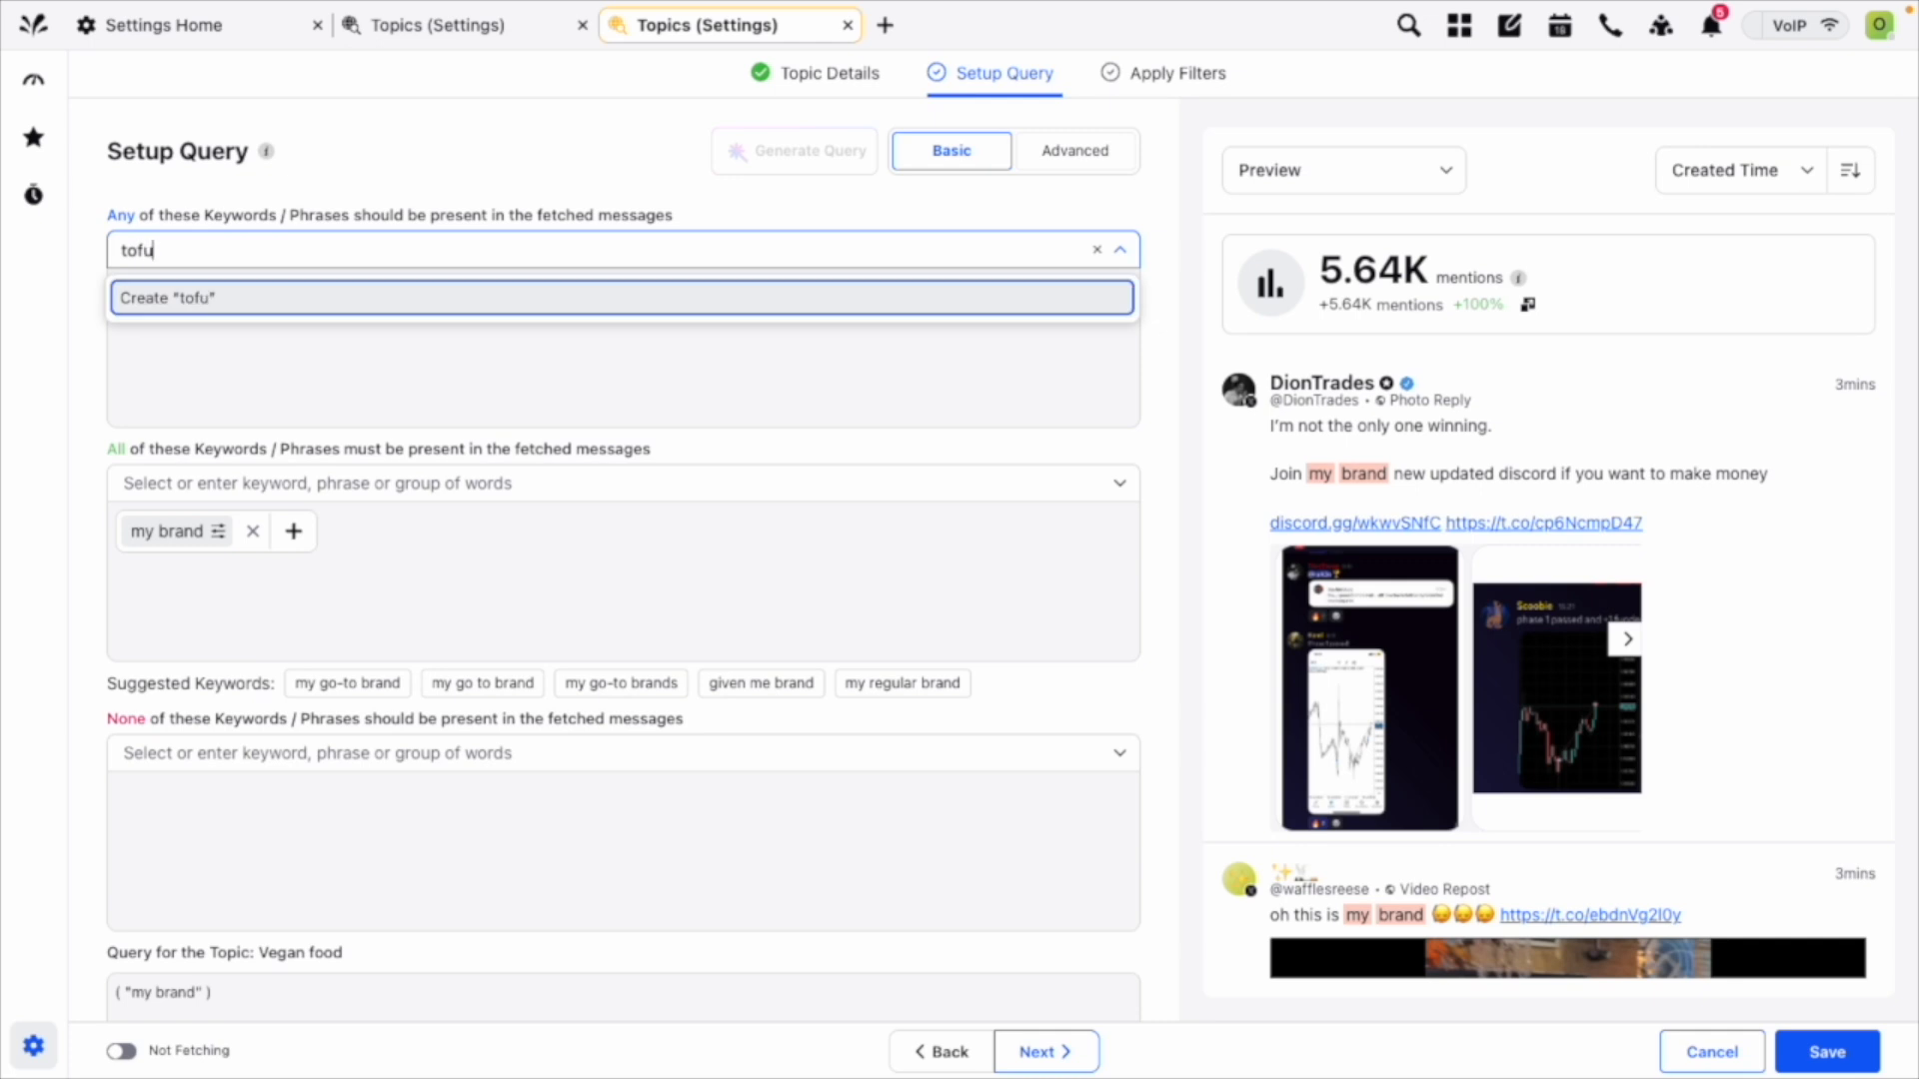
pyautogui.press('Return')
pyautogui.write('seitan')
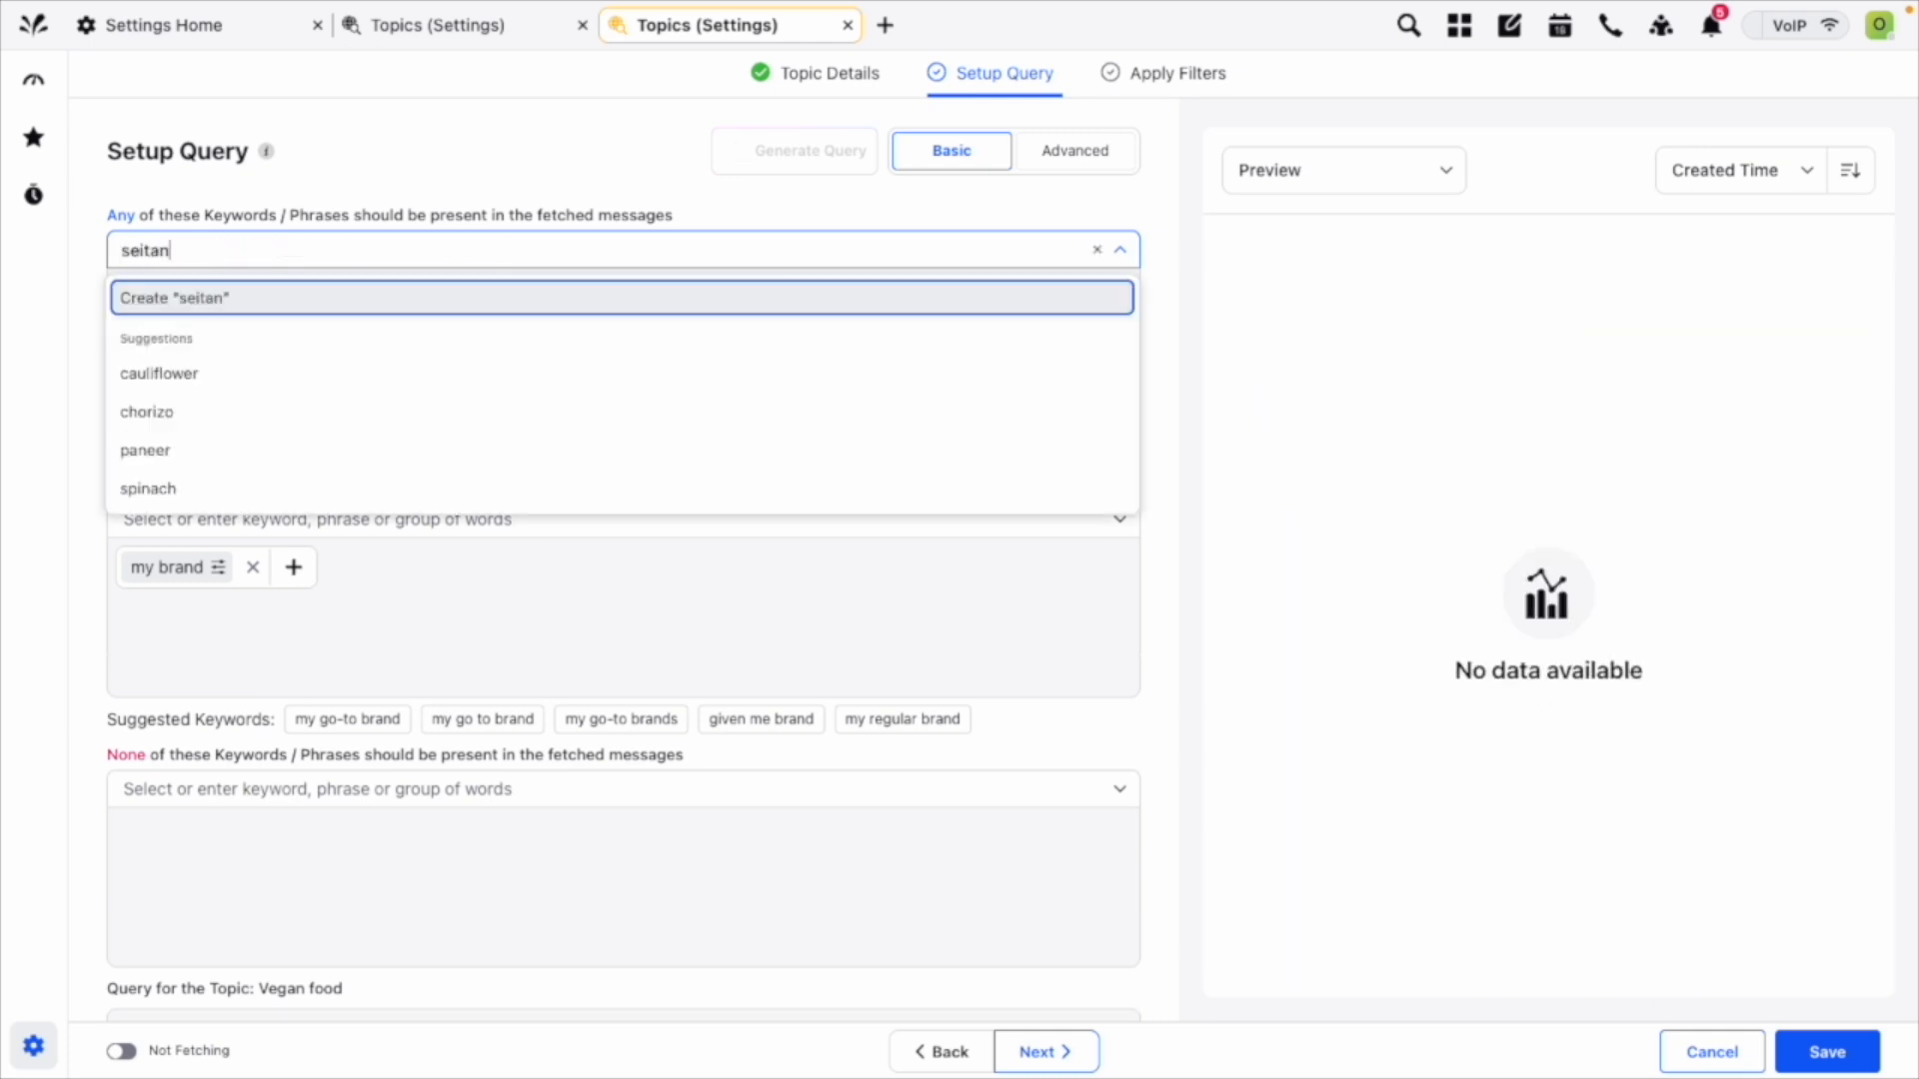
pyautogui.press('Return')
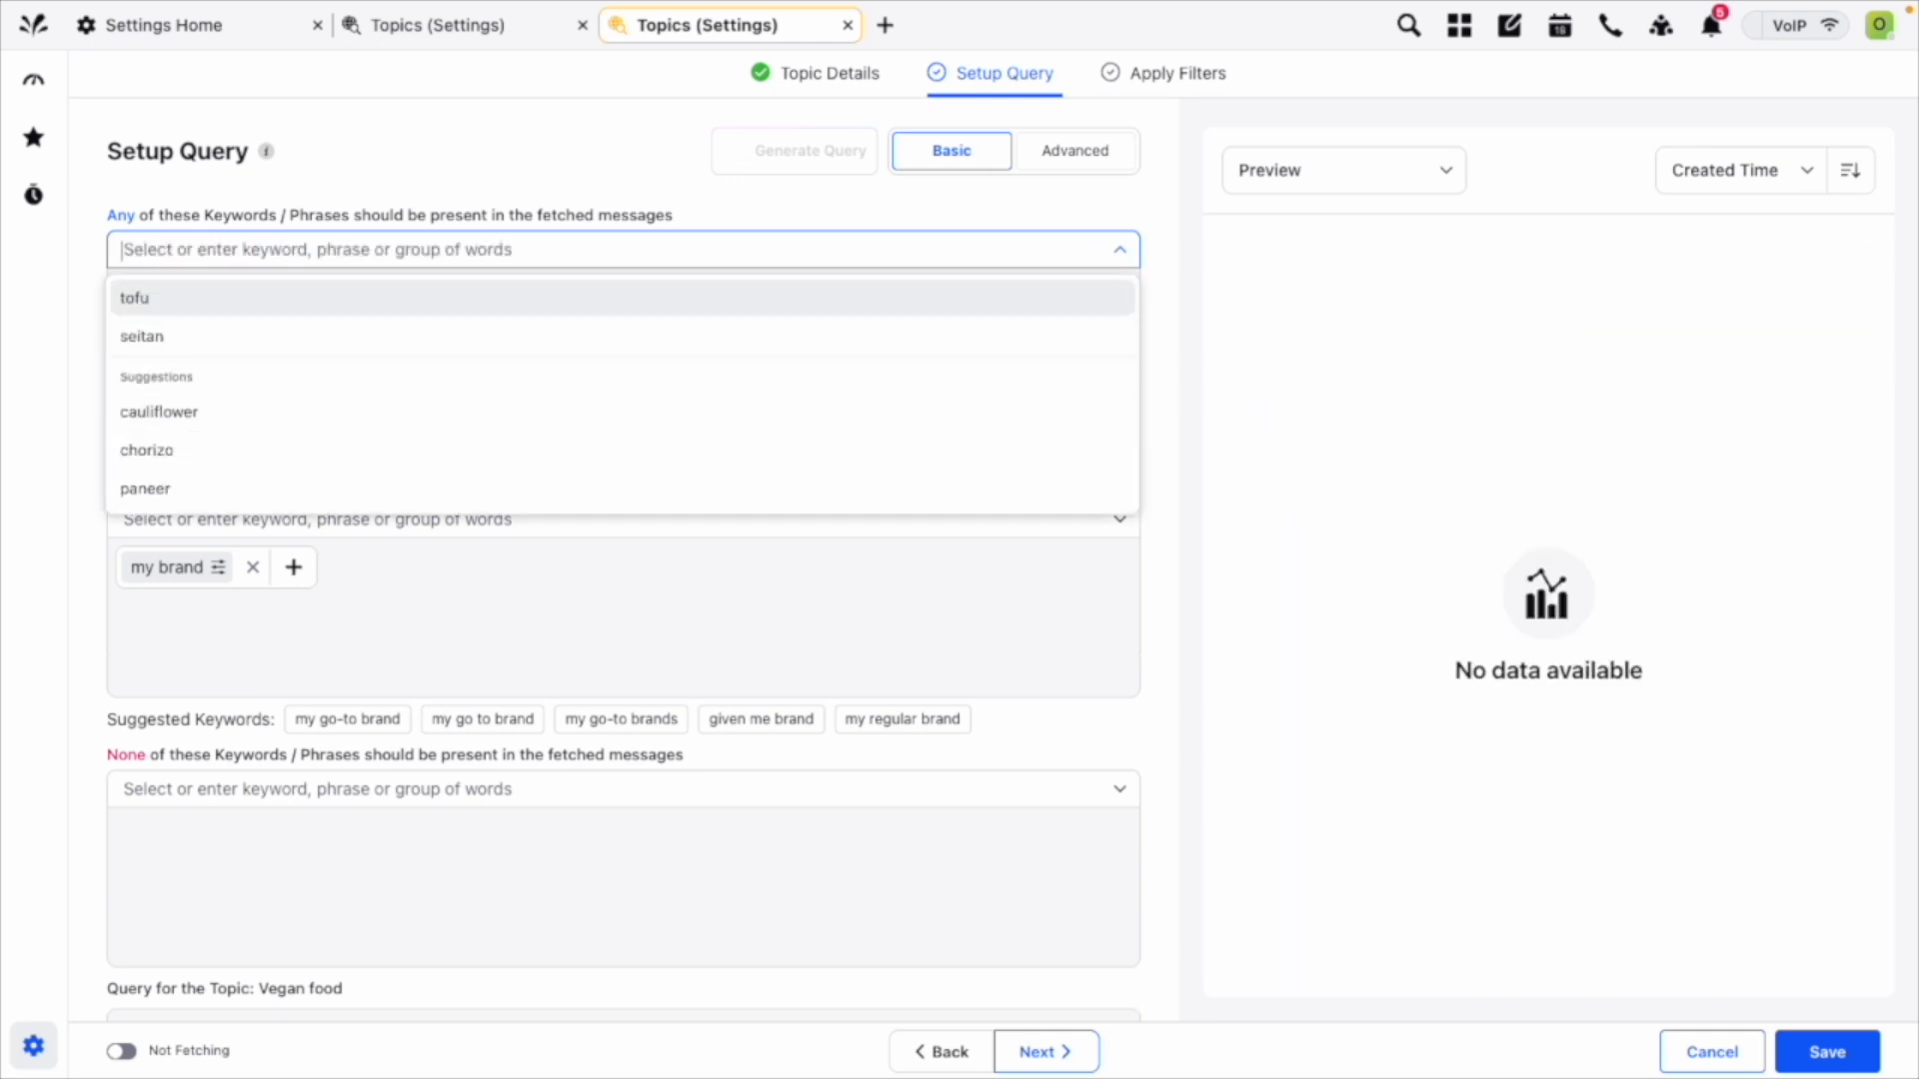
pyautogui.scroll(-2, 315, 250)
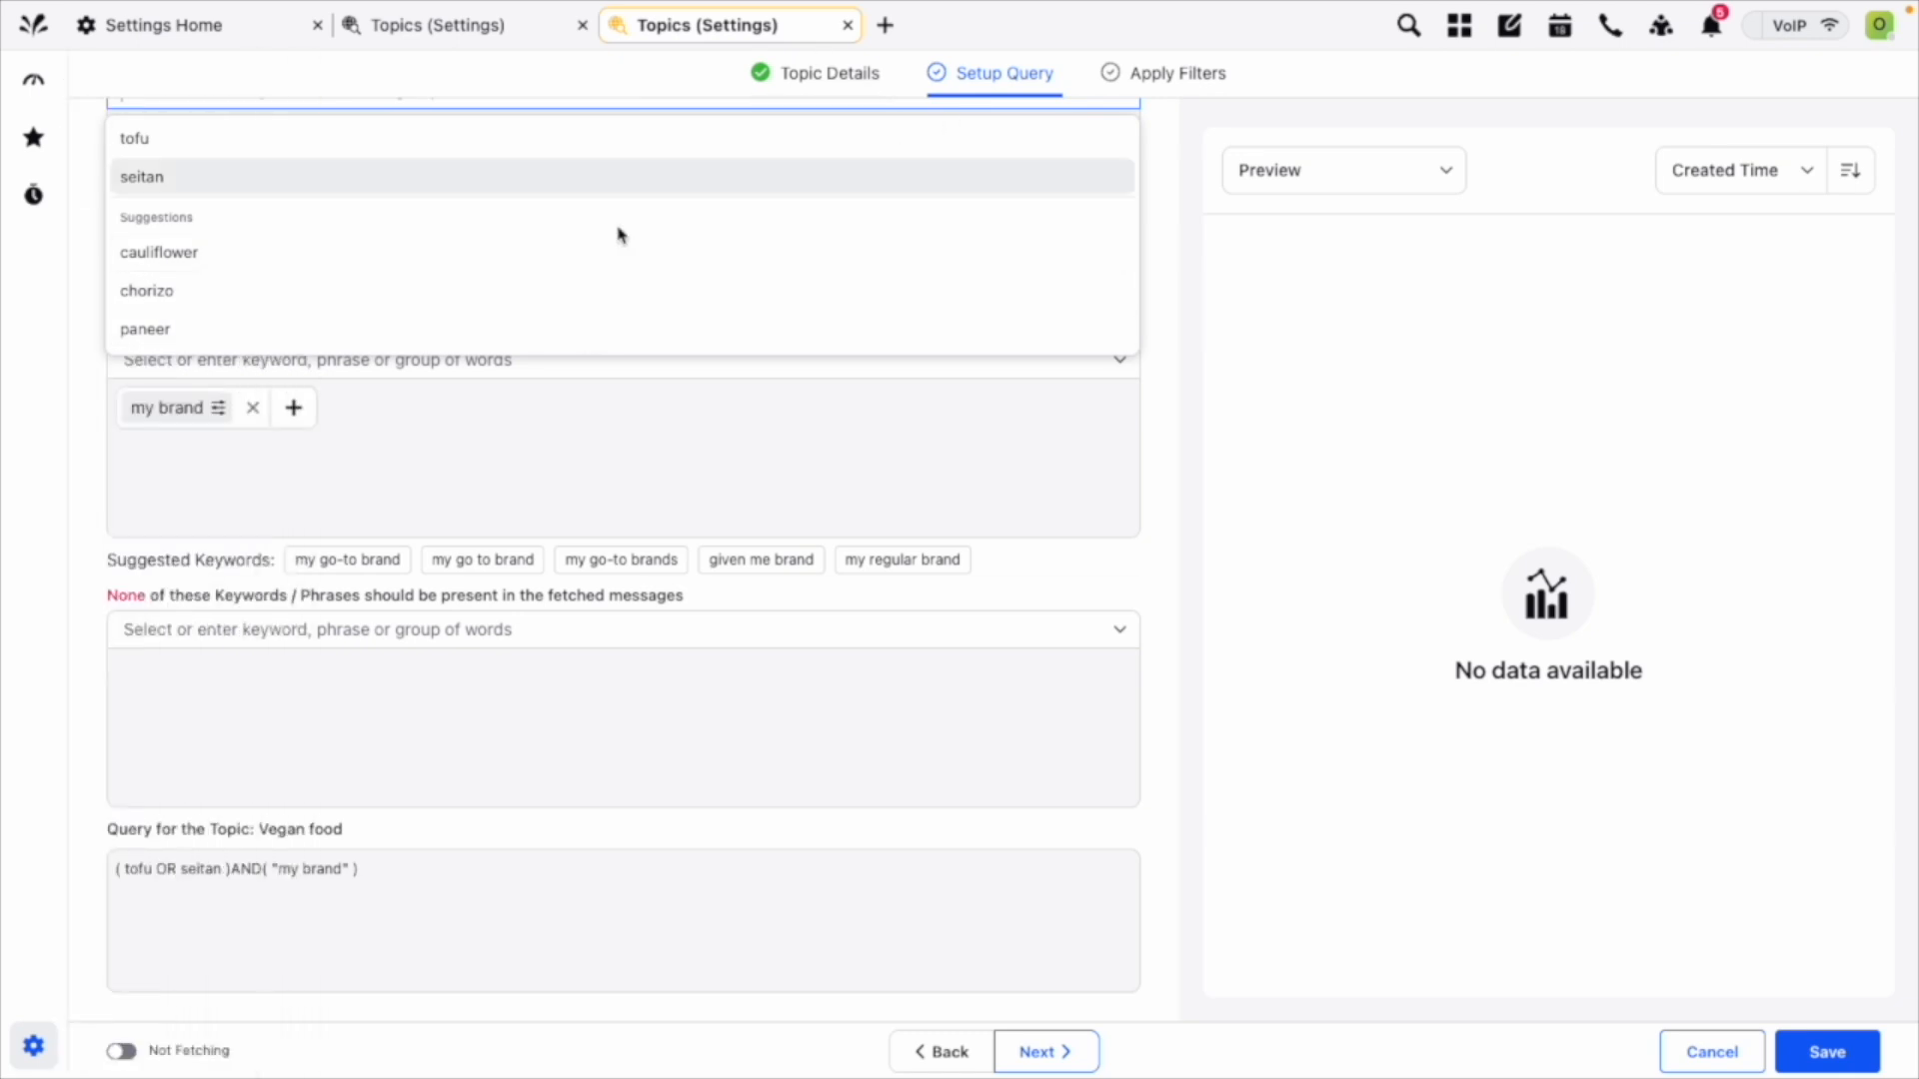
pyautogui.click(388, 328)
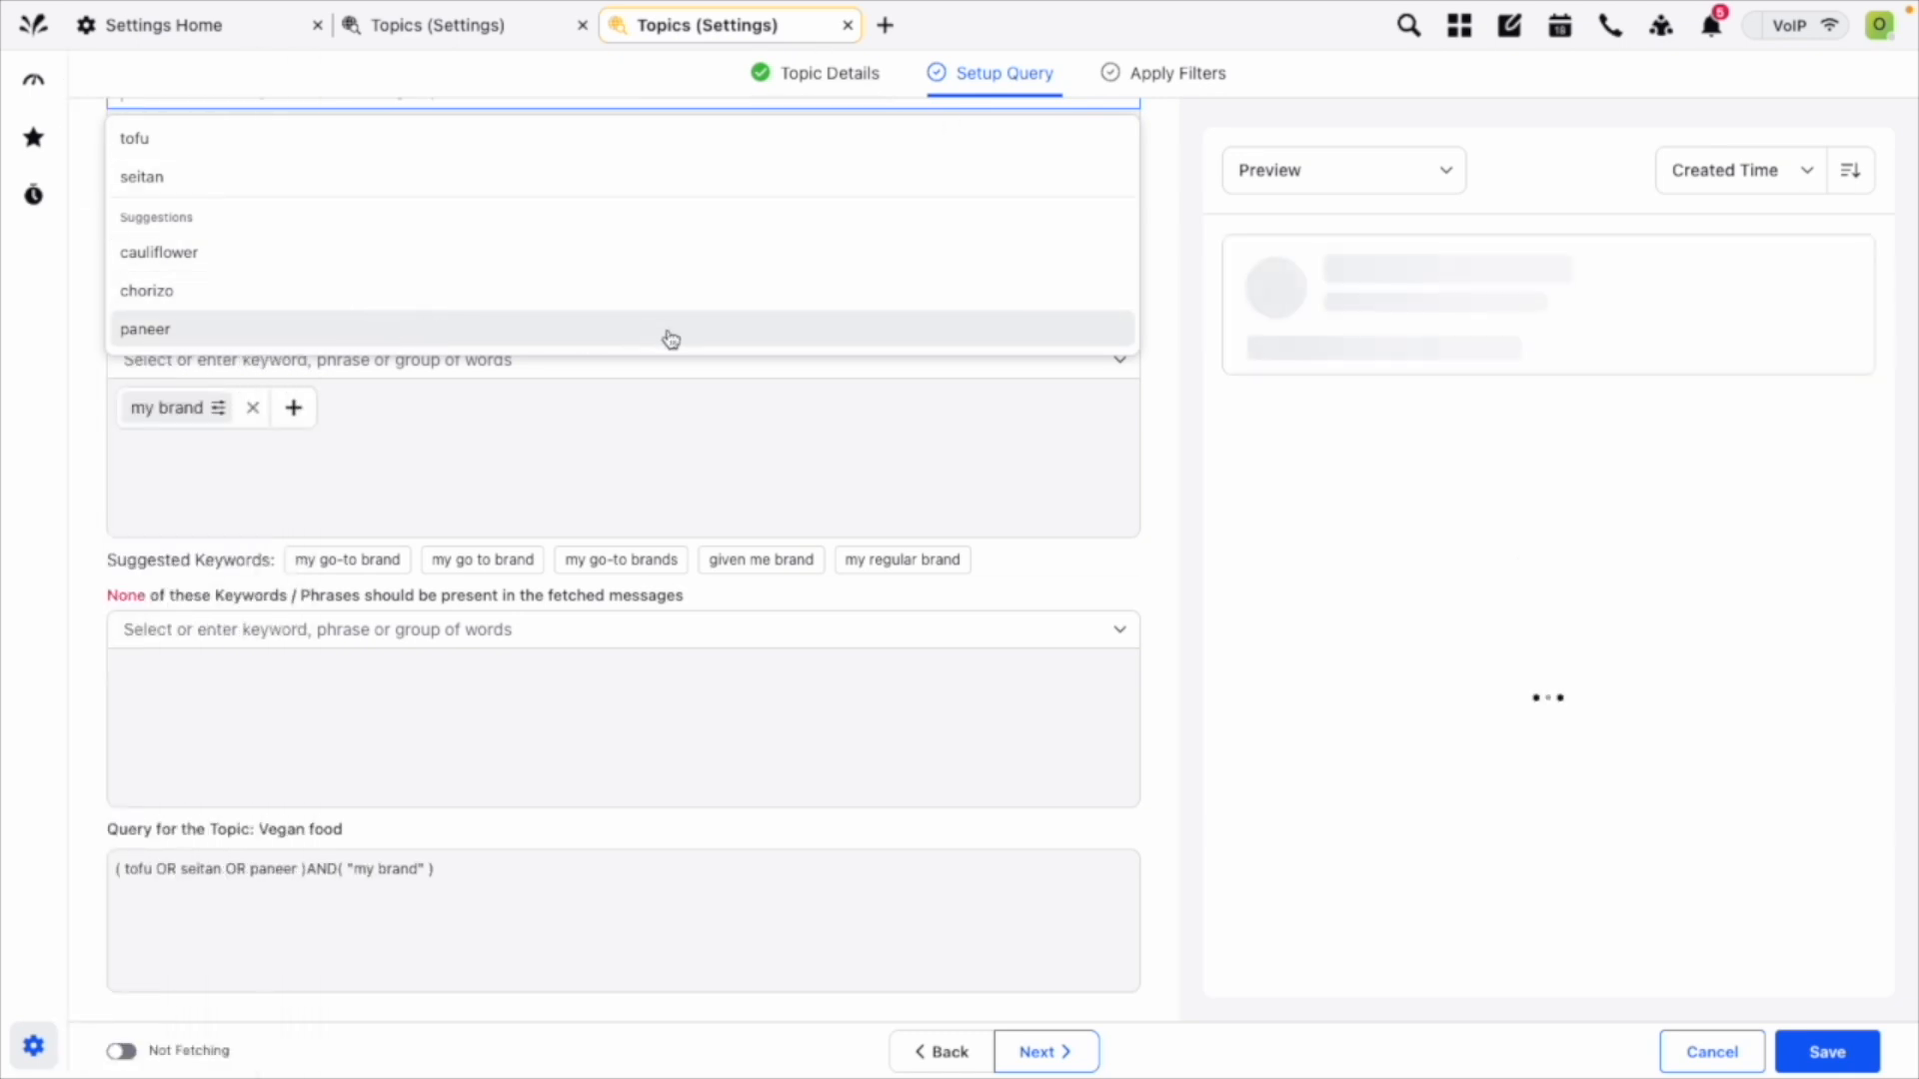
pyautogui.click(1167, 209)
pyautogui.scroll(2, 1164, 225)
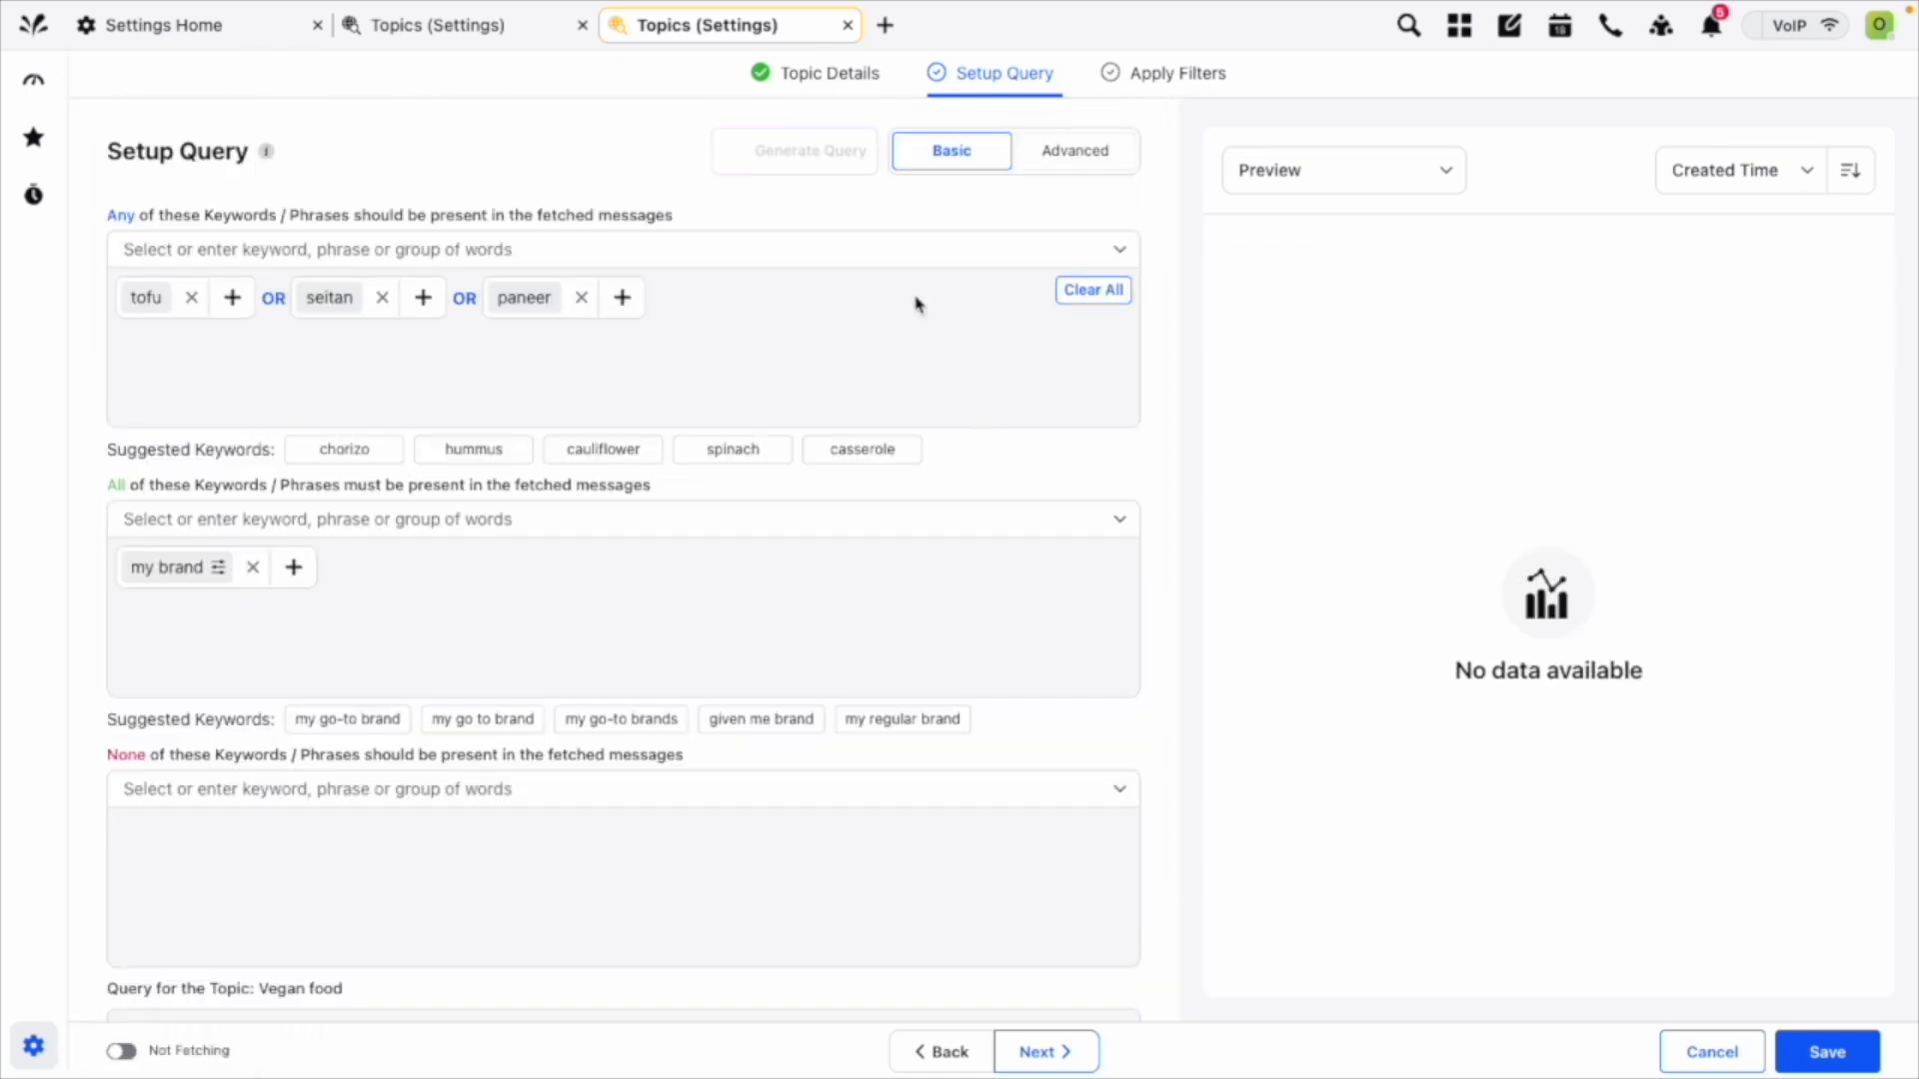
# Add the Vegan/plant-based keyword list to the Any keywords and switch its operator to OR.
pyautogui.scroll(-1, 611, 240)
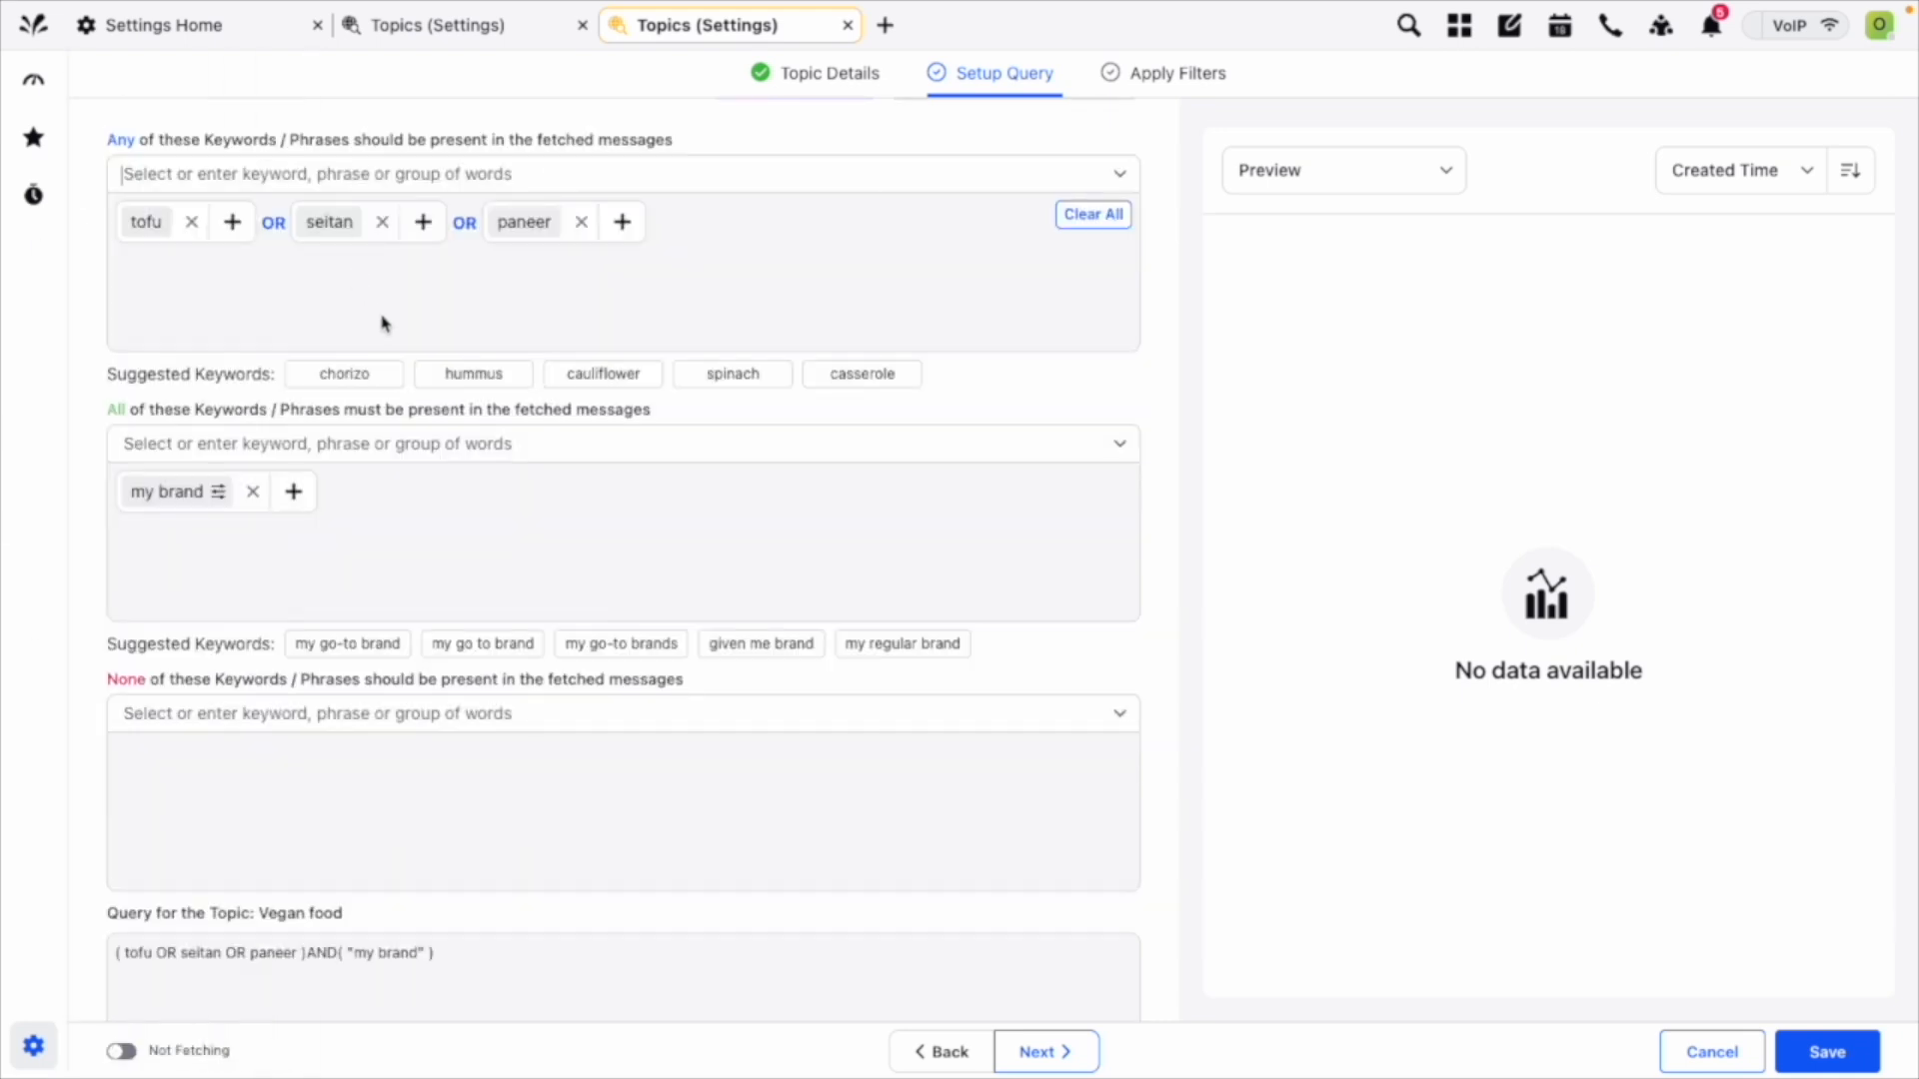
pyautogui.scroll(-1, 411, 536)
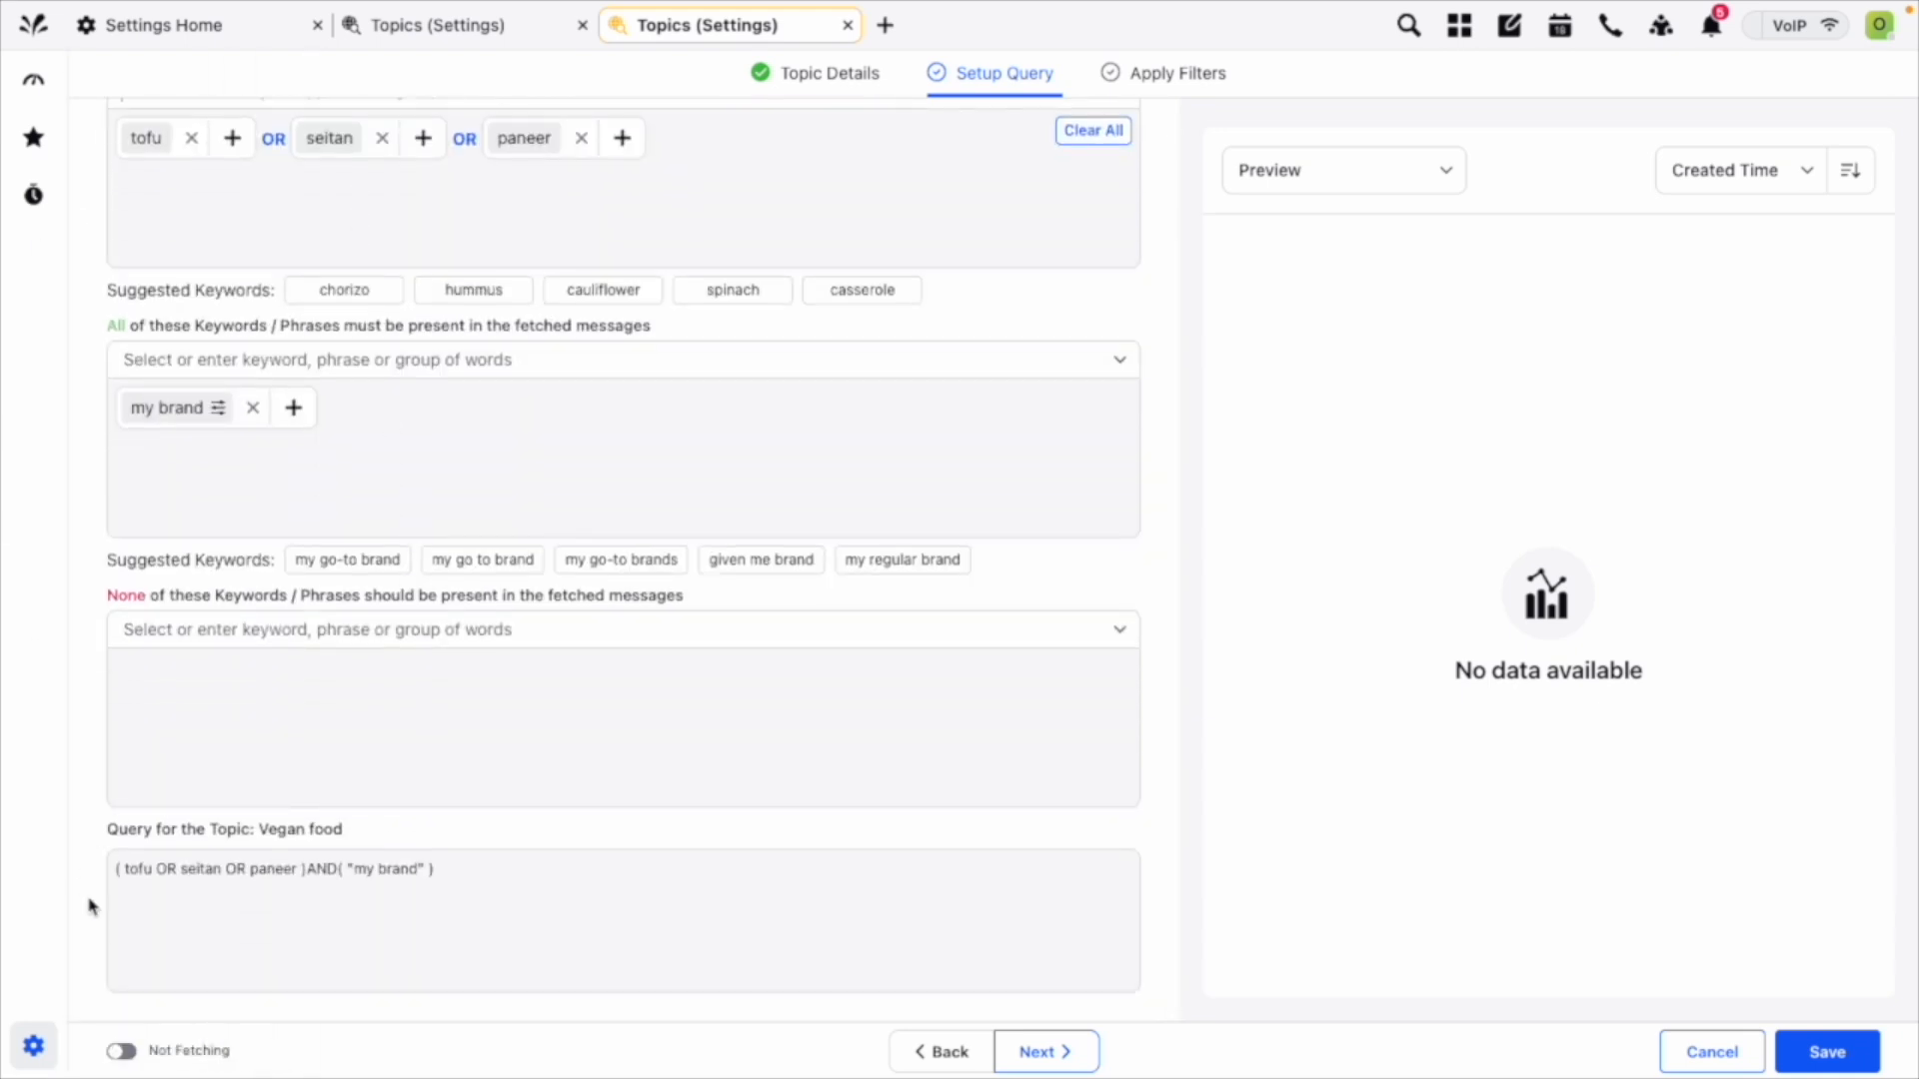
pyautogui.click(148, 869)
pyautogui.scroll(2, 471, 878)
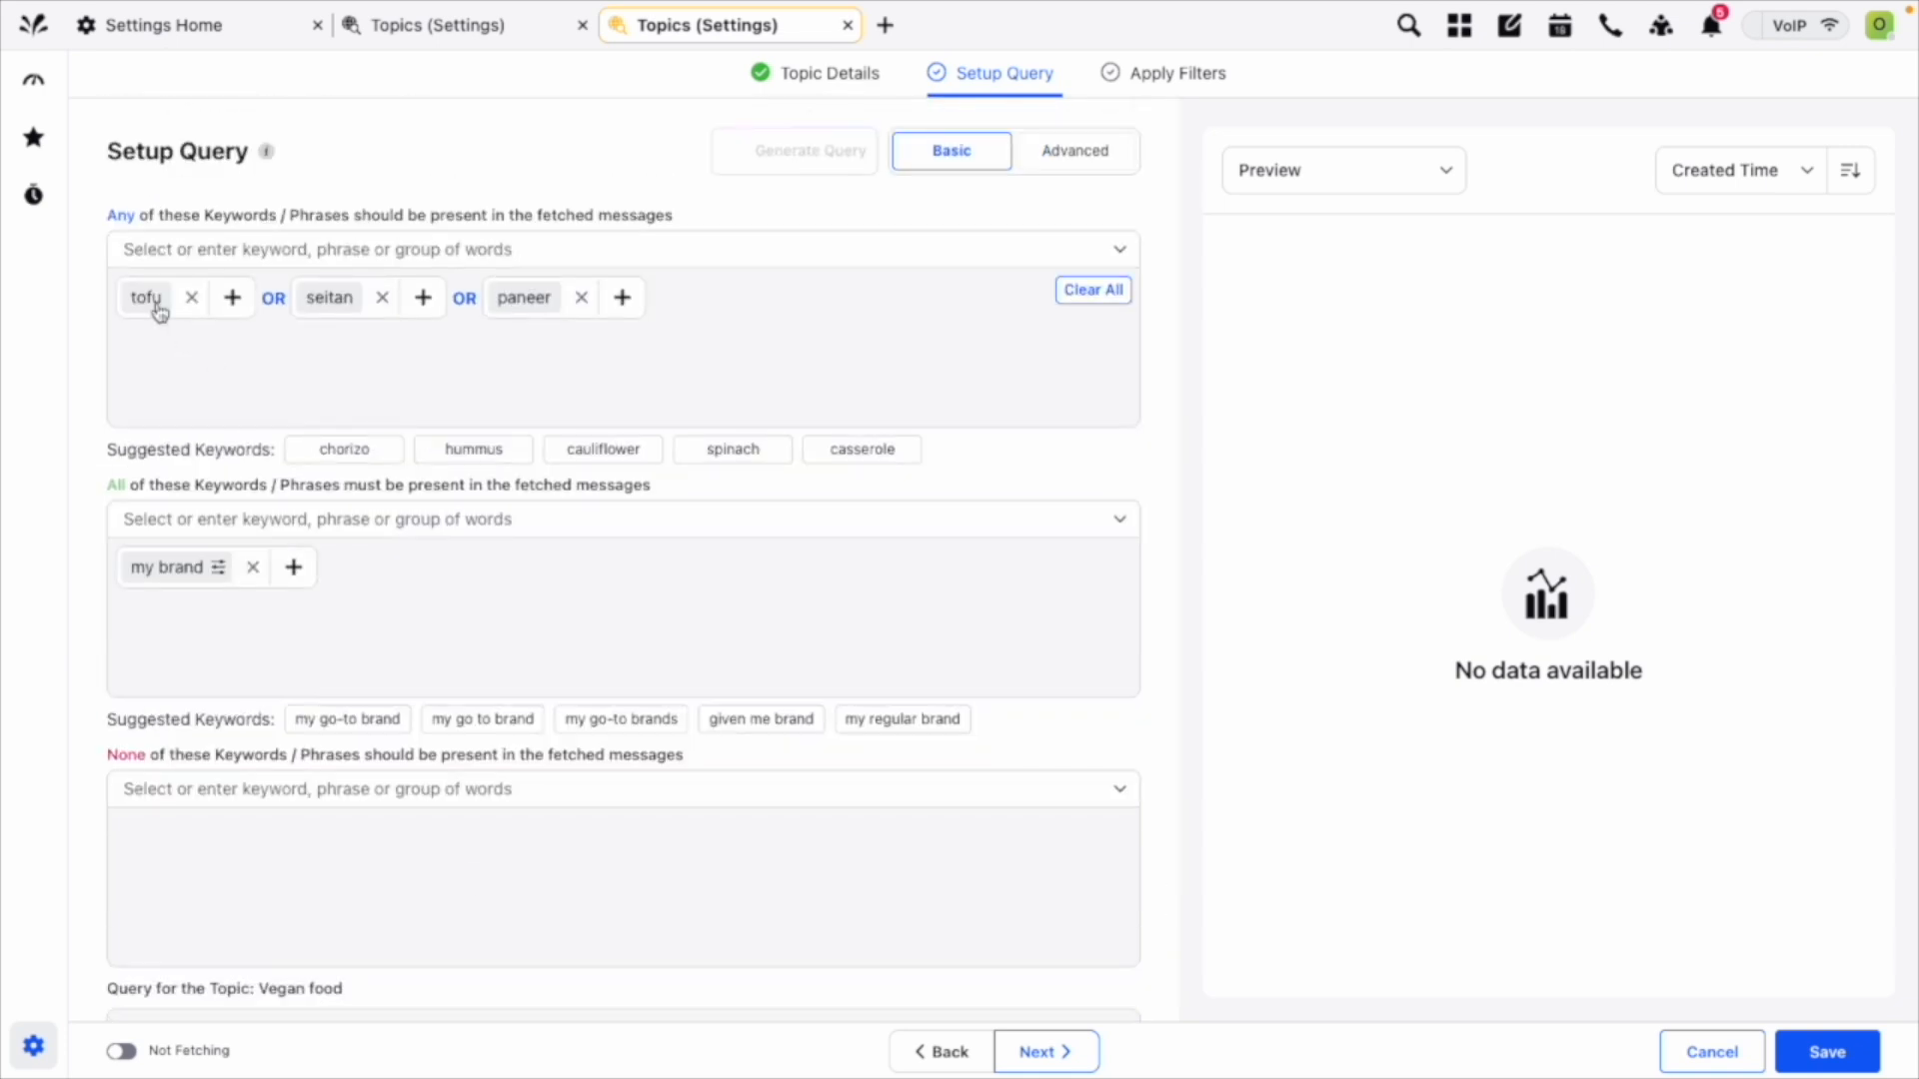
pyautogui.scroll(-1, 590, 329)
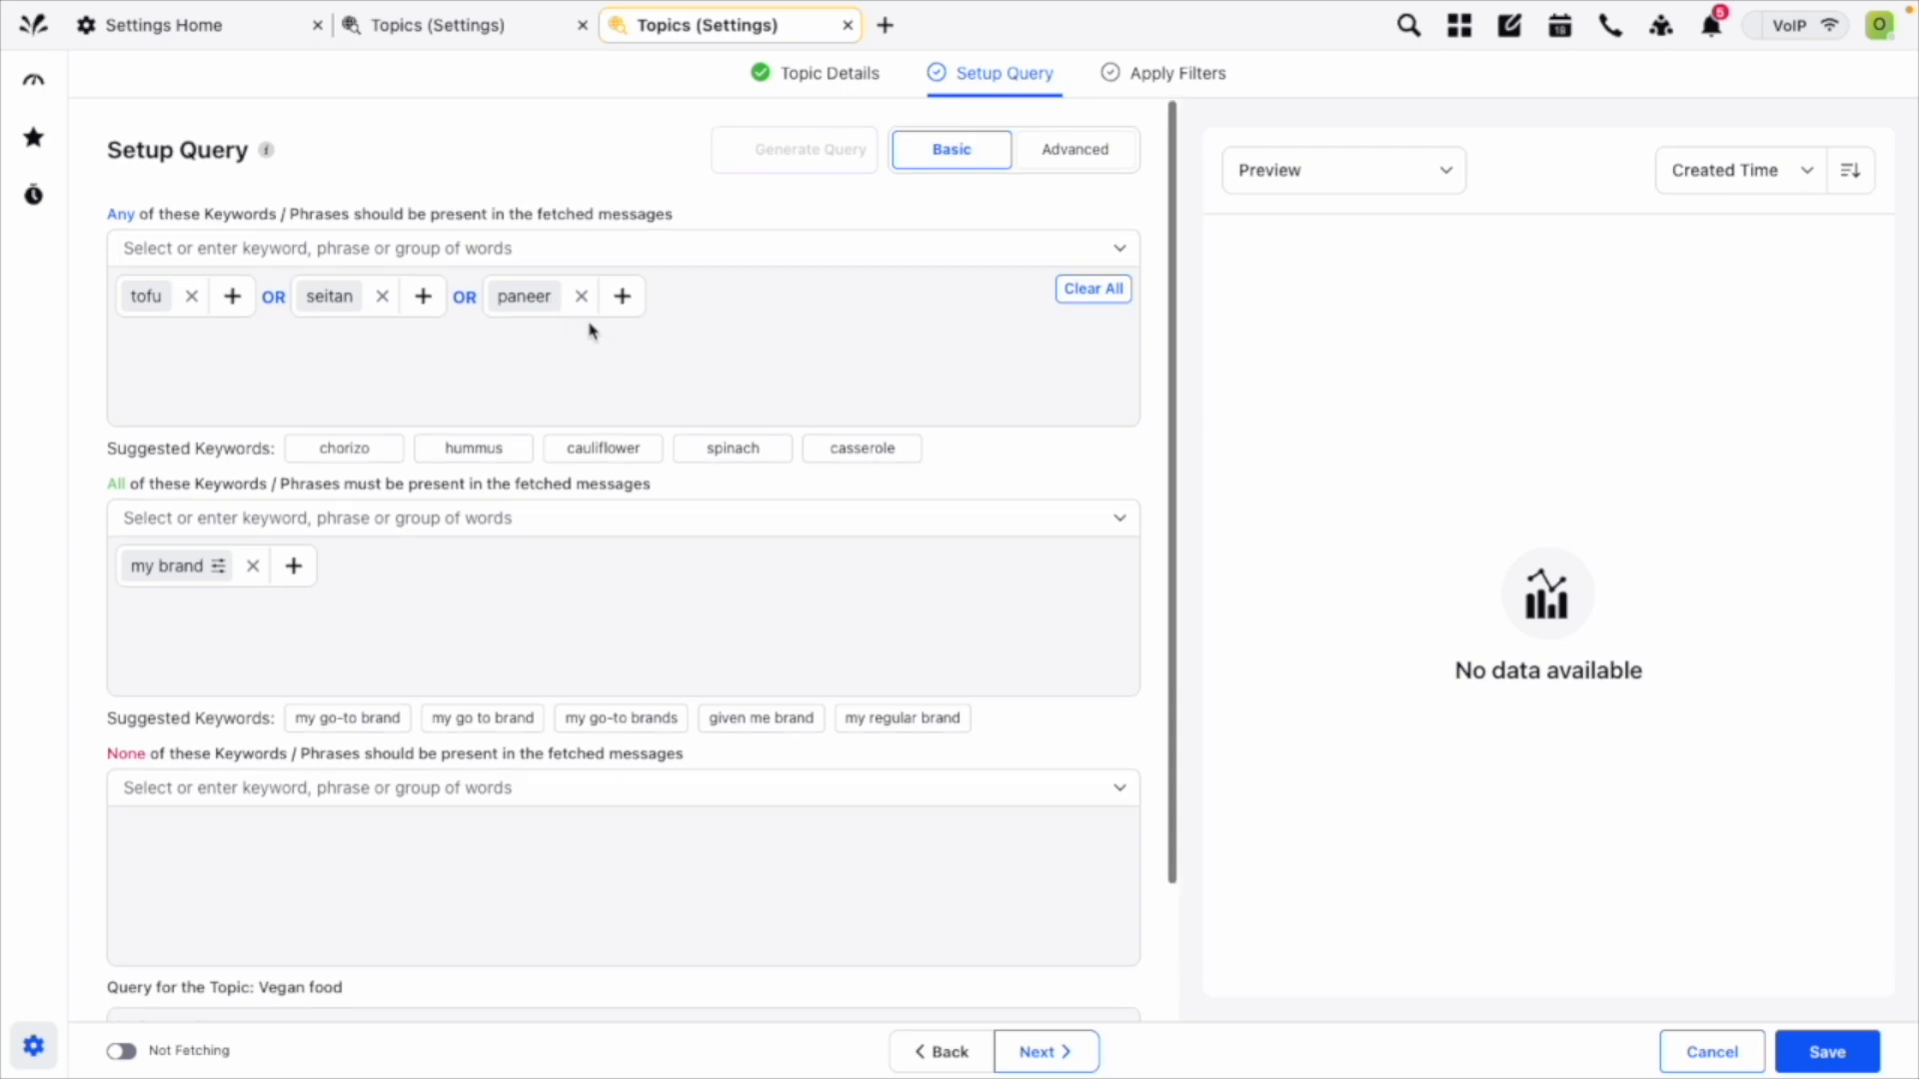
pyautogui.click(468, 252)
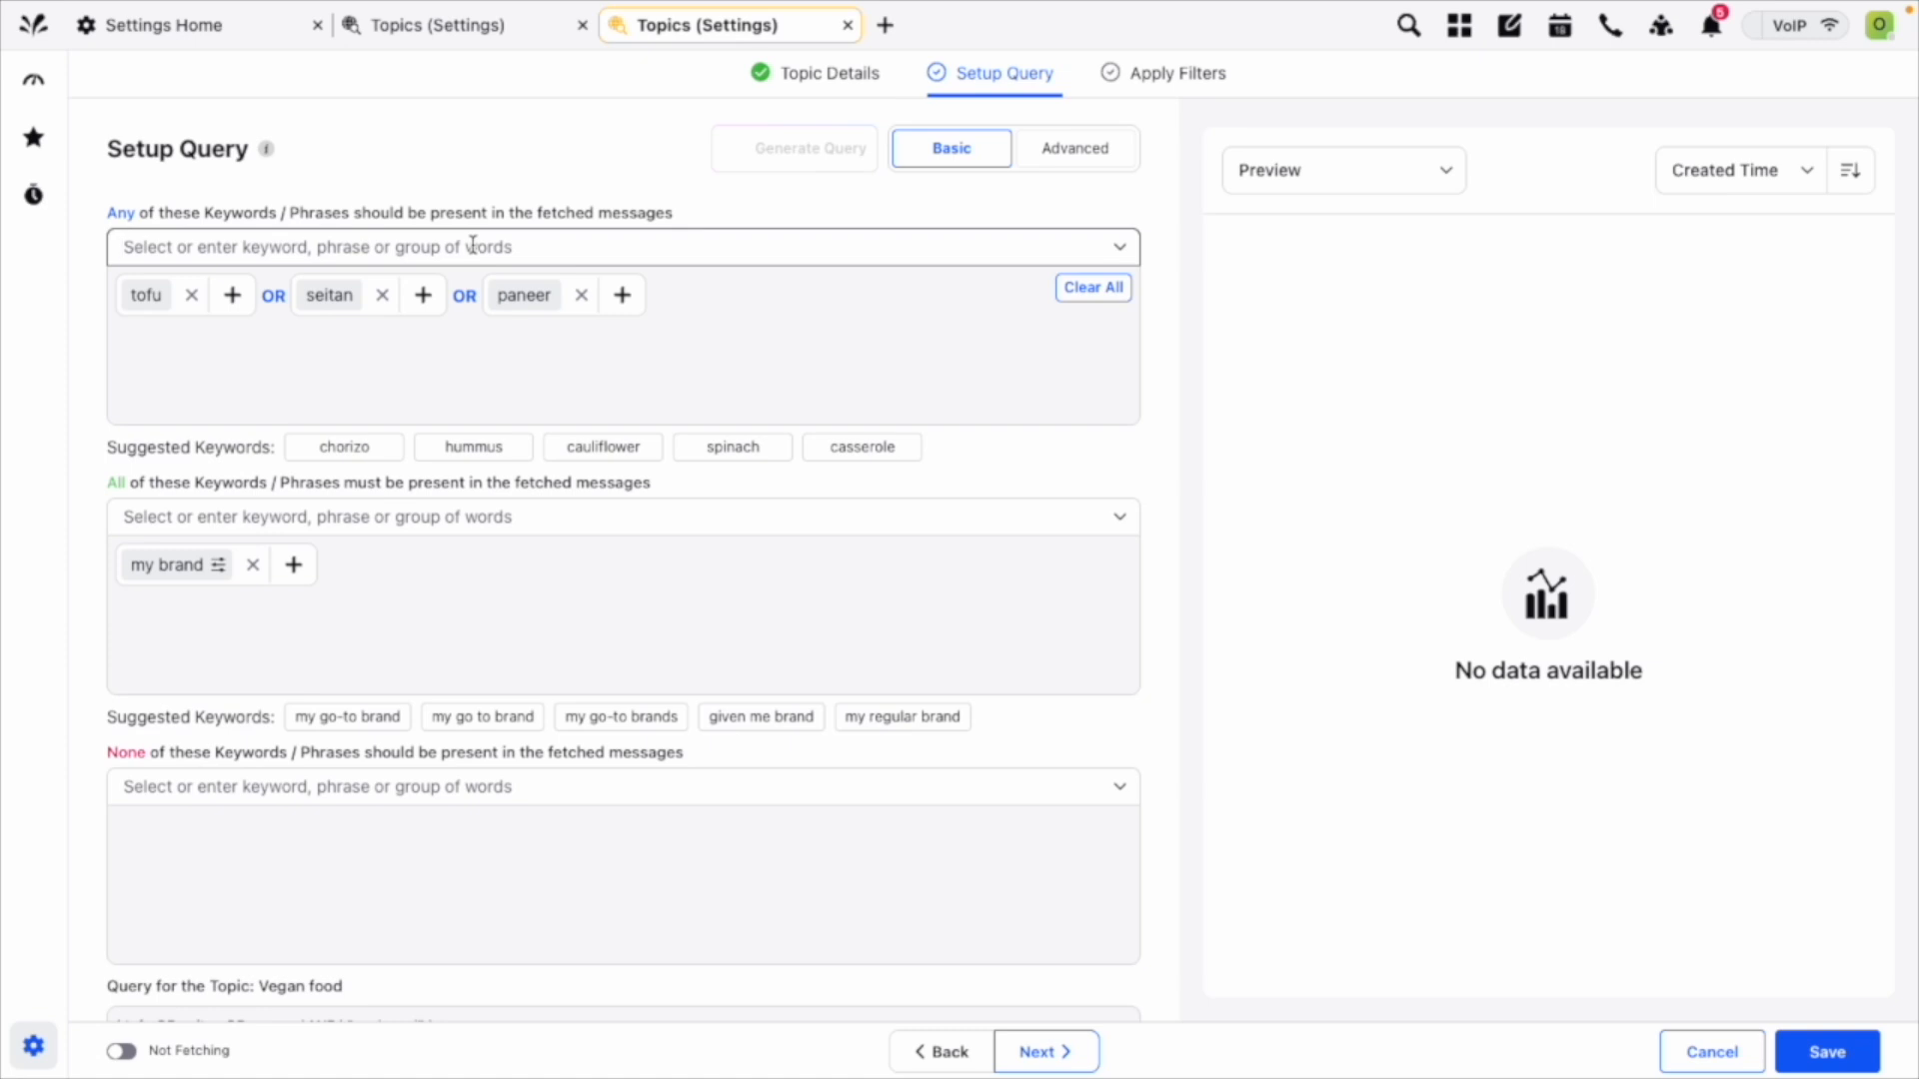
pyautogui.click(473, 246)
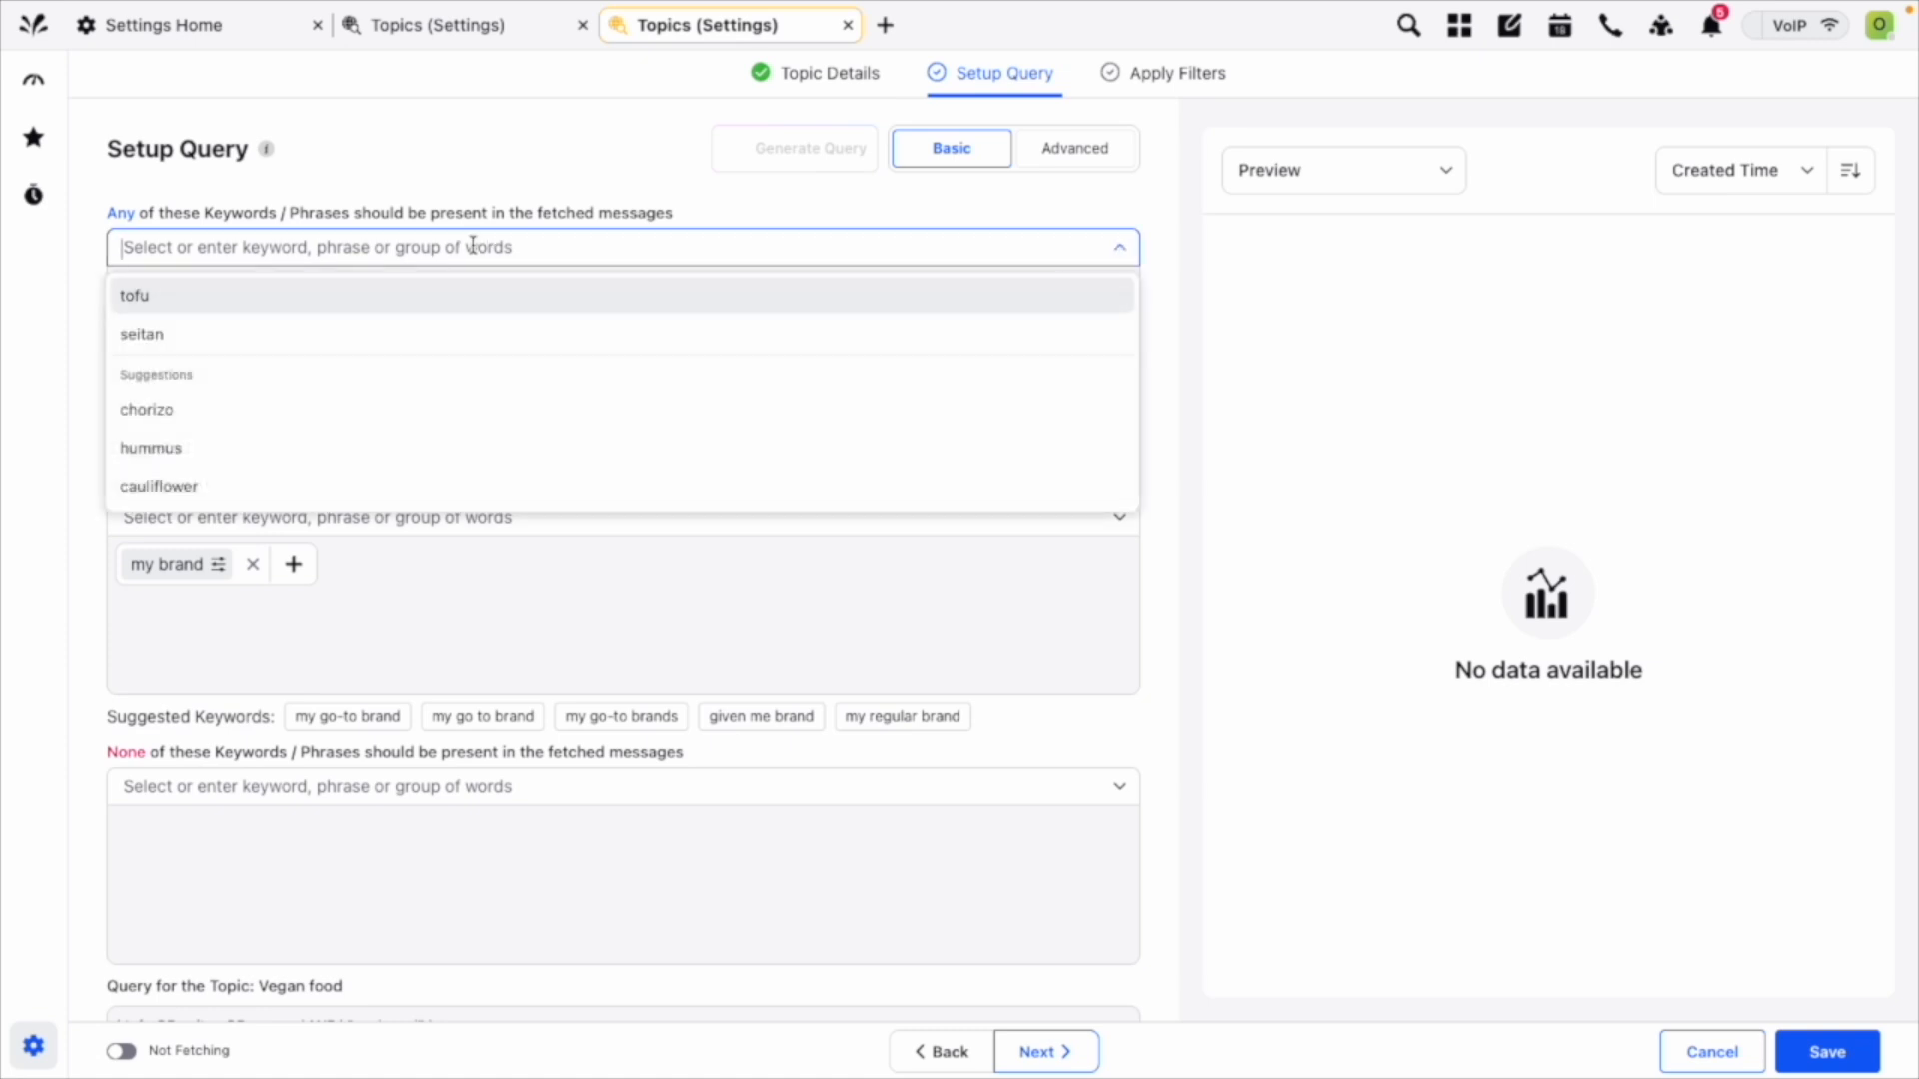
pyautogui.write('vegan')
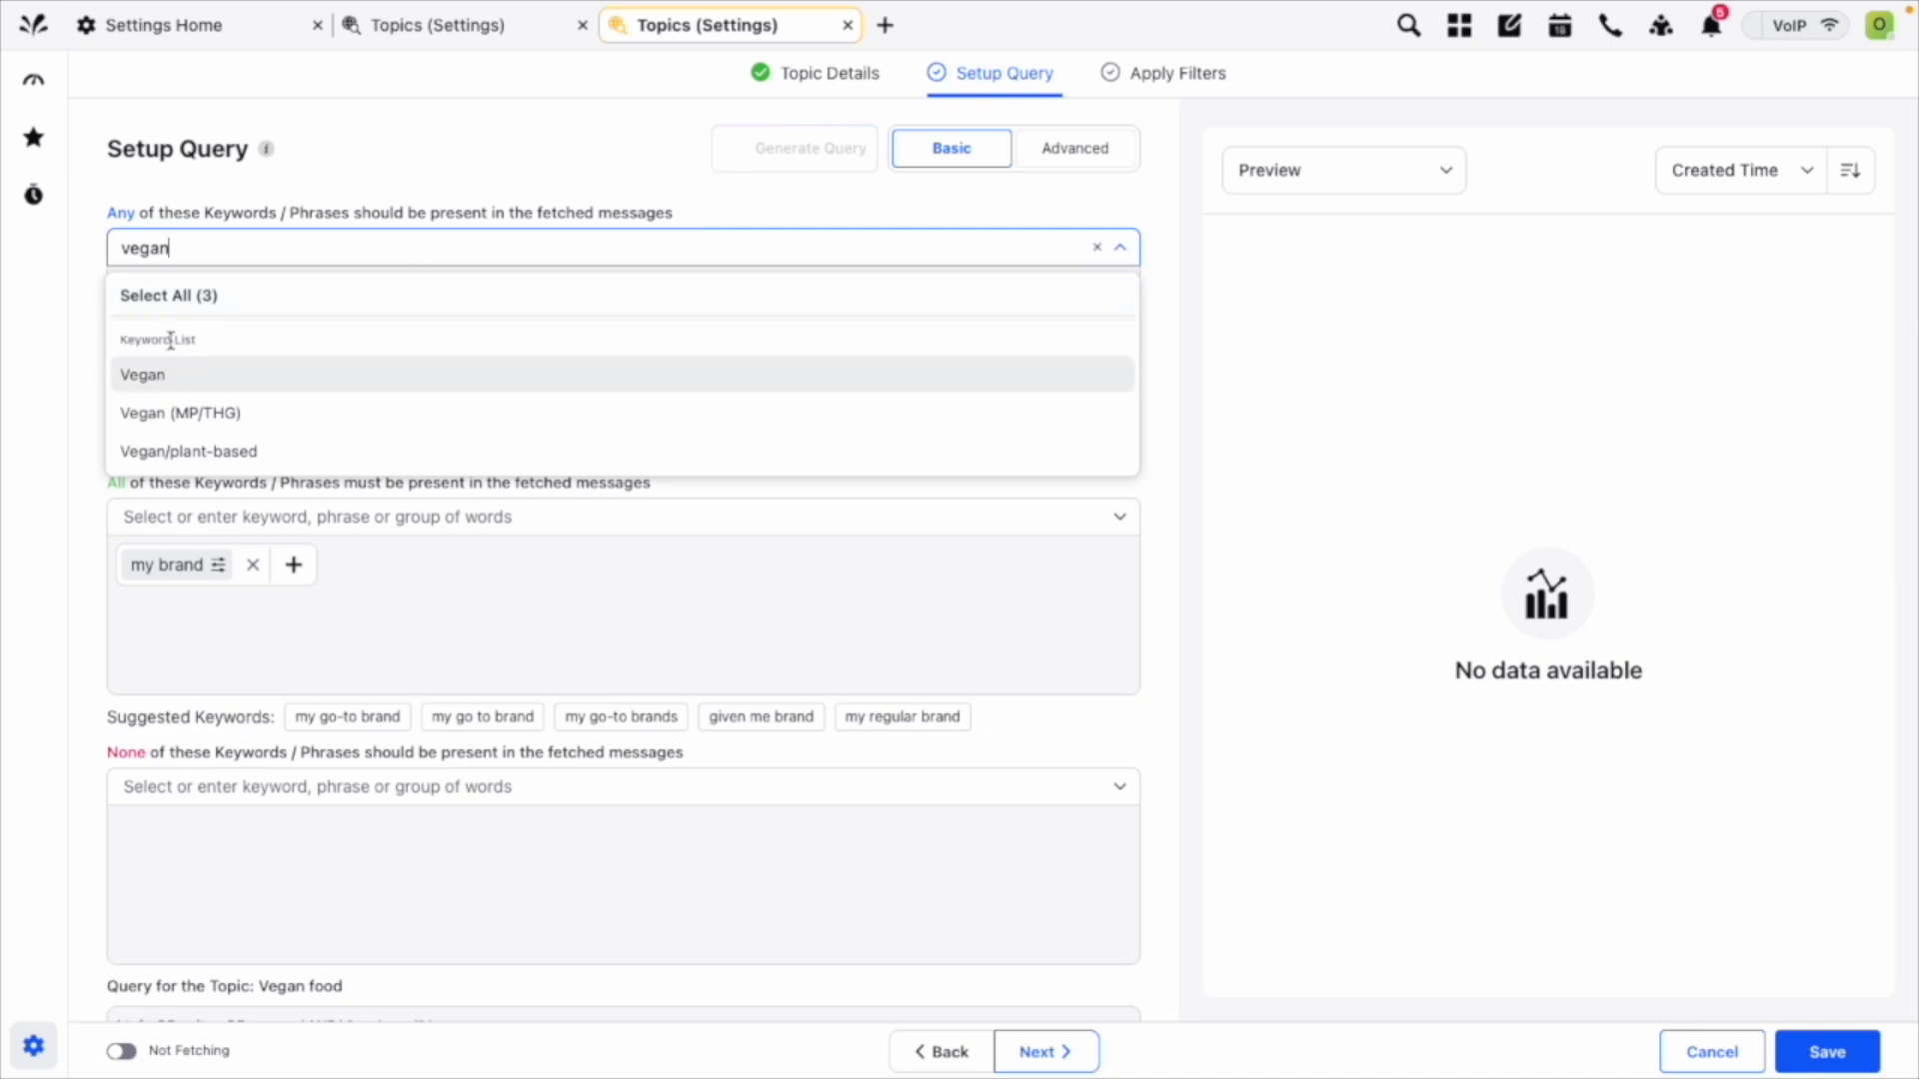
pyautogui.click(215, 457)
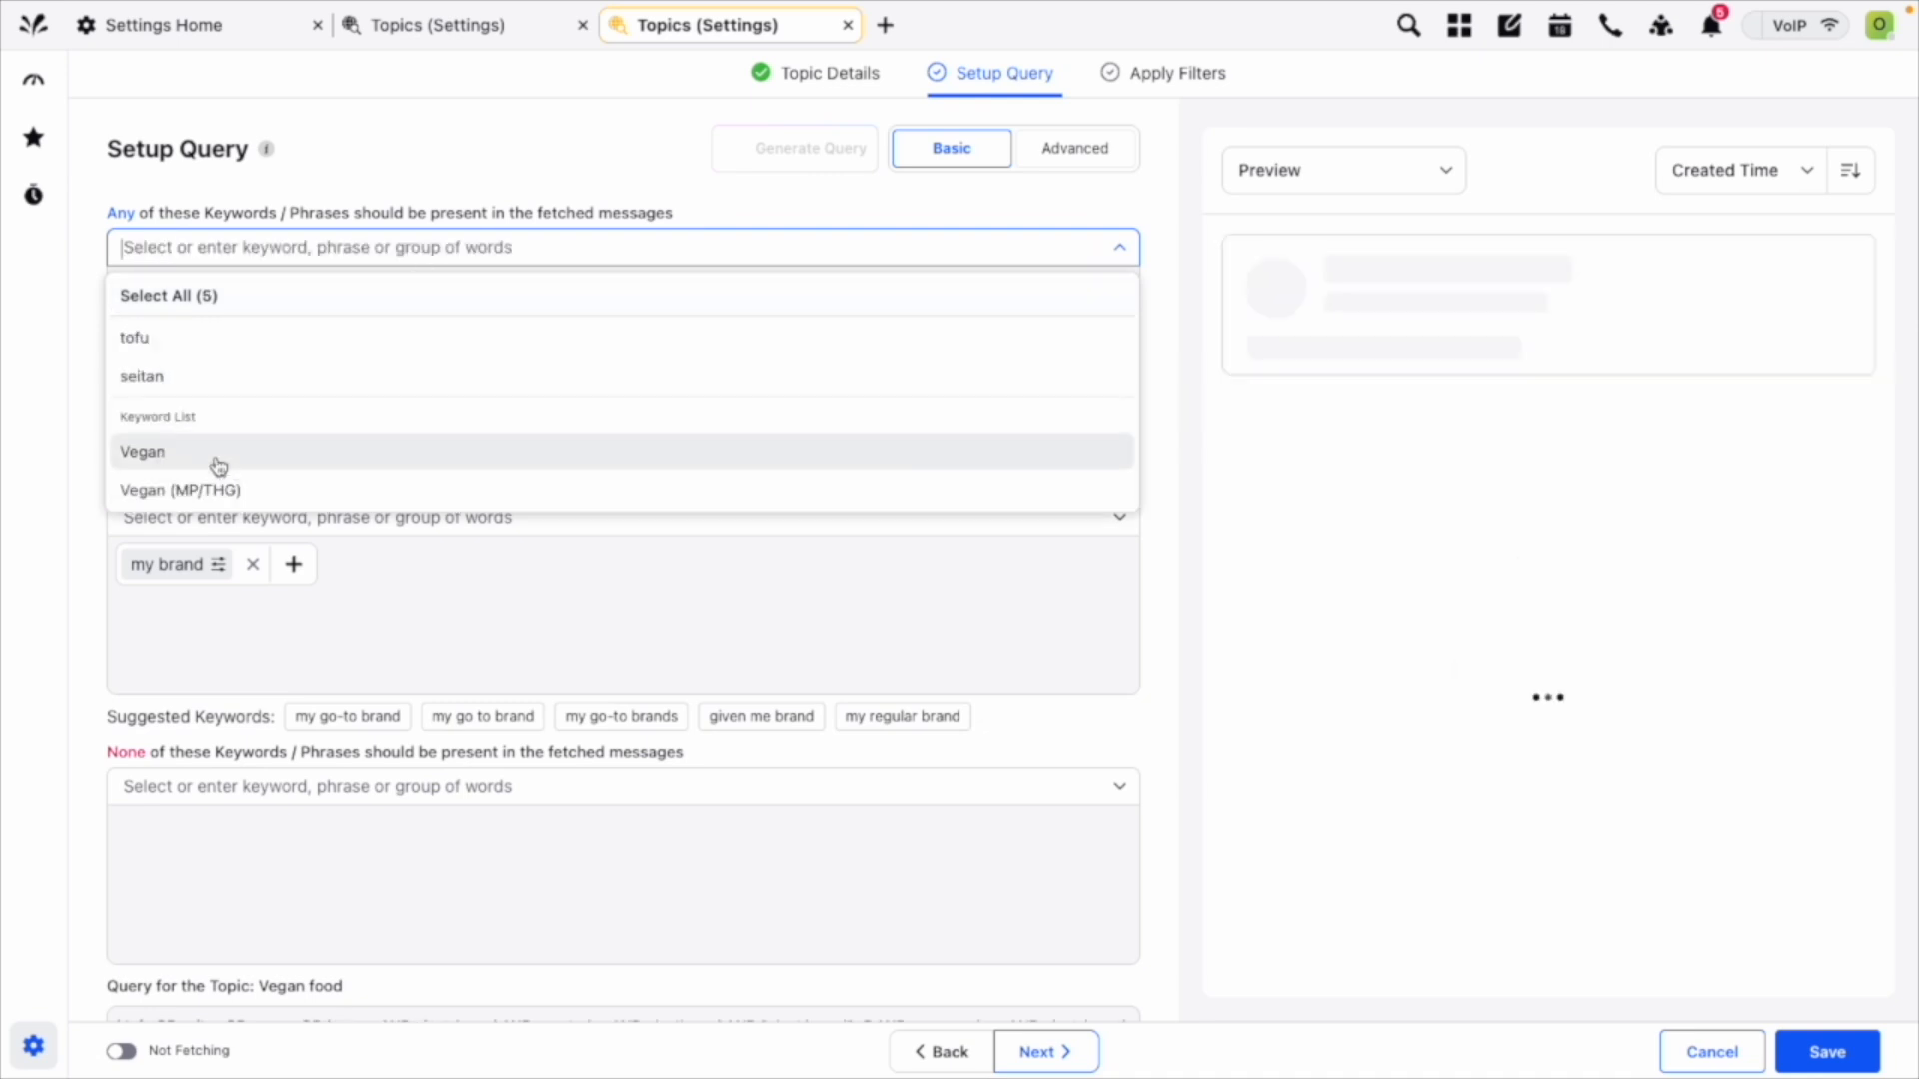
pyautogui.click(75, 283)
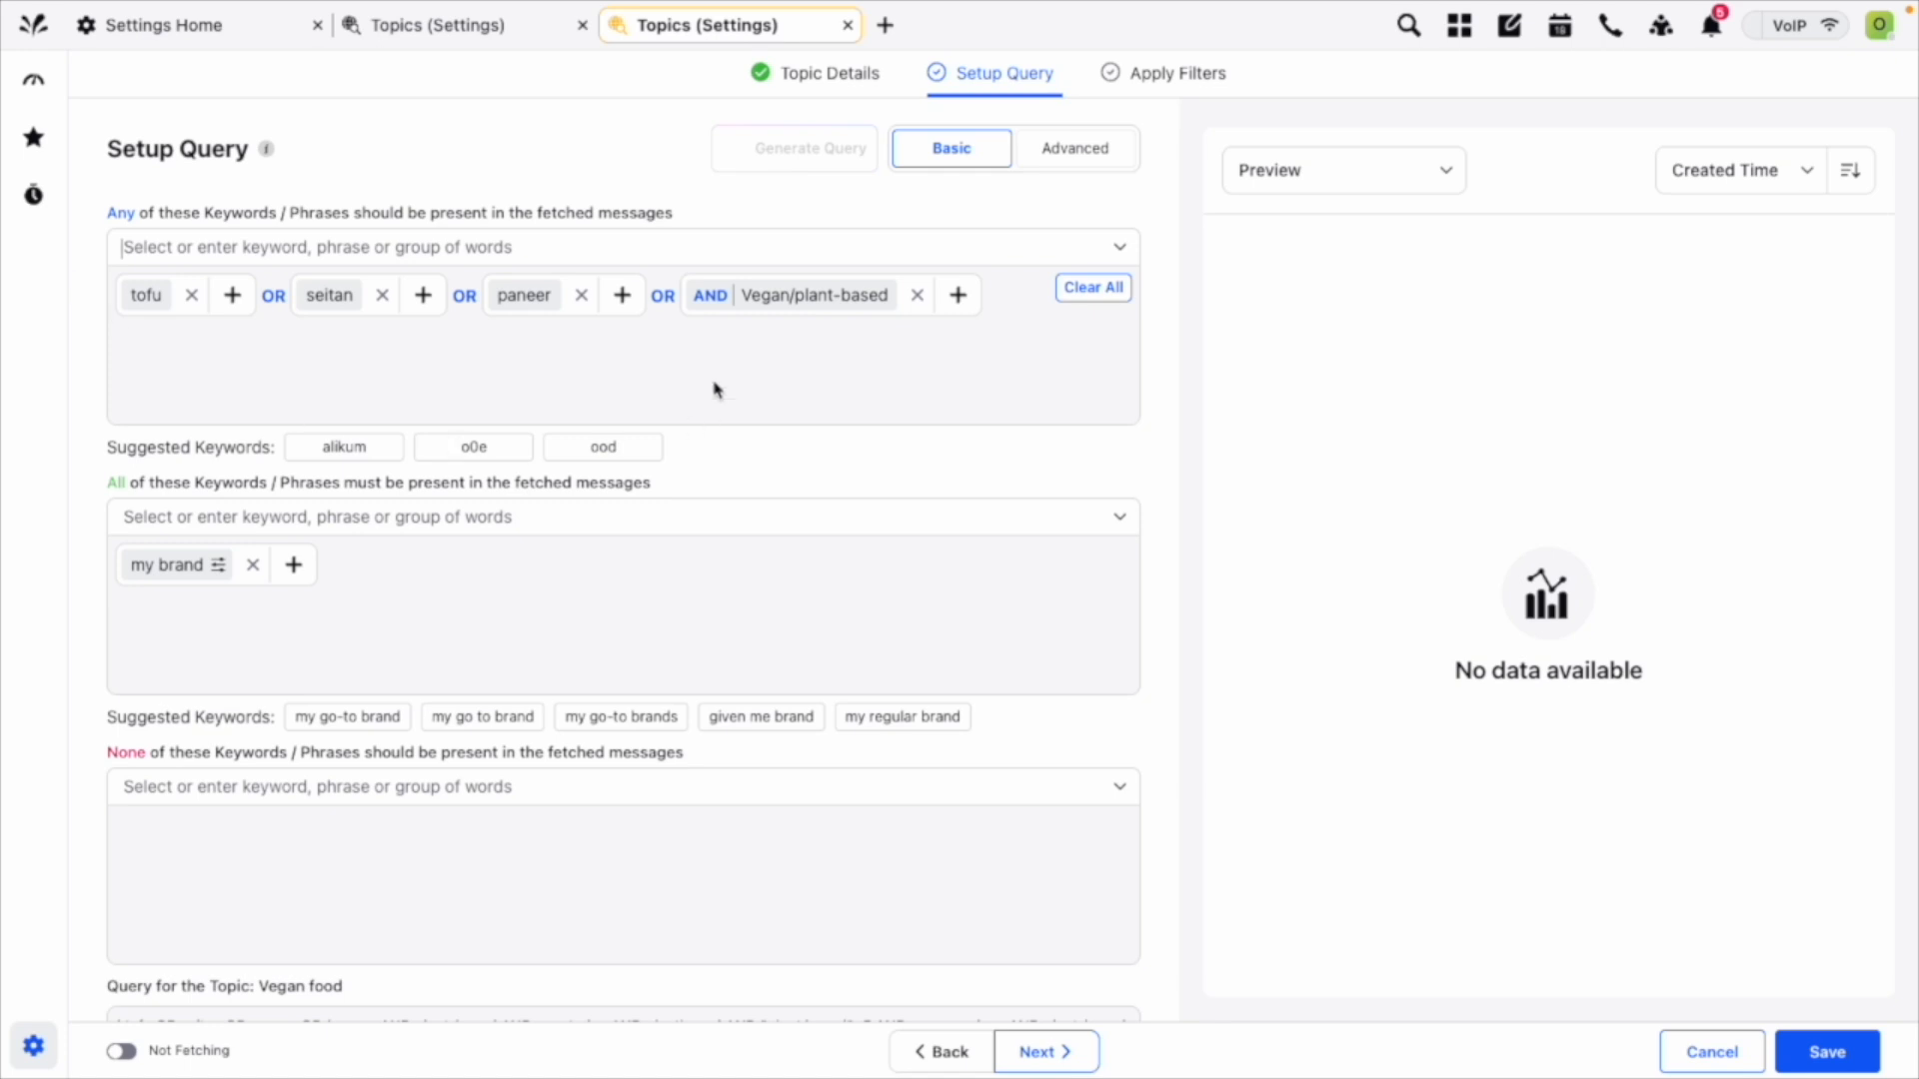
pyautogui.click(708, 298)
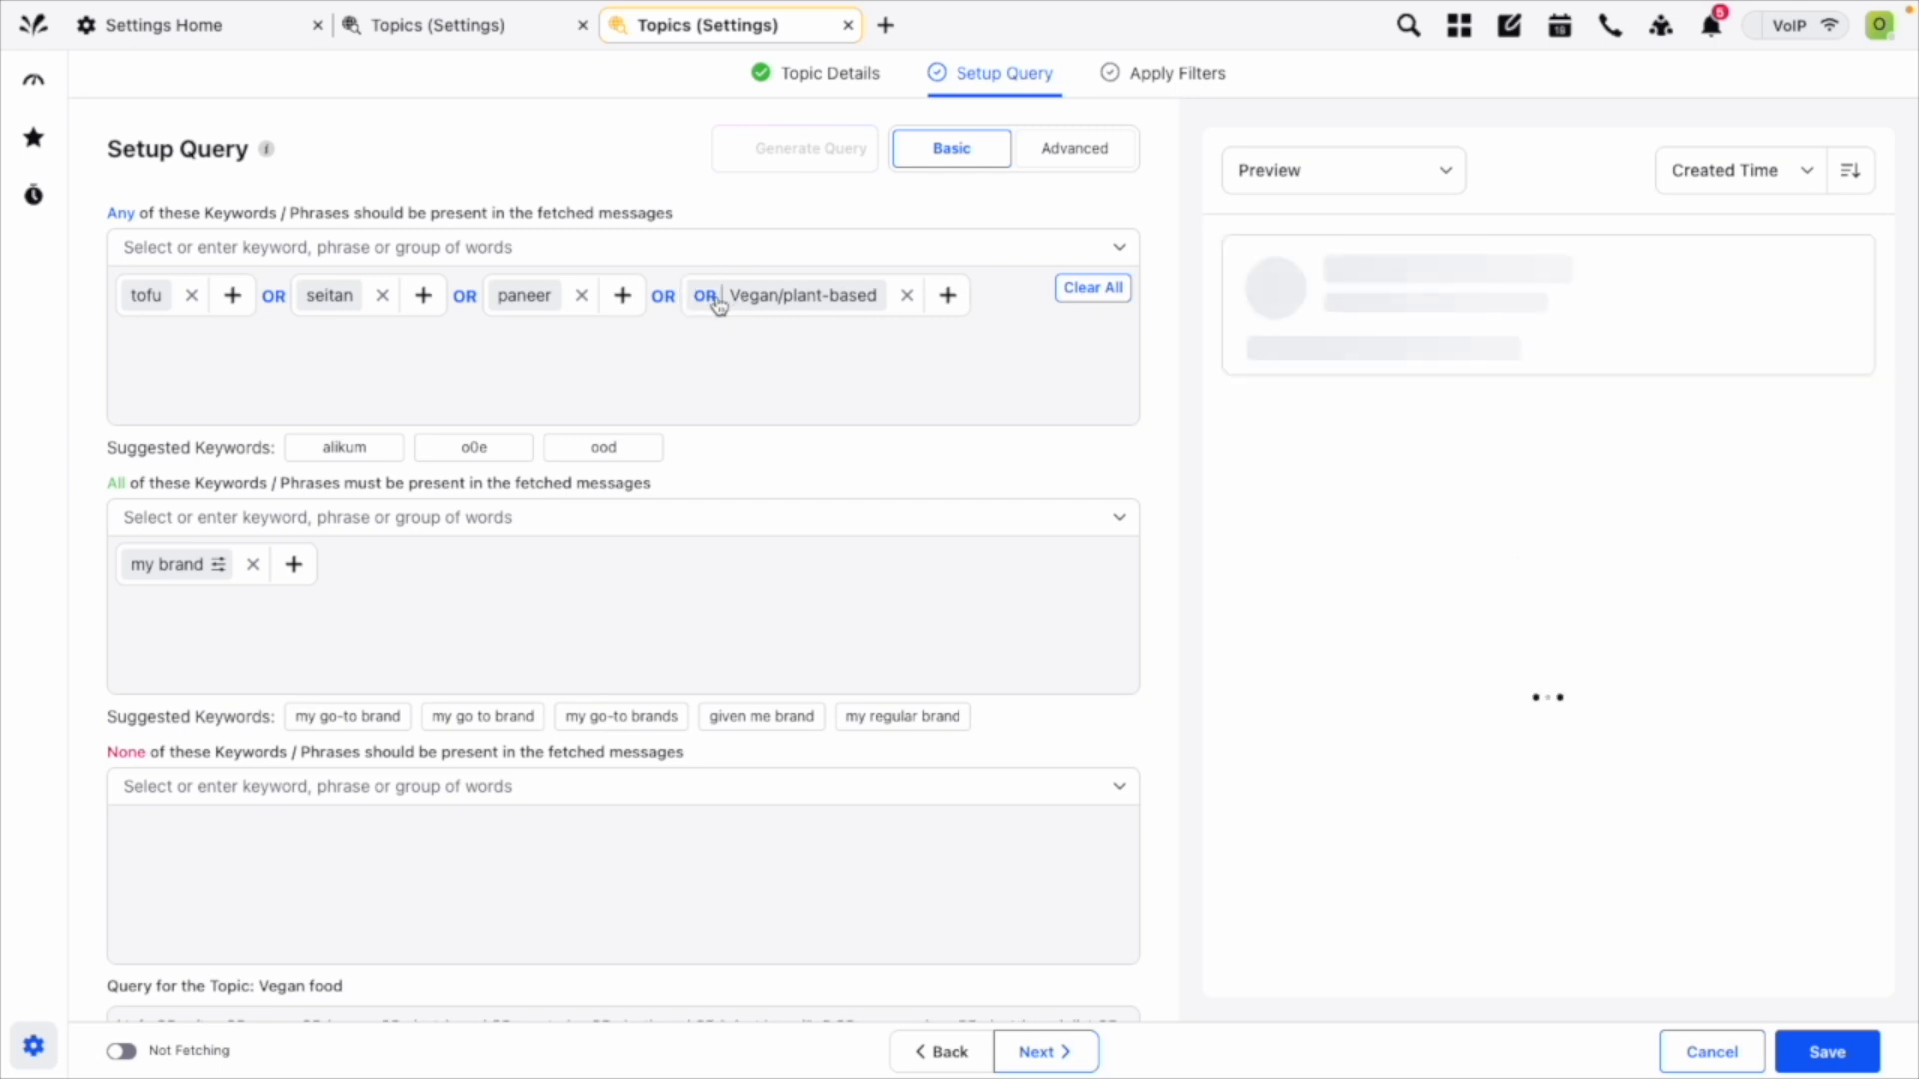
# Examine the terms in the Vegan/plant-based list, the full topic query and the keyword choices for excluding messages.
pyautogui.moveTo(805, 302)
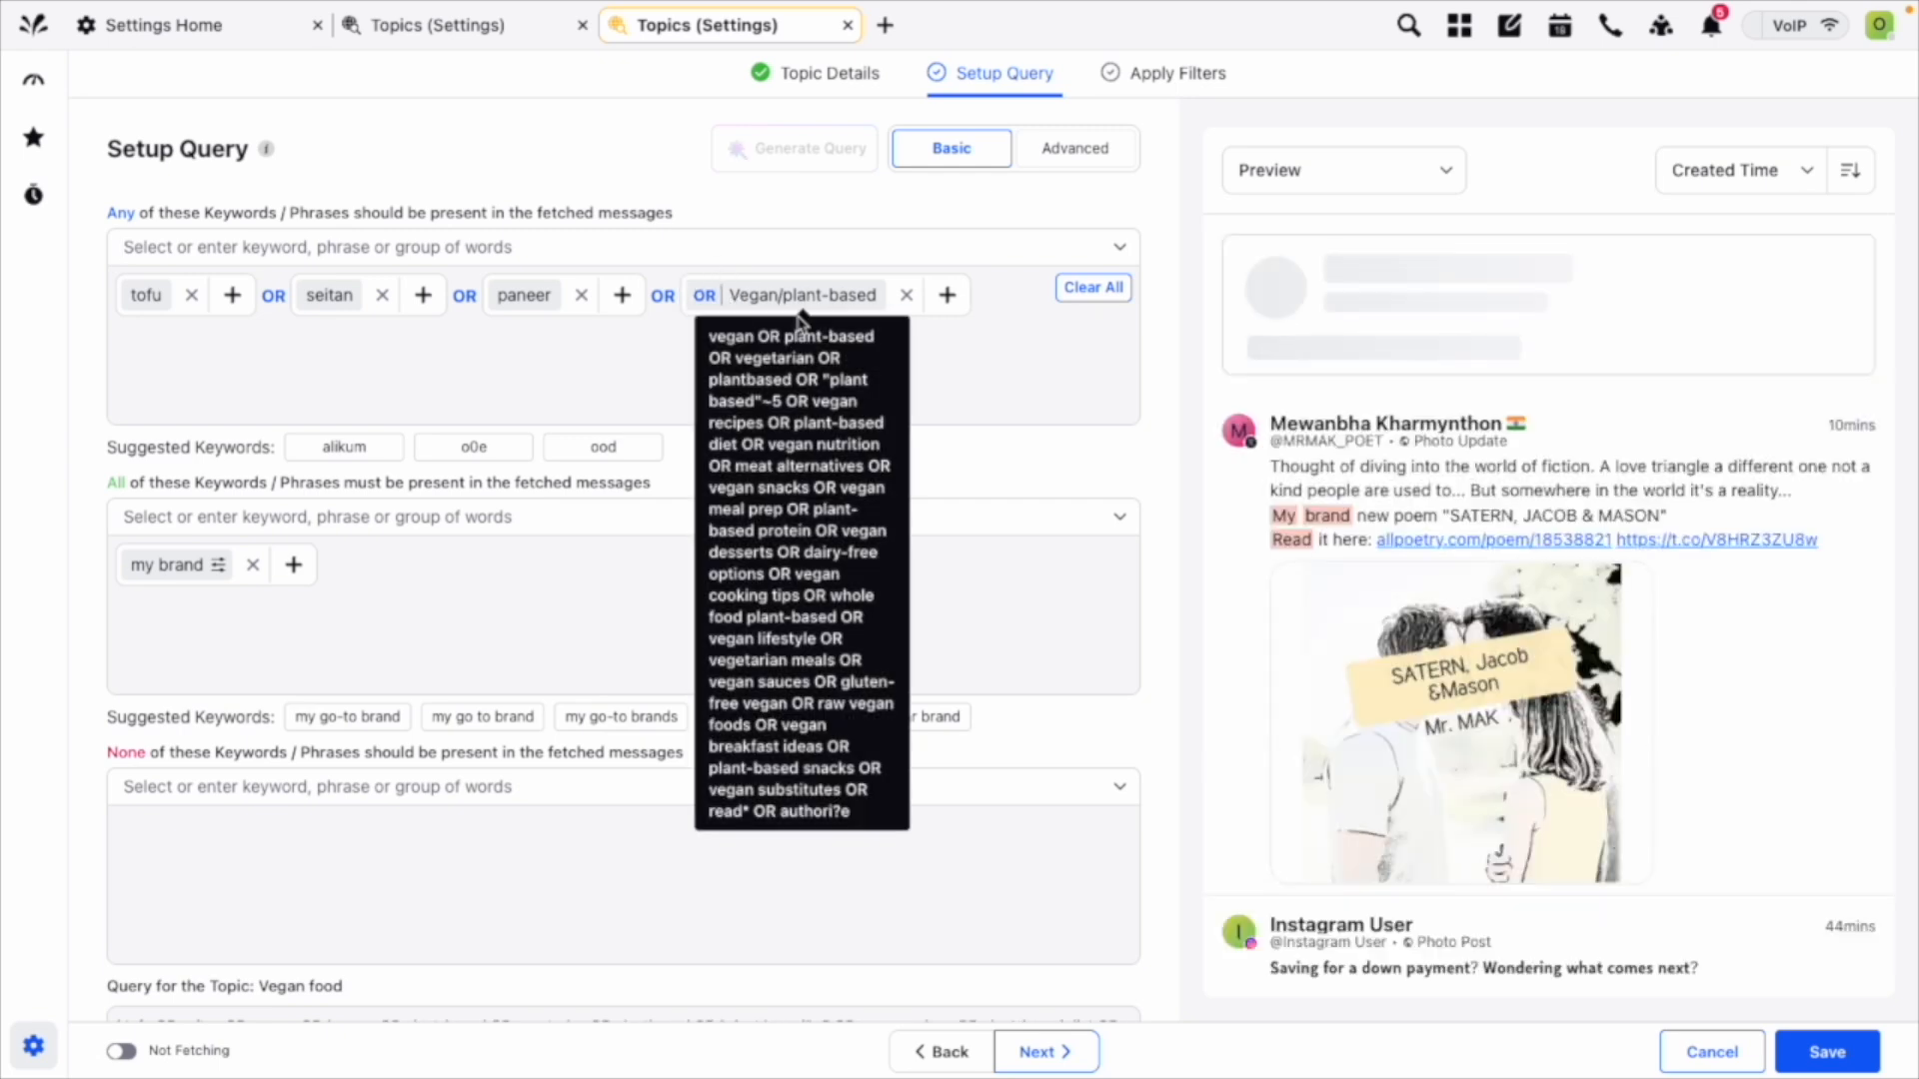
pyautogui.scroll(-1, 962, 392)
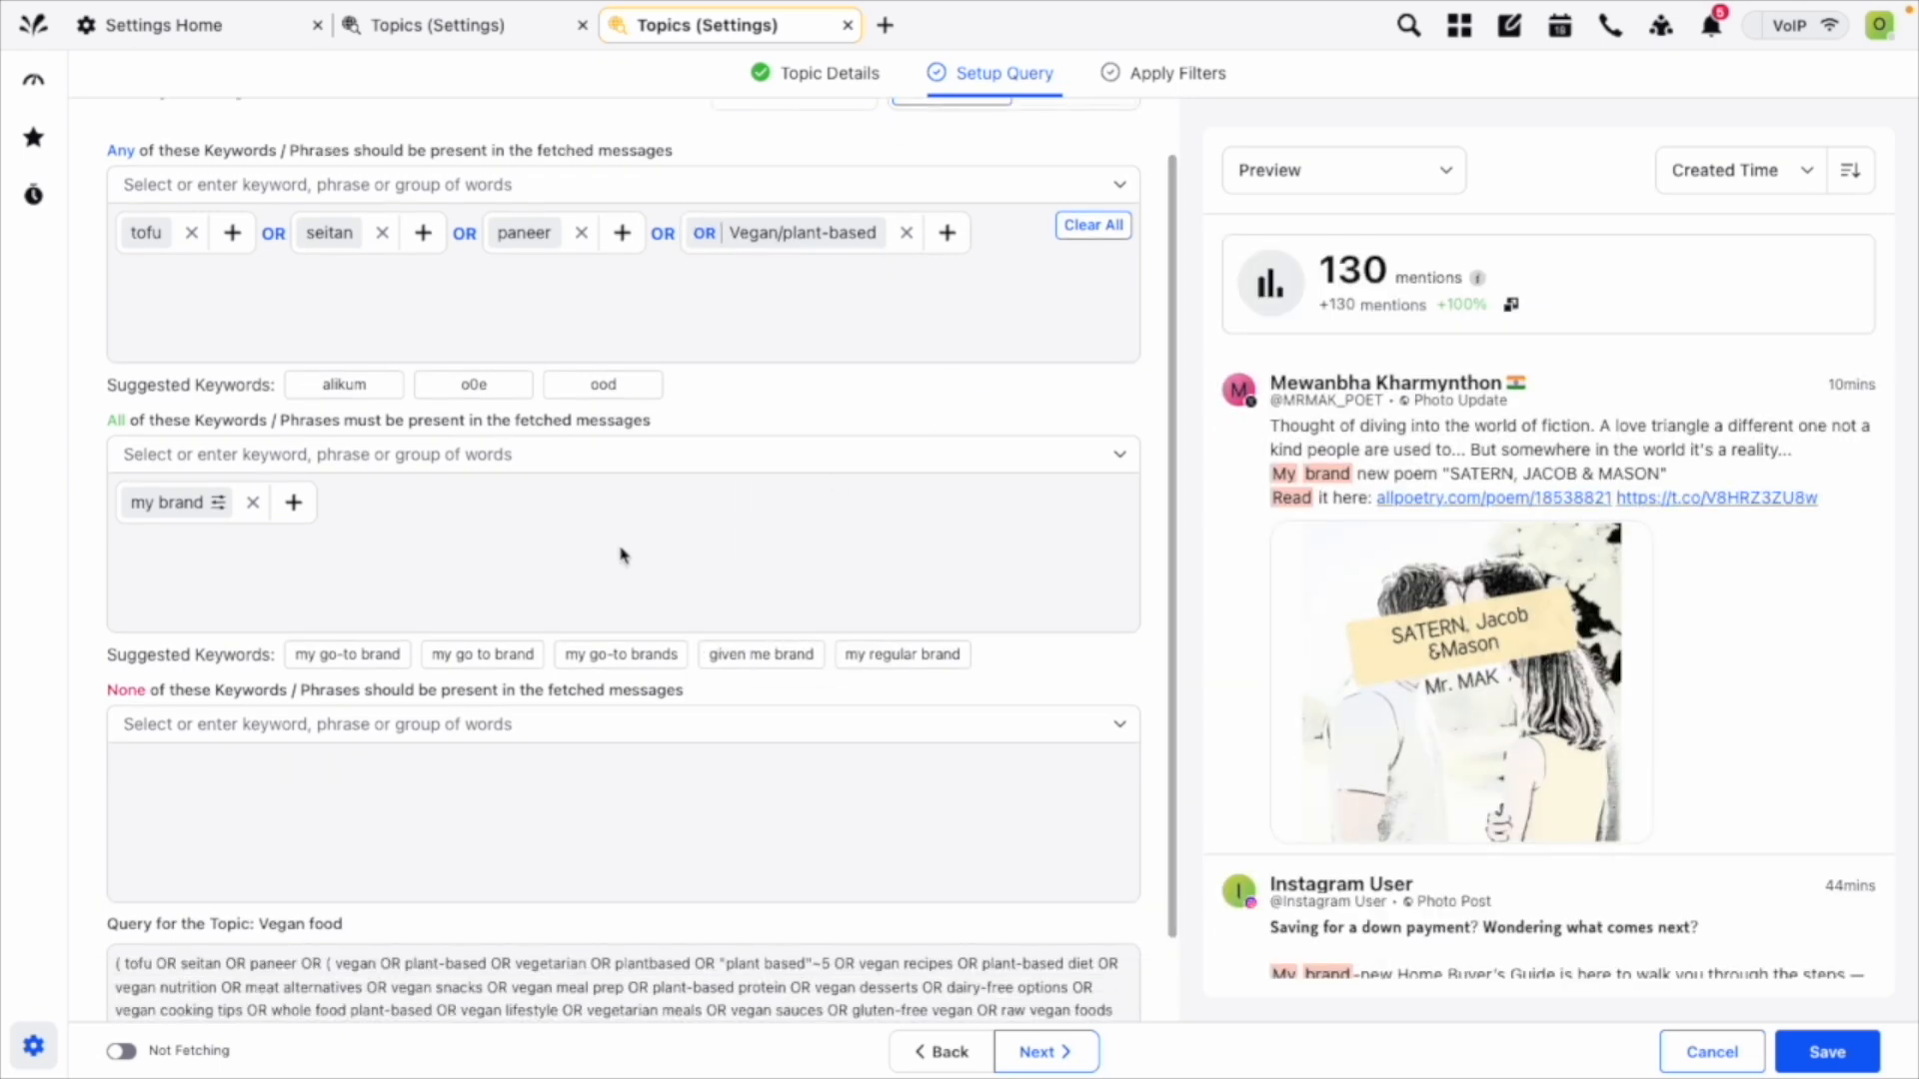
pyautogui.scroll(-1, 100, 575)
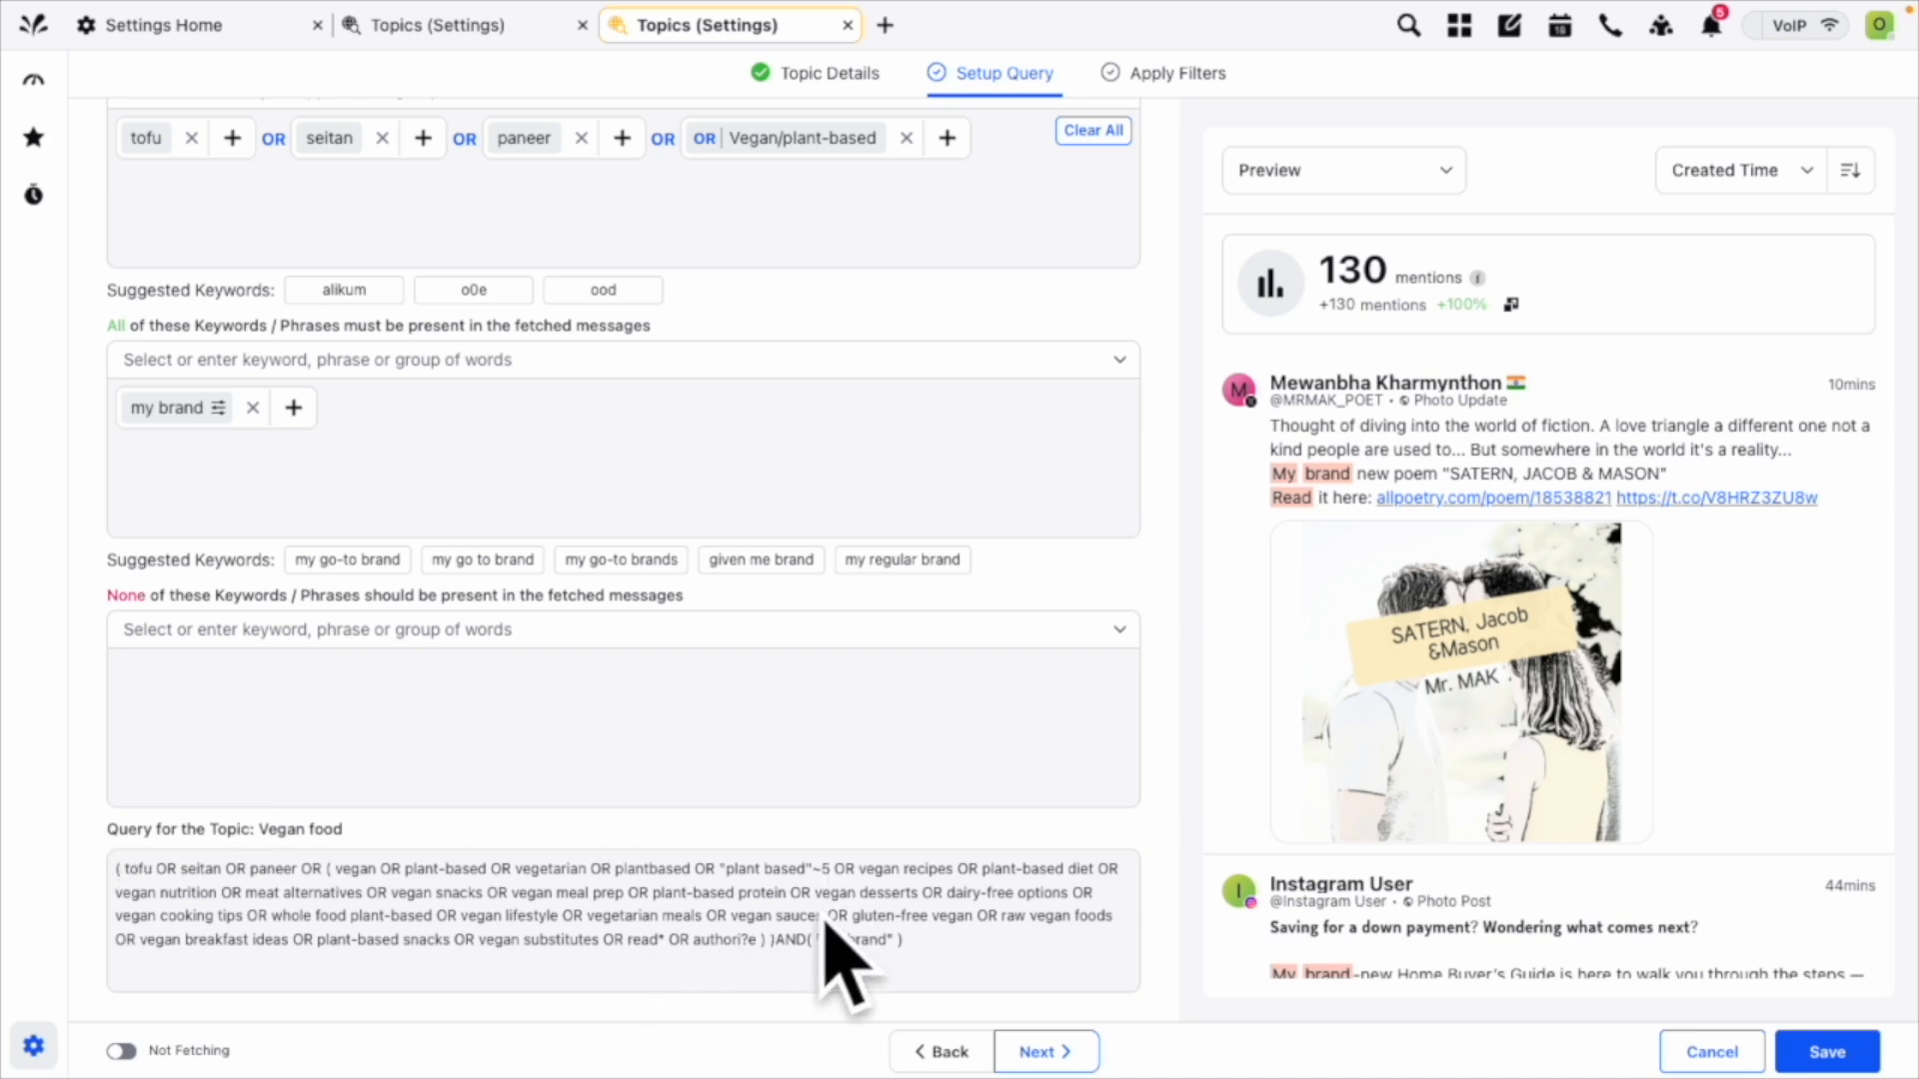
pyautogui.scroll(3, 834, 939)
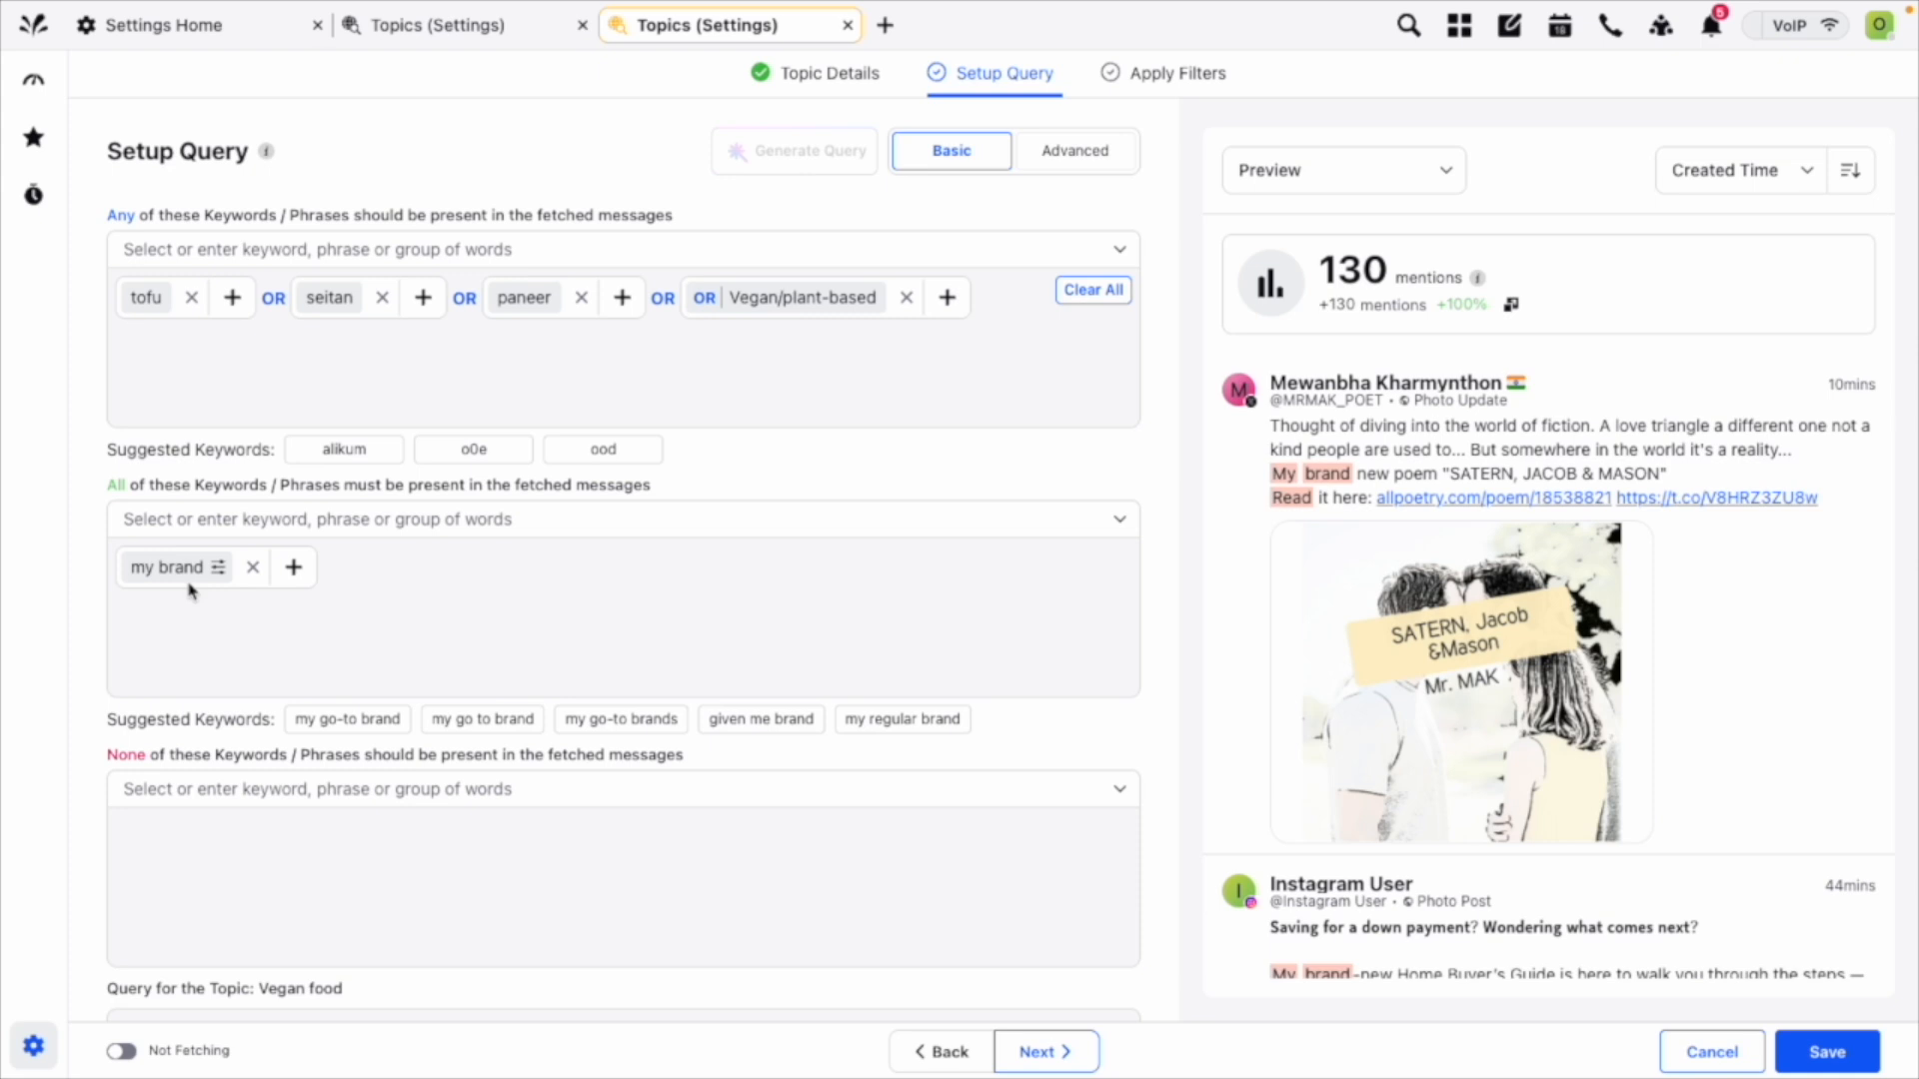
pyautogui.scroll(-2, 292, 662)
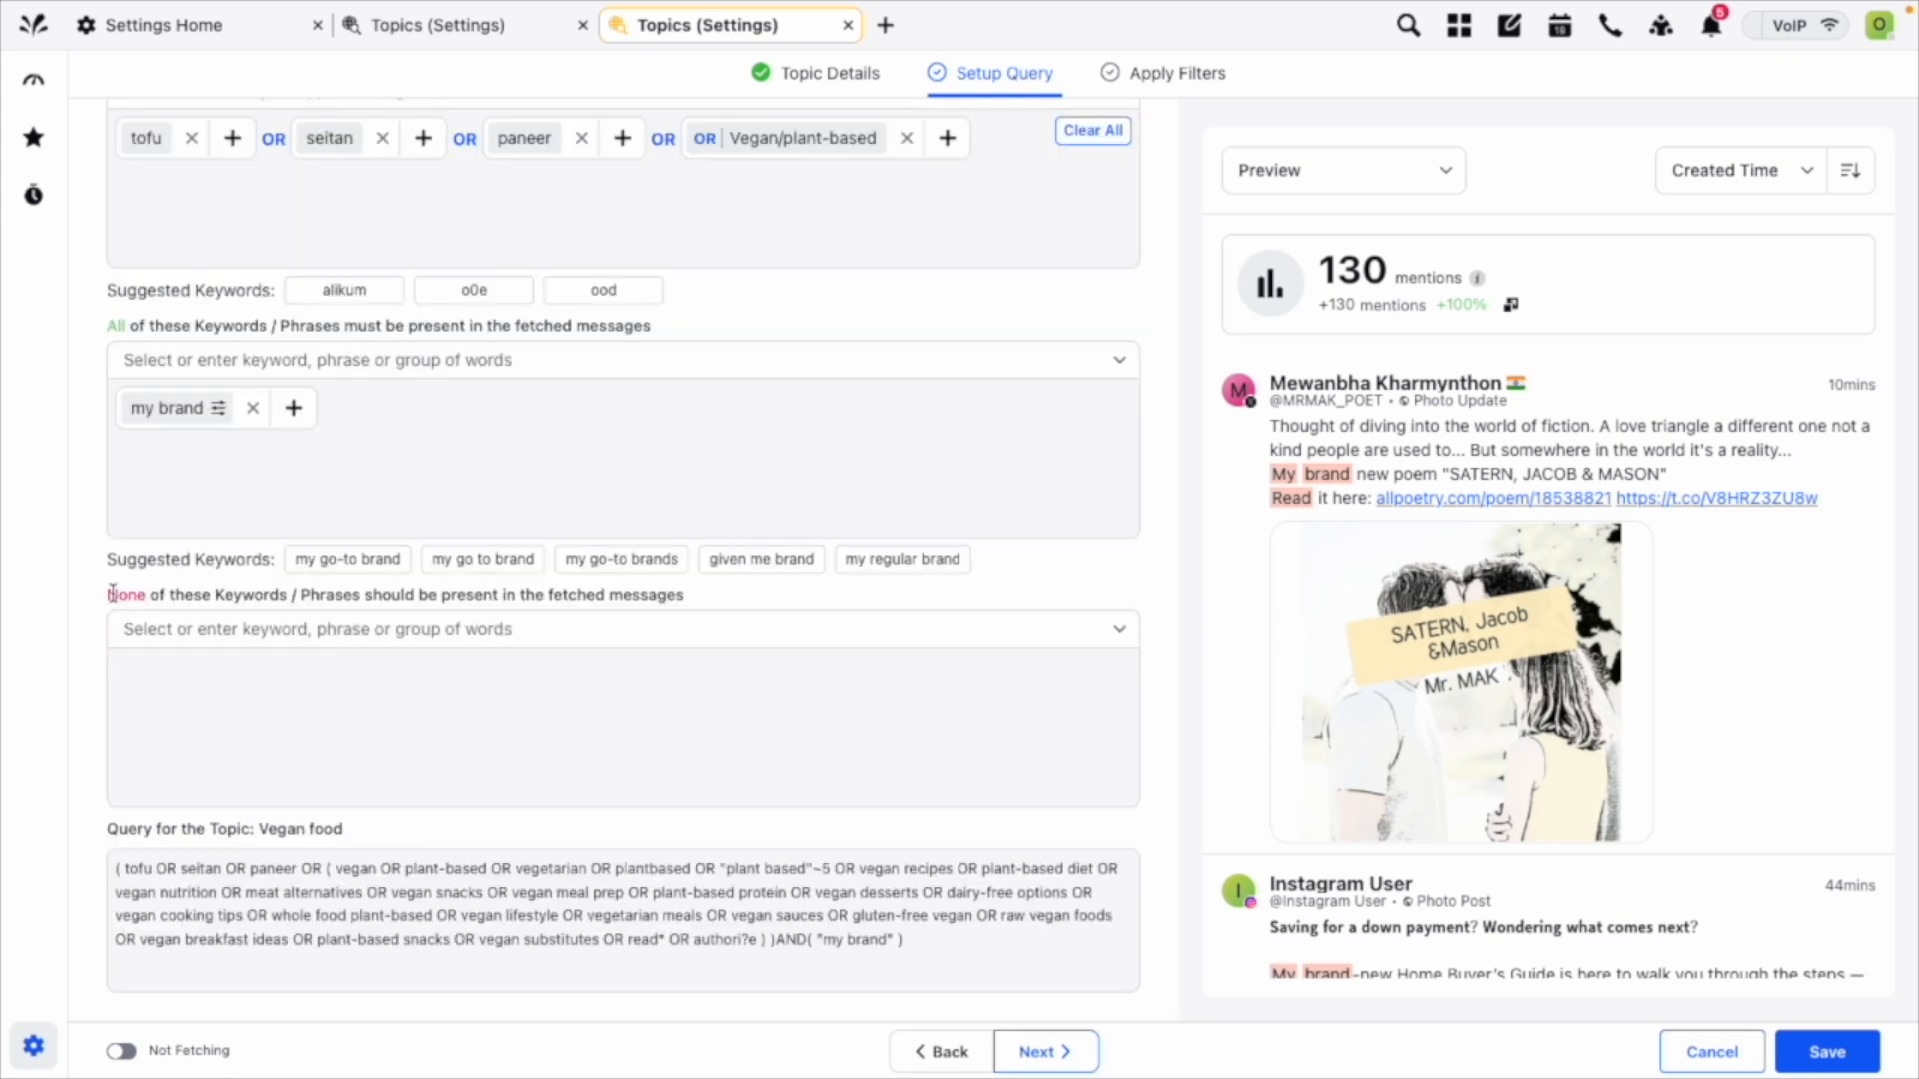
pyautogui.click(187, 622)
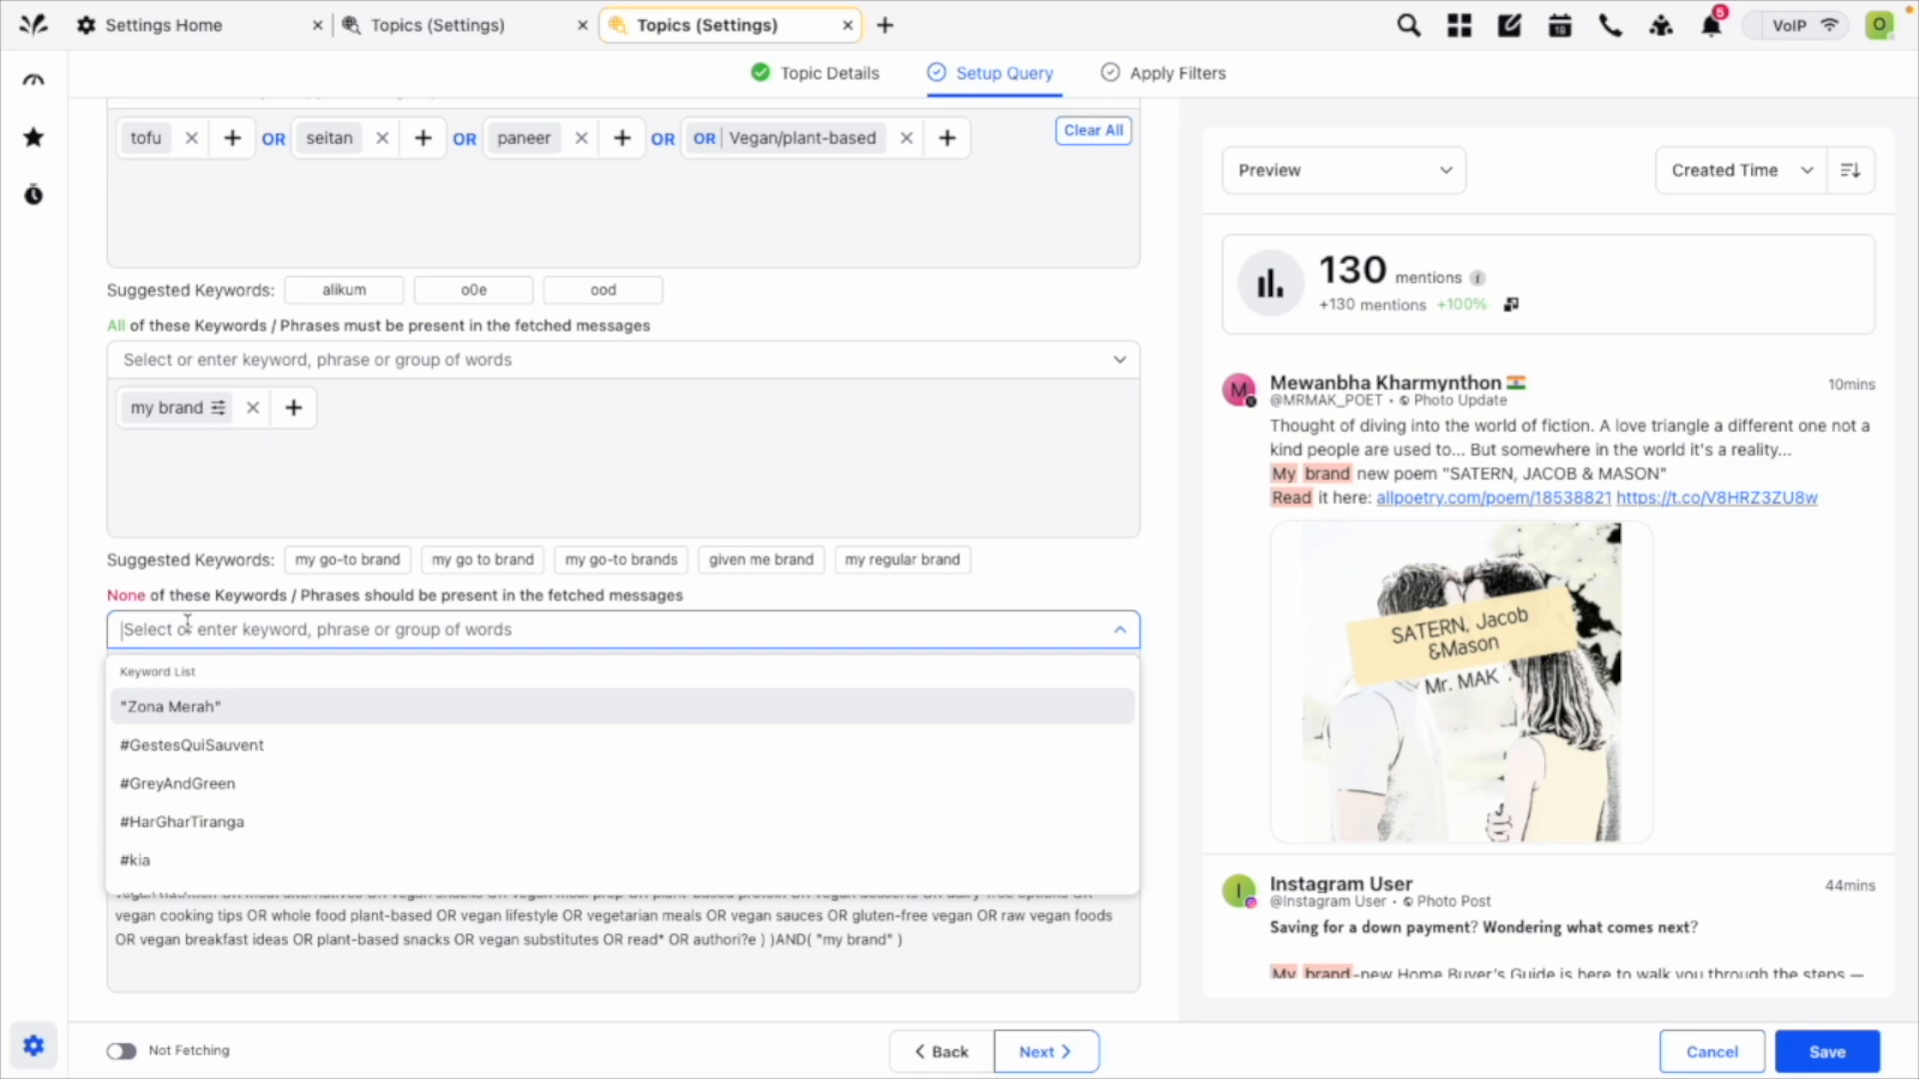
pyautogui.click(1147, 553)
pyautogui.scroll(2, 1155, 557)
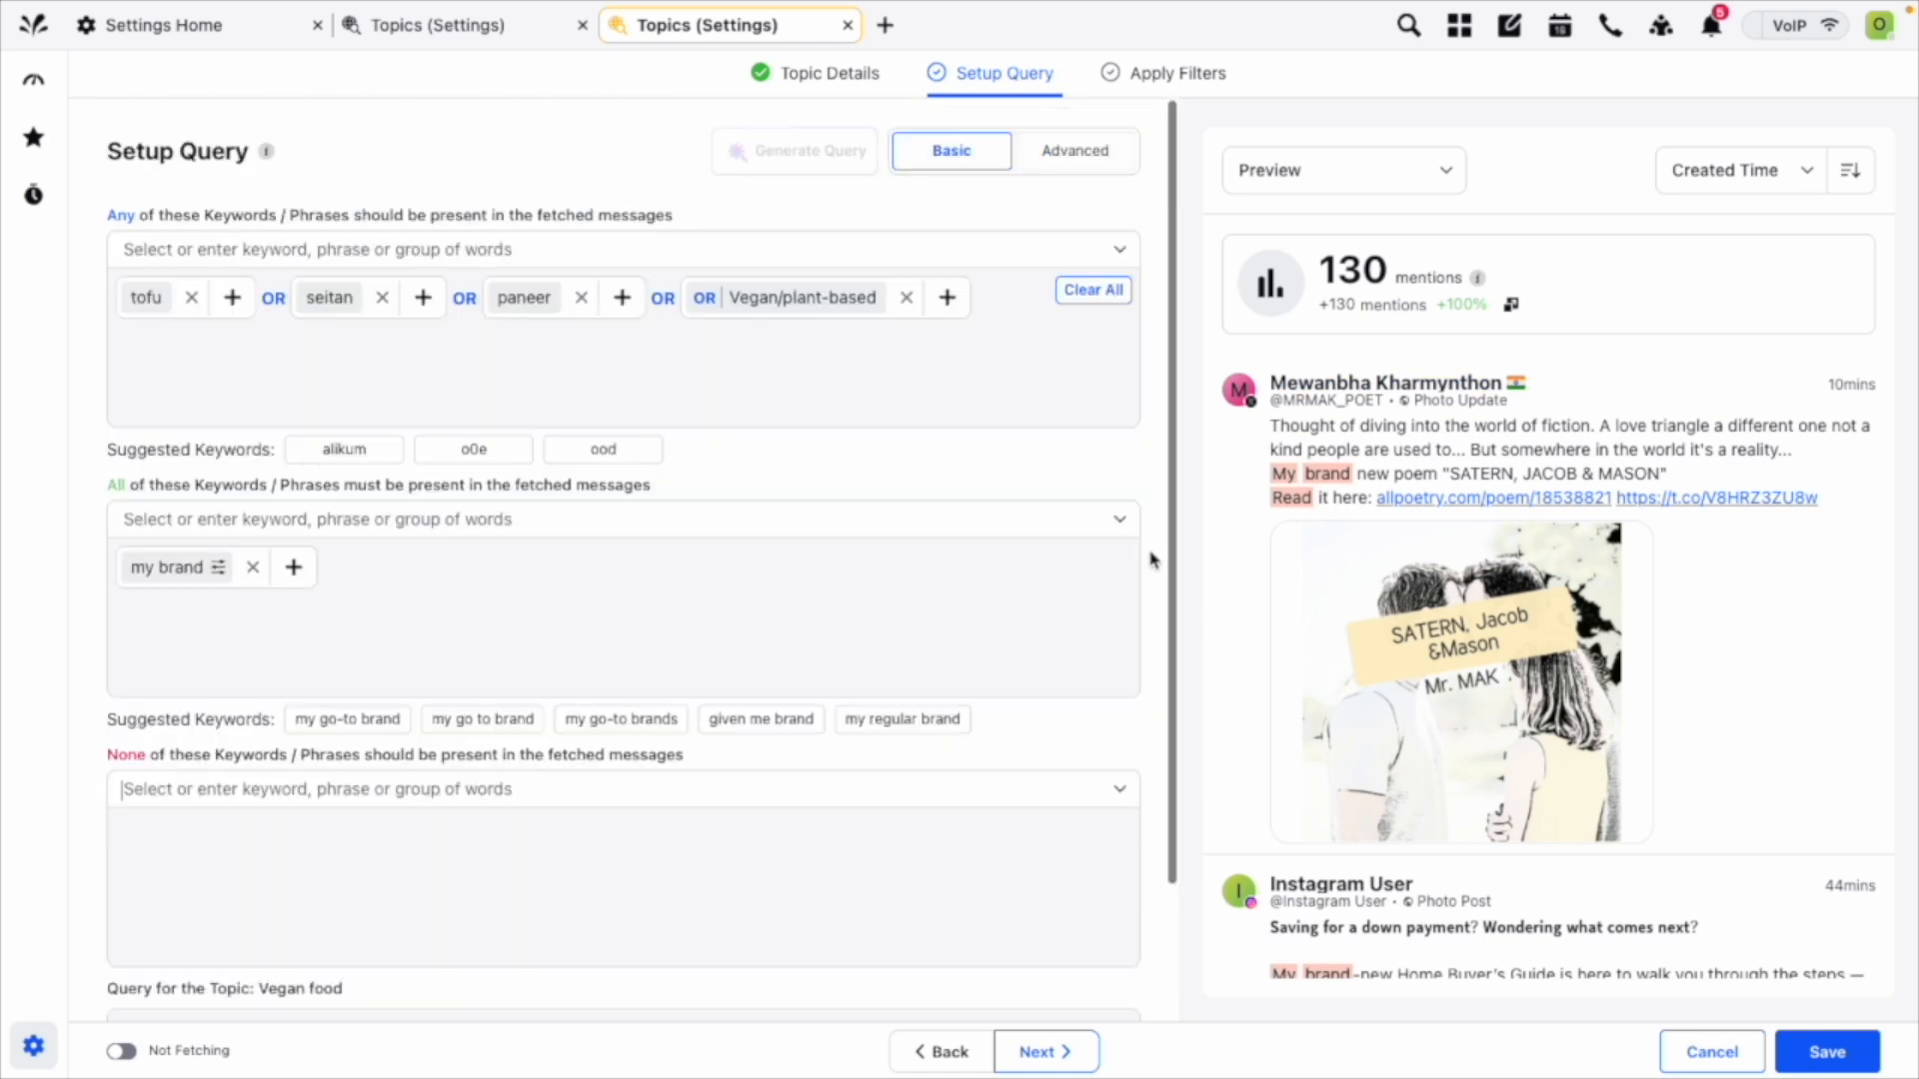
# Switch the topic query to the advanced editor and examine the list of supported operators with their examples and descriptions.
pyautogui.click(1082, 151)
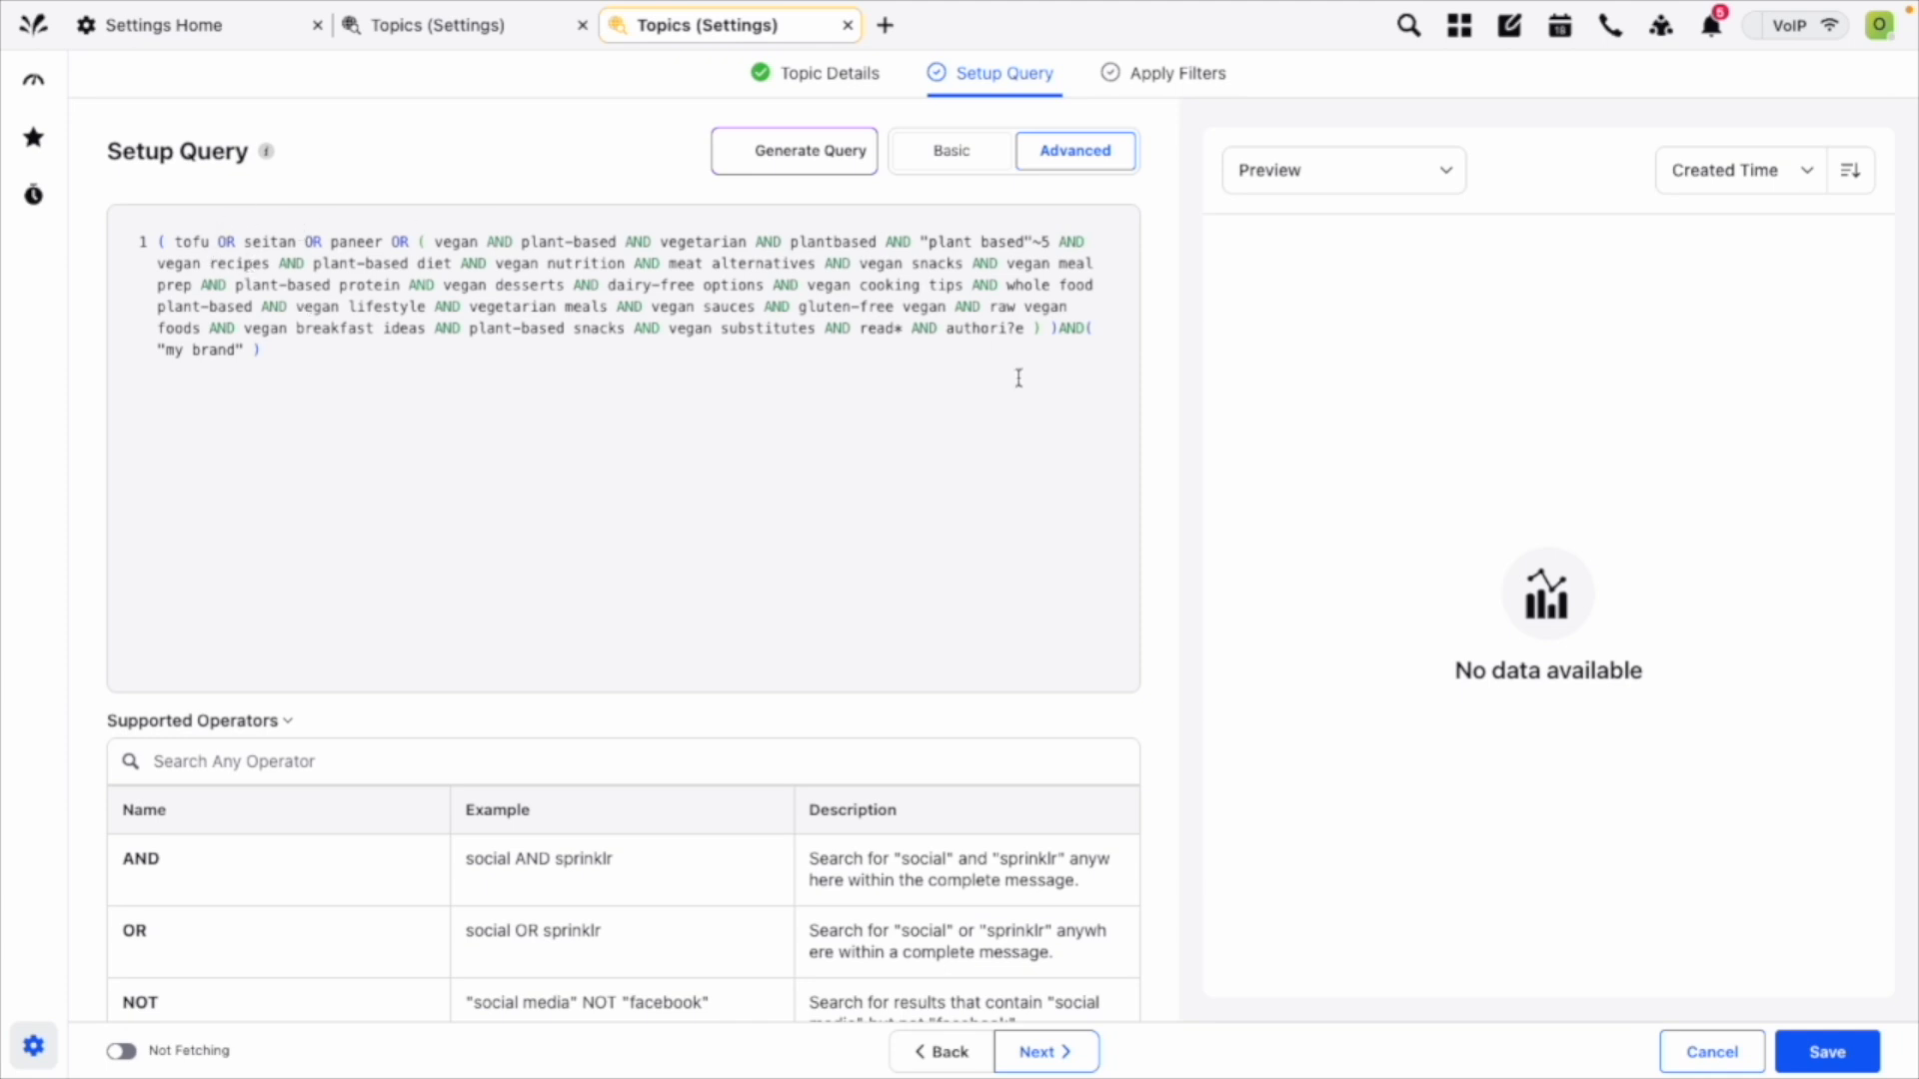
pyautogui.scroll(-10, 496, 903)
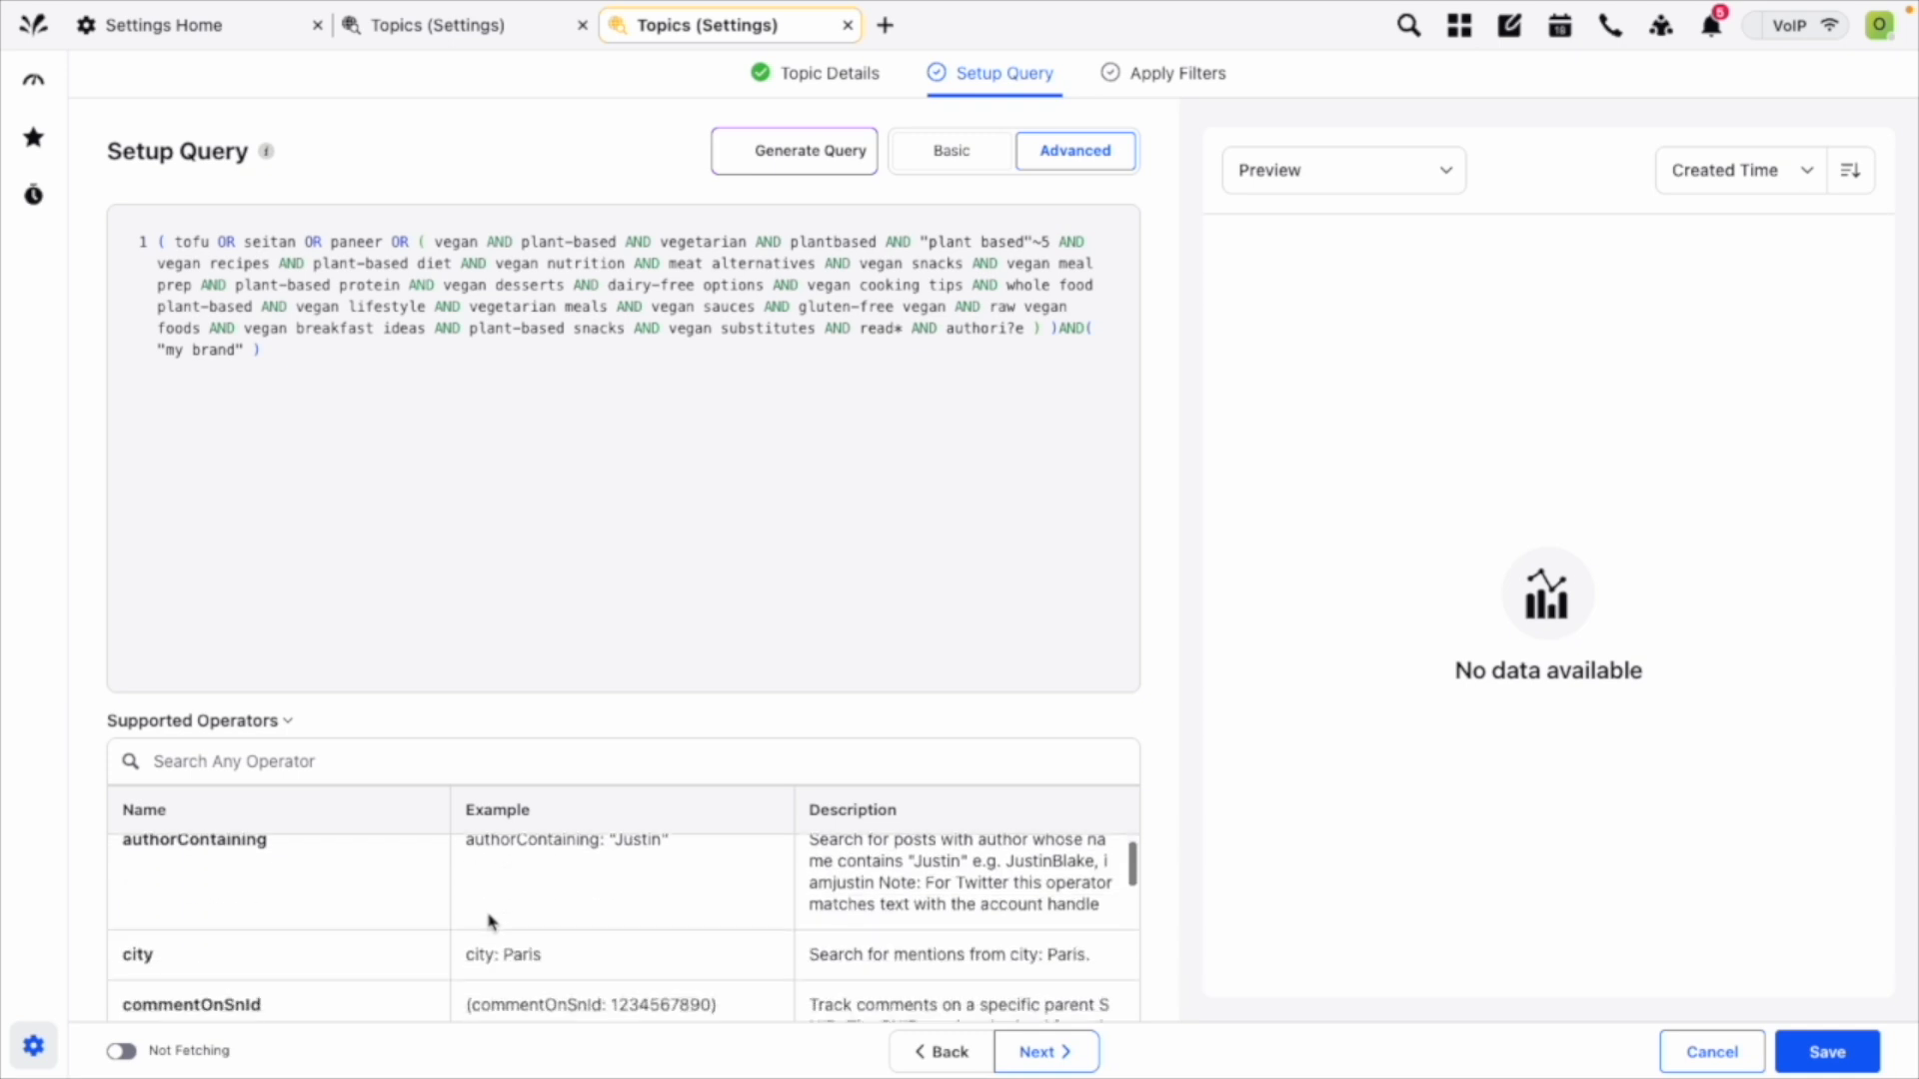
pyautogui.scroll(-5, 1165, 853)
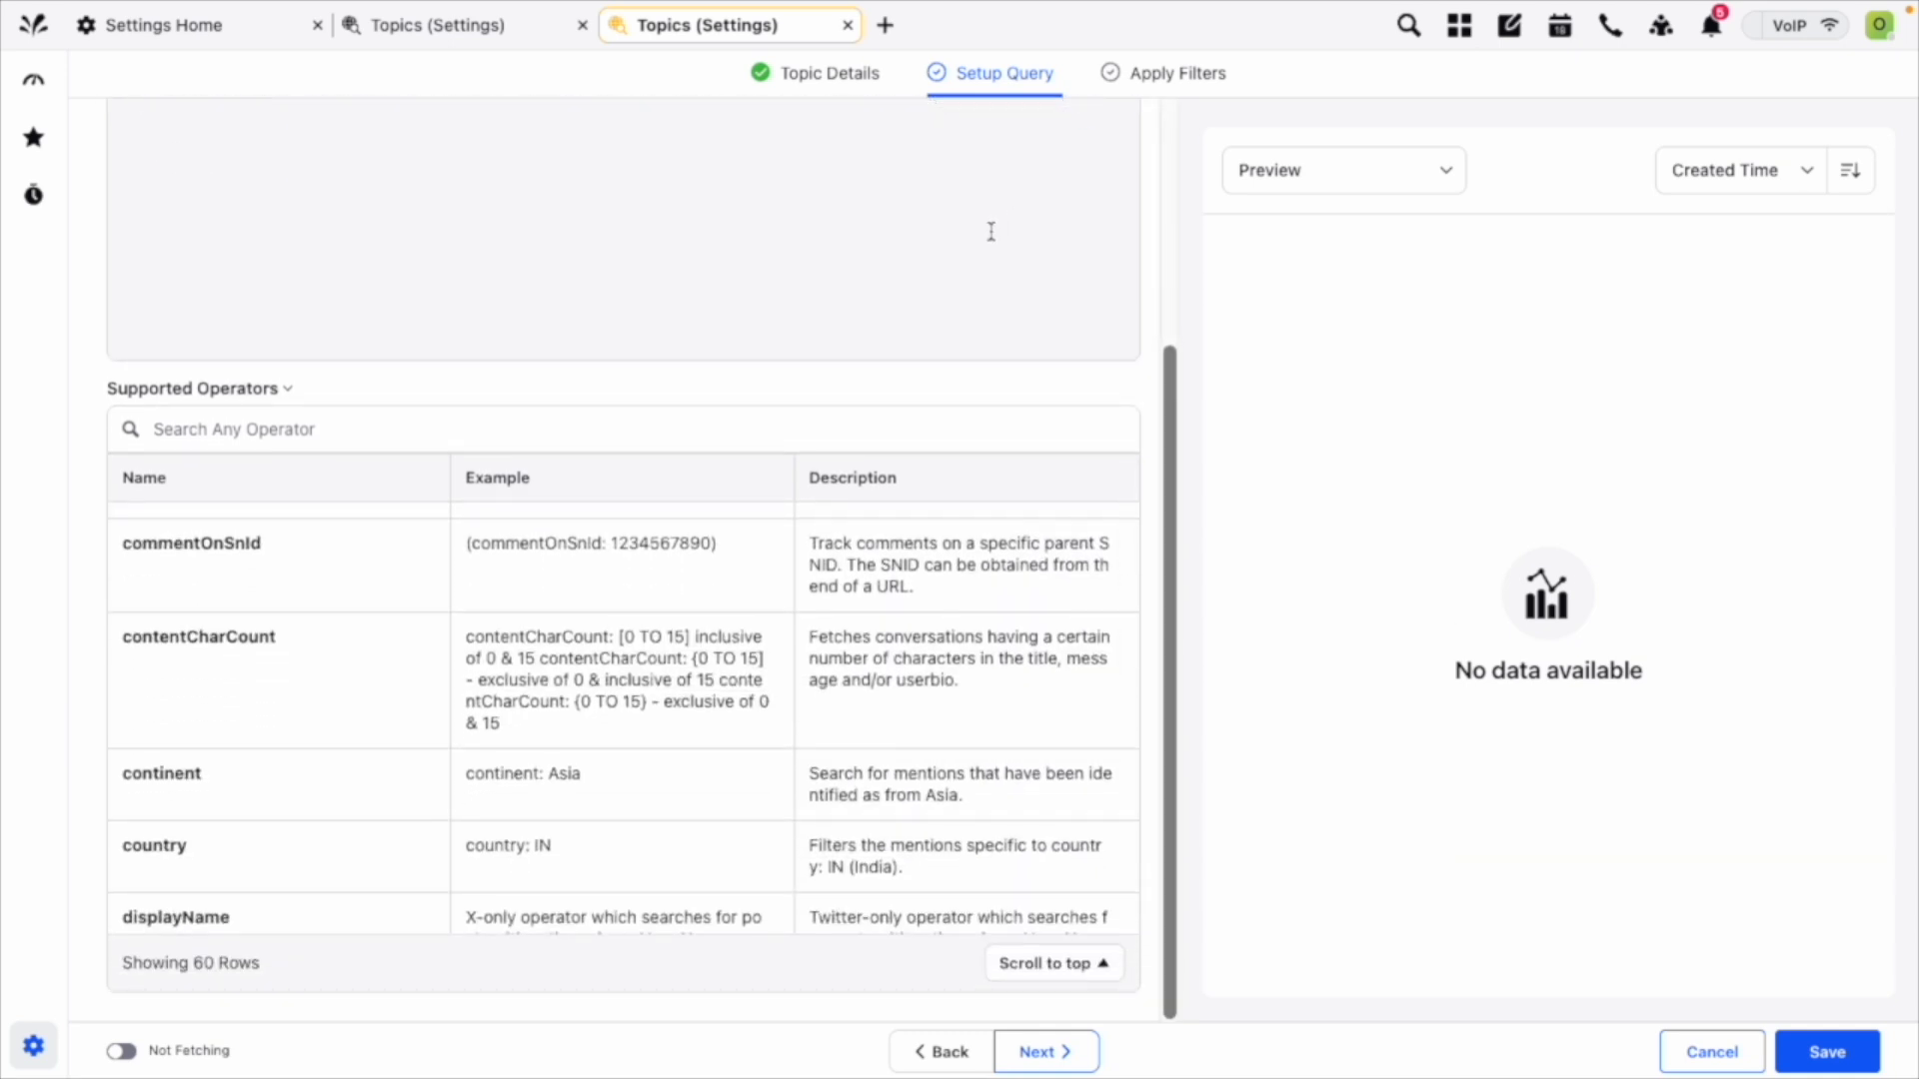
pyautogui.scroll(-2, 999, 789)
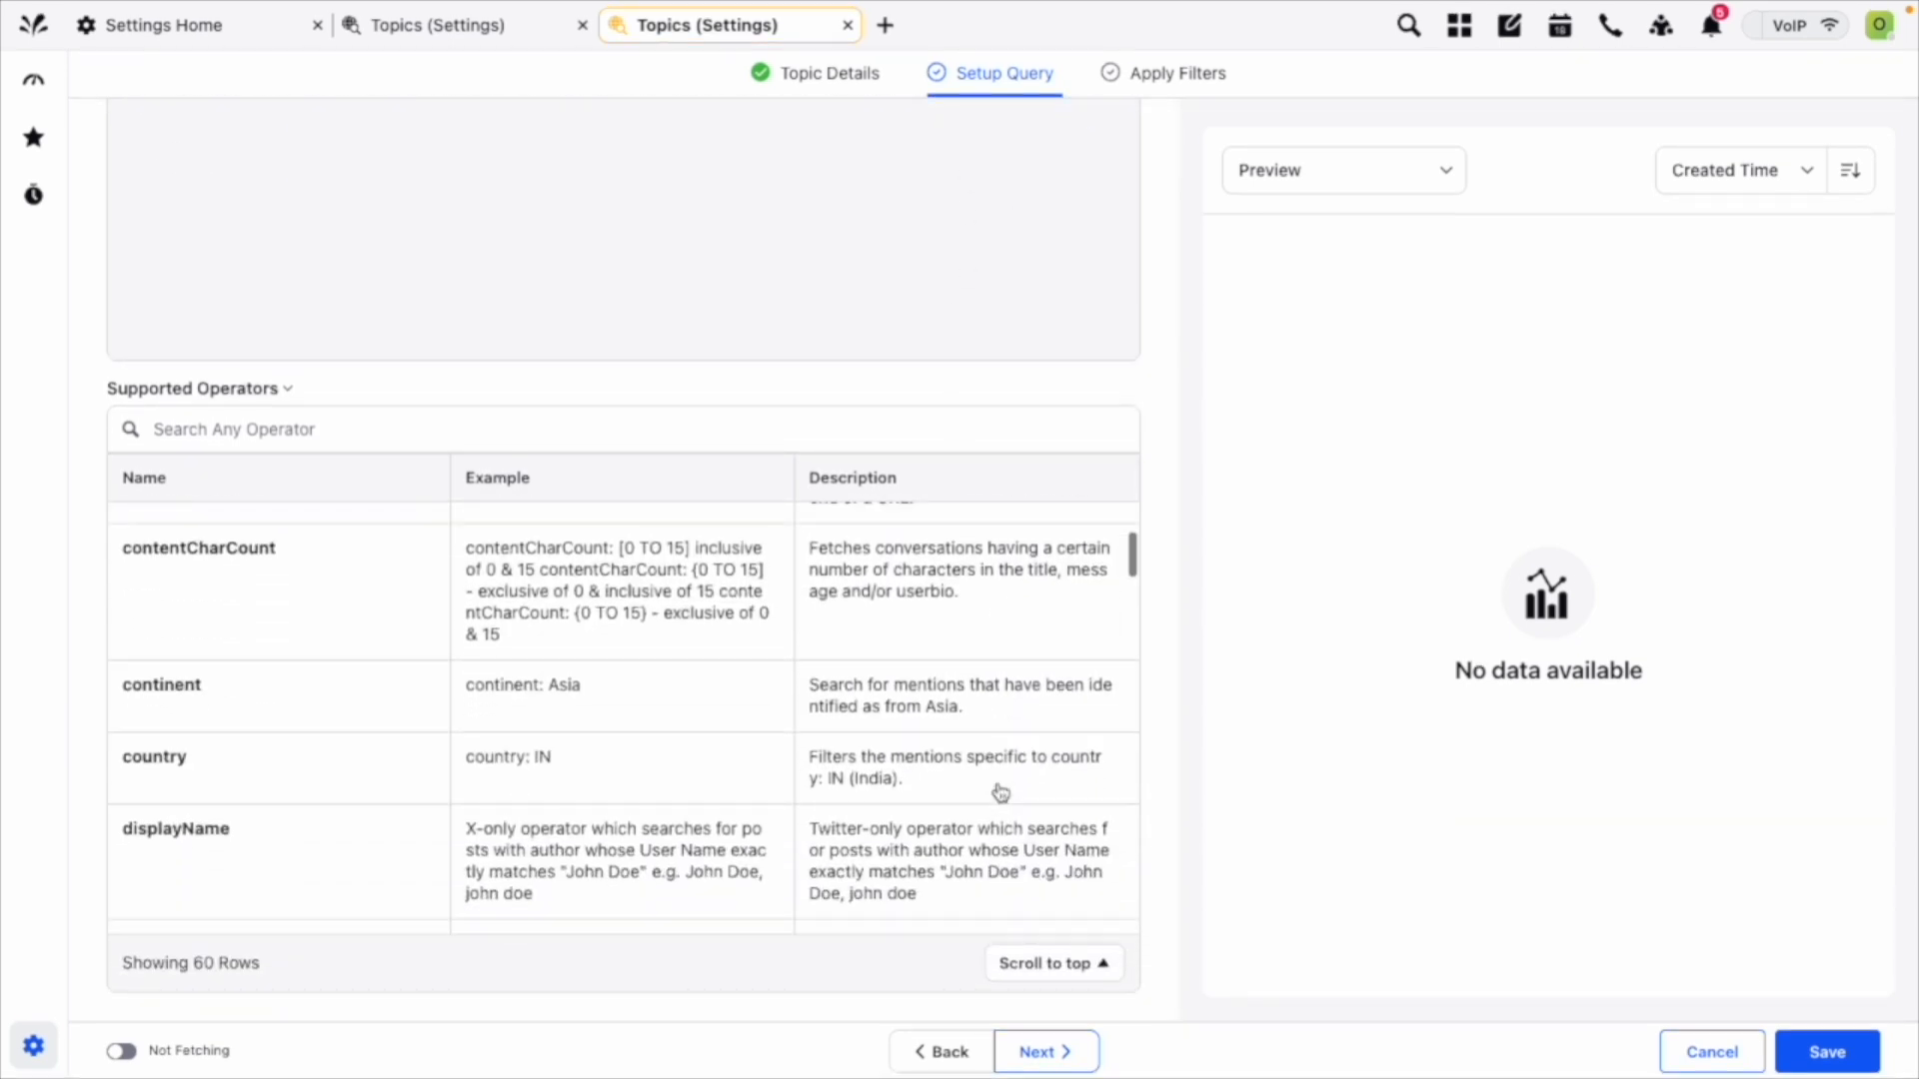
pyautogui.scroll(-10, 373, 805)
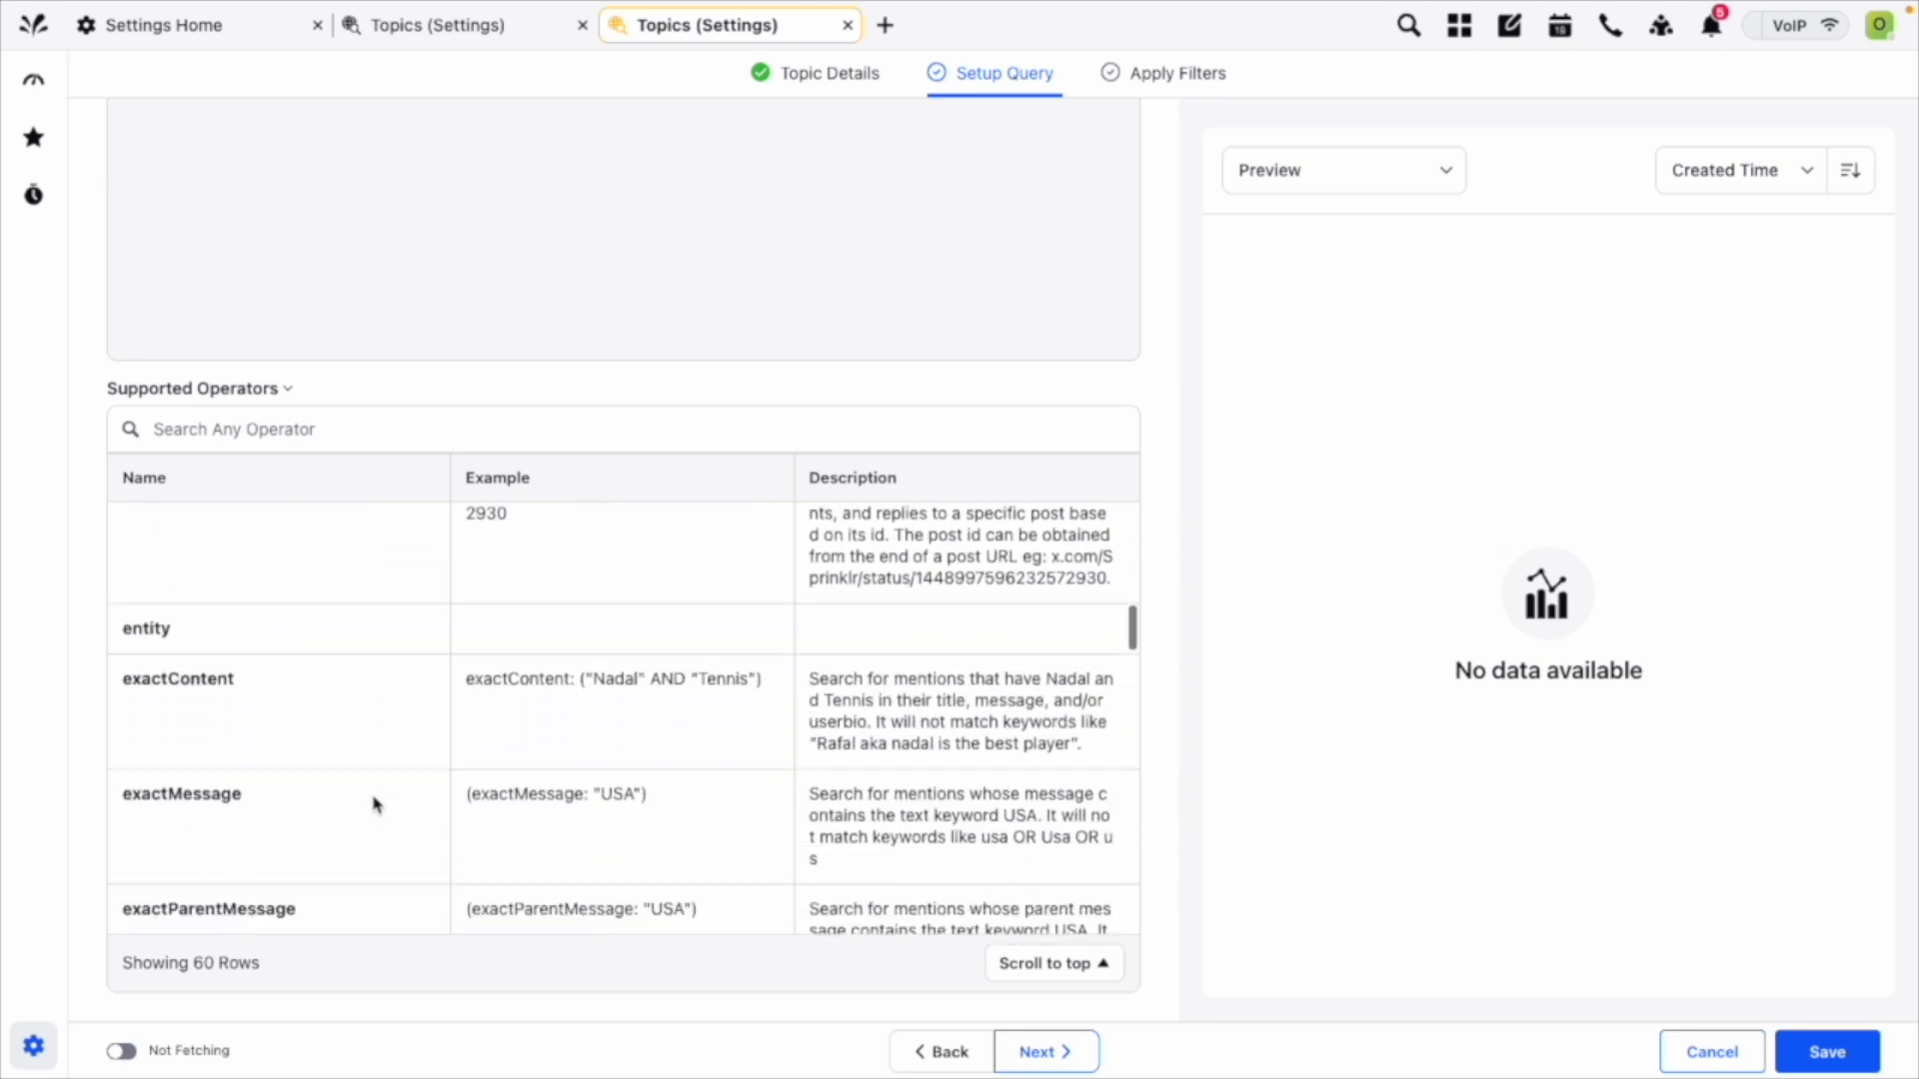
pyautogui.scroll(-12, 375, 810)
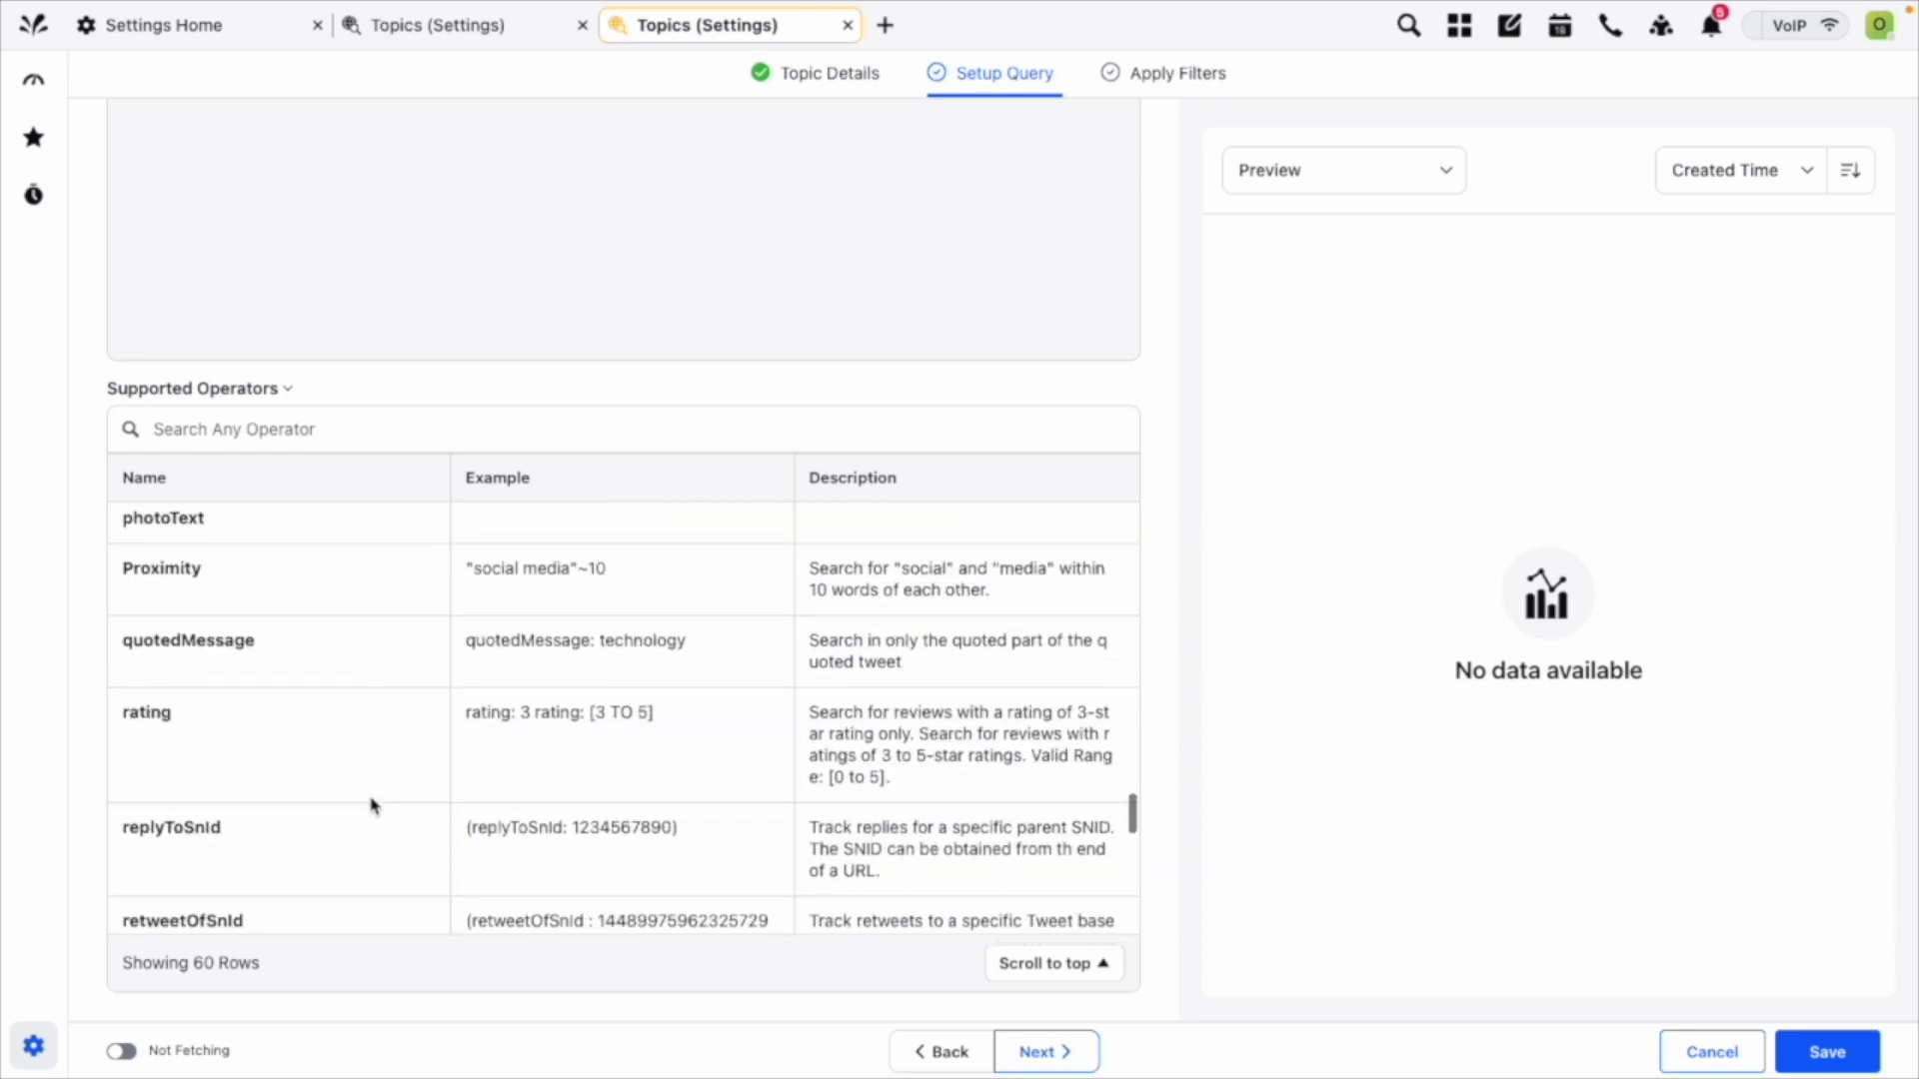
pyautogui.scroll(-8, 380, 819)
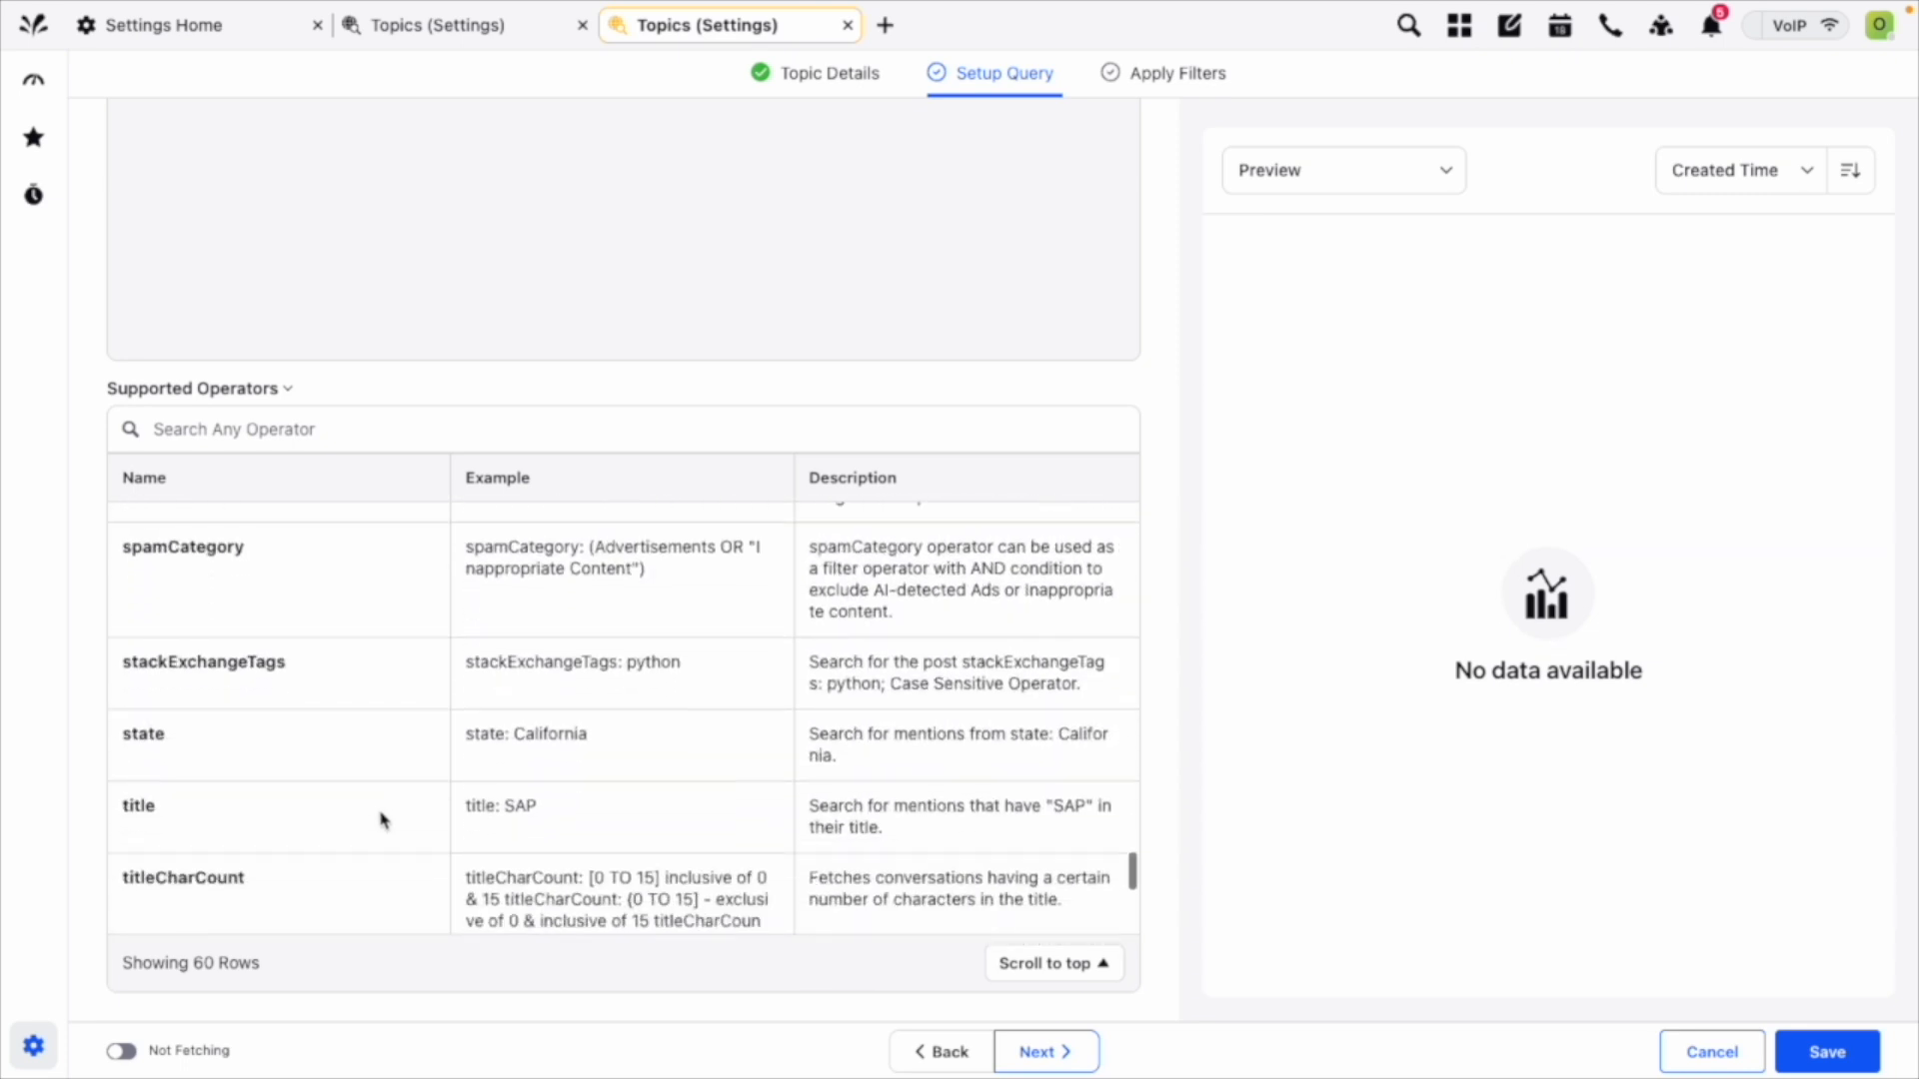
pyautogui.scroll(20, 383, 820)
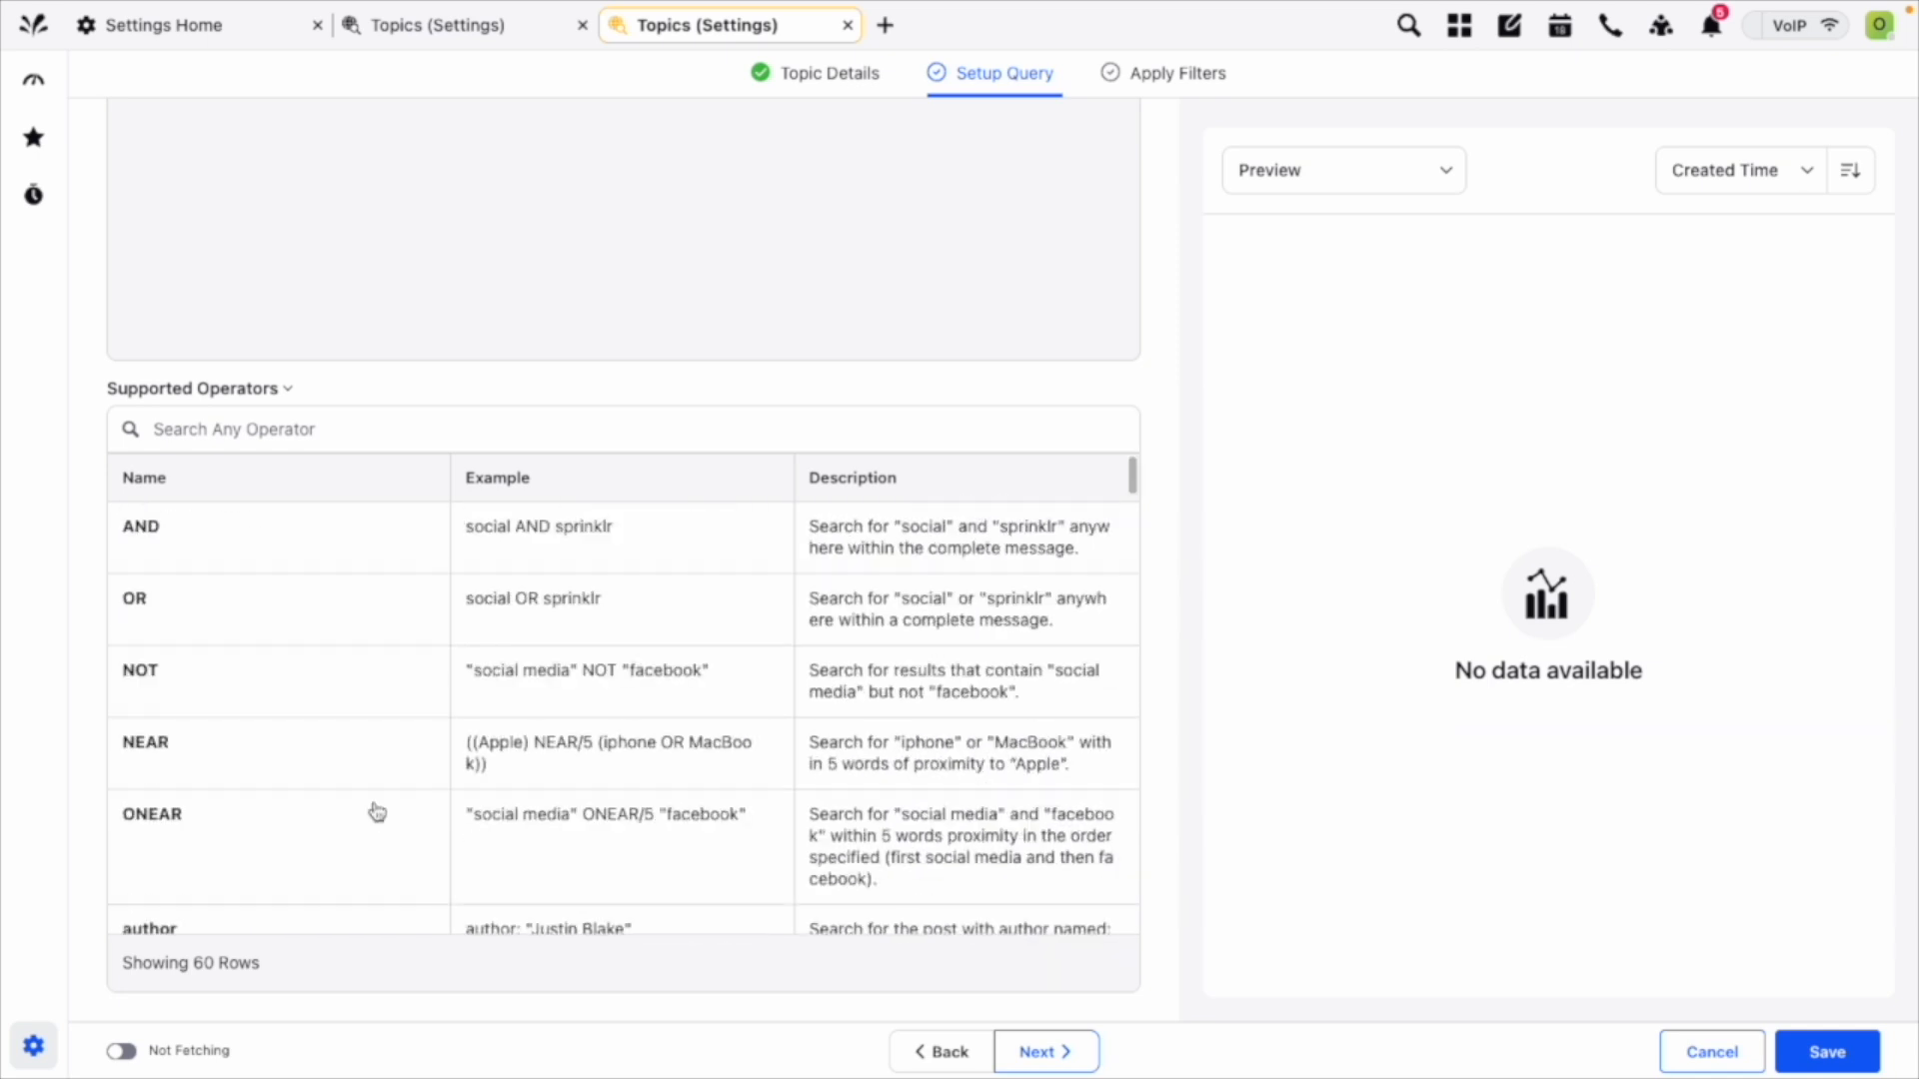
pyautogui.scroll(5, 377, 811)
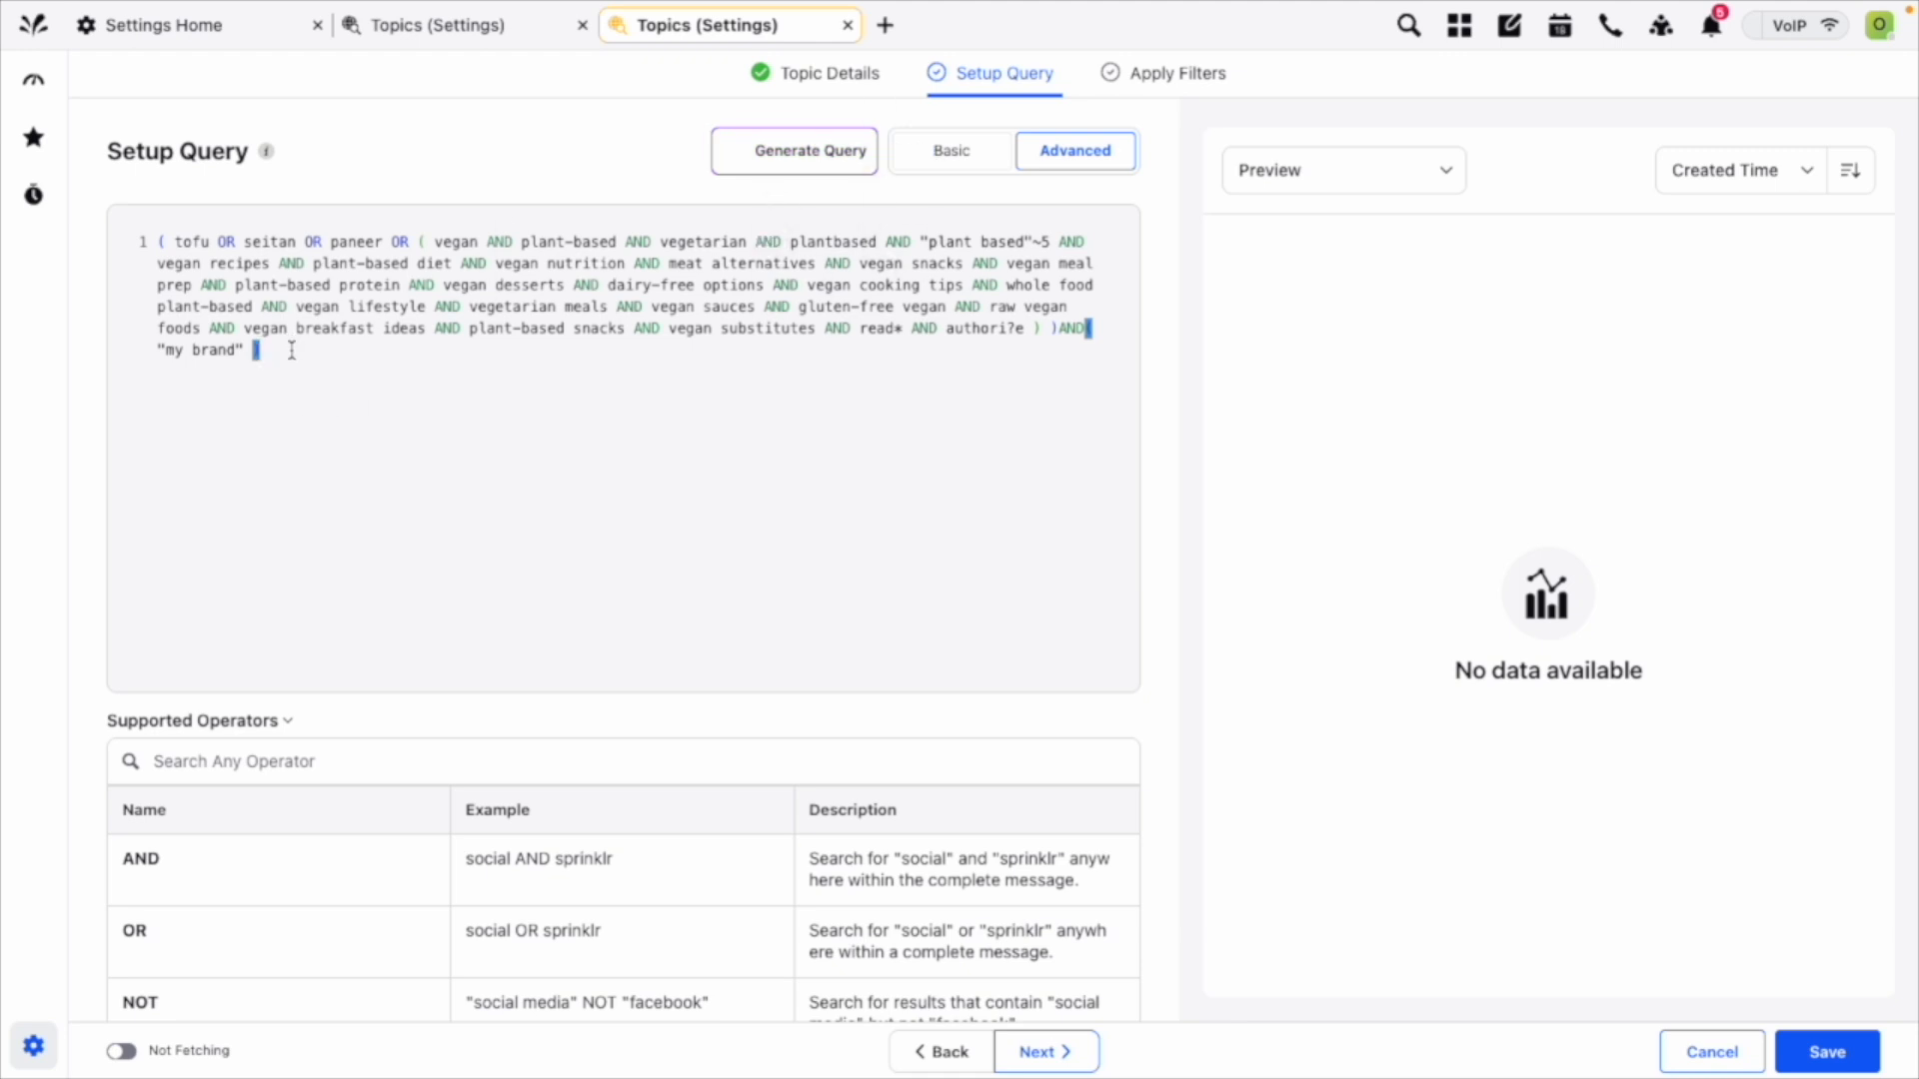
# Clear the advanced query and generate an AI brand query for "louvre" with the products/services "art, culture, museum".
pyautogui.moveTo(292, 350); pyautogui.dragTo(141, 229)
pyautogui.press('BackSpace')
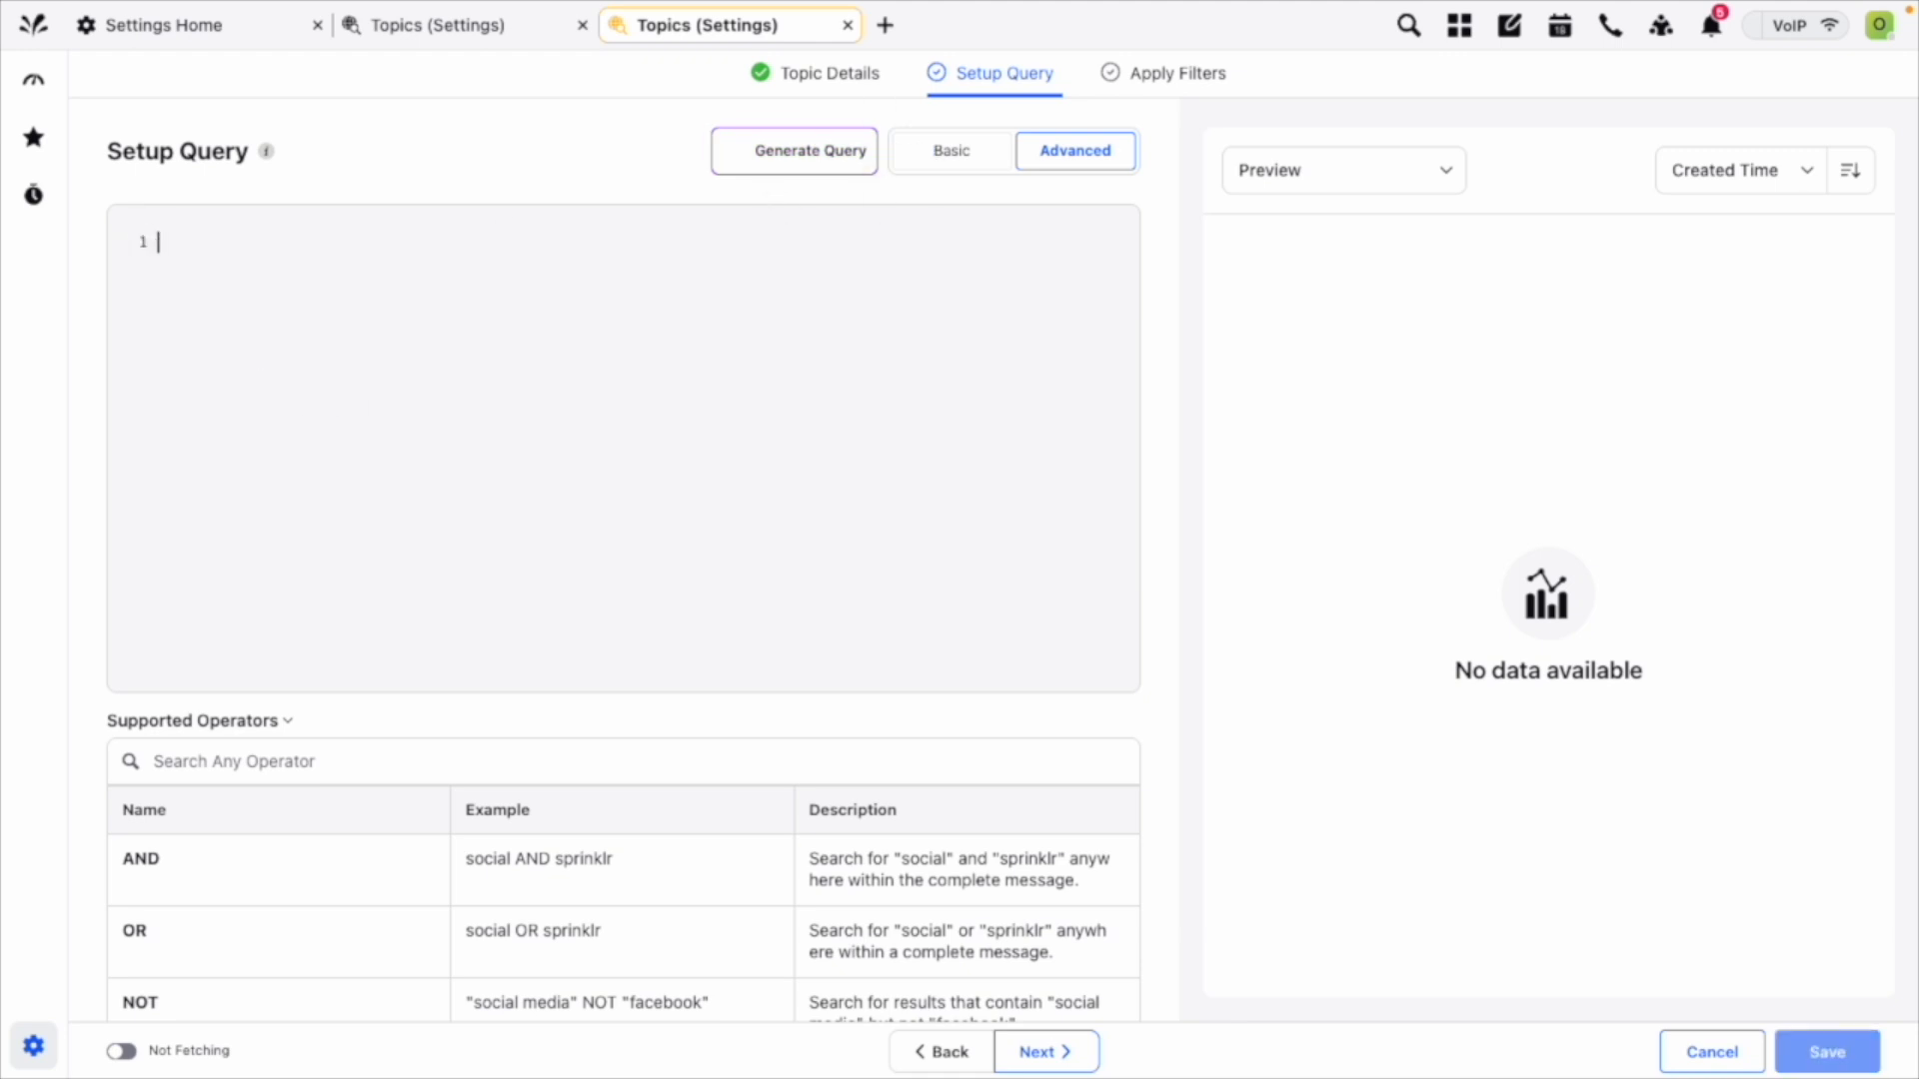
pyautogui.click(795, 150)
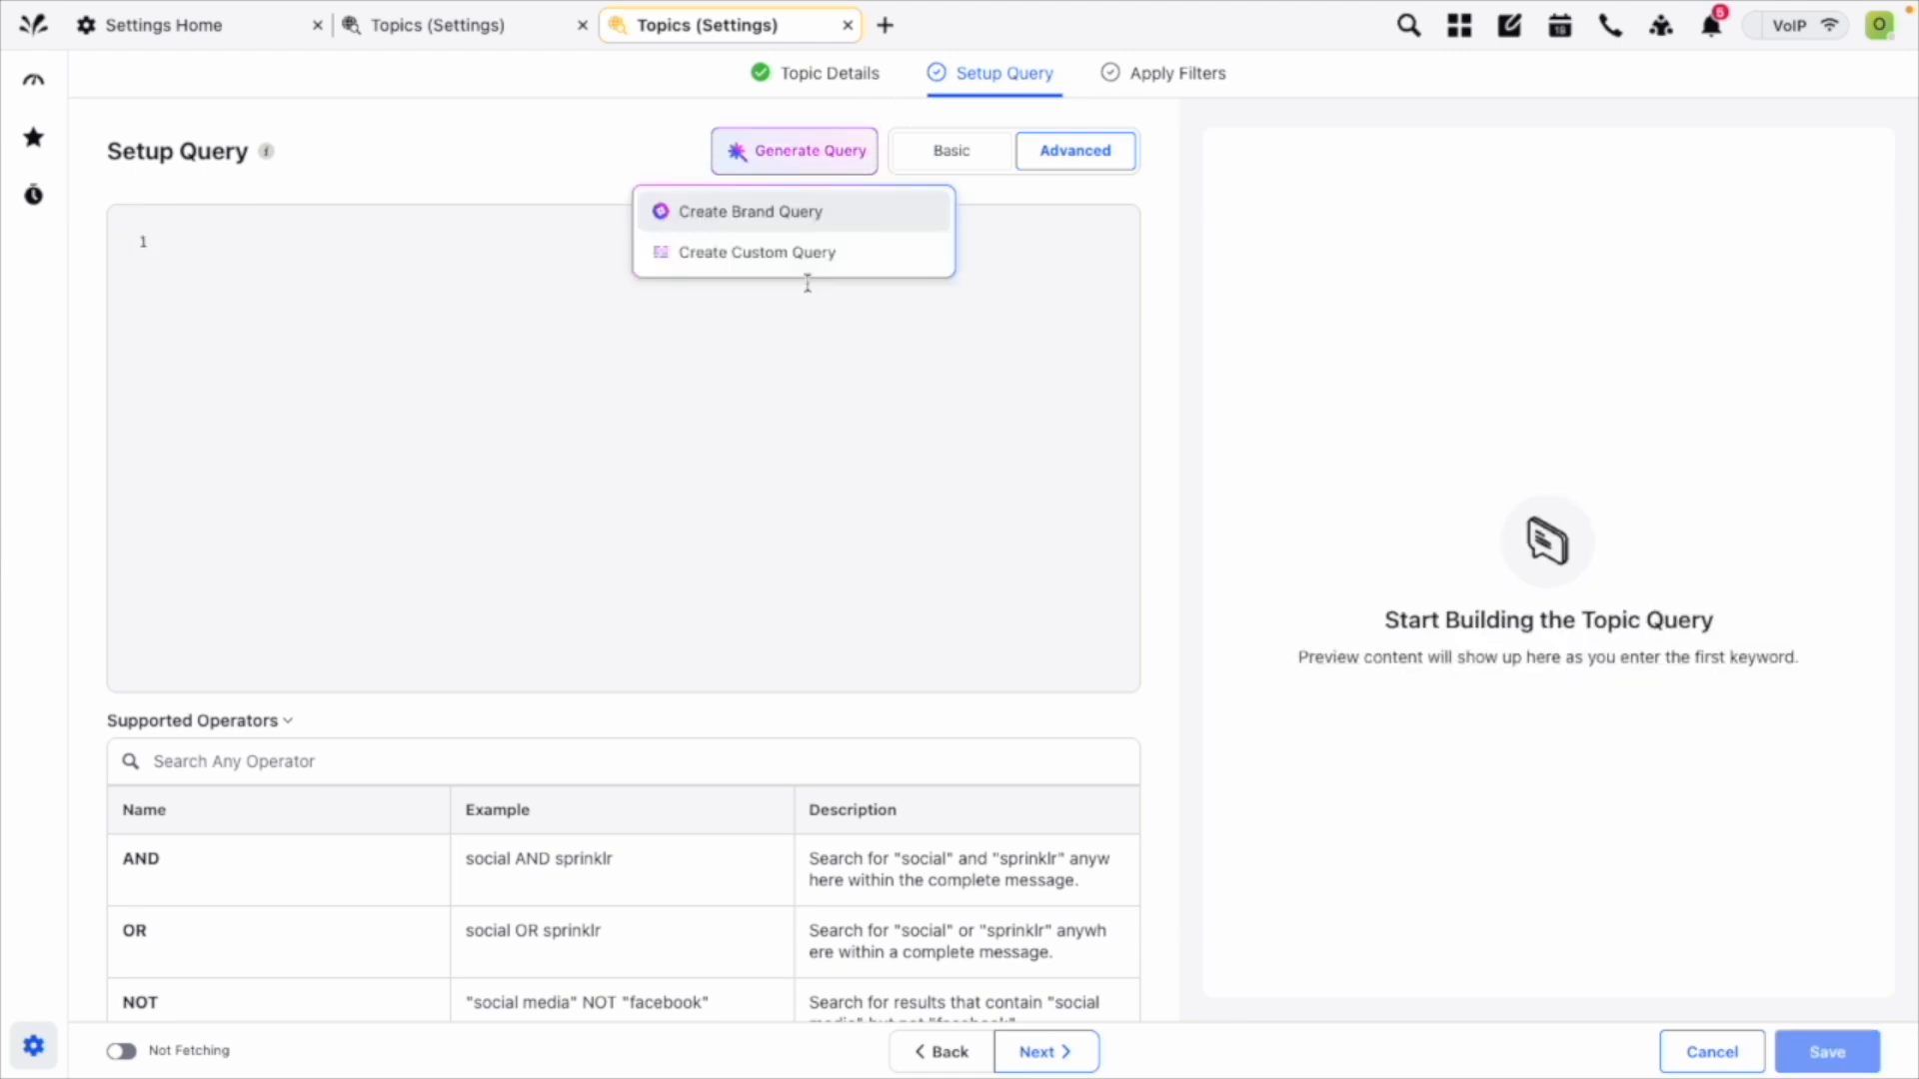
pyautogui.click(776, 211)
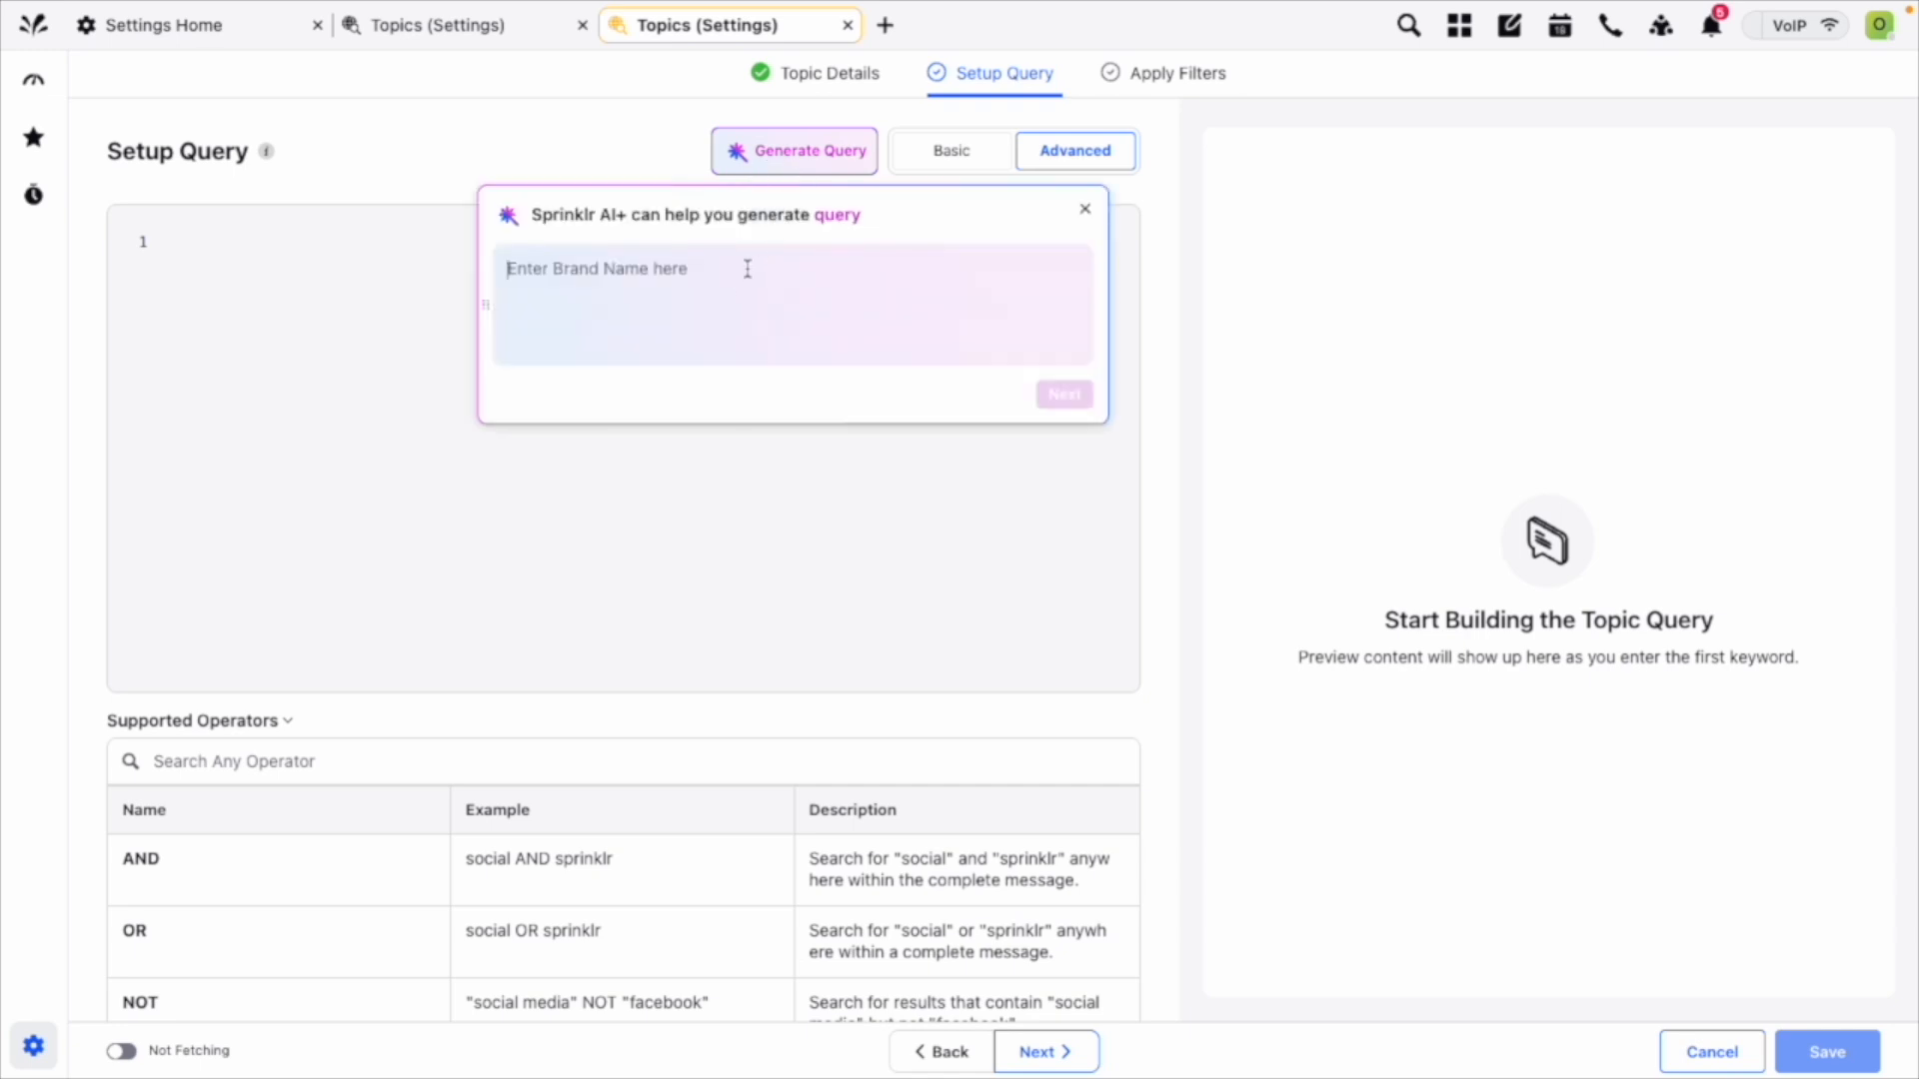
pyautogui.write('louvre')
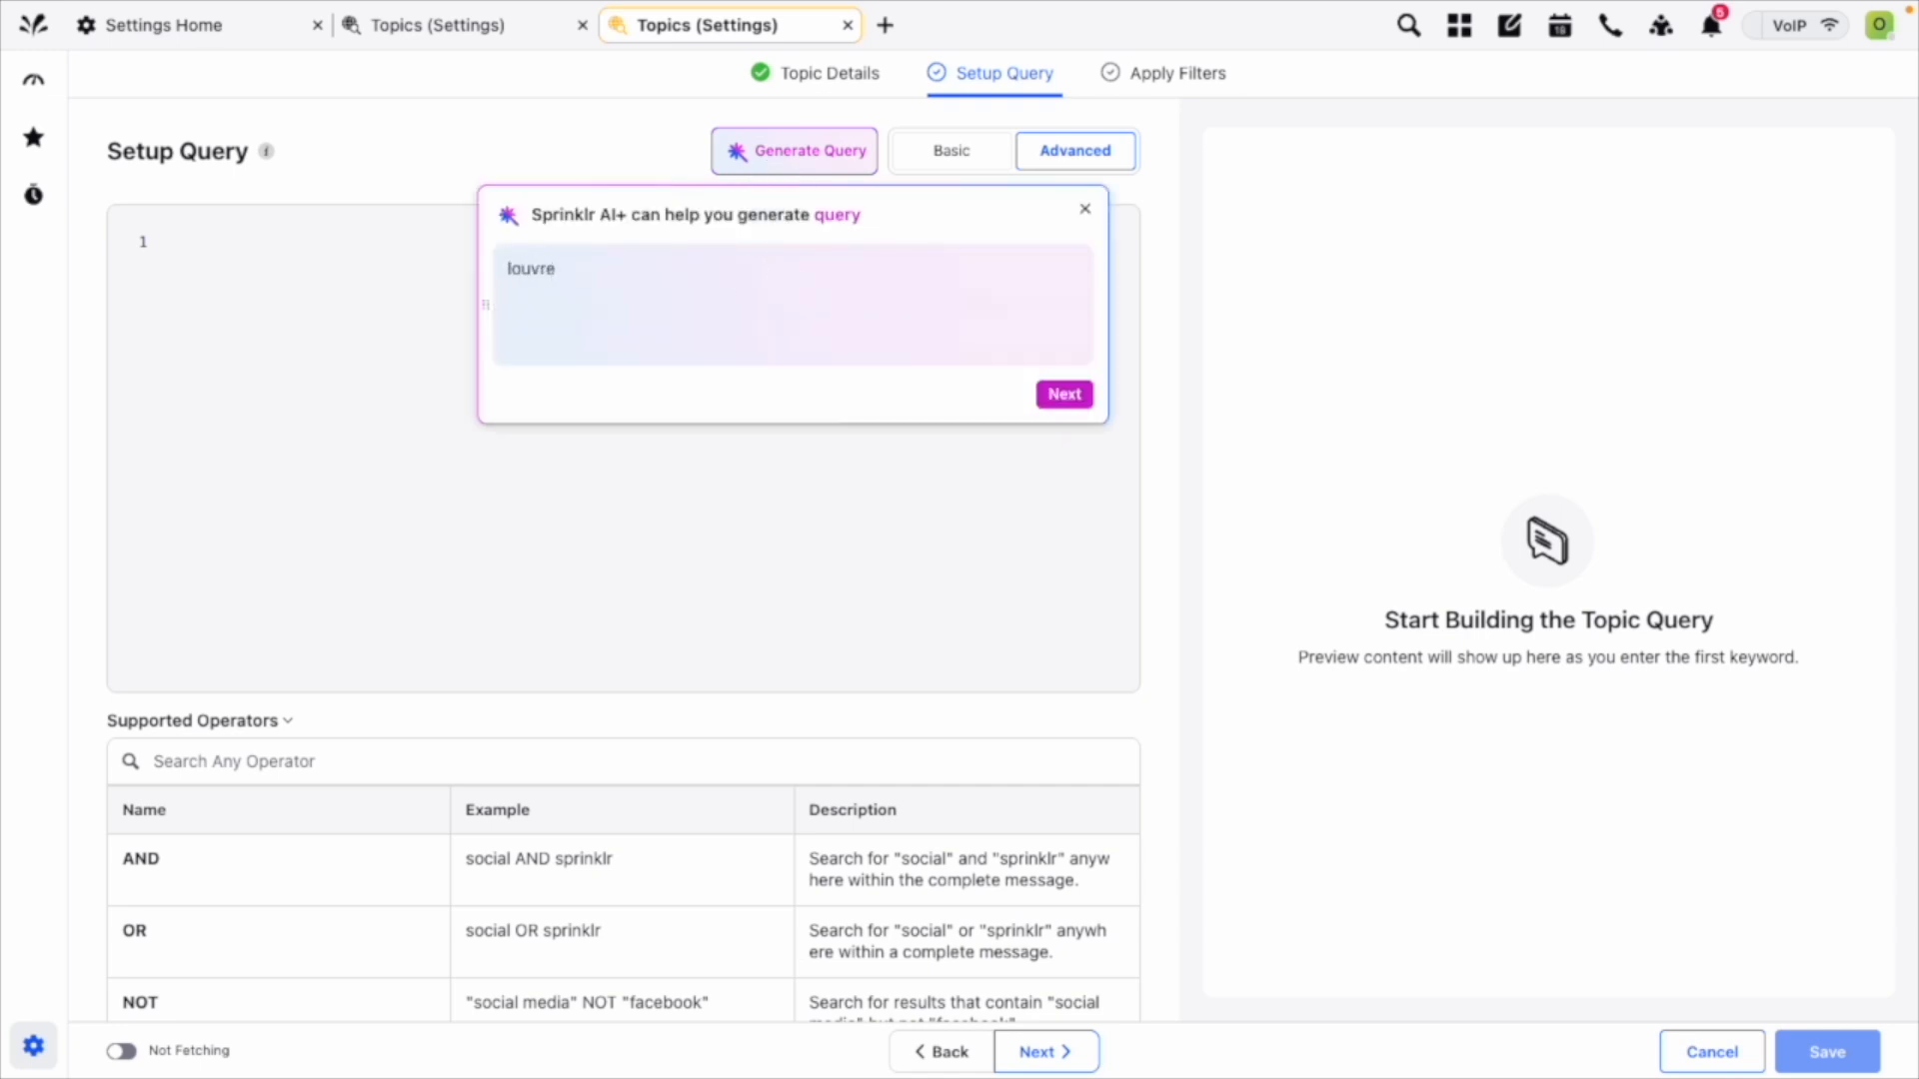
pyautogui.click(1065, 393)
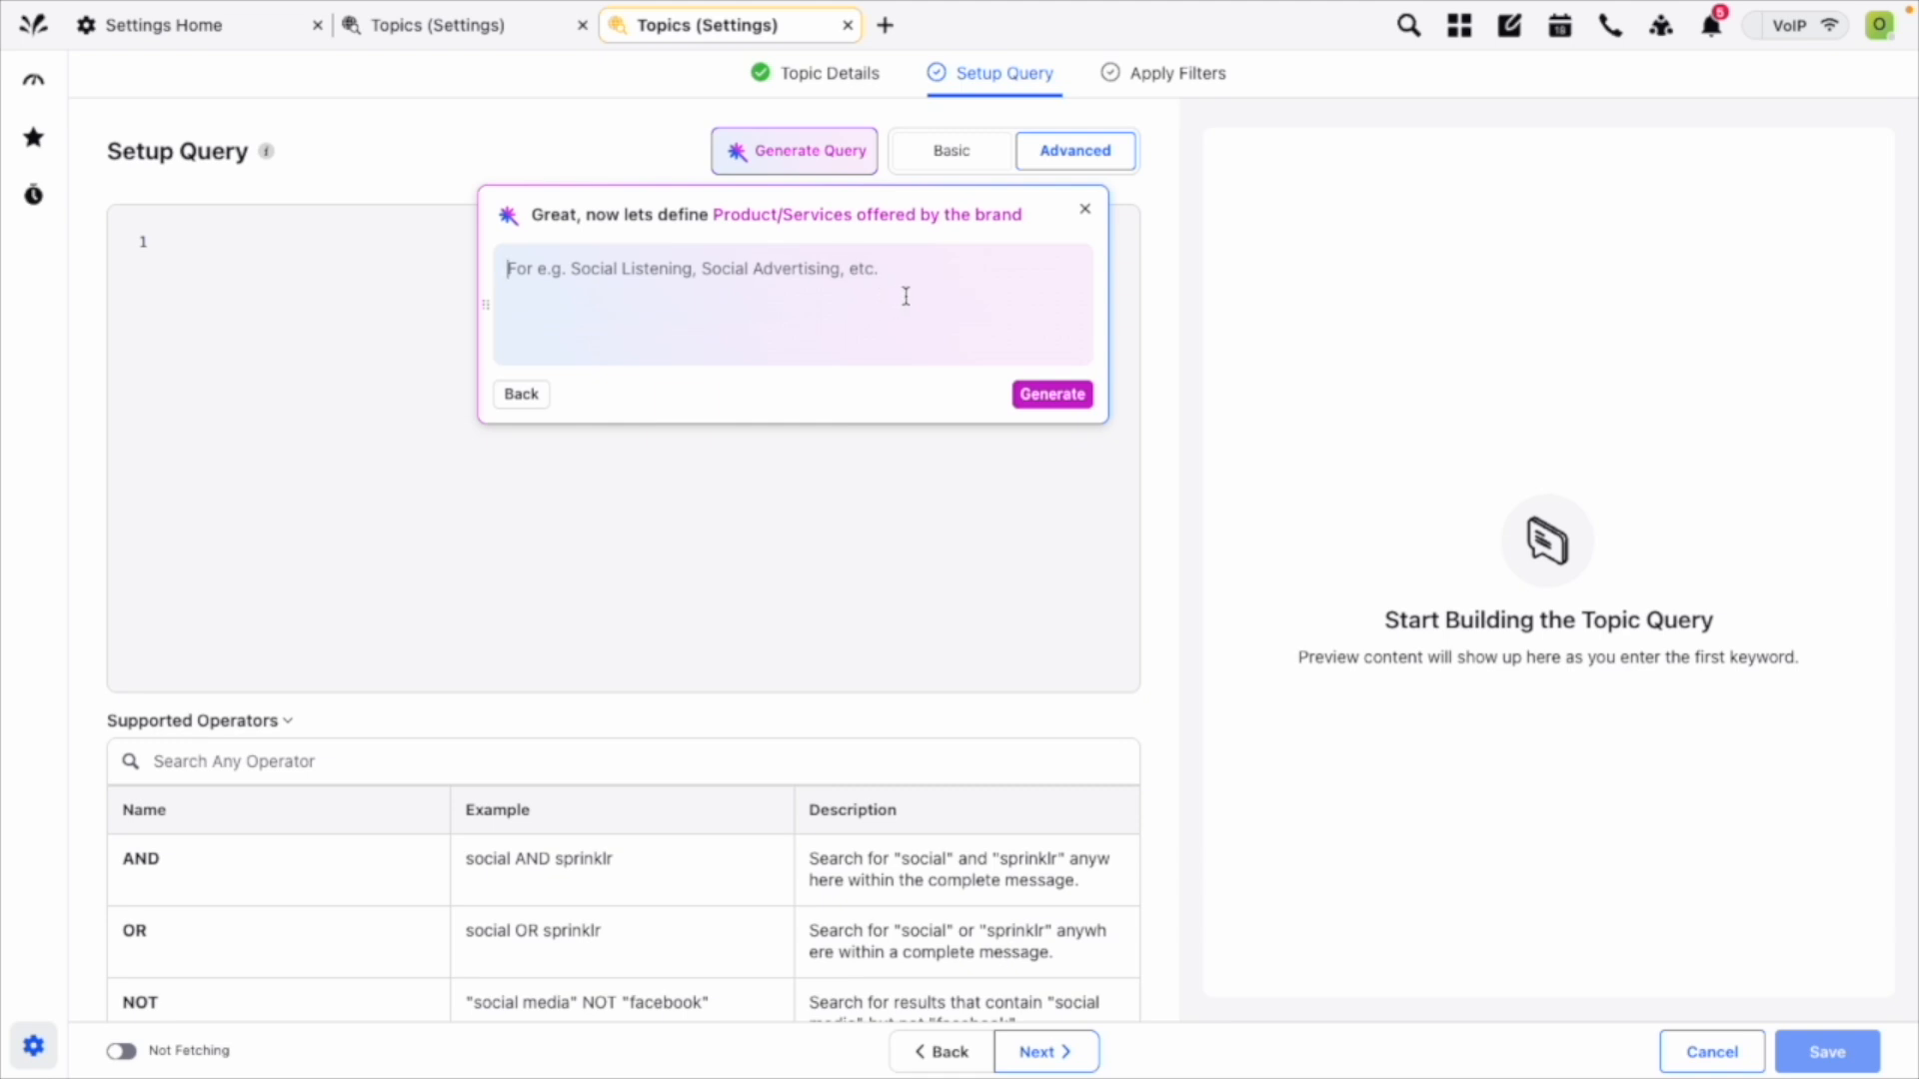
pyautogui.write('art, culture, museum')
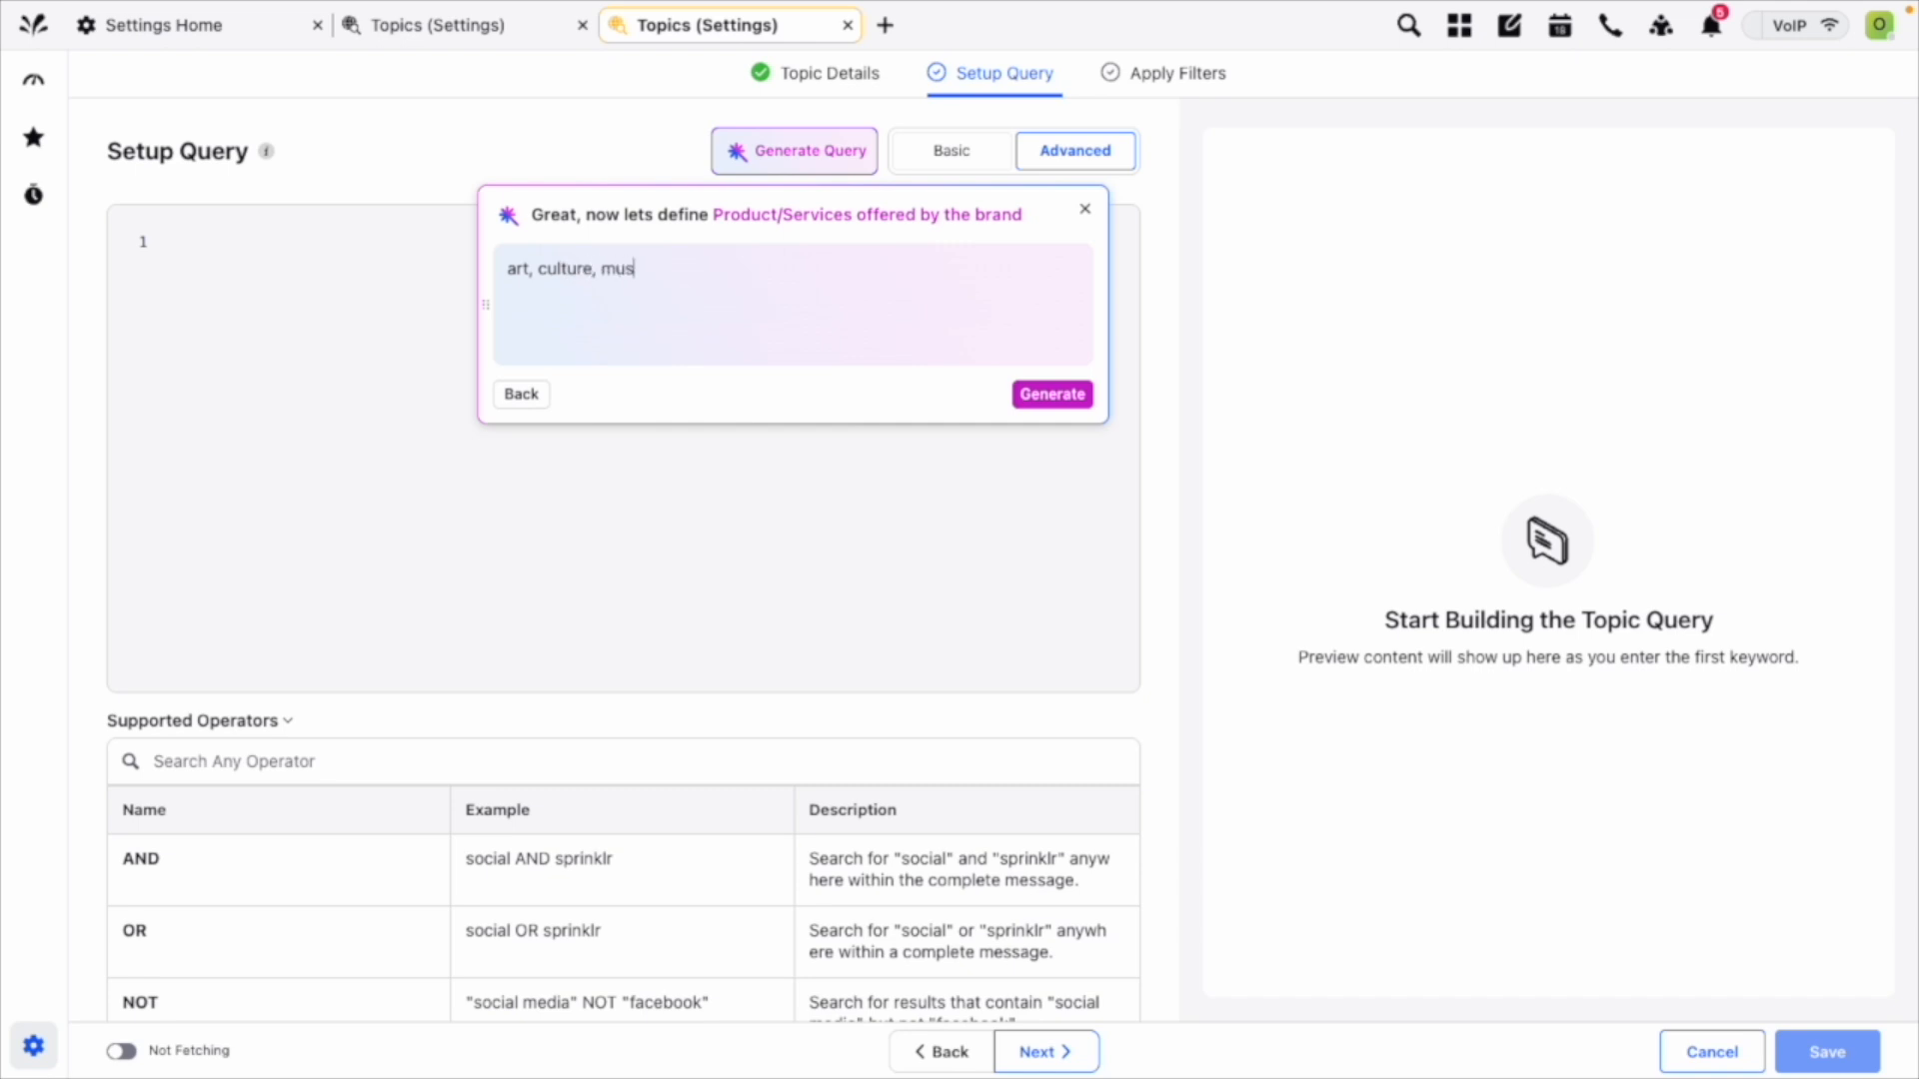
pyautogui.click(1069, 394)
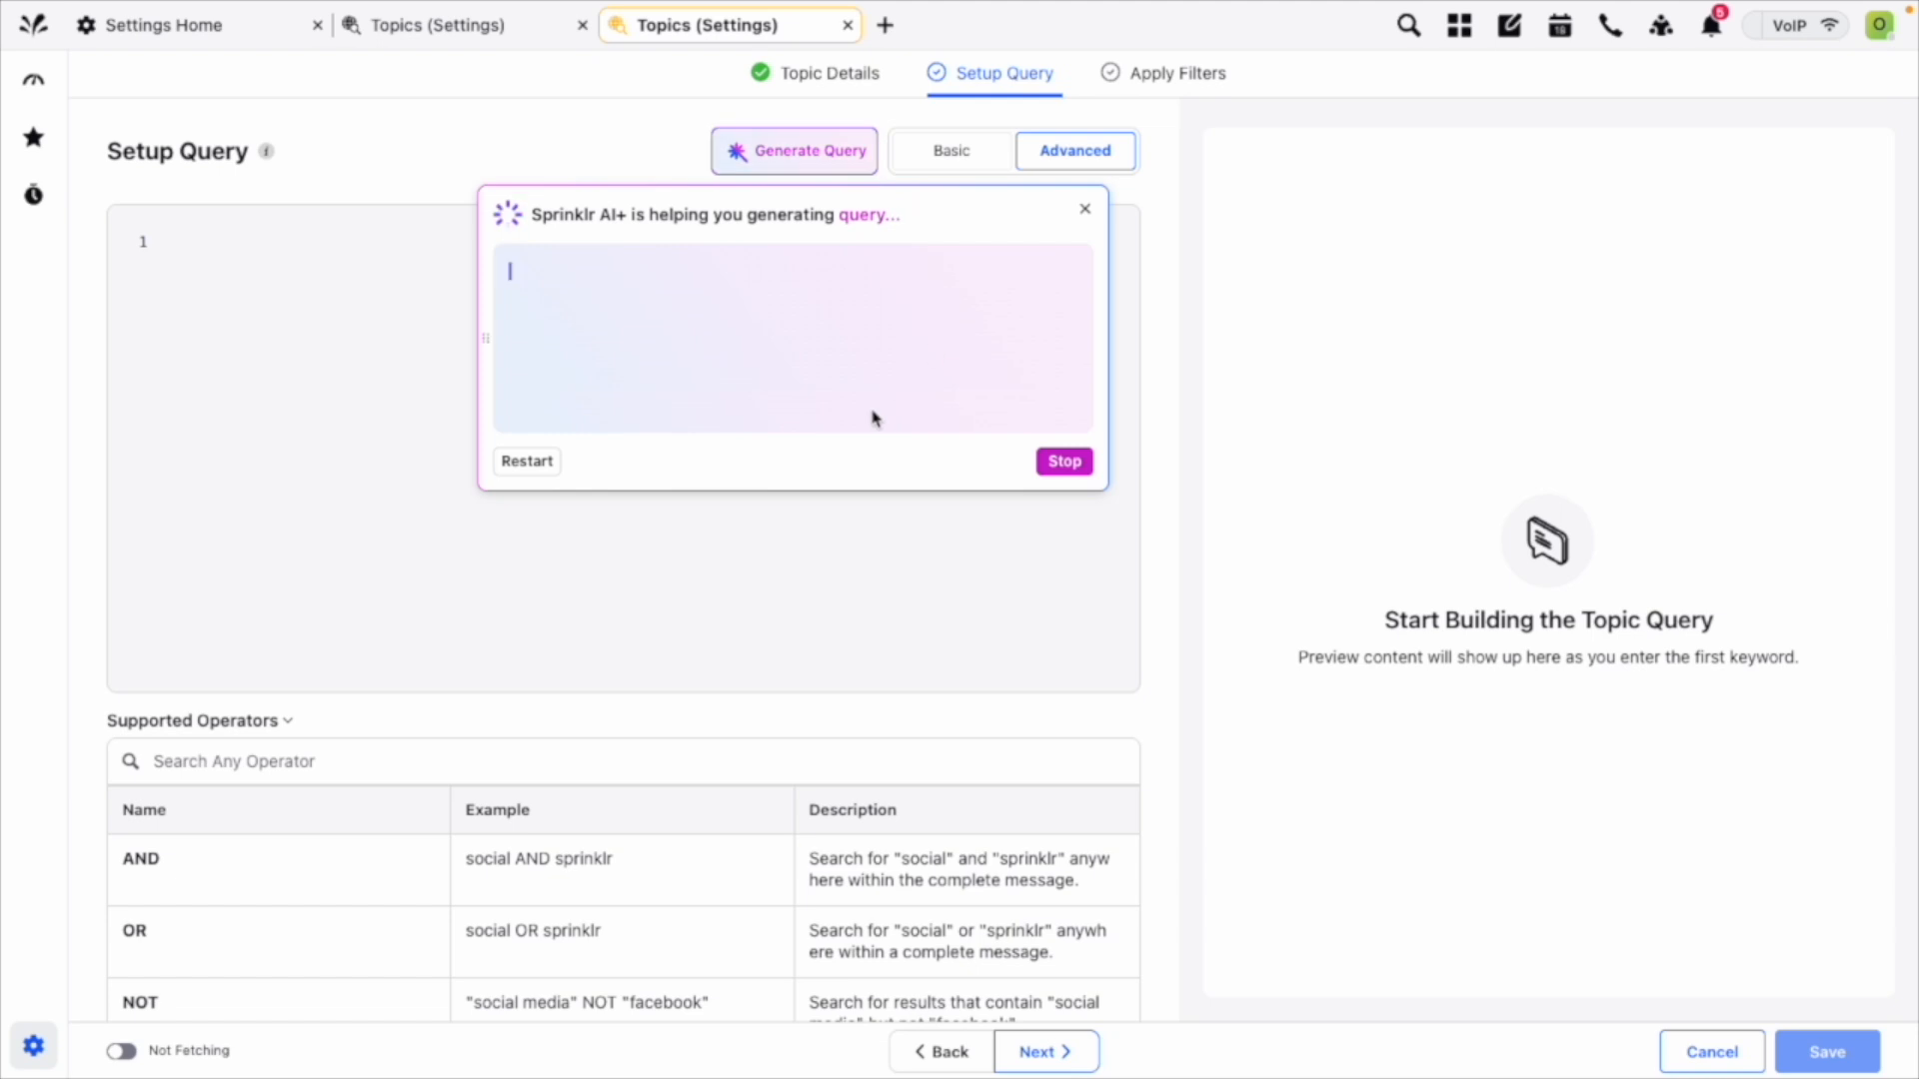
# Copy the generated Louvre query into the advanced editor, and discard it by returning to the basic query setup.
pyautogui.click(1062, 460)
pyautogui.click(265, 300)
pyautogui.hotkey('ctrl', 'v')
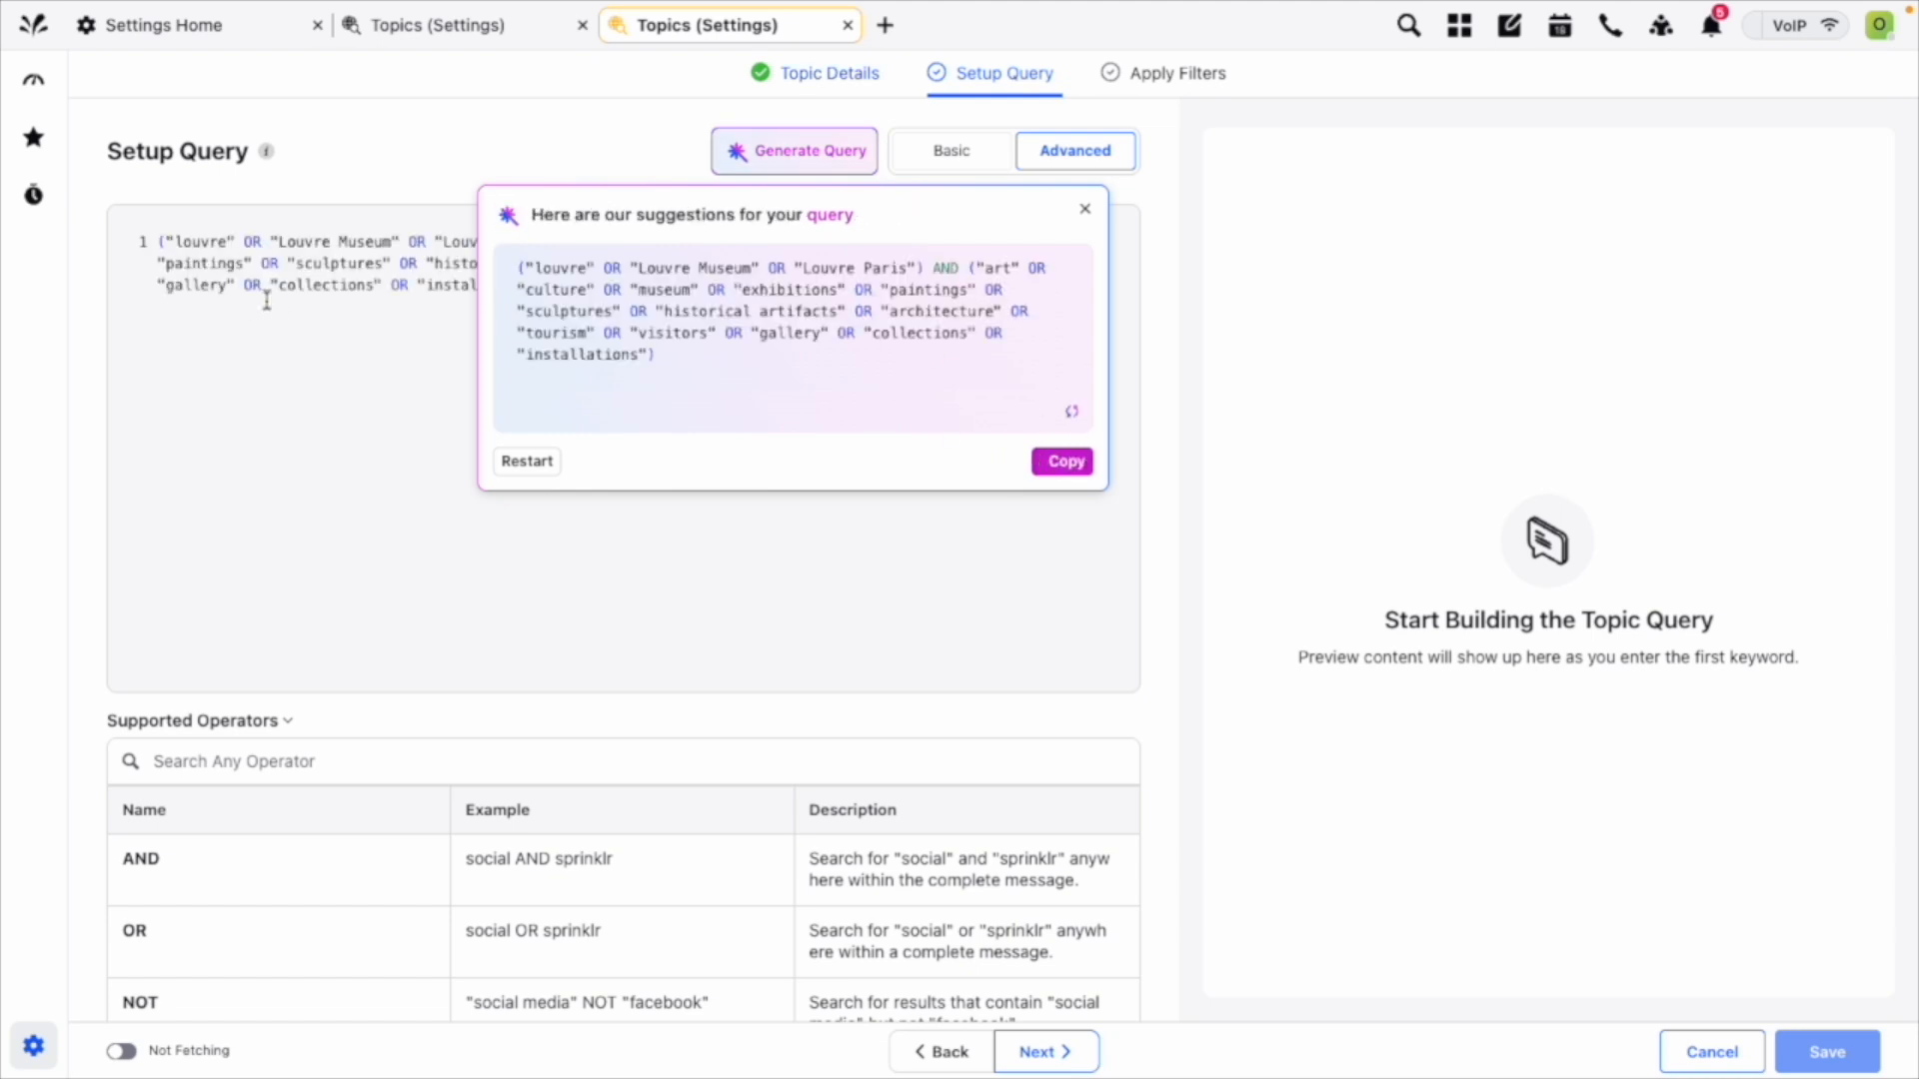
pyautogui.click(1083, 208)
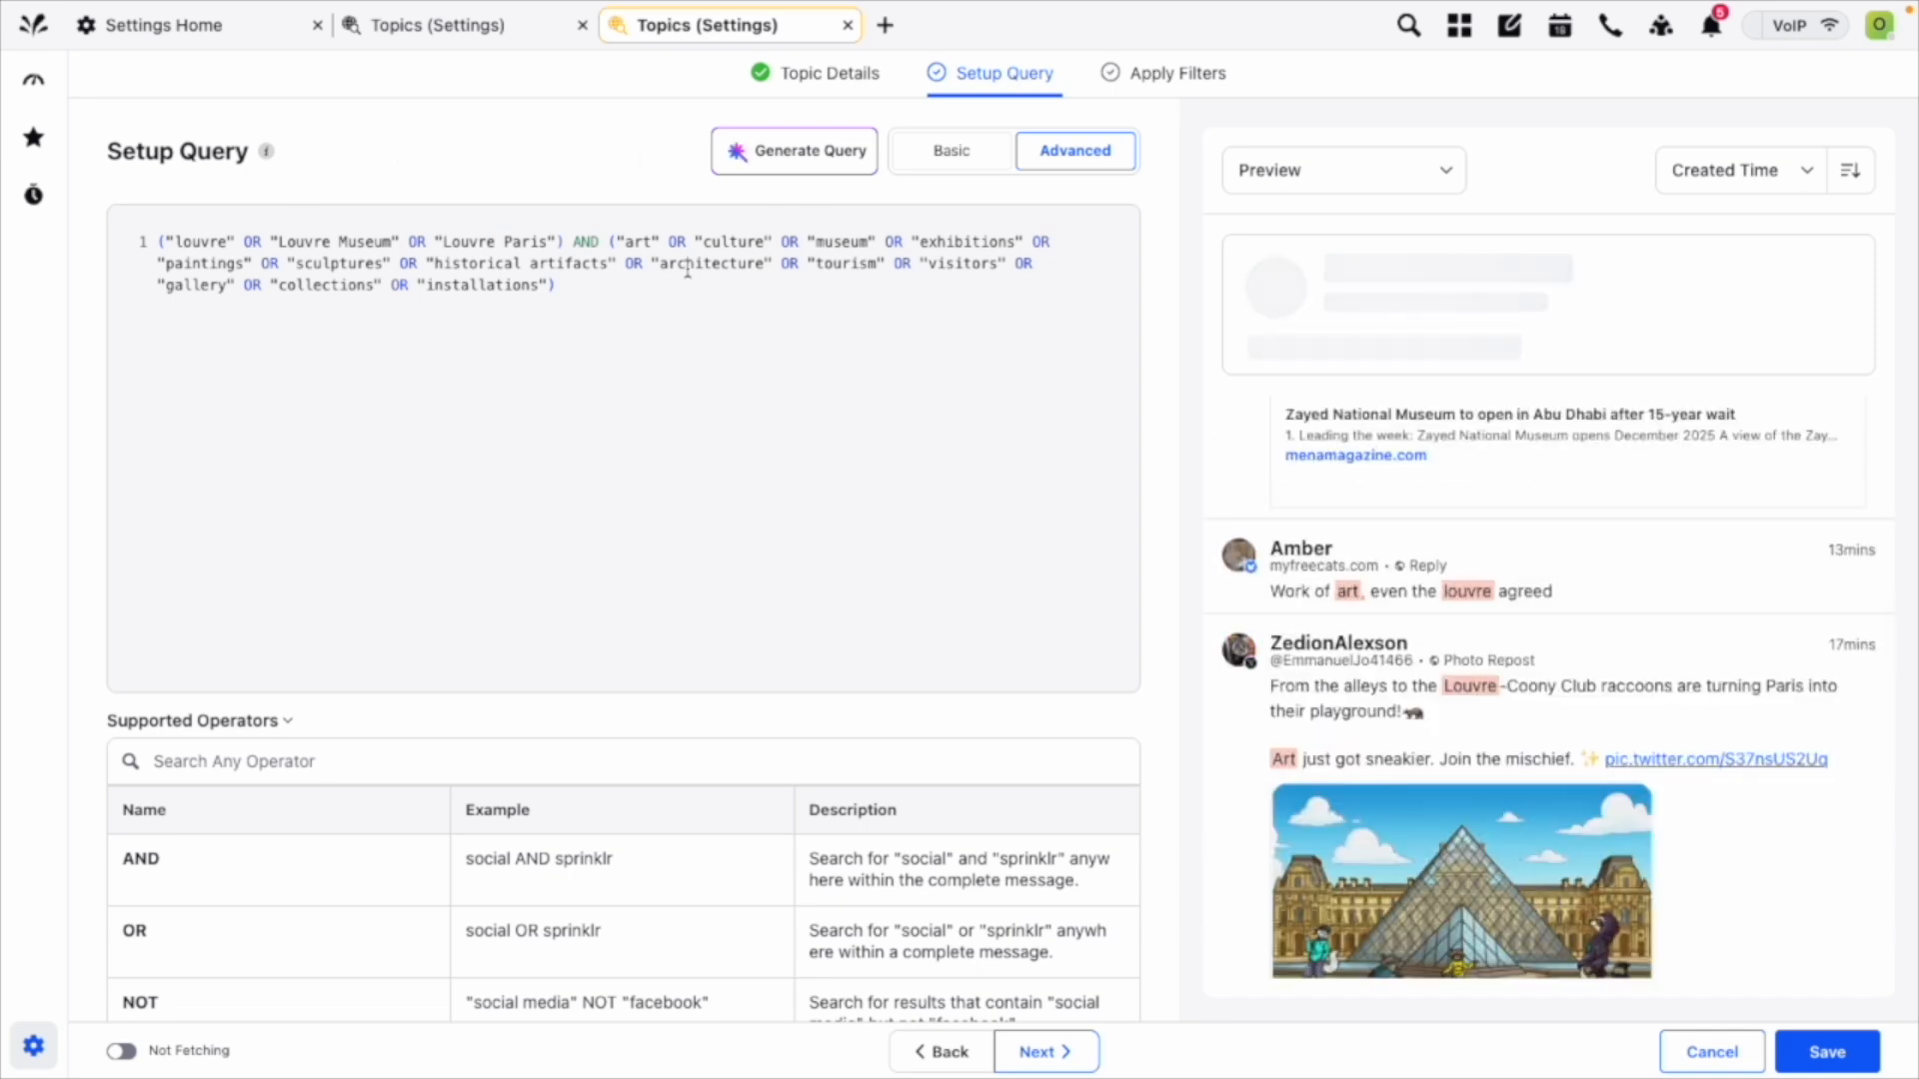
pyautogui.doubleClick(483, 285)
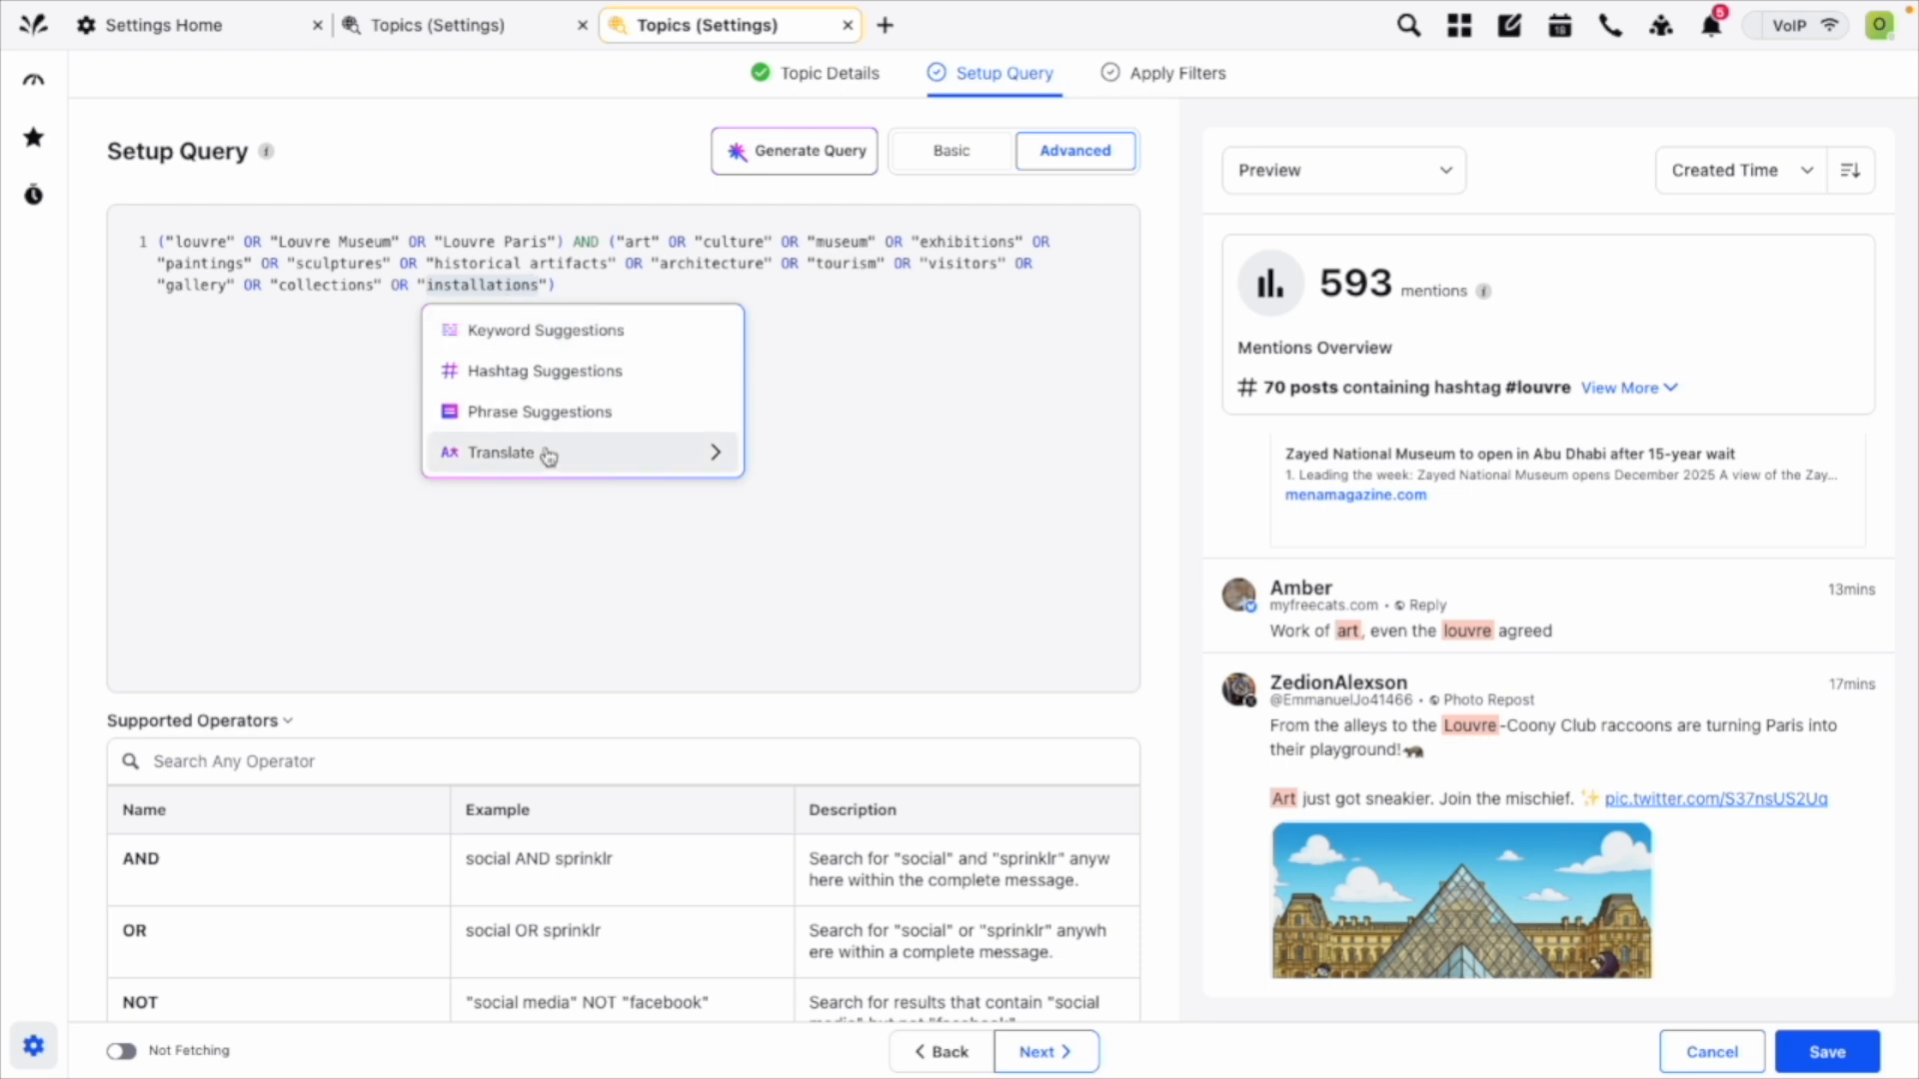
pyautogui.click(947, 152)
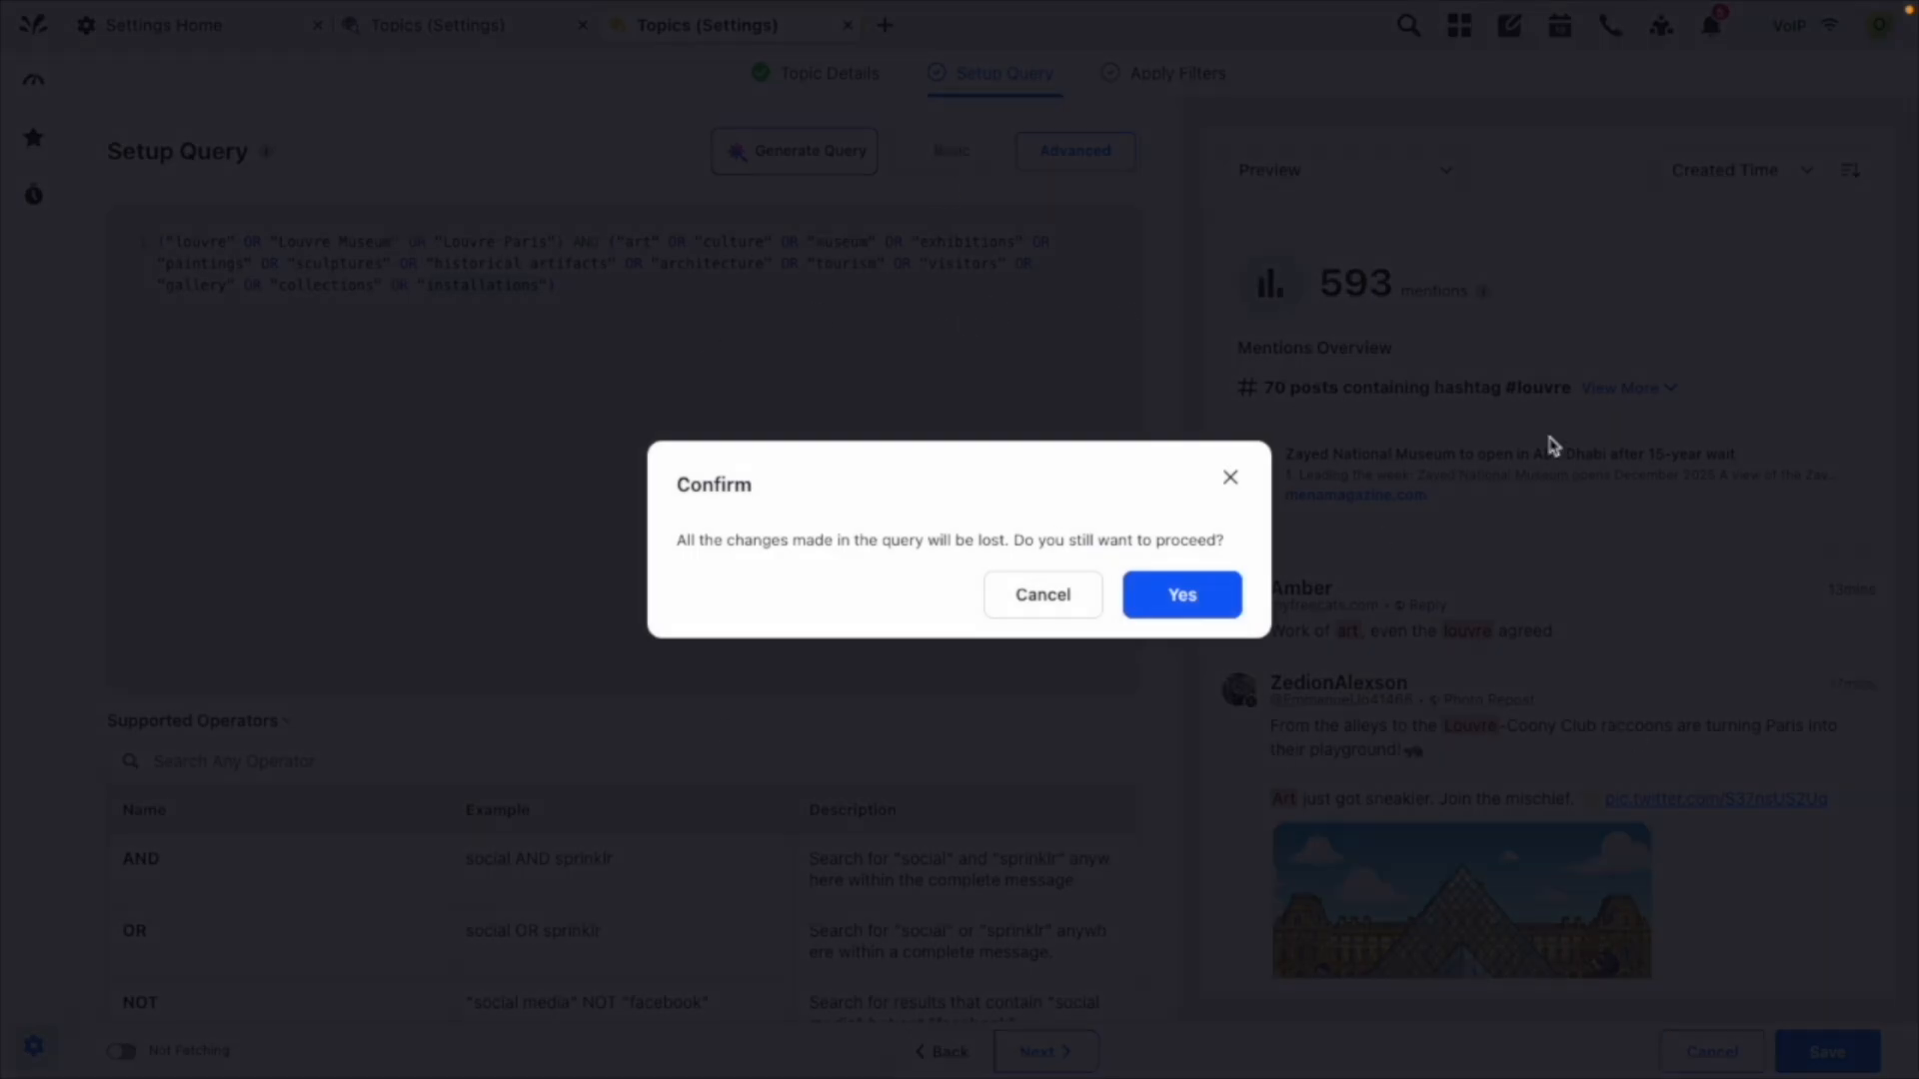
pyautogui.click(1152, 605)
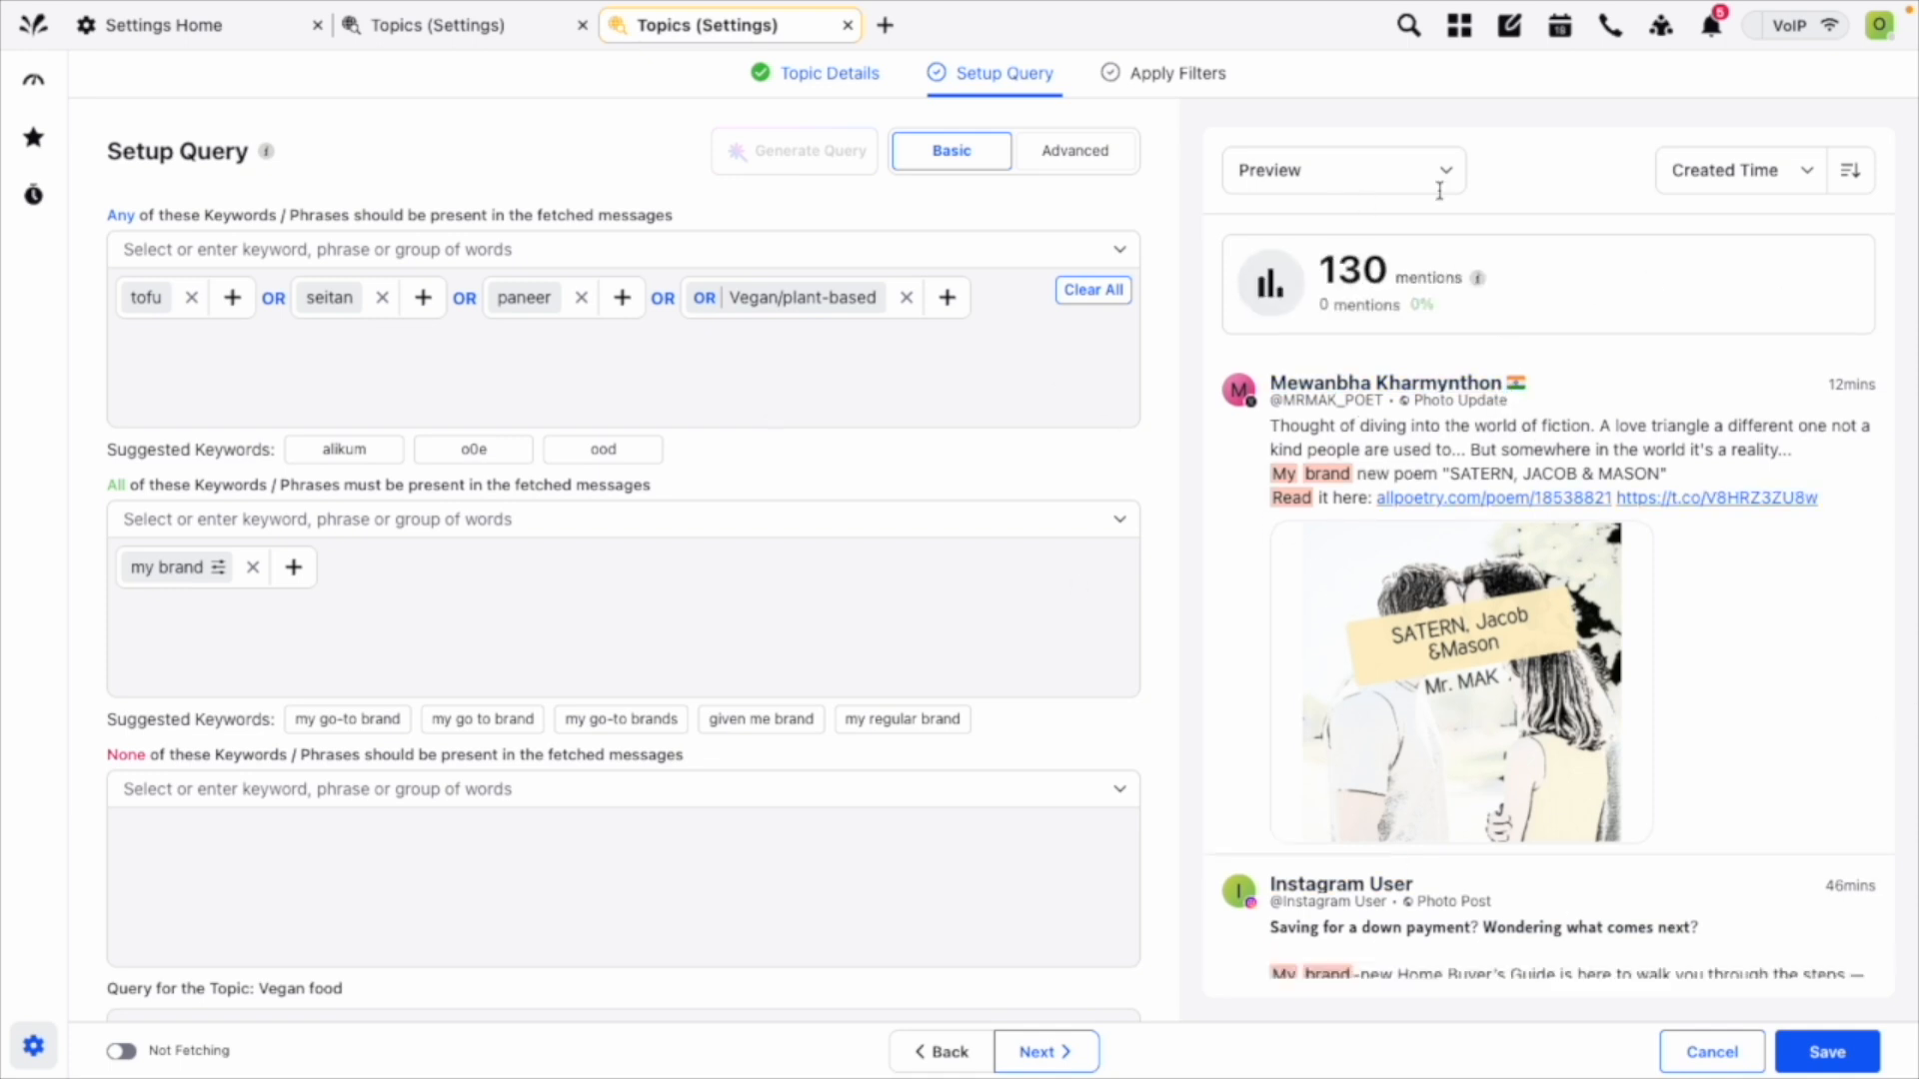
# Review the previewed messages that match the basic query.
pyautogui.scroll(-8, 1580, 590)
pyautogui.scroll(-10, 1579, 590)
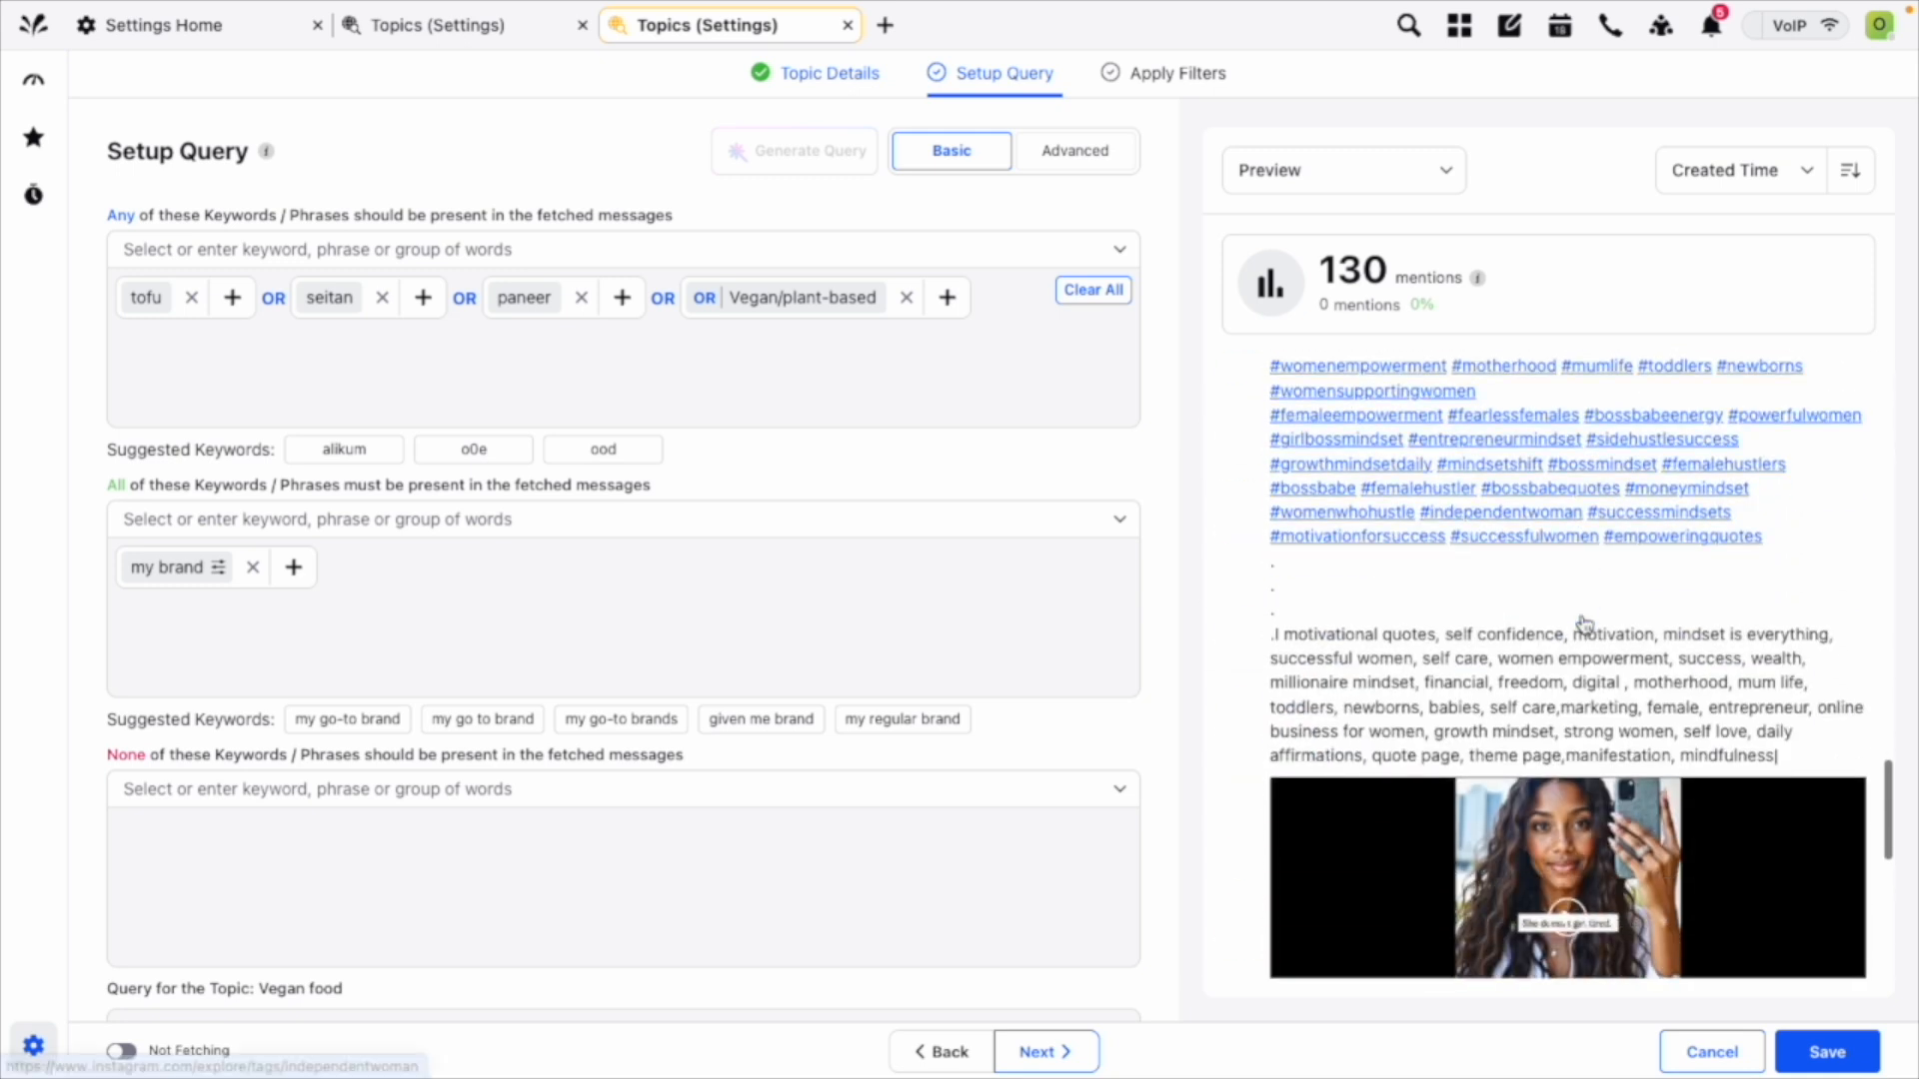
pyautogui.scroll(-10, 1583, 623)
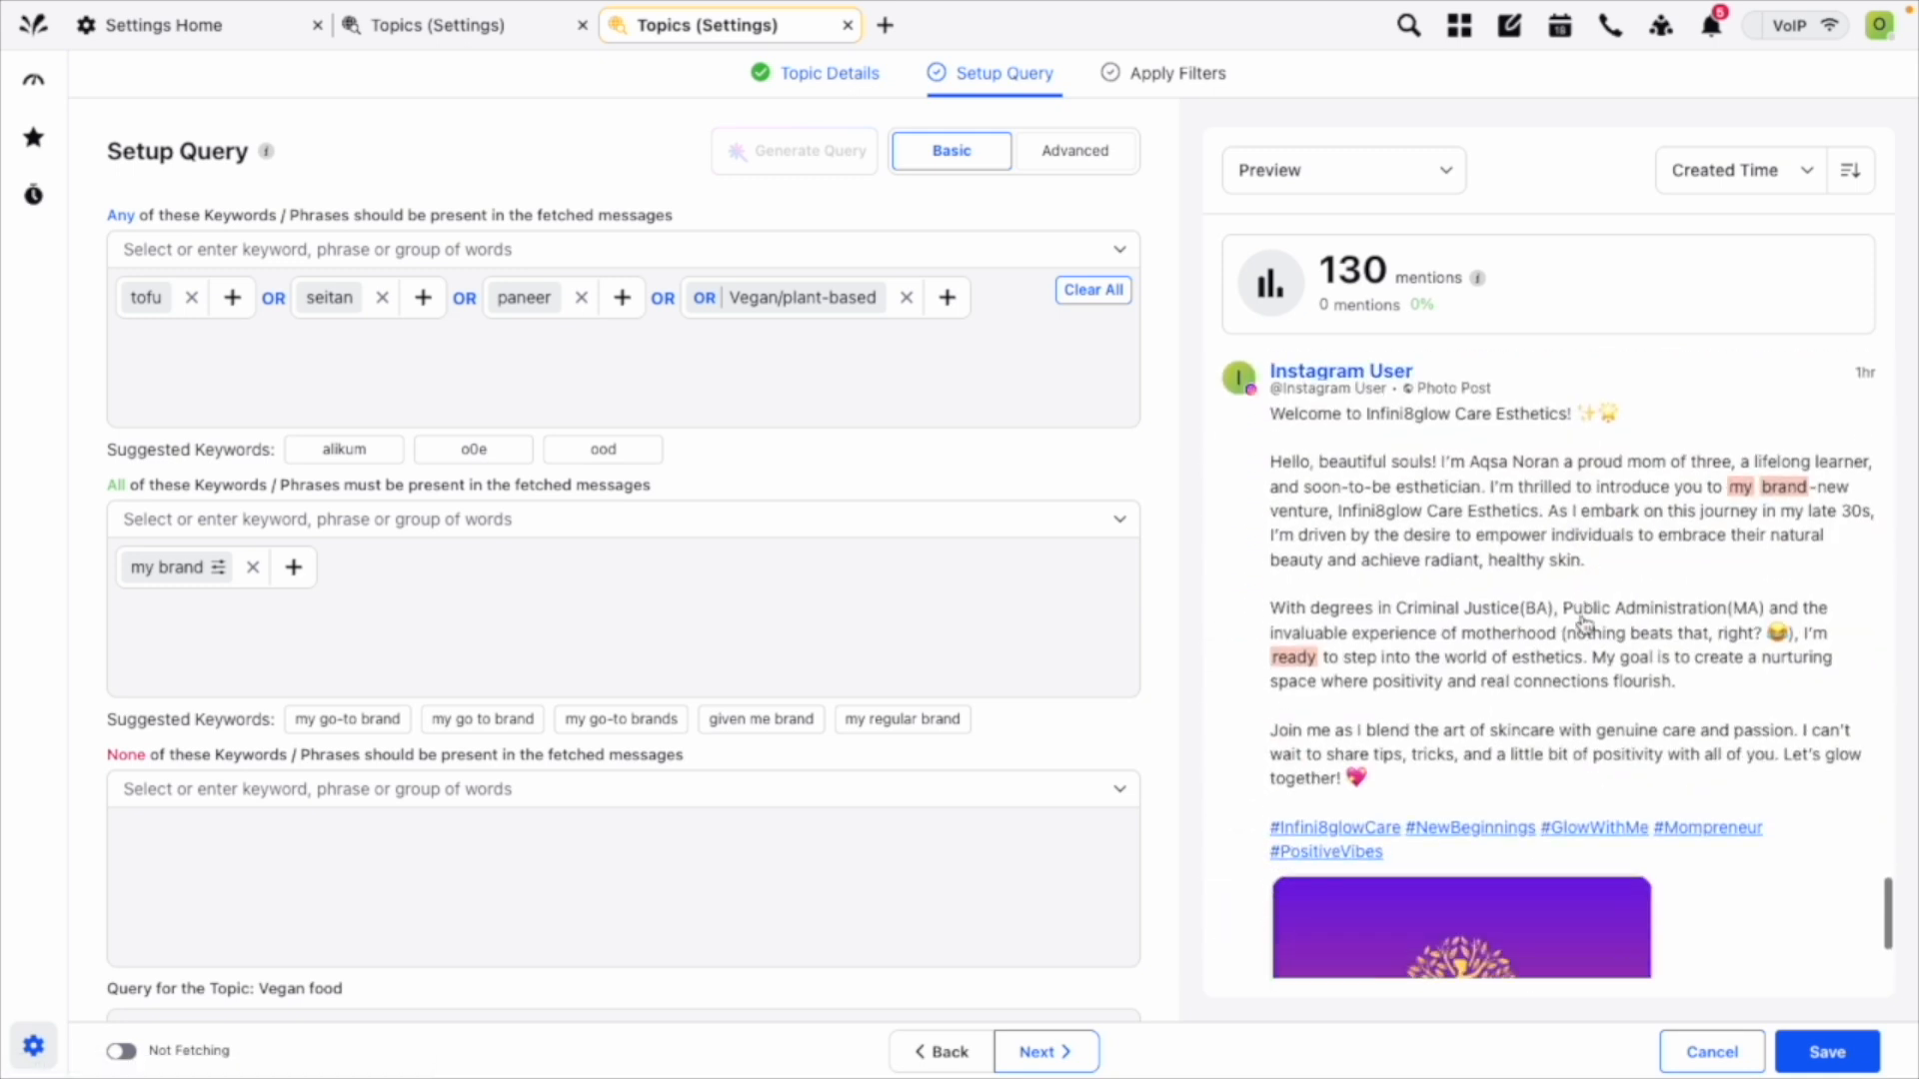
pyautogui.scroll(-10, 1584, 622)
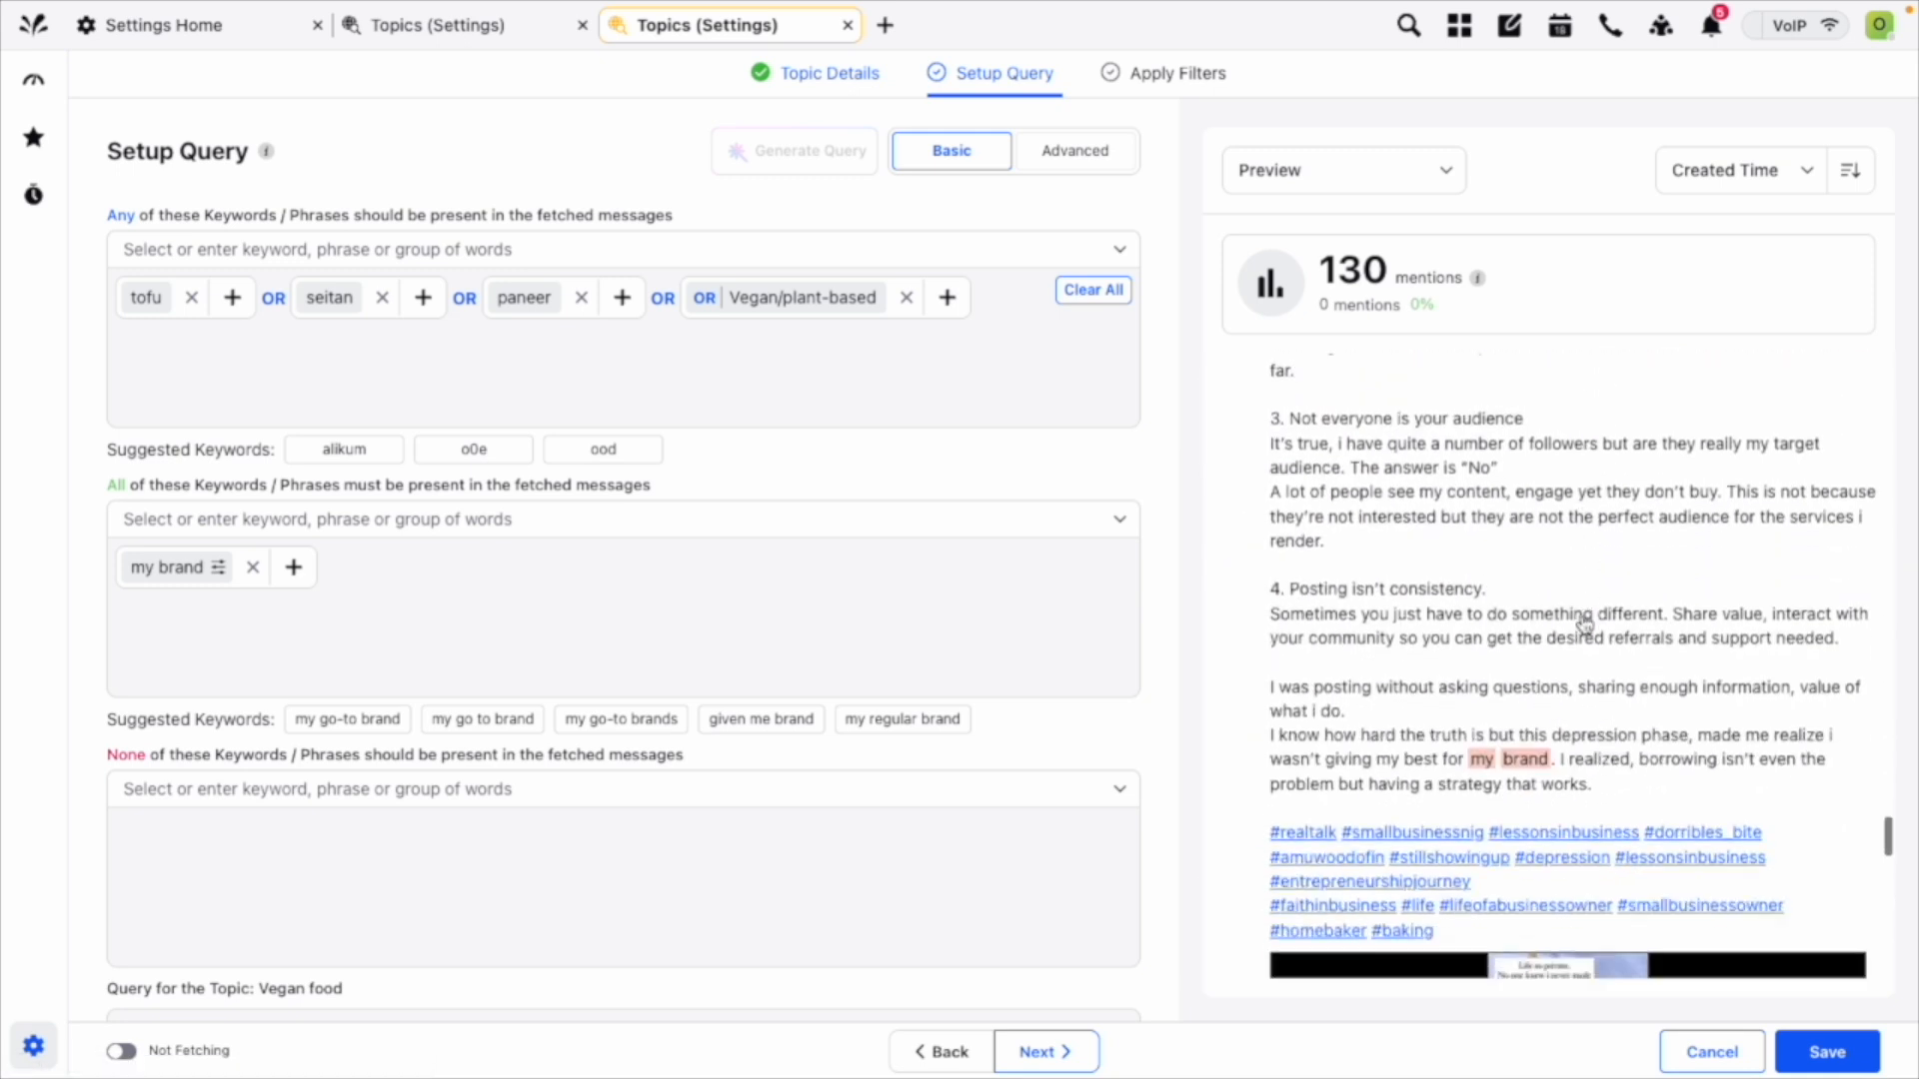
pyautogui.scroll(20, 1583, 623)
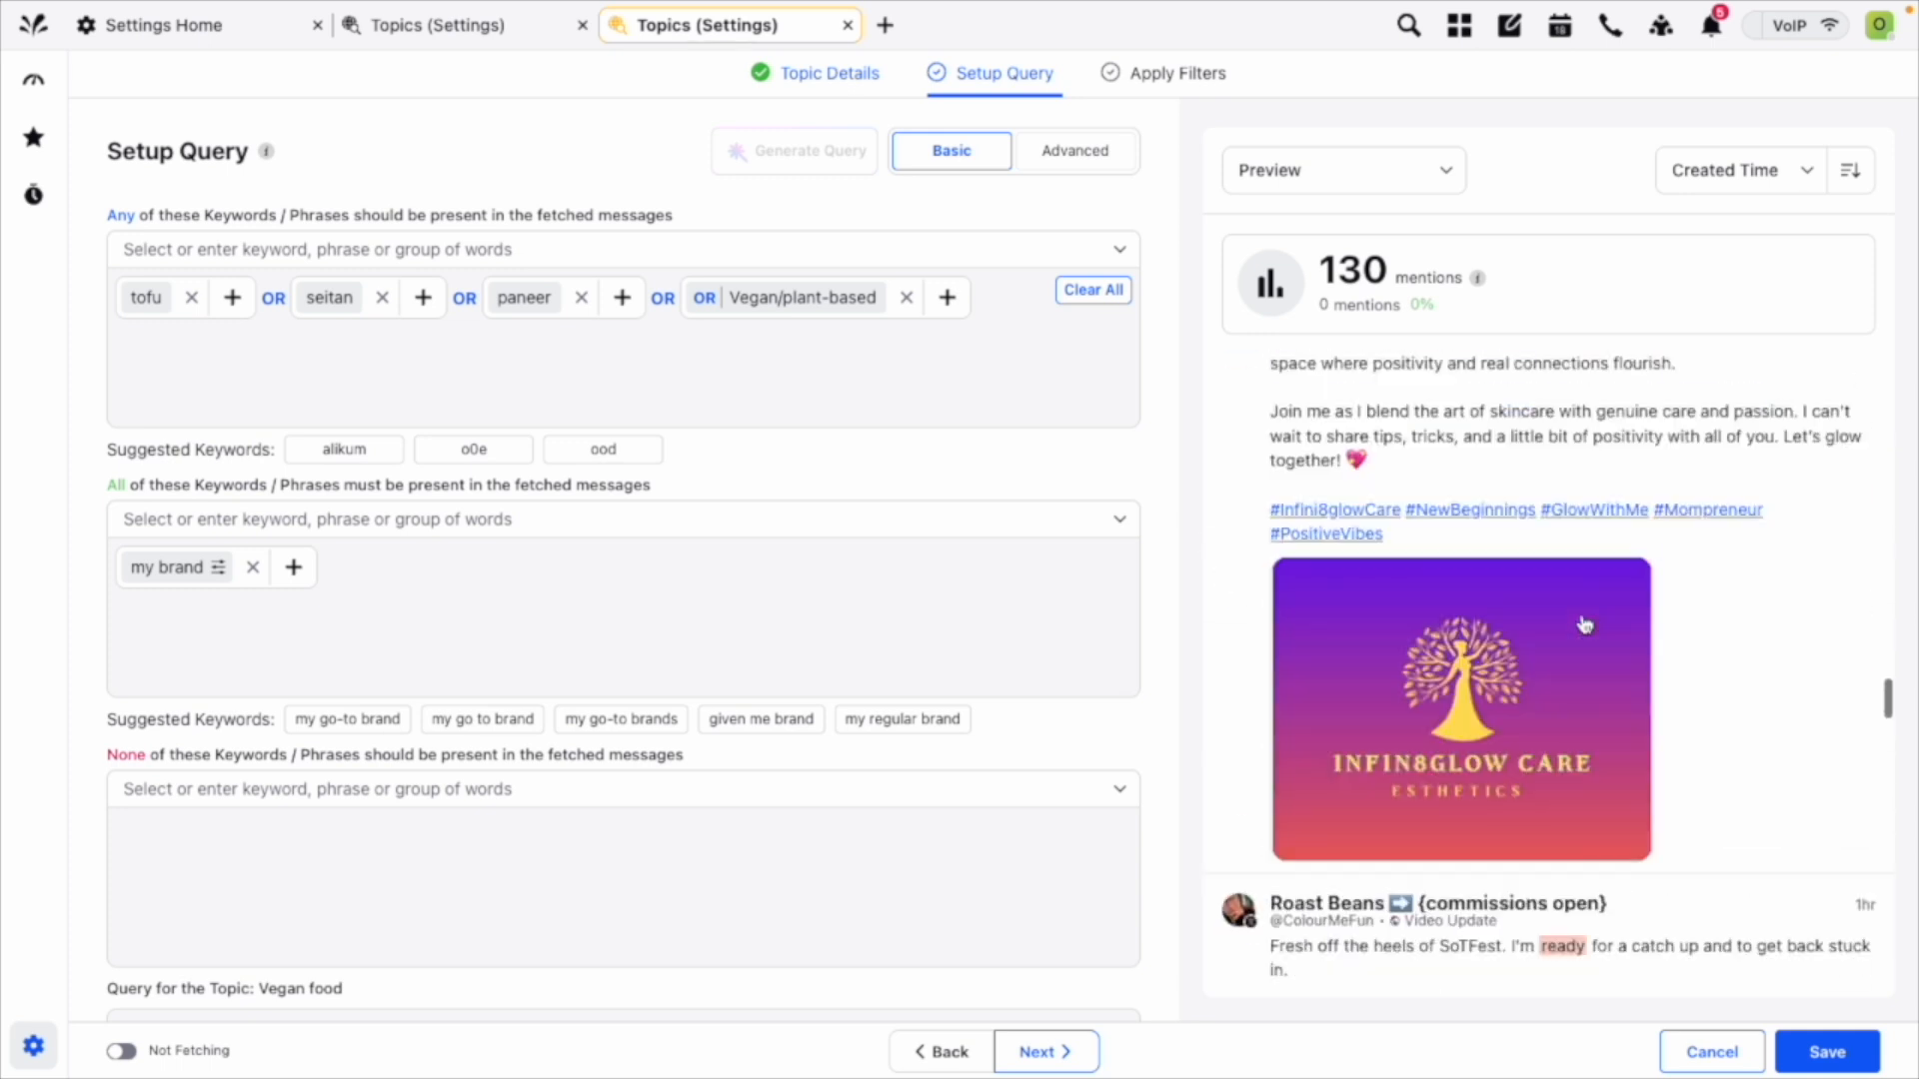
# View the query results as Smart Clusters, Summary and Estimate, and inspect the estimated mention volume chart.
pyautogui.click(1418, 176)
pyautogui.click(1385, 270)
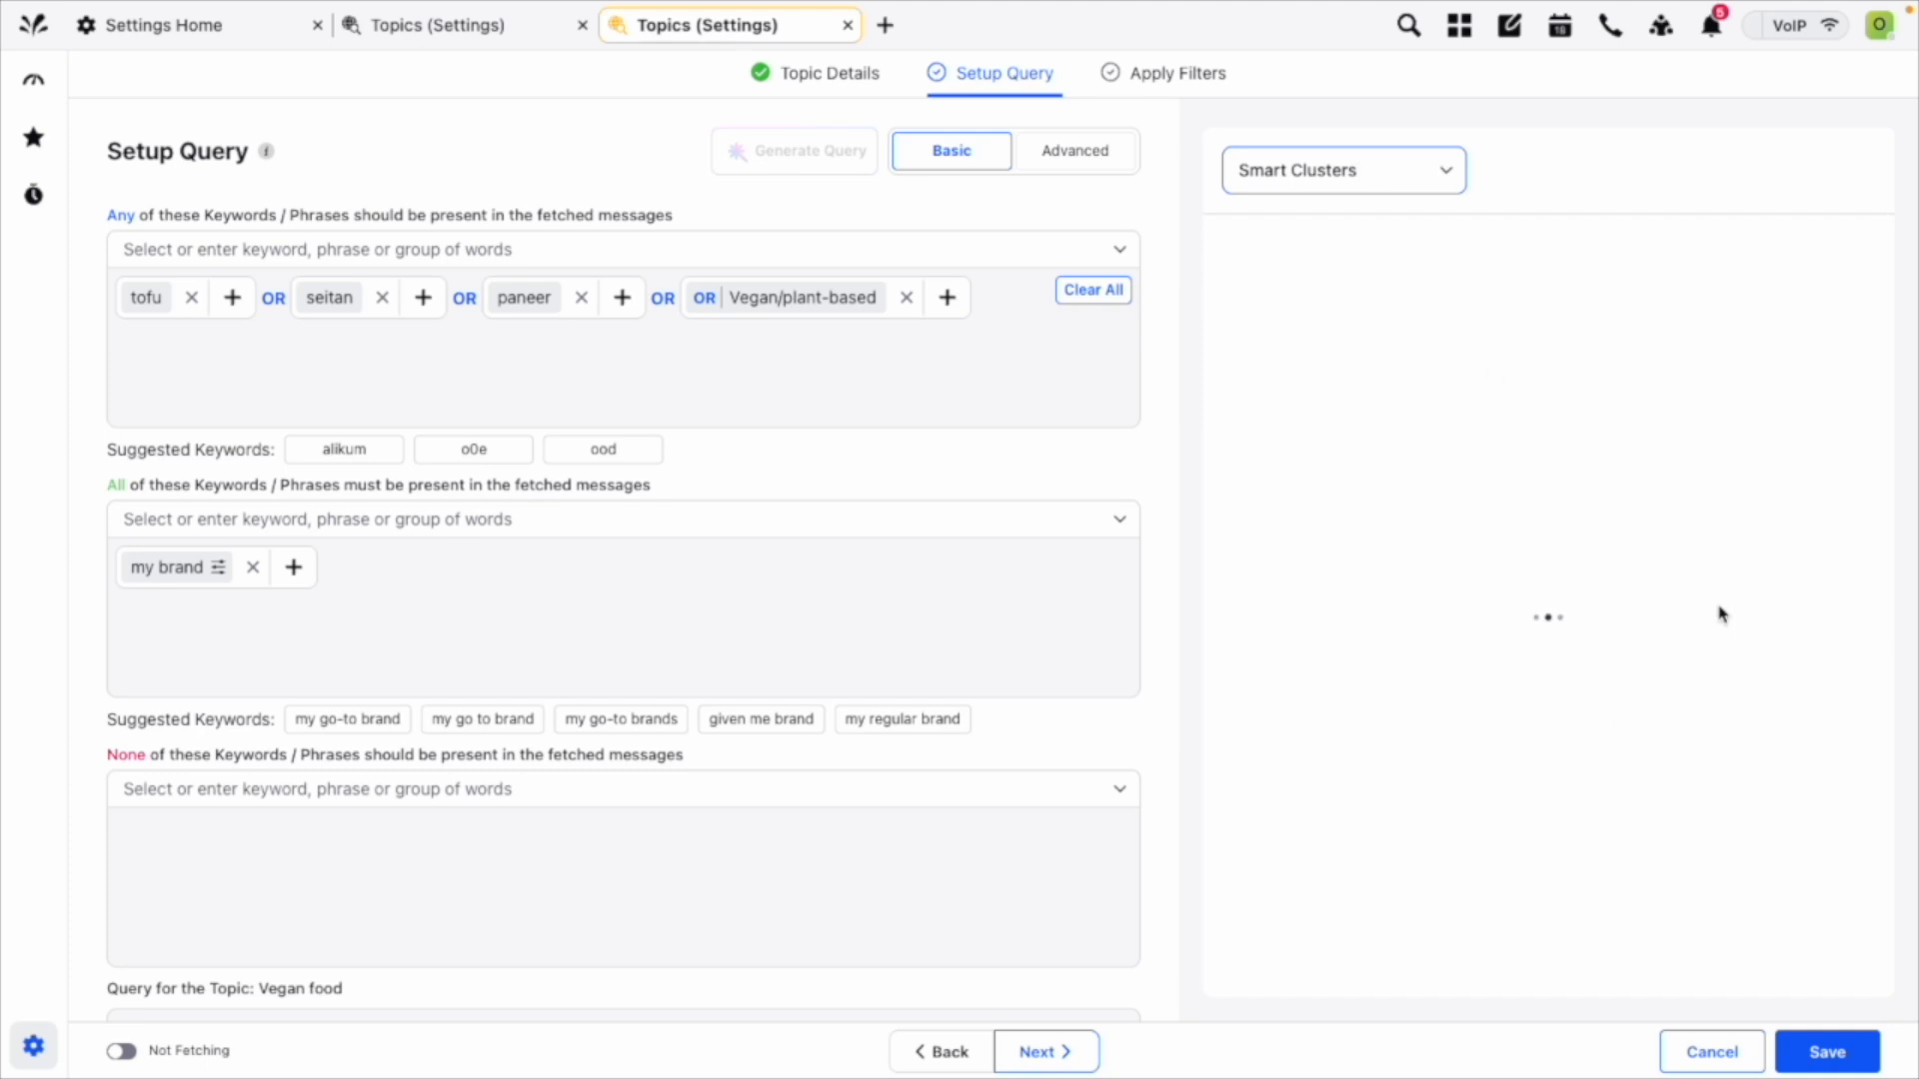
pyautogui.click(1444, 171)
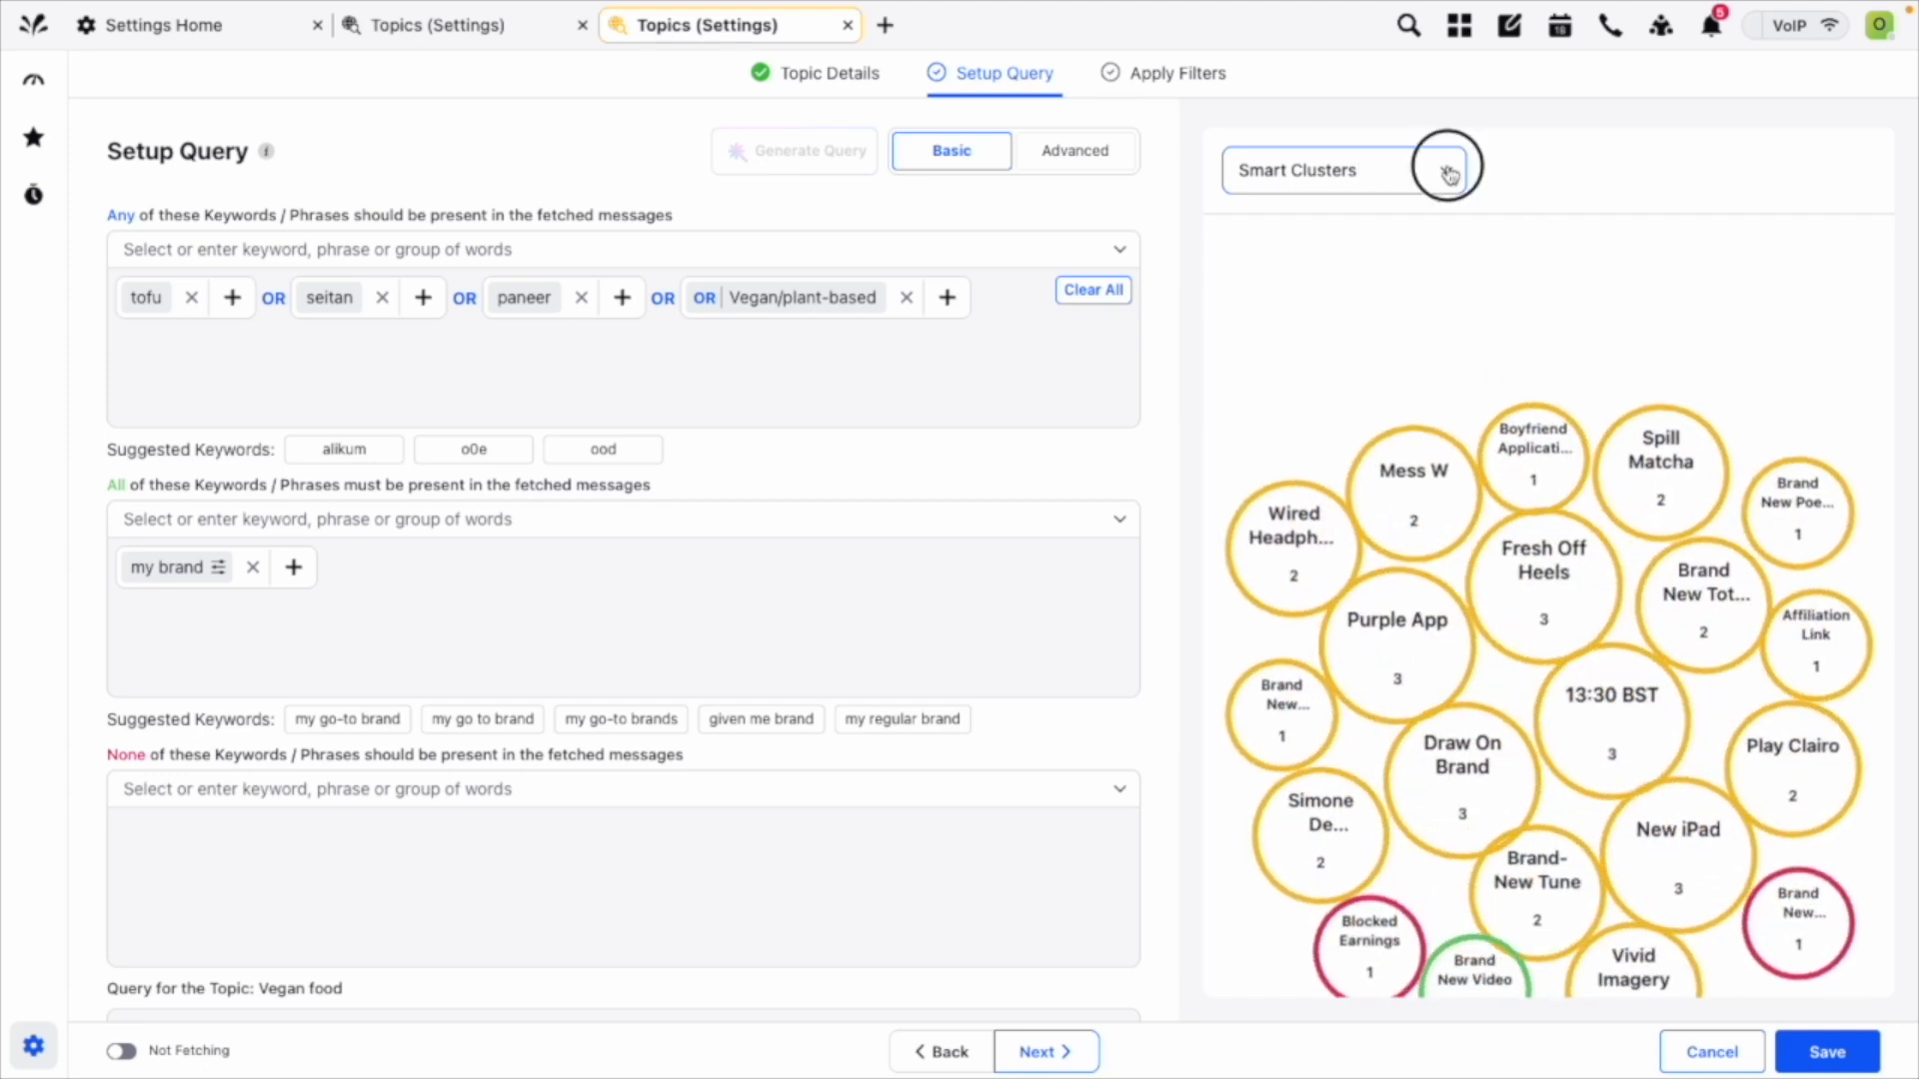
pyautogui.click(1317, 312)
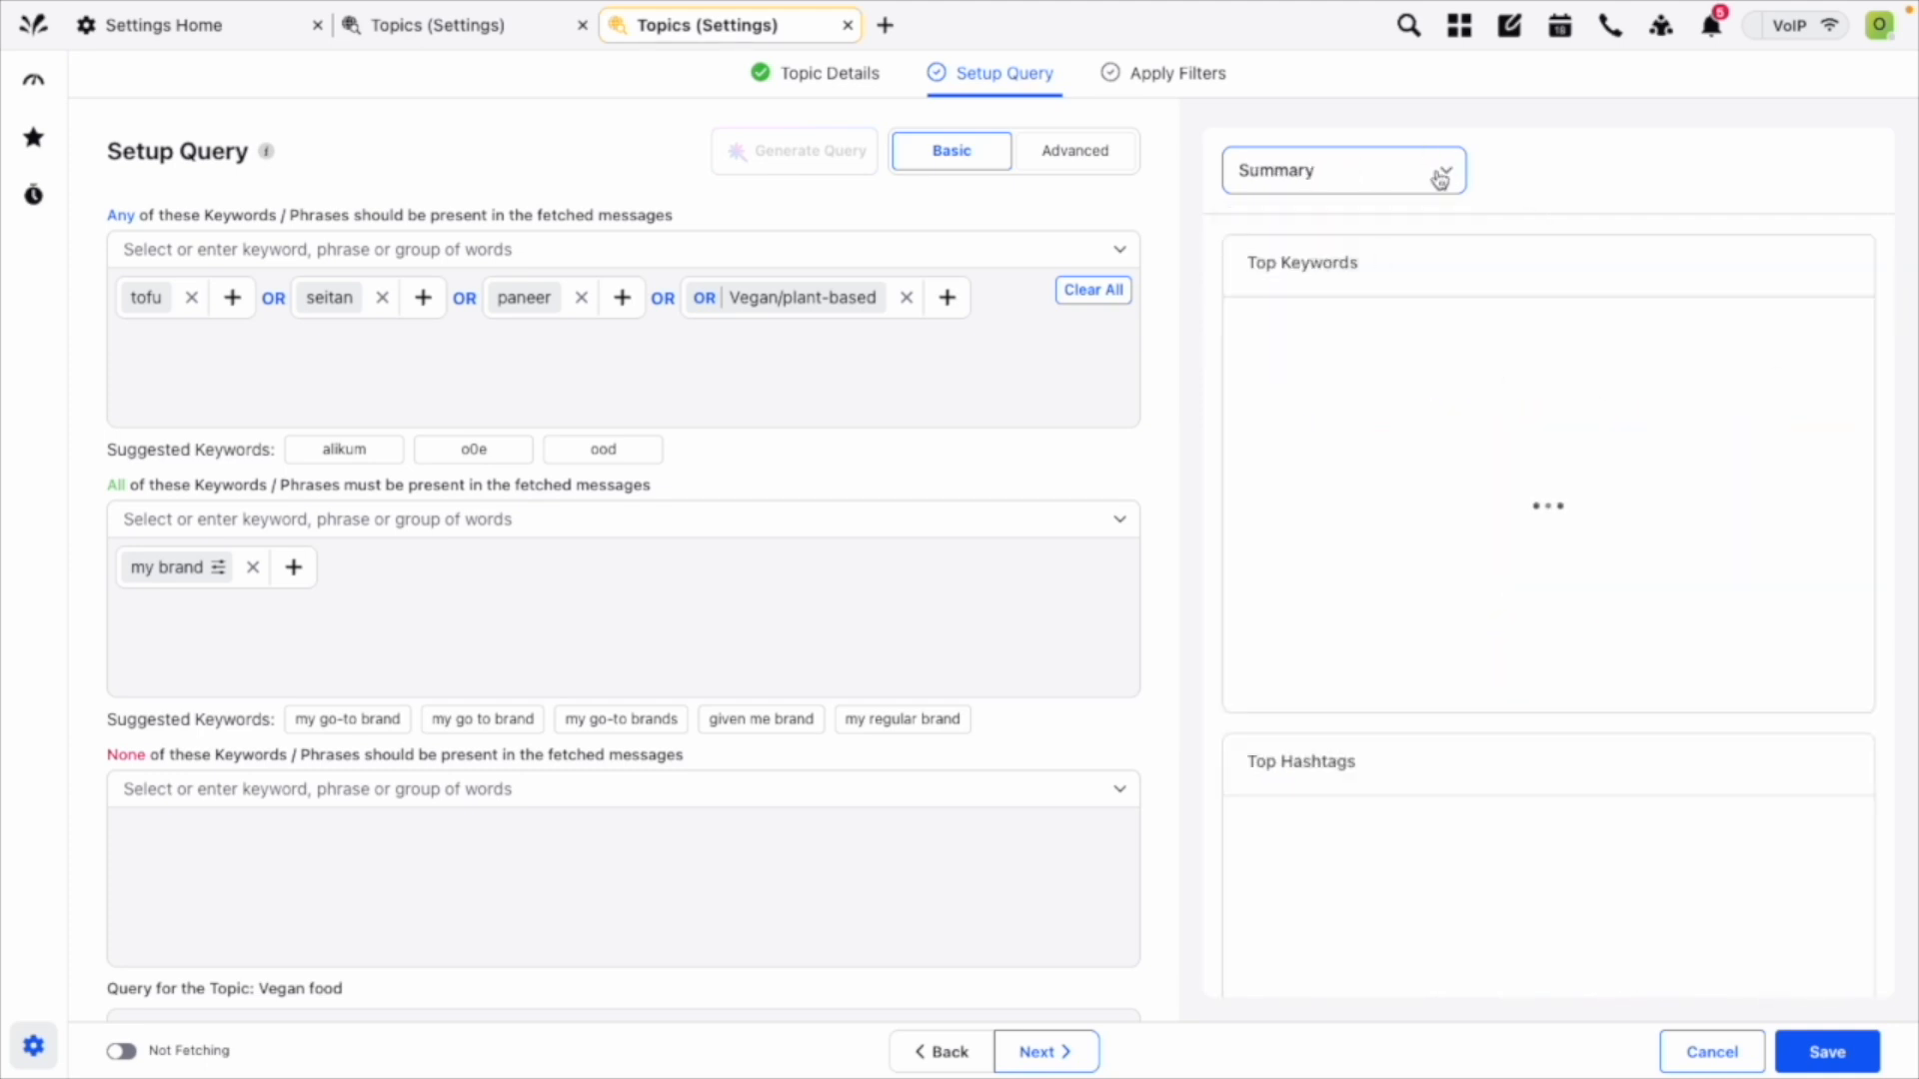
pyautogui.click(1440, 179)
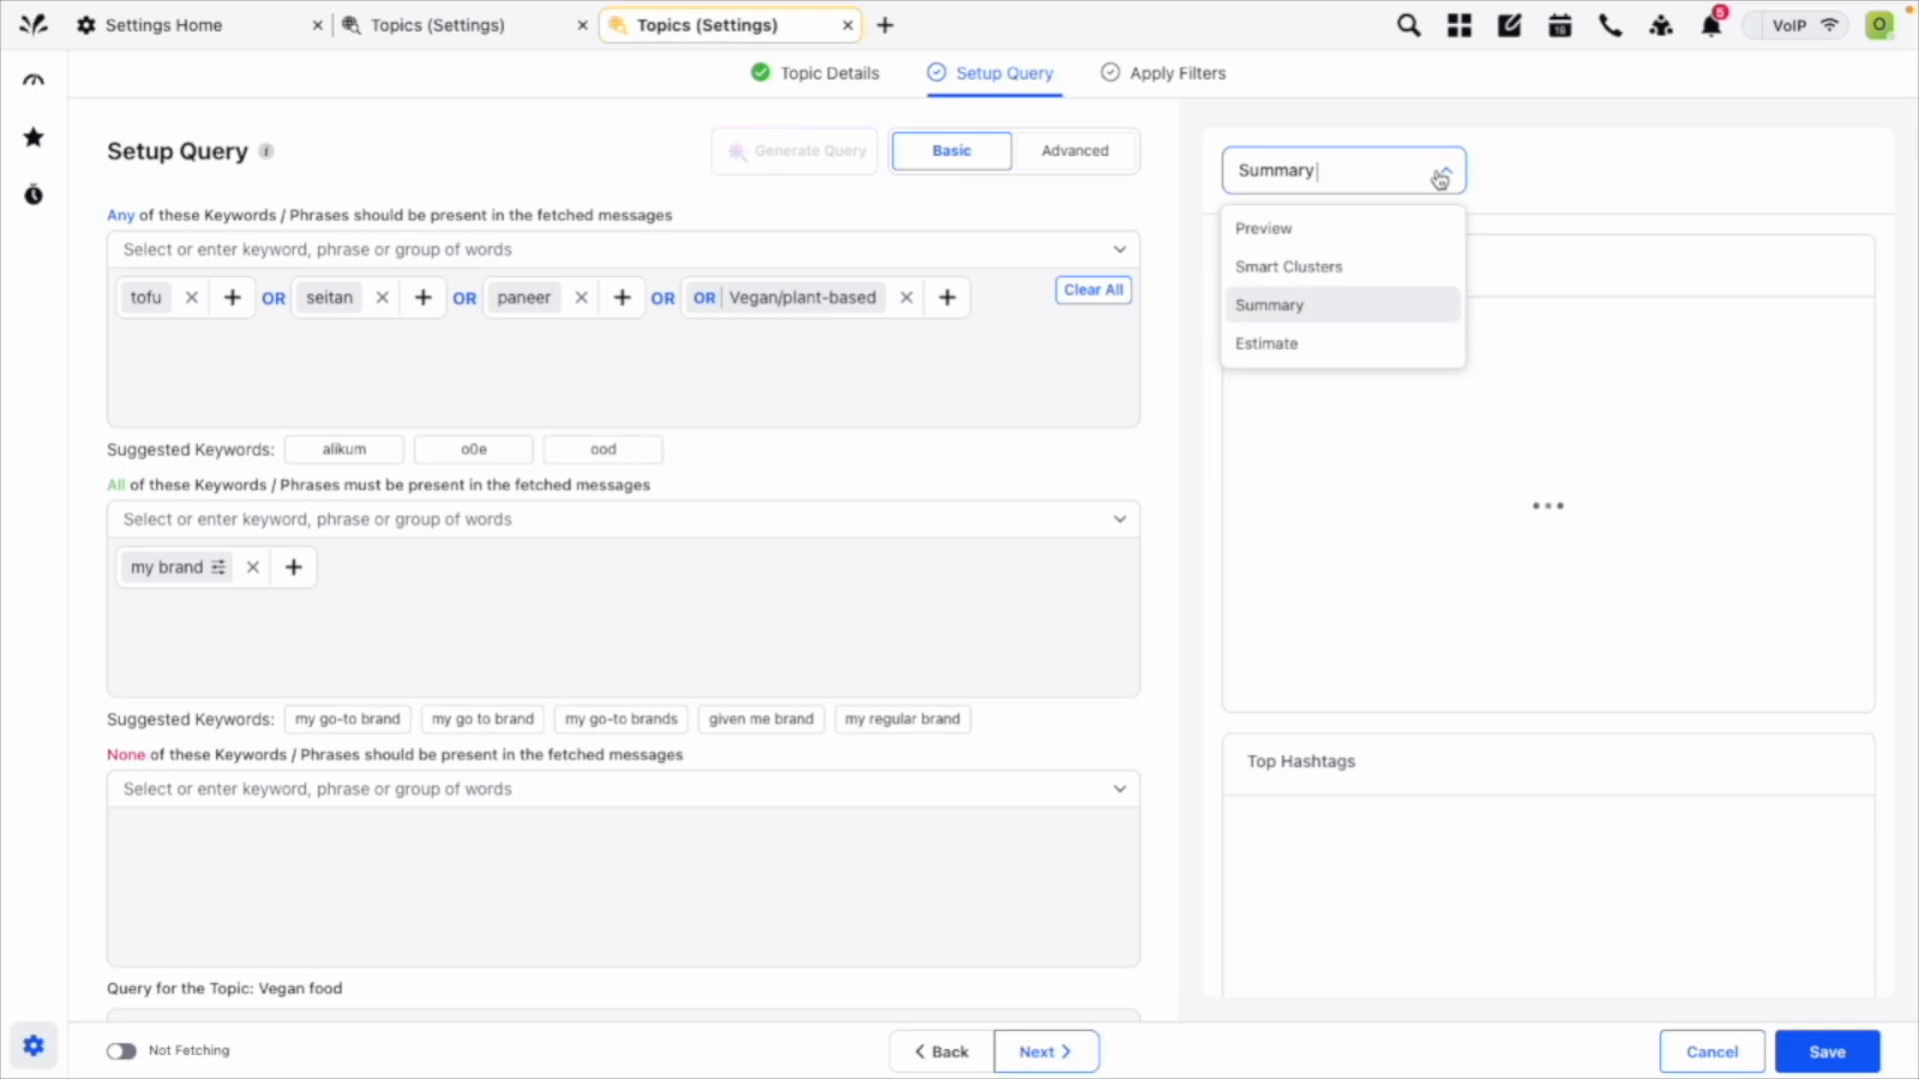
pyautogui.click(1375, 343)
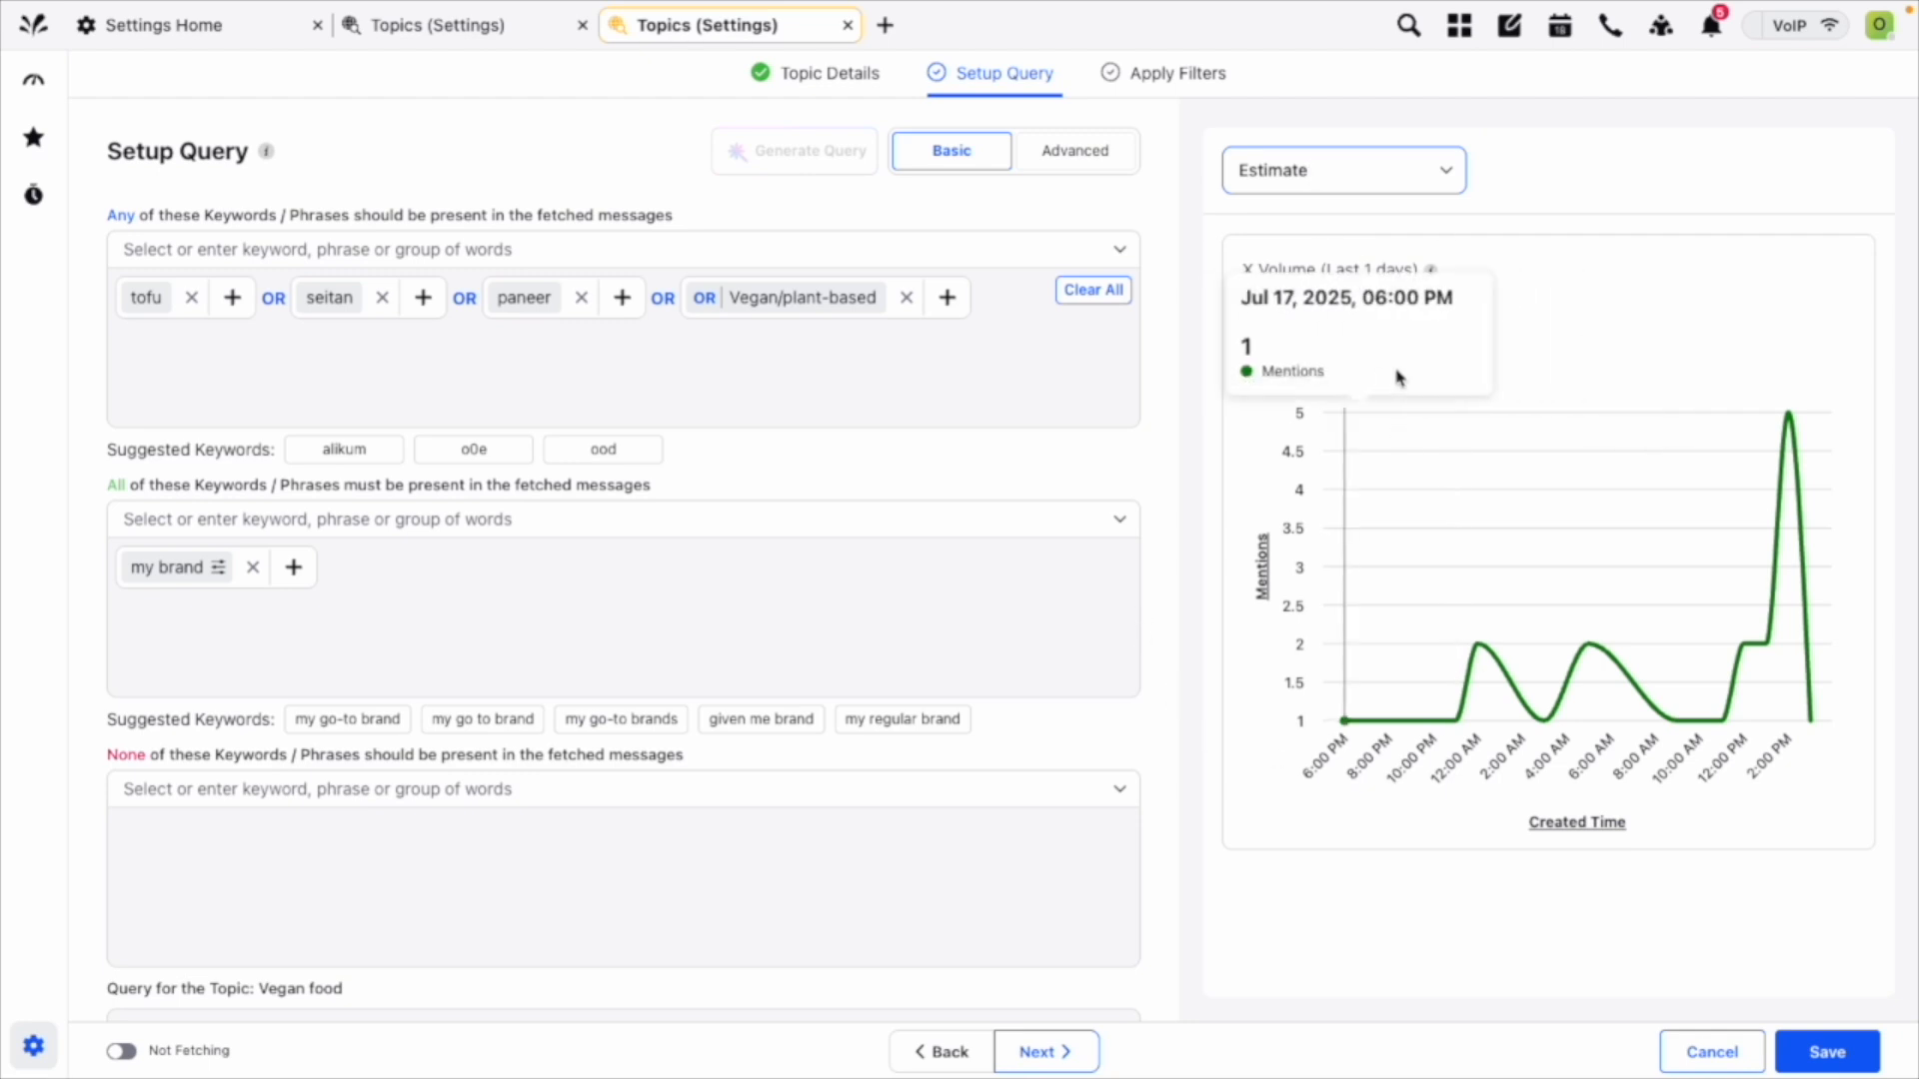
pyautogui.click(1337, 279)
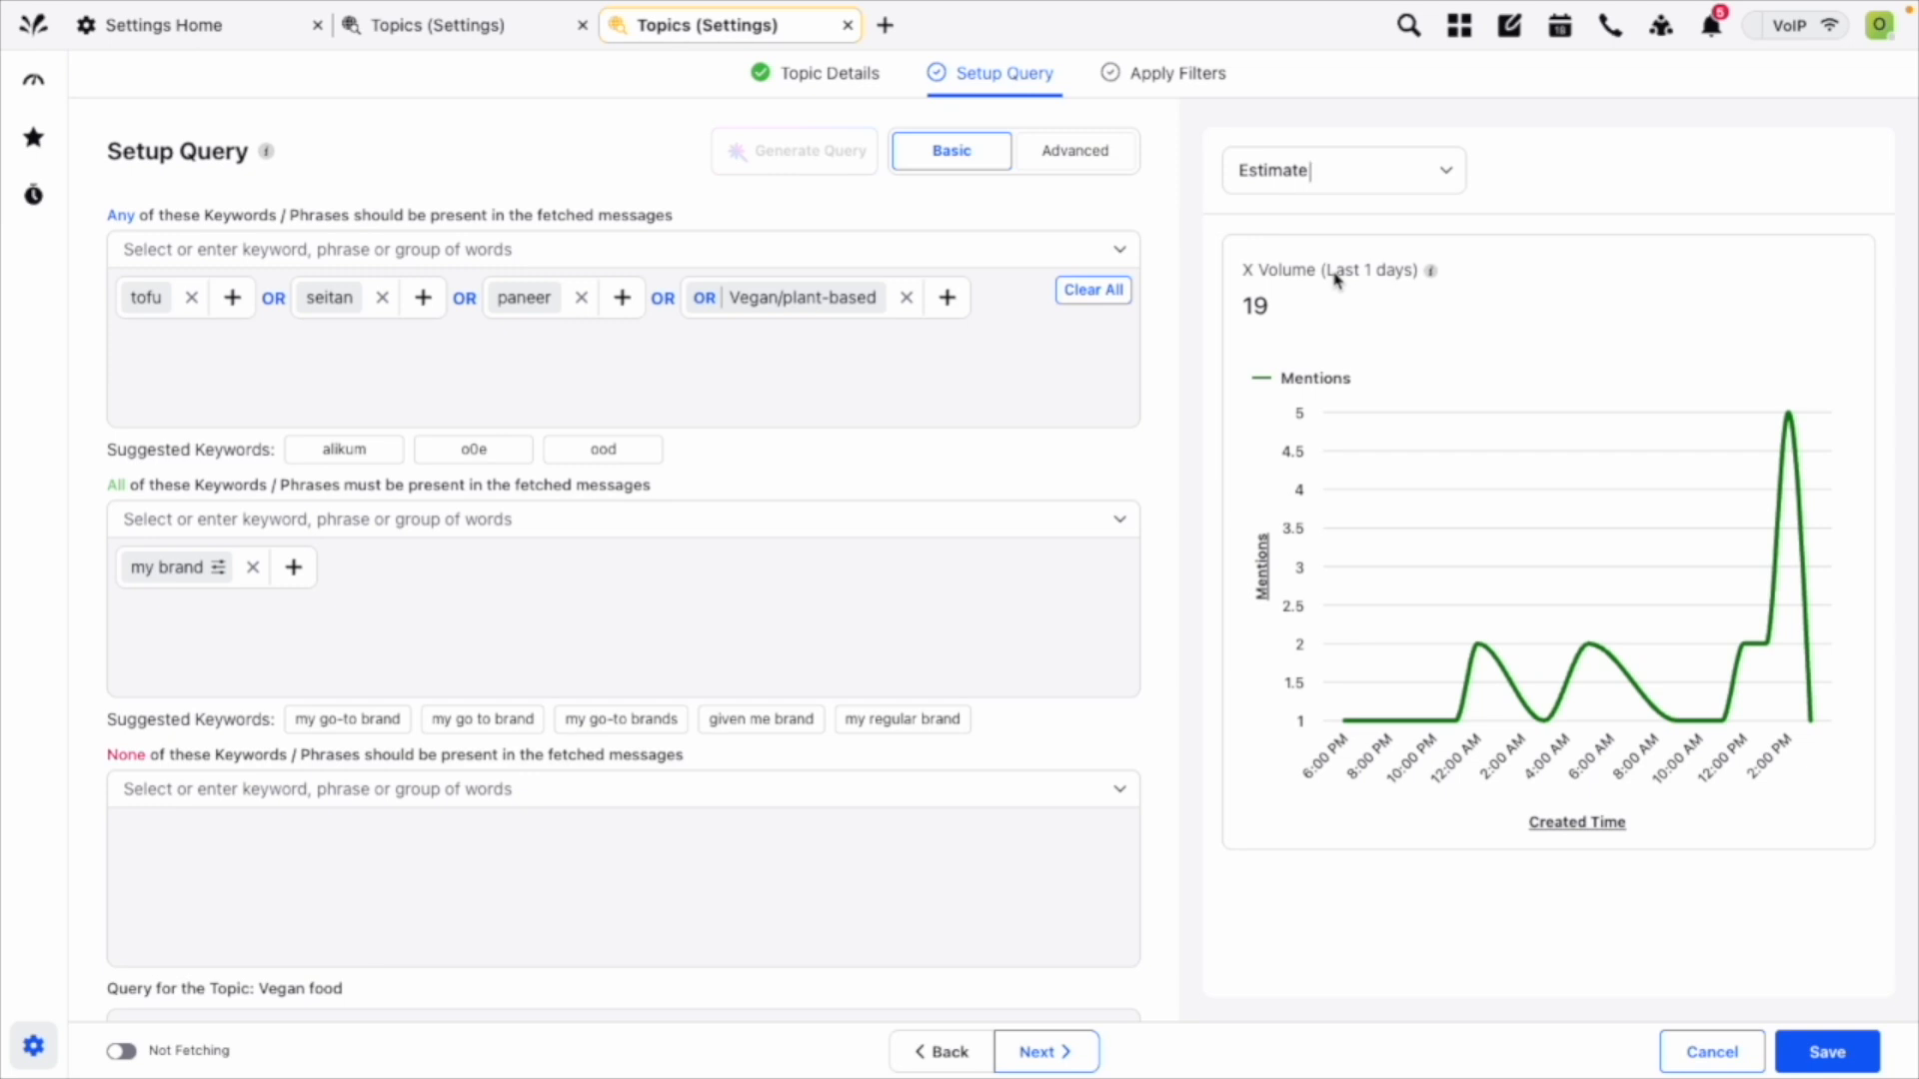
# Add the hashtag "#vegan" to the keywords of which any should be present in the messages.
pyautogui.click(221, 251)
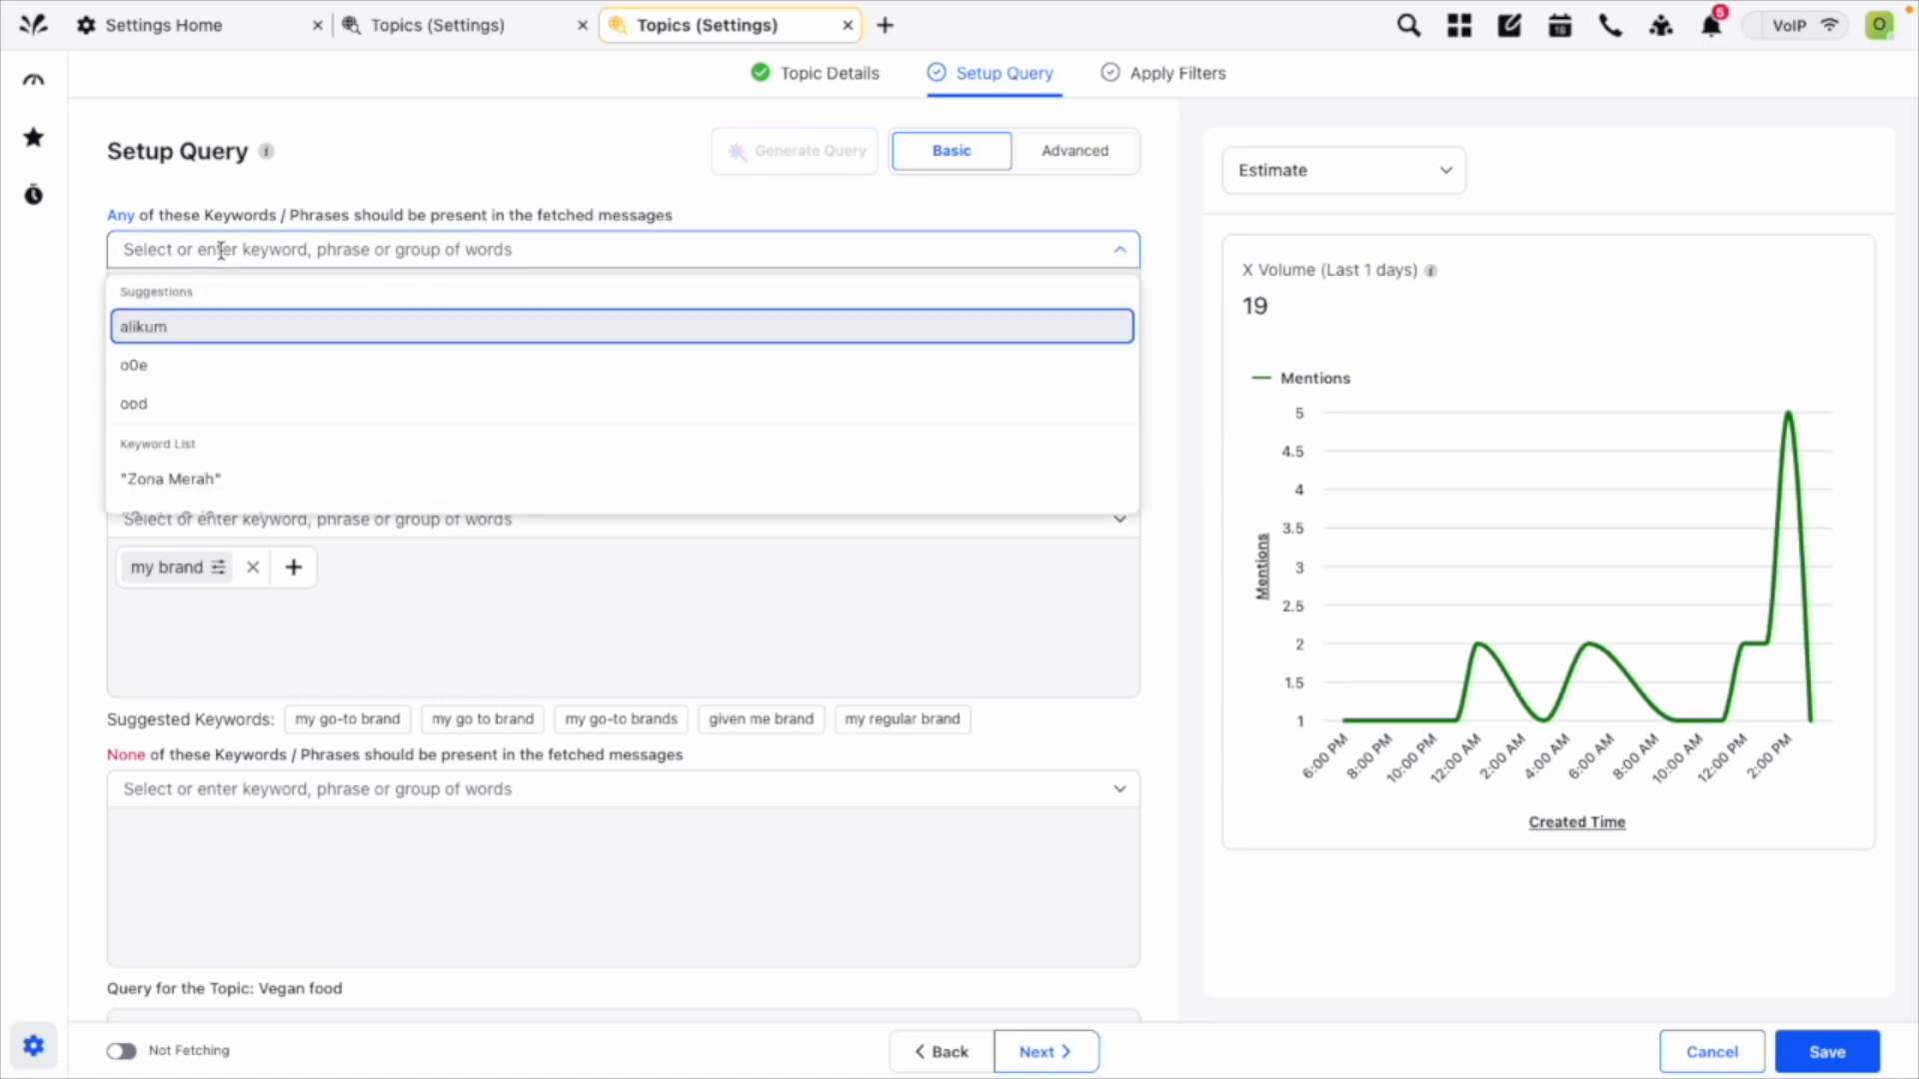
pyautogui.write('#vega')
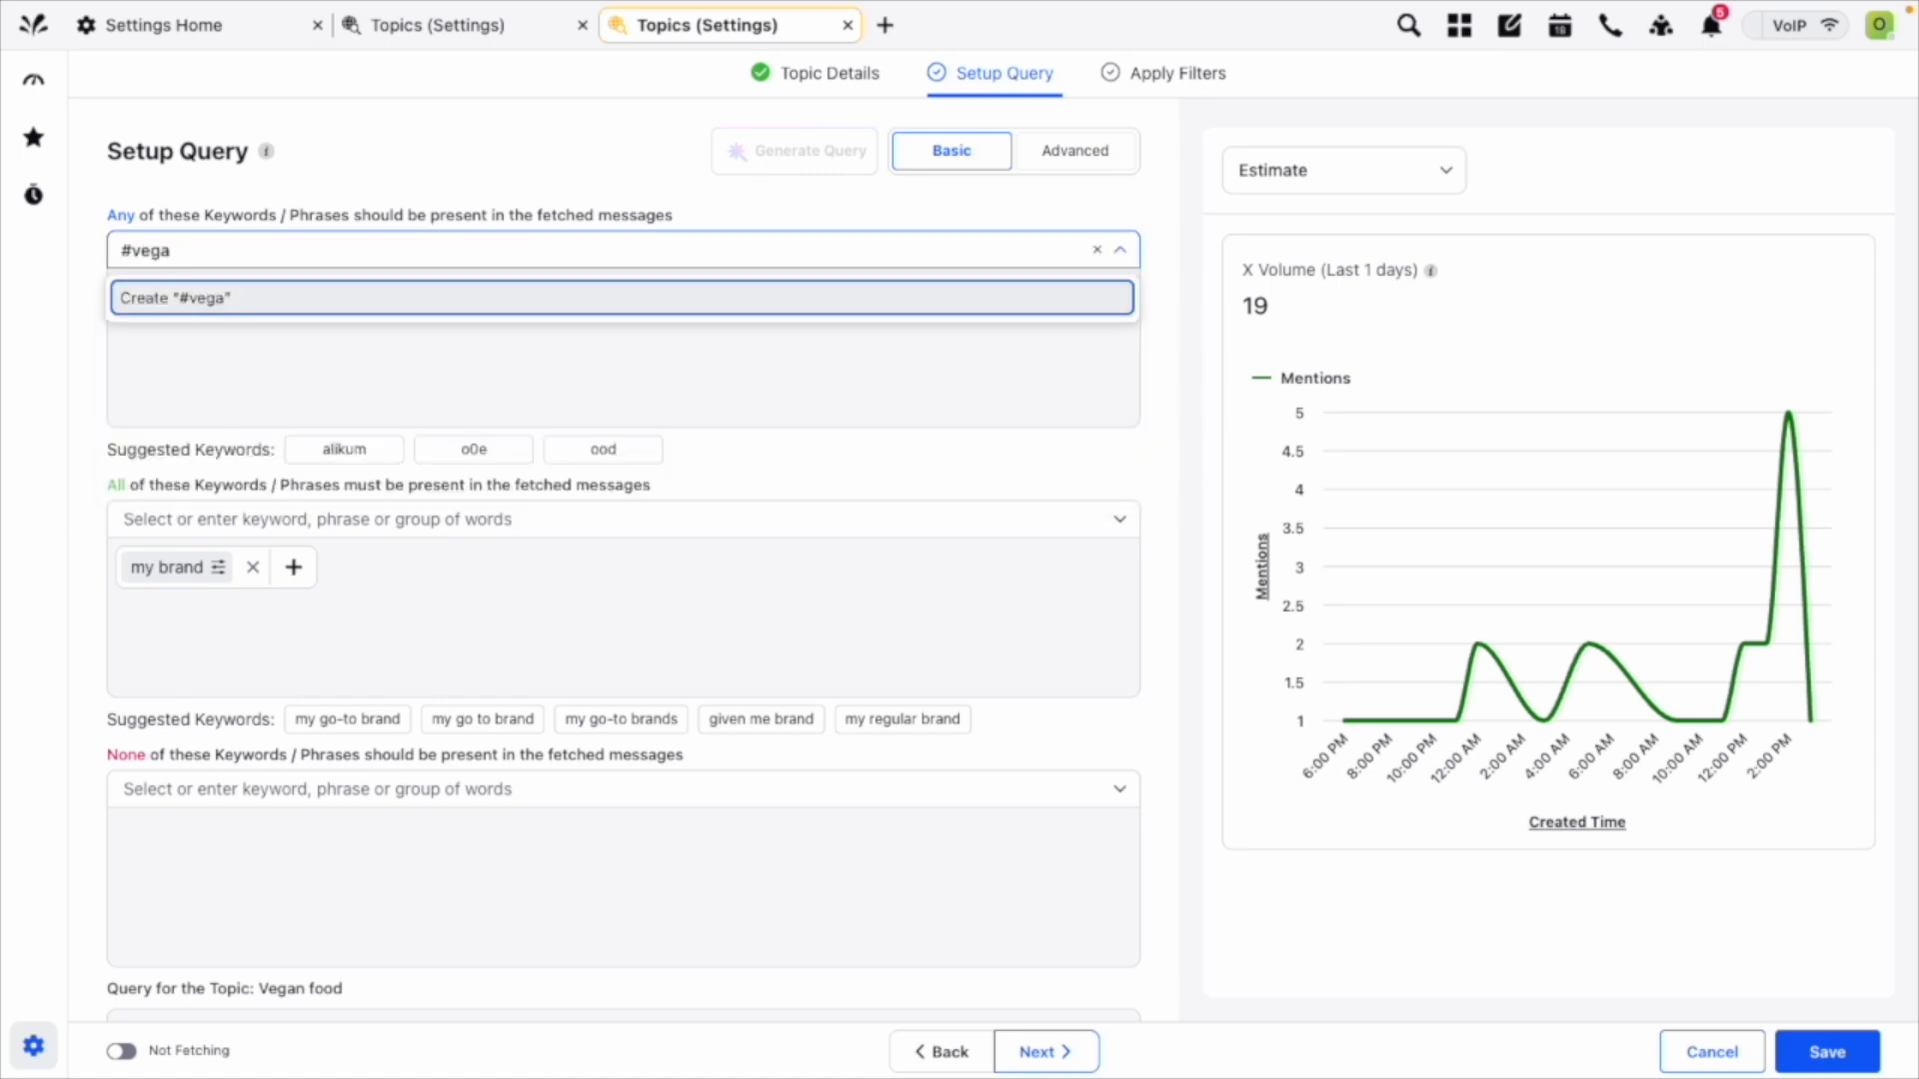
pyautogui.write('n')
pyautogui.press('Return')
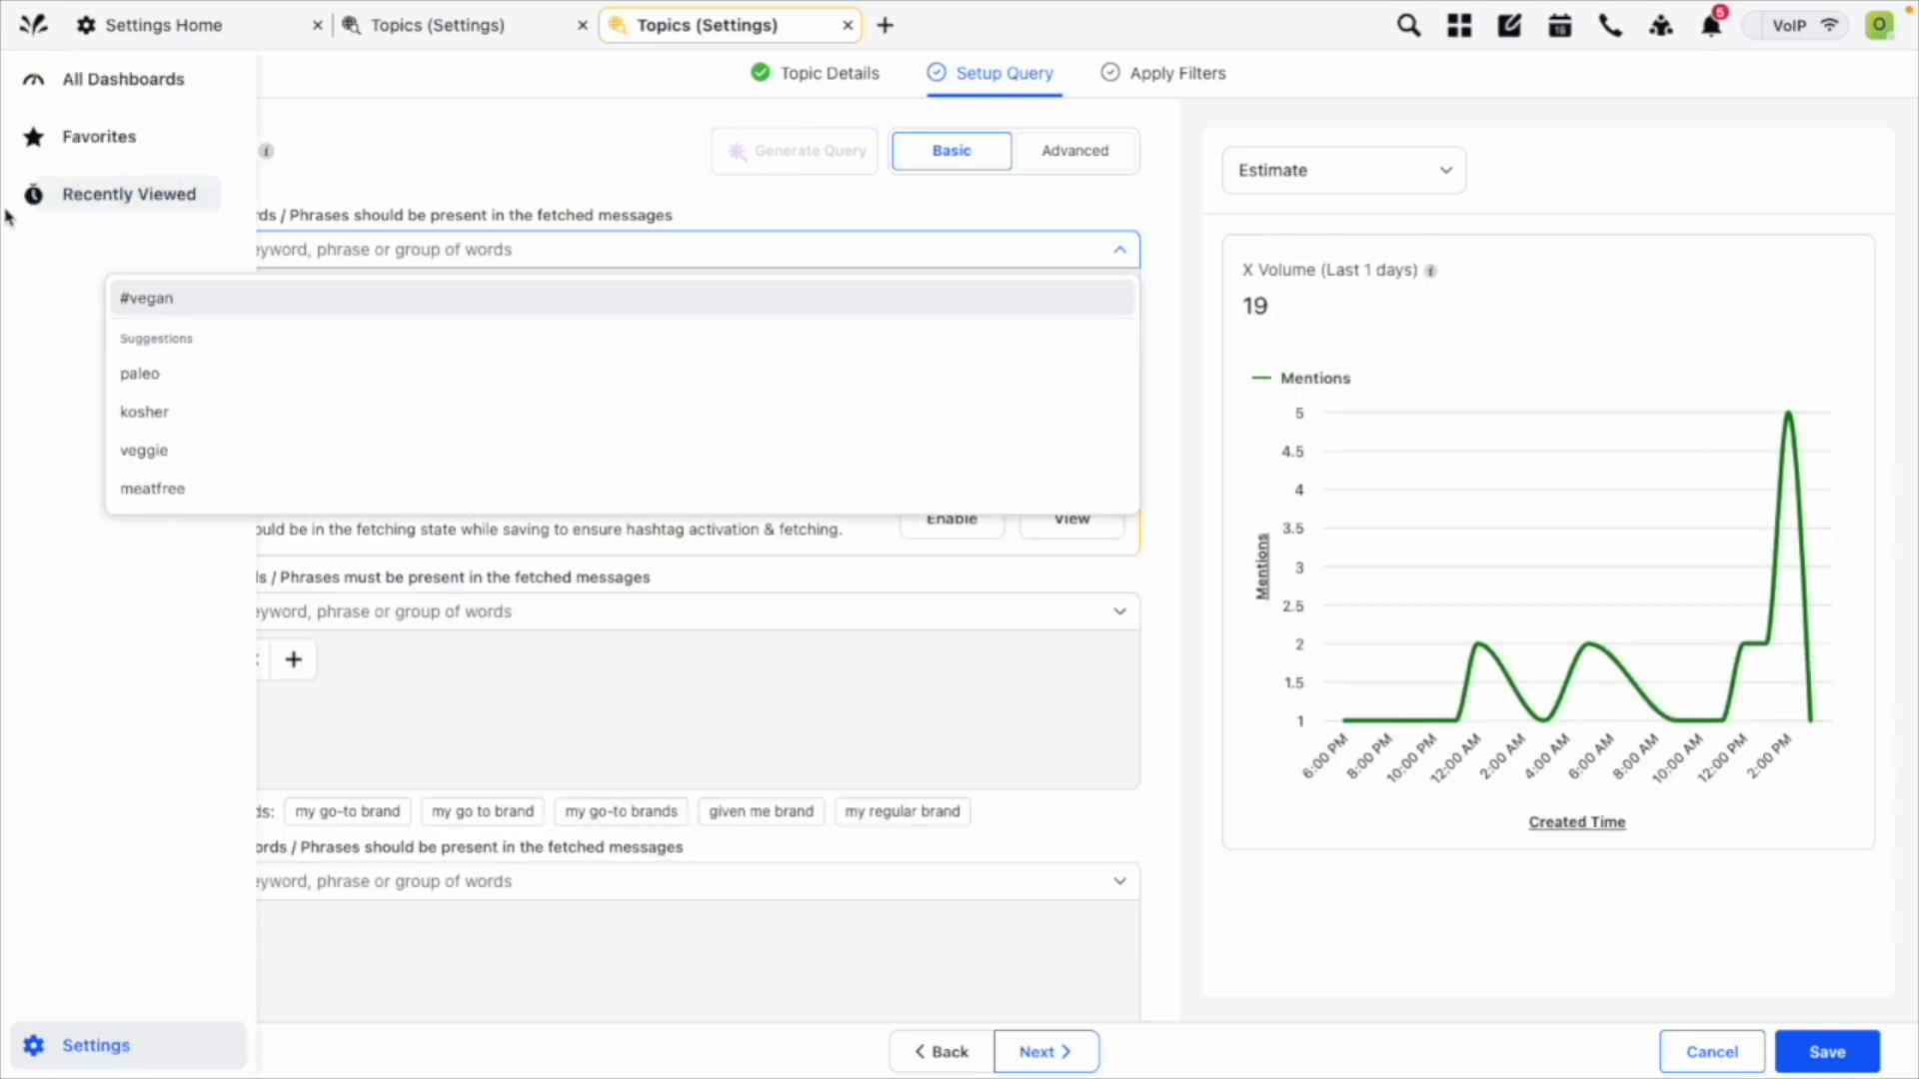
pyautogui.click(441, 191)
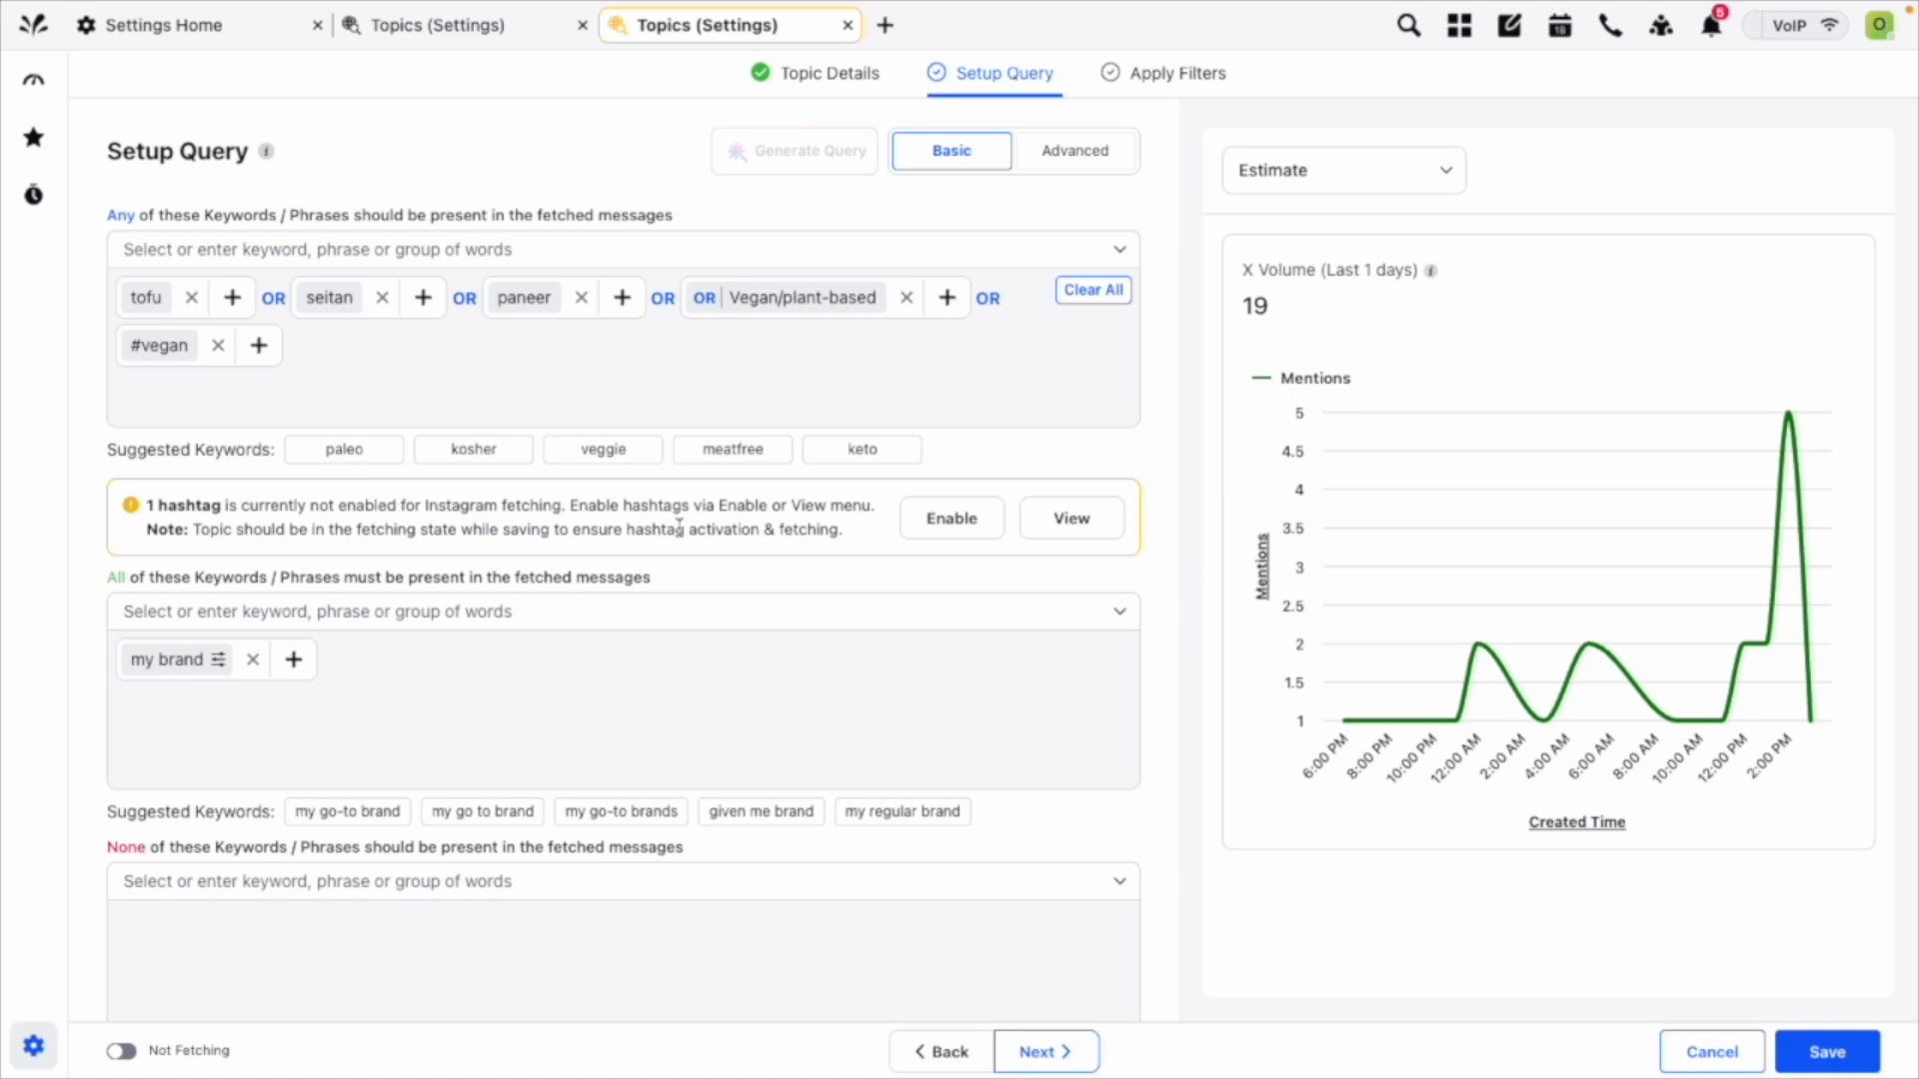
# Enable the "vegan" hashtag of the query for Instagram fetching.
pyautogui.click(1055, 531)
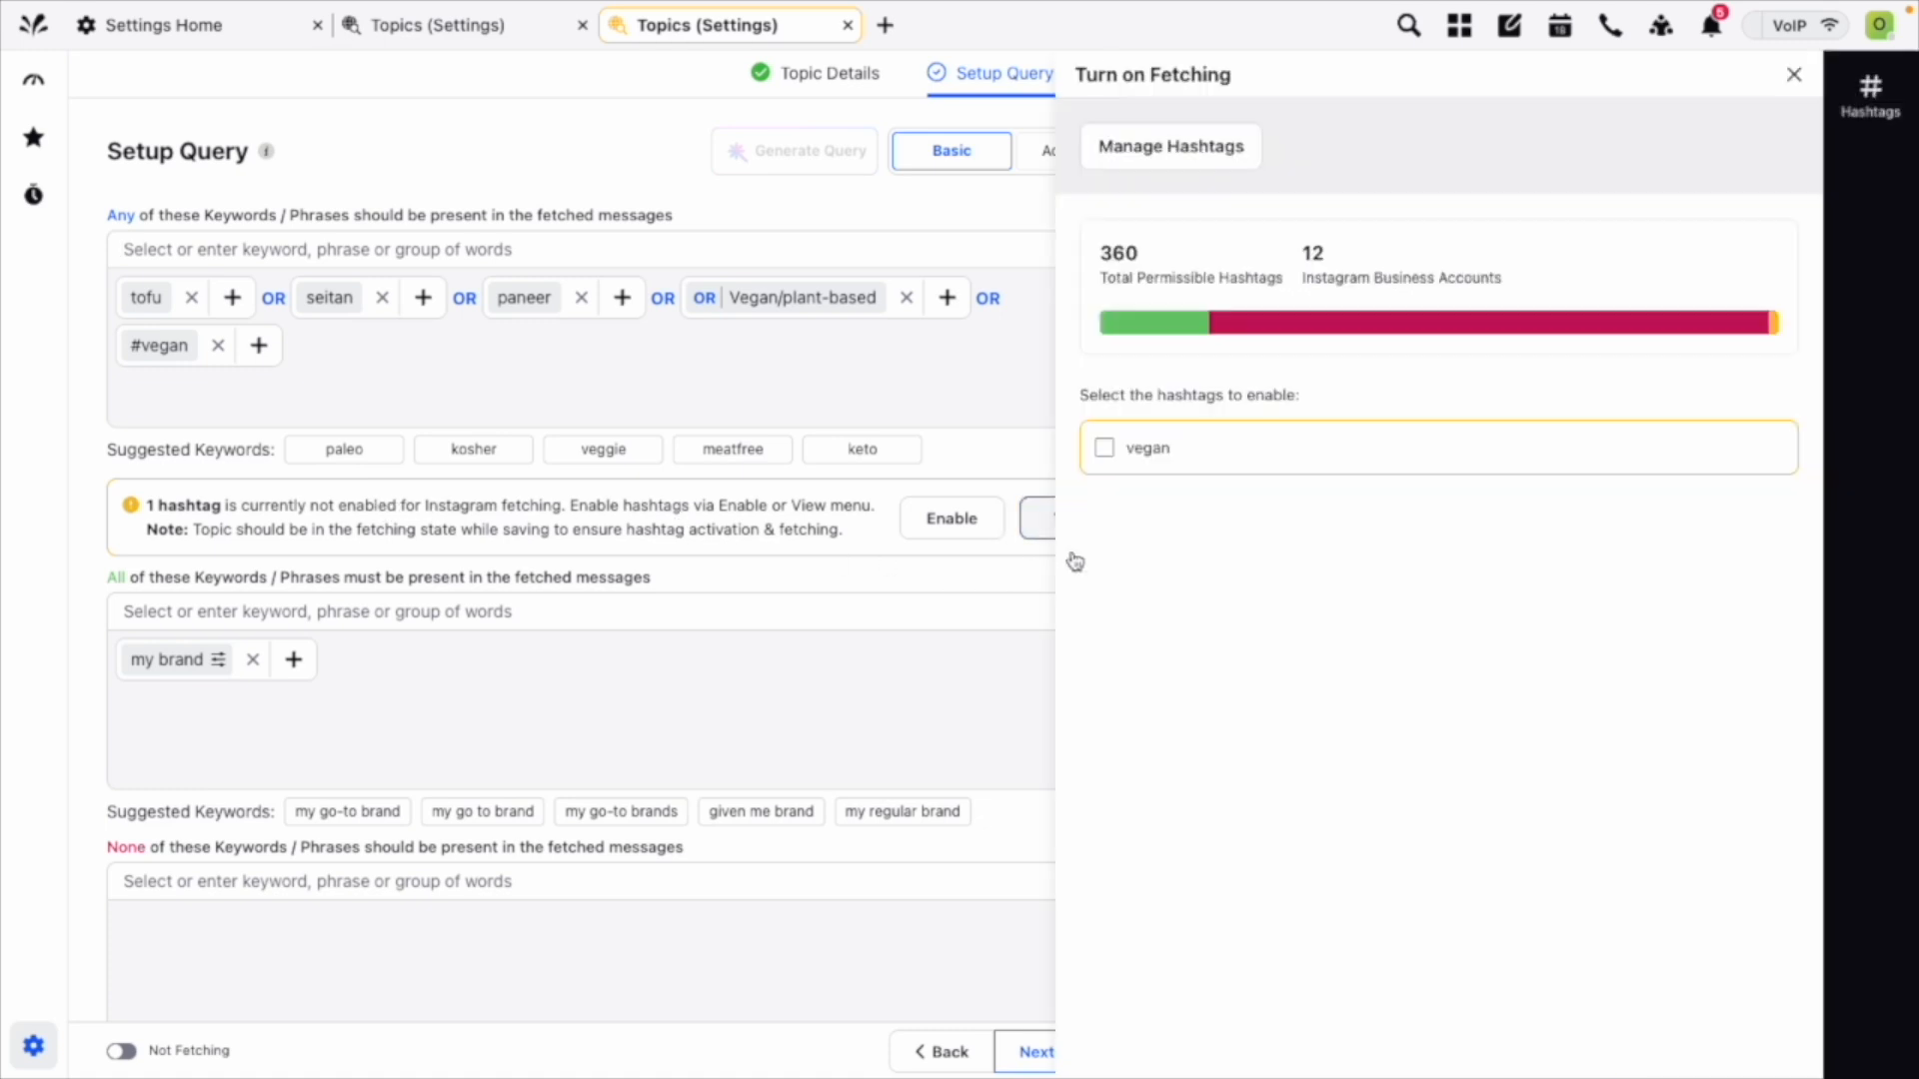
pyautogui.click(1105, 448)
pyautogui.click(1792, 77)
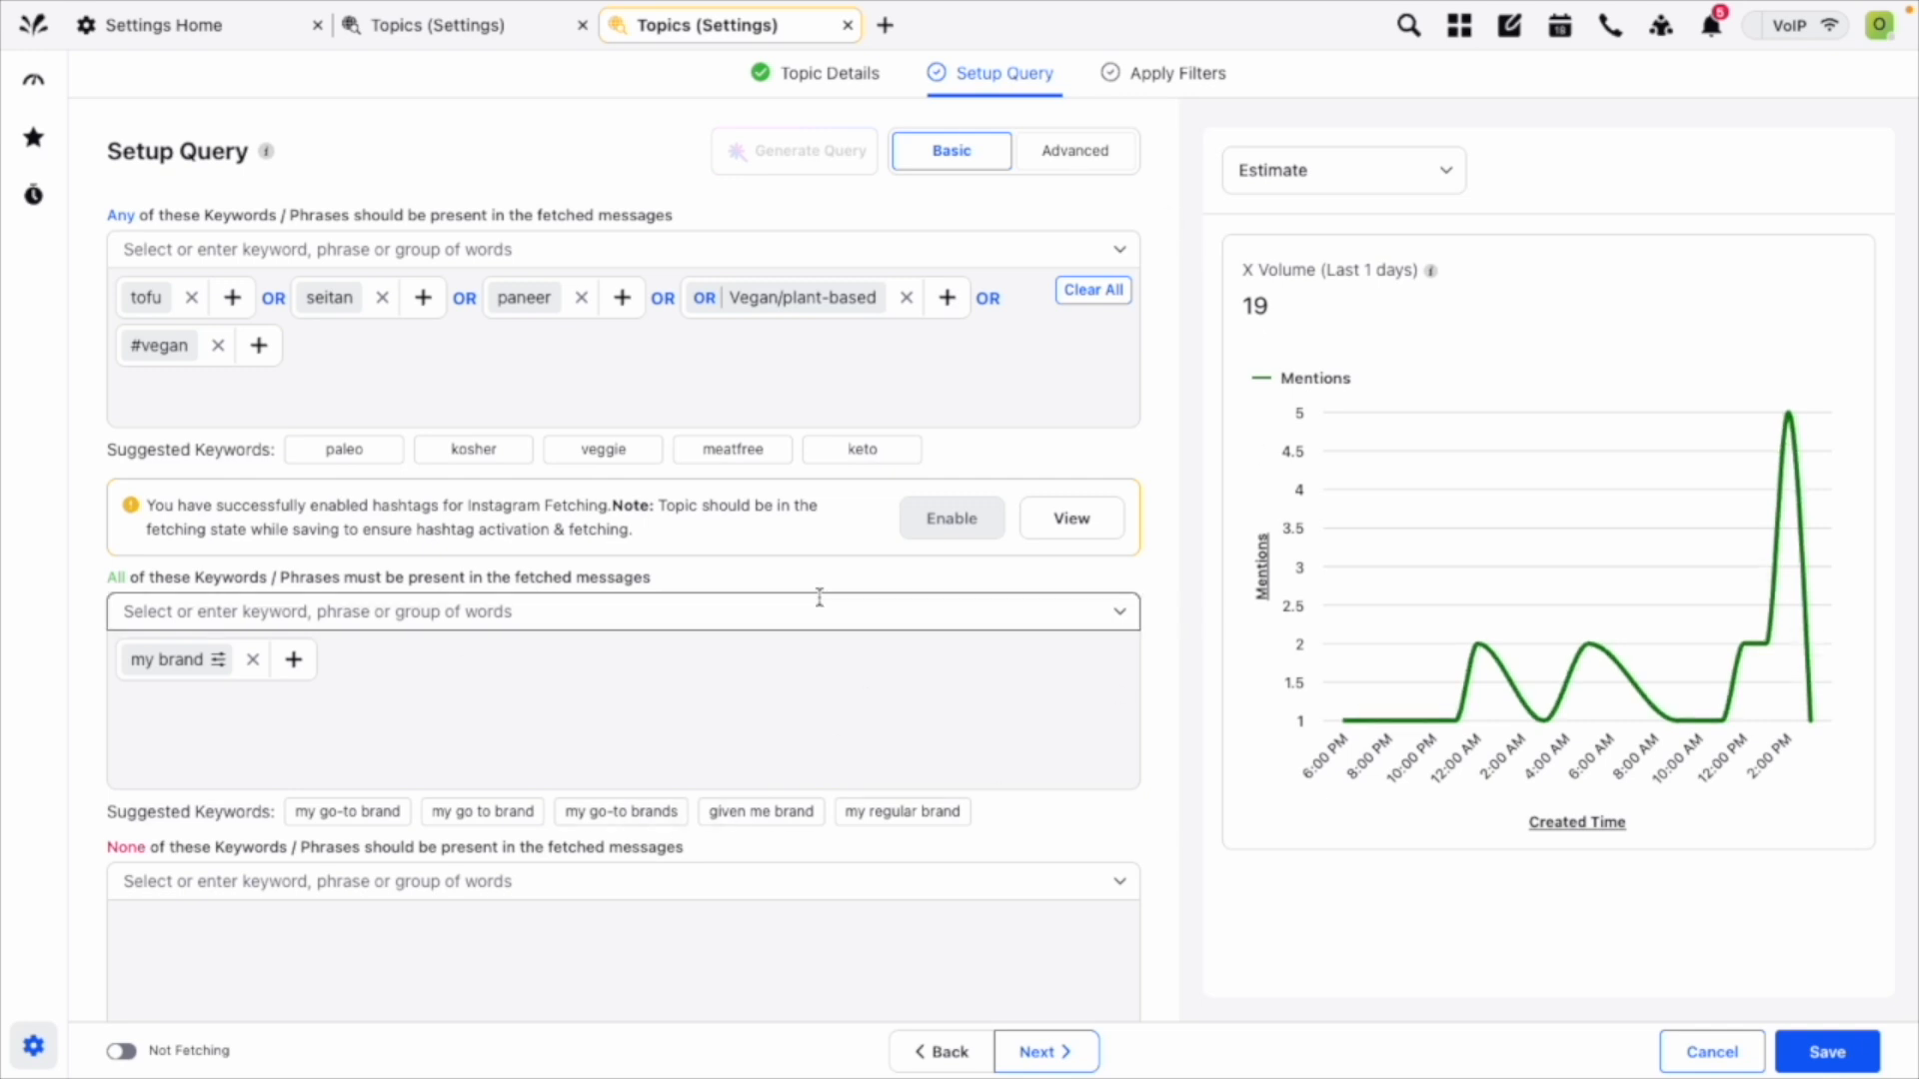
# In the topic's filters, remove Quora from the social channels and Reddit from the web sources.
pyautogui.click(1192, 81)
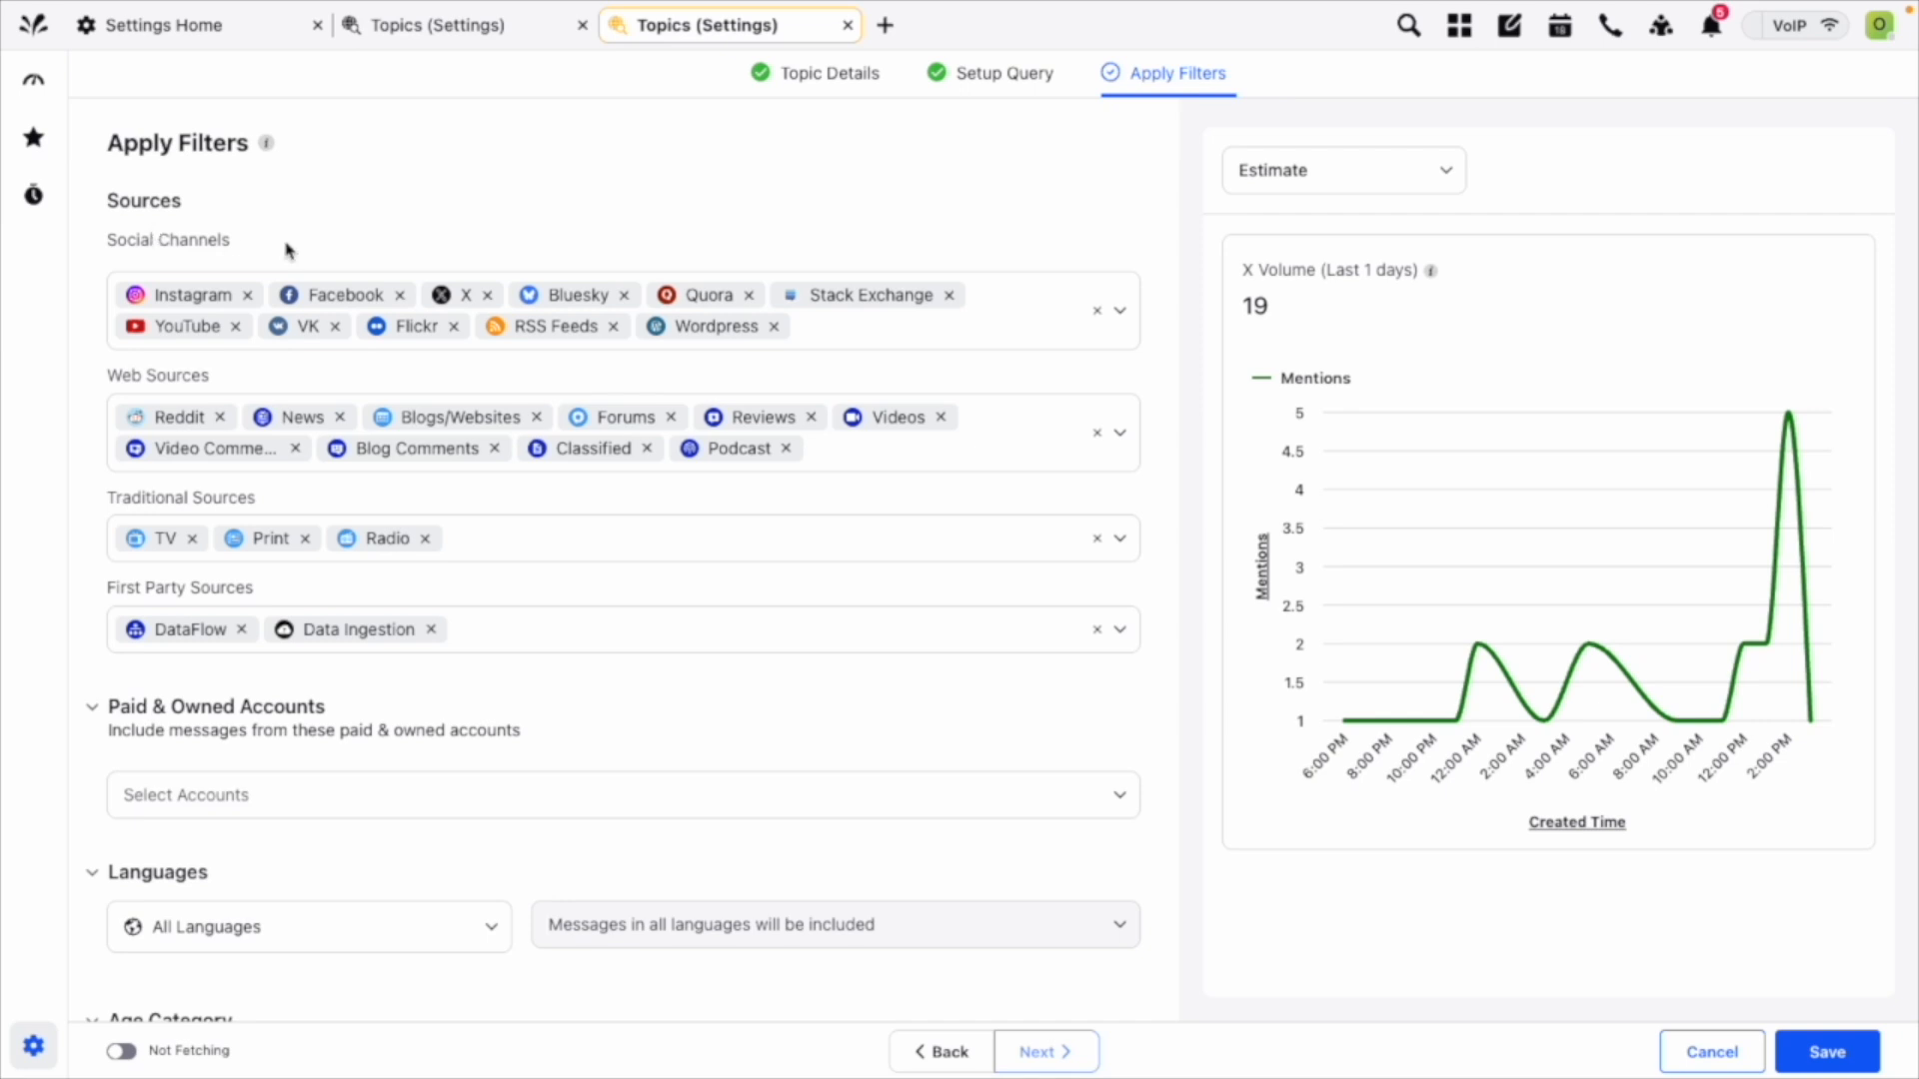
pyautogui.scroll(-2, 536, 311)
pyautogui.scroll(1, 536, 311)
pyautogui.scroll(1, 537, 311)
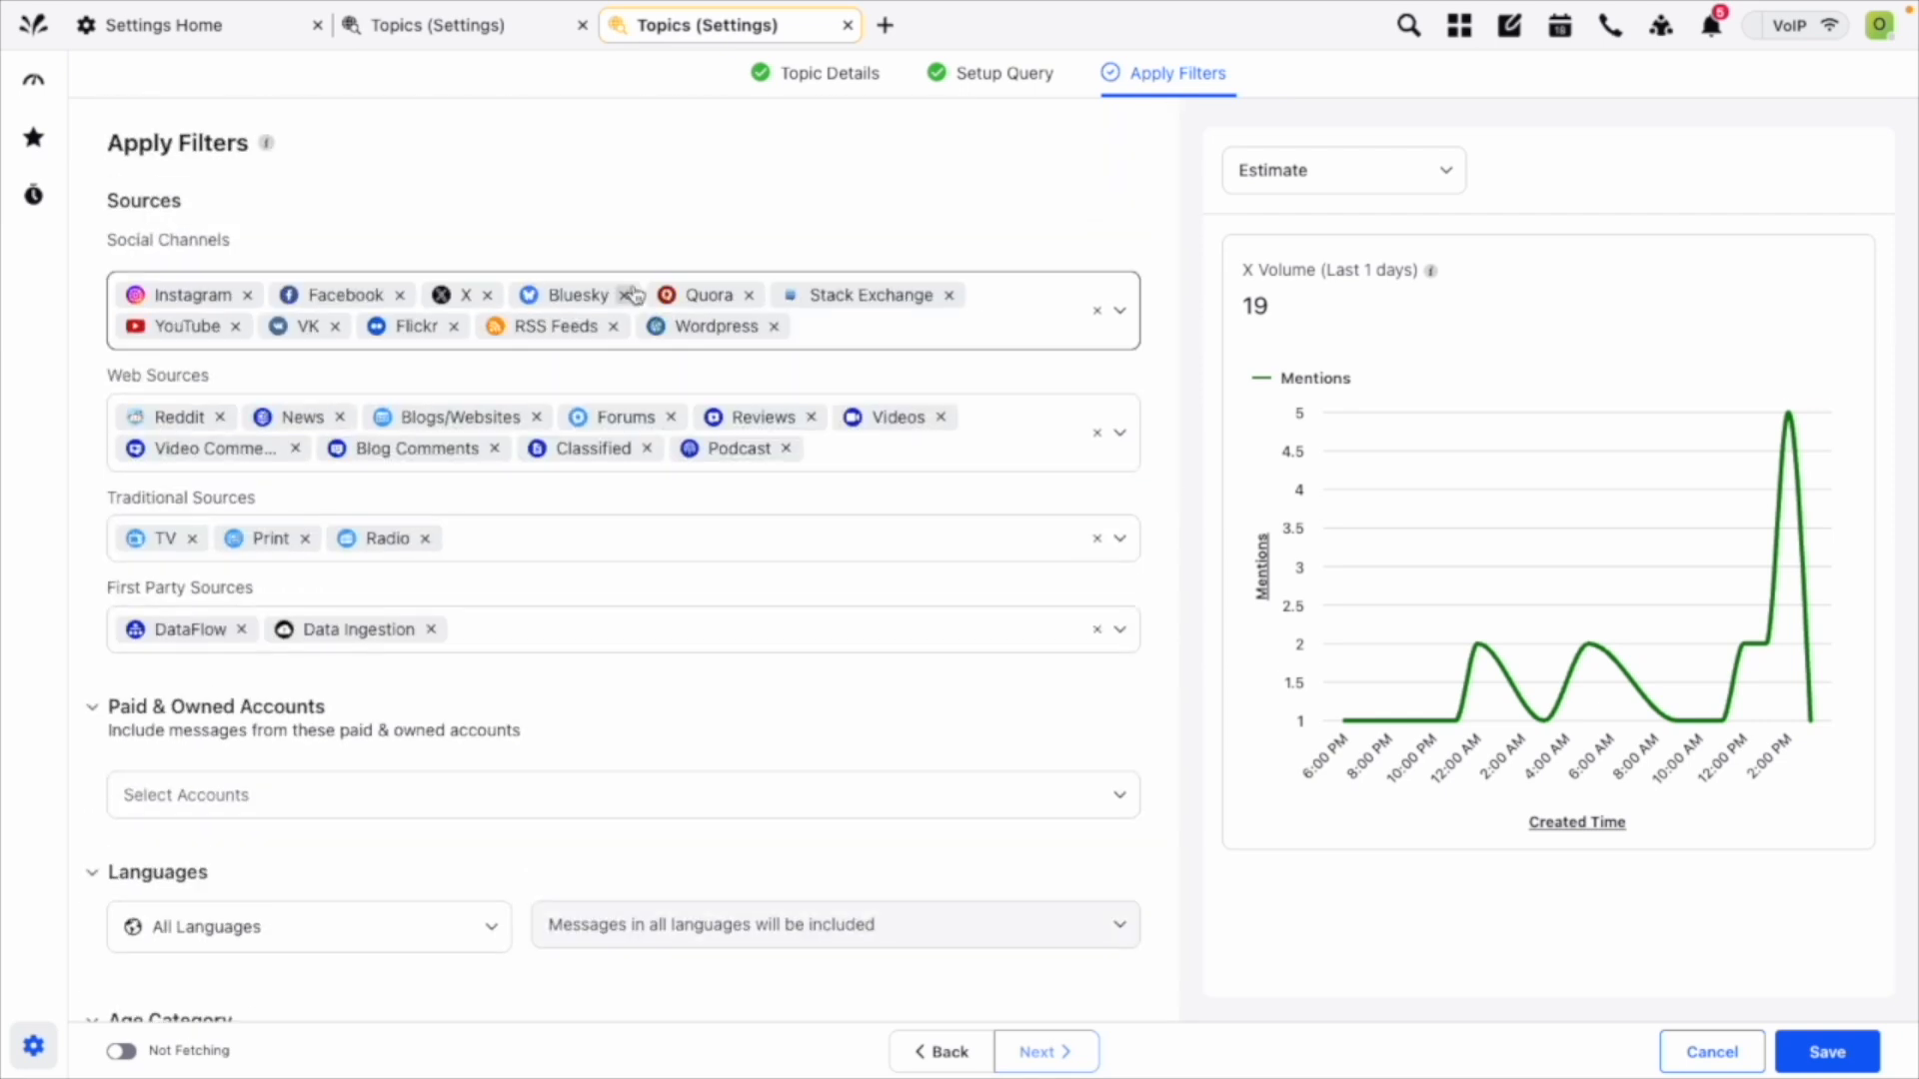
pyautogui.click(748, 296)
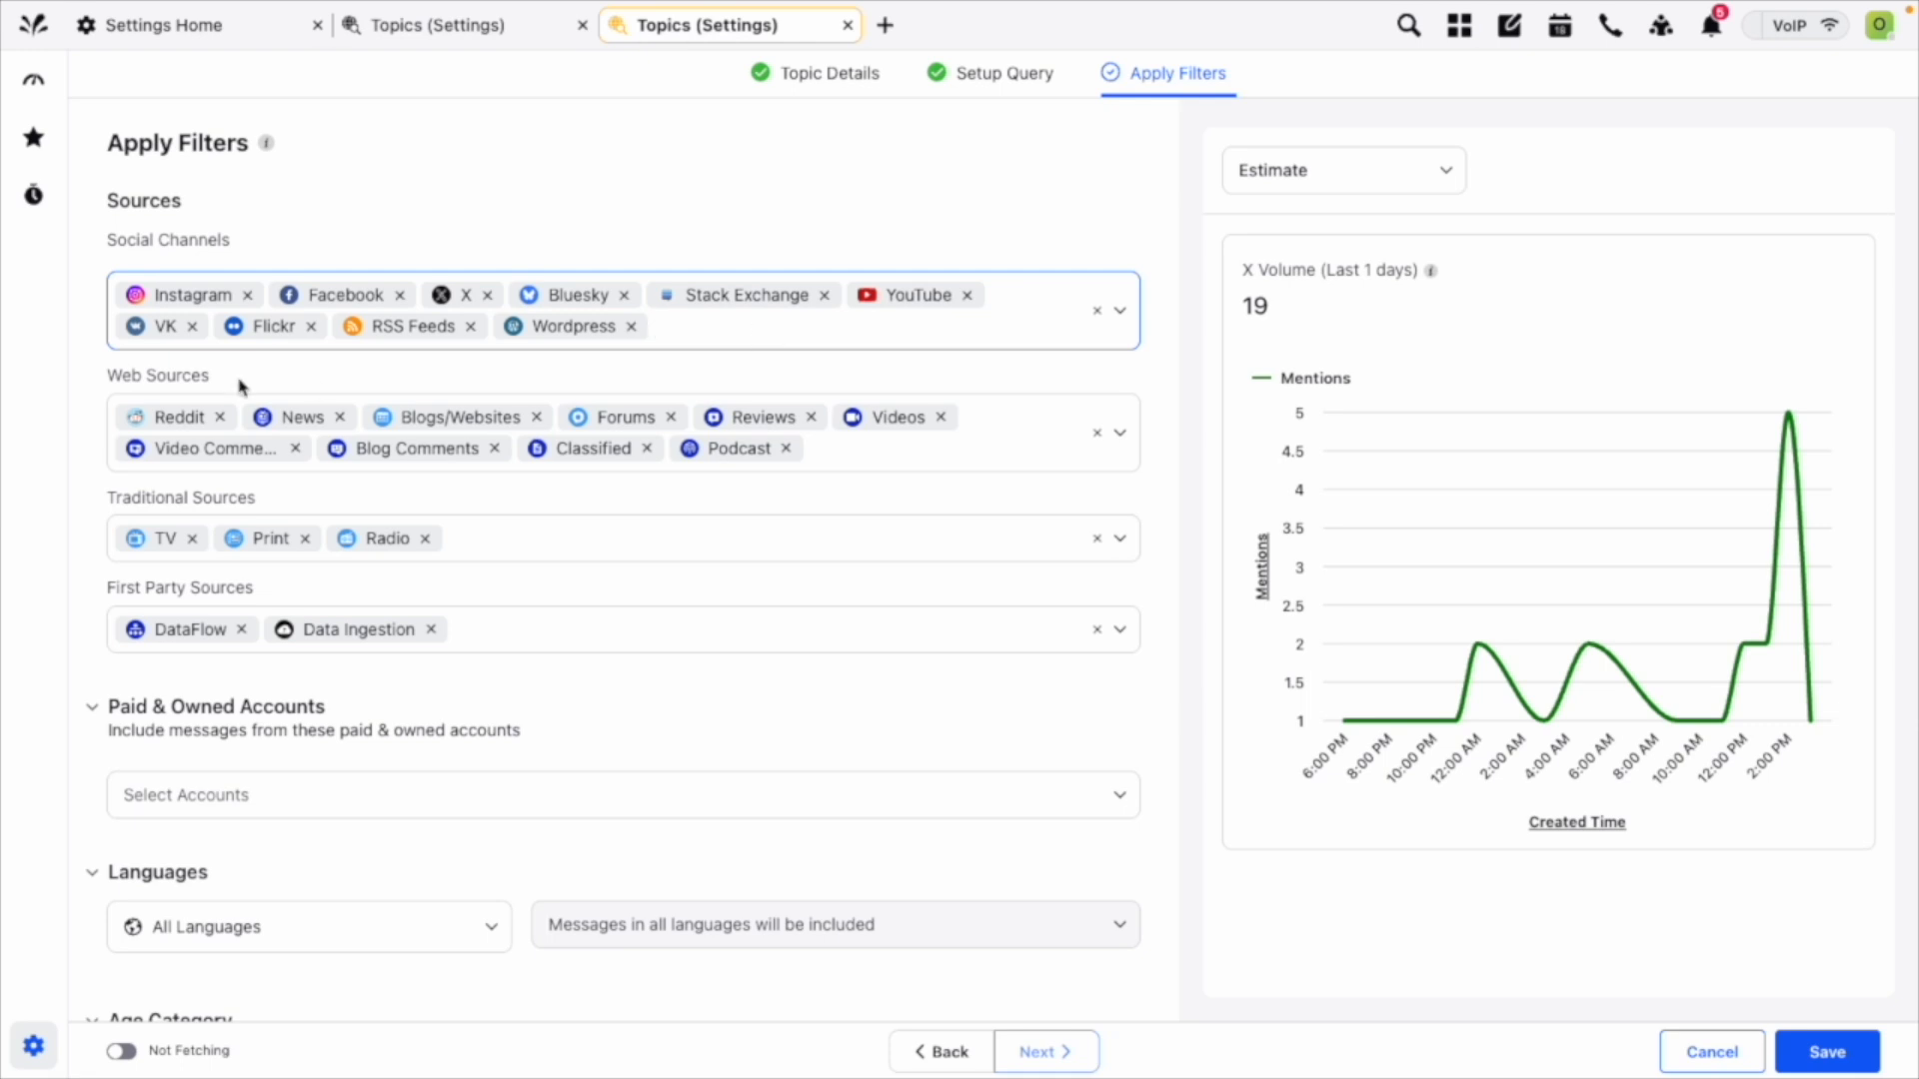
pyautogui.click(220, 417)
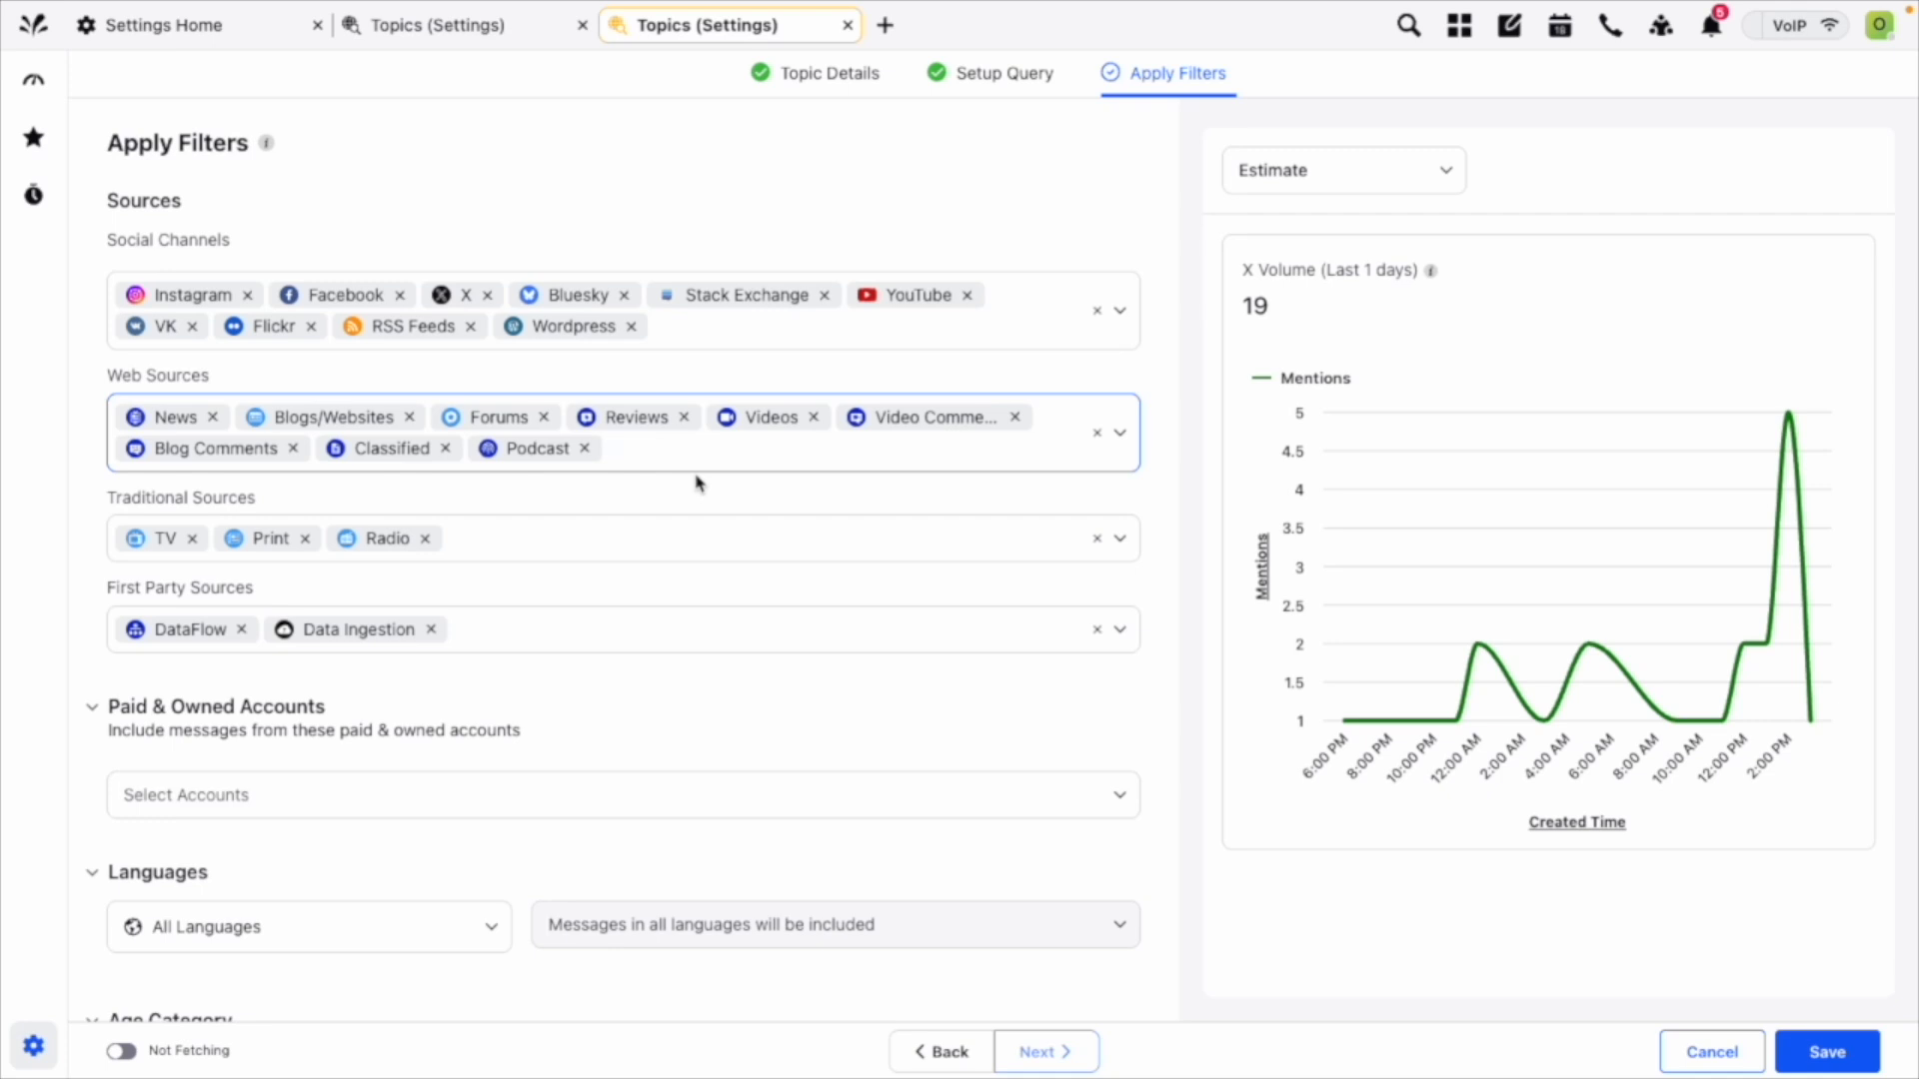
# Restrict the topic's language filter to specific languages and choose English.
pyautogui.scroll(-6, 697, 484)
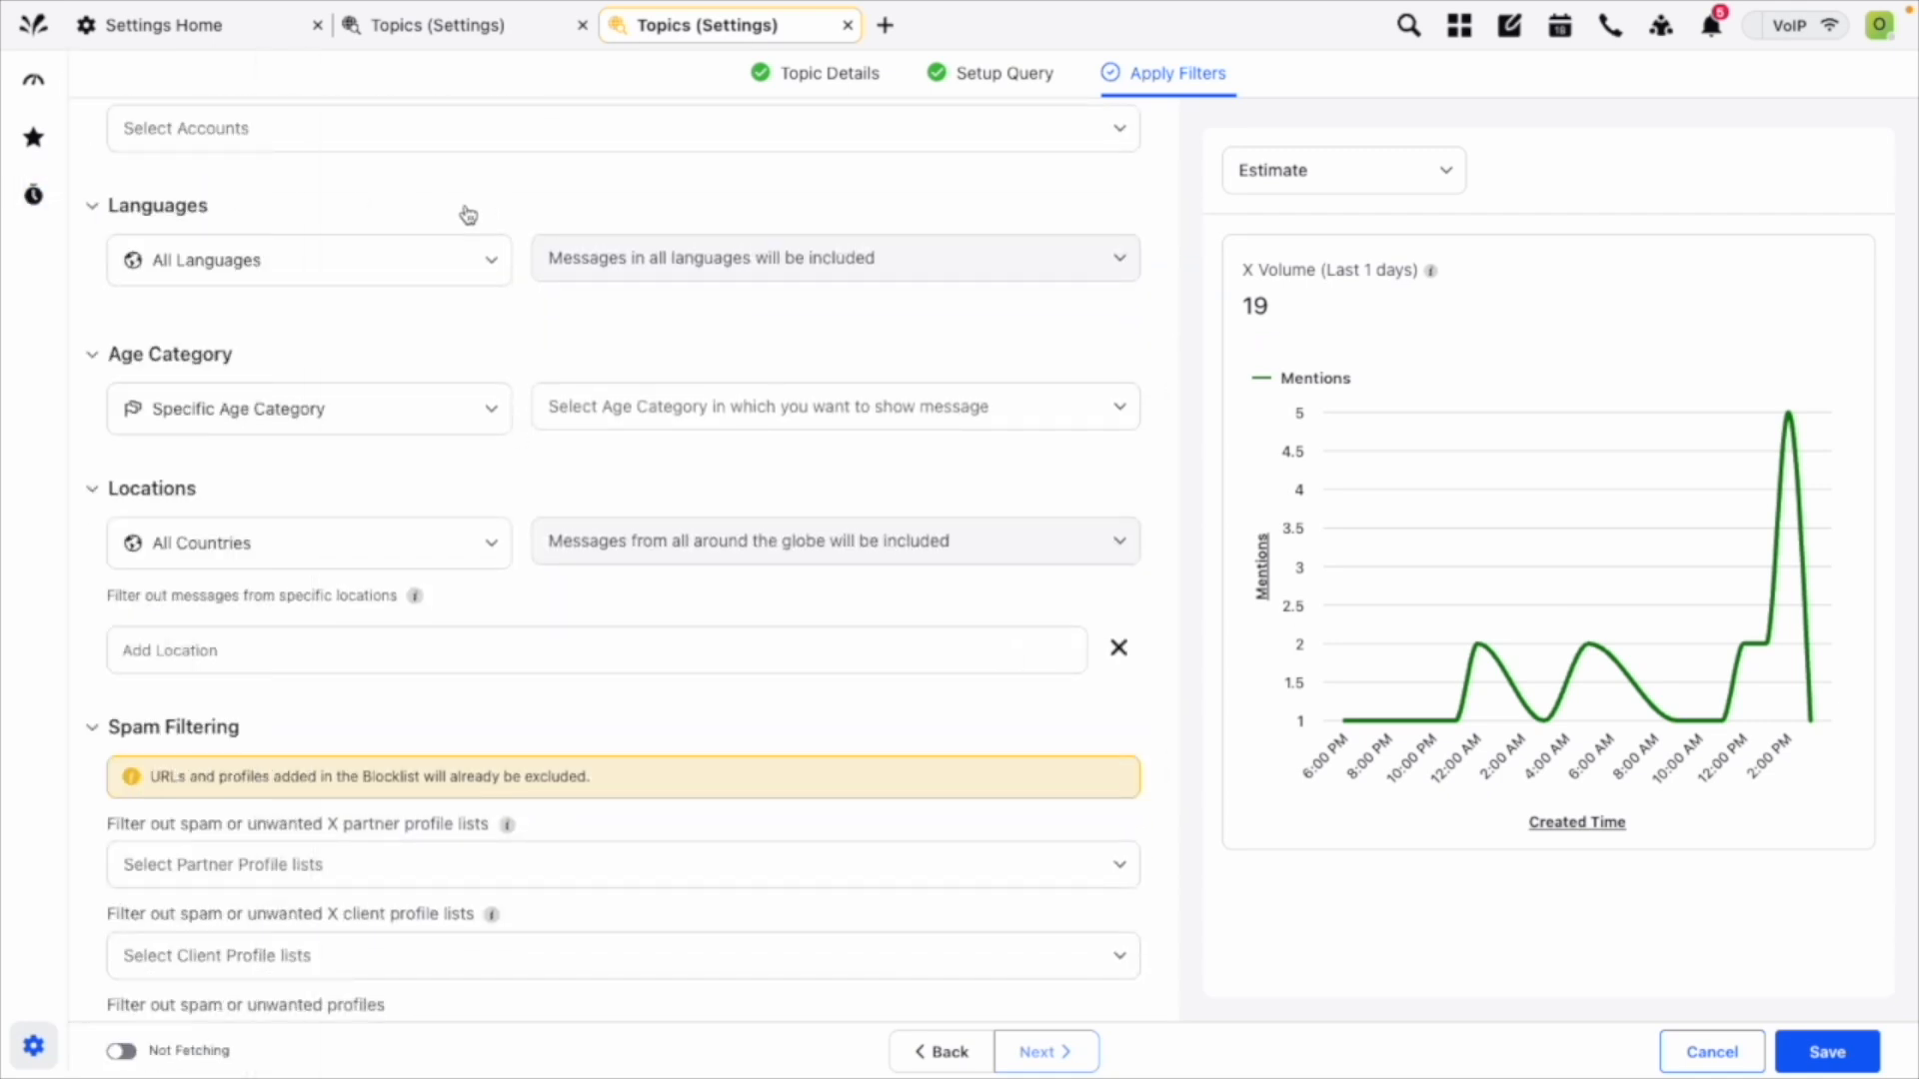
pyautogui.click(458, 258)
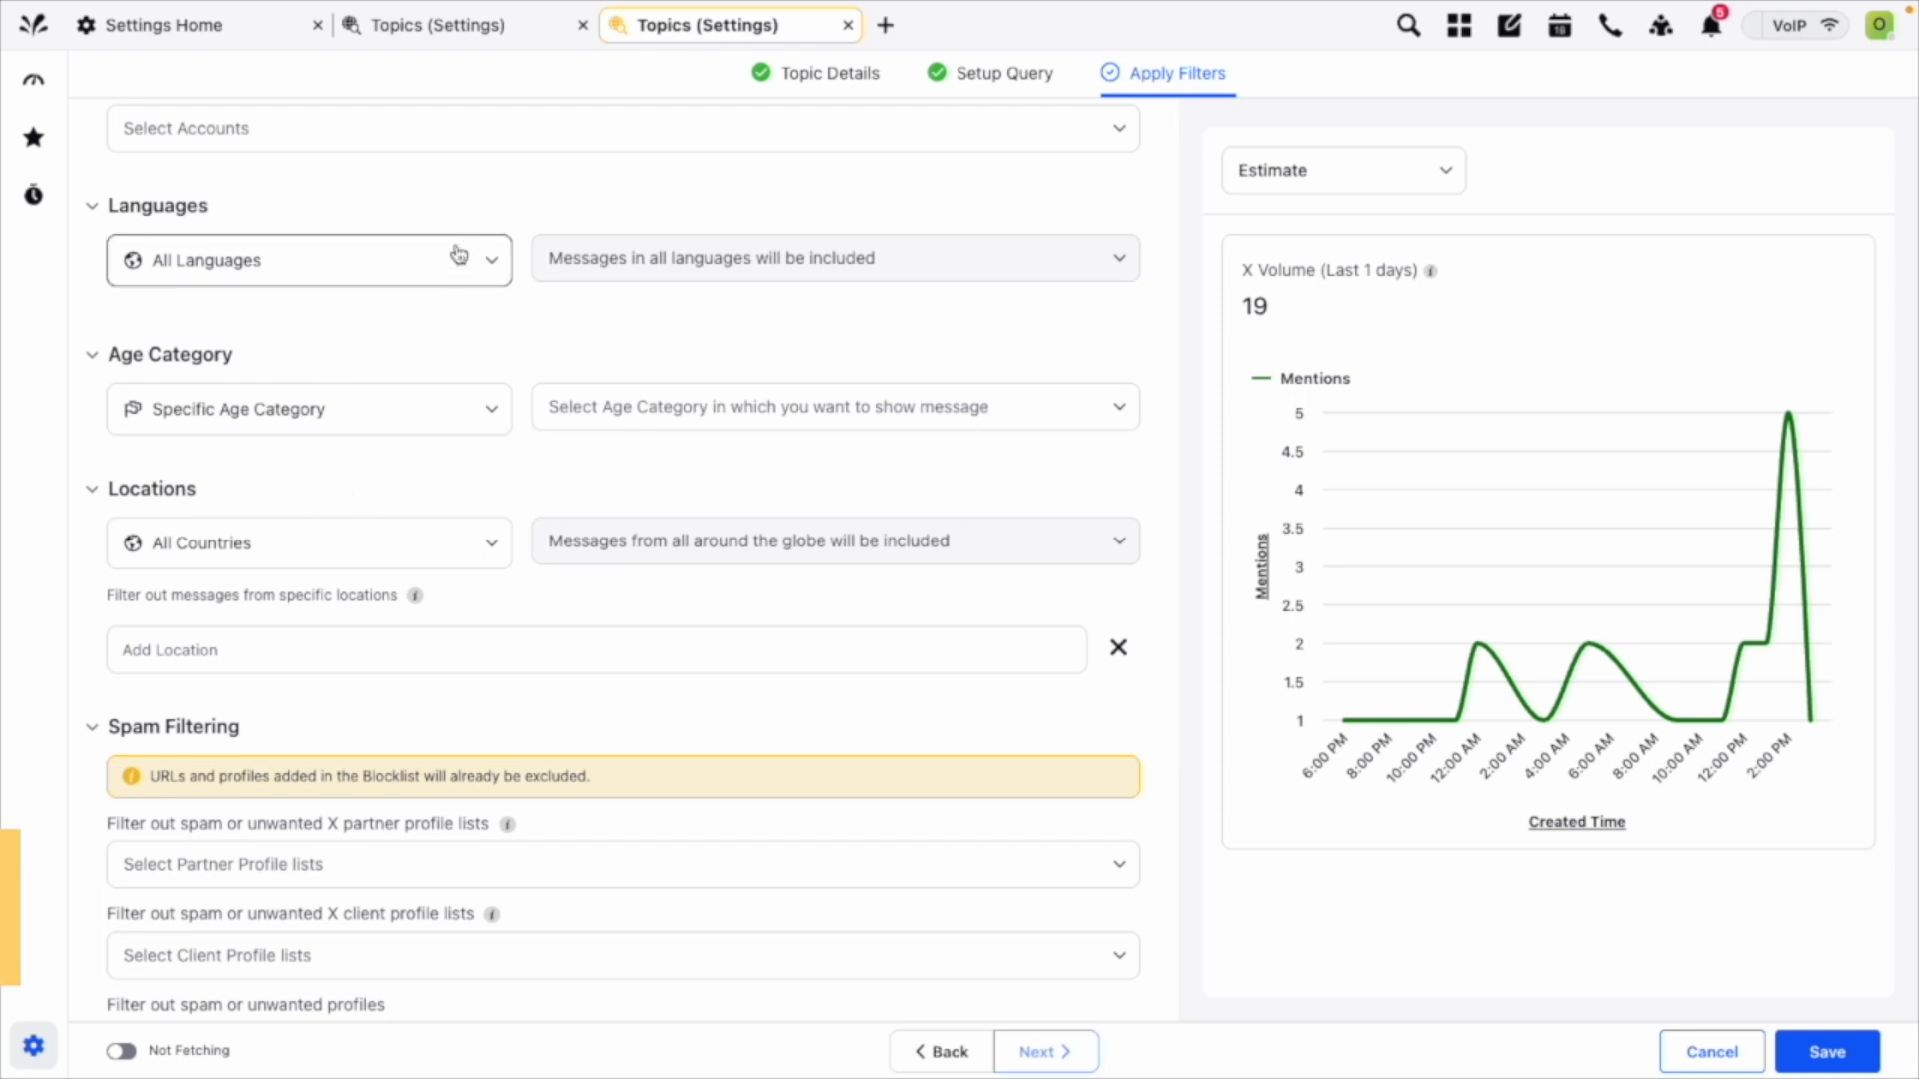
pyautogui.click(429, 379)
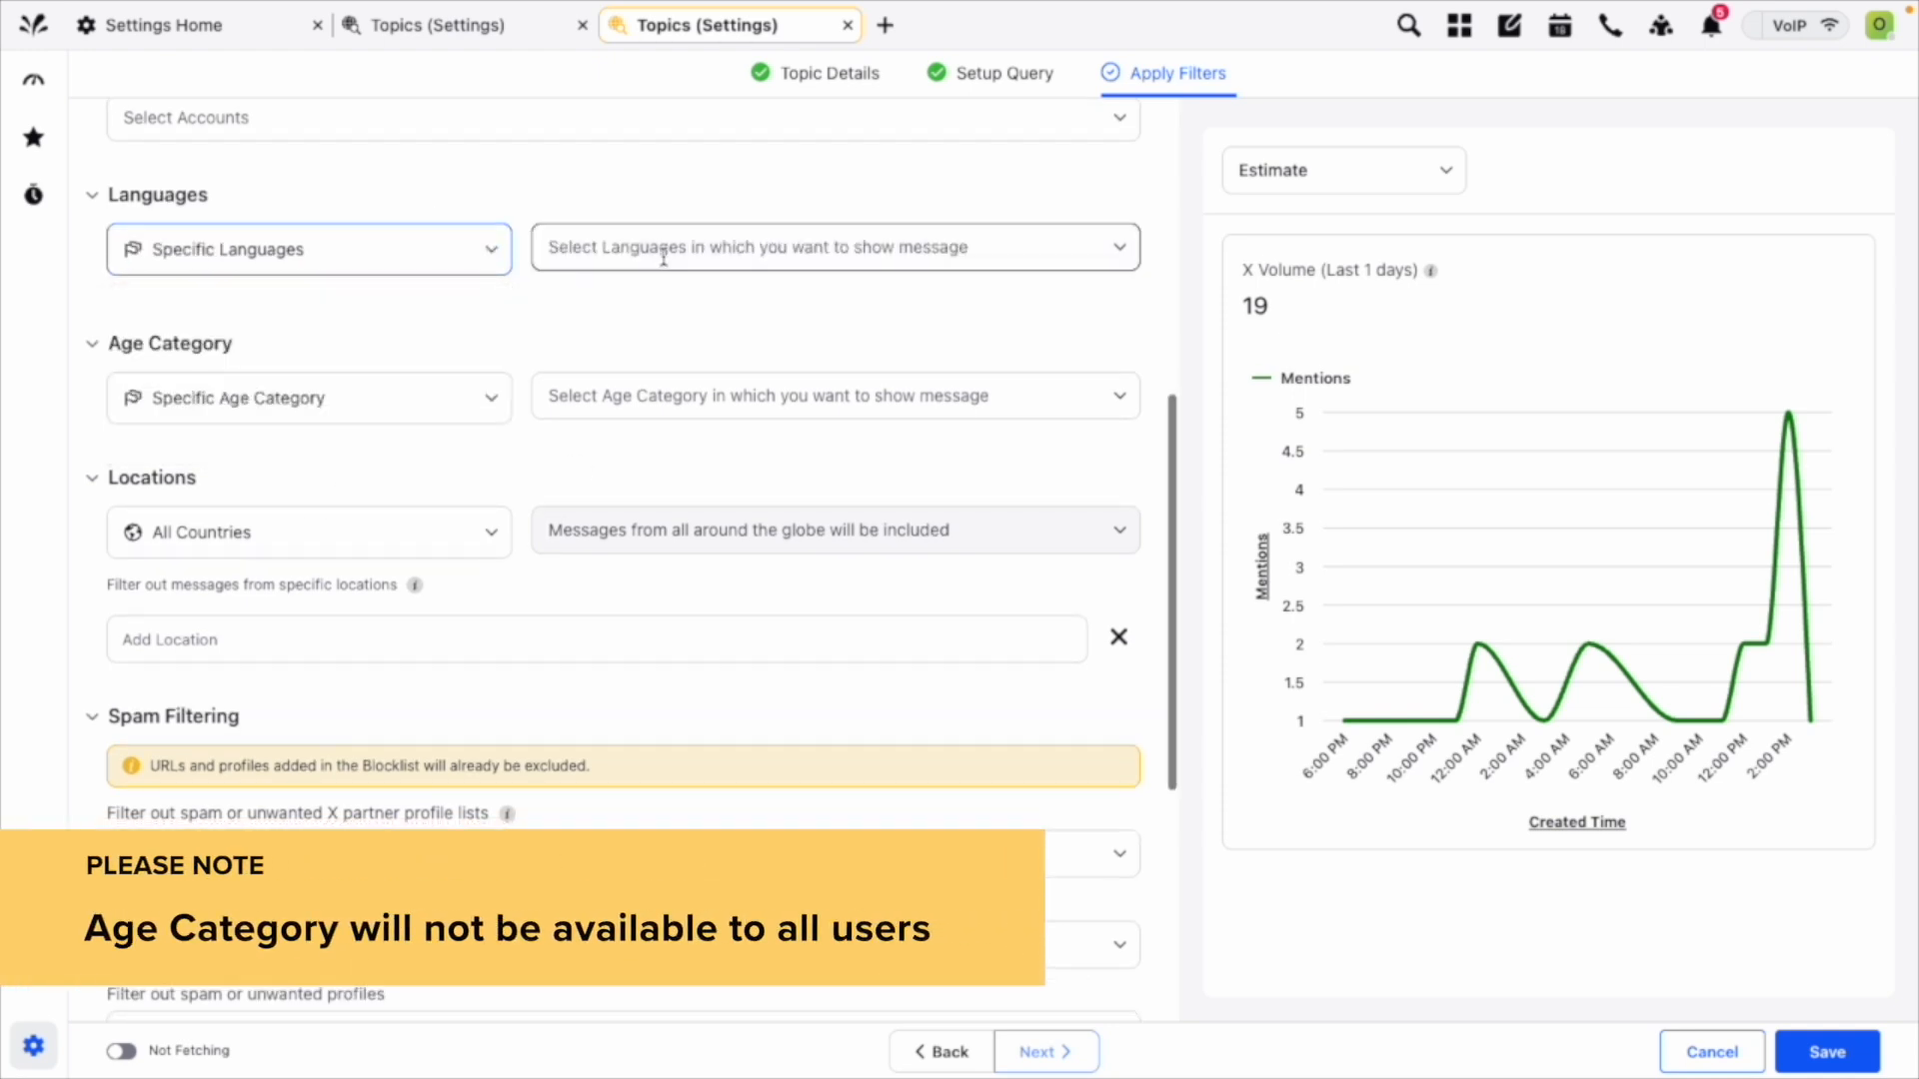
pyautogui.click(663, 249)
pyautogui.click(654, 302)
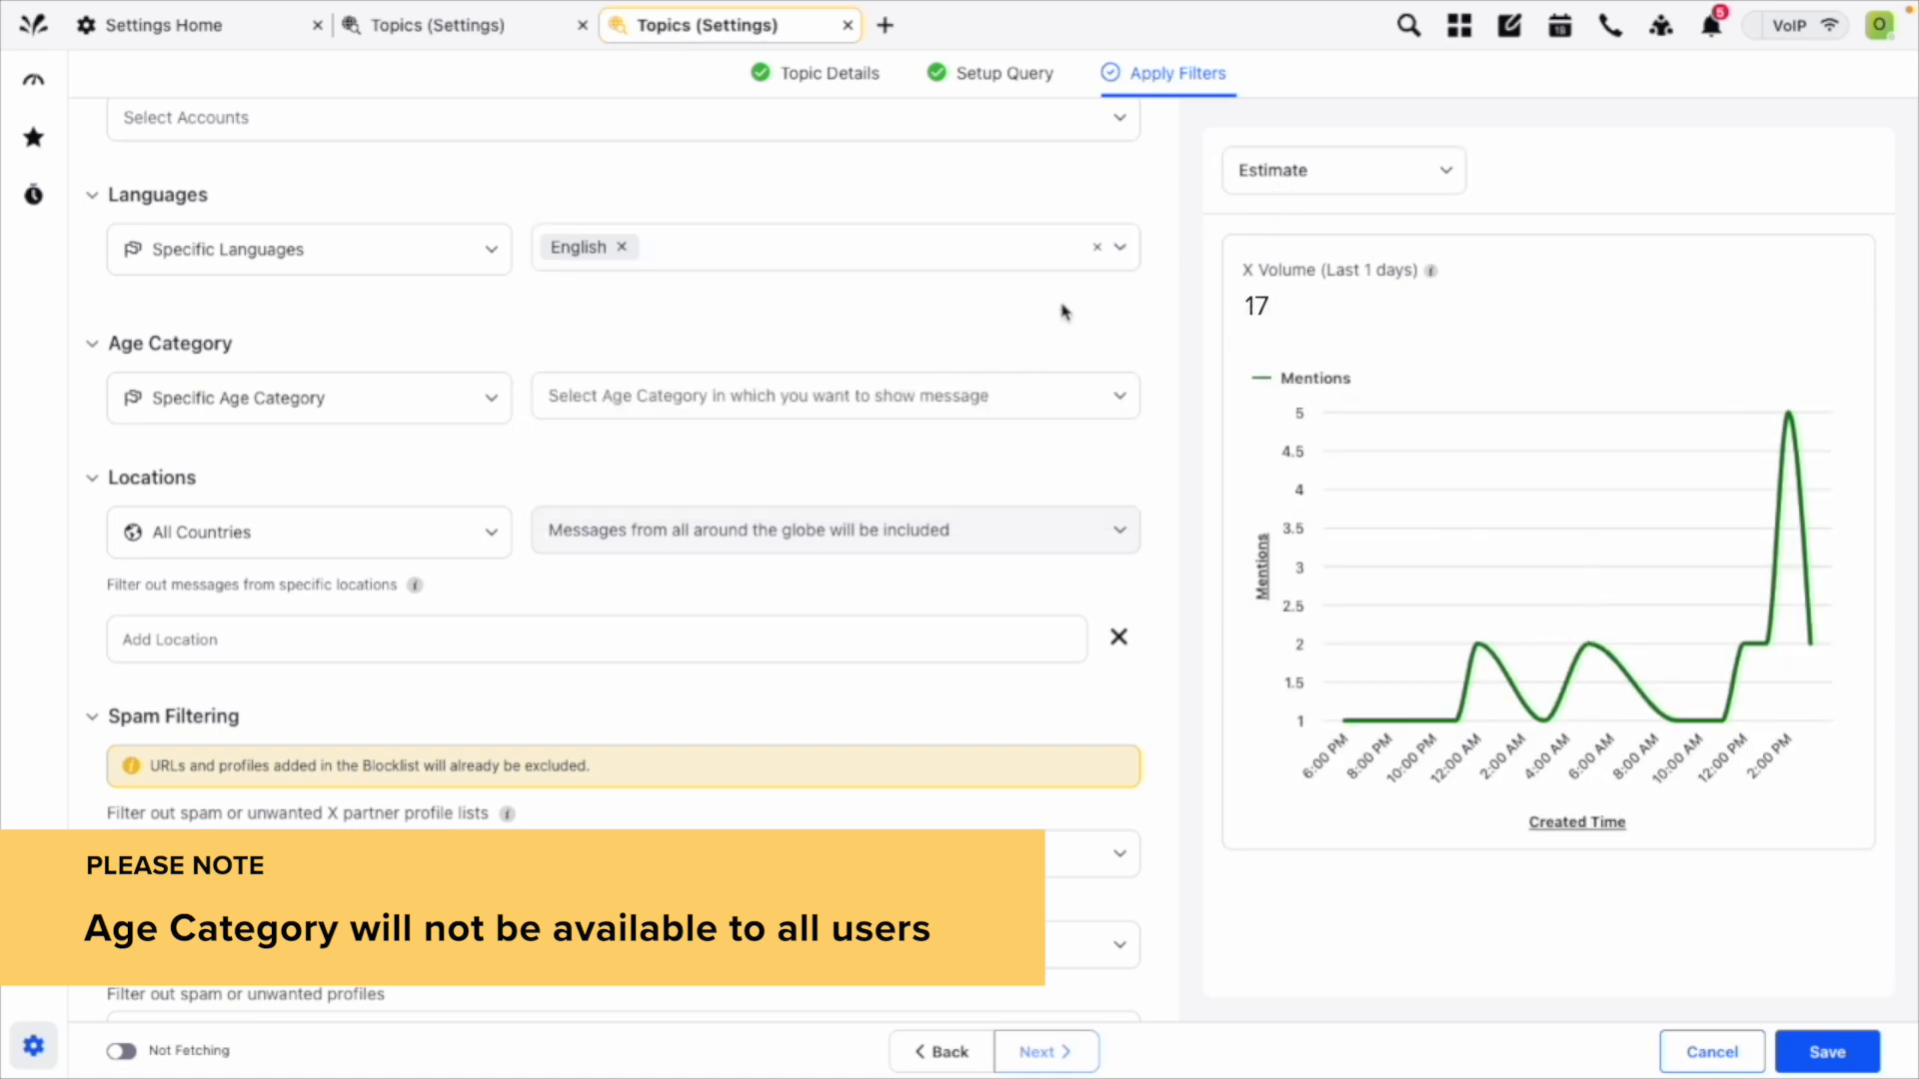
# Review the location, spam and X-related filters, switching the exclusion of reposts on and back off.
pyautogui.scroll(-2, 1067, 312)
pyautogui.scroll(-1, 356, 368)
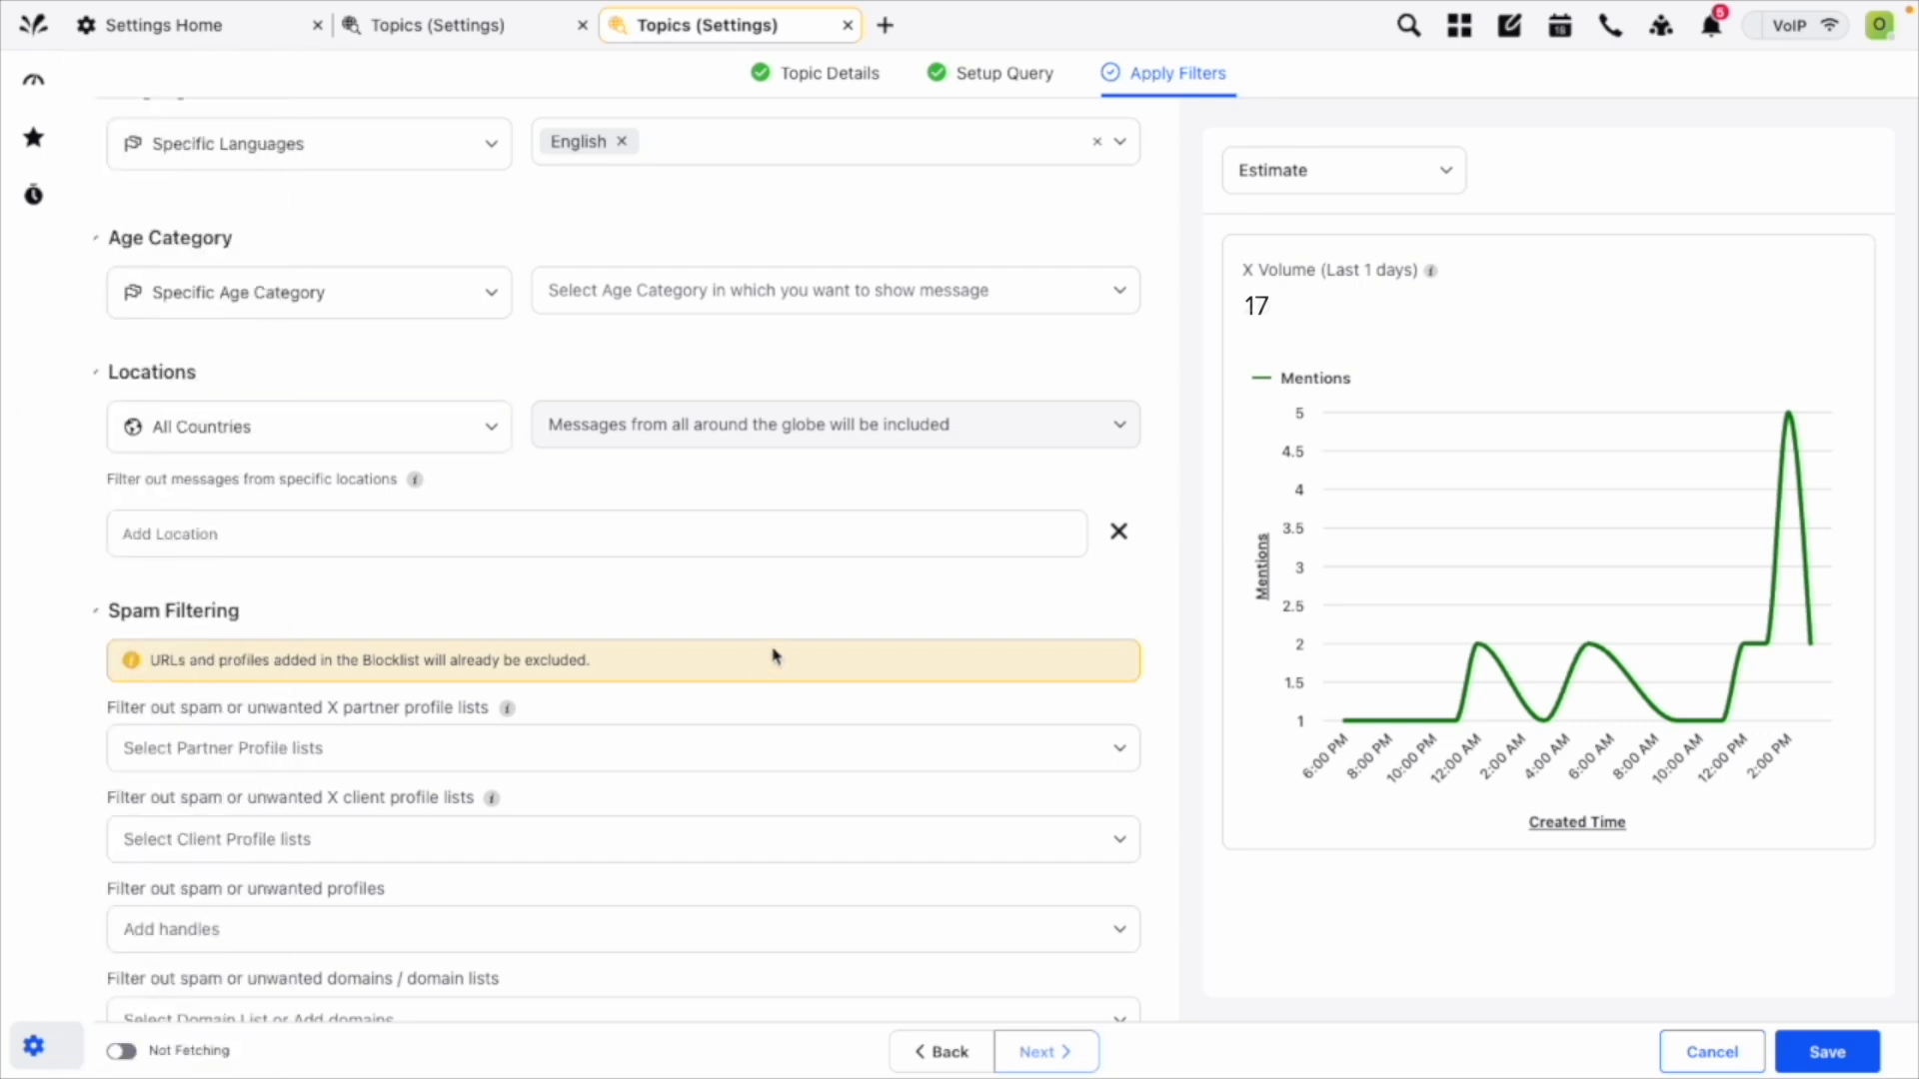
pyautogui.scroll(-2, 762, 638)
pyautogui.scroll(-2, 763, 640)
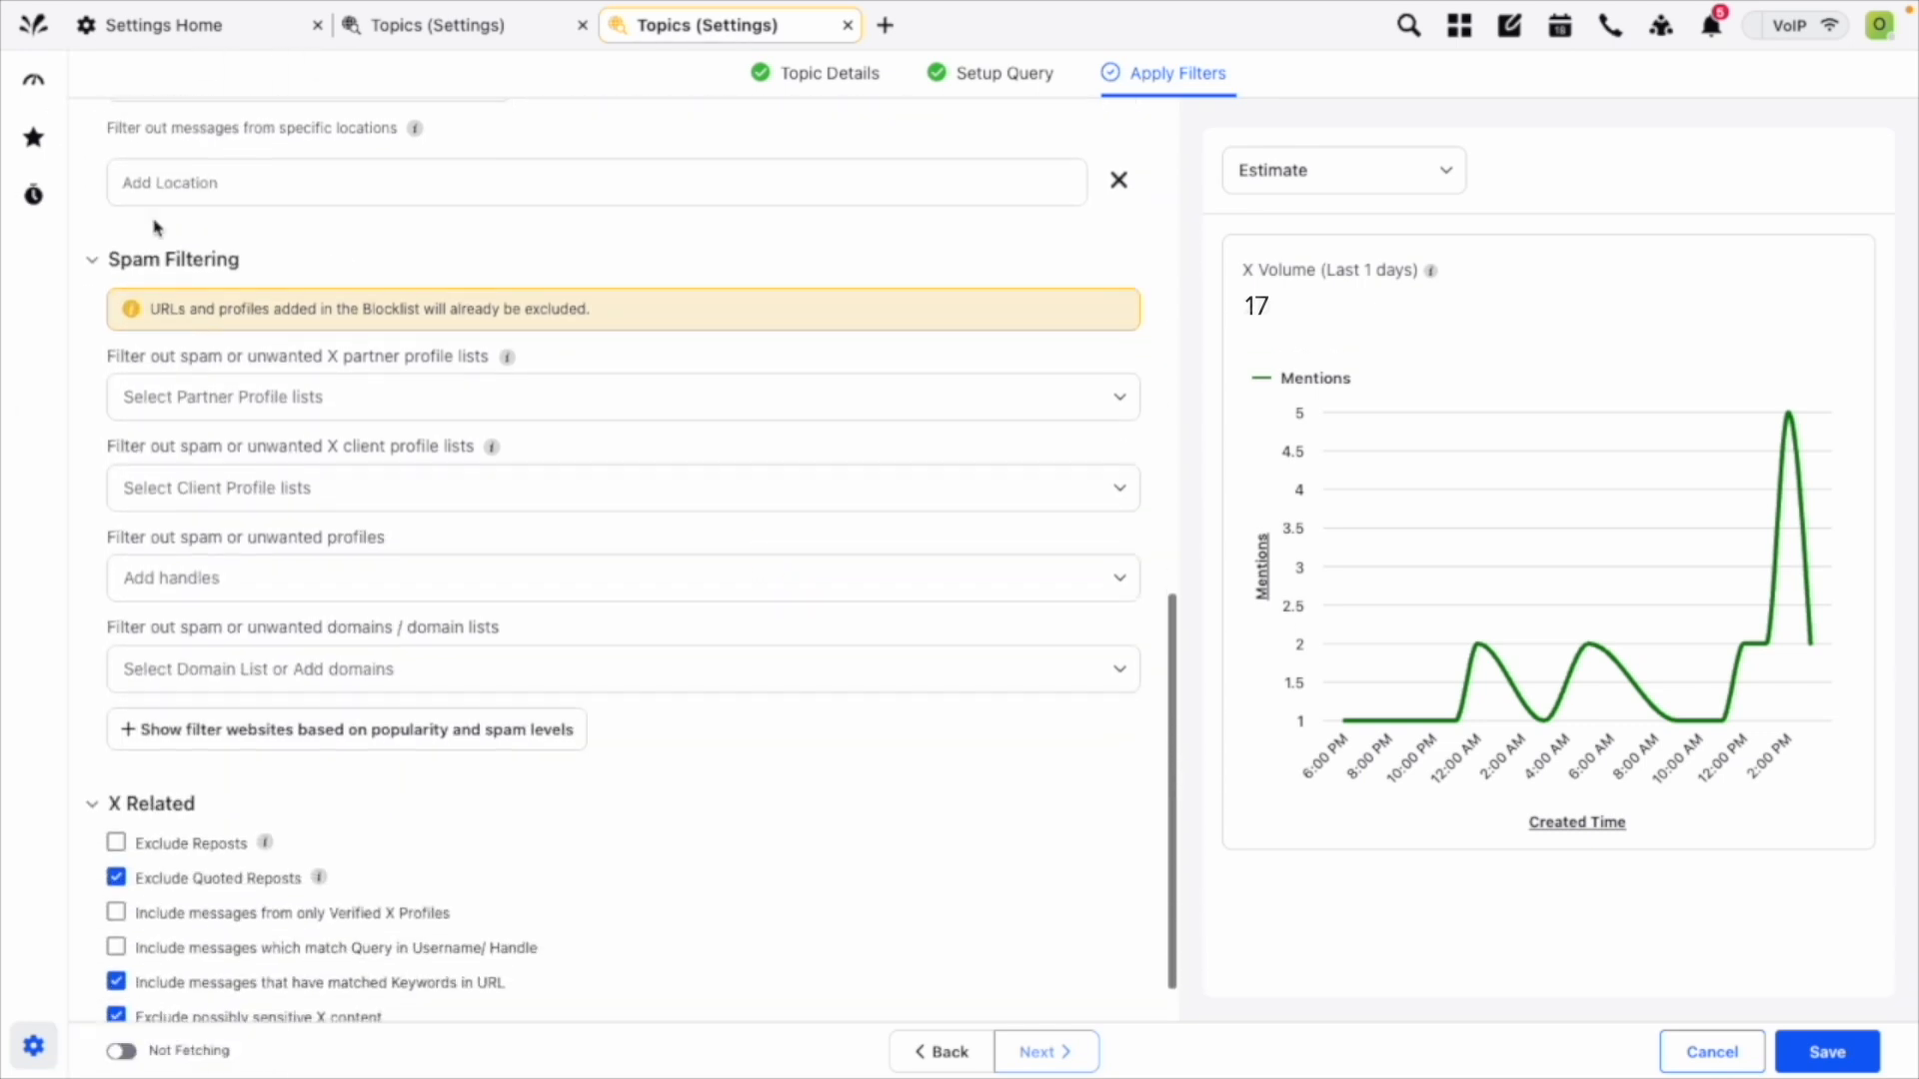
pyautogui.scroll(-1, 397, 411)
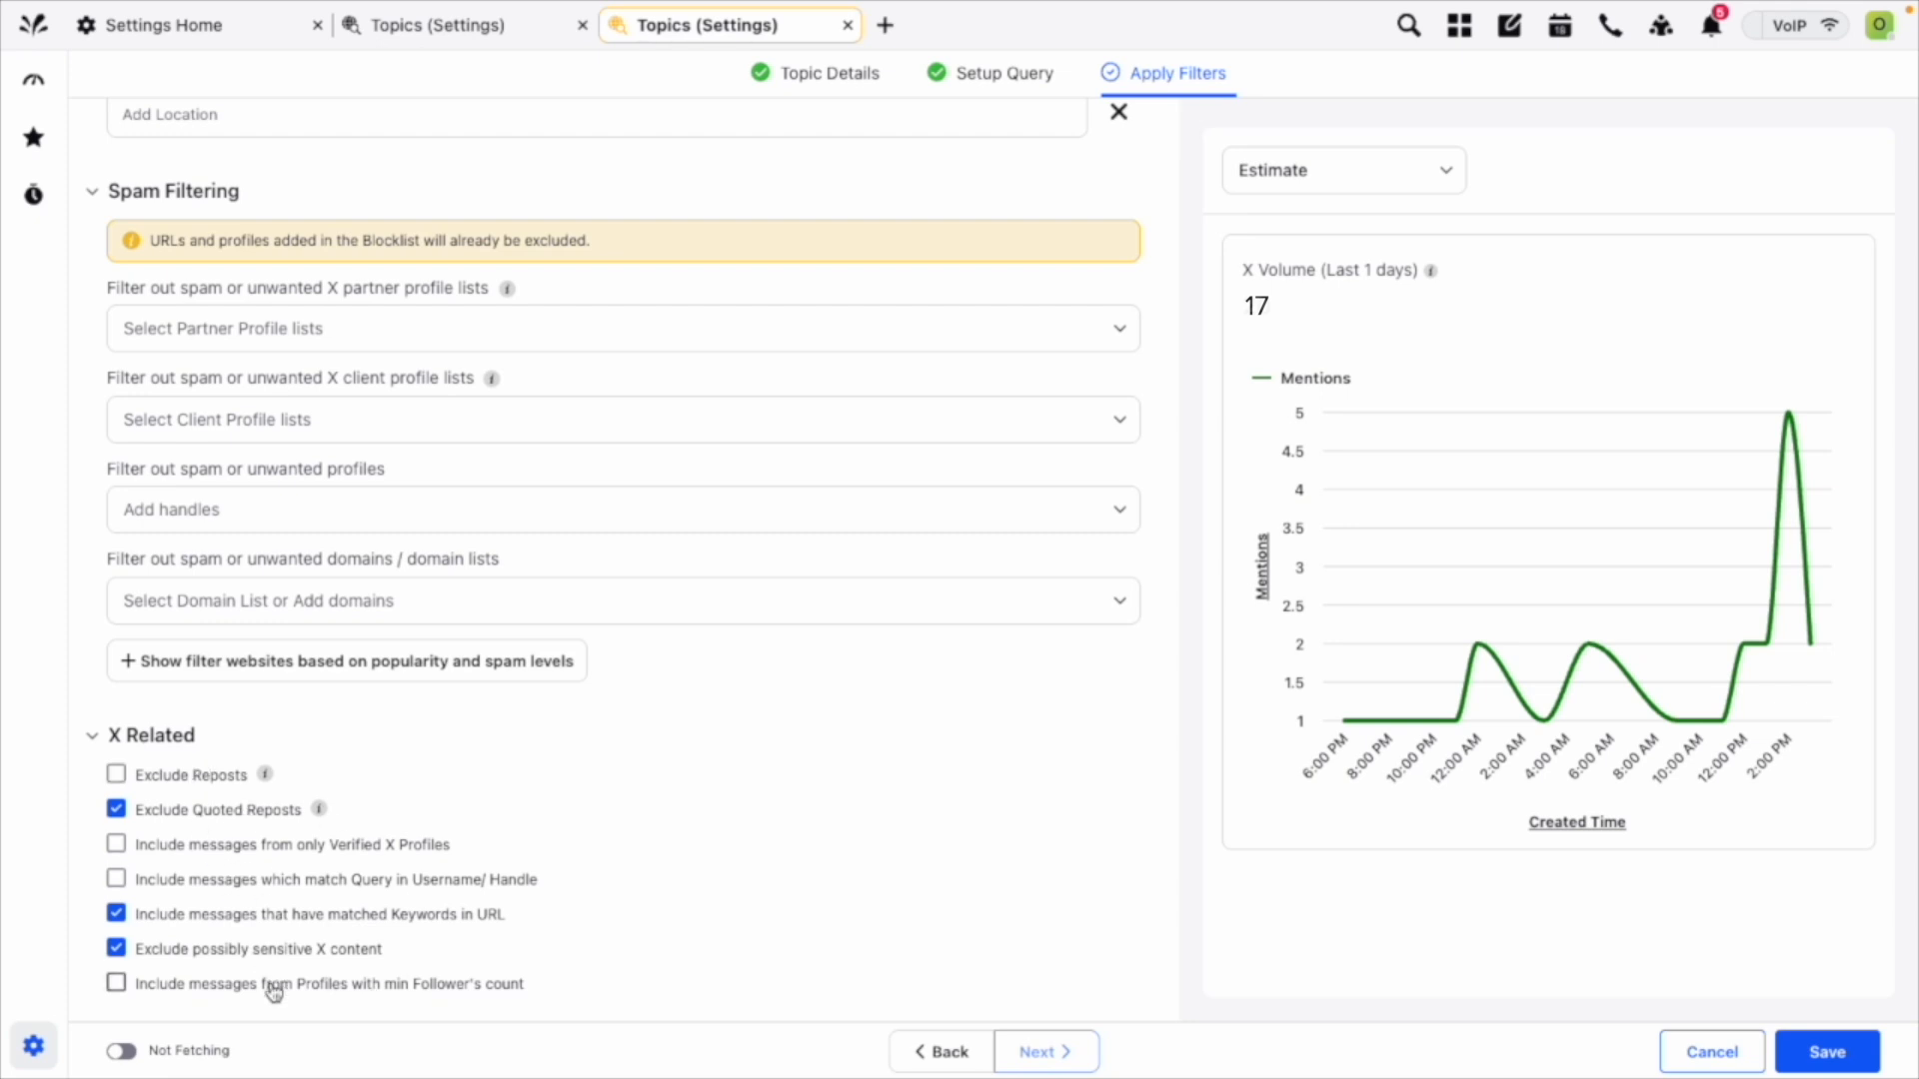
pyautogui.click(160, 785)
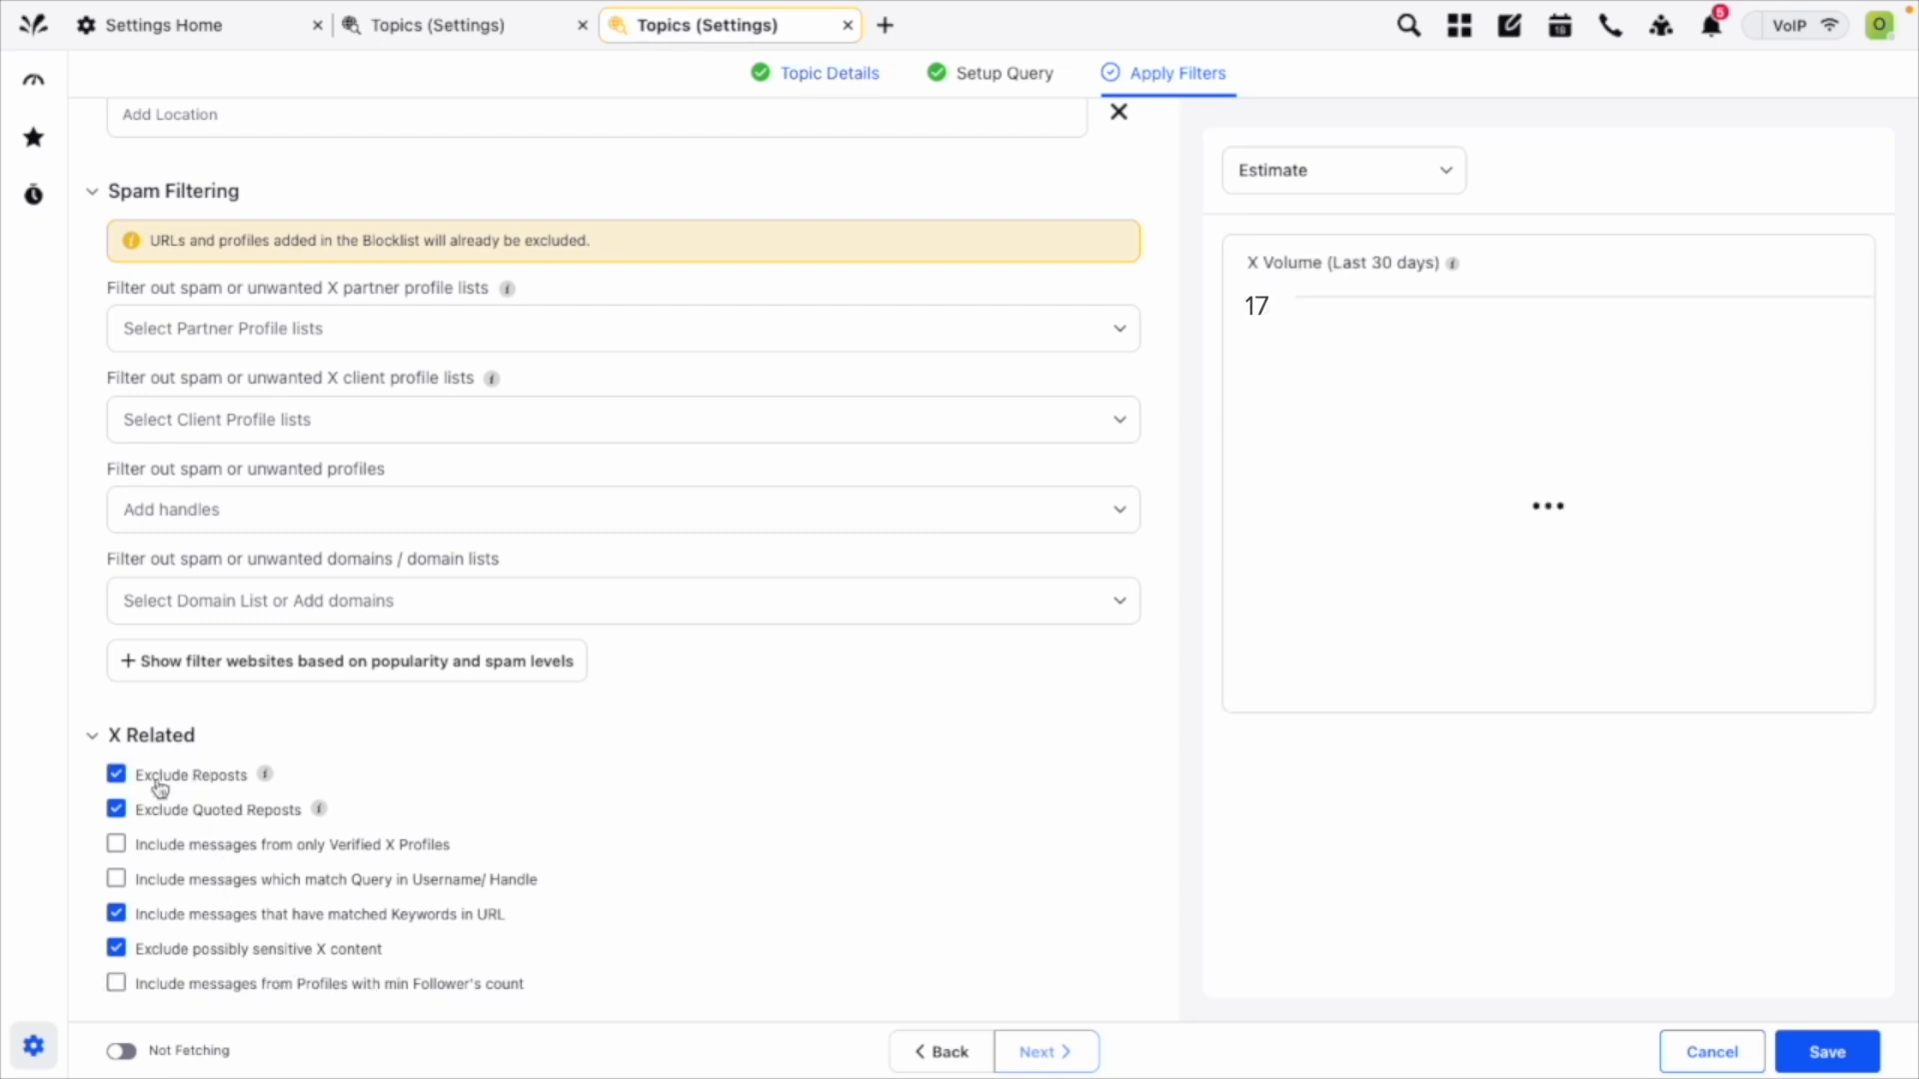
pyautogui.click(160, 786)
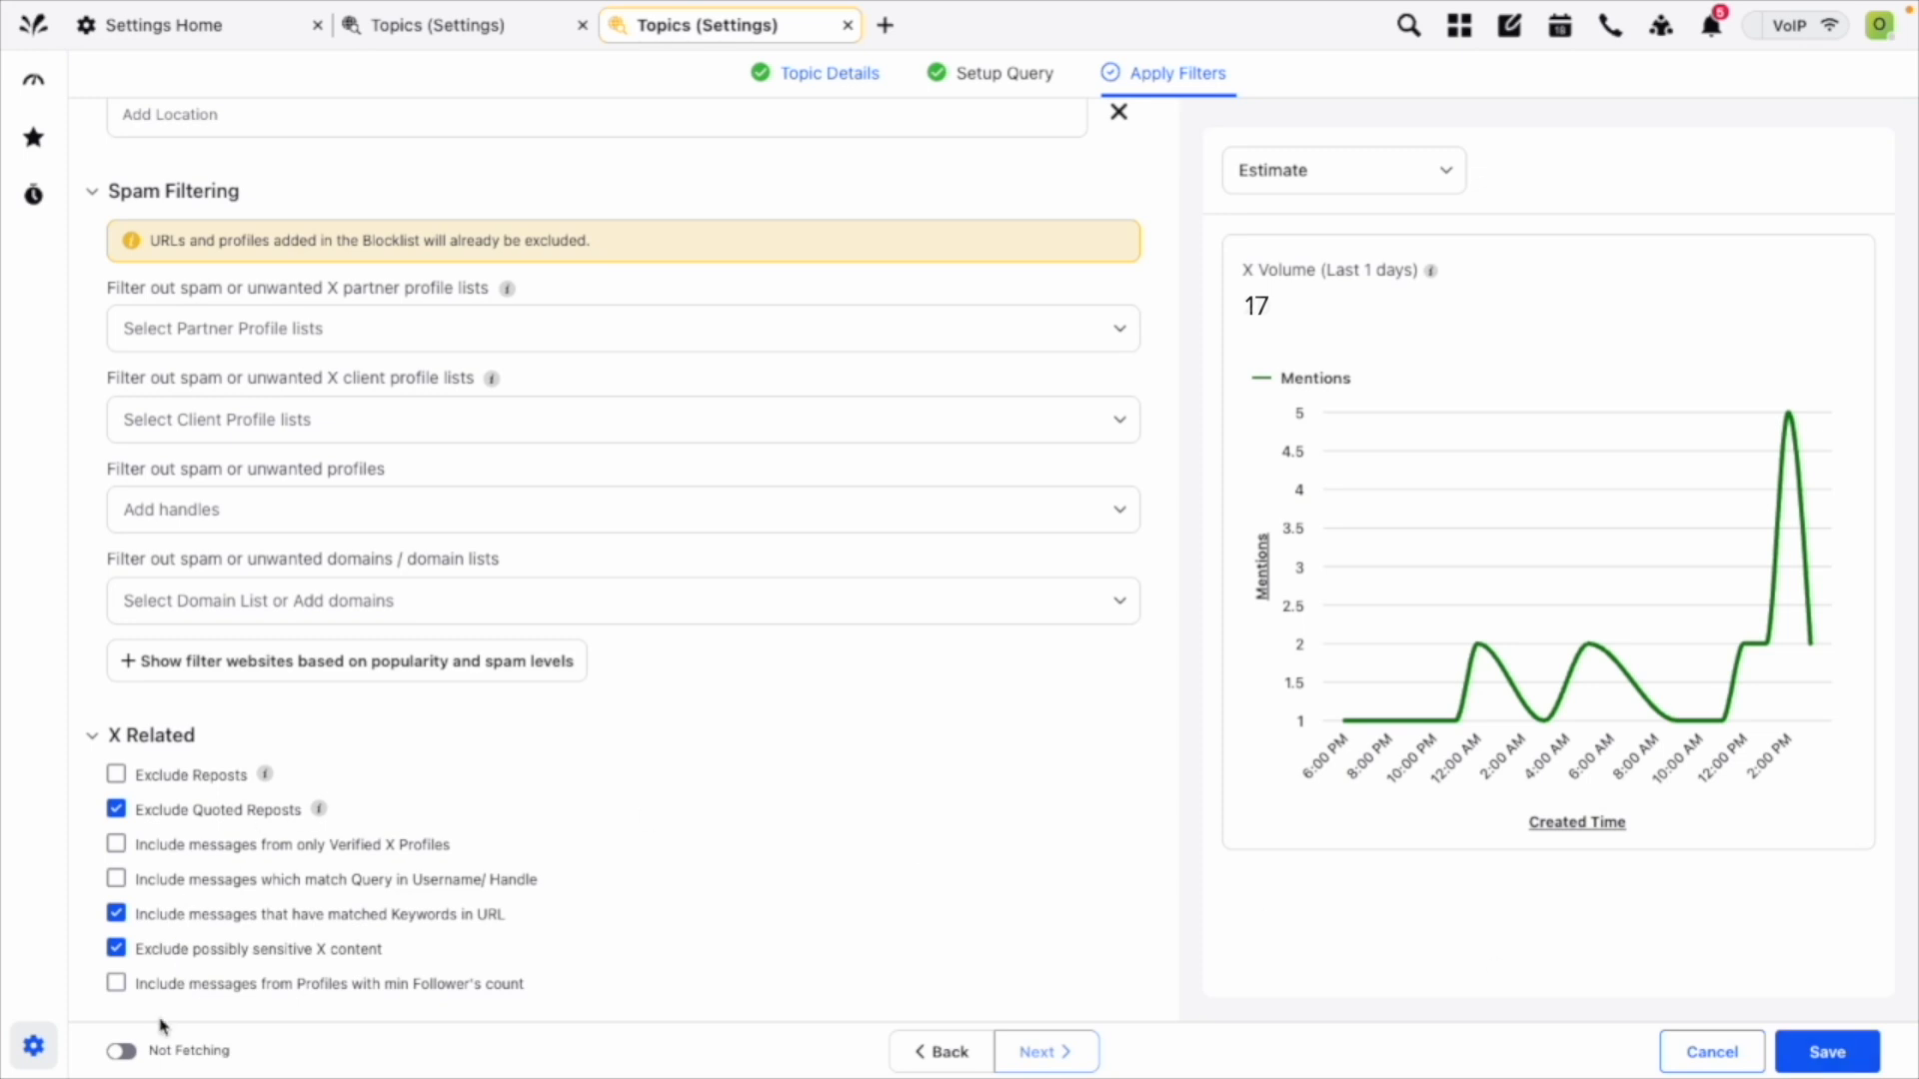
# Save the "Vegan food" topic and turn on its data fetching in the topics list.
pyautogui.click(121, 1055)
pyautogui.click(1832, 1050)
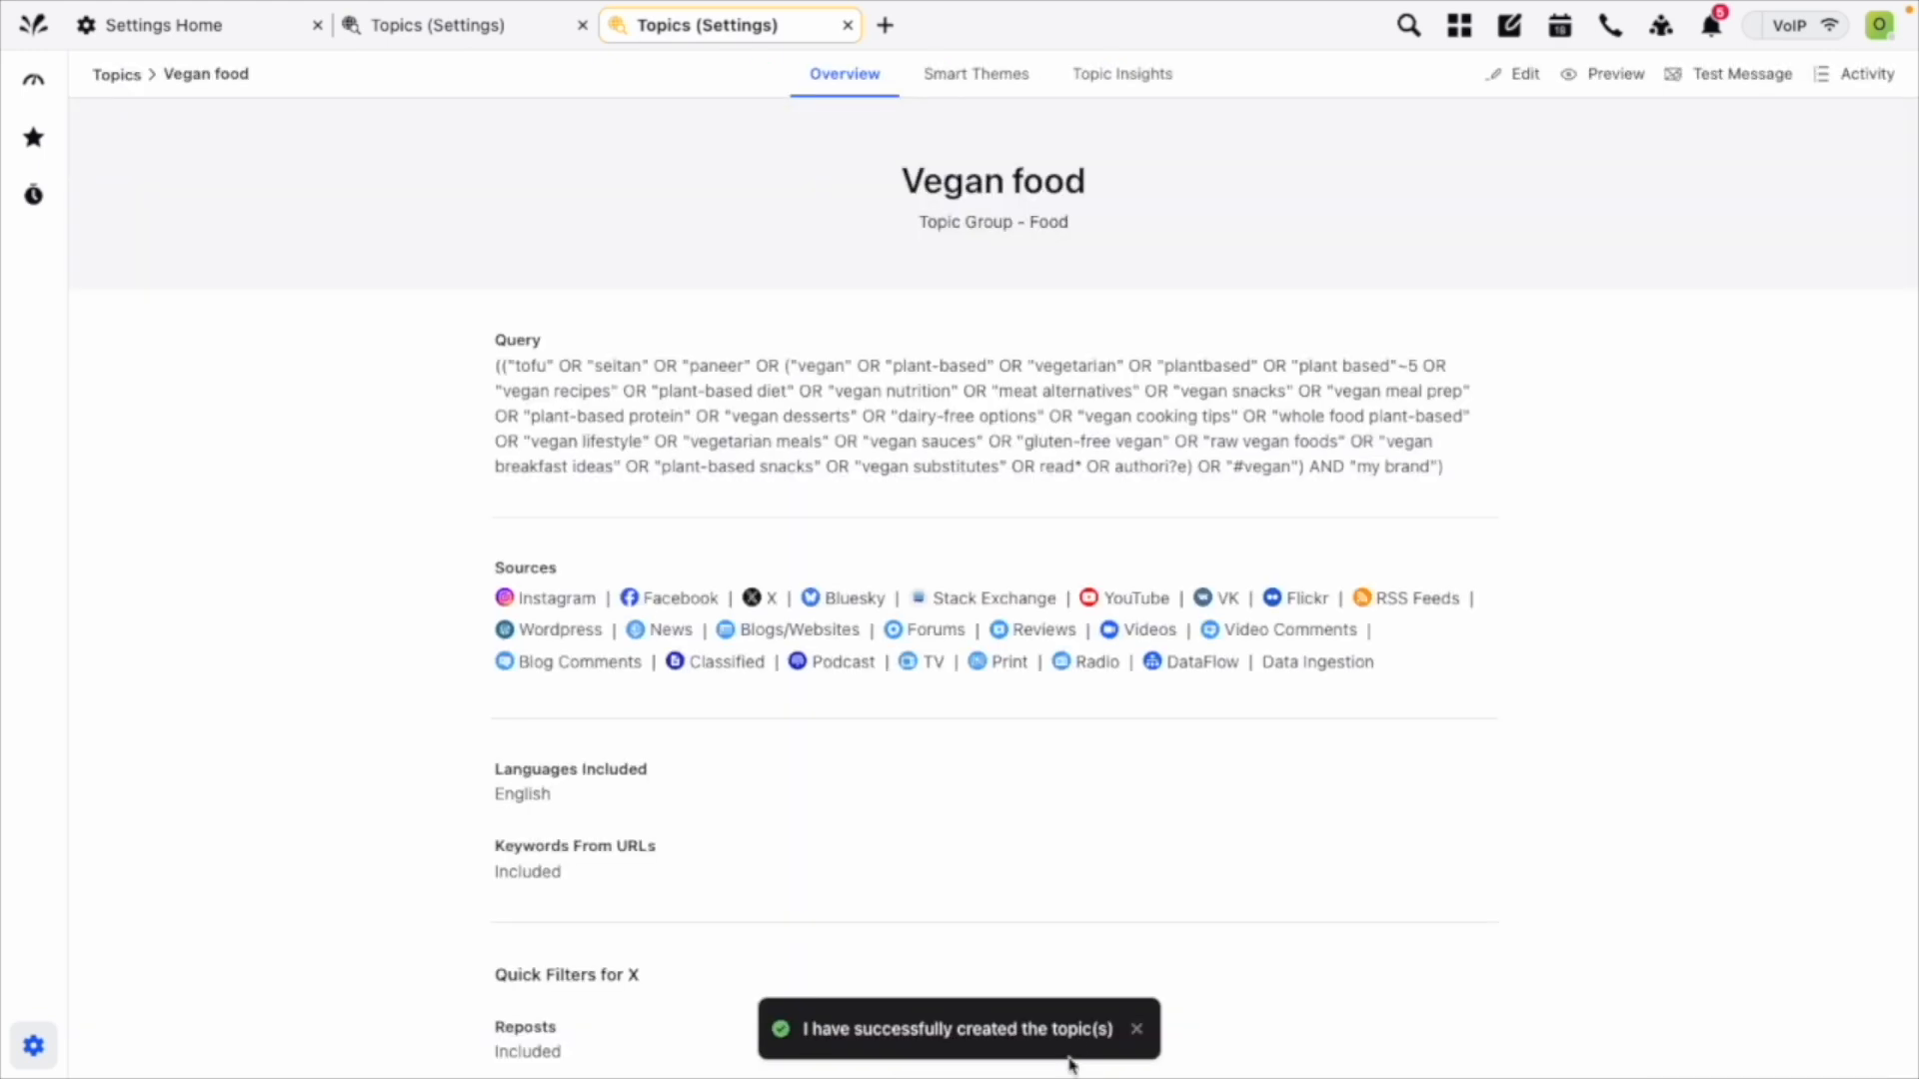
pyautogui.click(133, 80)
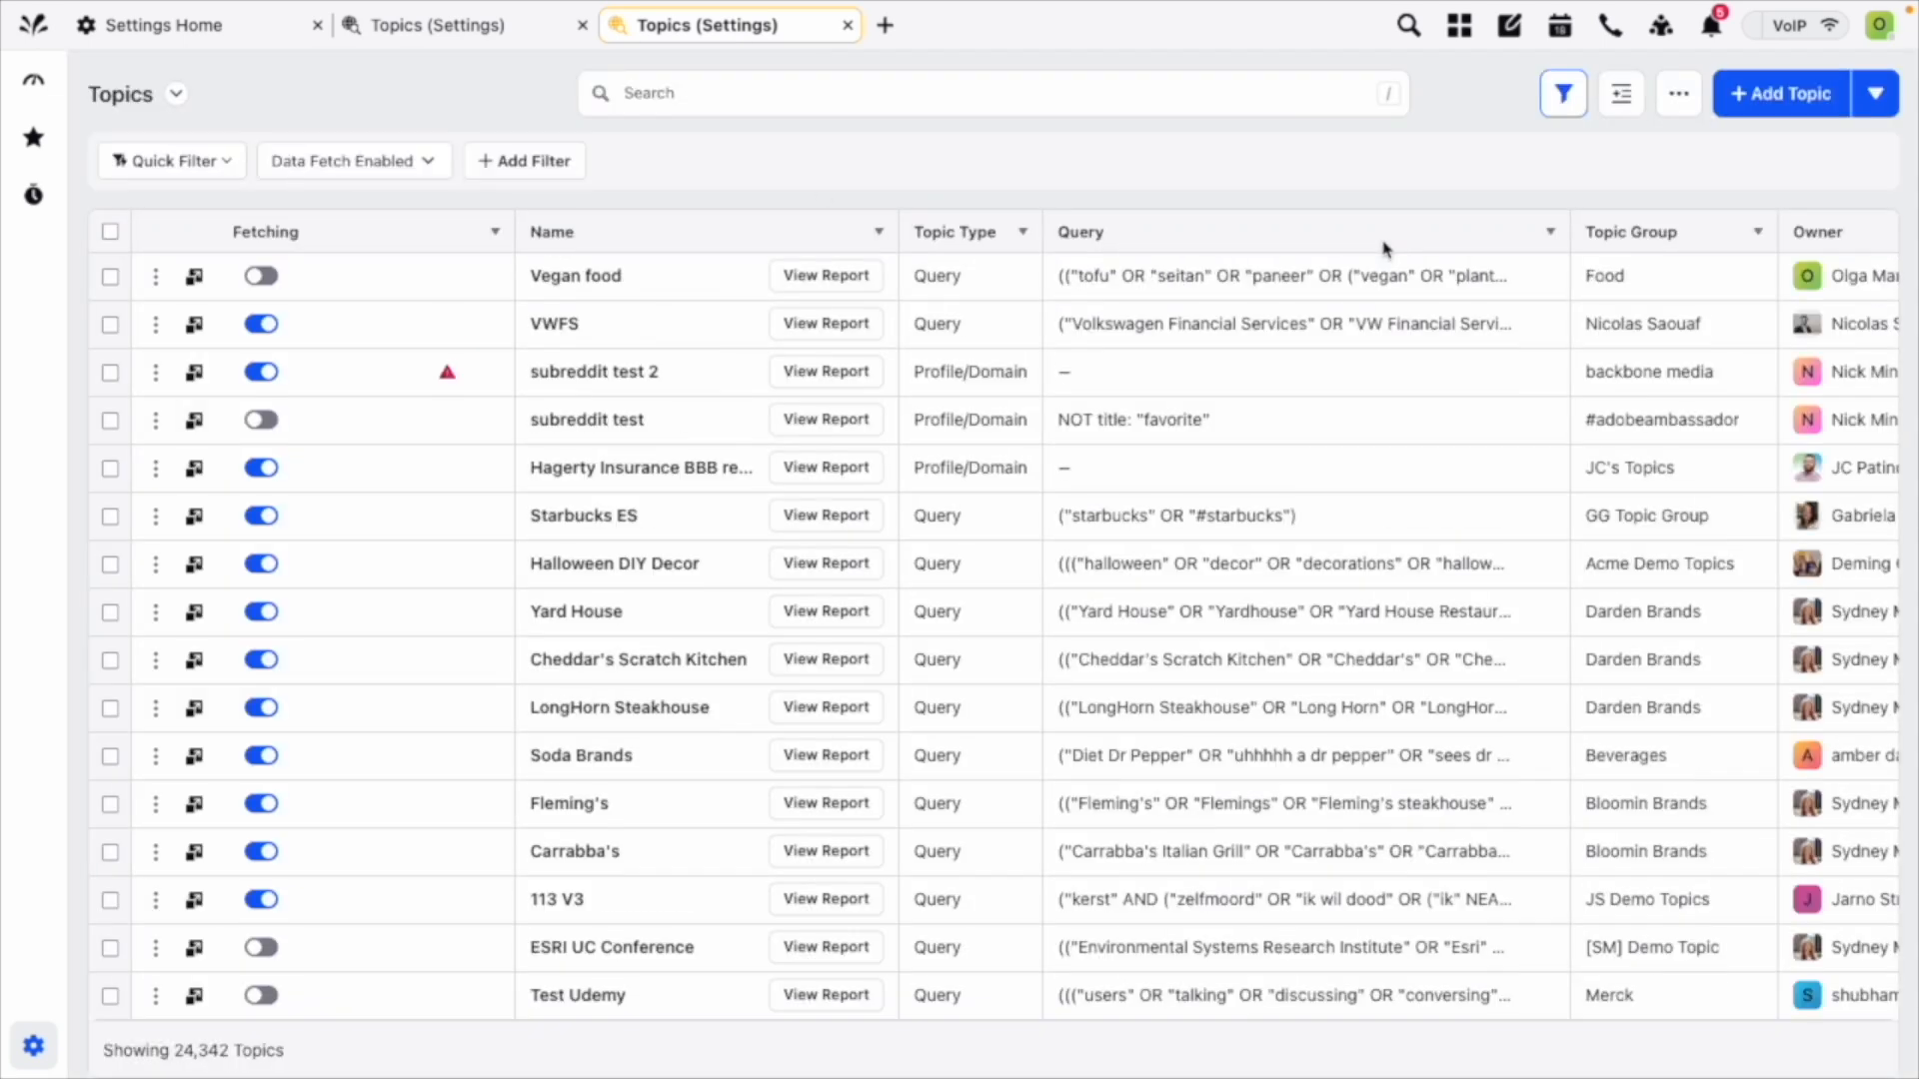
pyautogui.click(263, 277)
# Start a new topic named "Influencers talking about food" and assign it to the topic group "Food".
pyautogui.click(1820, 92)
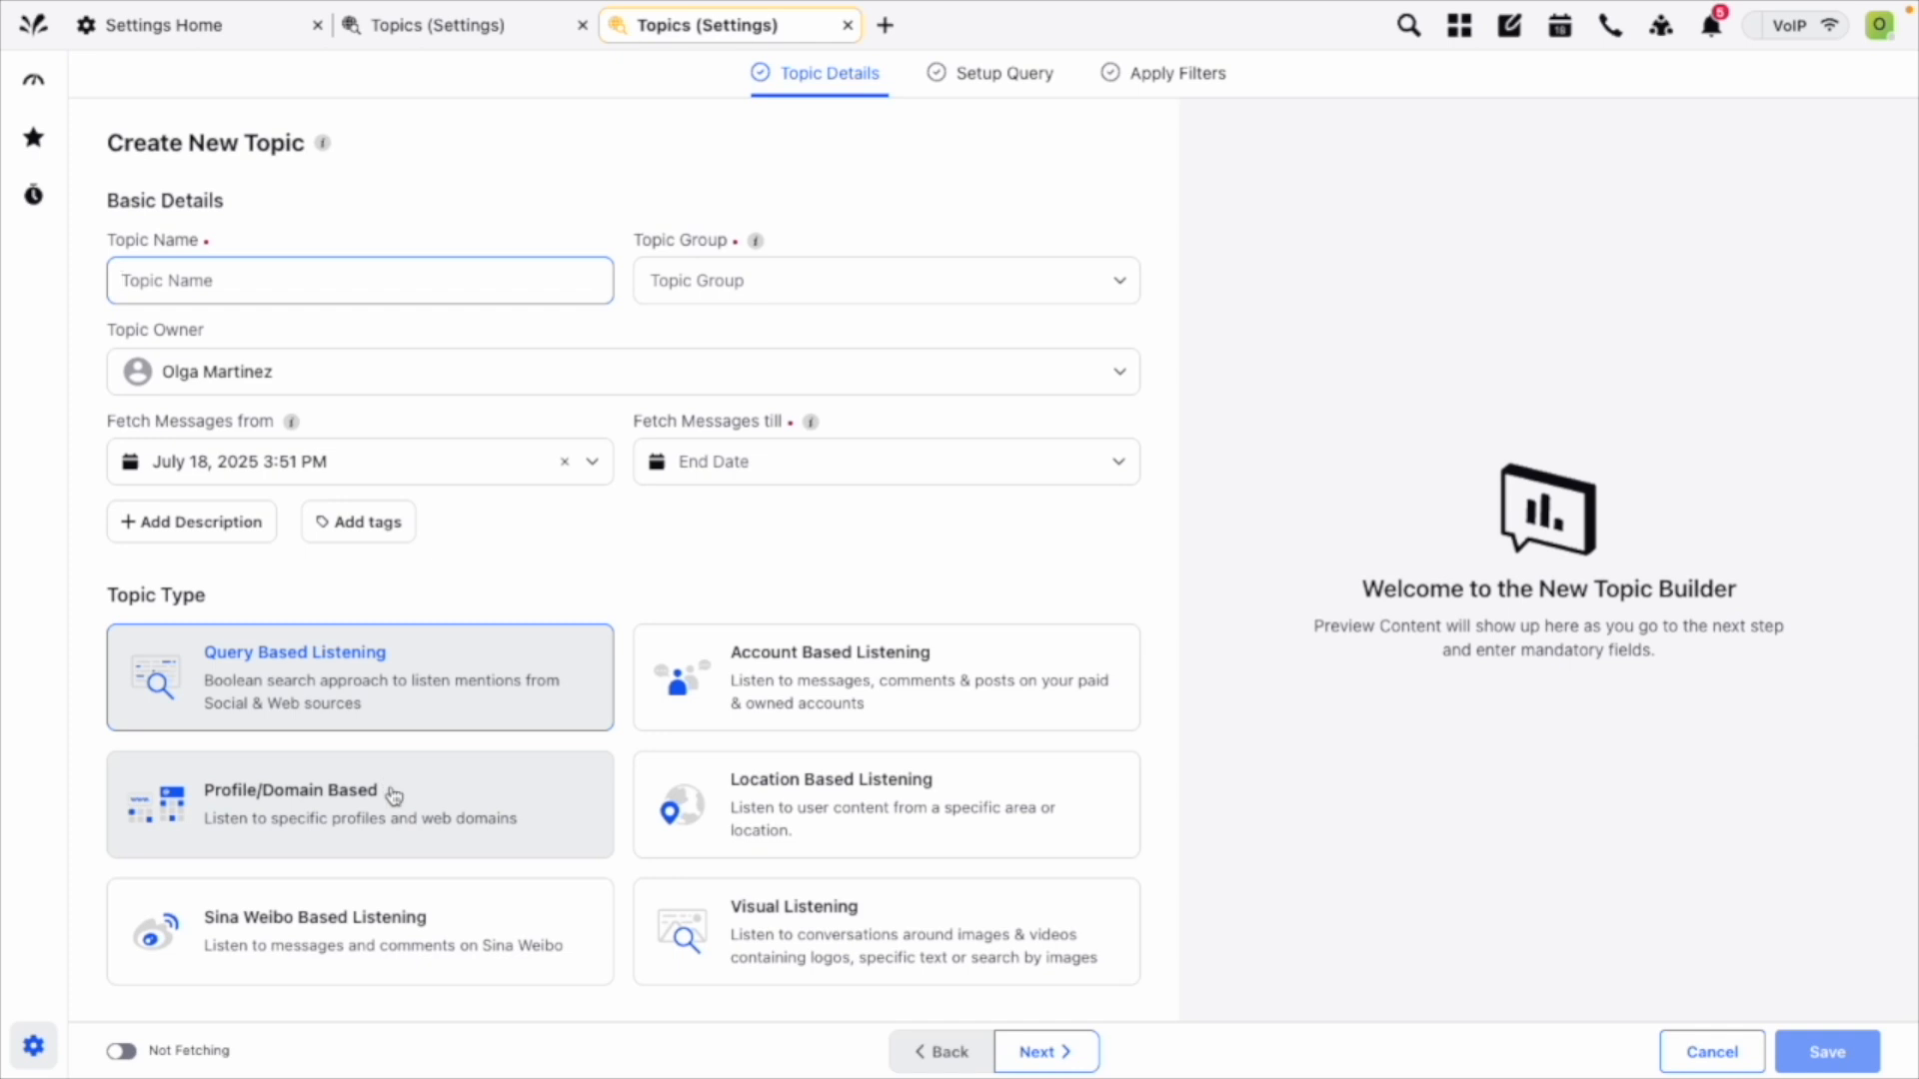
pyautogui.click(368, 265)
pyautogui.write('Influencer')
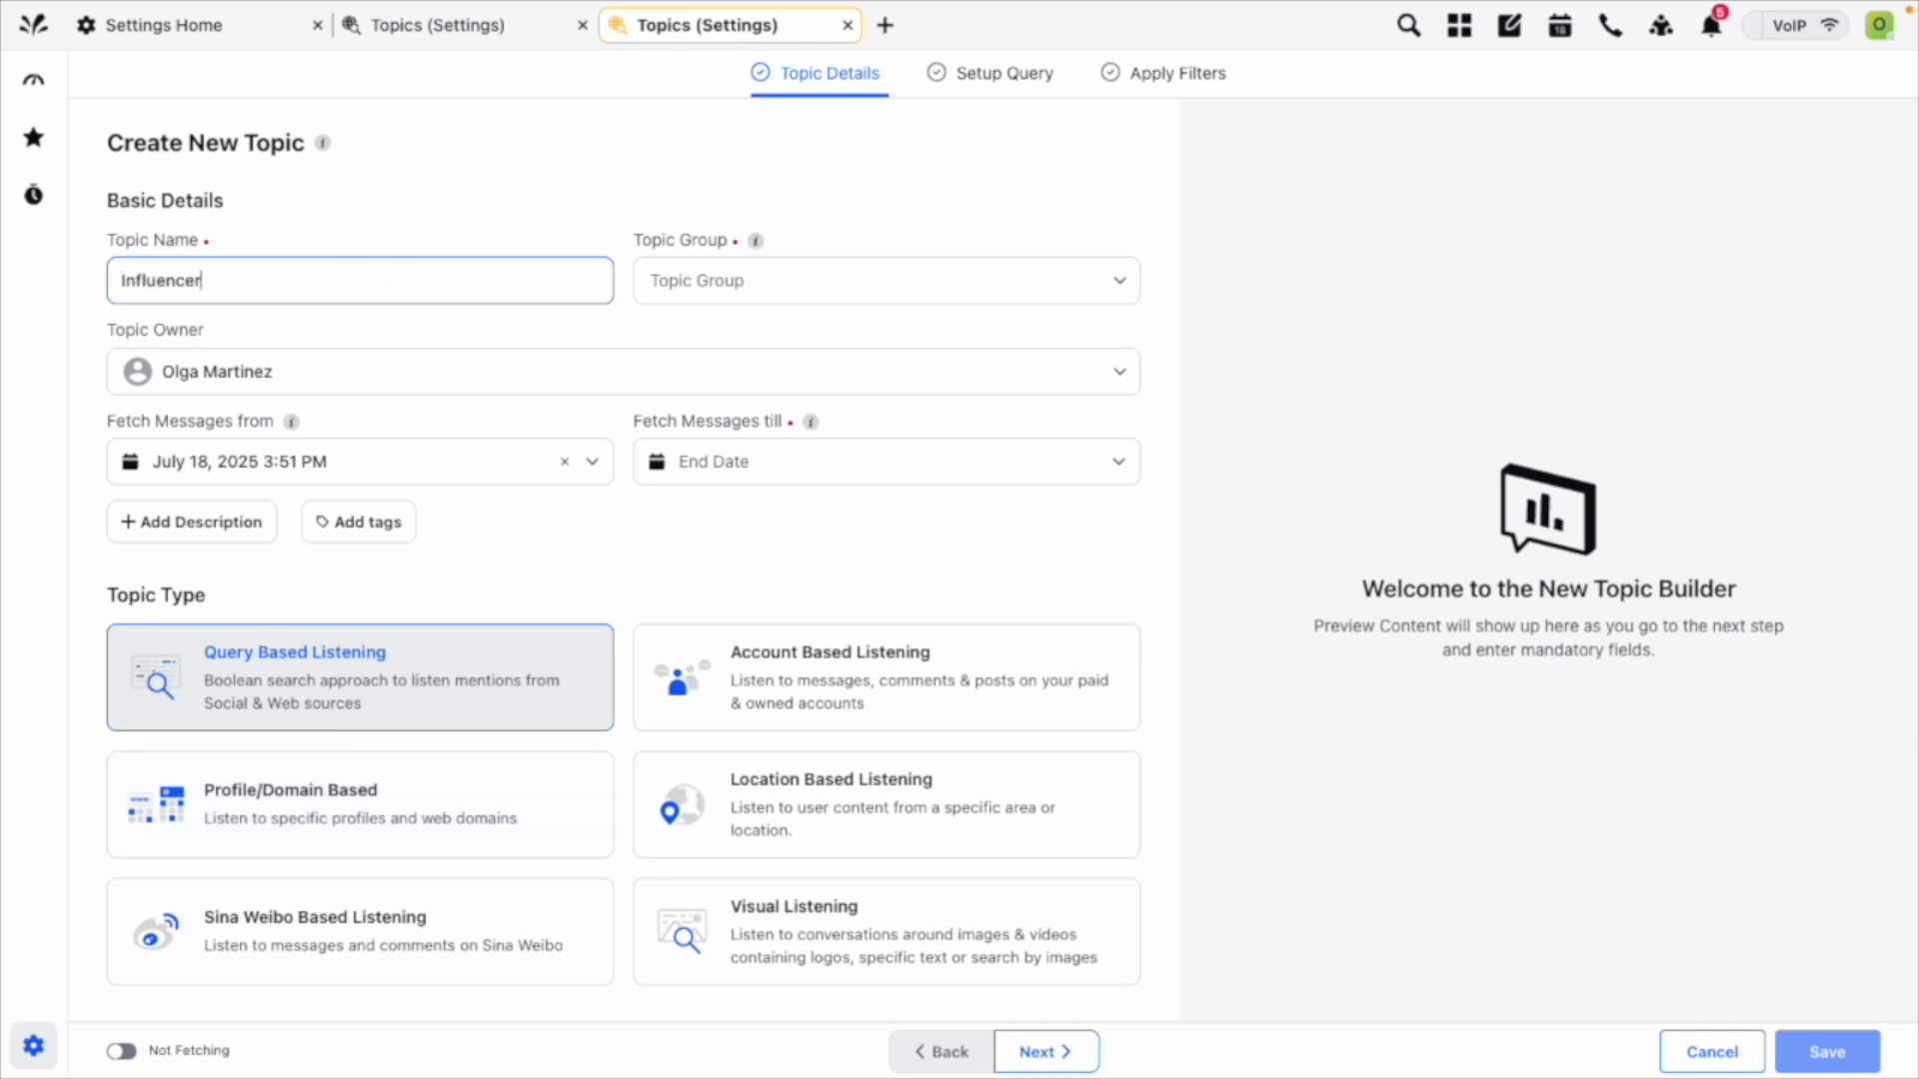
pyautogui.write('s talking about food')
pyautogui.click(739, 295)
pyautogui.write('food')
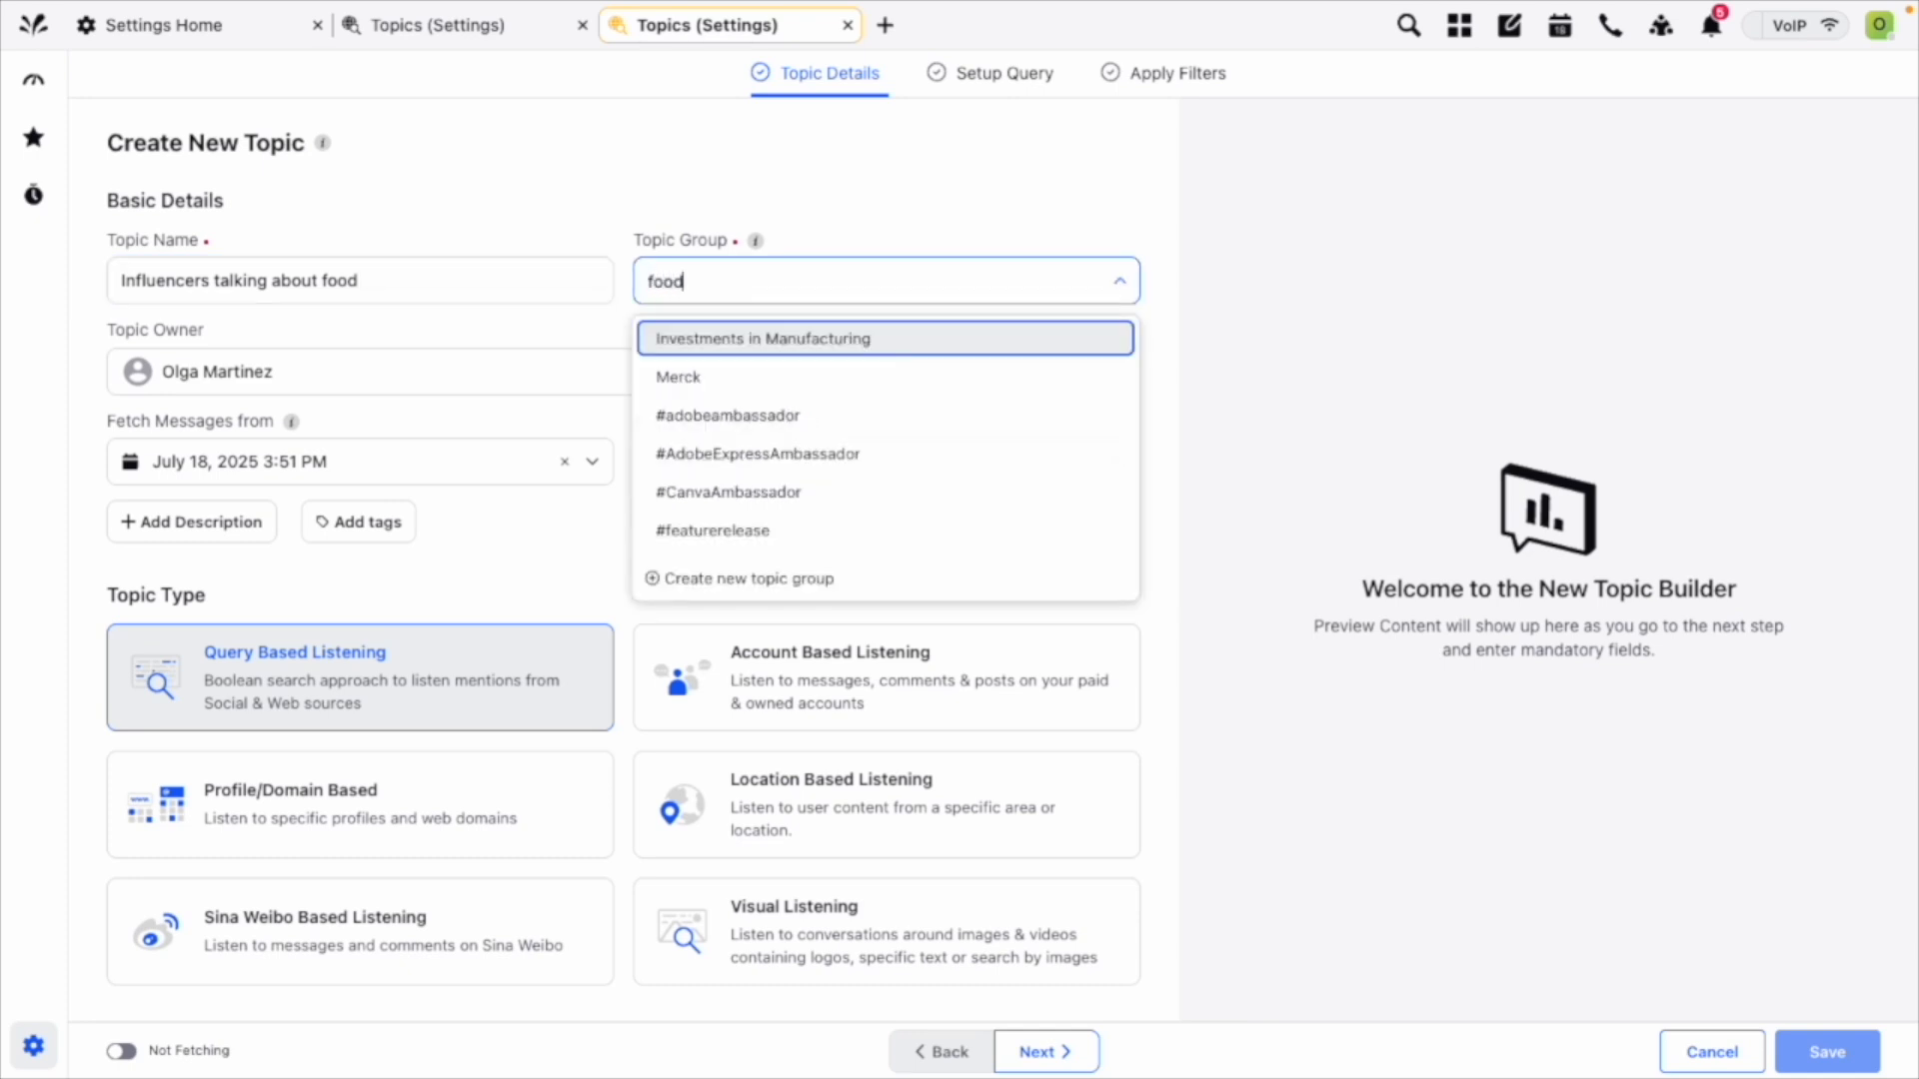
pyautogui.click(777, 450)
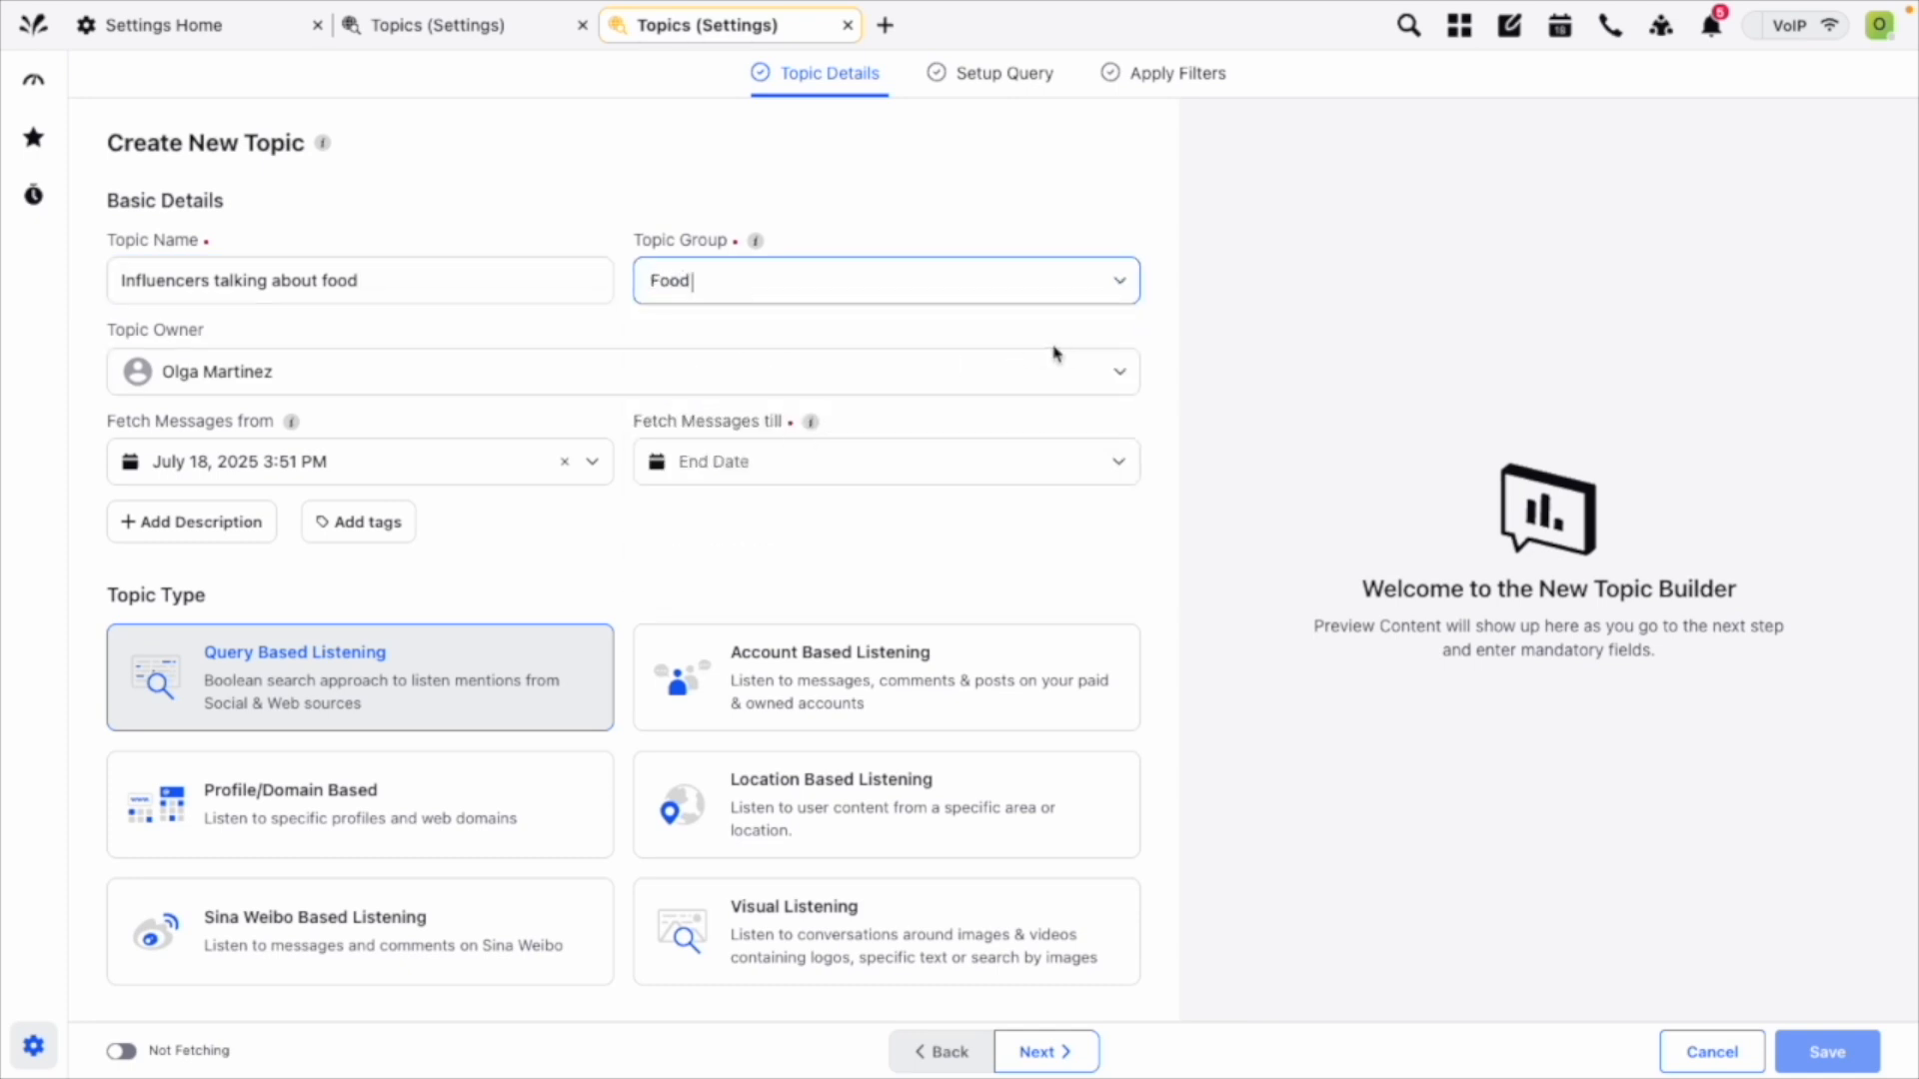
pyautogui.click(1057, 362)
pyautogui.click(1149, 474)
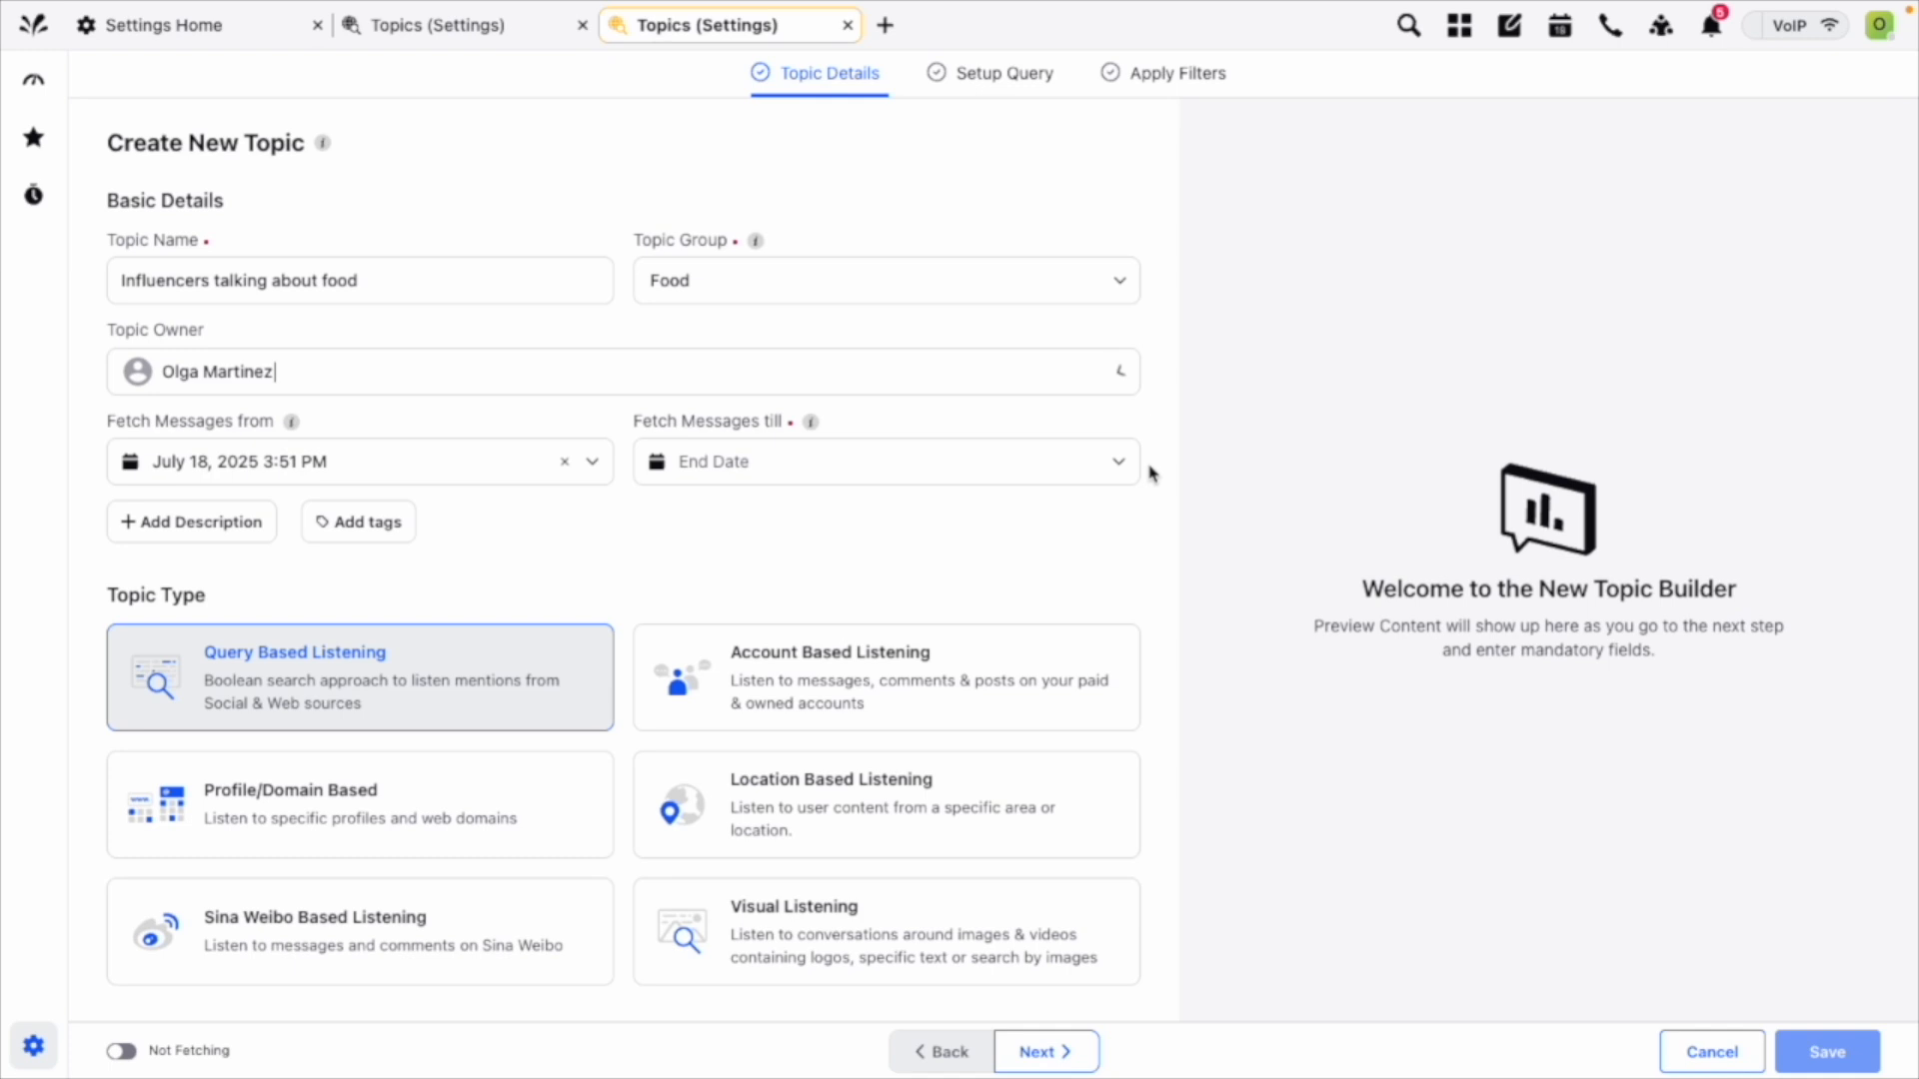
# Set the message fetching end date to December 31, 2025 12:00 AM and proceed with Profile/Domain Based as the topic type.
pyautogui.click(1078, 470)
pyautogui.click(1021, 525)
pyautogui.click(1022, 524)
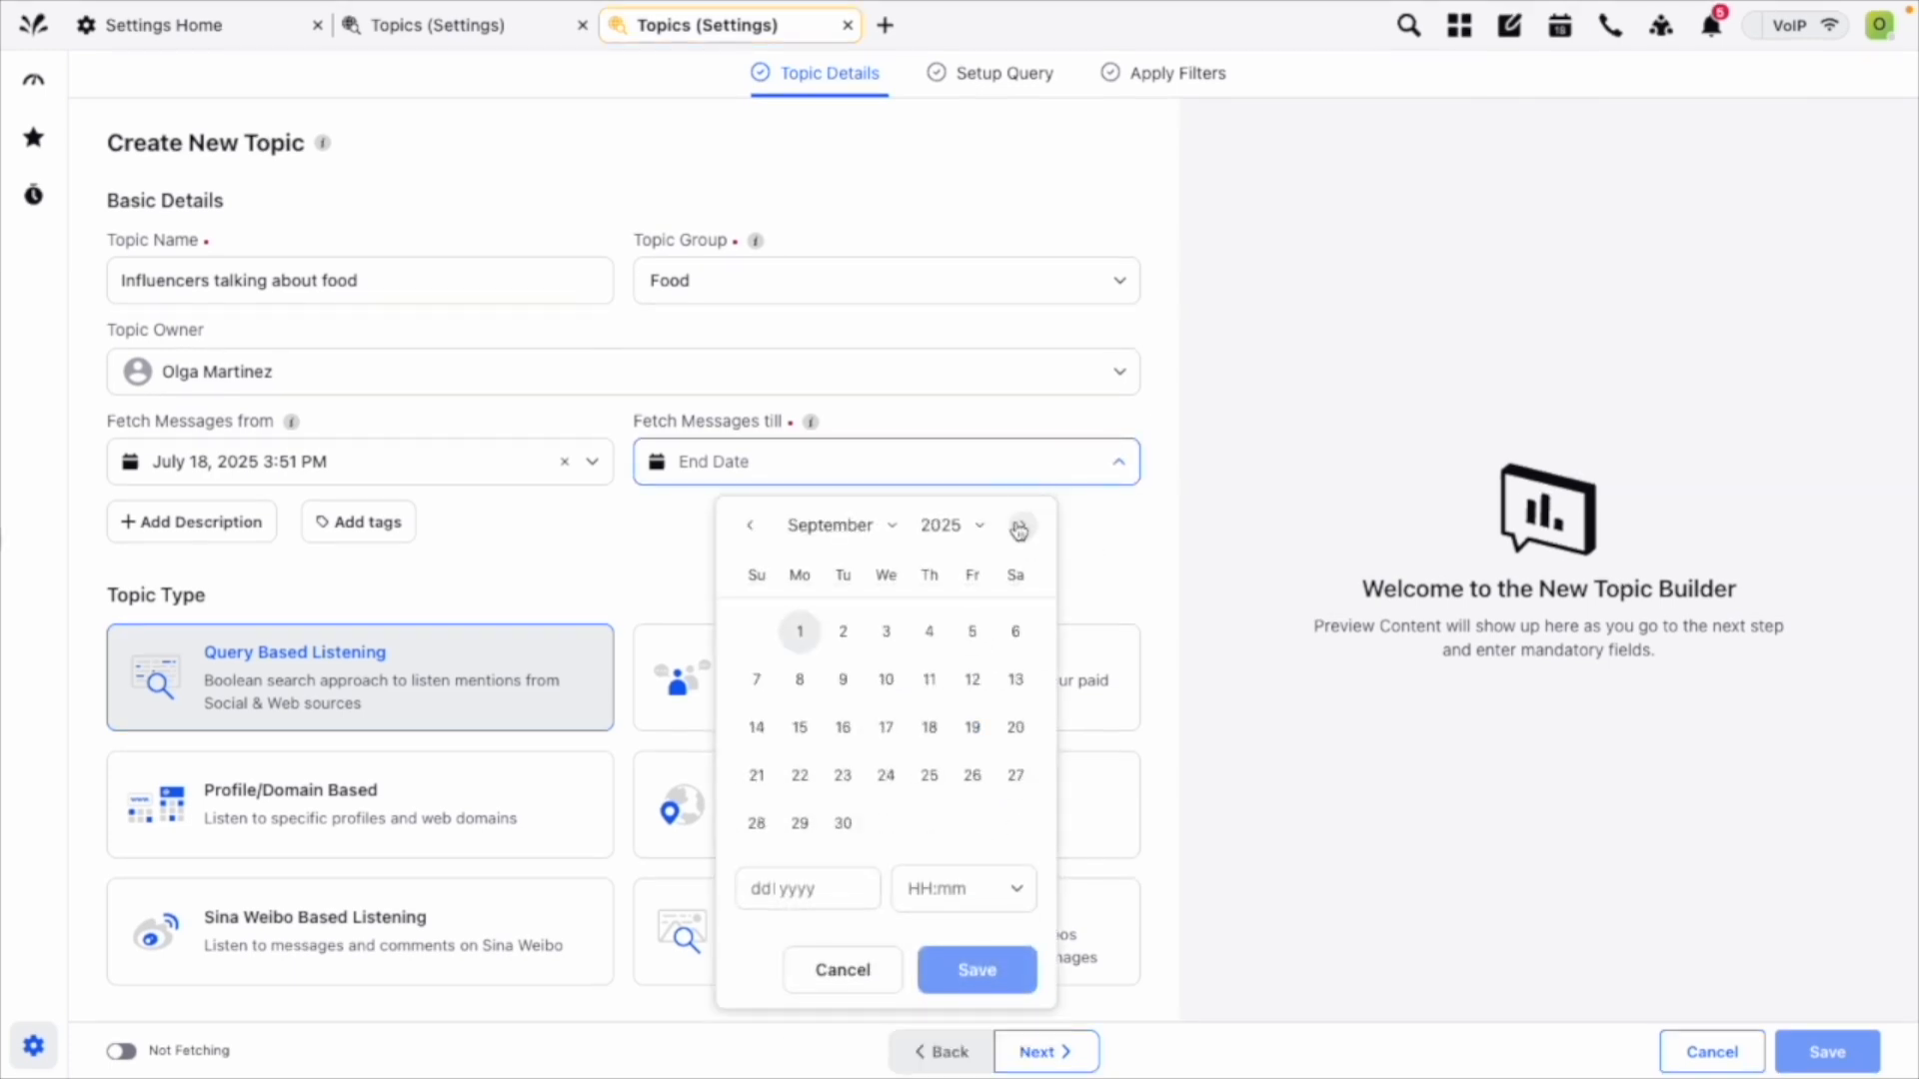
pyautogui.click(1022, 524)
pyautogui.click(1021, 524)
pyautogui.click(1021, 525)
pyautogui.click(886, 824)
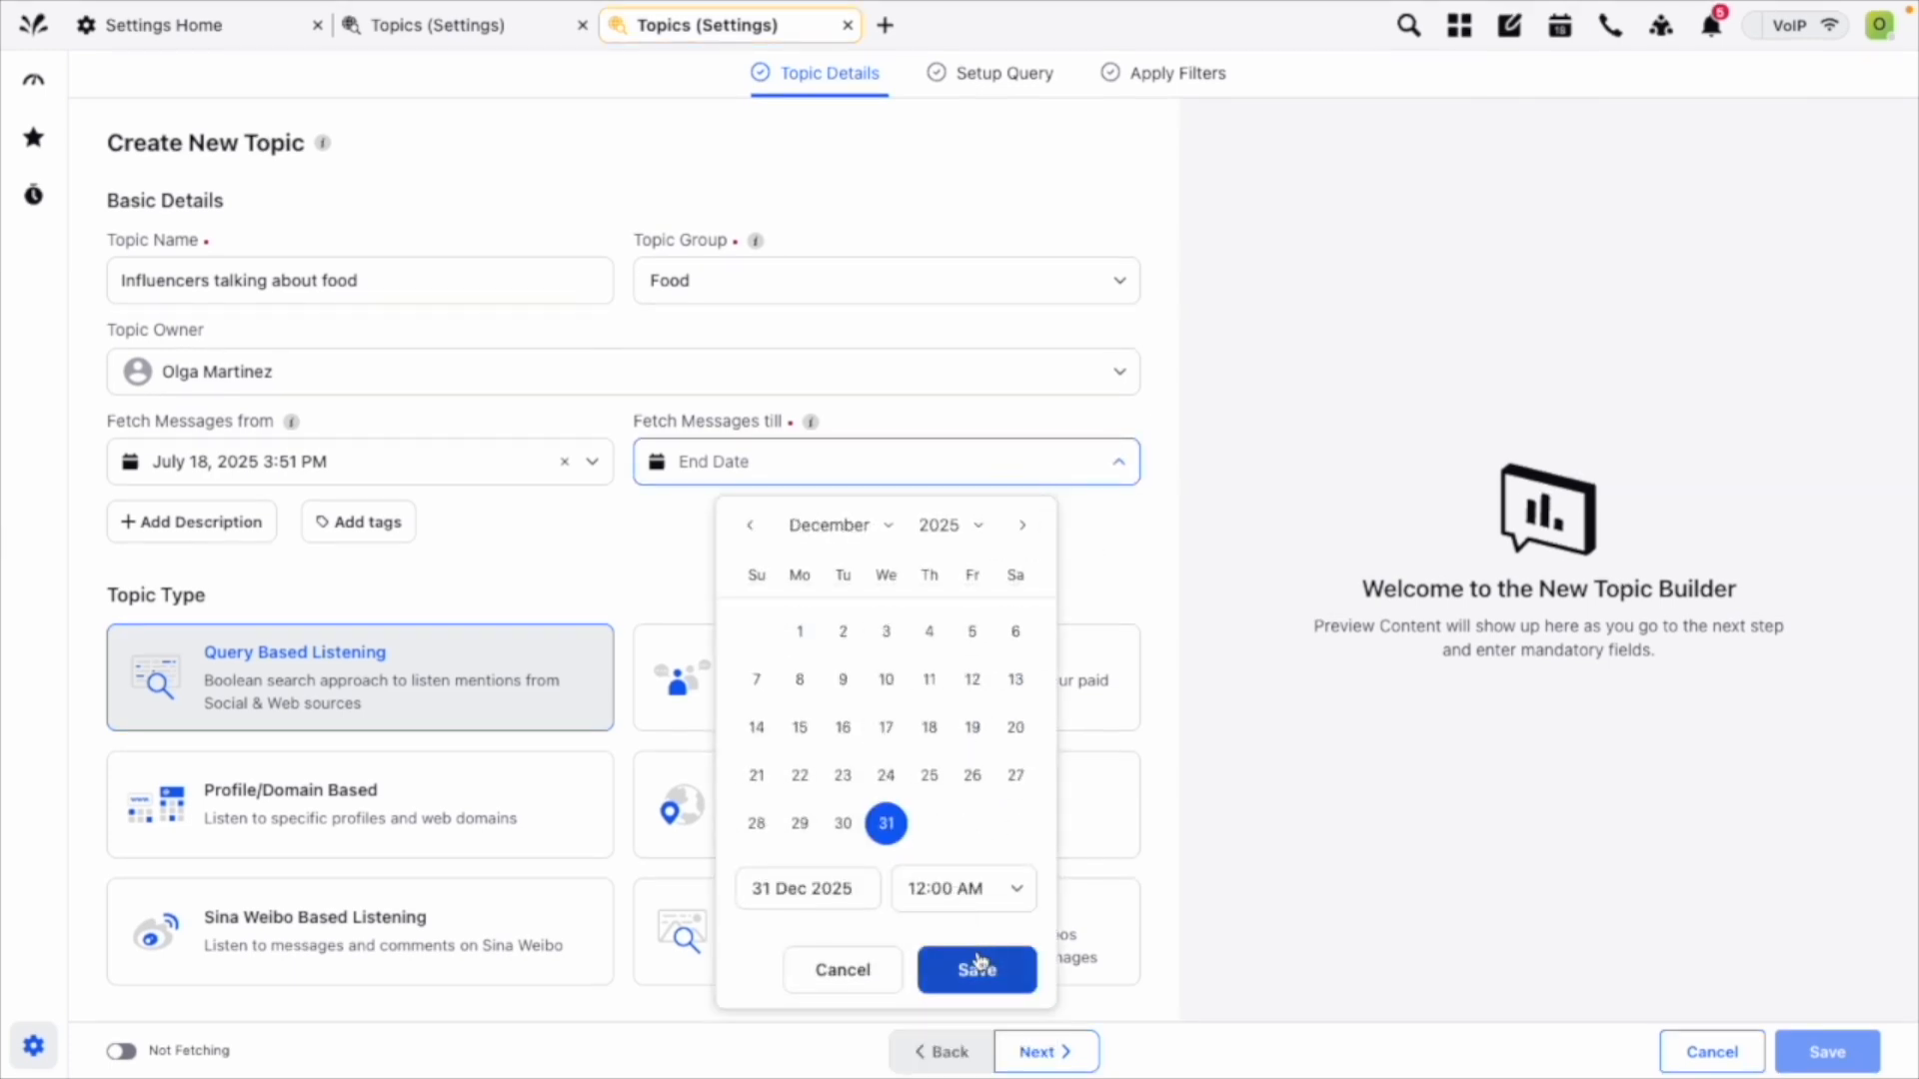
pyautogui.click(975, 967)
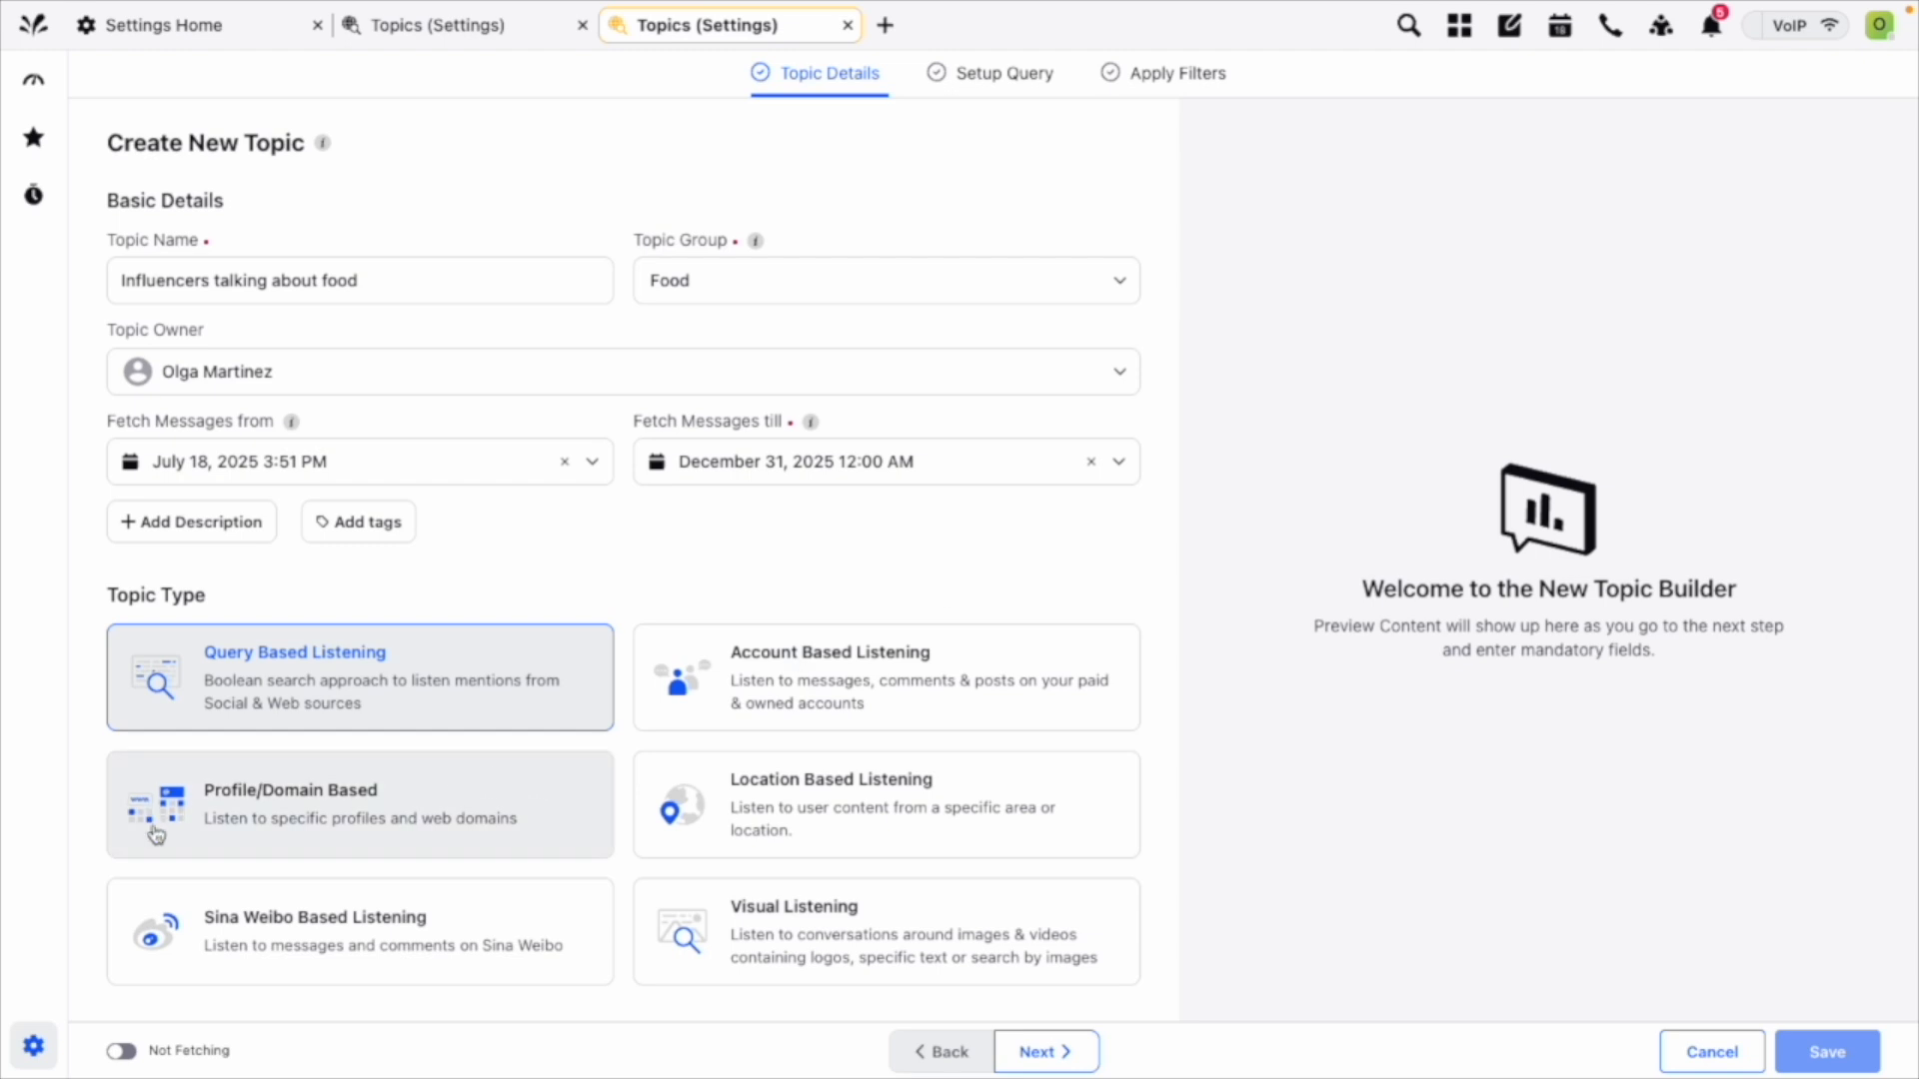
pyautogui.click(267, 831)
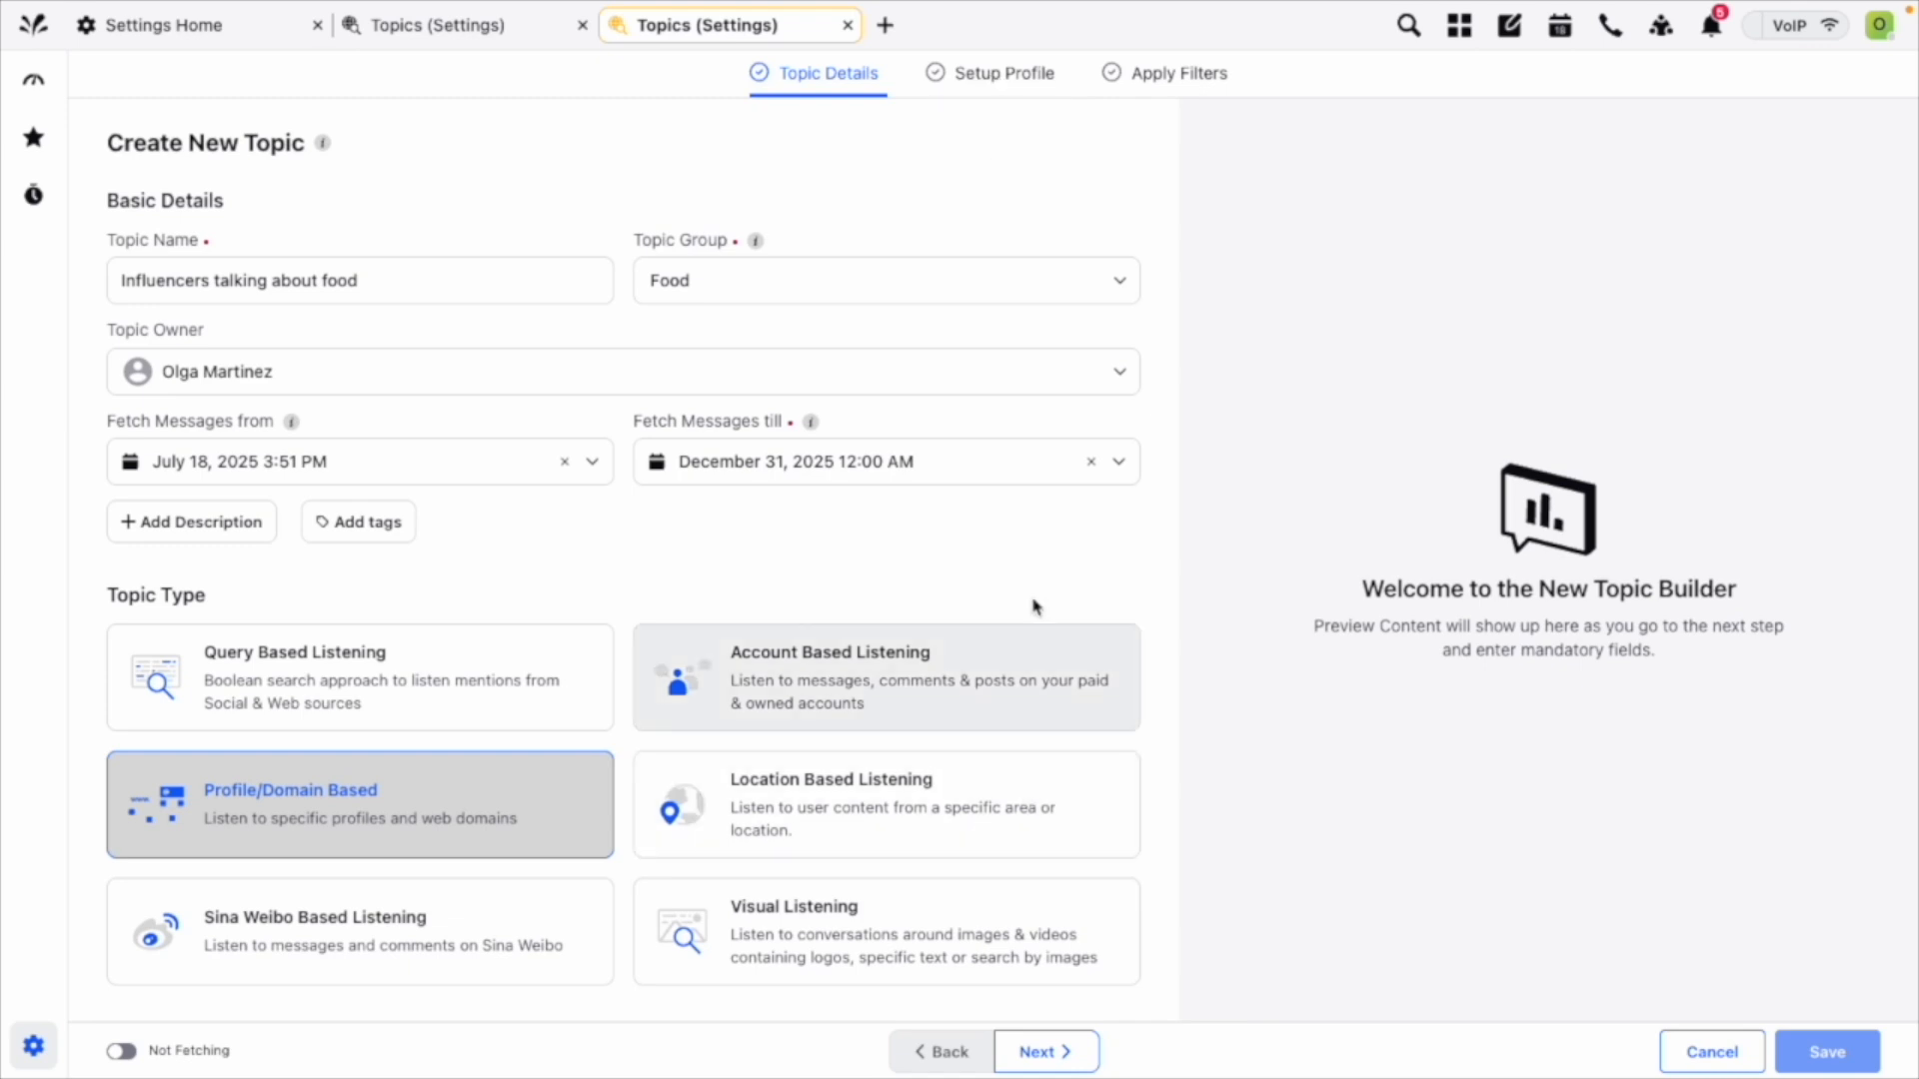
pyautogui.click(974, 80)
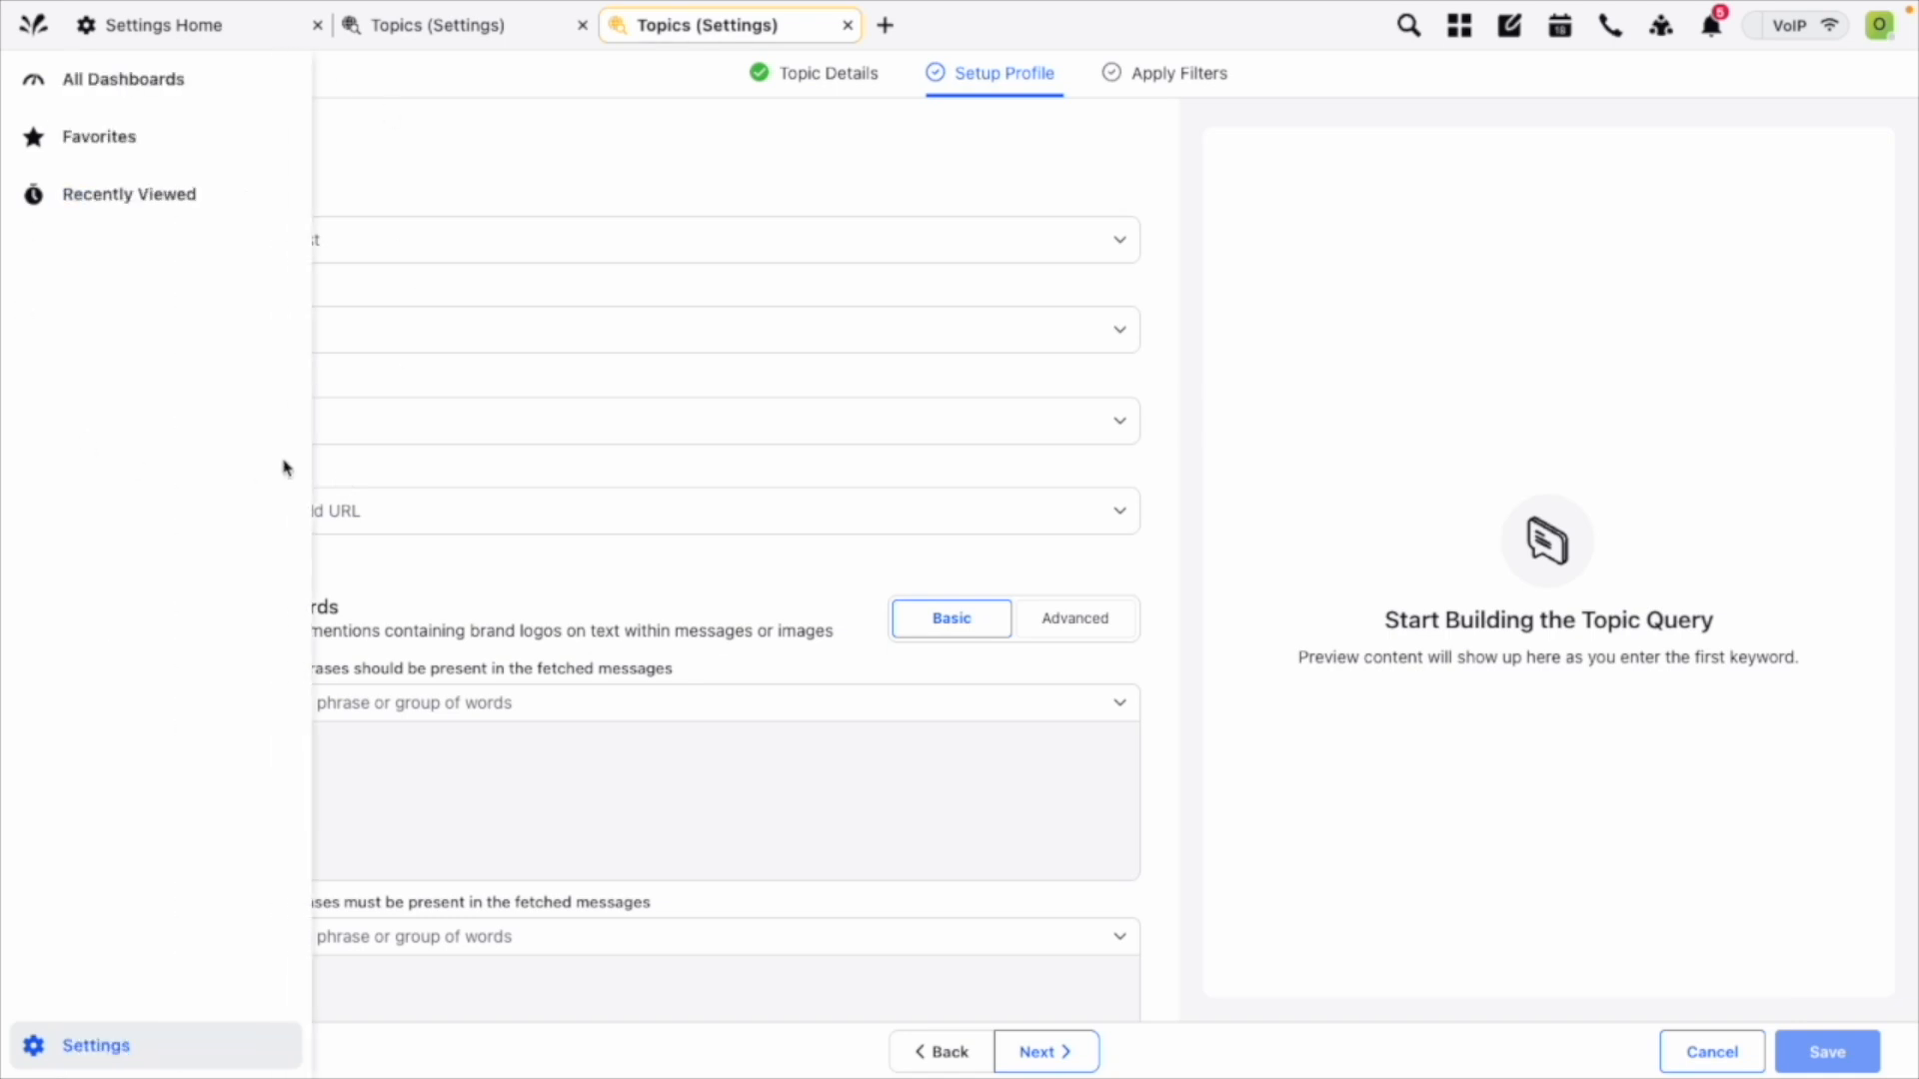
# Open the Global Profile Lists in the customer-level platform settings.
pyautogui.click(213, 35)
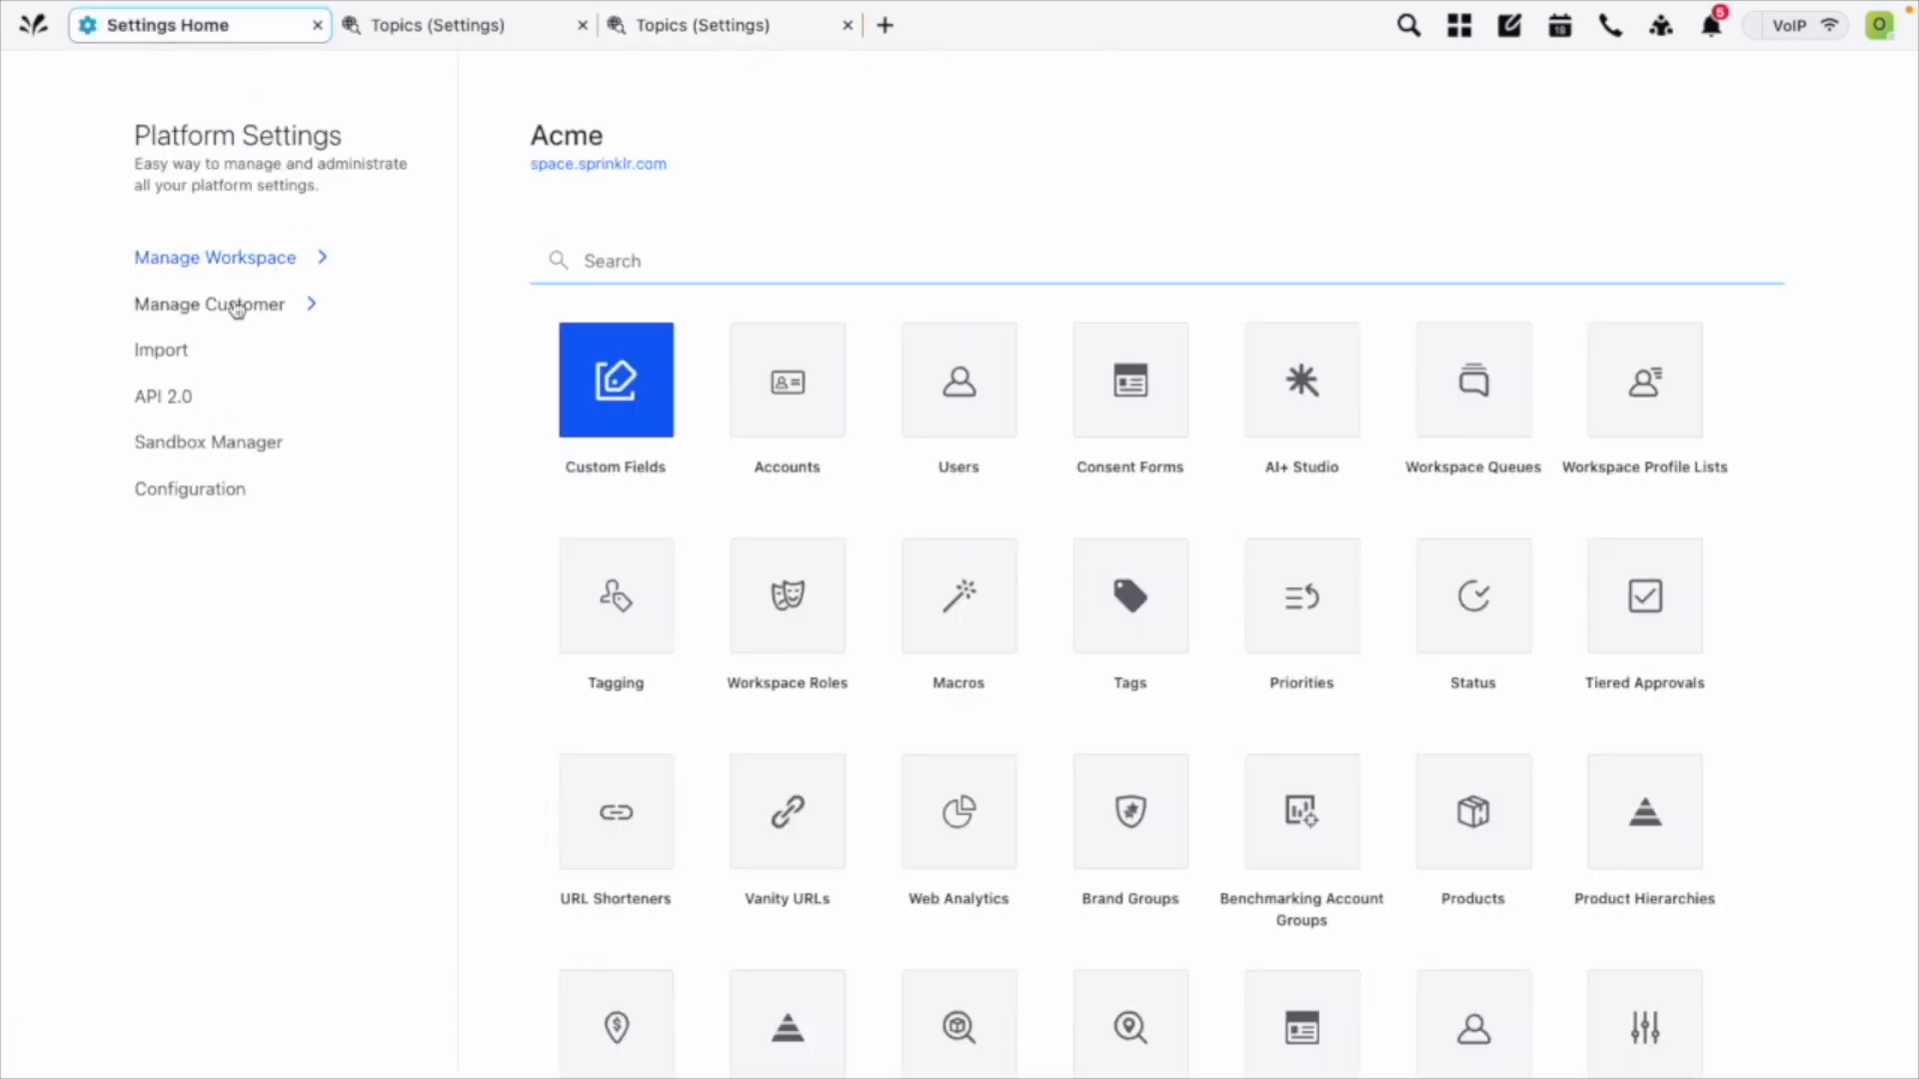
pyautogui.click(236, 320)
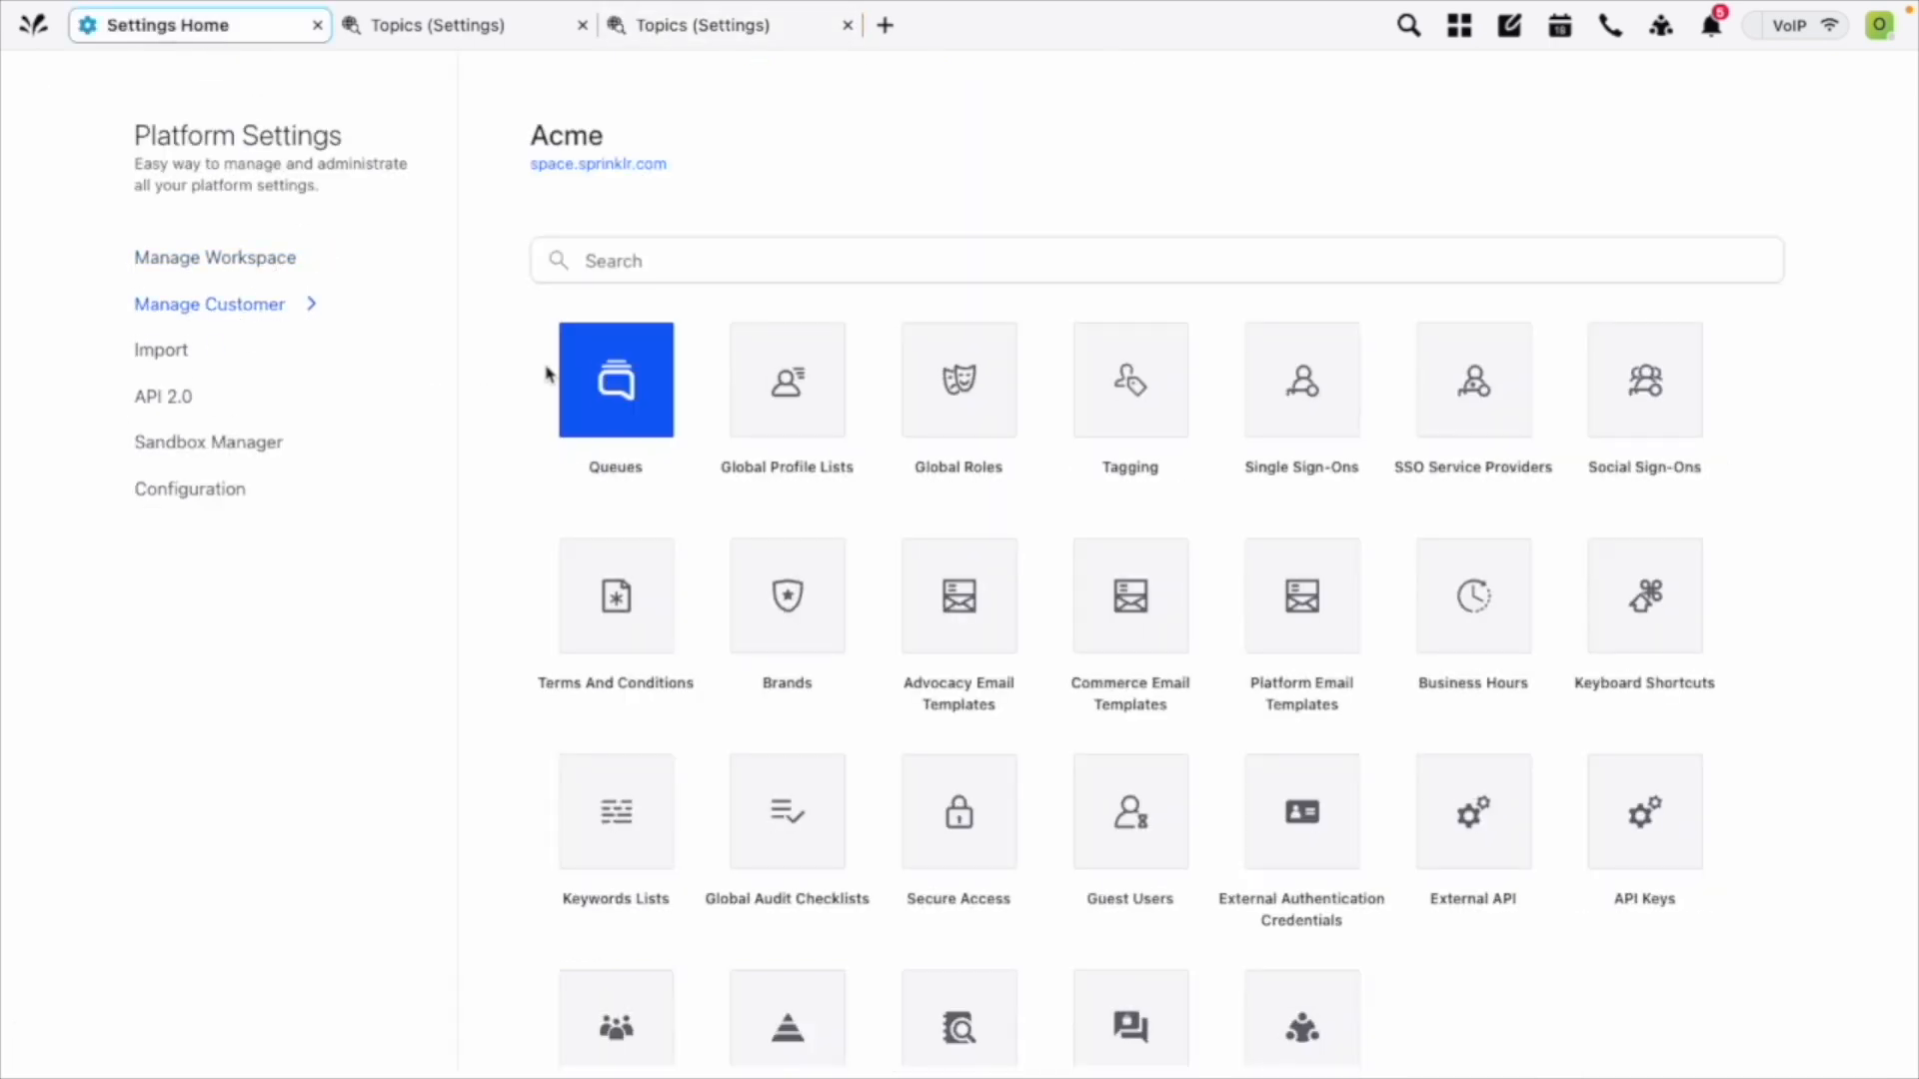
pyautogui.click(790, 385)
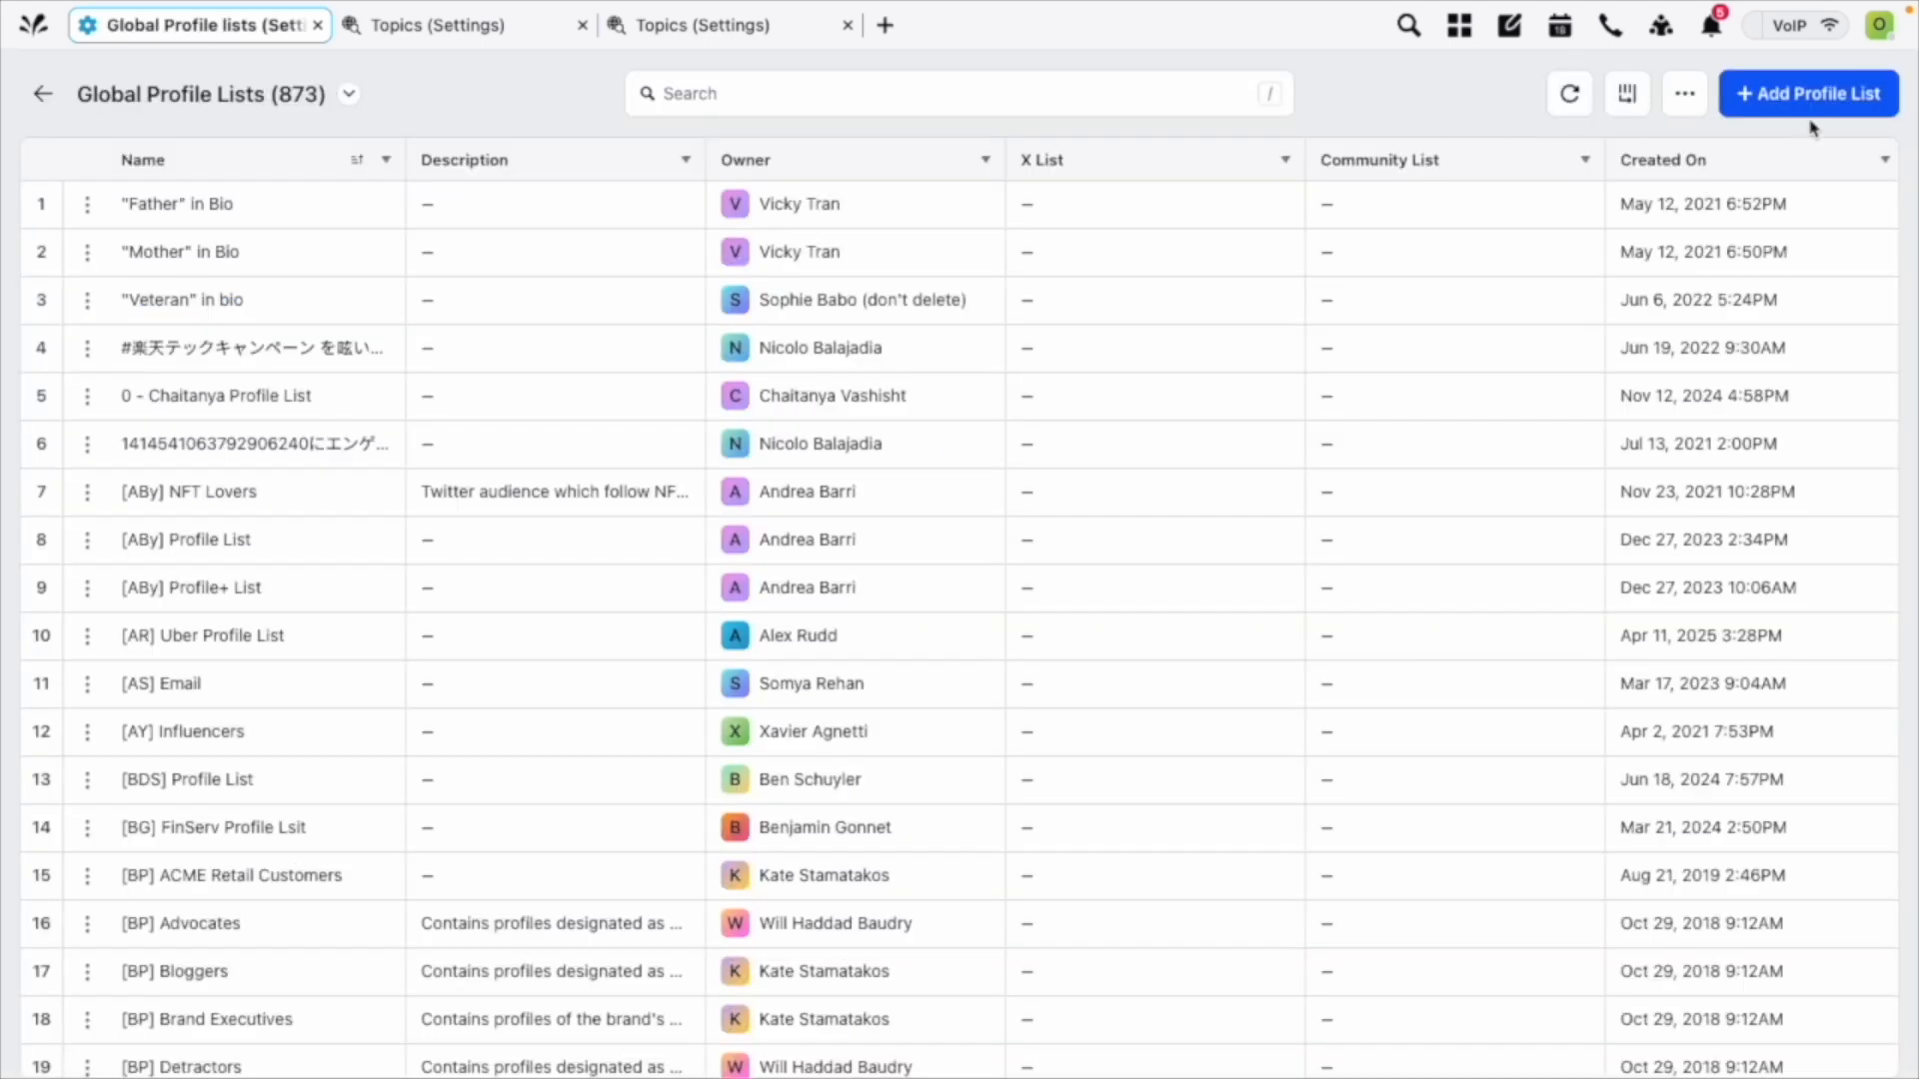
# Examine the fields and list owner choices of a new global profile list, and cancel its creation.
pyautogui.click(1819, 95)
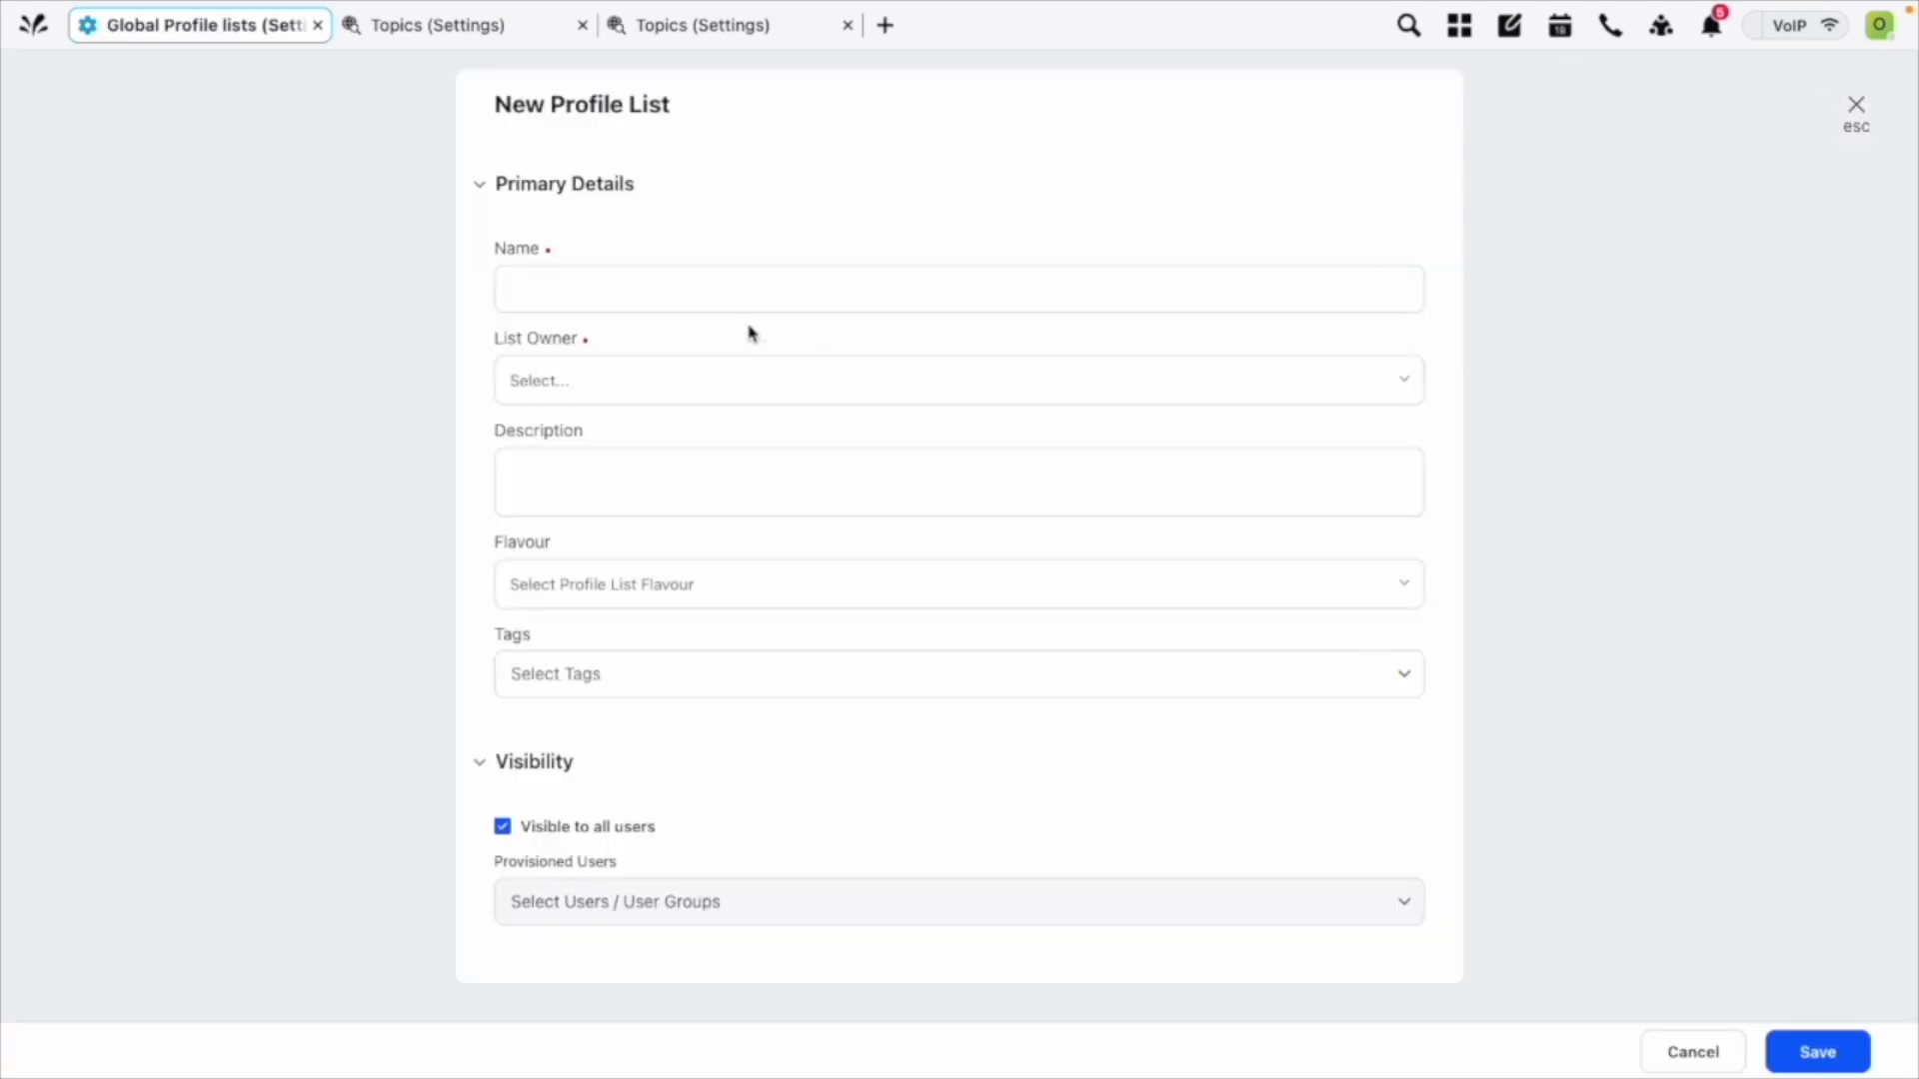
pyautogui.click(583, 275)
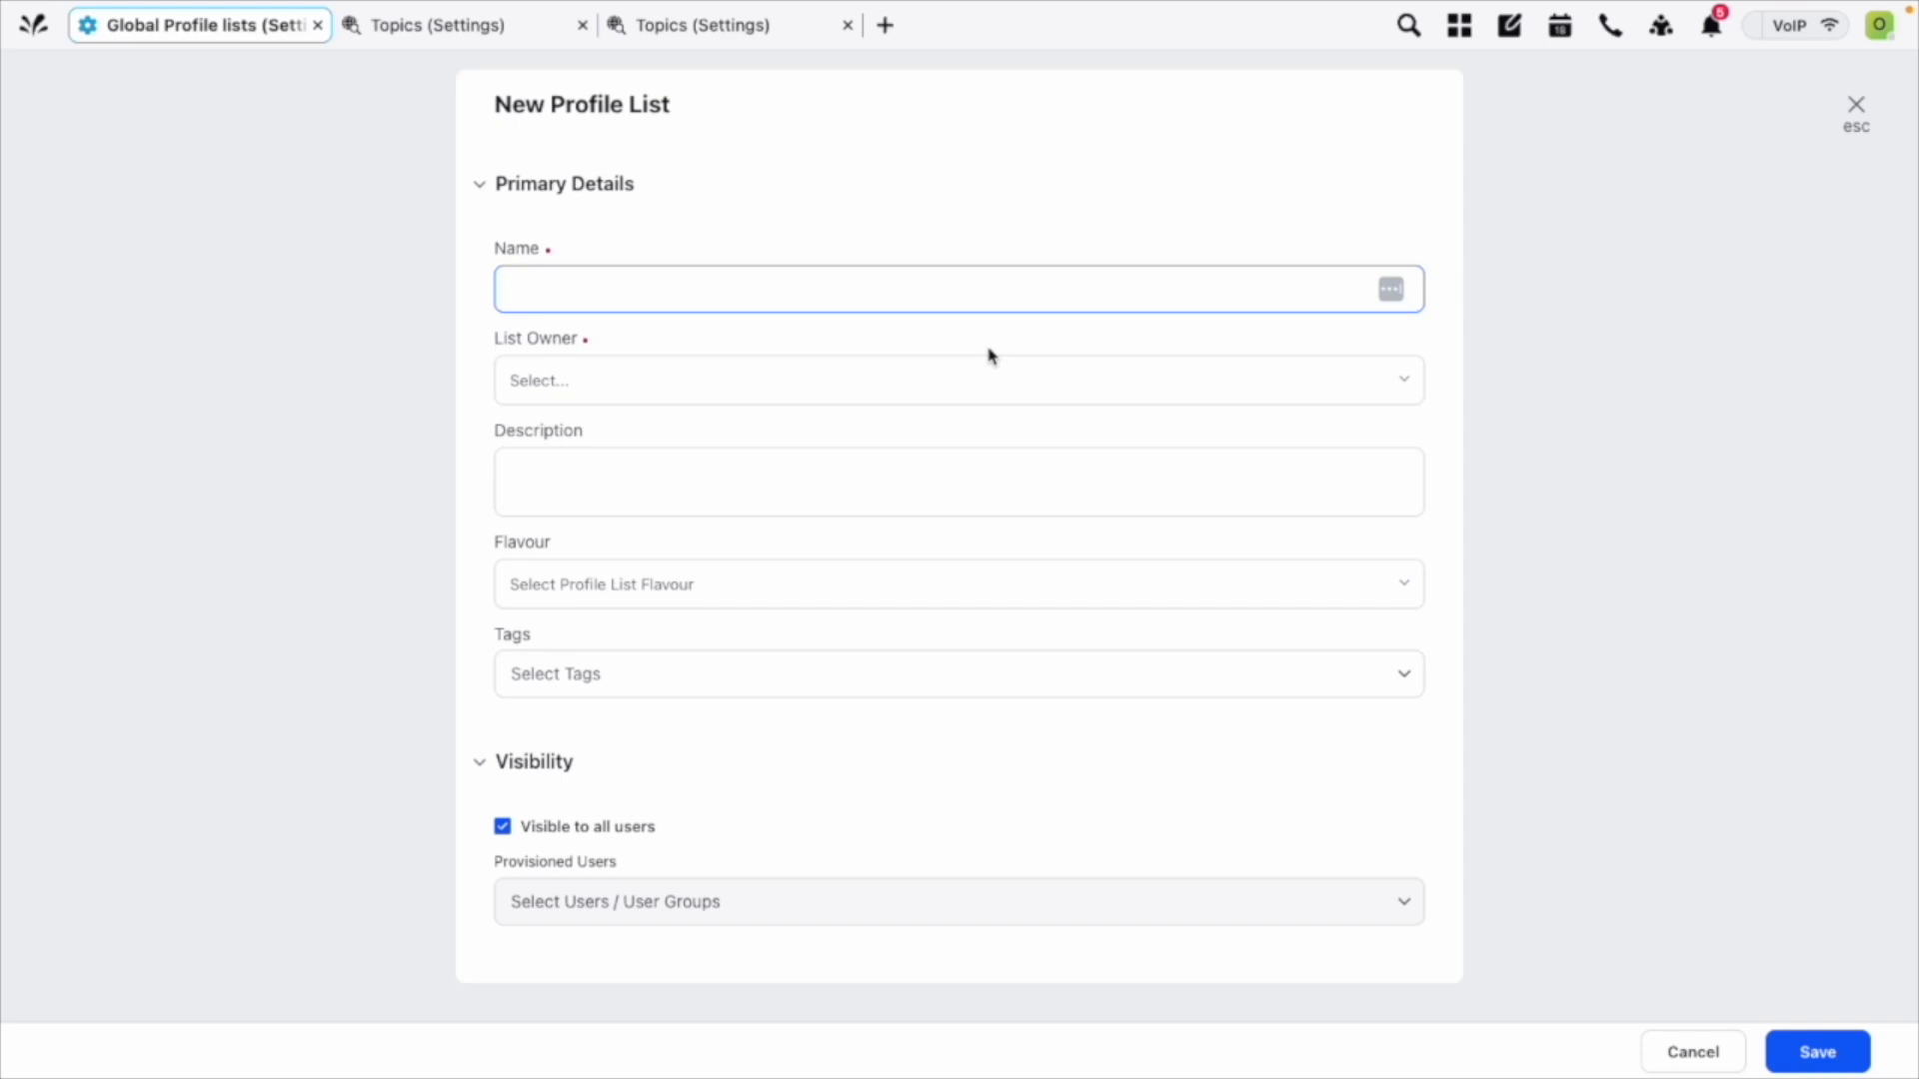
pyautogui.click(838, 380)
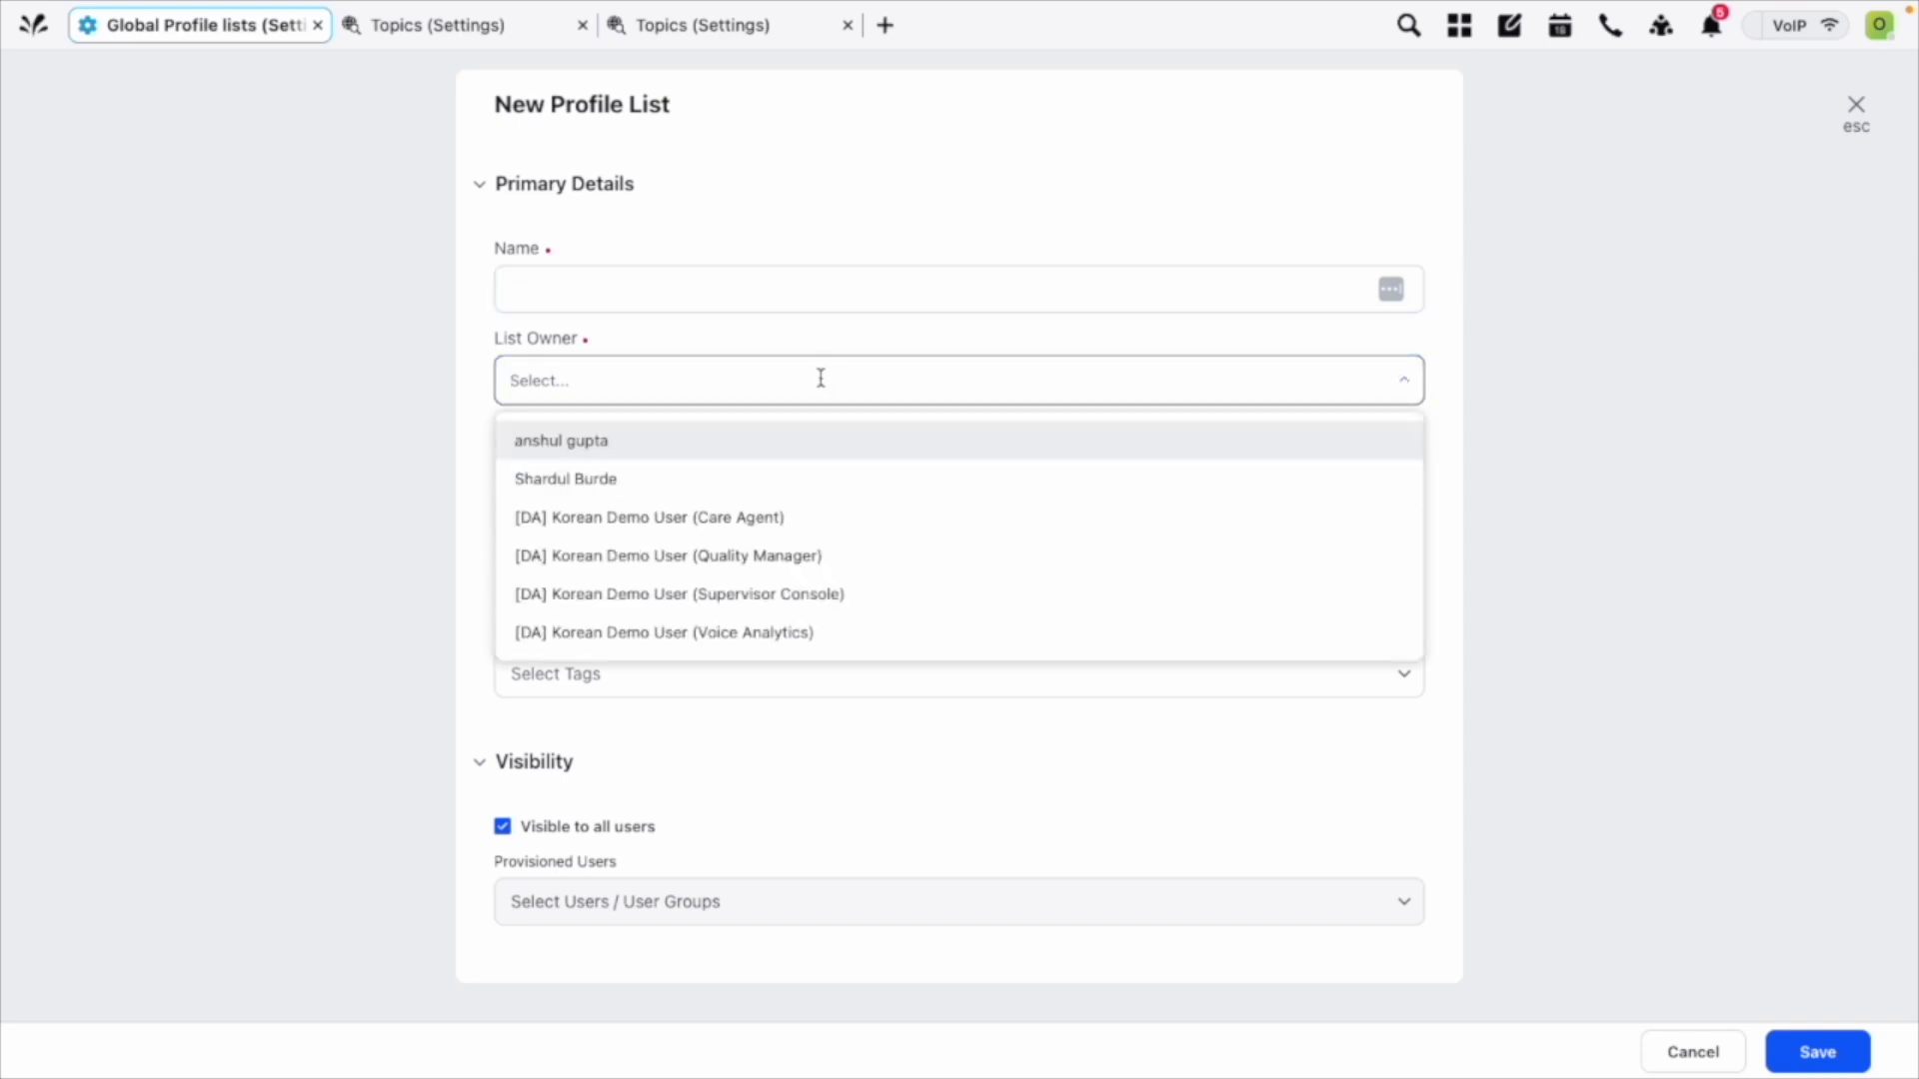
pyautogui.click(1629, 524)
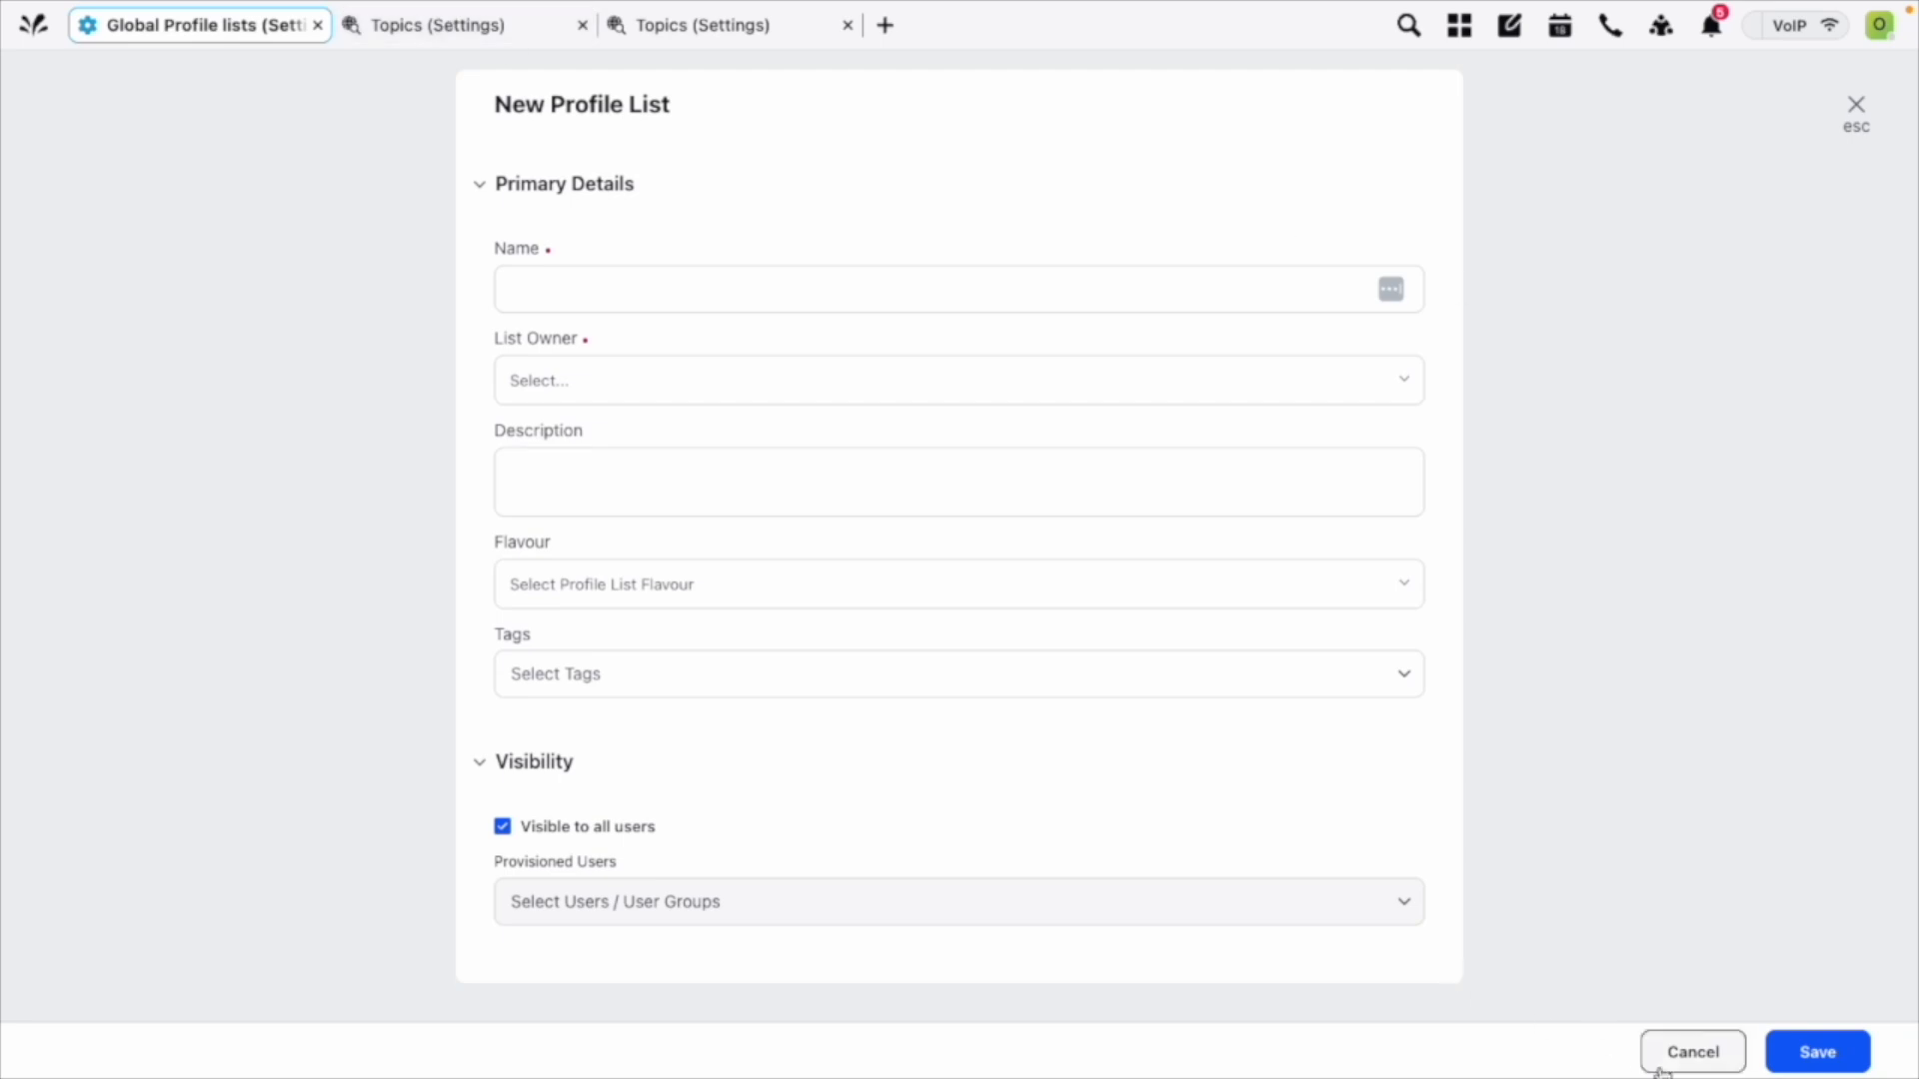
pyautogui.click(1692, 1052)
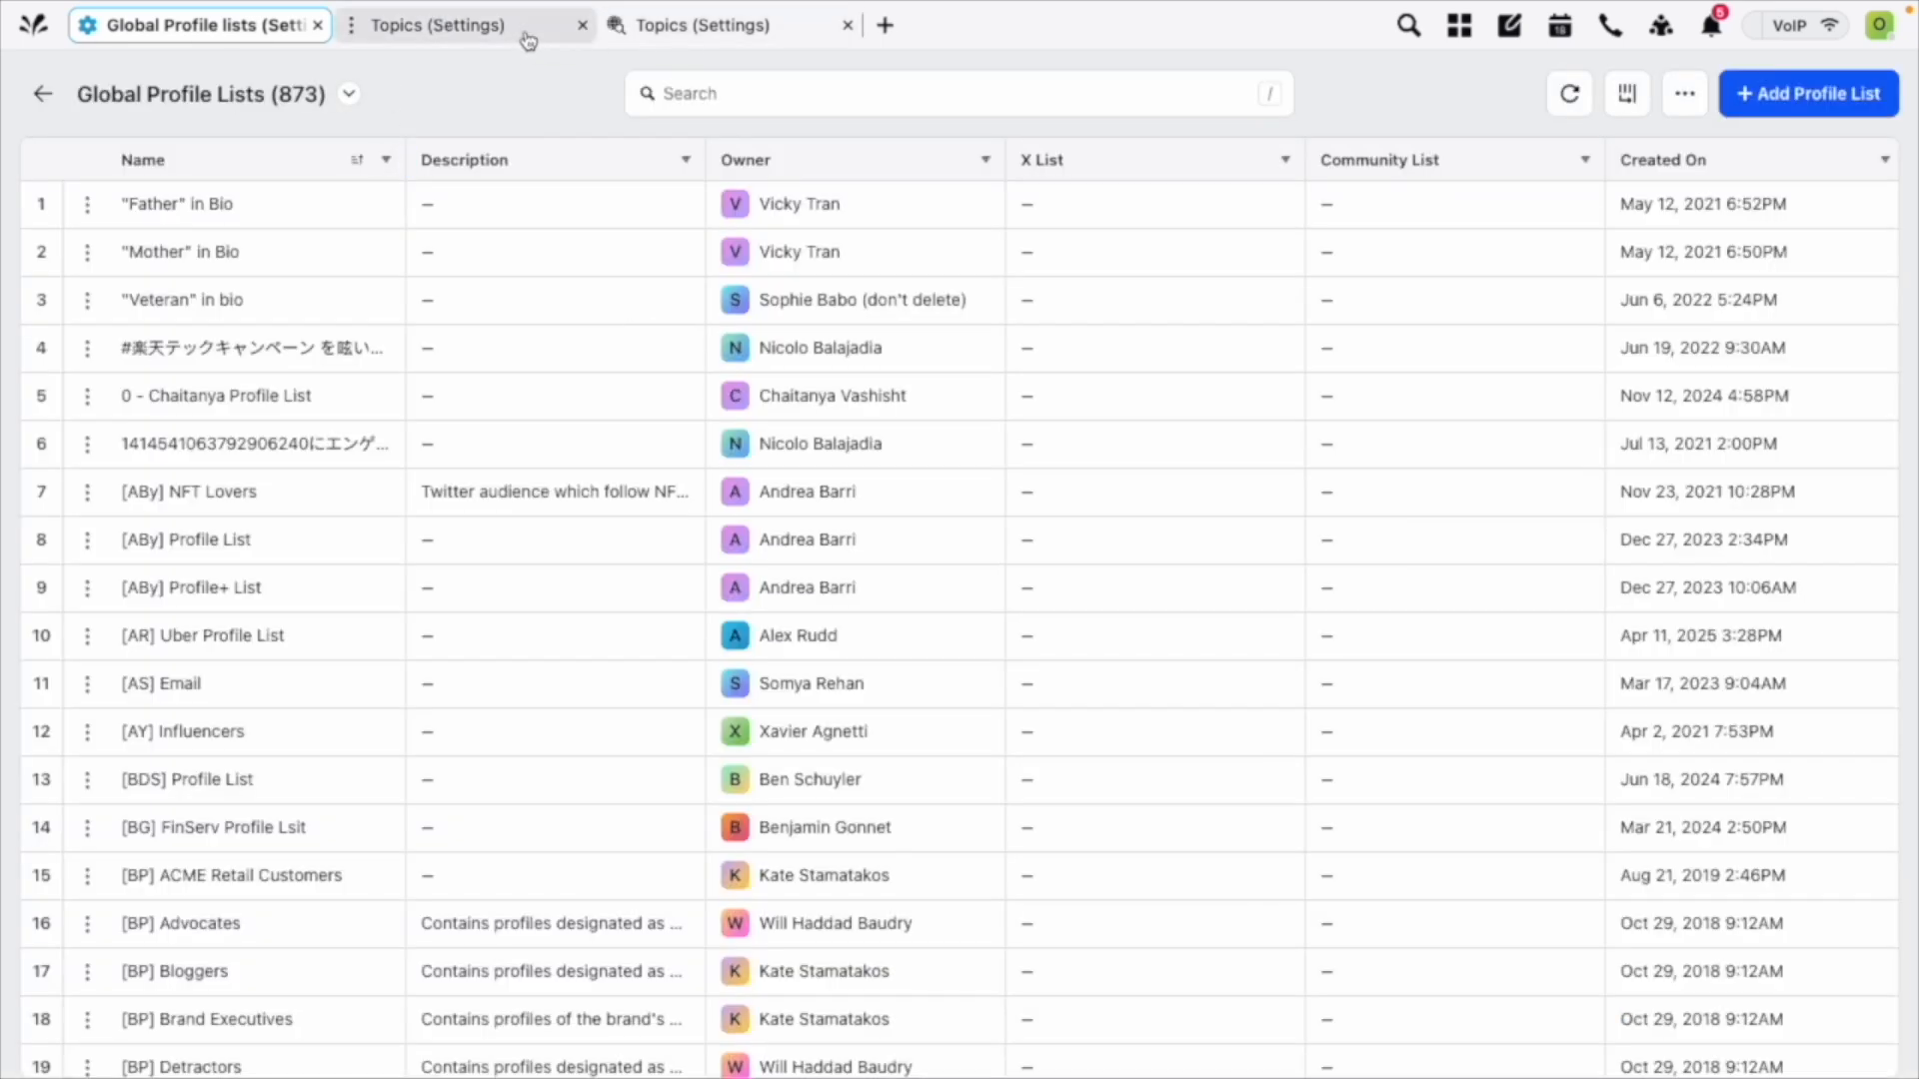
# Return to the new topic's profile setup and select the "[AY] Influencers" partner profile list.
pyautogui.click(662, 30)
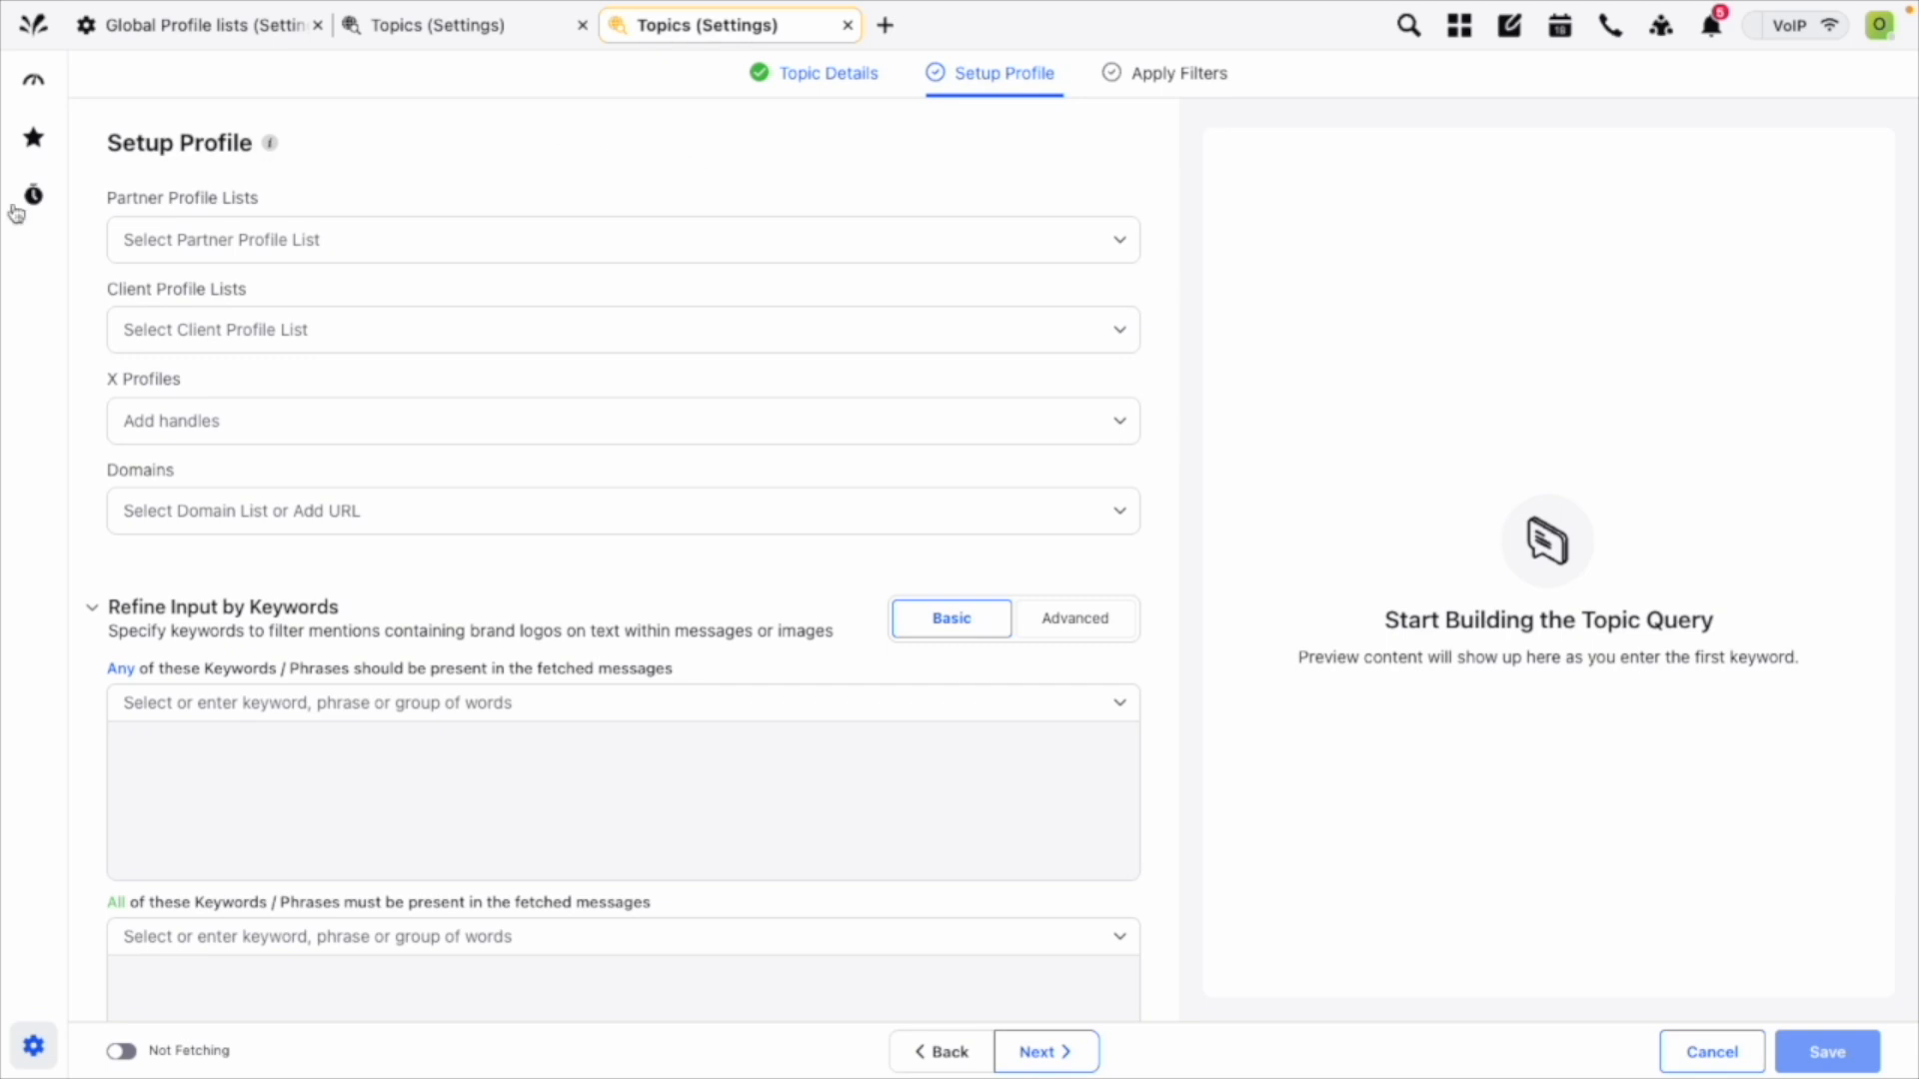
pyautogui.click(417, 328)
pyautogui.click(406, 280)
pyautogui.click(416, 238)
pyautogui.write('influen')
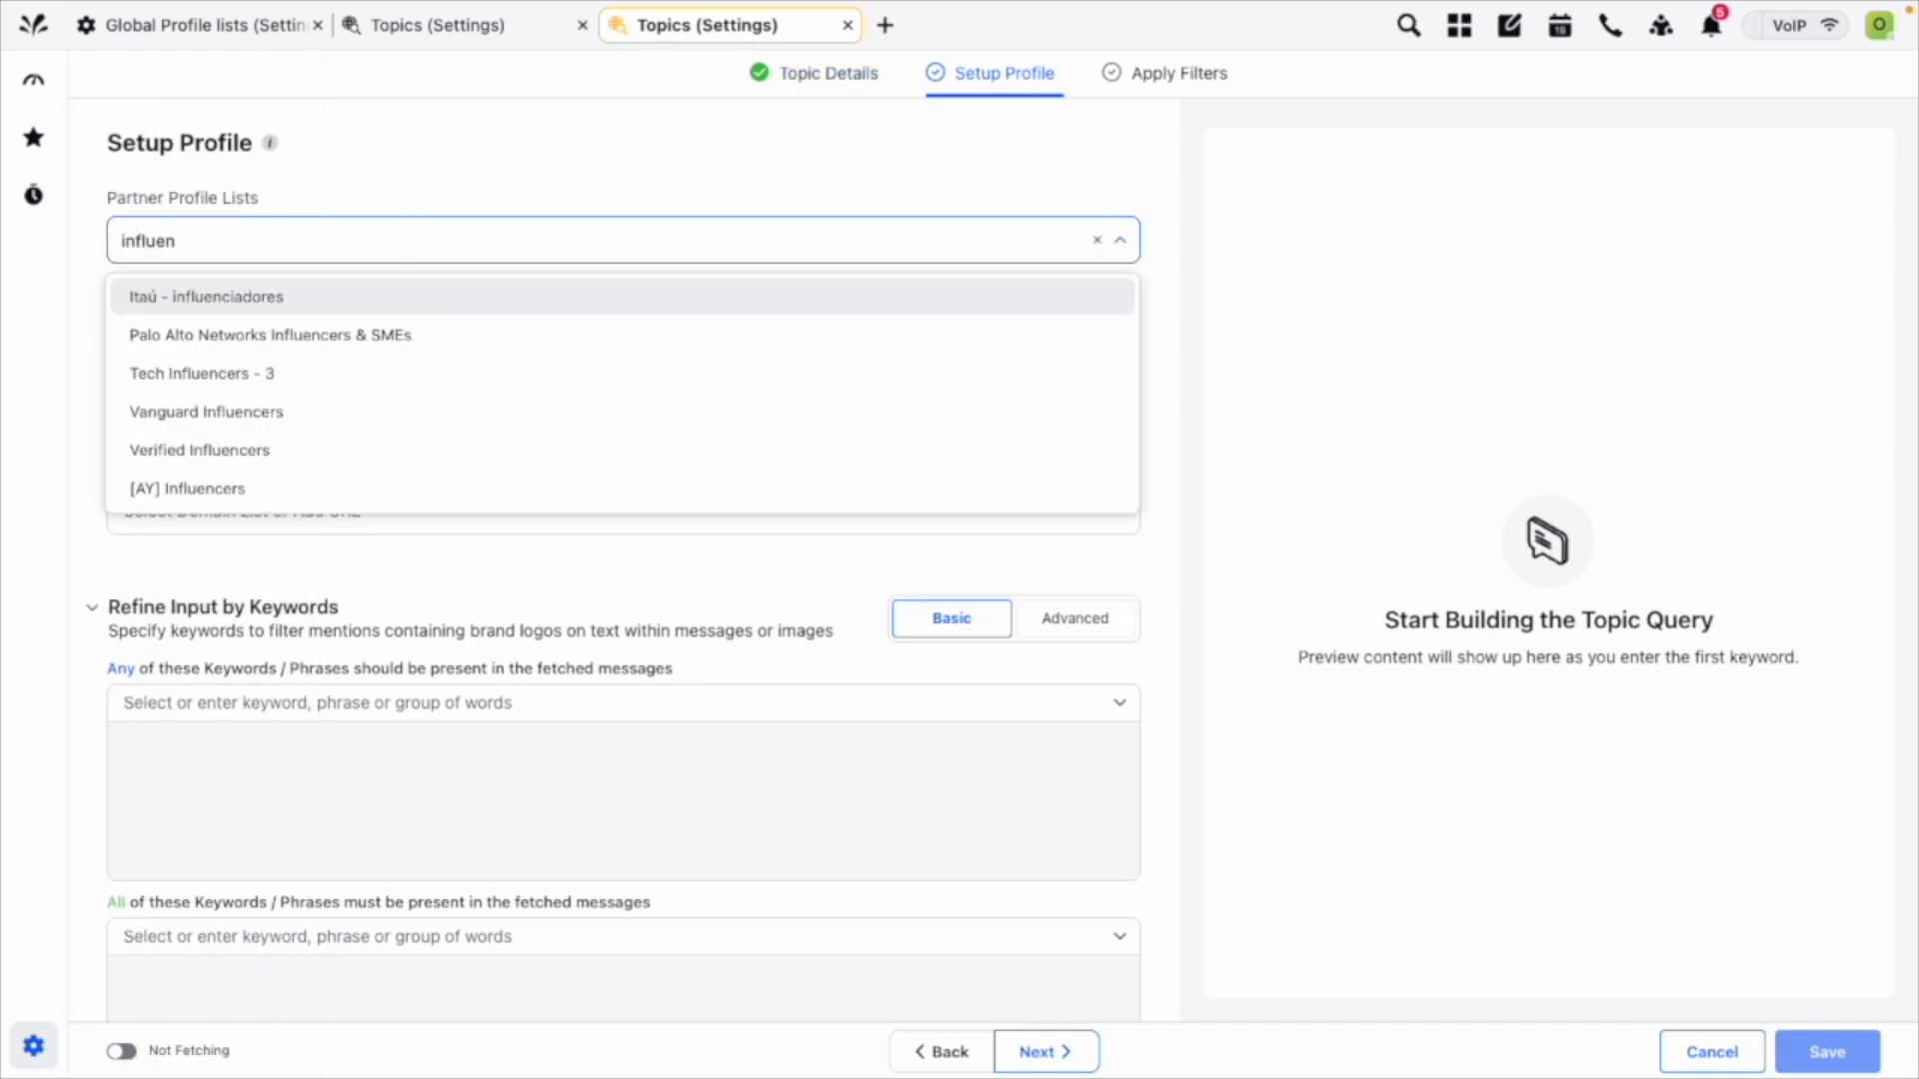
pyautogui.click(271, 489)
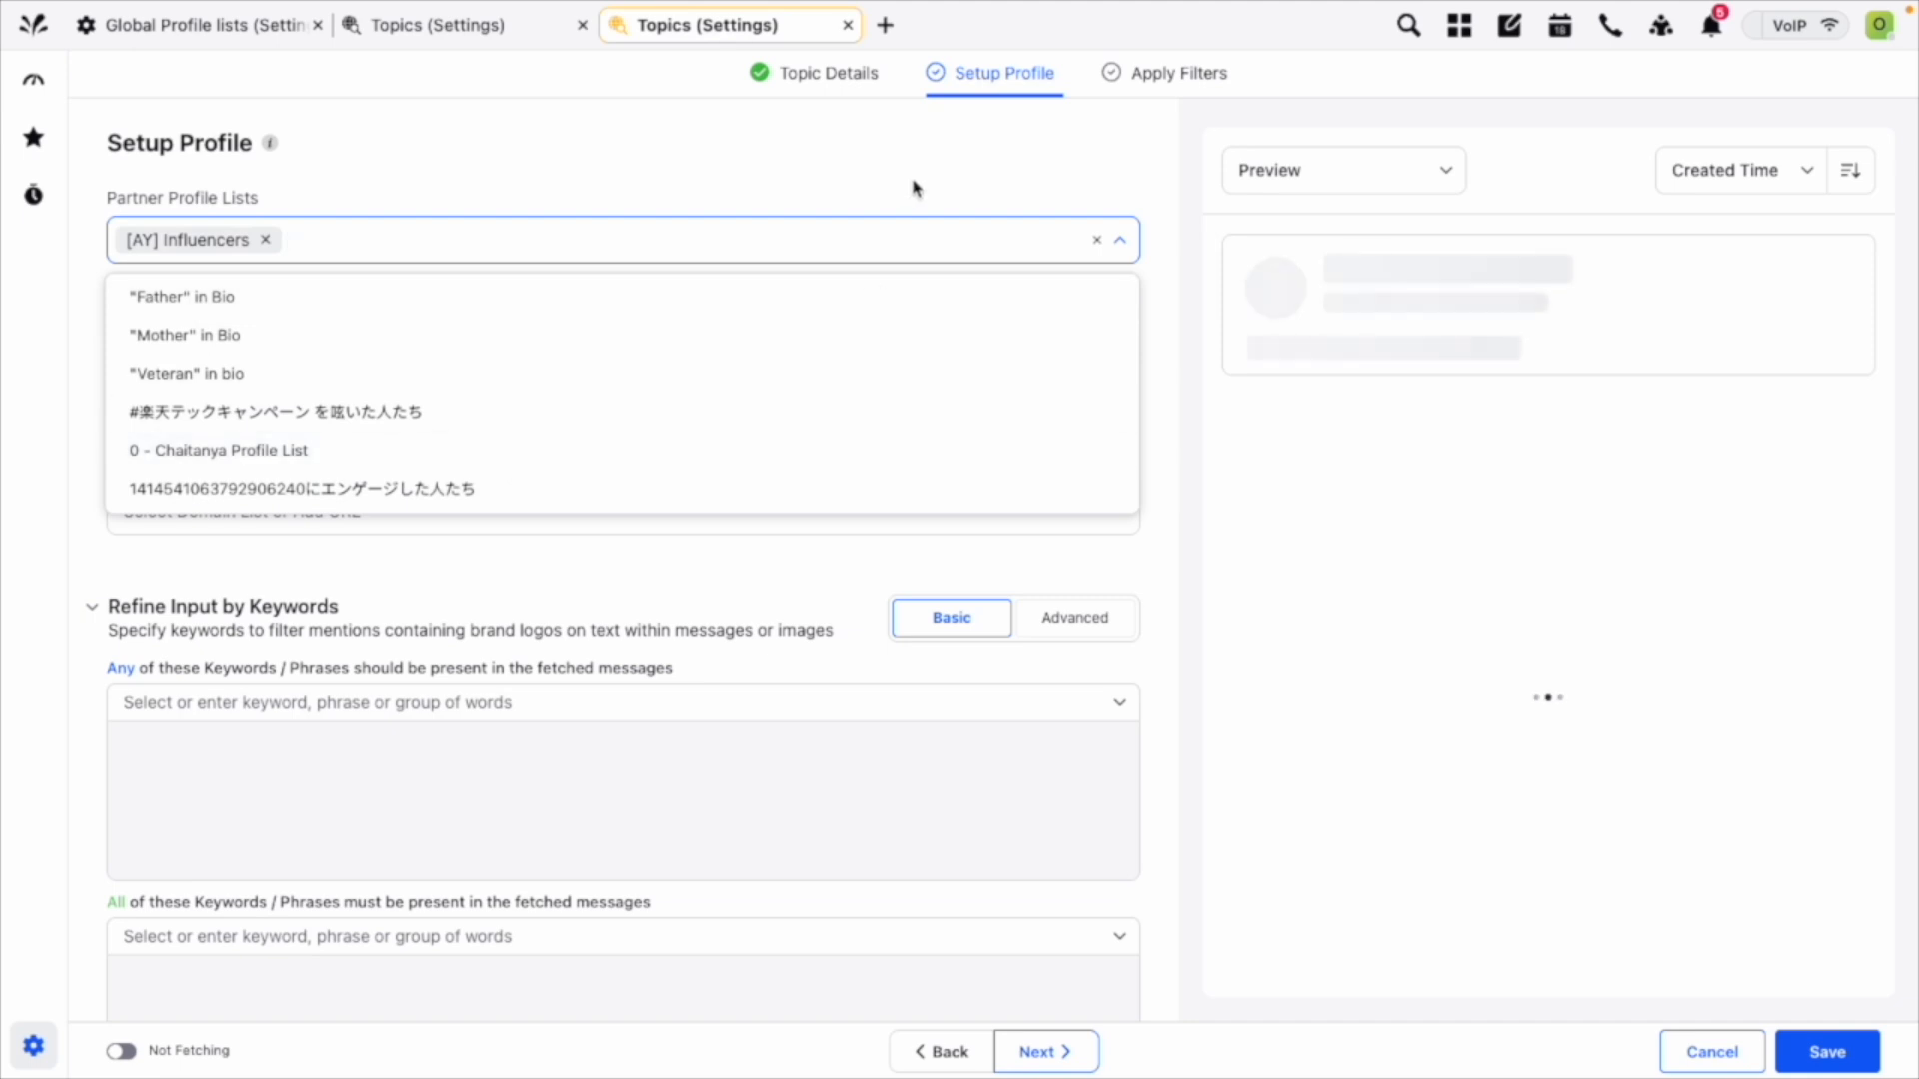
pyautogui.click(1149, 151)
pyautogui.scroll(-8, 1499, 543)
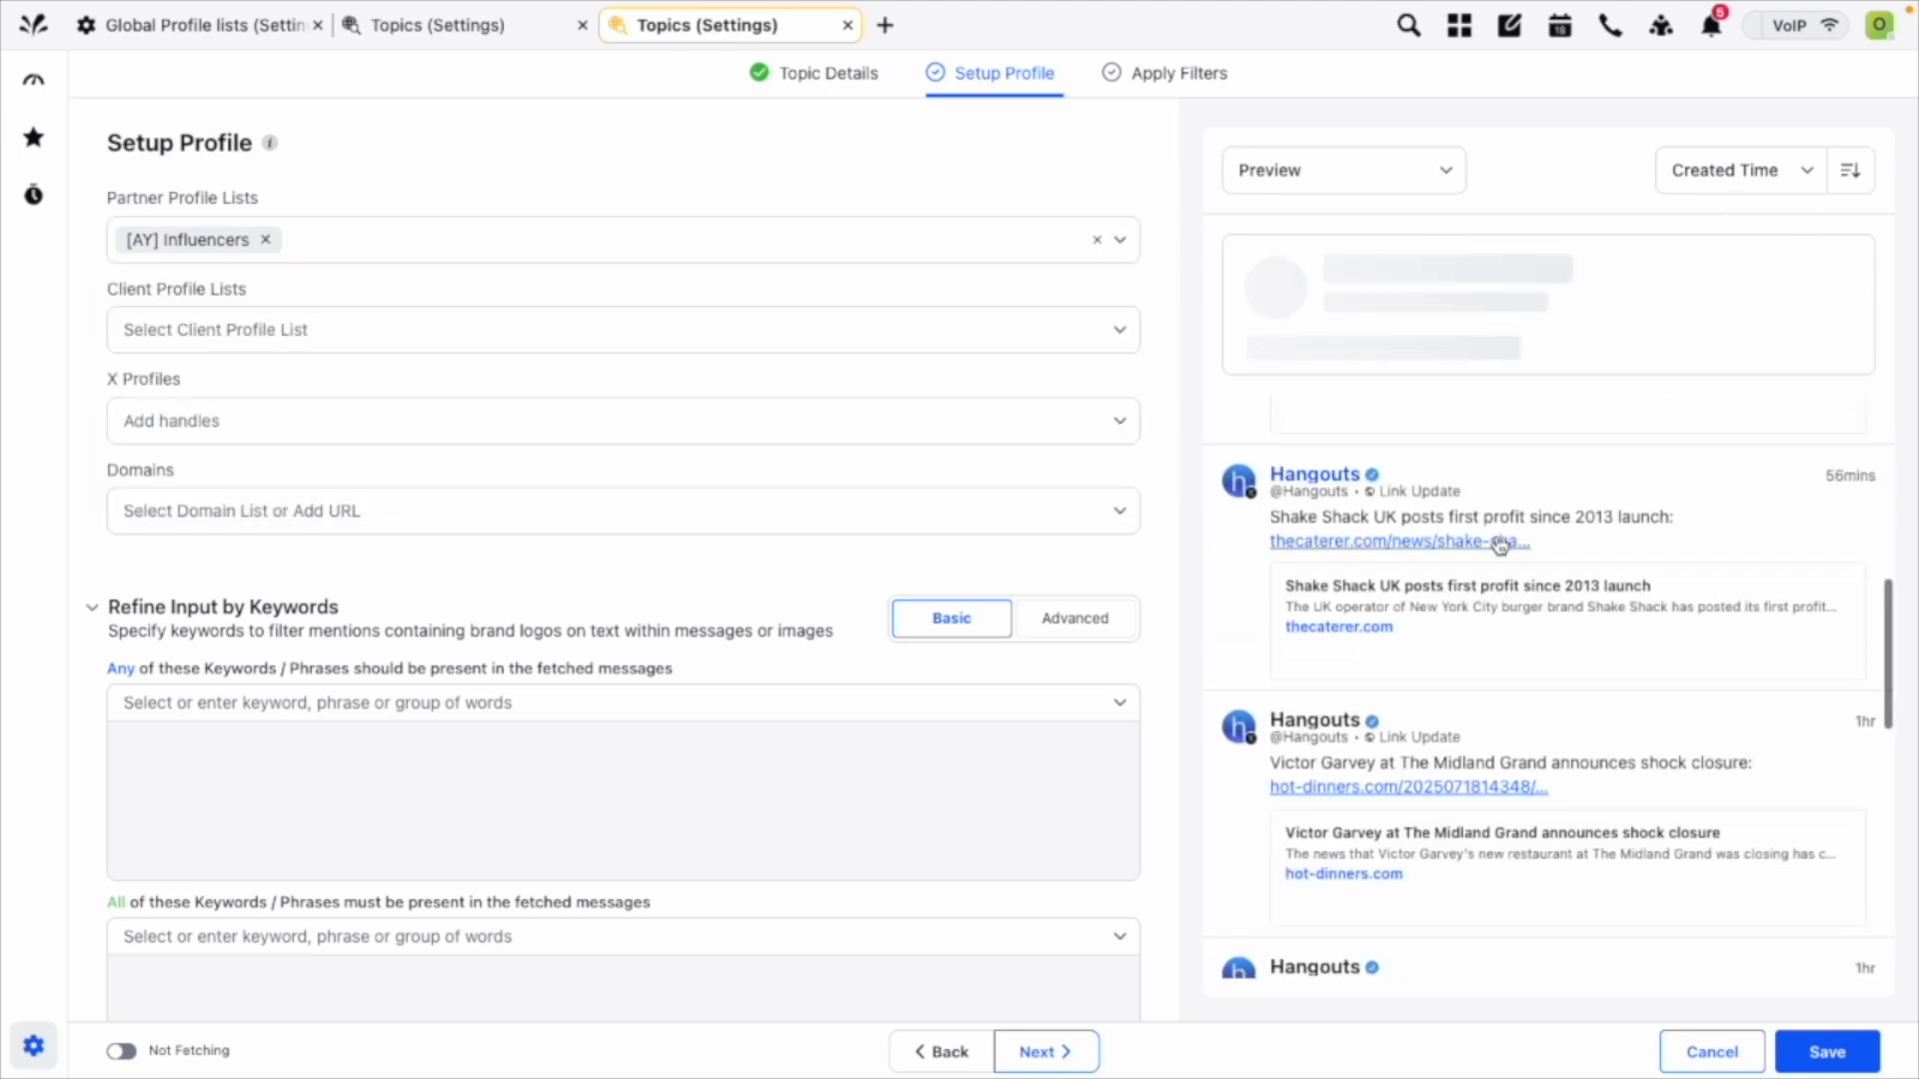
pyautogui.scroll(8, 1501, 561)
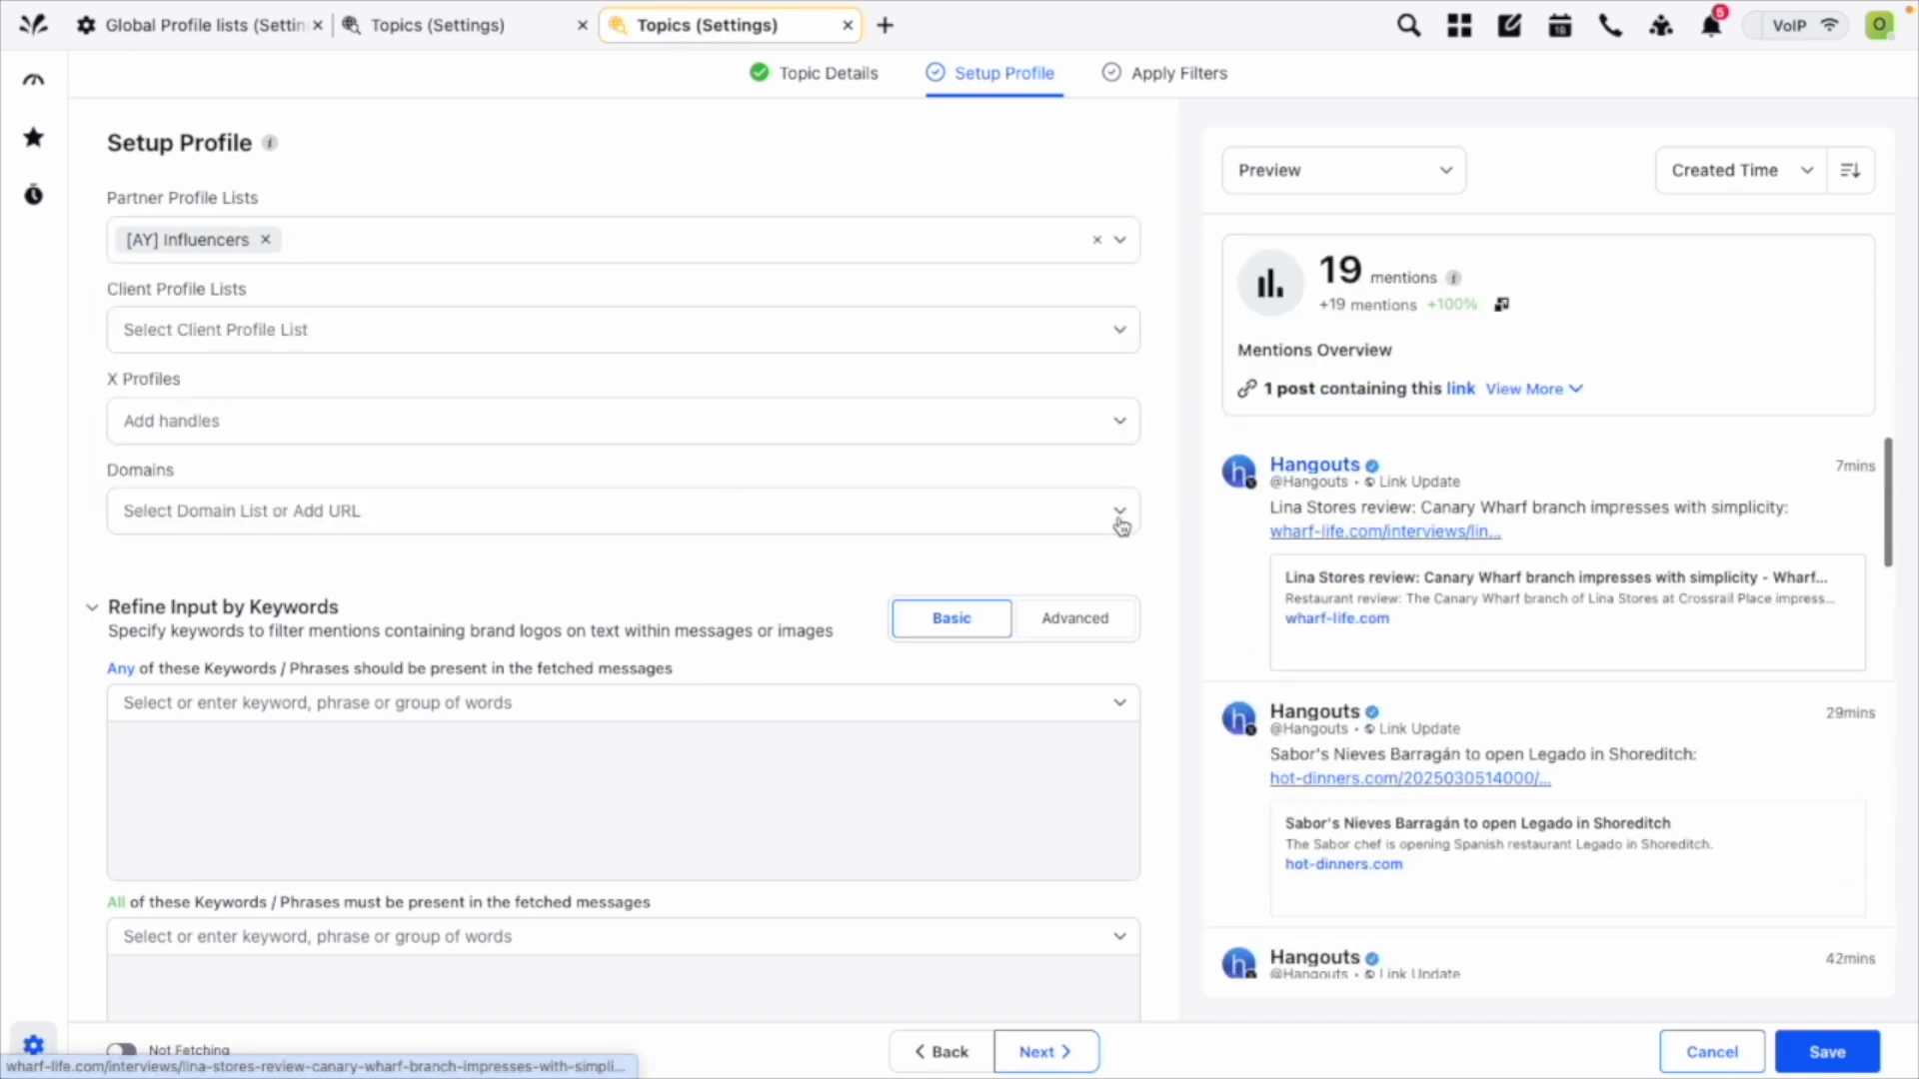
# Add the NASA handle to the topic's X Profiles and review the previewed mentions.
pyautogui.click(609, 433)
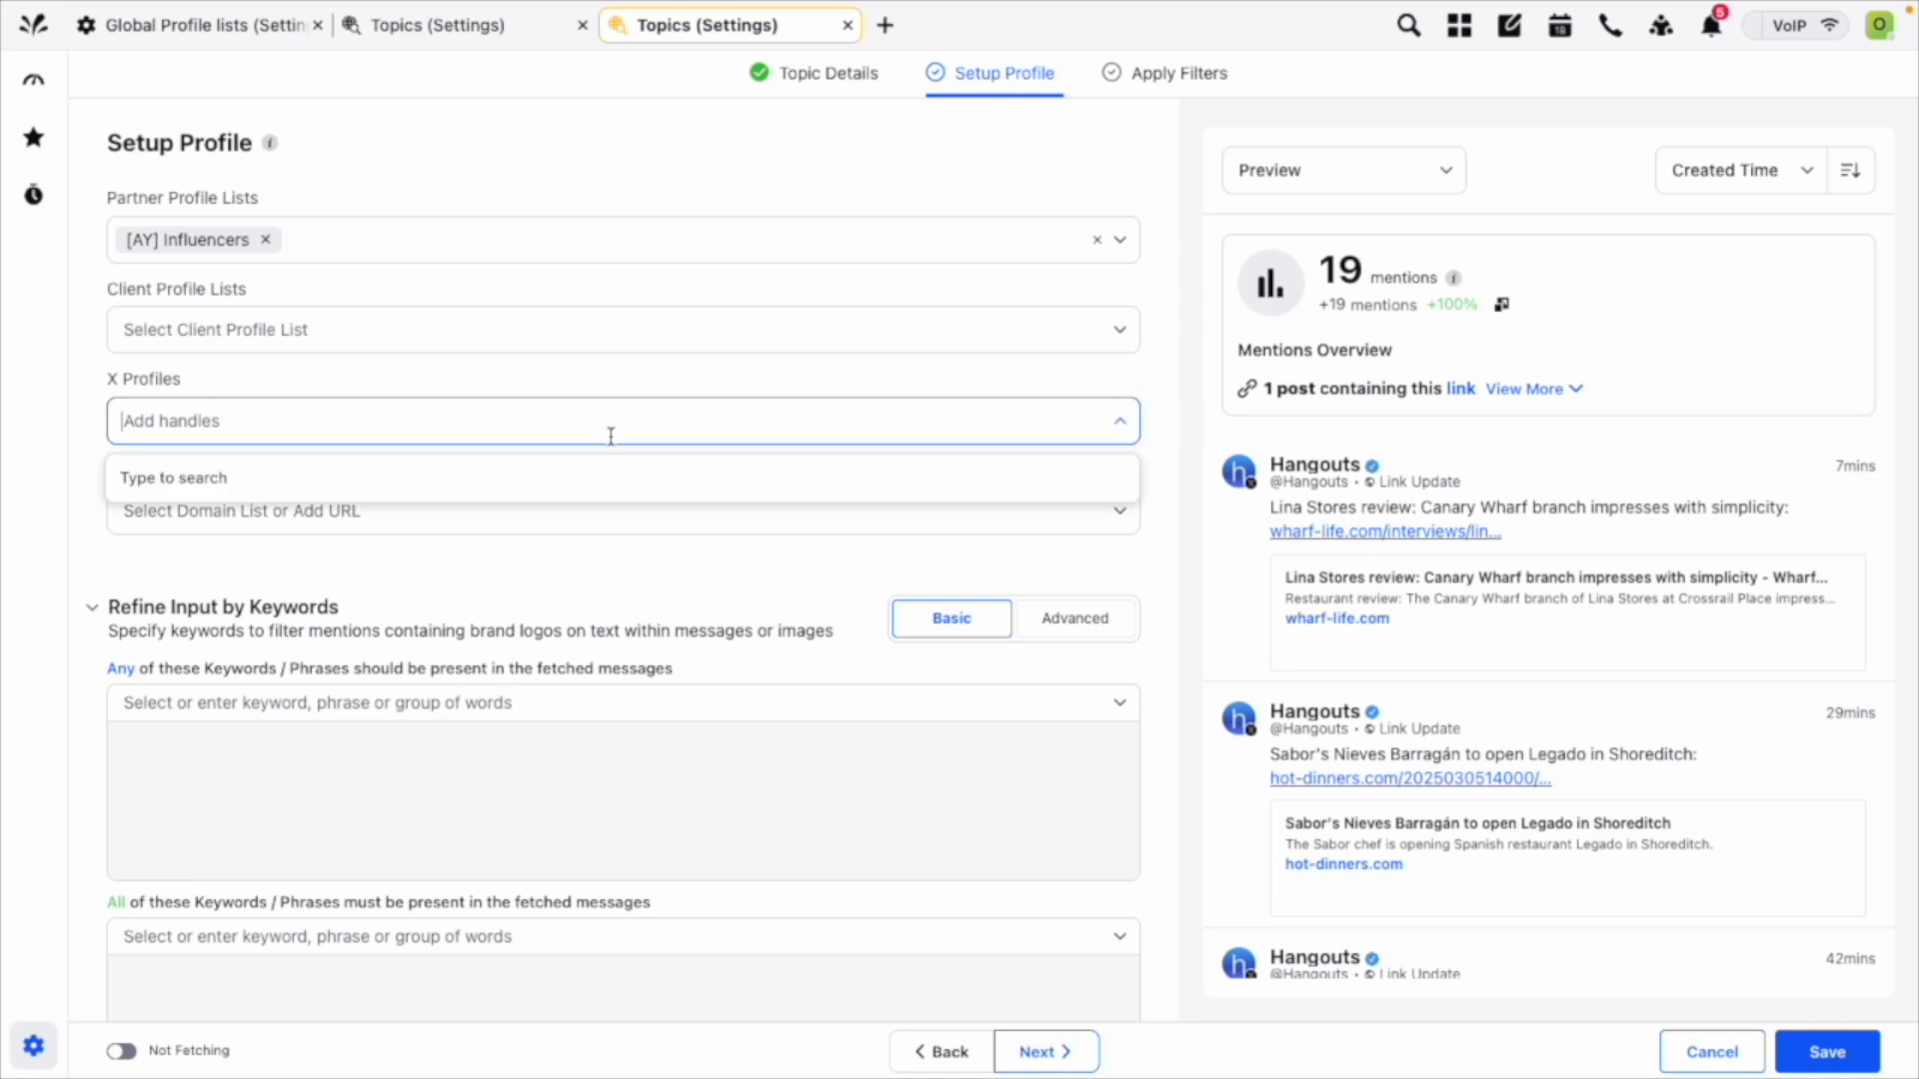
pyautogui.write('@nasa')
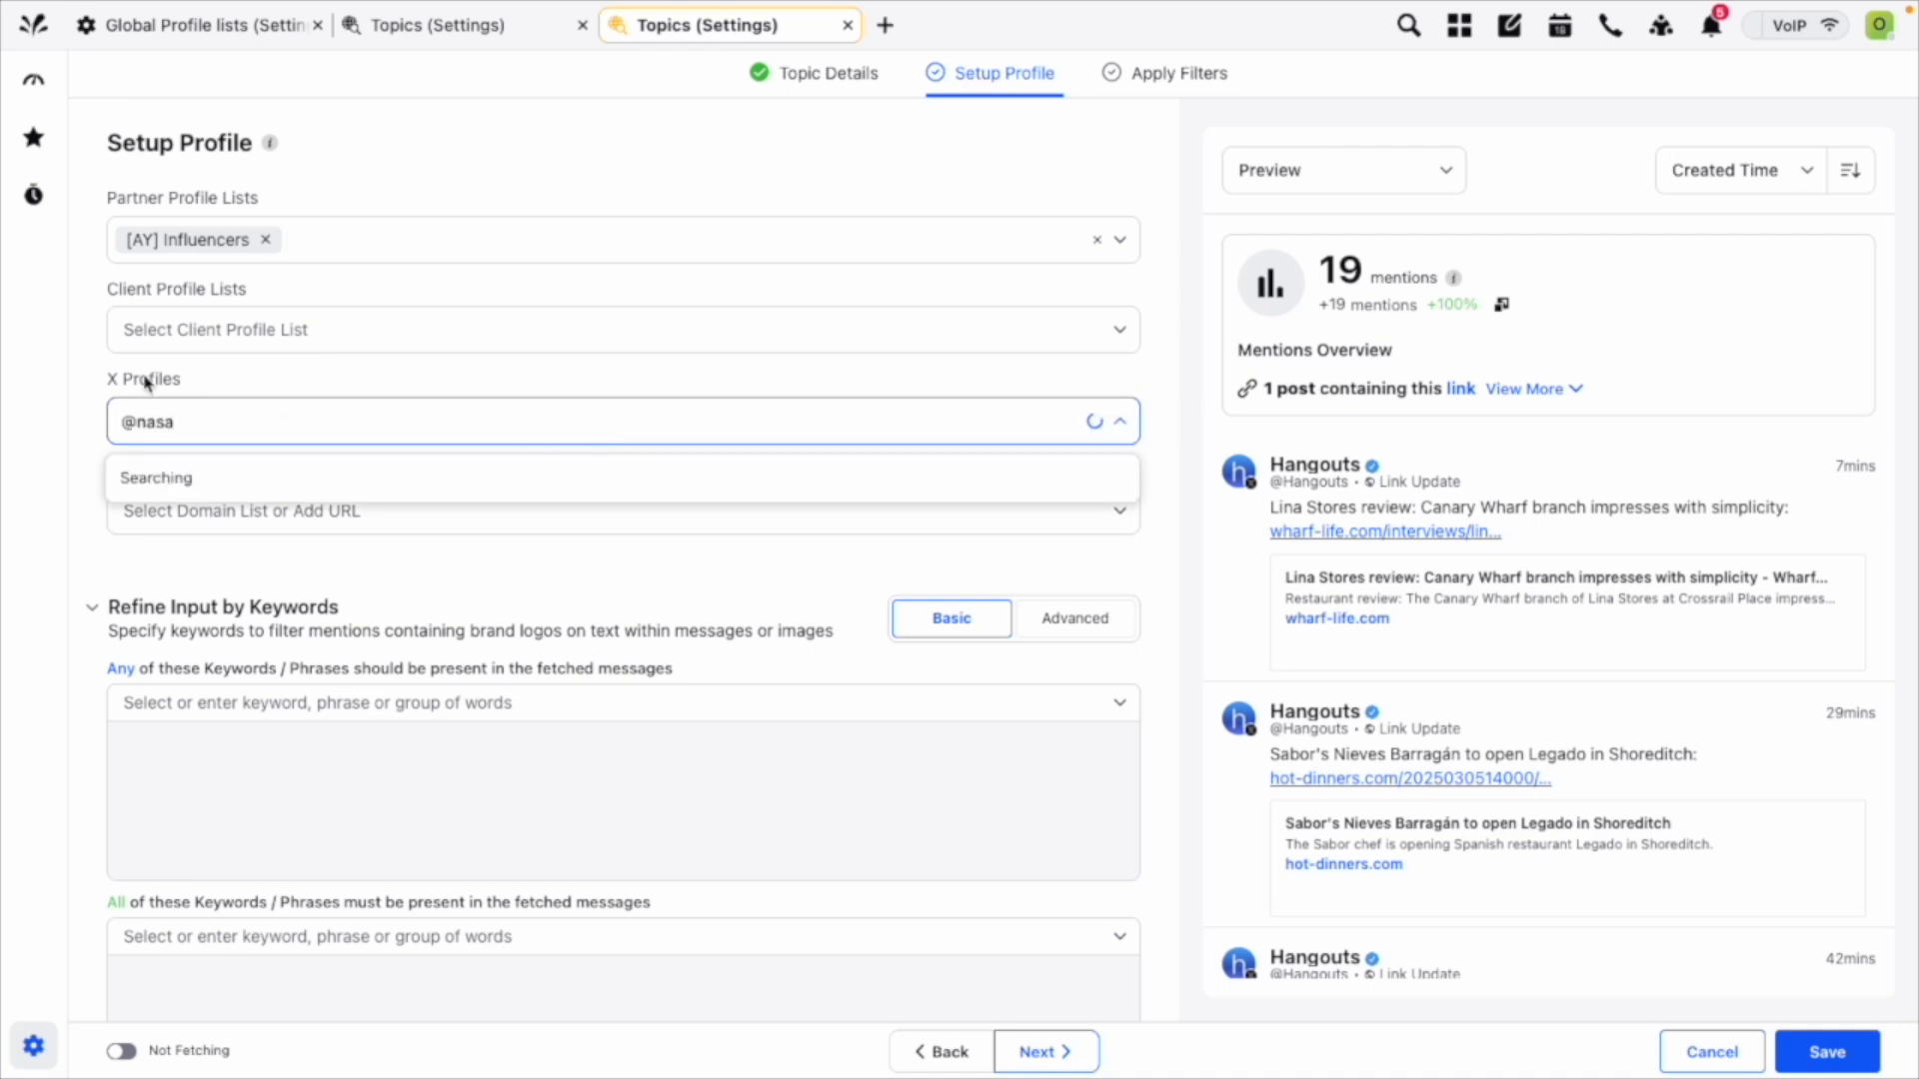
pyautogui.click(199, 481)
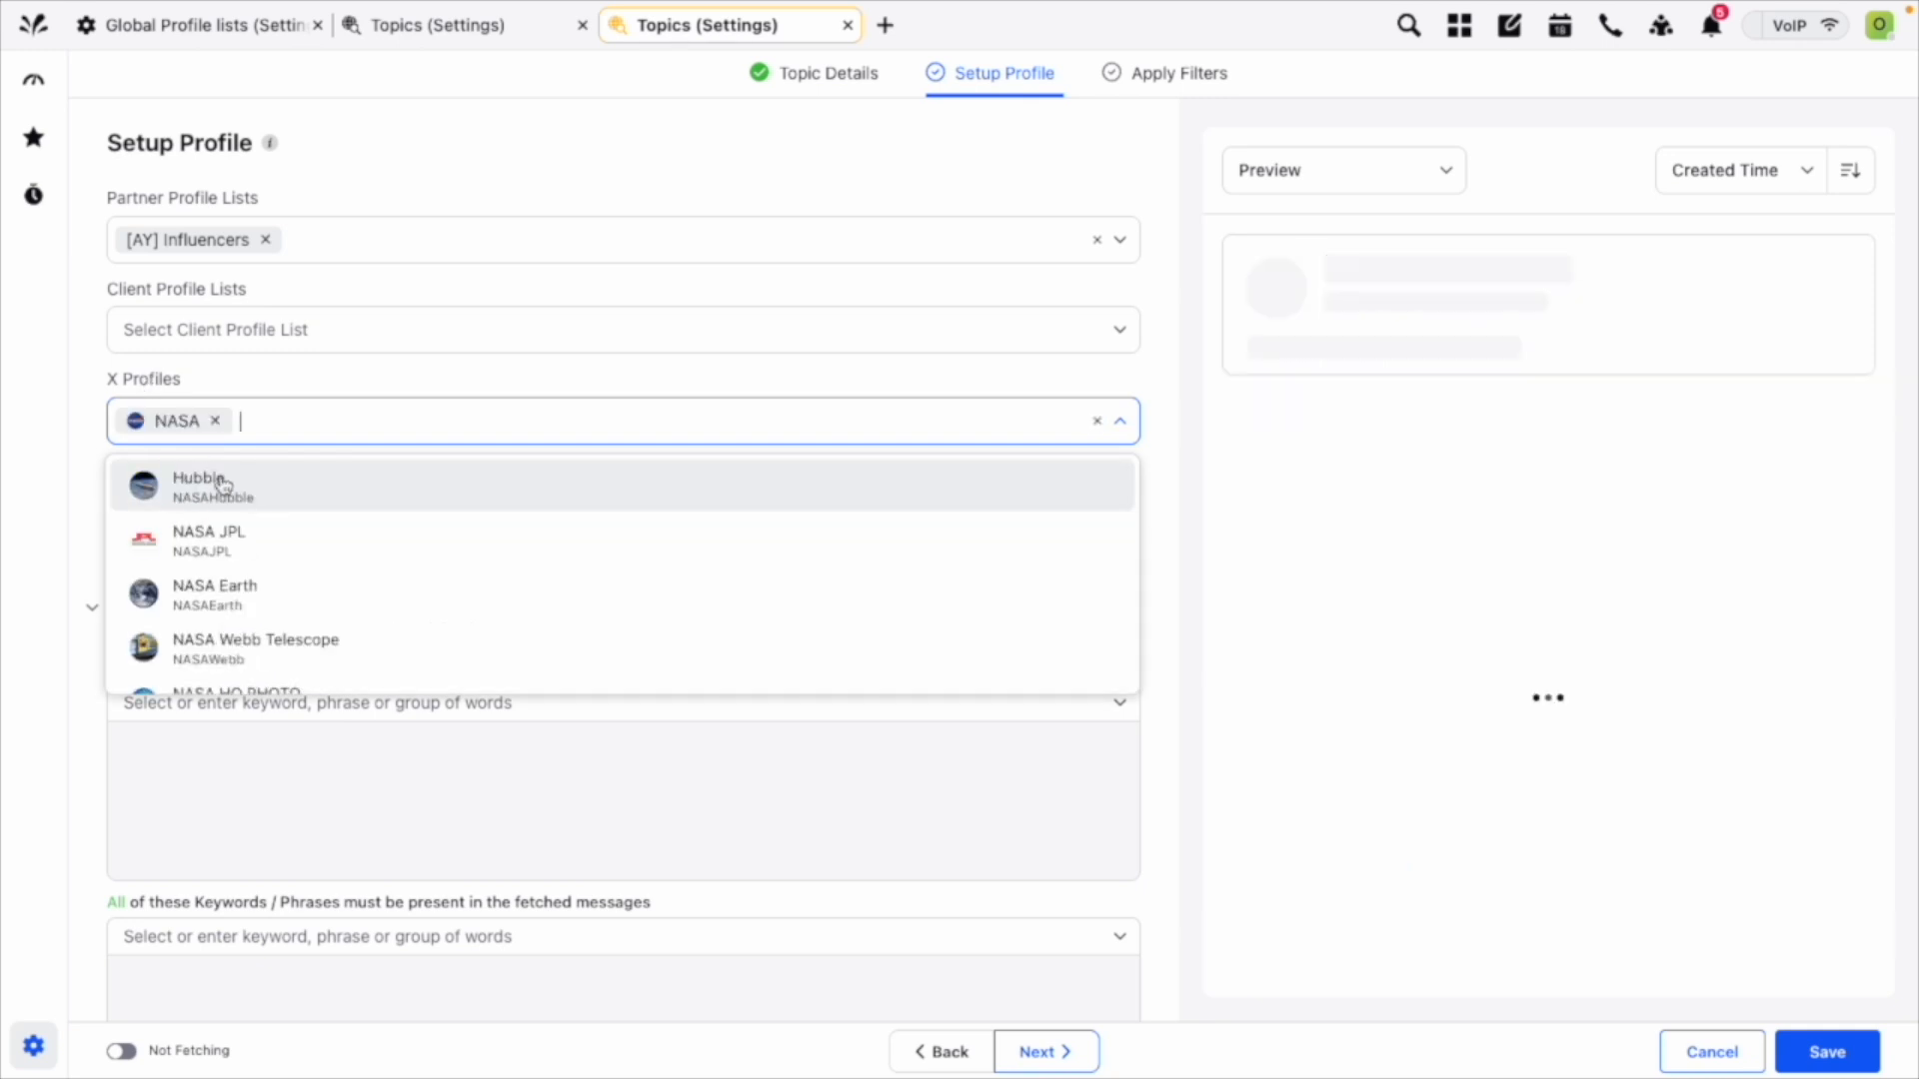
pyautogui.moveTo(113, 425)
pyautogui.click(741, 380)
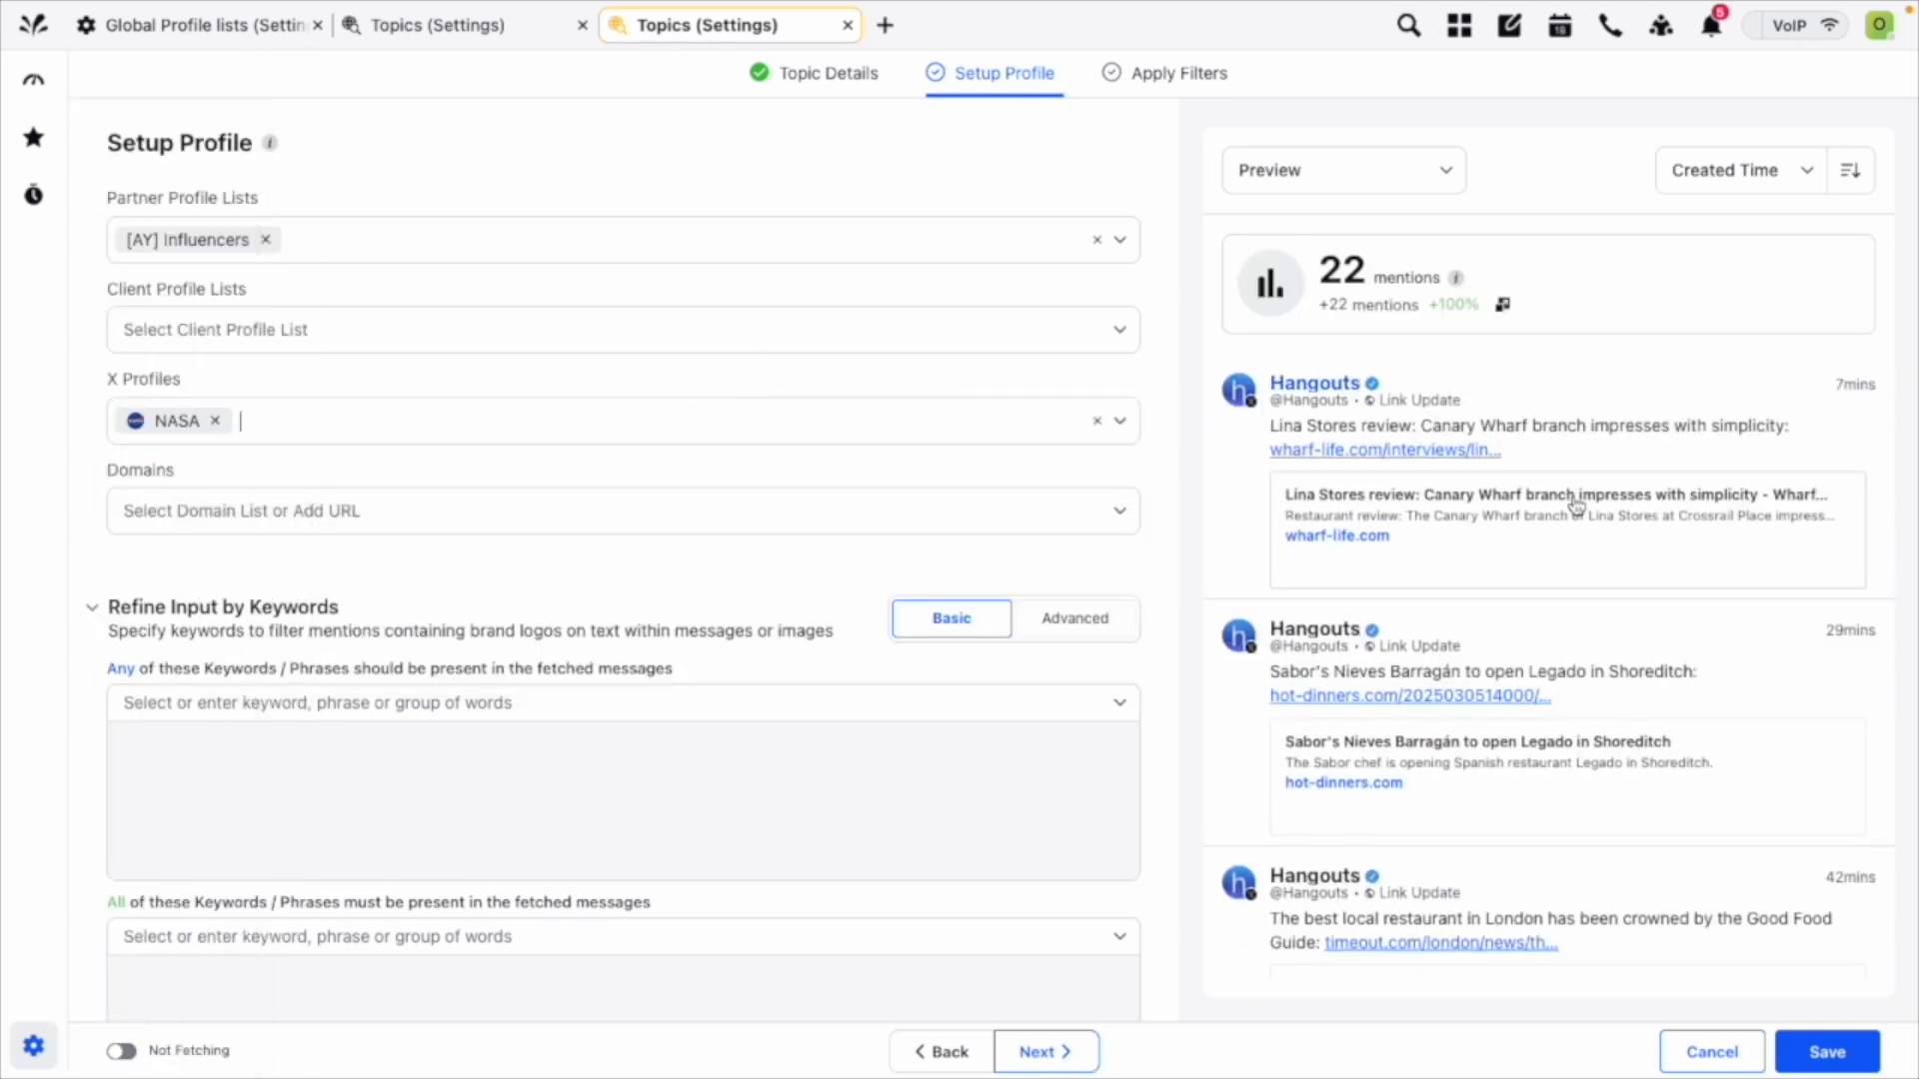
pyautogui.scroll(-10, 1572, 549)
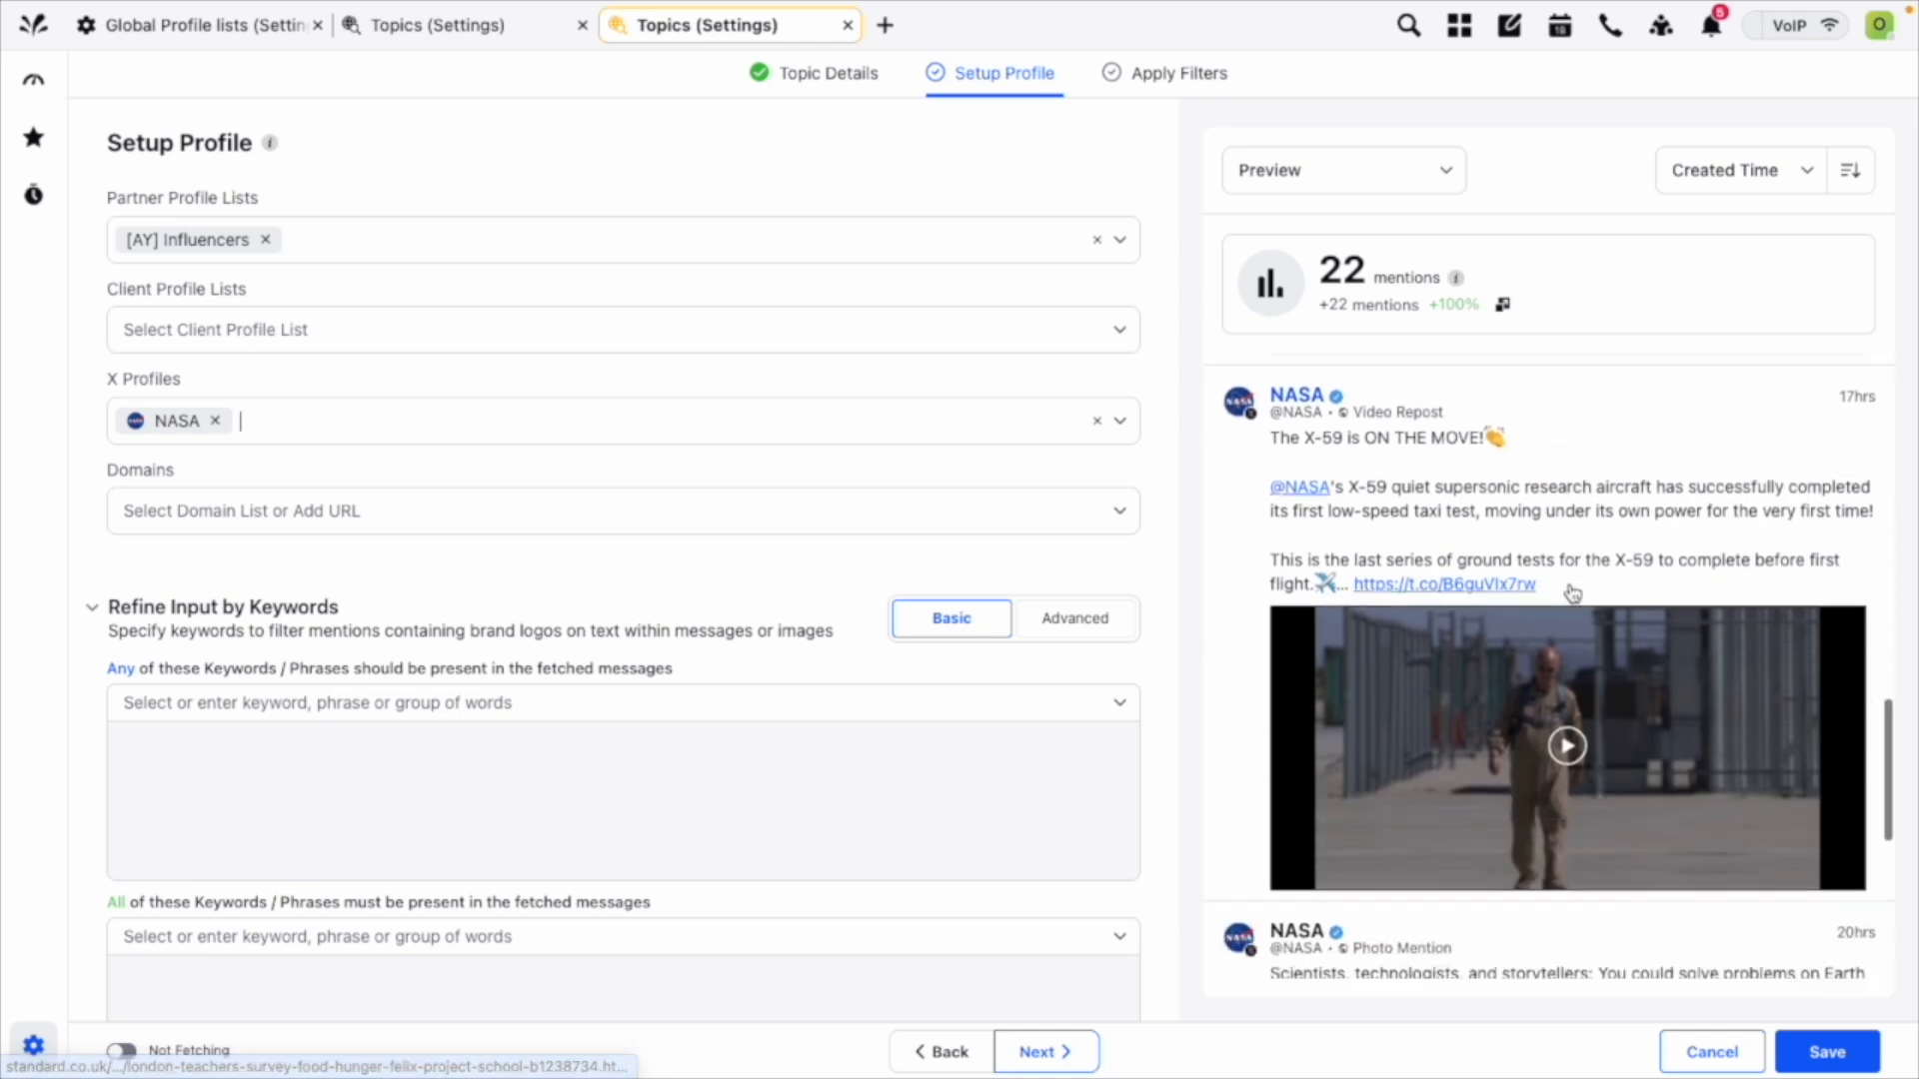
pyautogui.scroll(-4, 1572, 593)
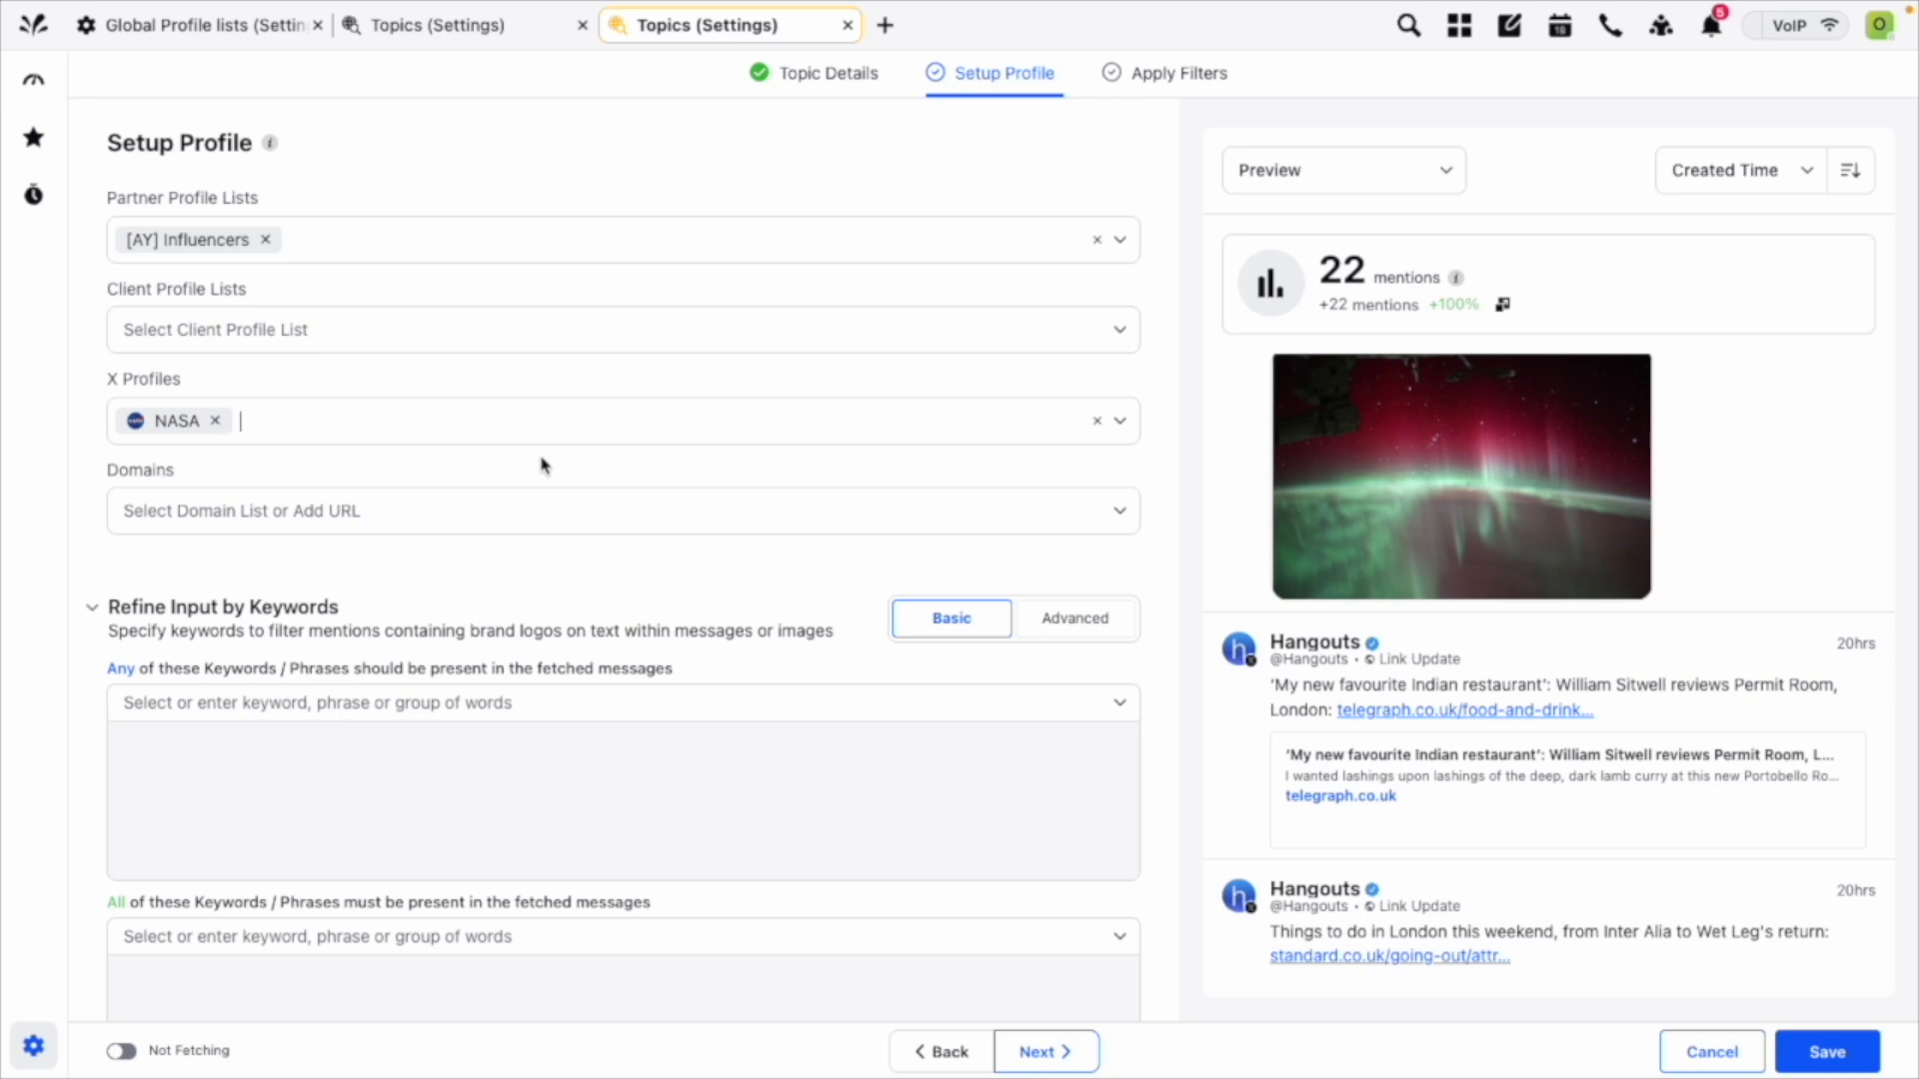
# Refine the topic by adding the "Food" keyword list to the Any of these Keywords / Phrases condition.
pyautogui.scroll(-2, 848, 672)
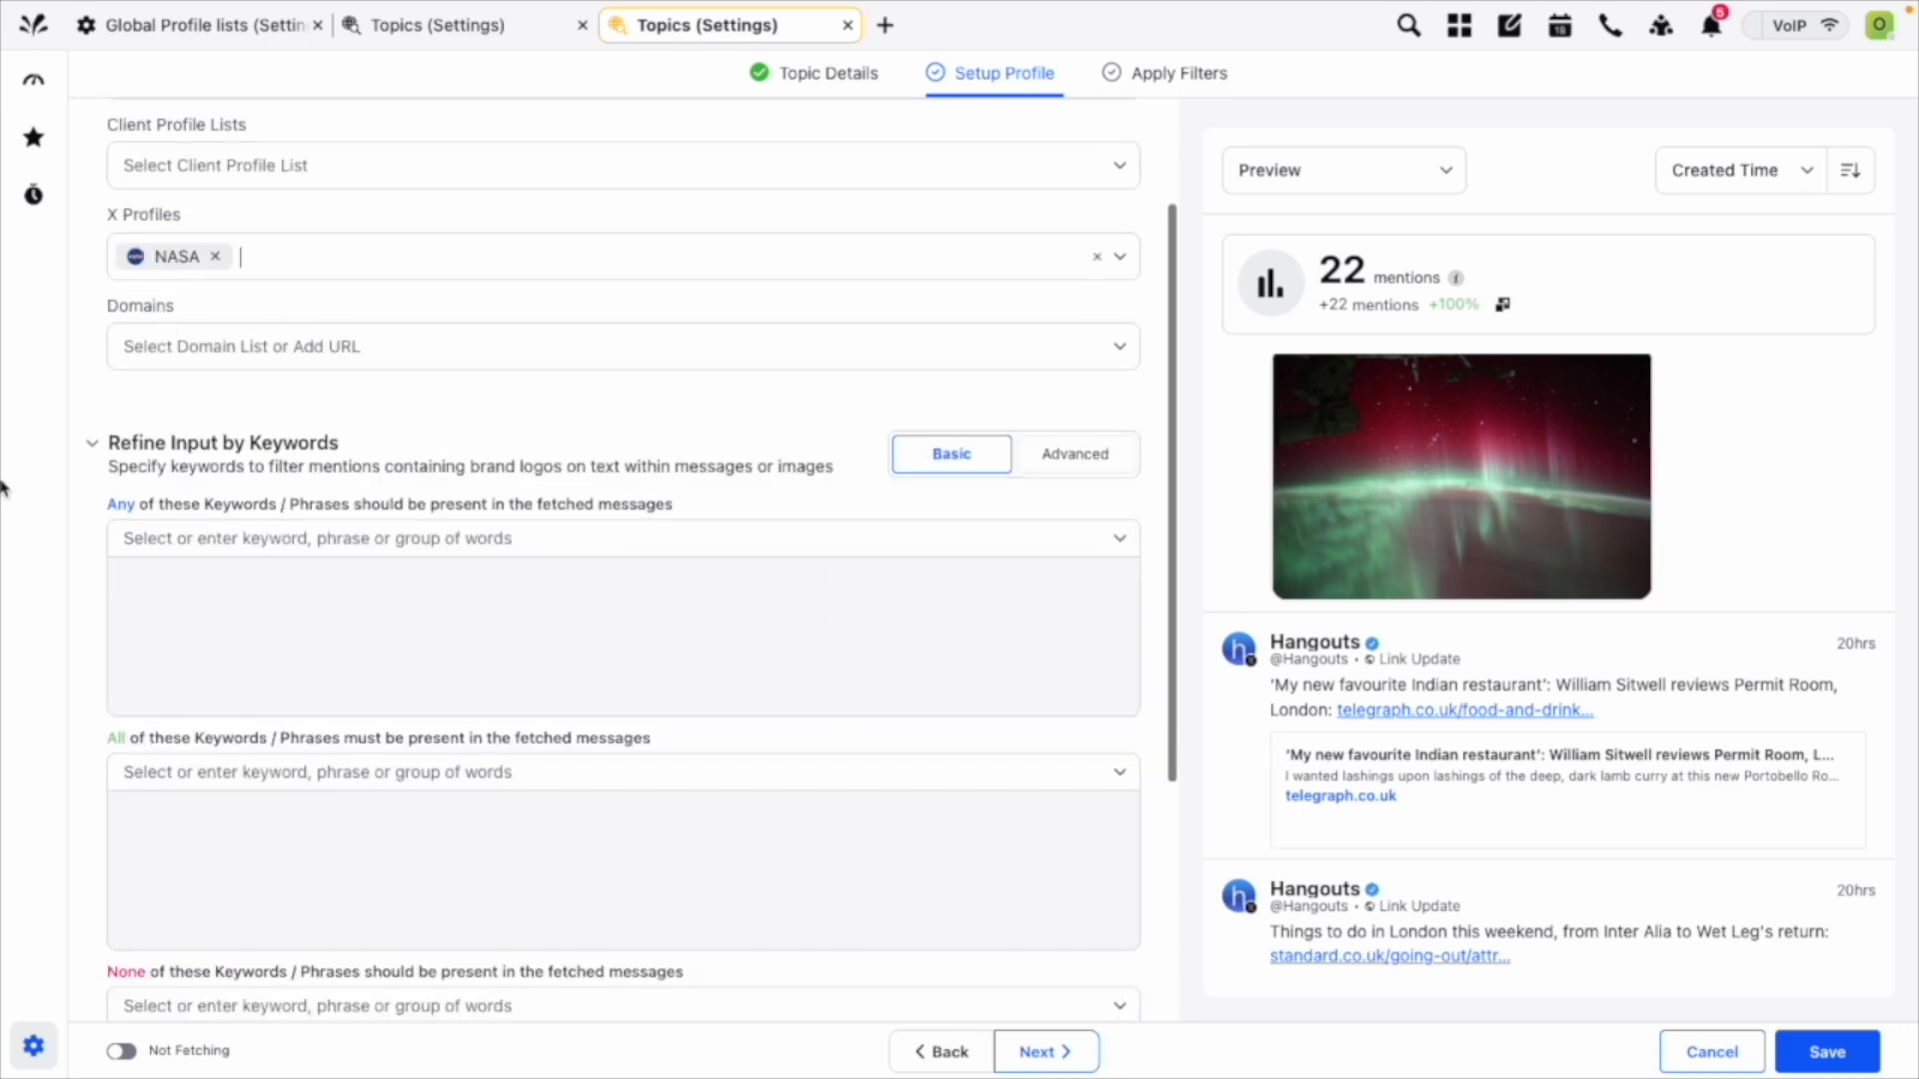
pyautogui.scroll(-3, 890, 362)
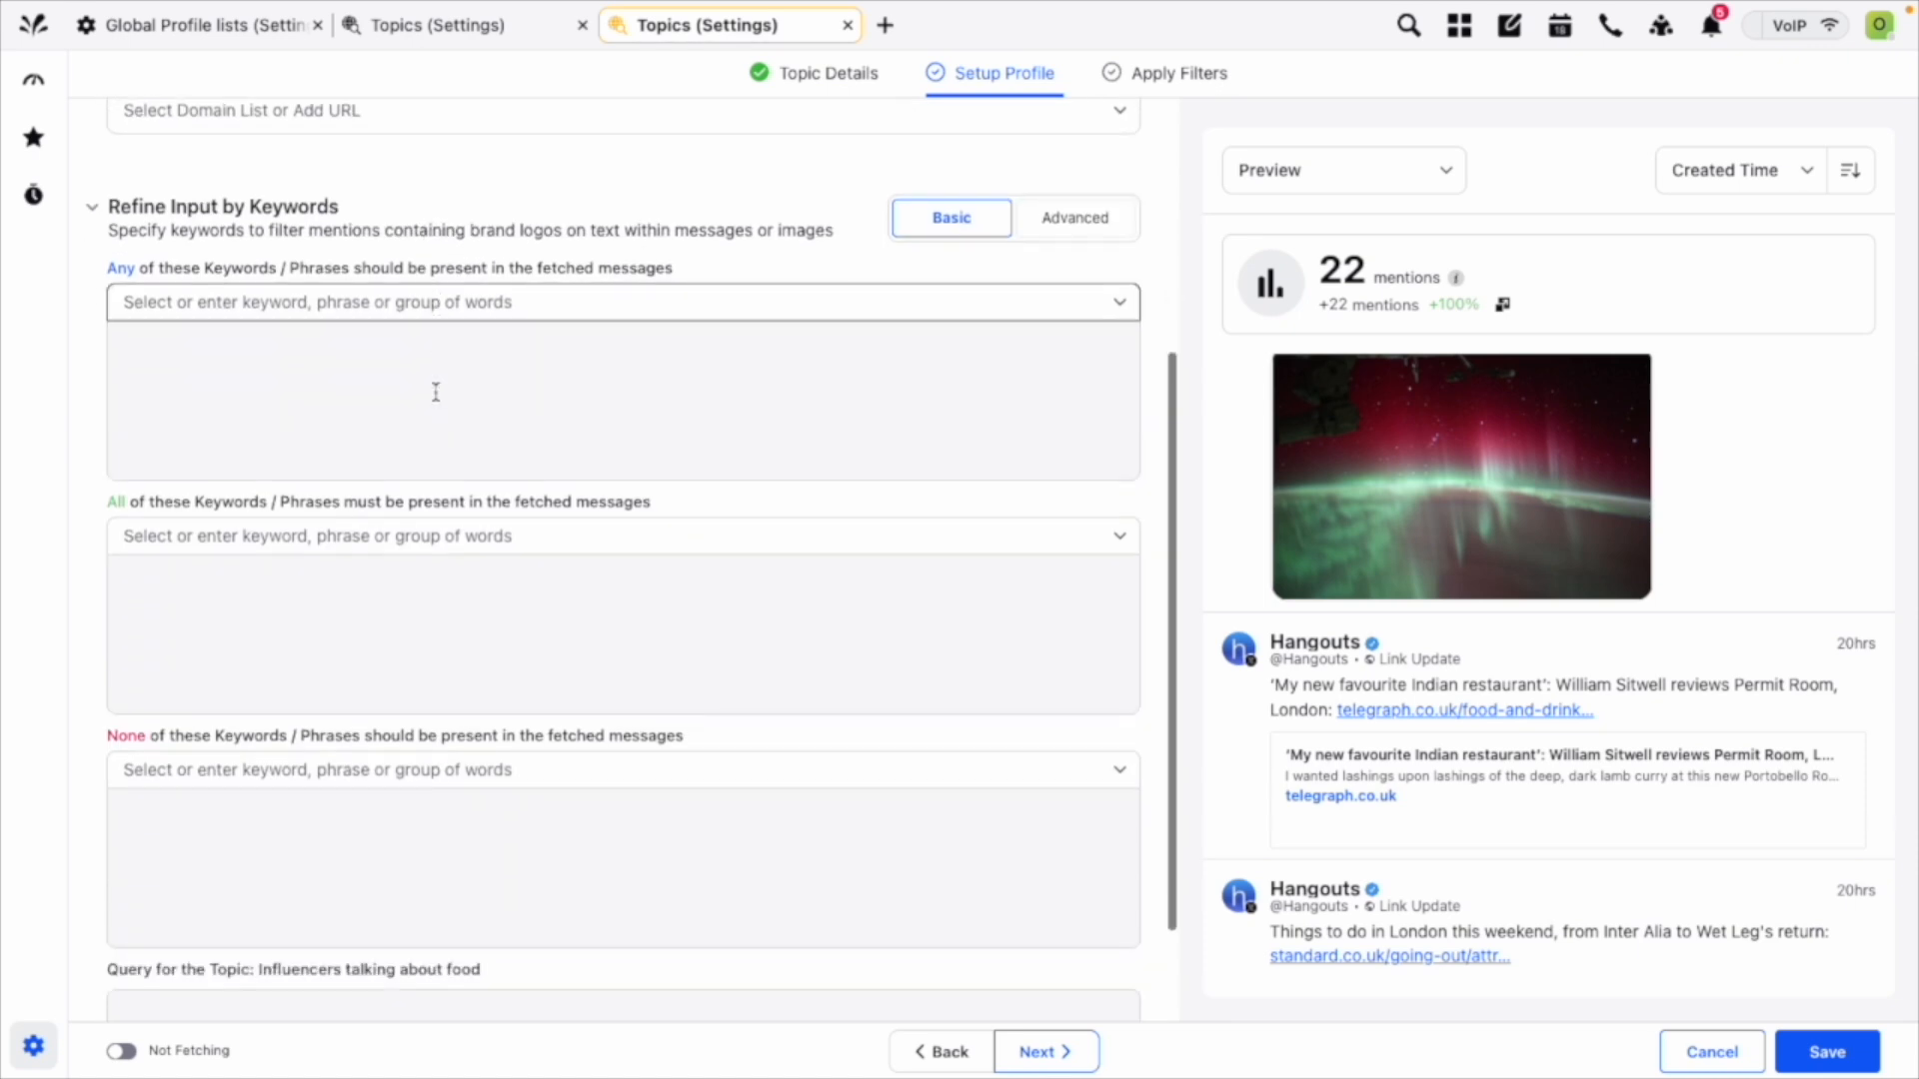
pyautogui.scroll(-1, 532, 210)
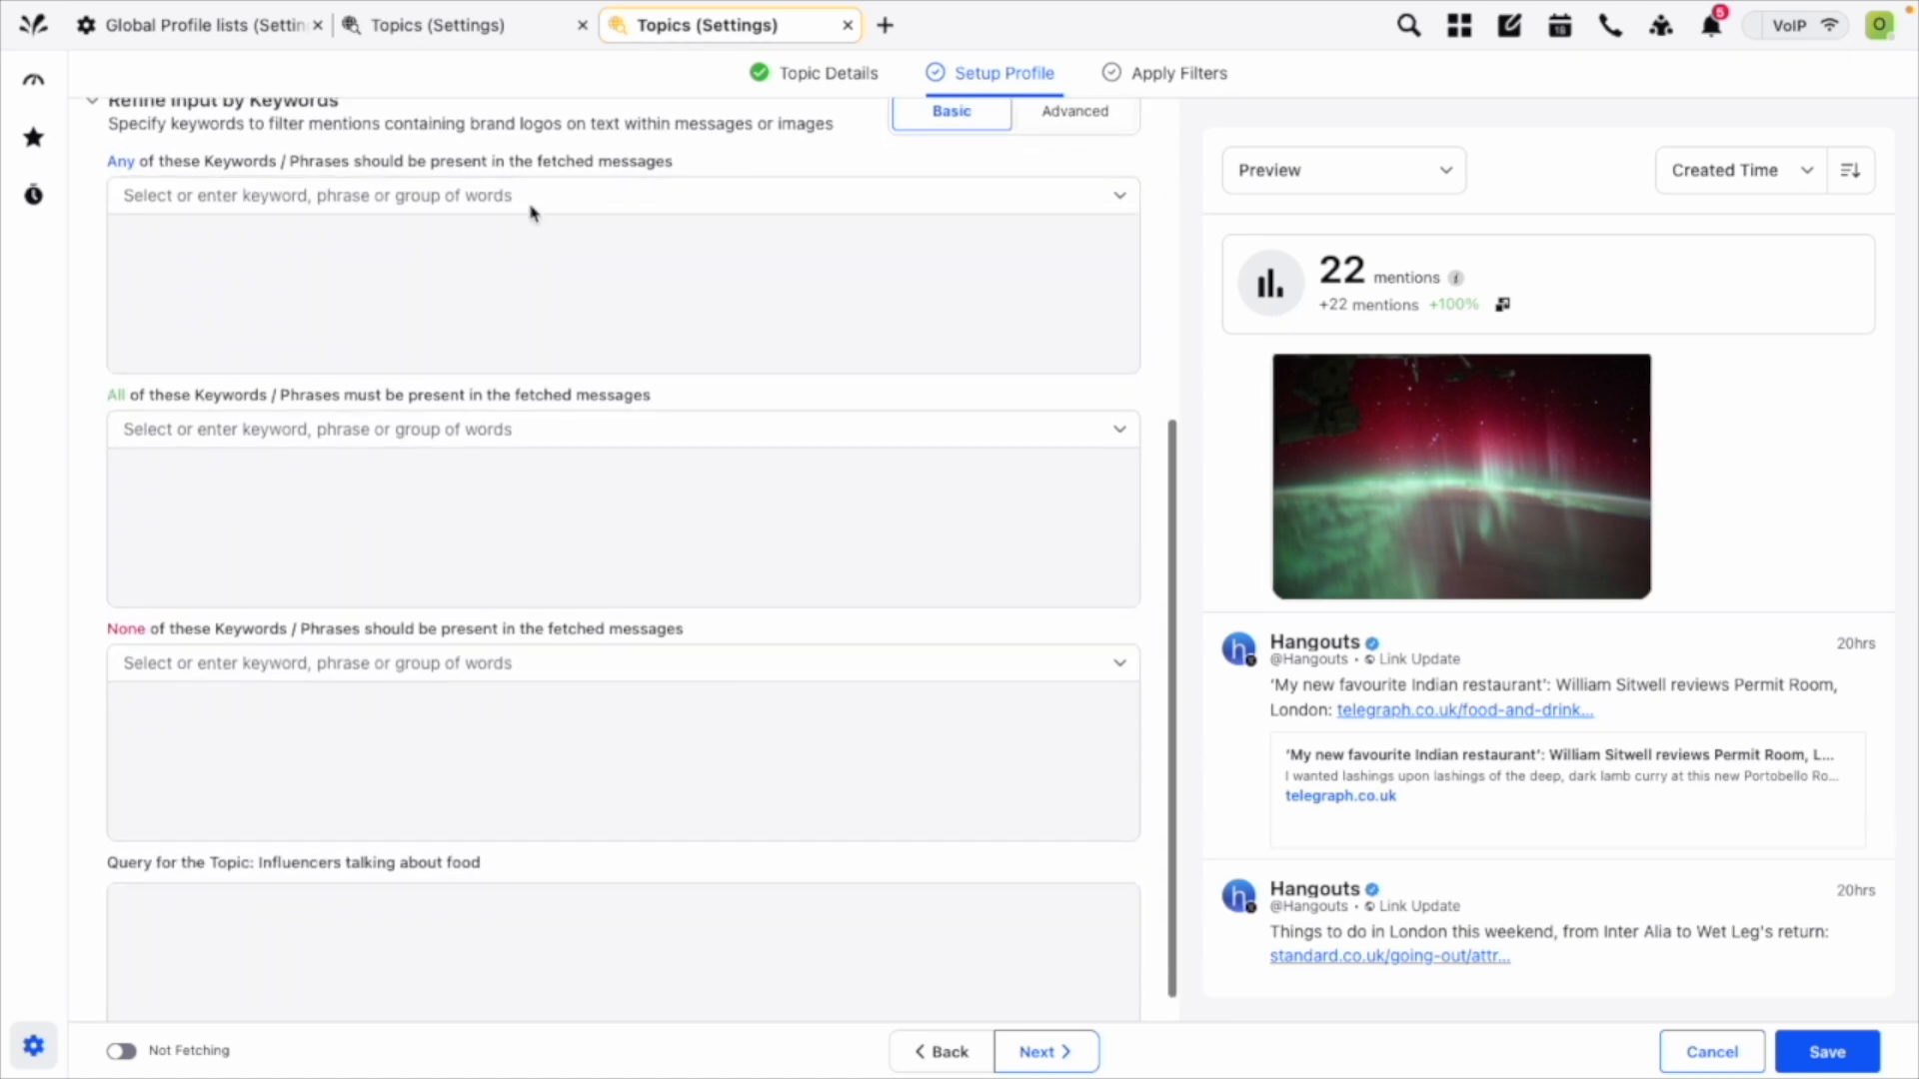
pyautogui.scroll(2, 523, 312)
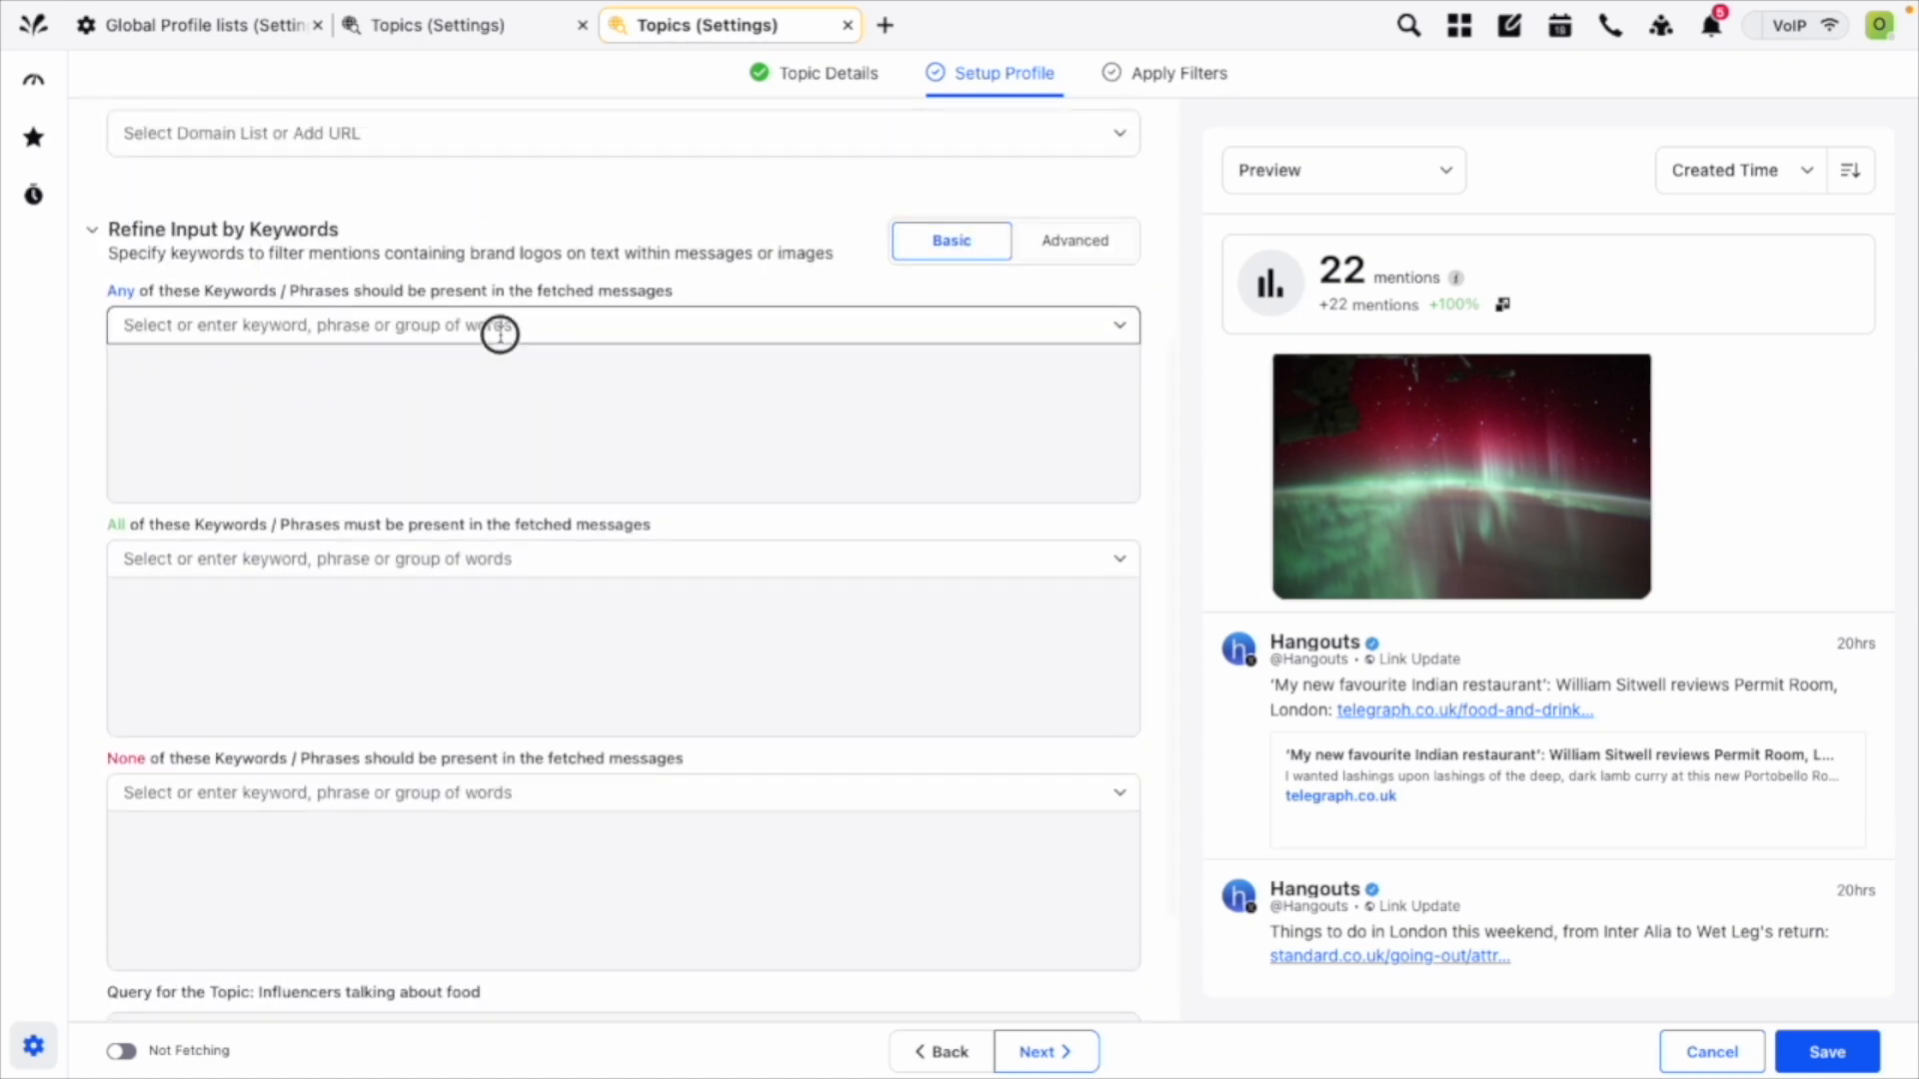
pyautogui.click(499, 331)
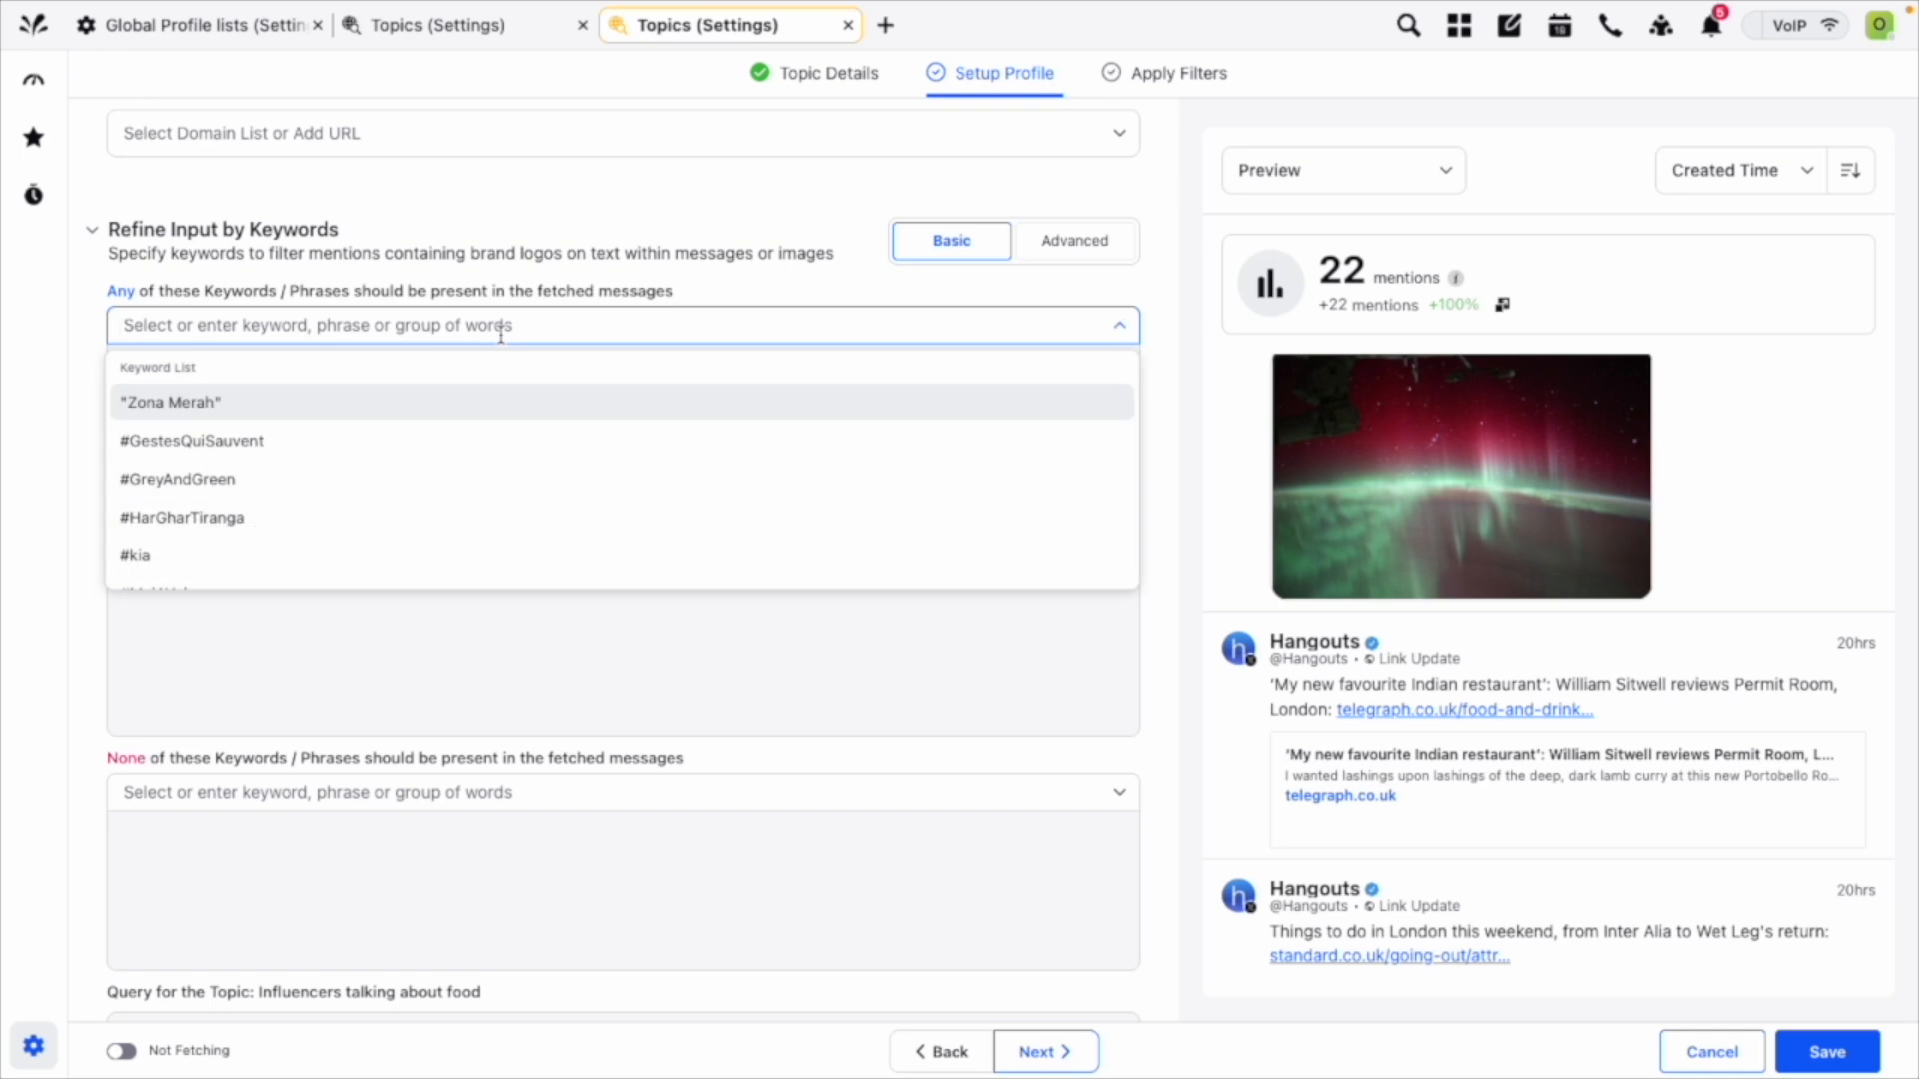
pyautogui.write('food')
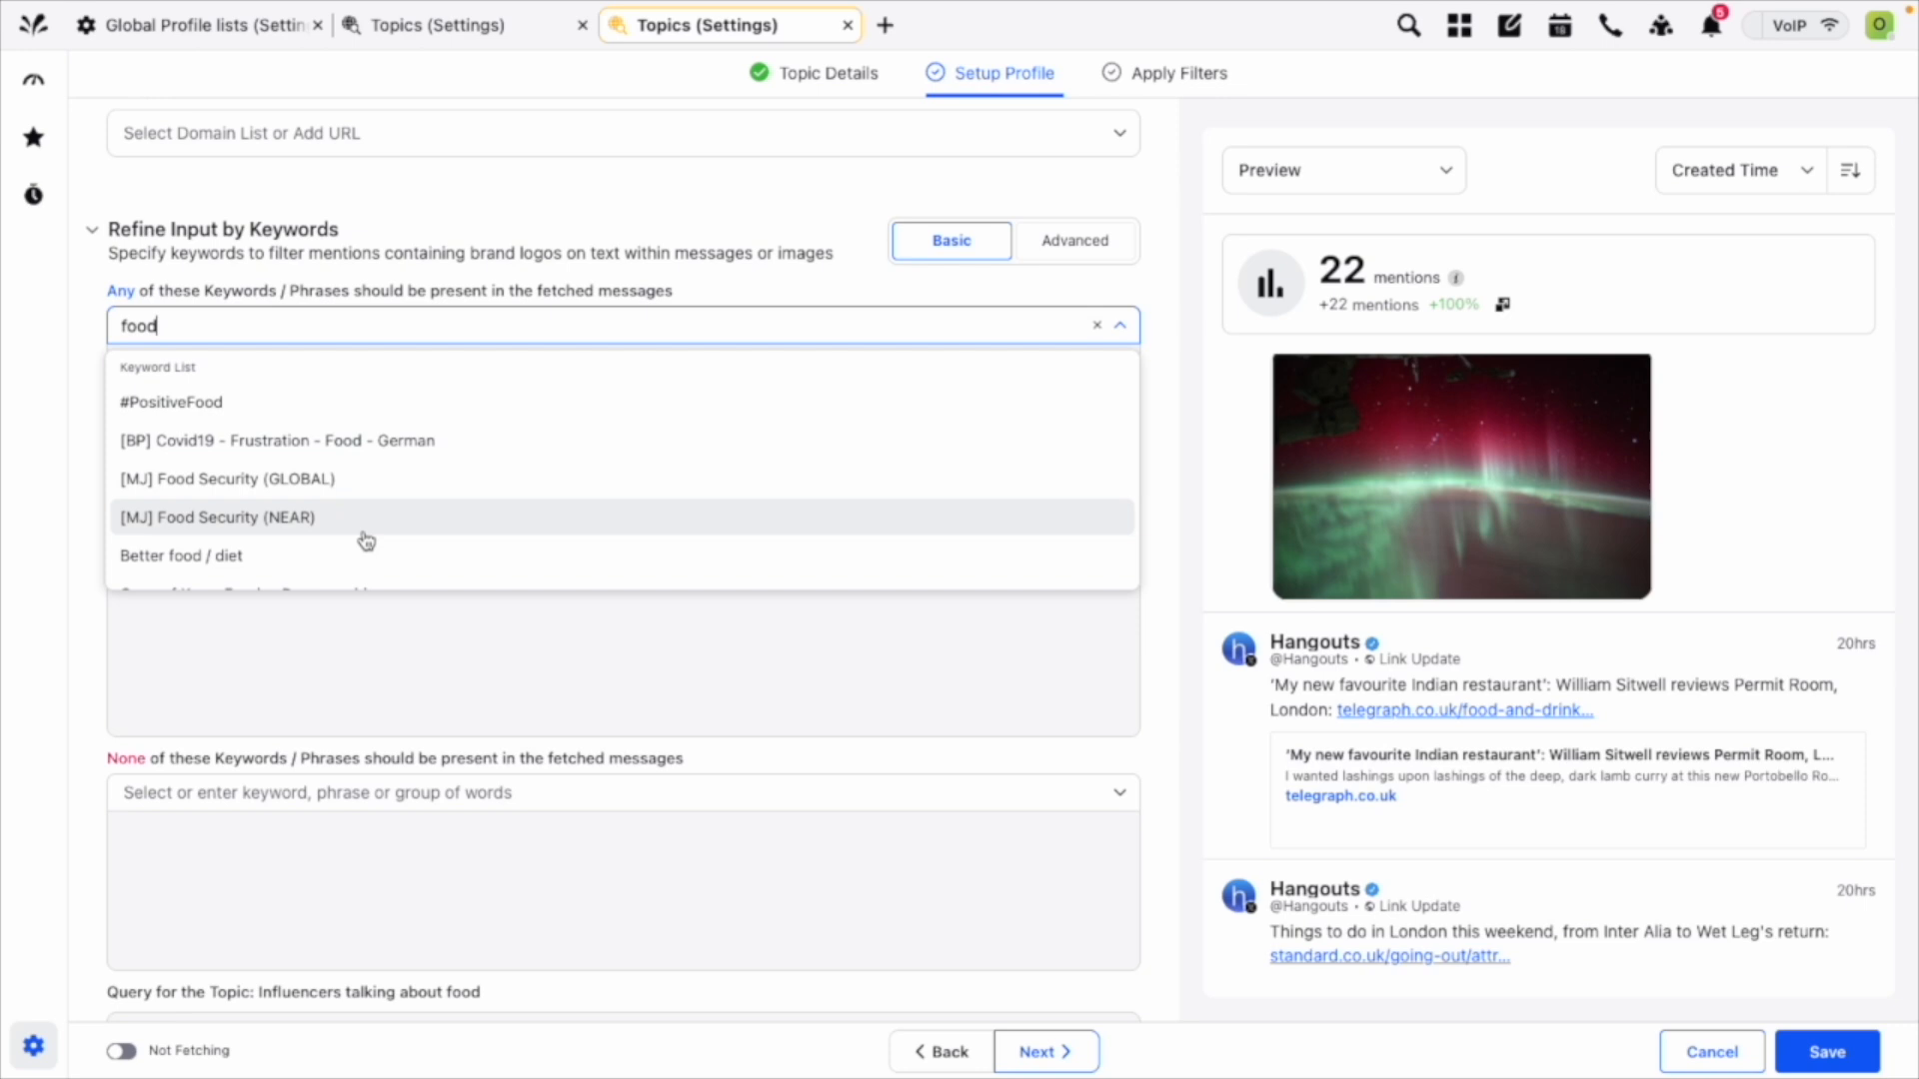
pyautogui.scroll(-1, 365, 541)
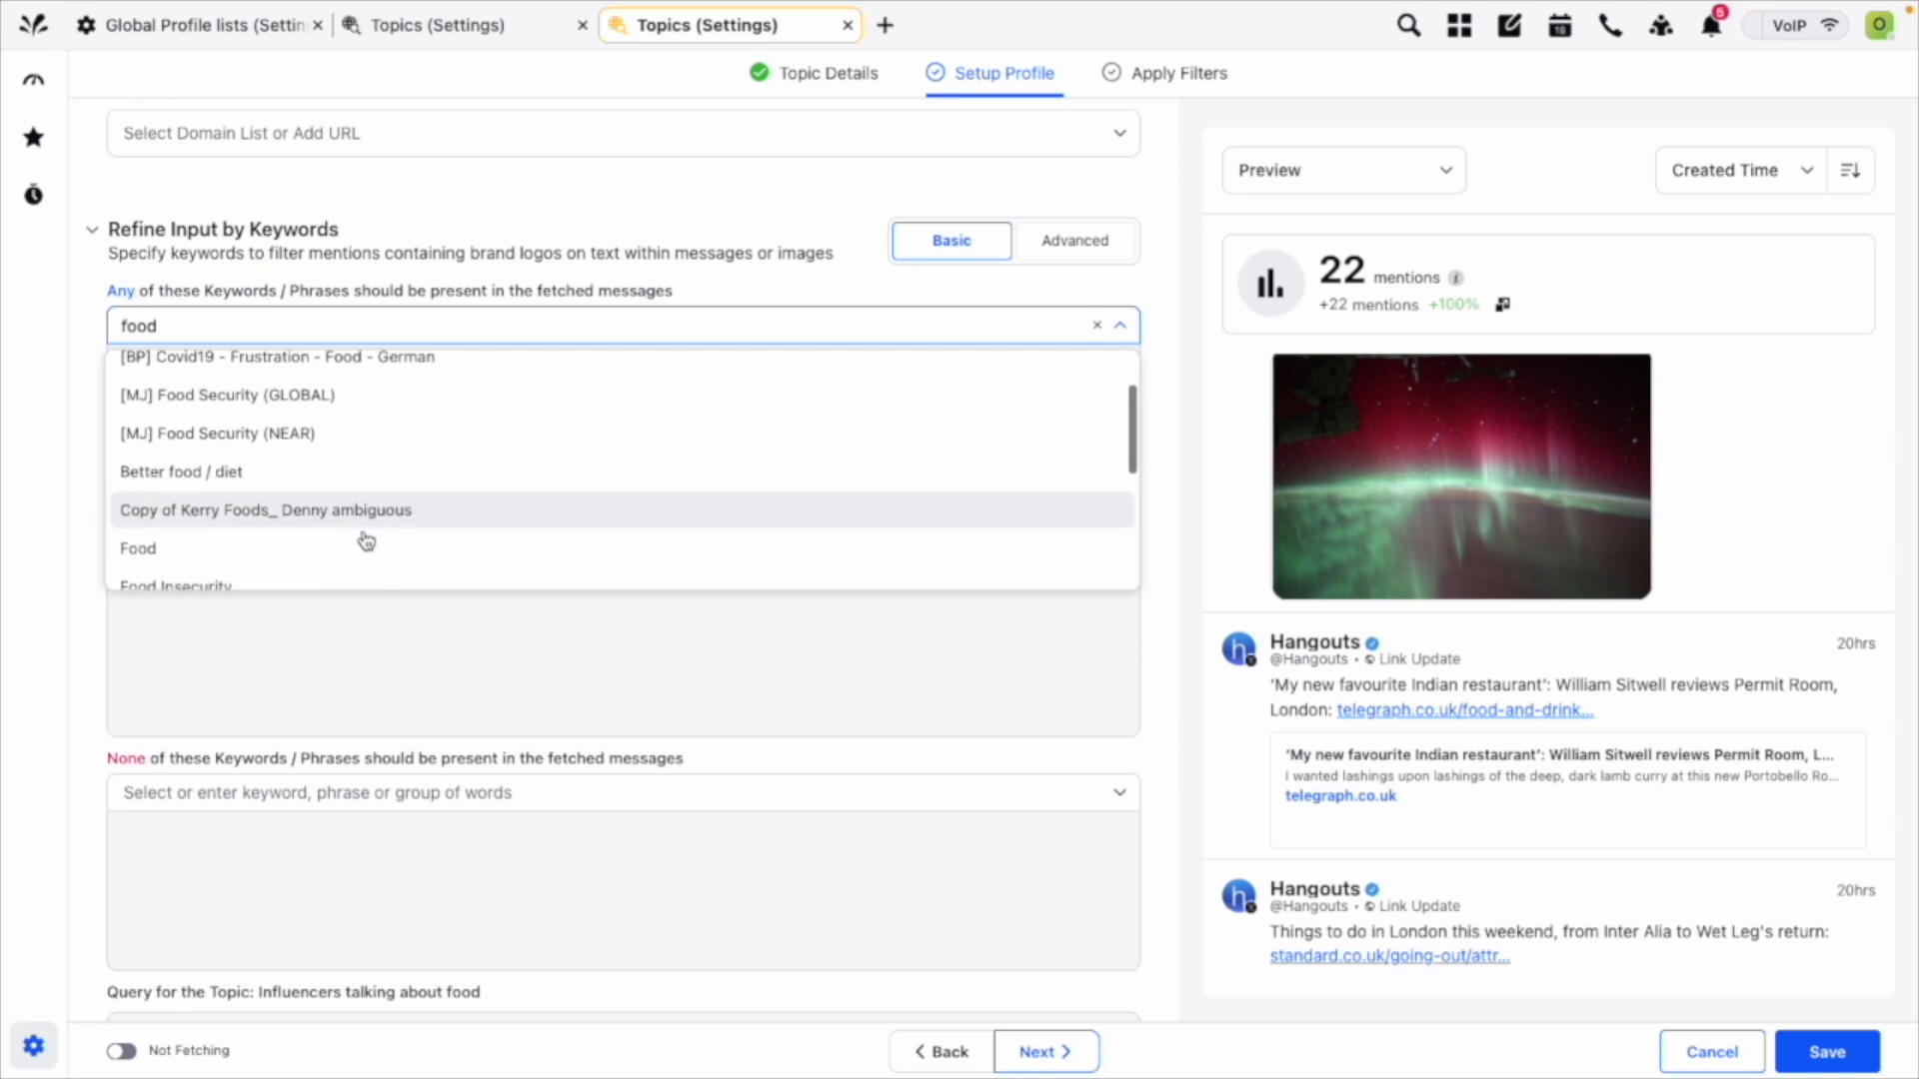
pyautogui.click(333, 547)
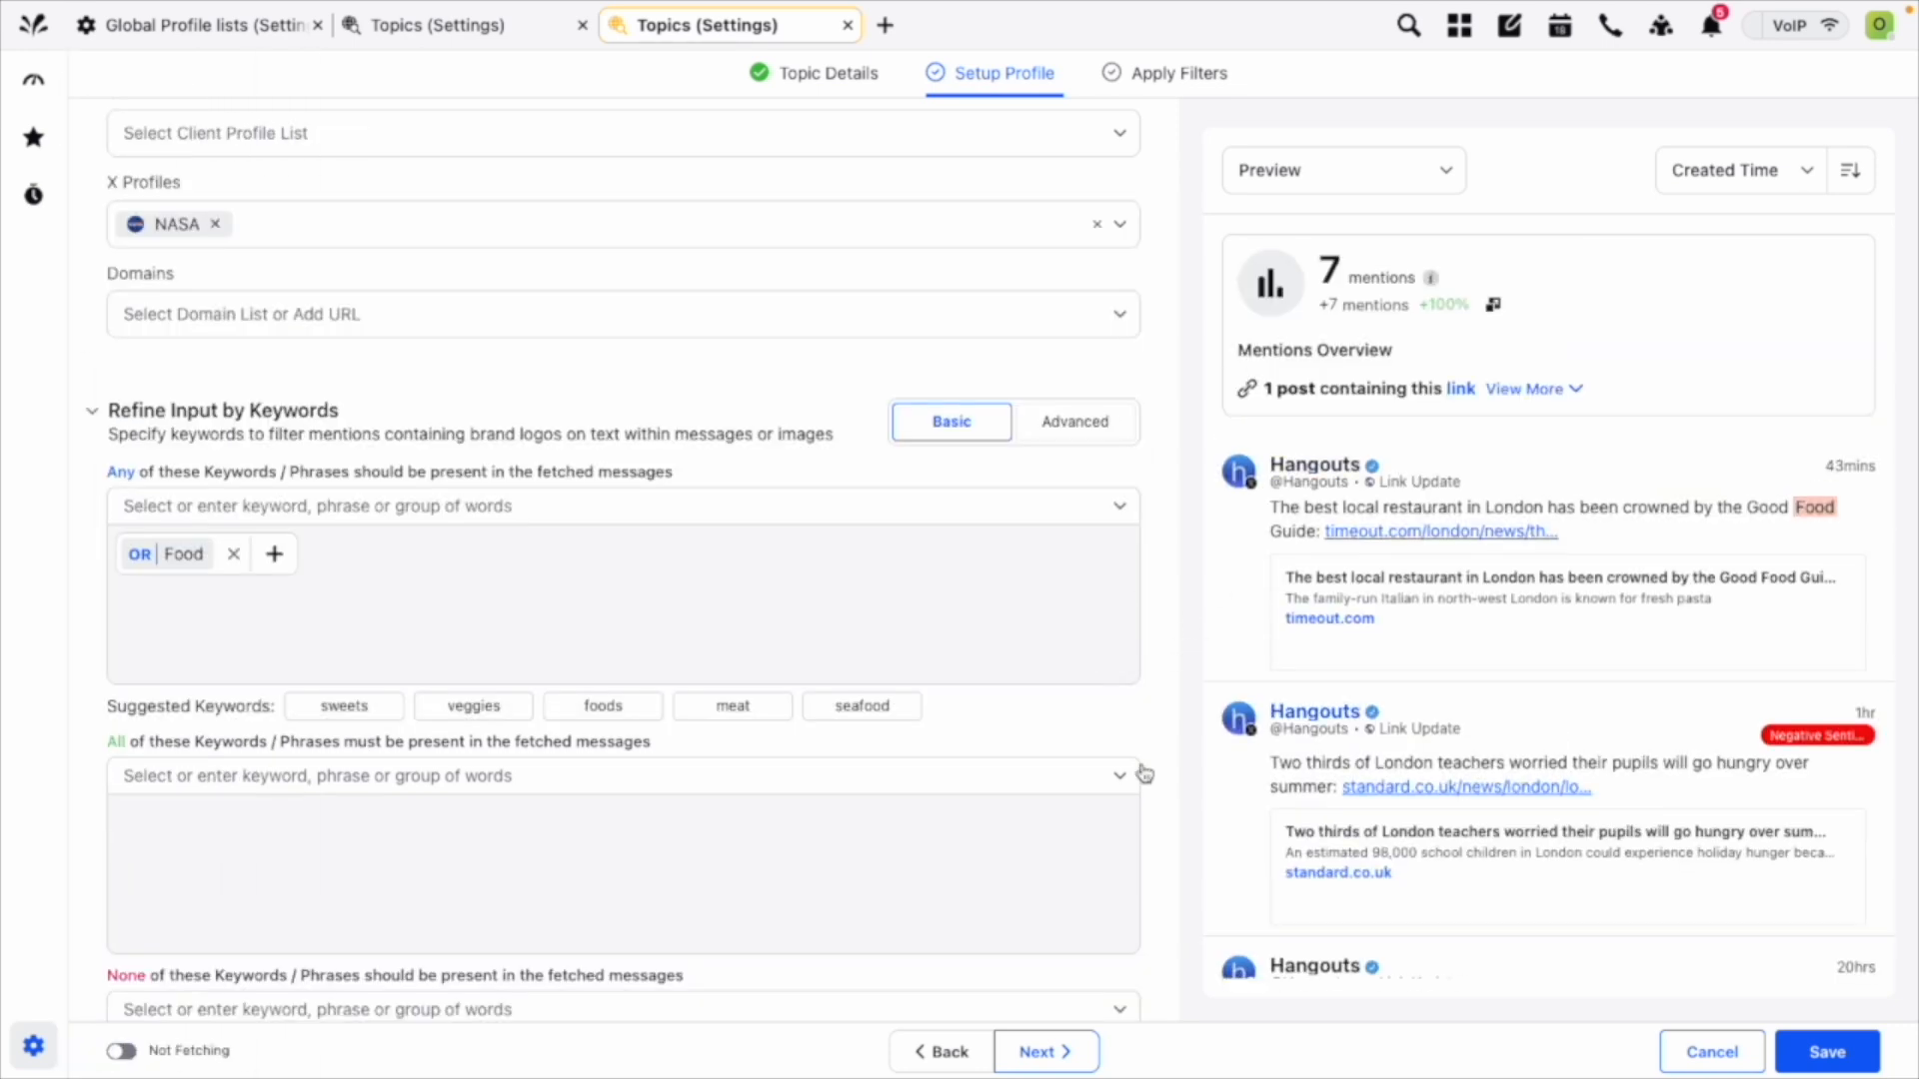
pyautogui.scroll(-4, 909, 836)
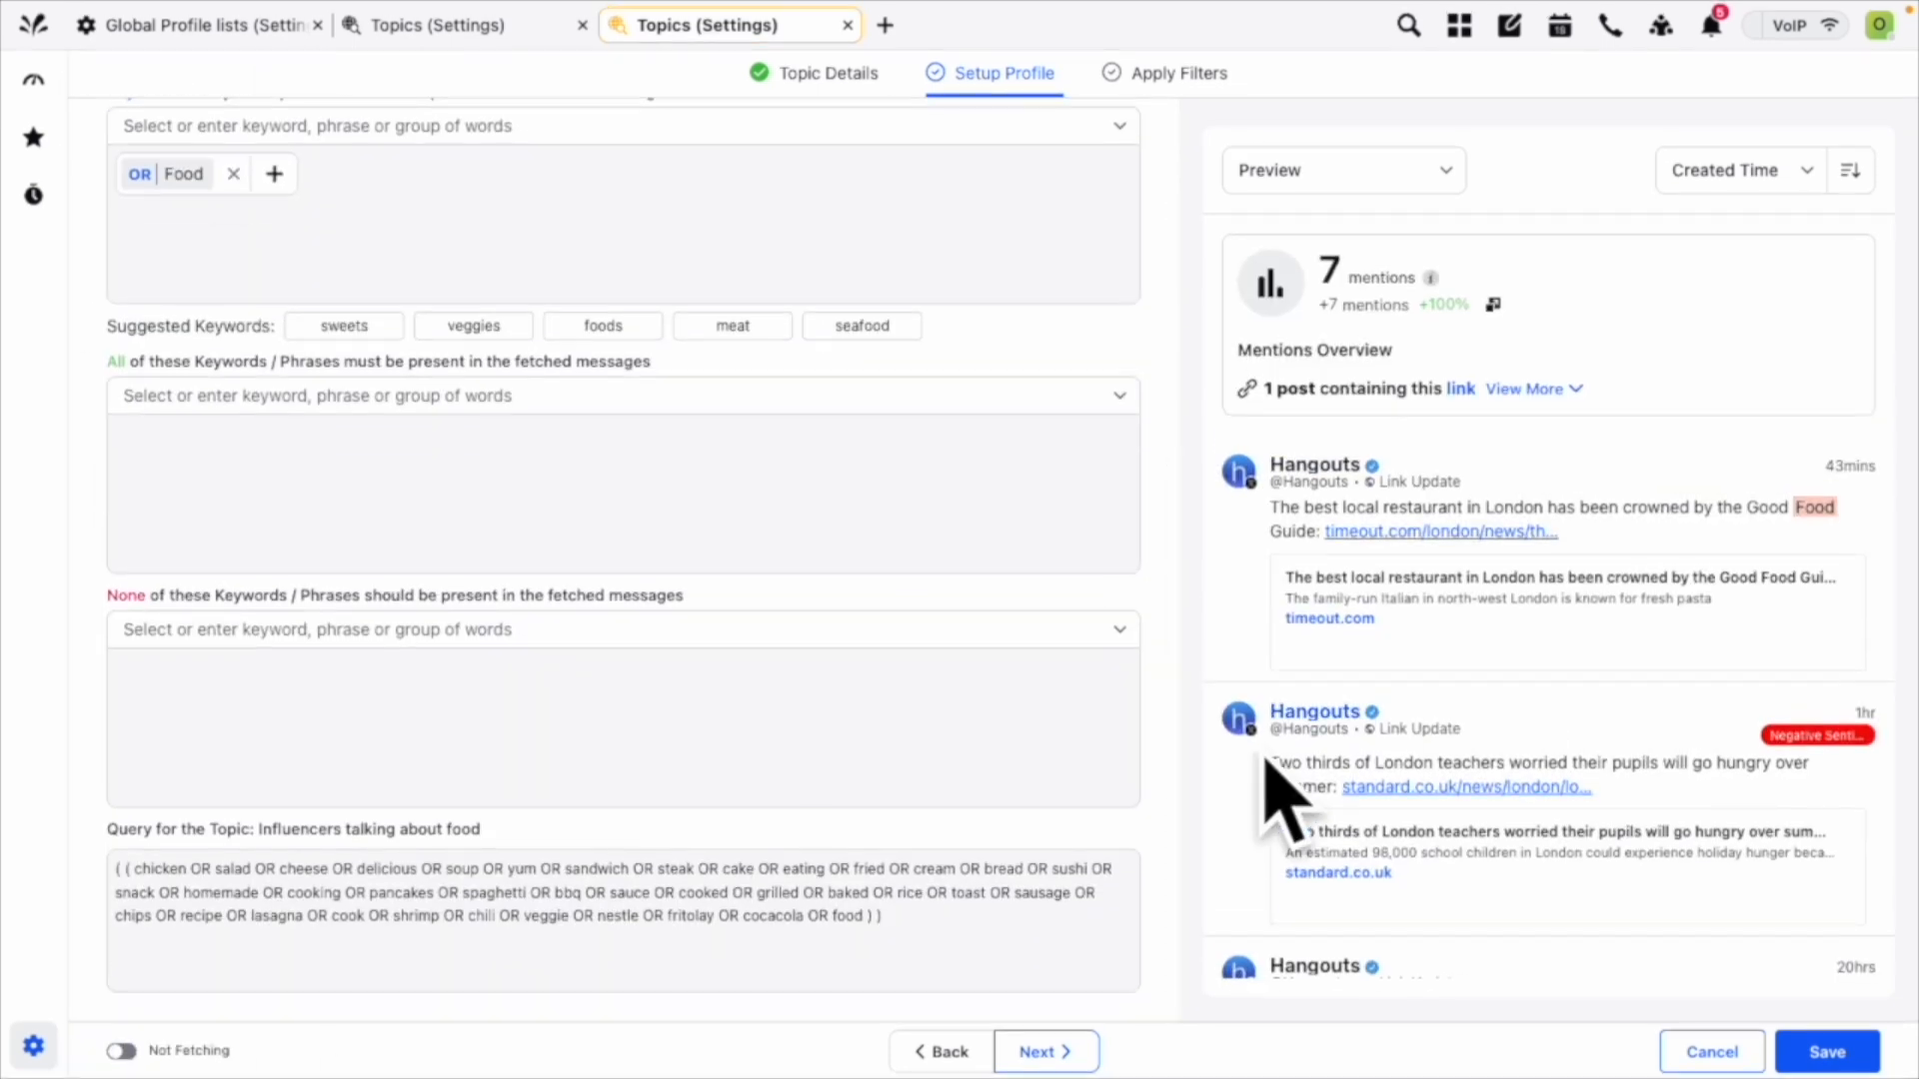
pyautogui.scroll(-1, 1289, 790)
pyautogui.scroll(5, 1064, 543)
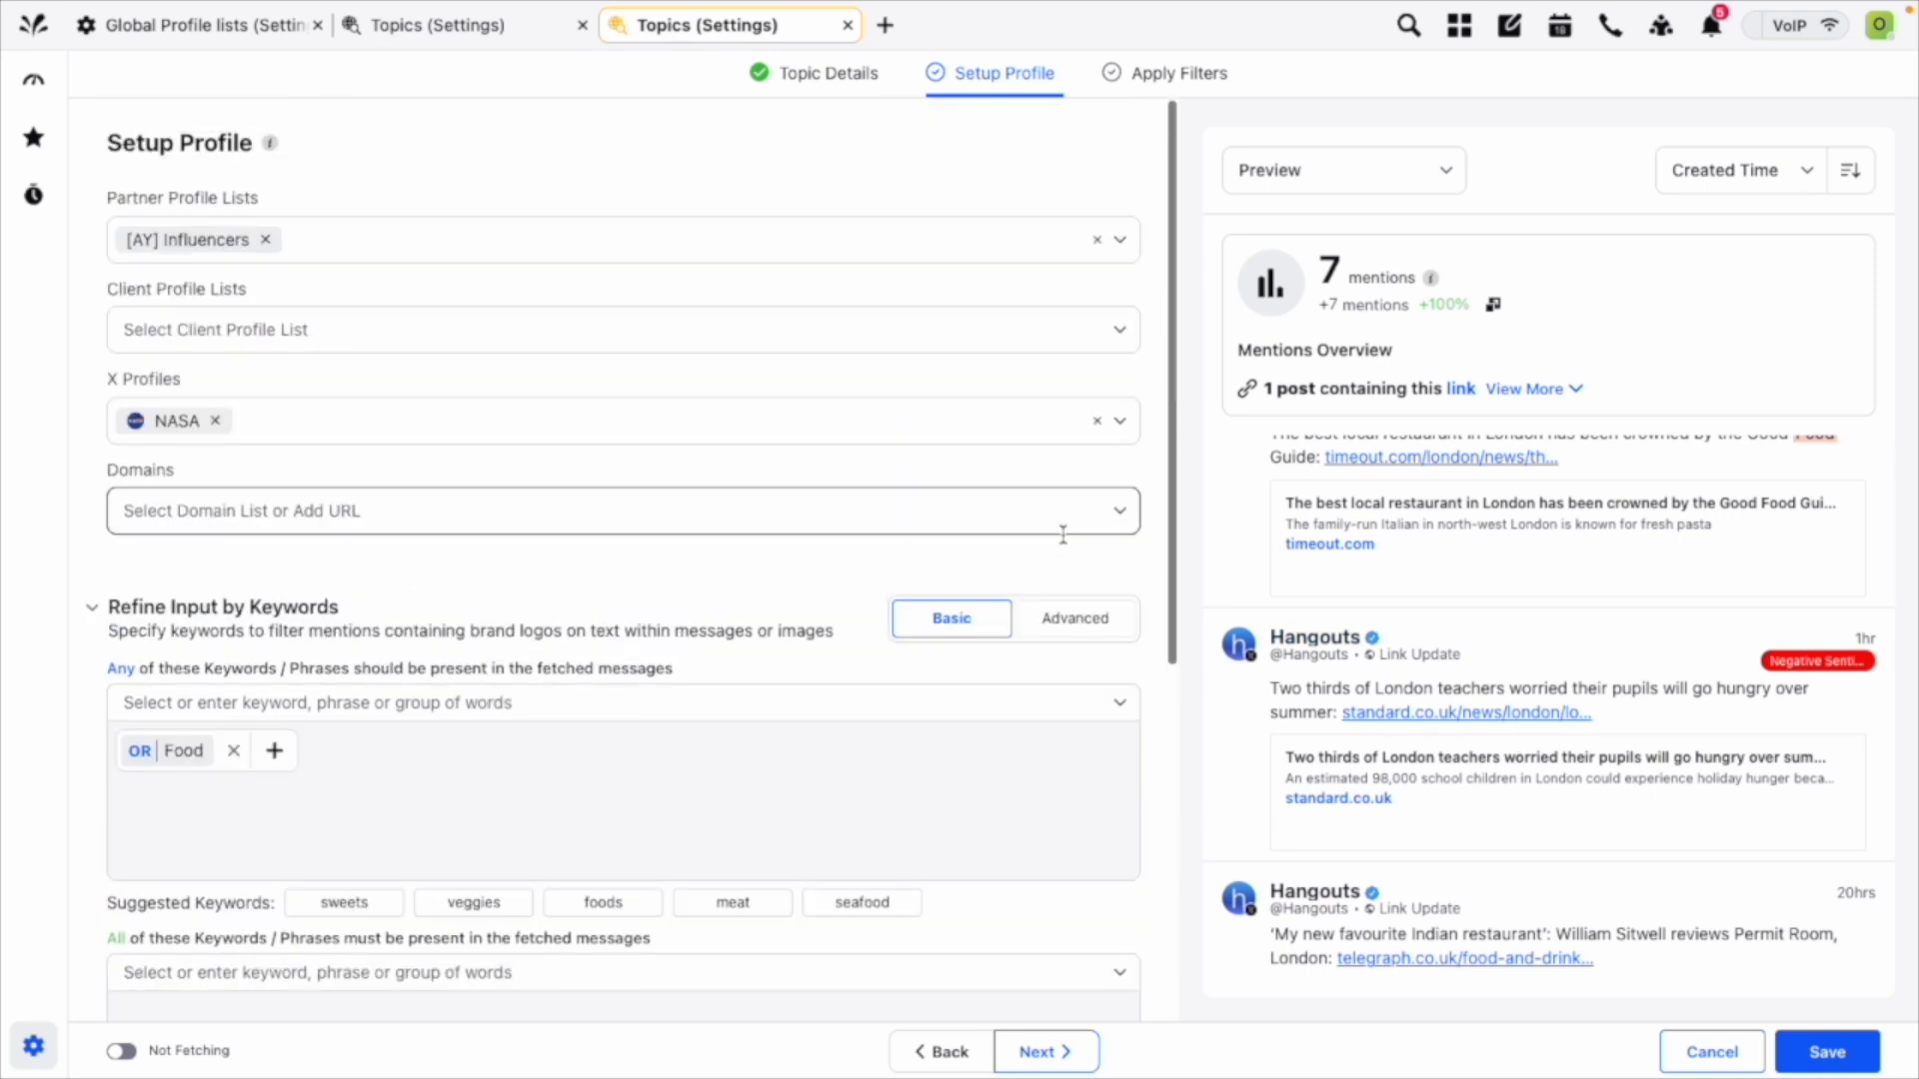
# Proceed to the topic's filters, review the source, location and spam options, and save the topic.
pyautogui.click(1044, 1050)
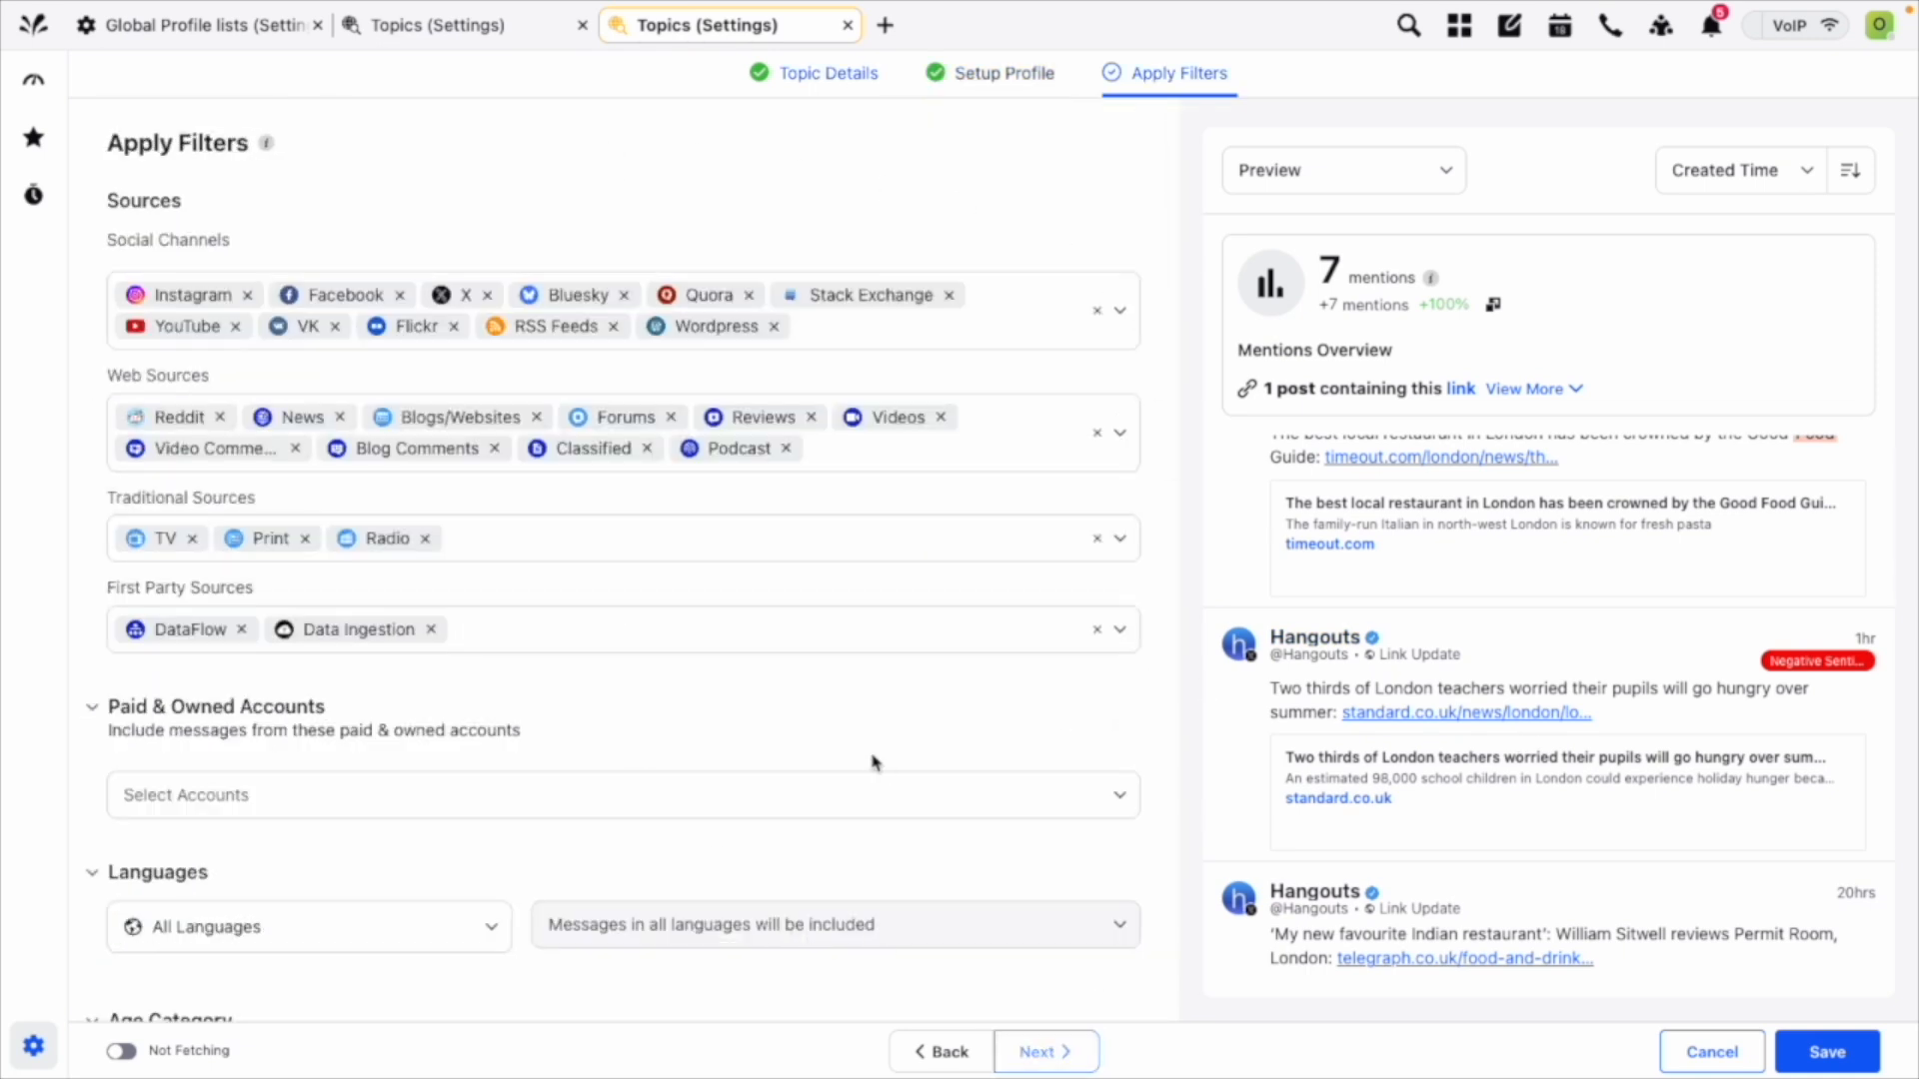
pyautogui.scroll(-1, 880, 729)
pyautogui.scroll(-1, 884, 703)
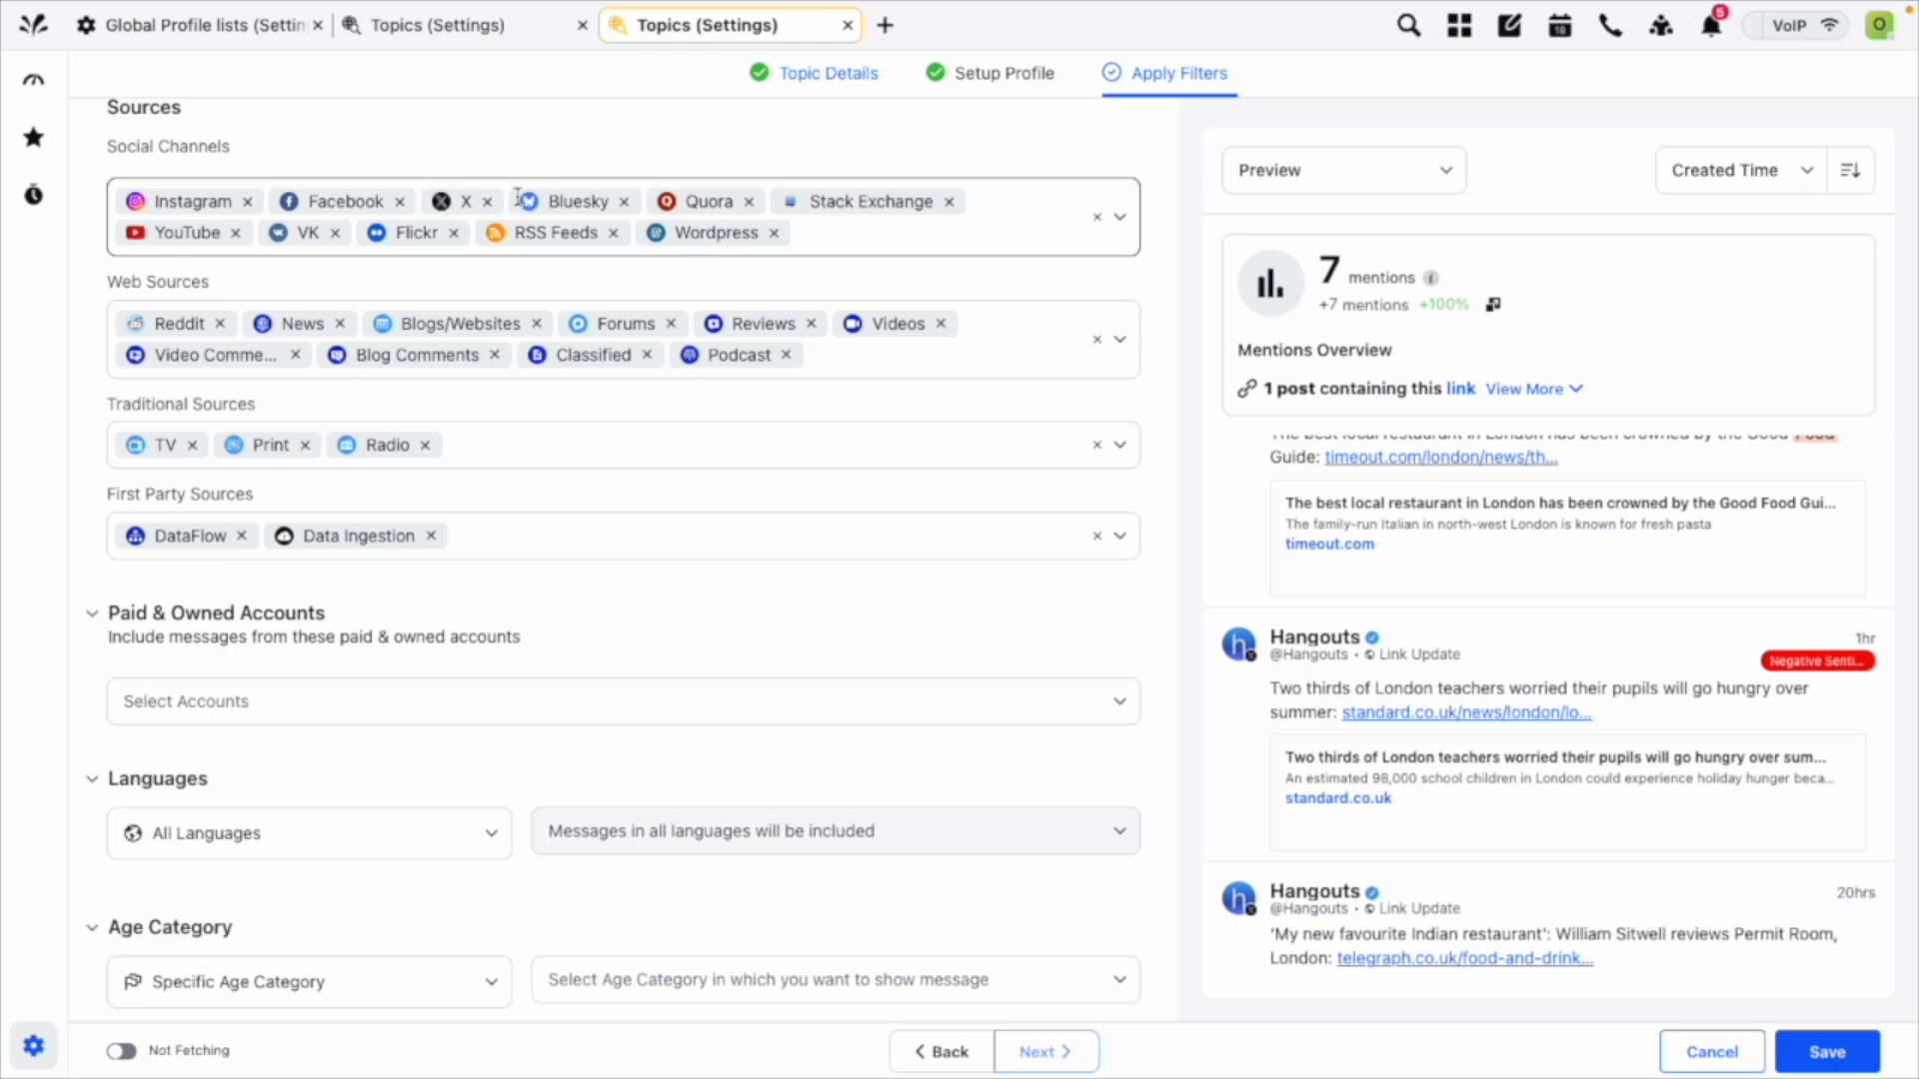
pyautogui.scroll(-1, 613, 540)
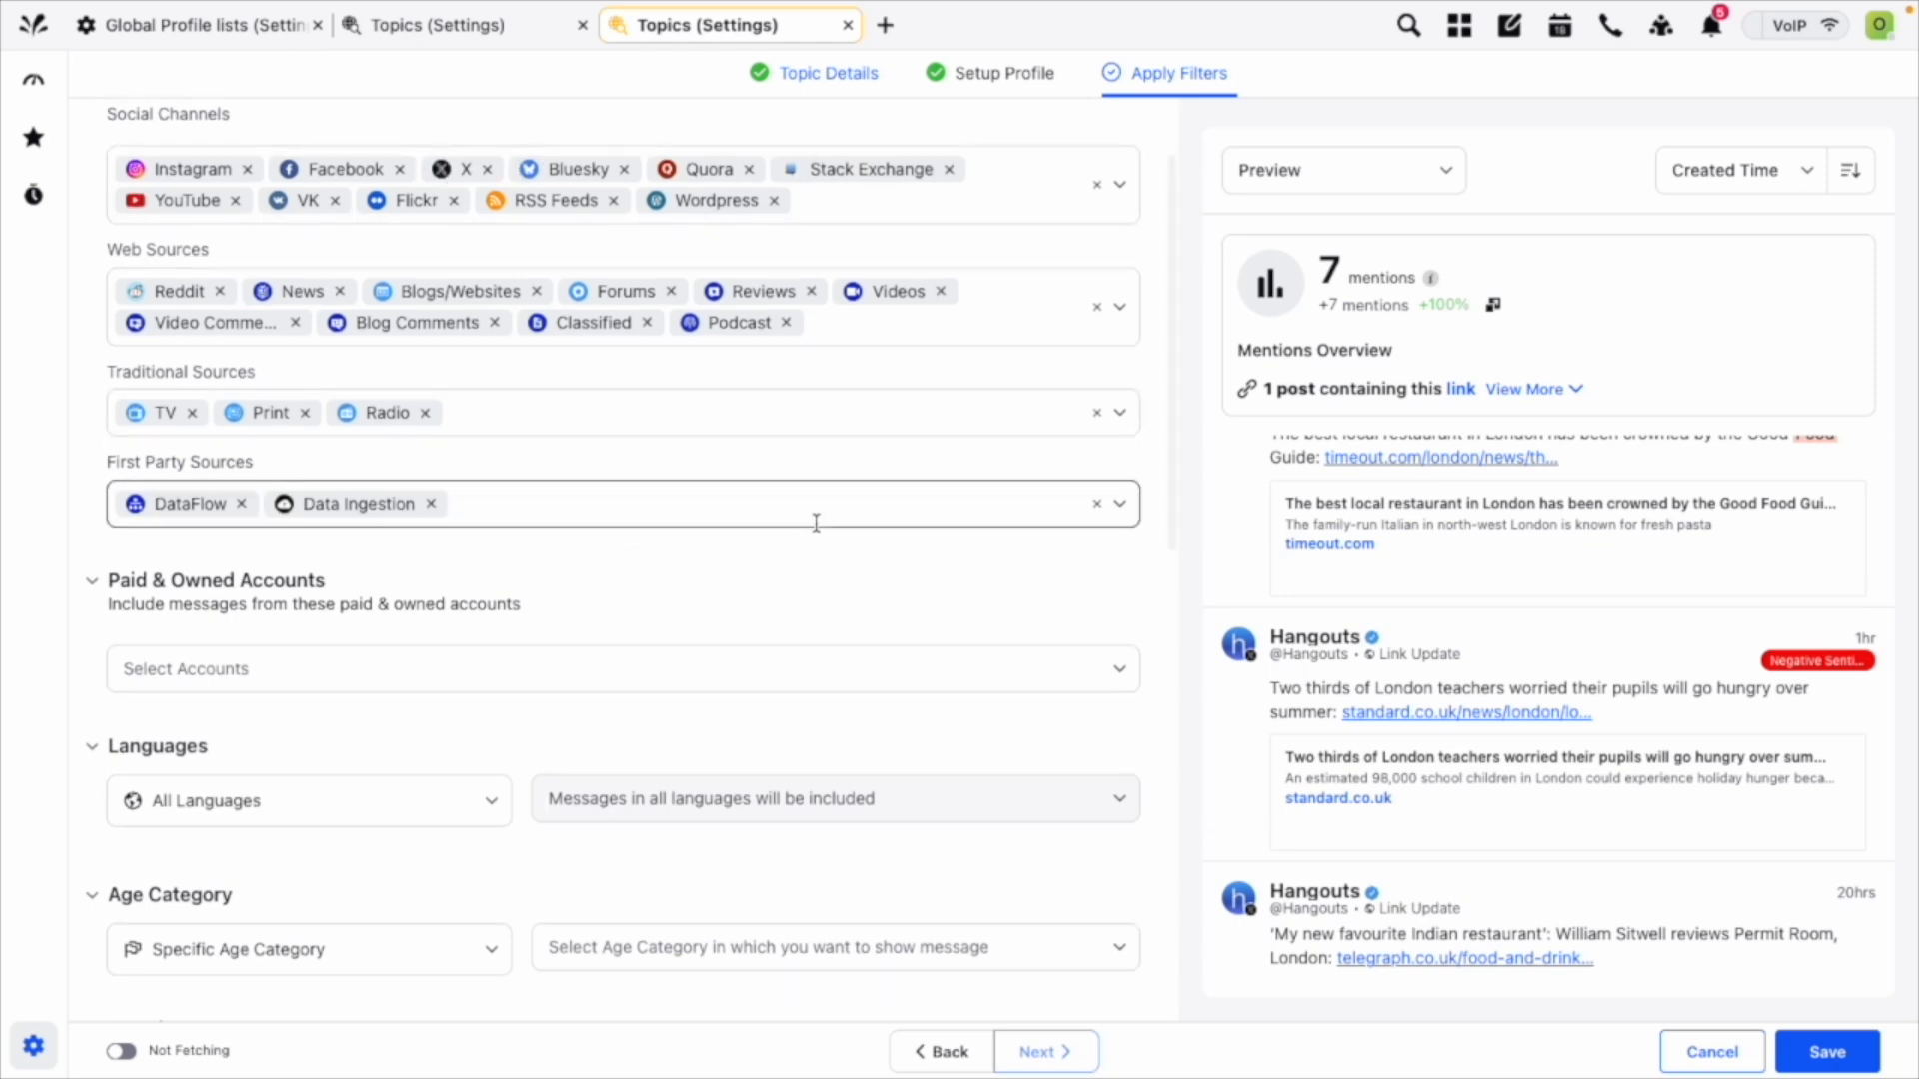
pyautogui.scroll(-10, 815, 522)
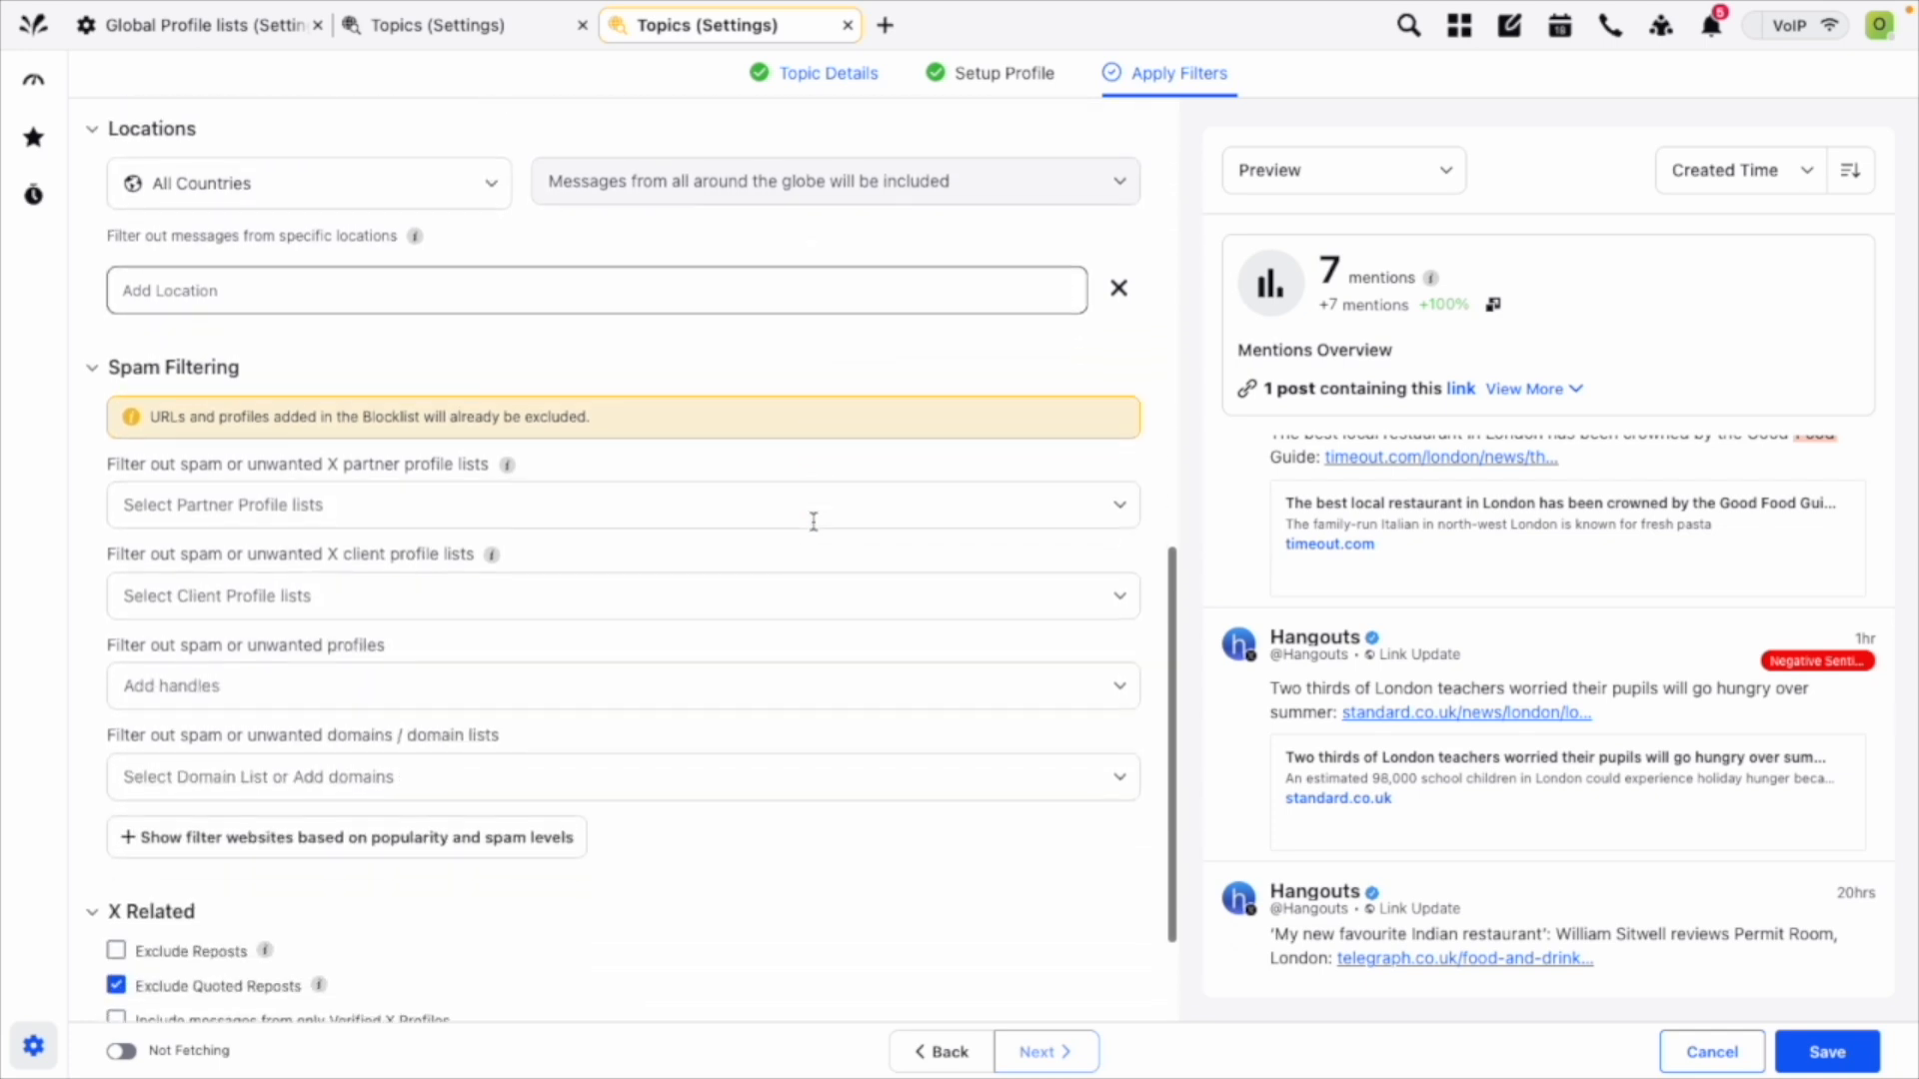
pyautogui.click(1787, 1038)
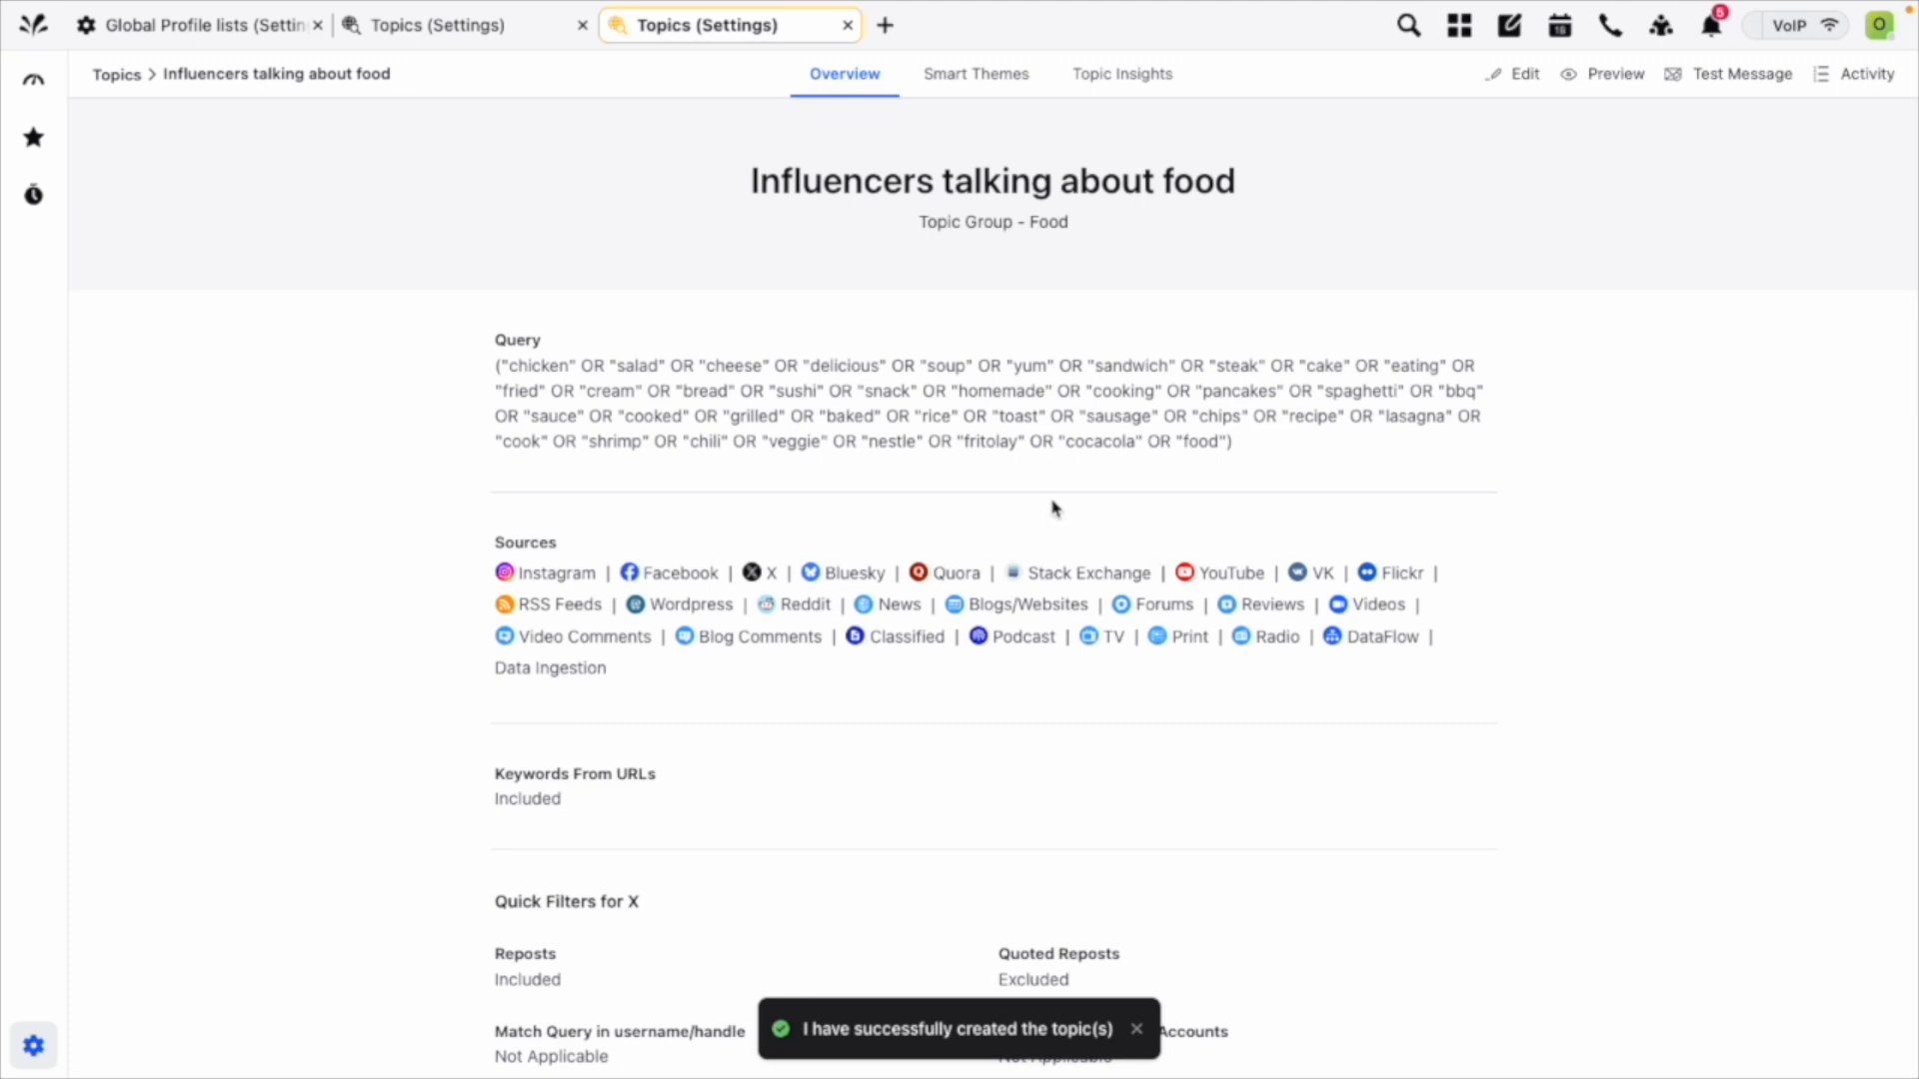
# Return to the list of all topics and group it by Topic Group.
pyautogui.click(113, 80)
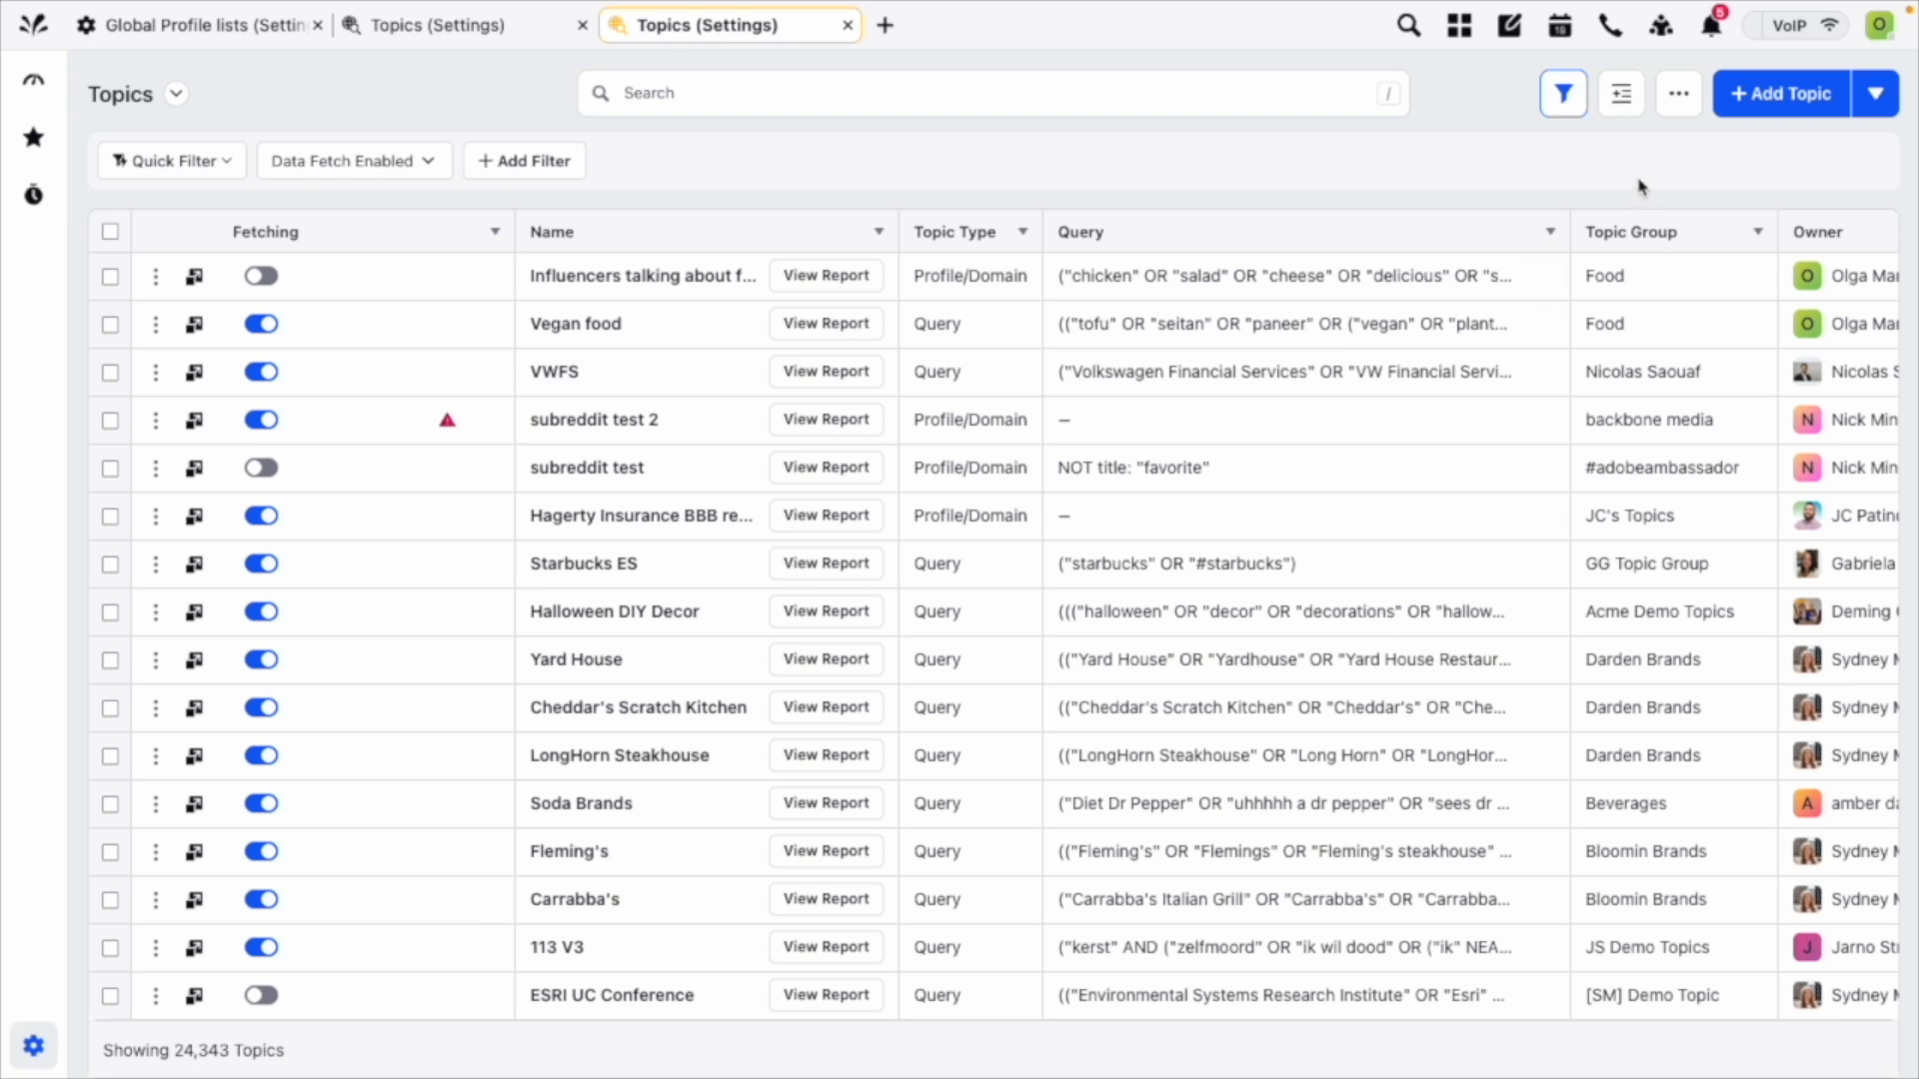
pyautogui.click(1629, 97)
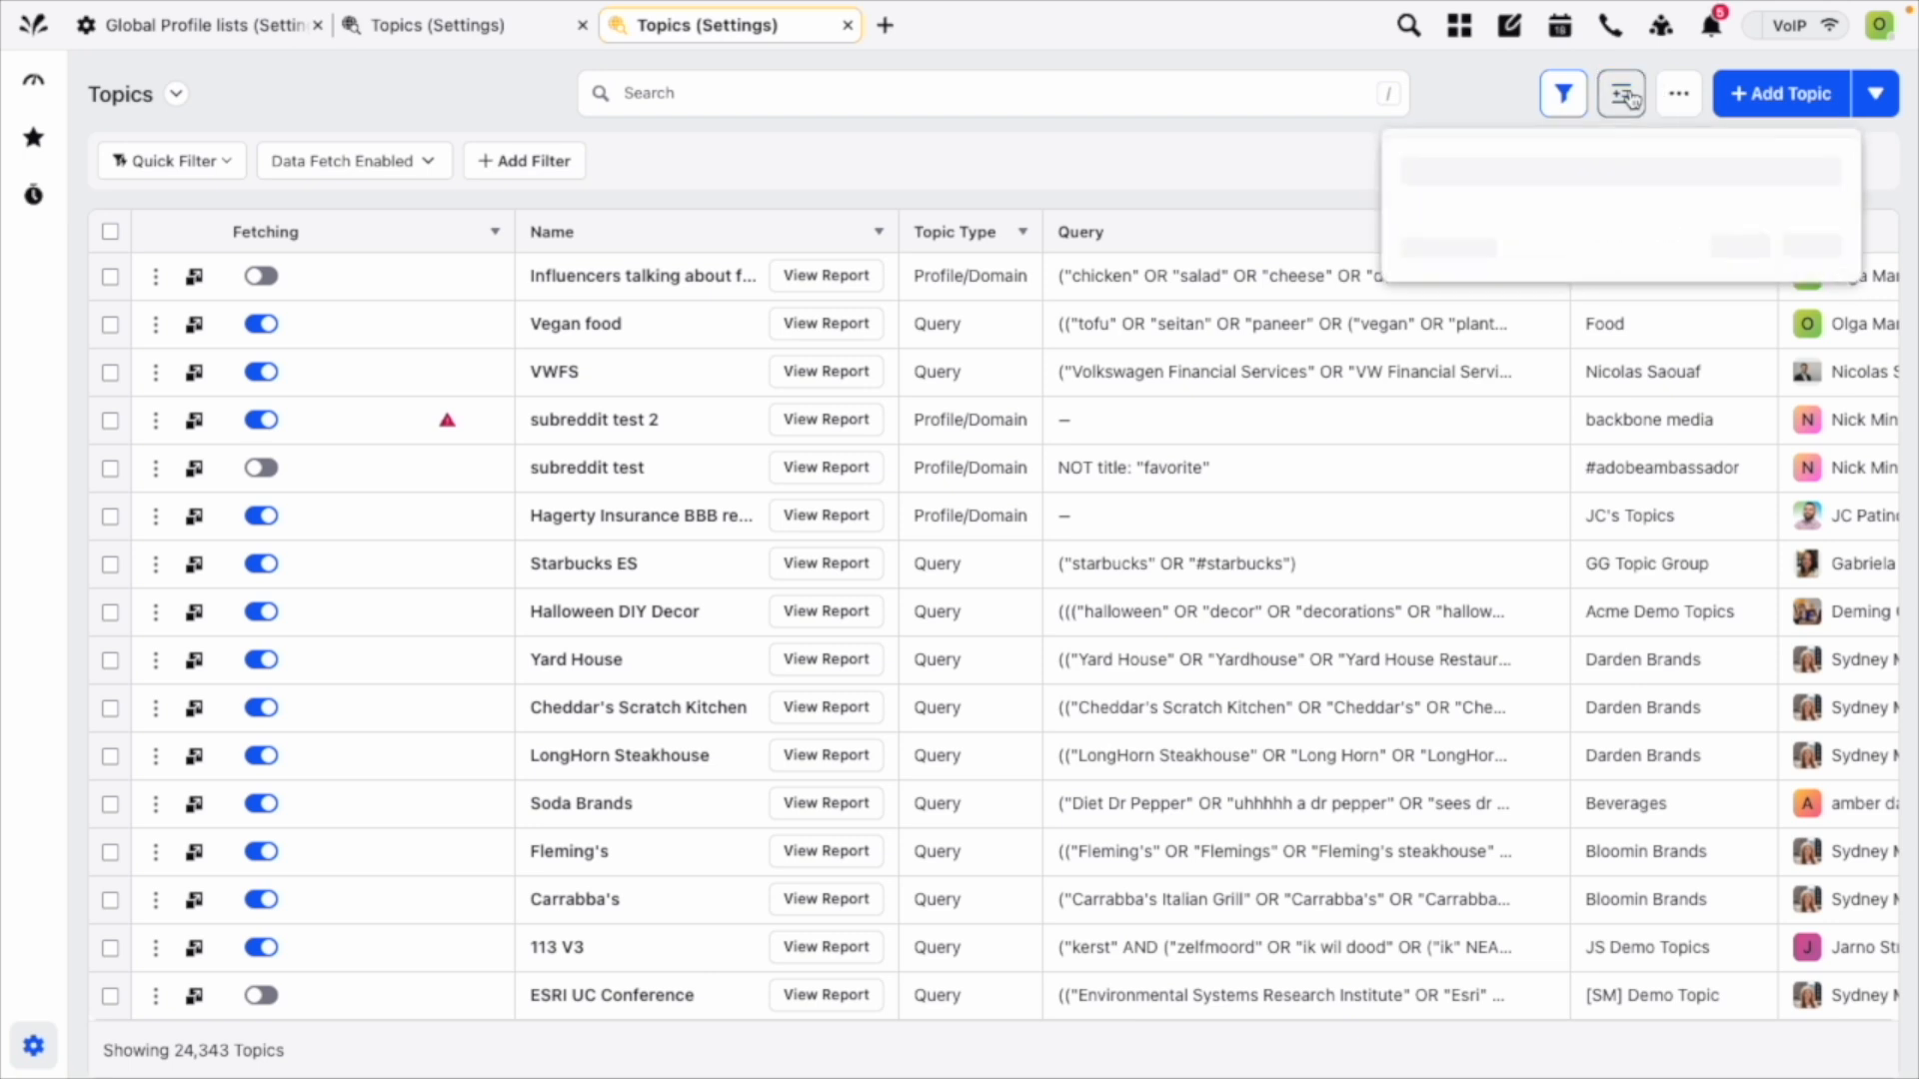
pyautogui.click(1618, 175)
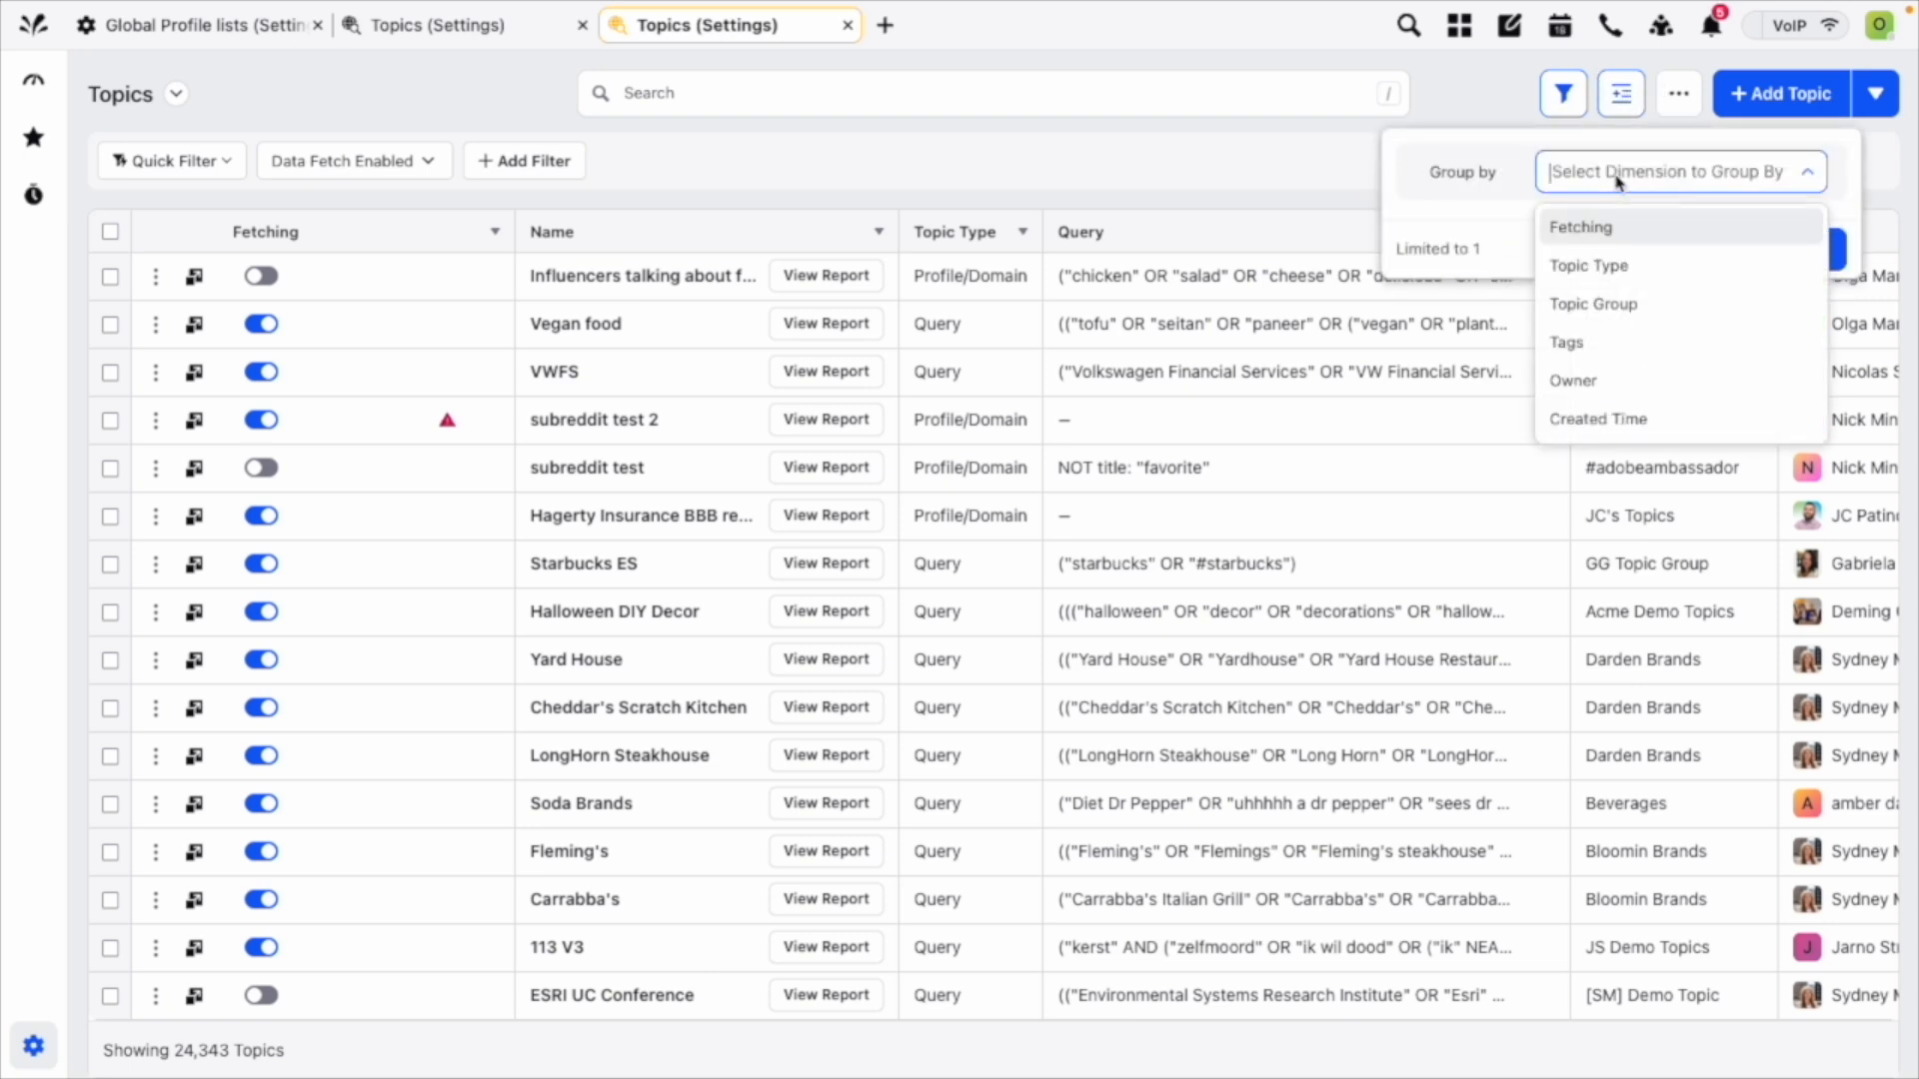
pyautogui.click(1595, 304)
pyautogui.click(1791, 247)
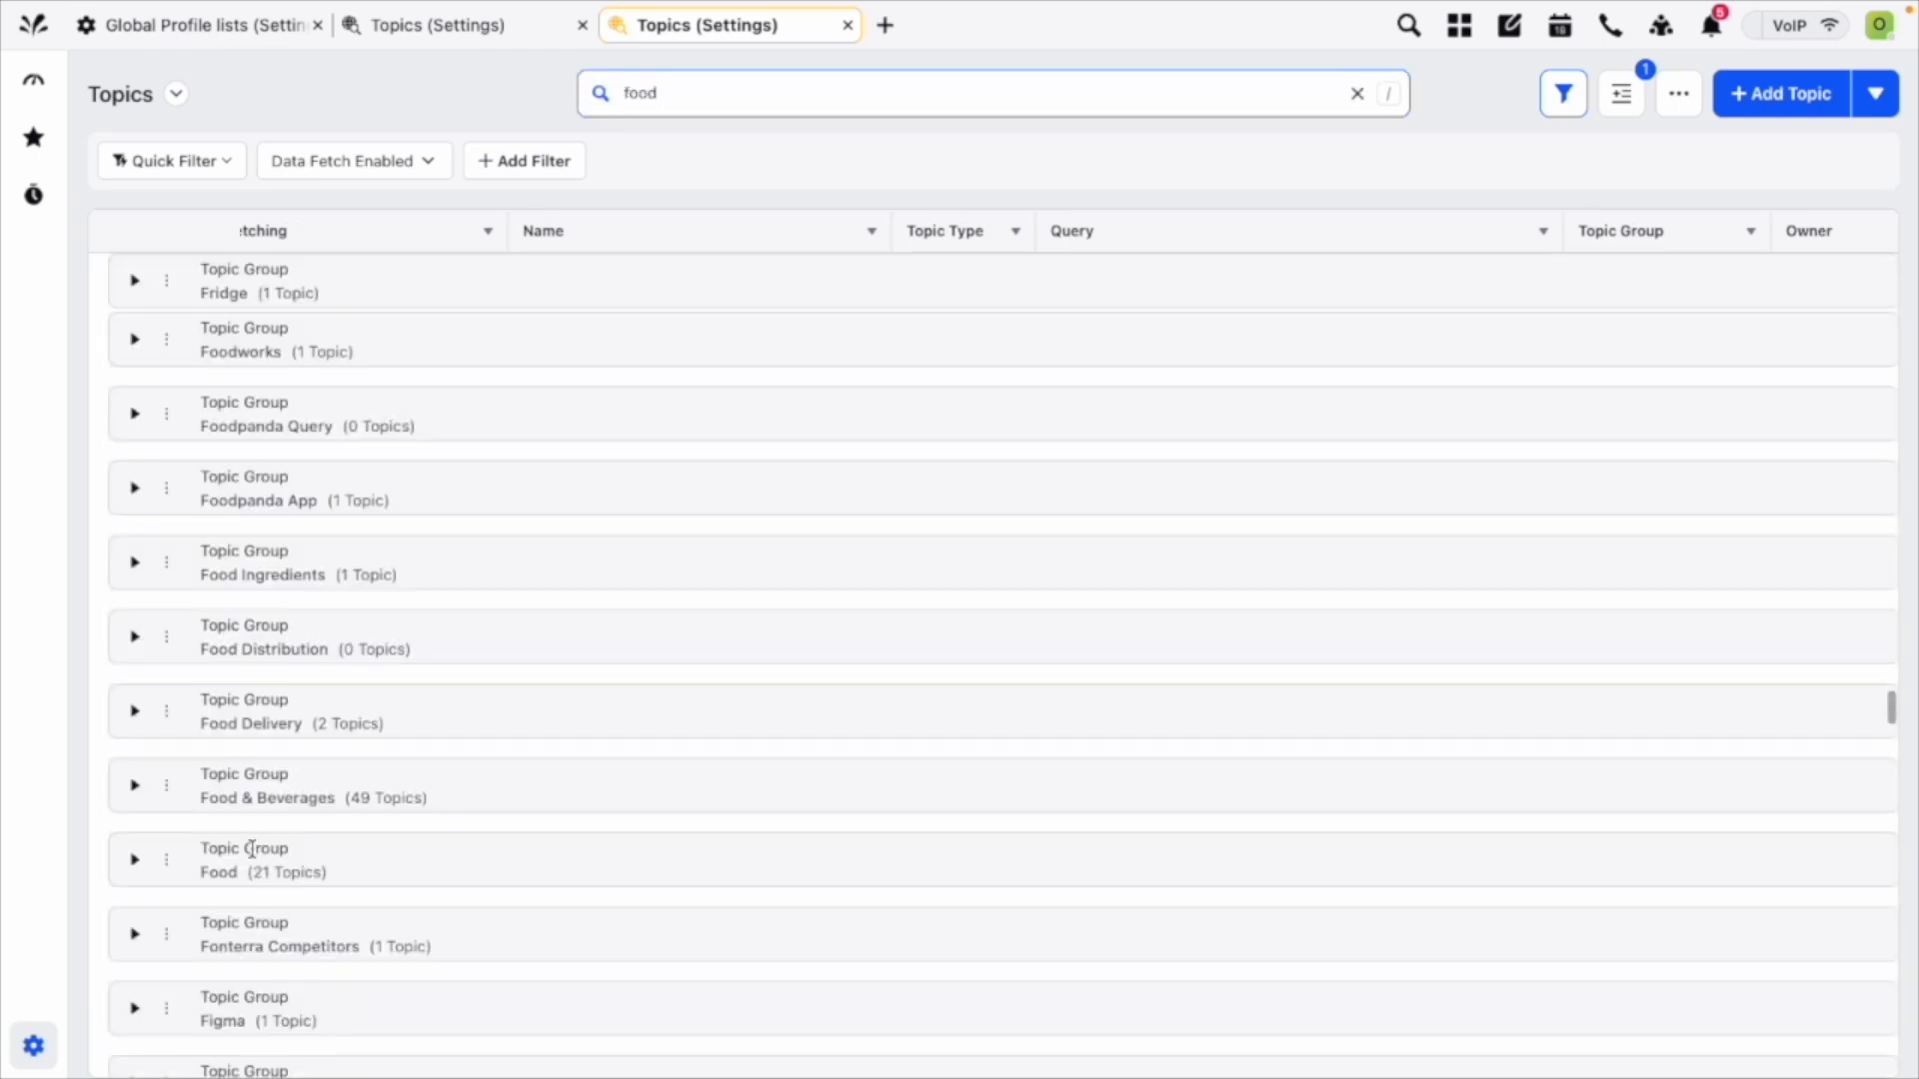
# Search the topics for "food" and expand the Food topic group.
pyautogui.scroll(-2, 252, 853)
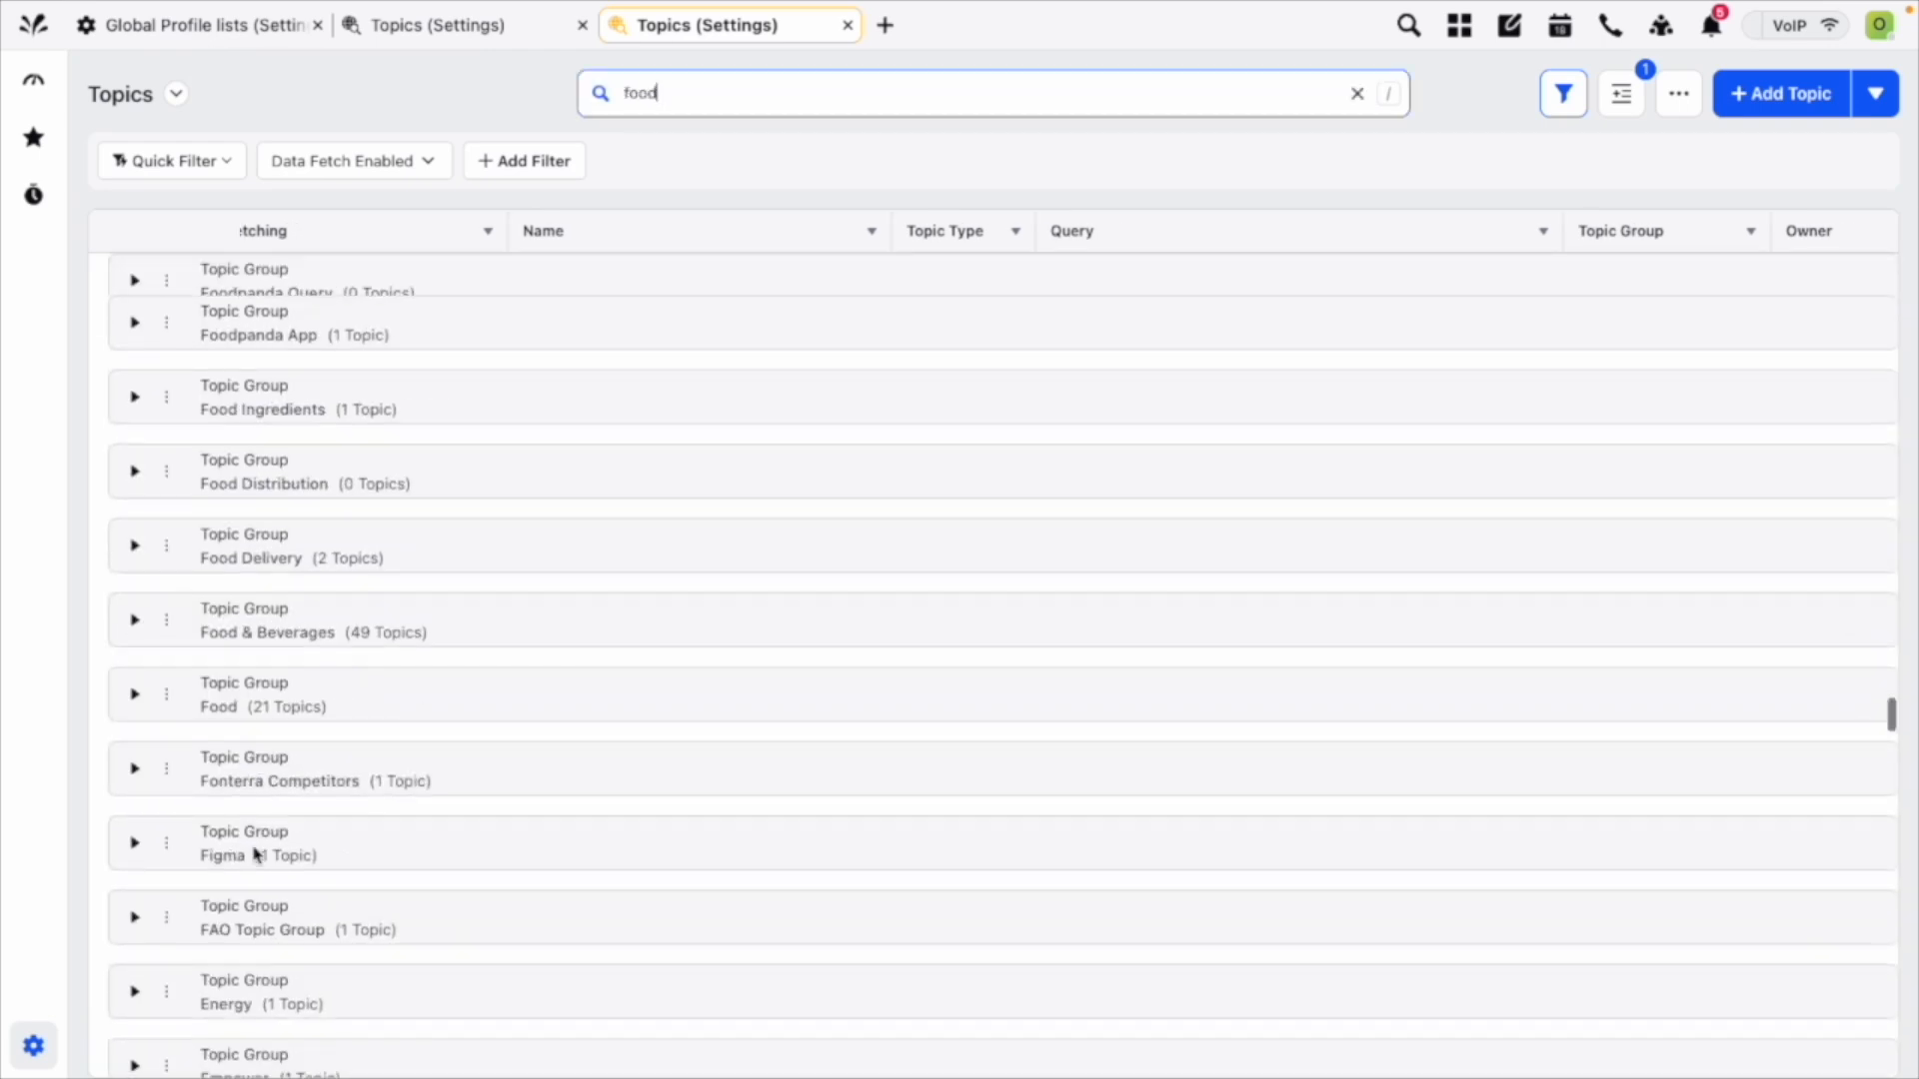
pyautogui.click(133, 699)
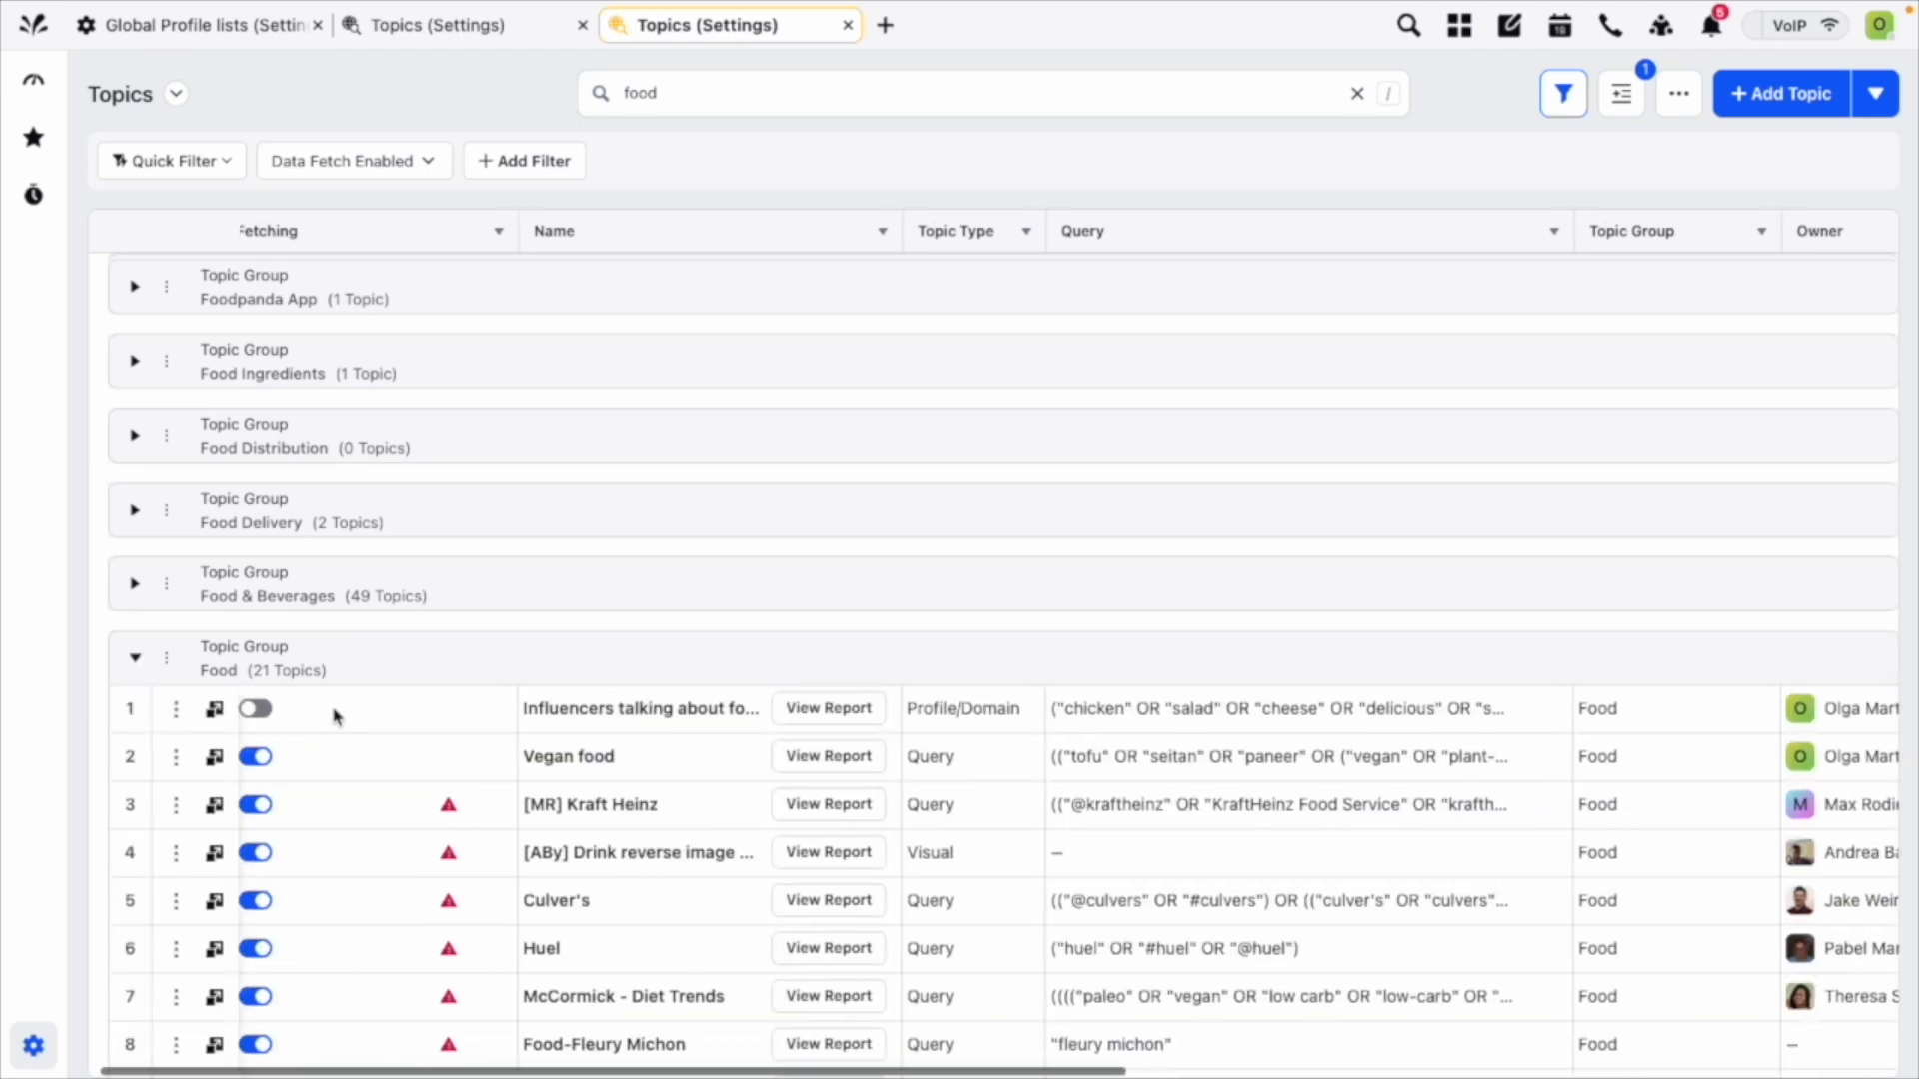
pyautogui.hscroll(-1, 337, 717)
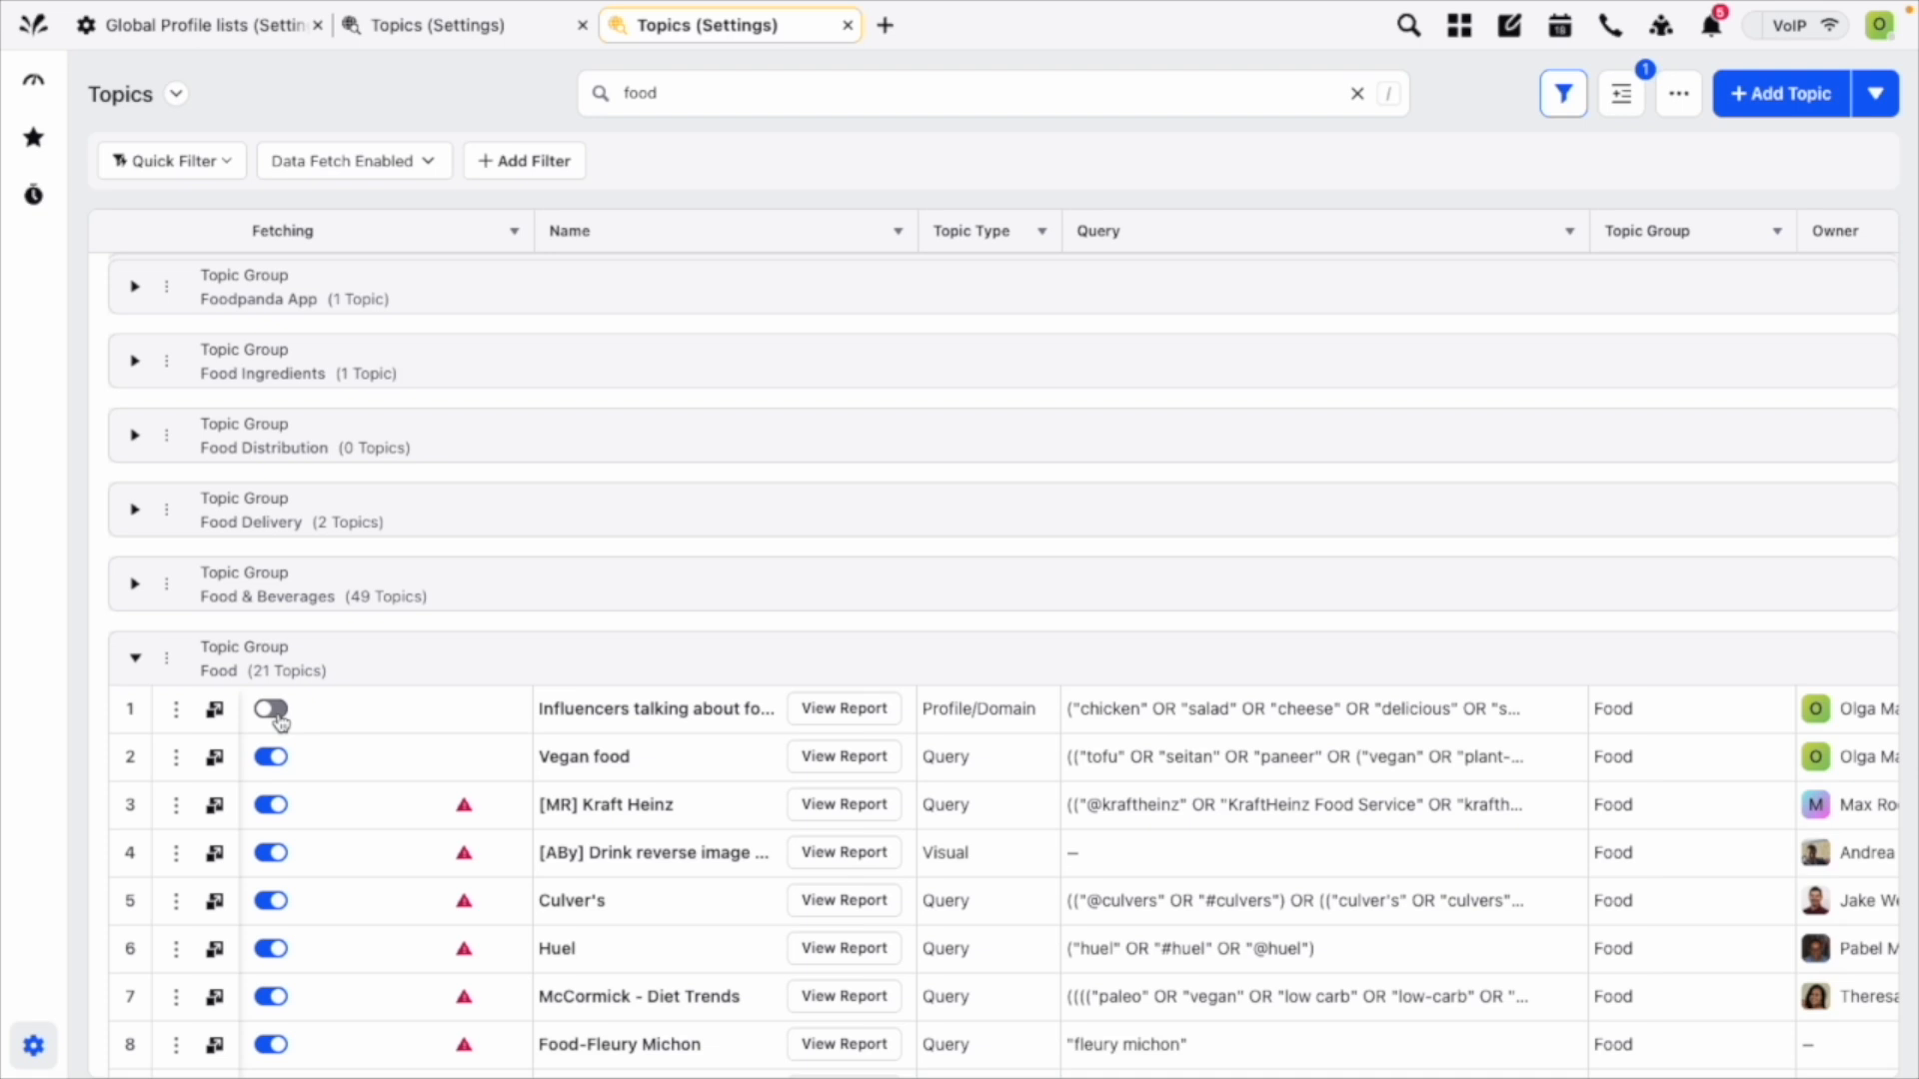
# Examine the sharing options of the Food topic group, including workspaces and user groups, and close them without changes.
pyautogui.click(166, 660)
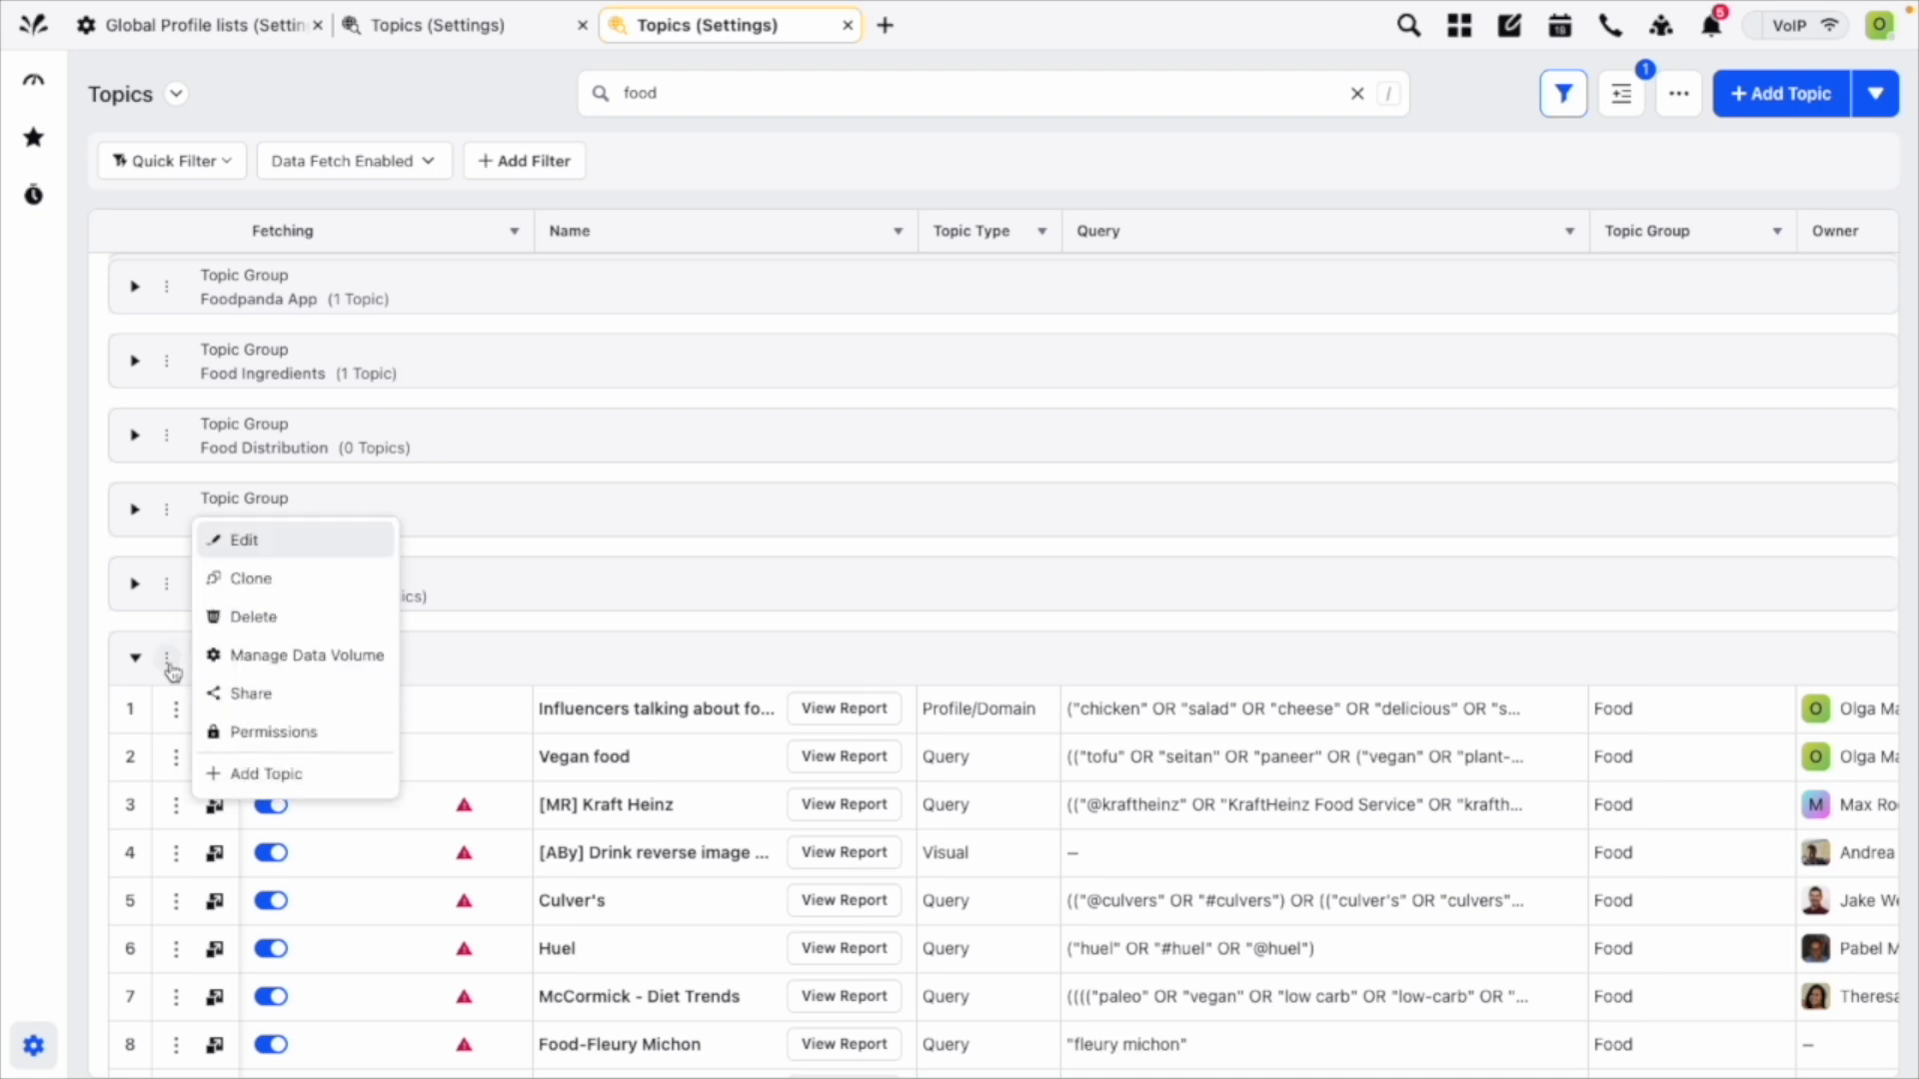
pyautogui.click(331, 697)
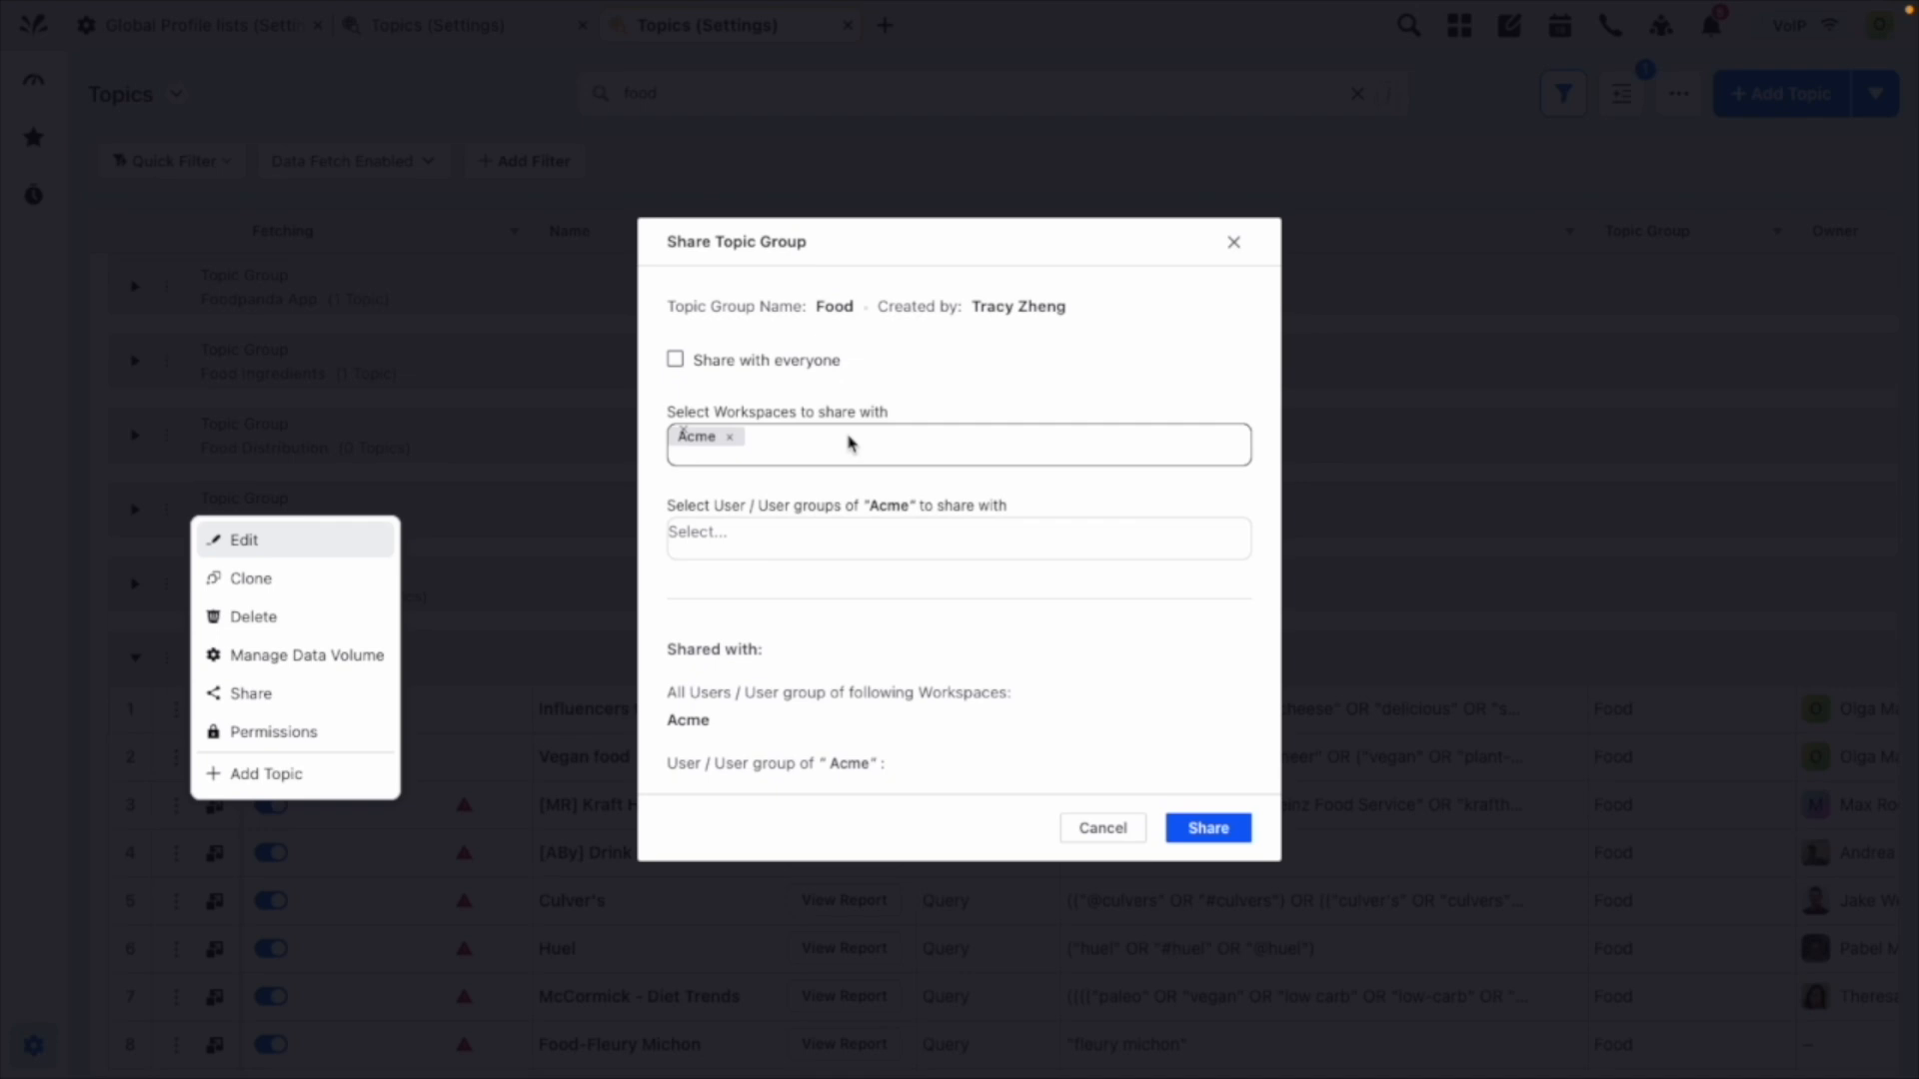
pyautogui.click(1105, 827)
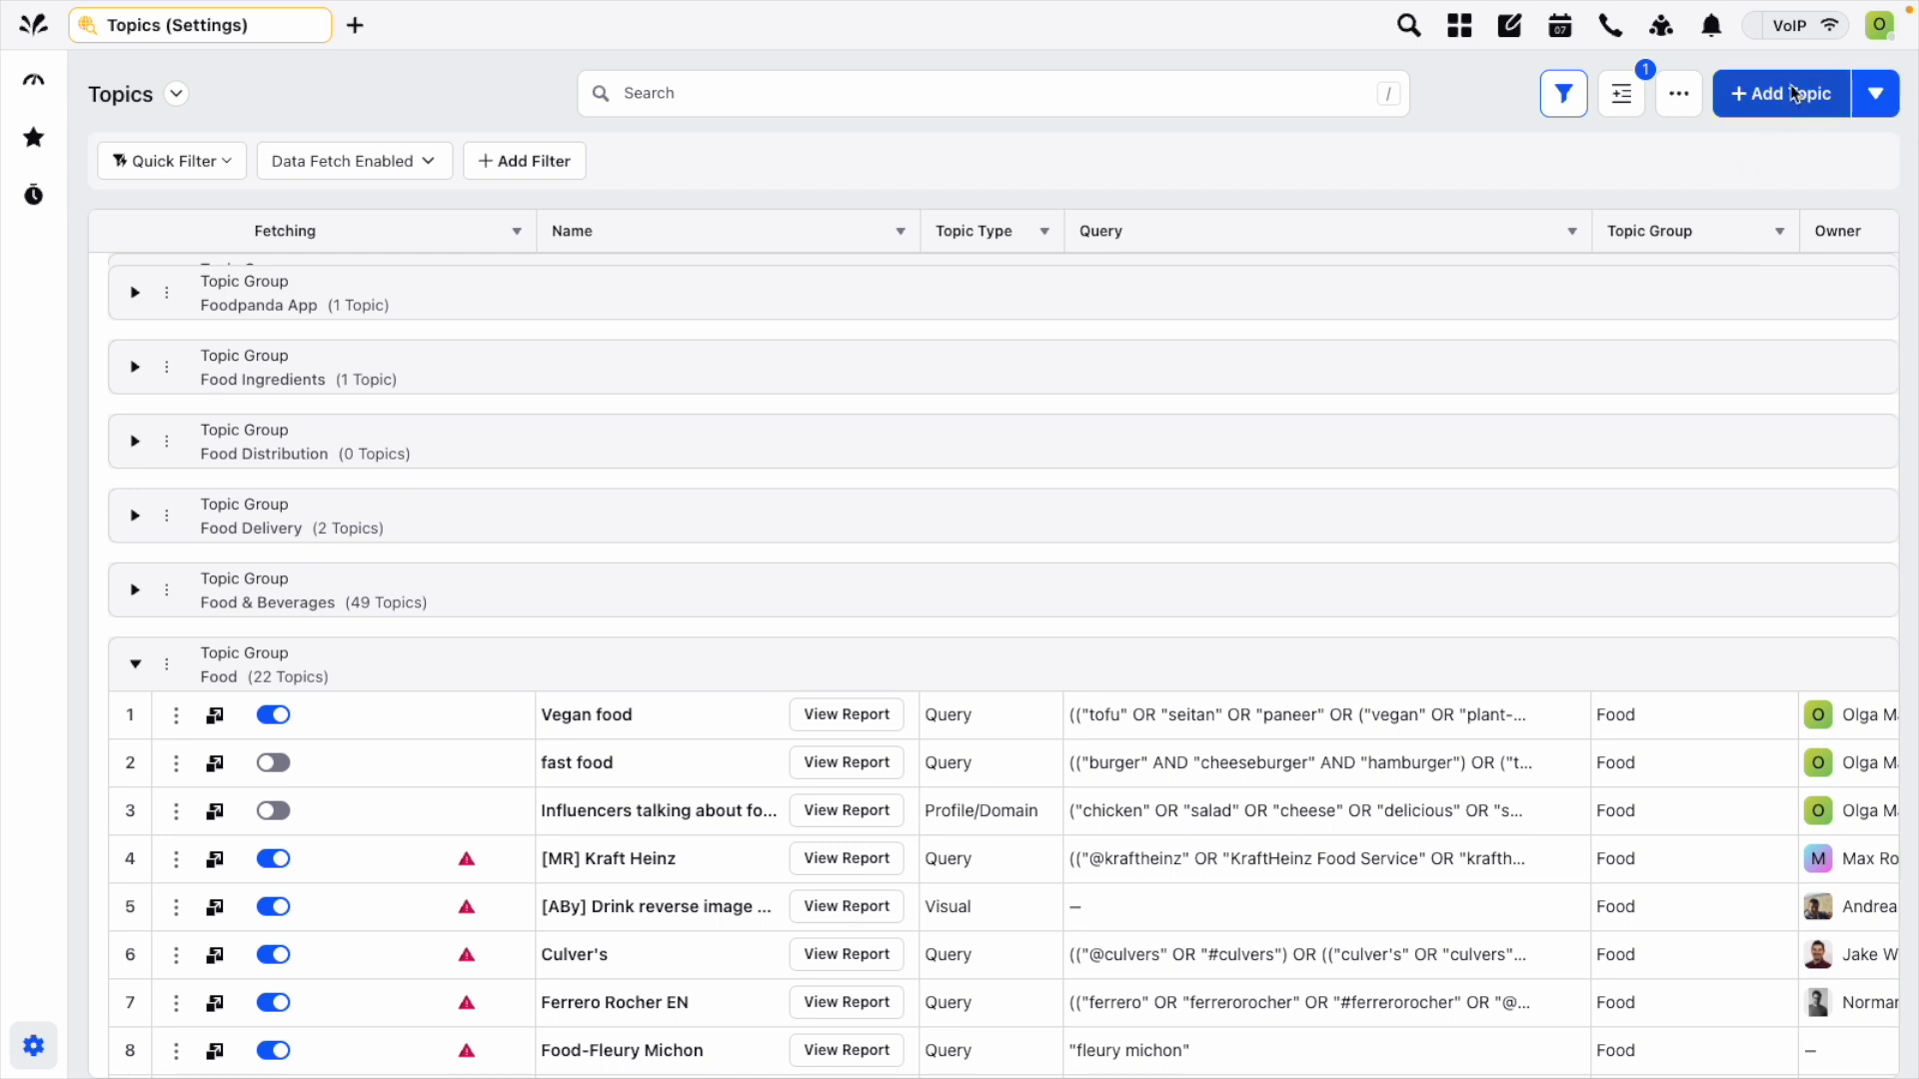
# Start a new topic group and name it "Competitors".
pyautogui.click(1869, 97)
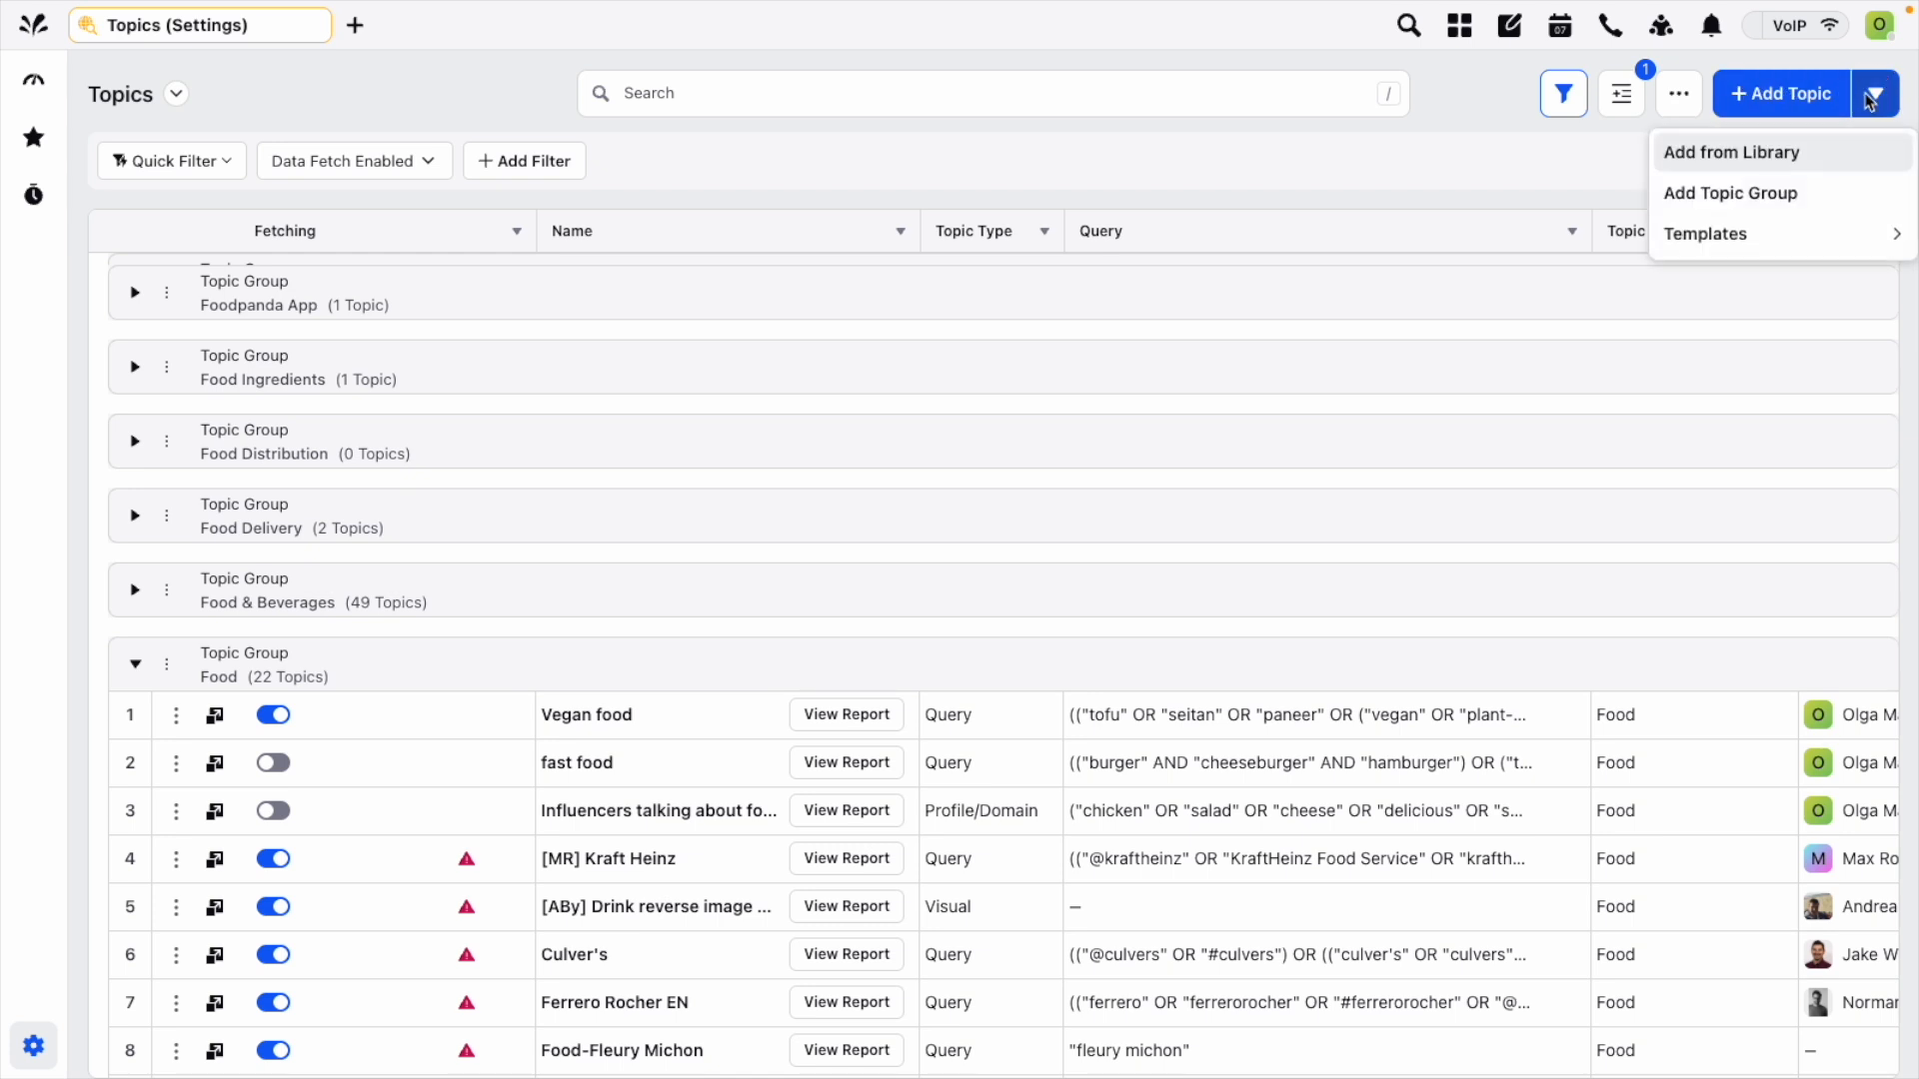
pyautogui.click(1728, 194)
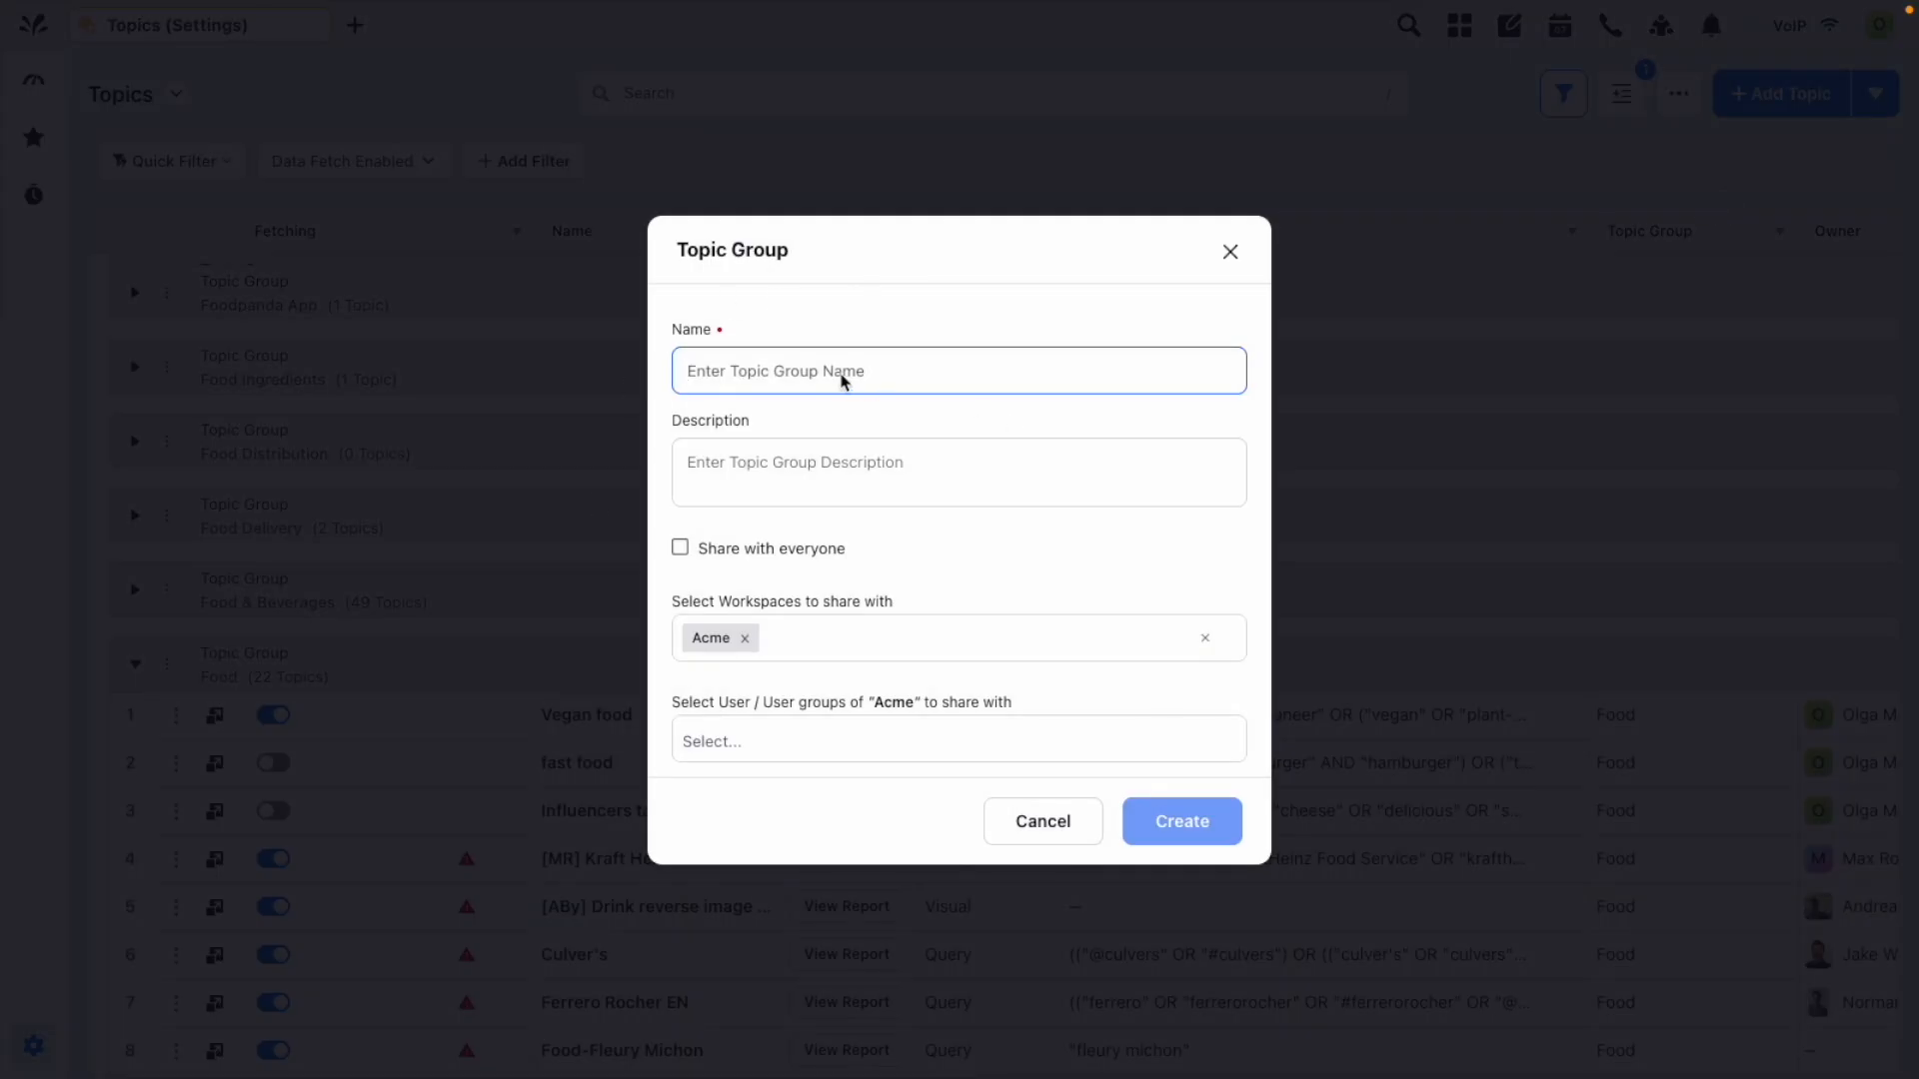
pyautogui.write('Competitors')
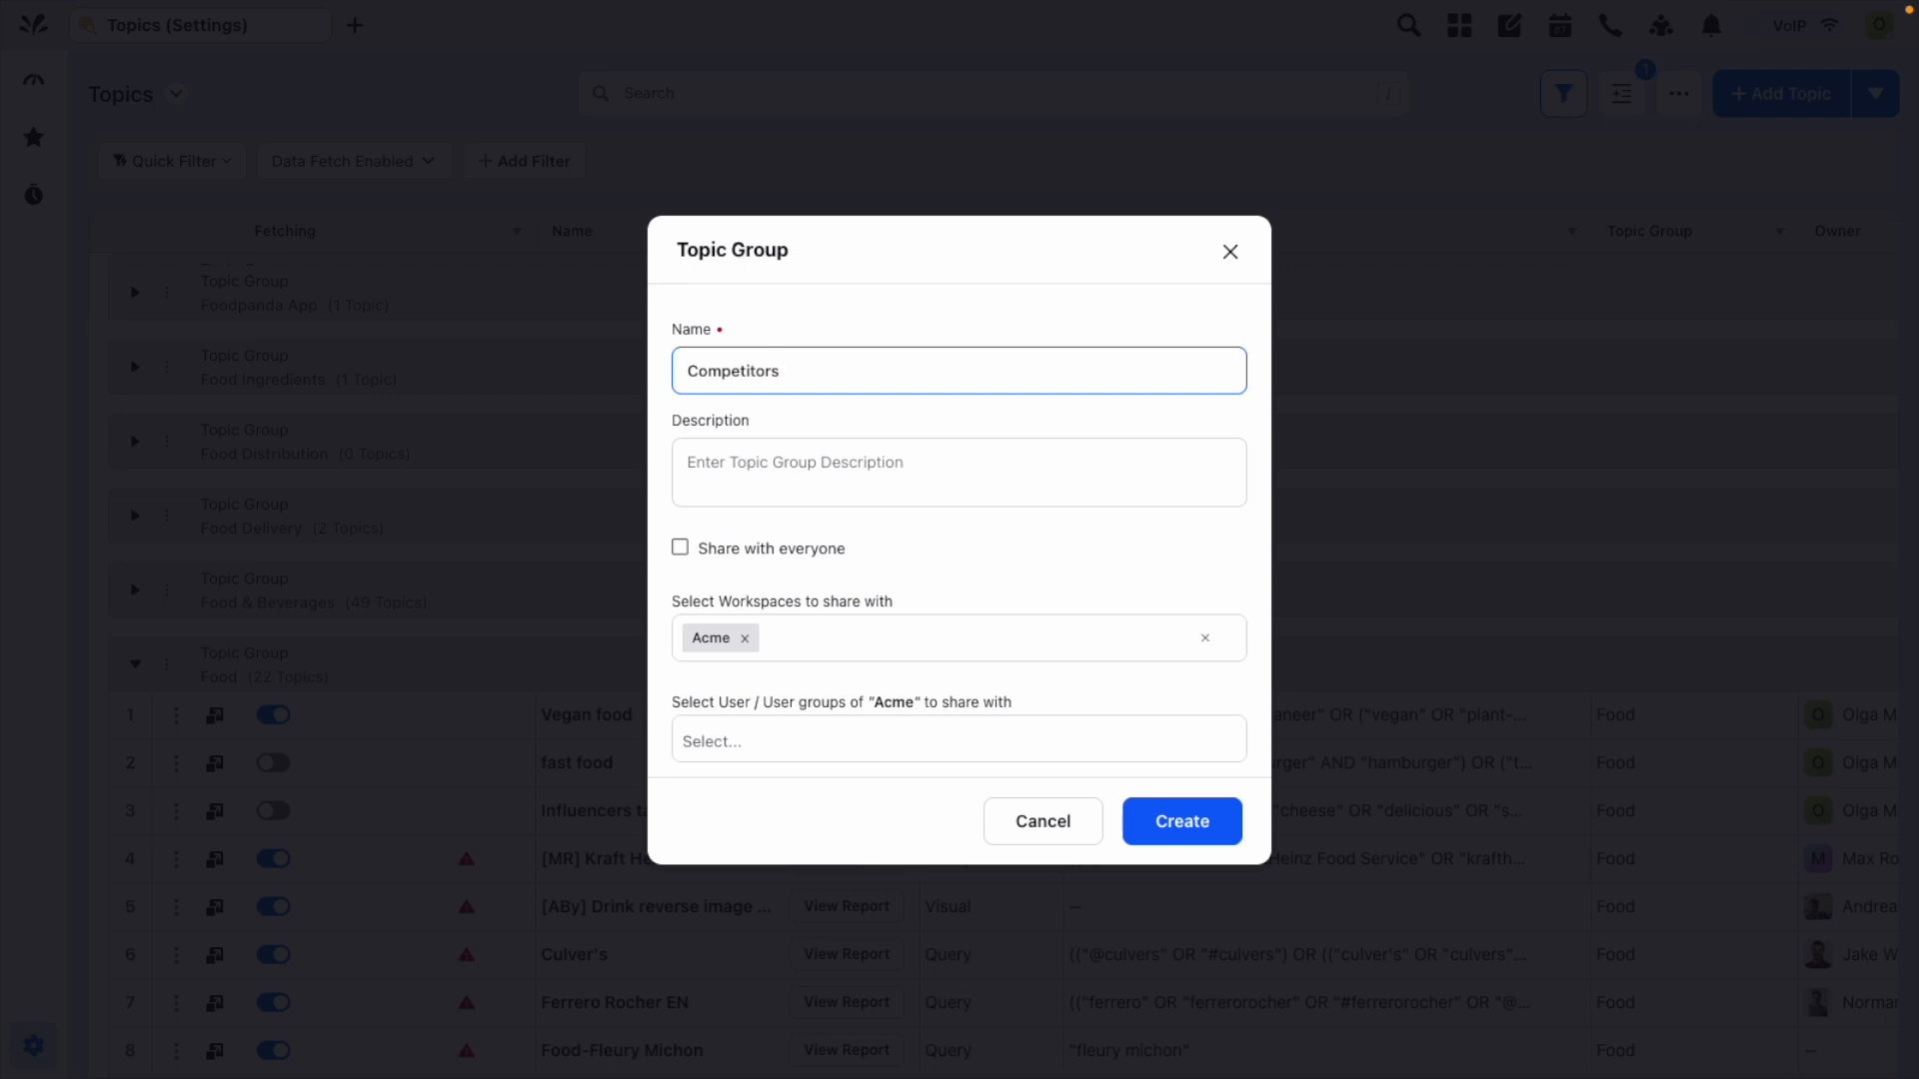
# Try to create the topic group under the name "Products", shared with everyone.
pyautogui.hotkey('ctrl', 'a')
pyautogui.write('P')
pyautogui.click(782, 558)
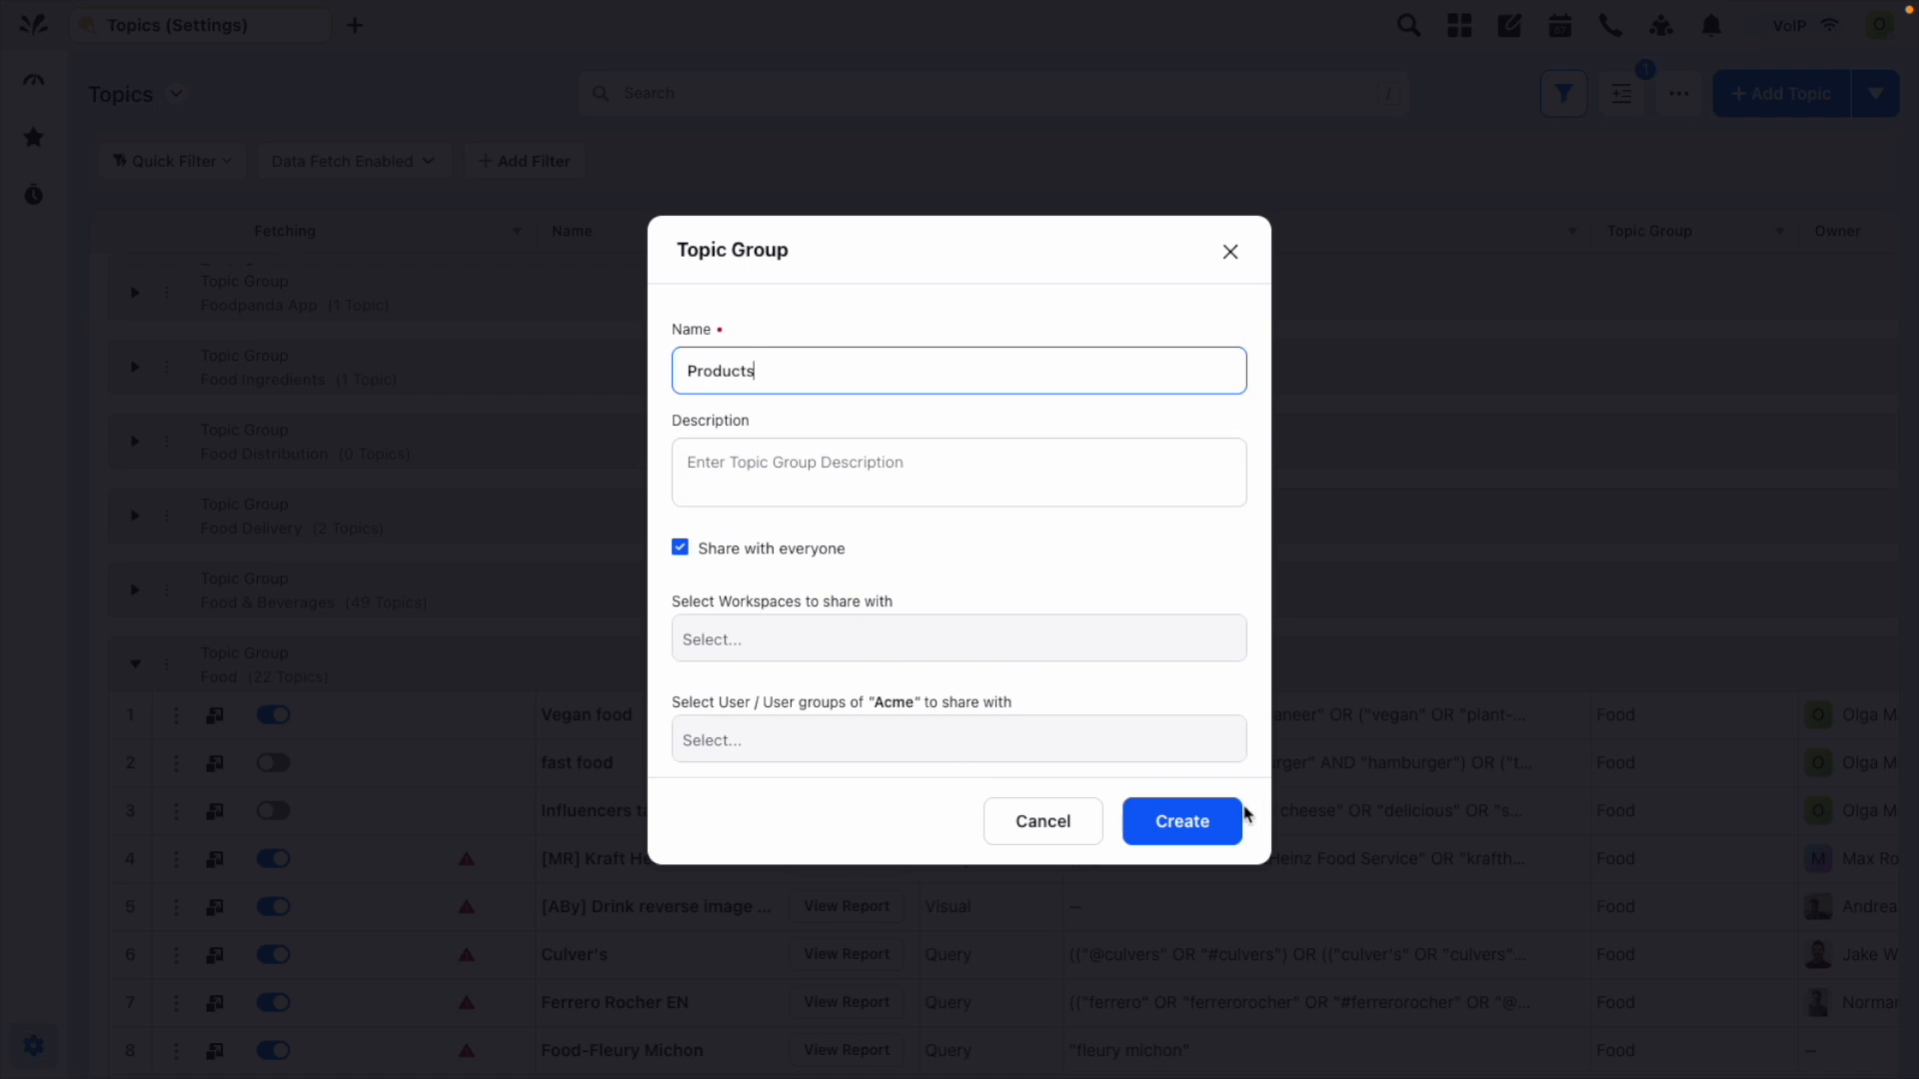
pyautogui.click(1184, 835)
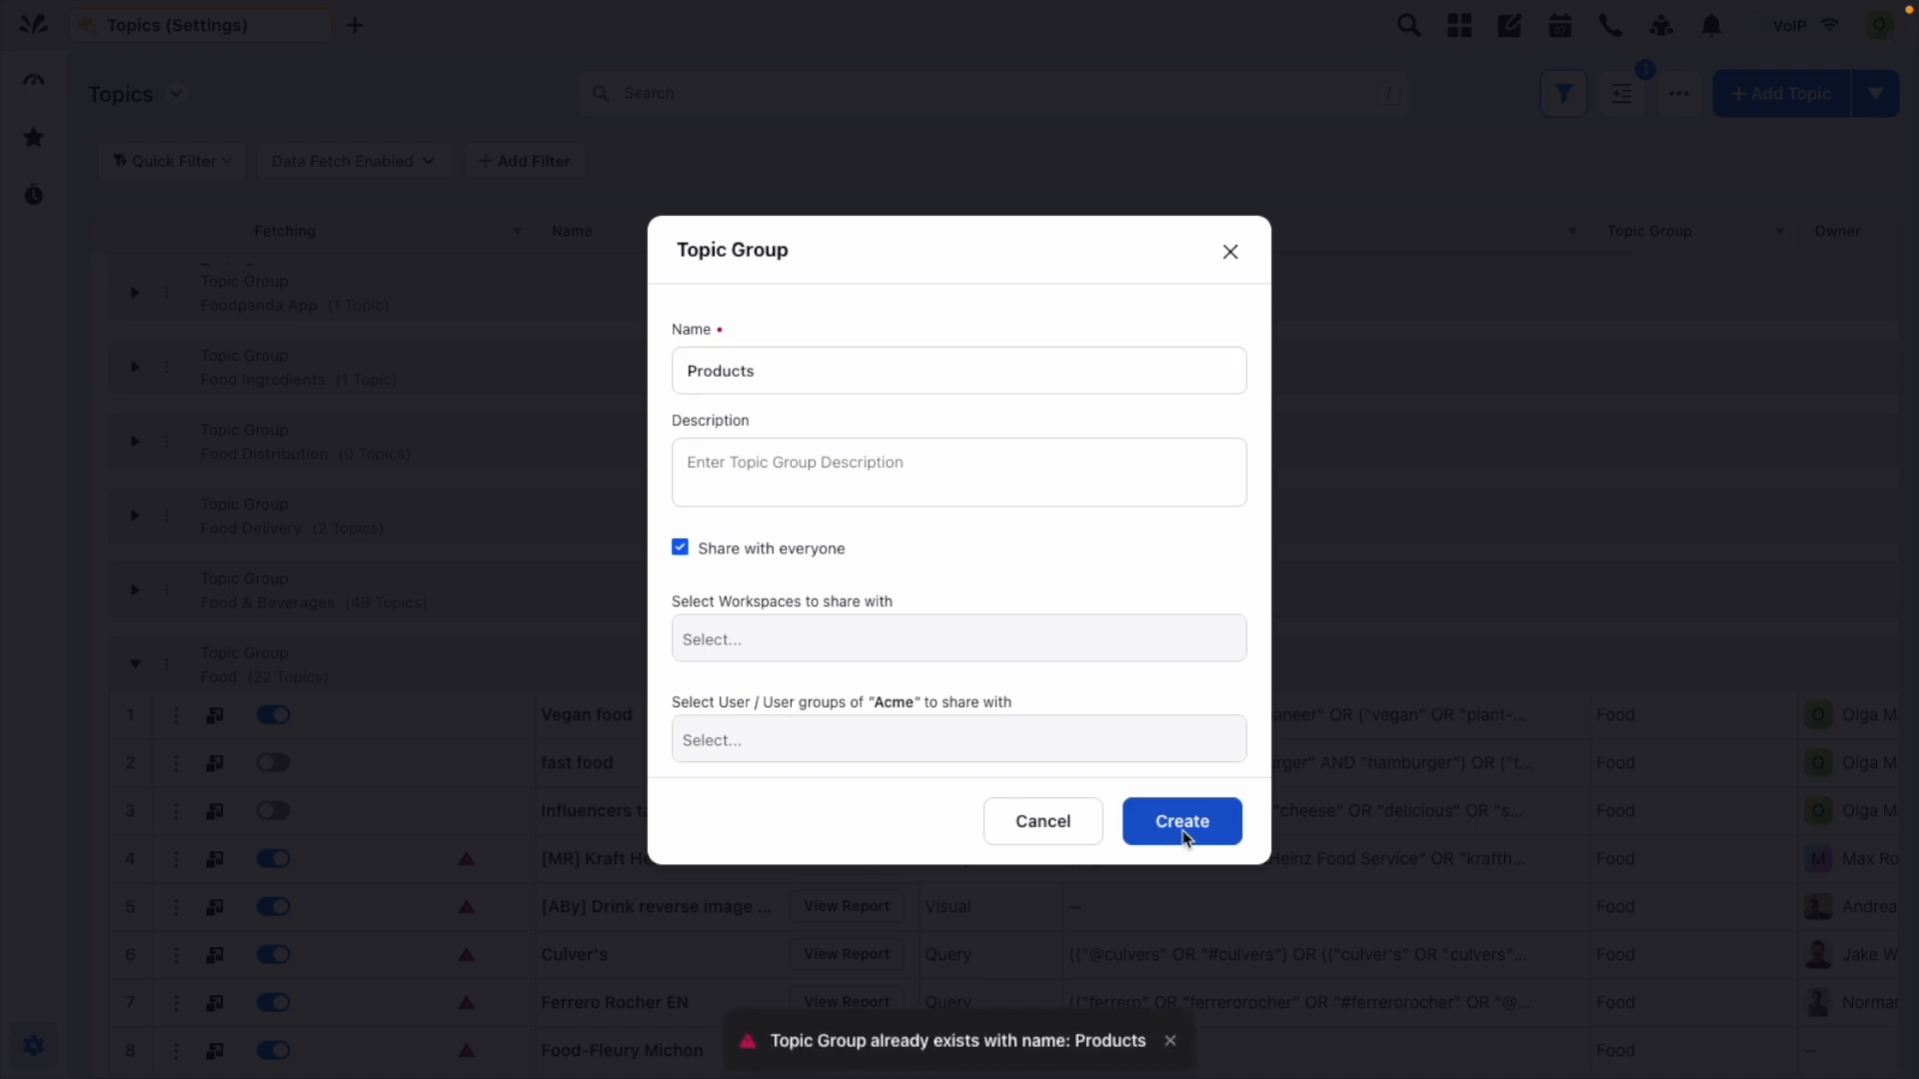
# Rename the new topic group as "Industry events".
pyautogui.tripleClick(822, 390)
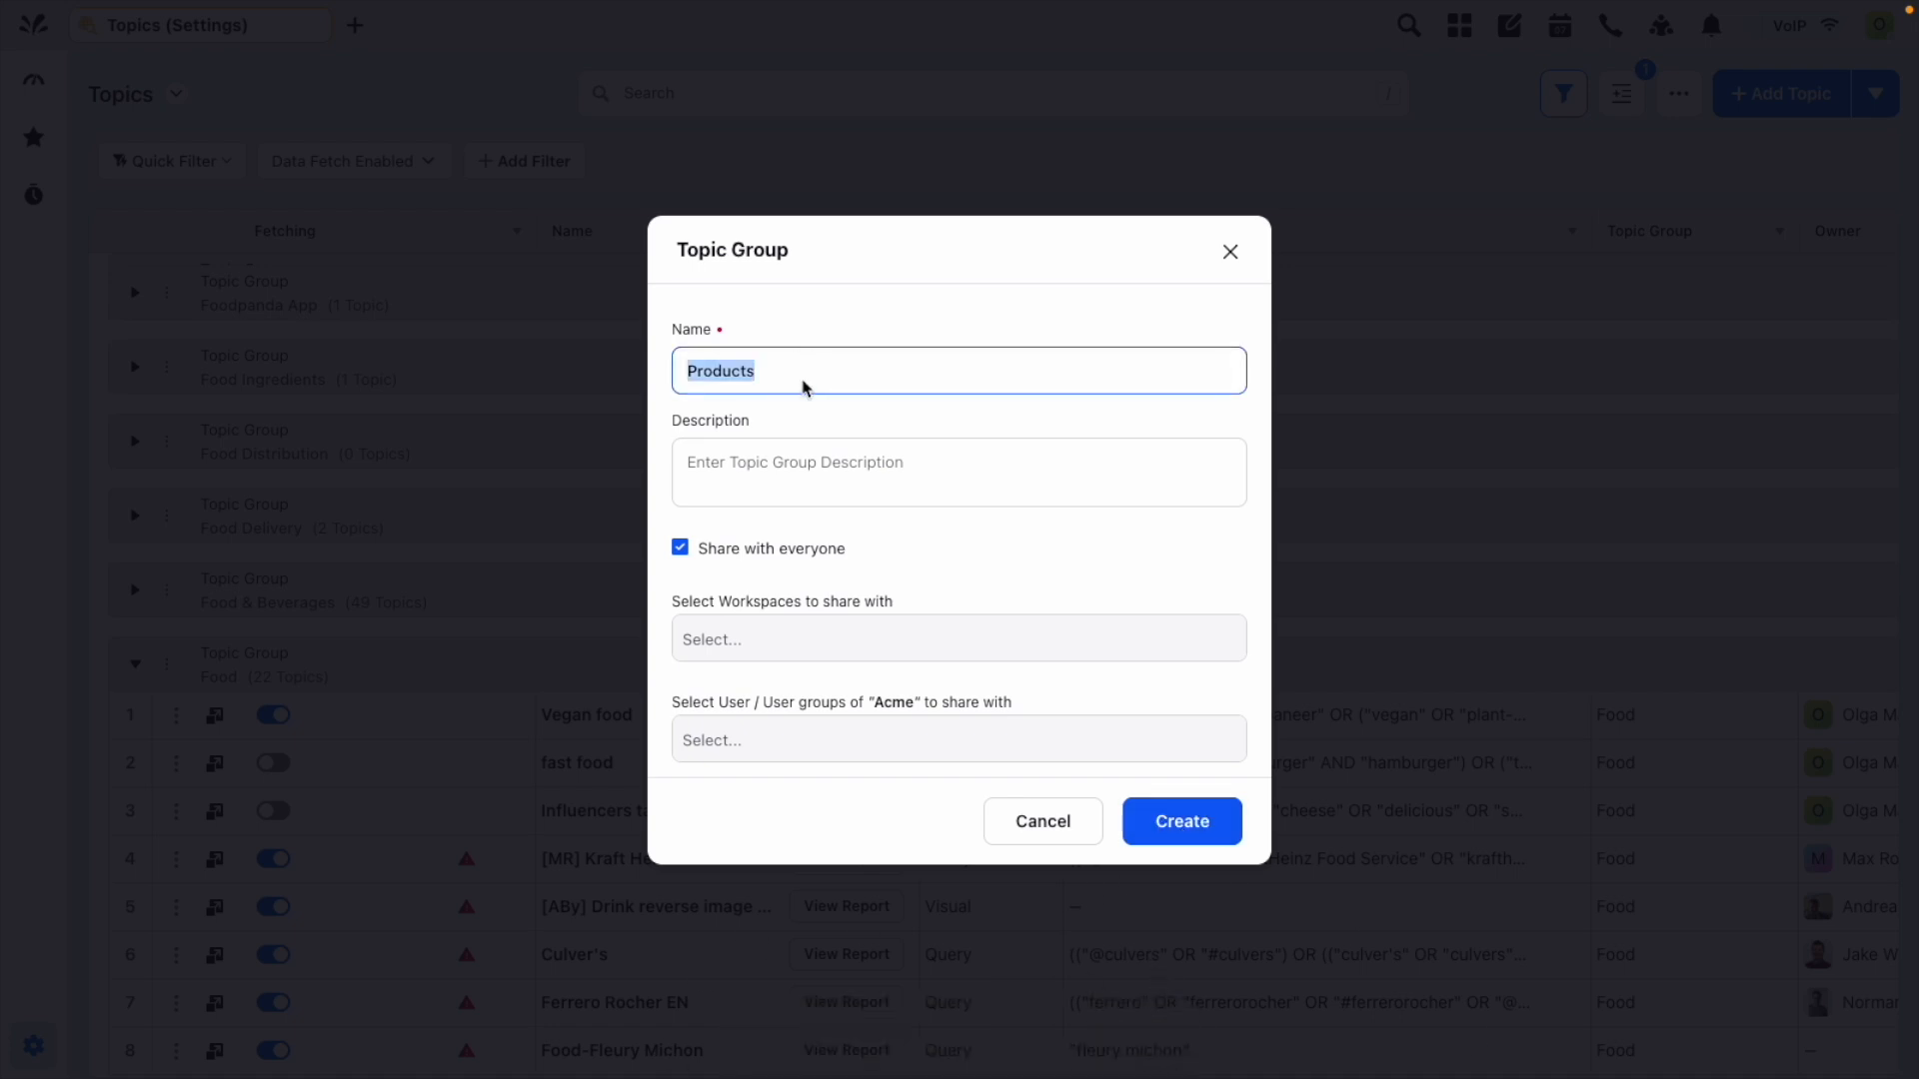
pyautogui.write('Events')
pyautogui.hotkey('ctrl', 'a')
pyautogui.write('Industry even')
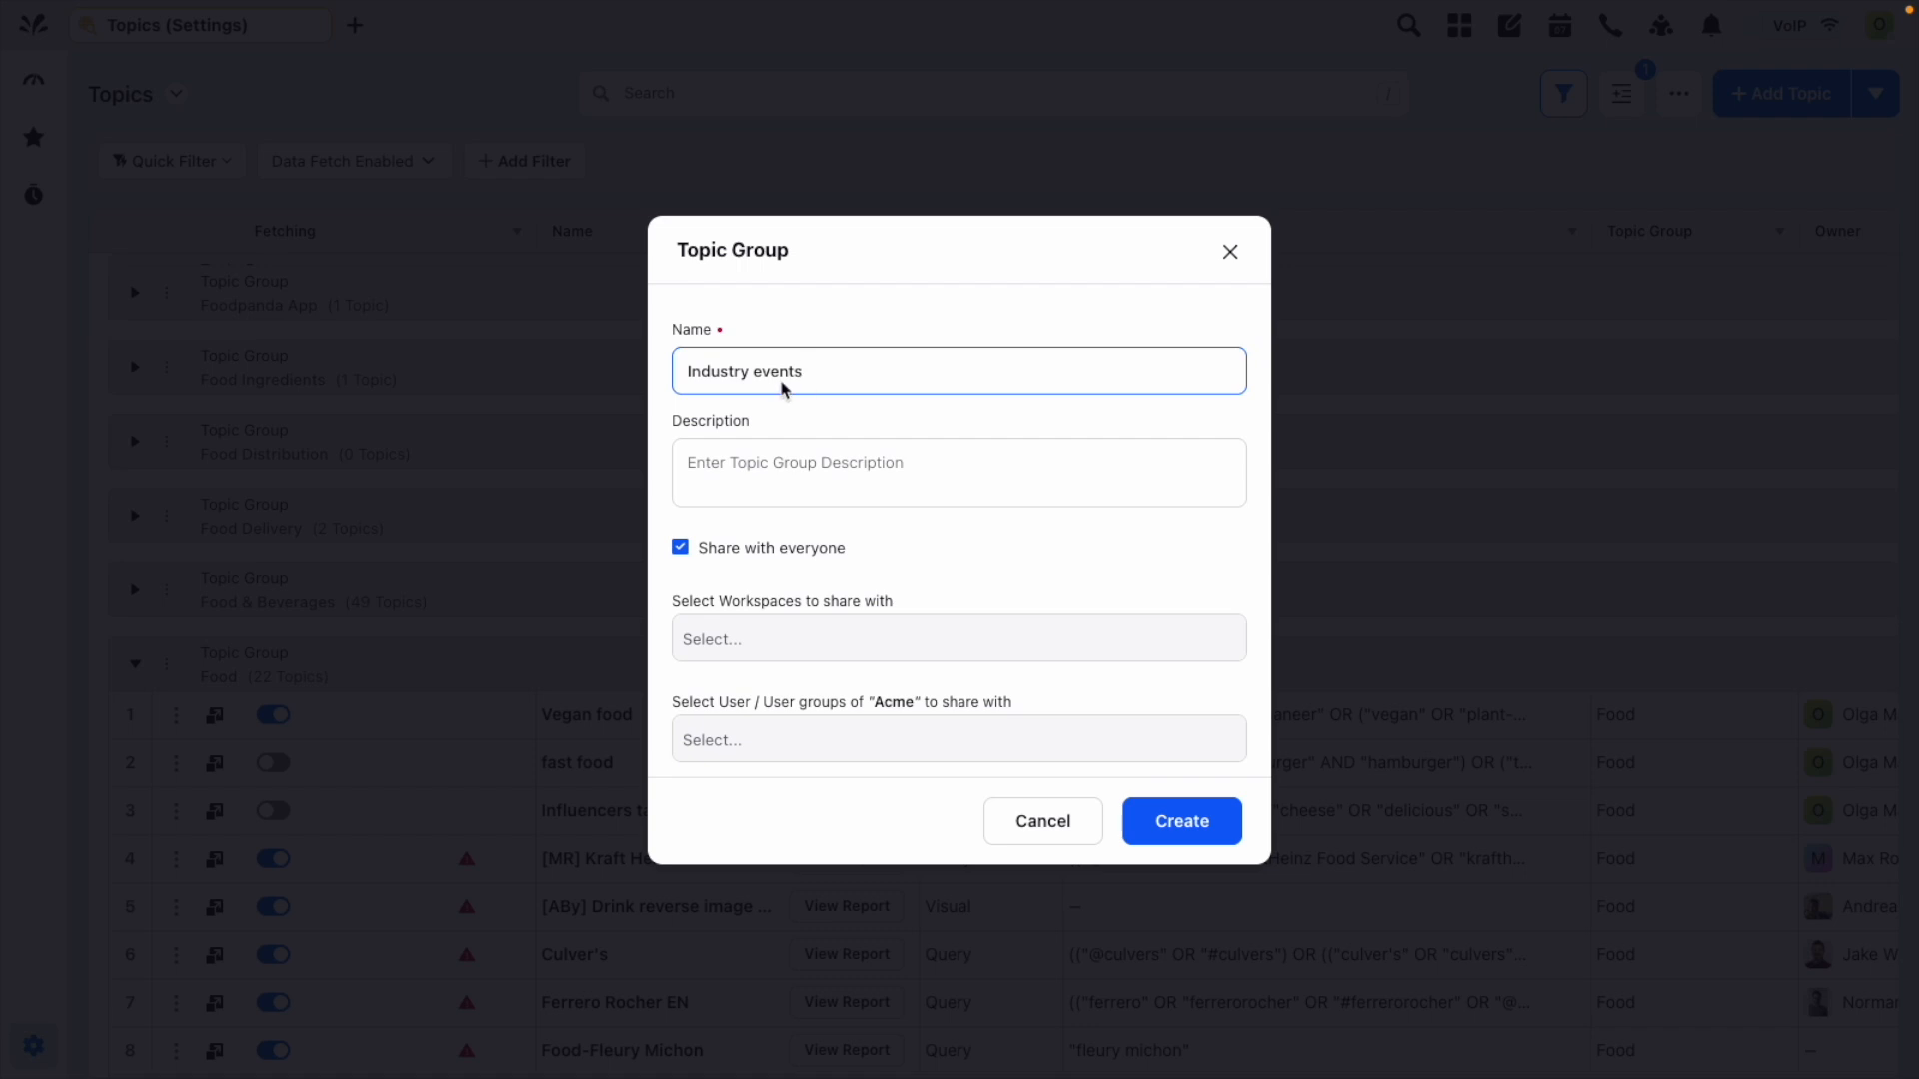
# Share the group only with the Sprinklr Team: Marketing user group instead of everyone or the Acme workspace, and create it.
pyautogui.click(716, 552)
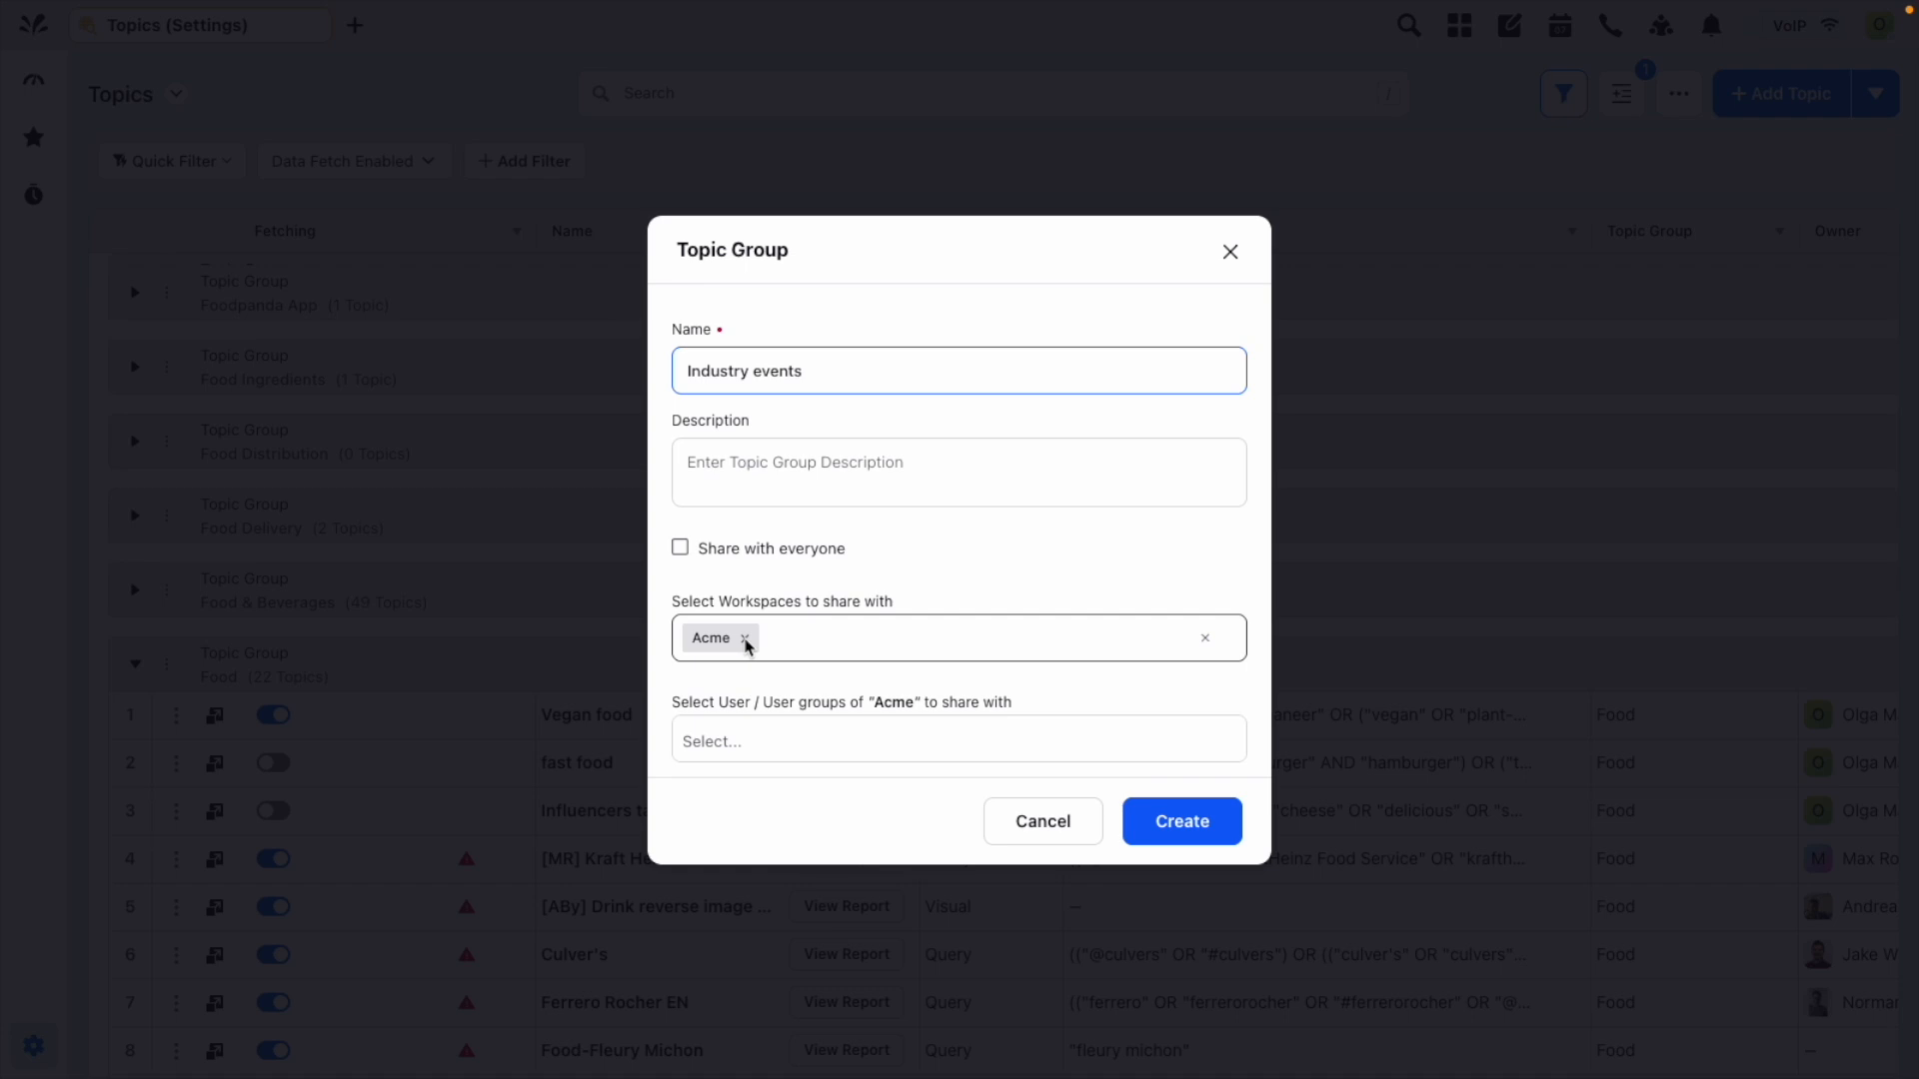
pyautogui.click(763, 722)
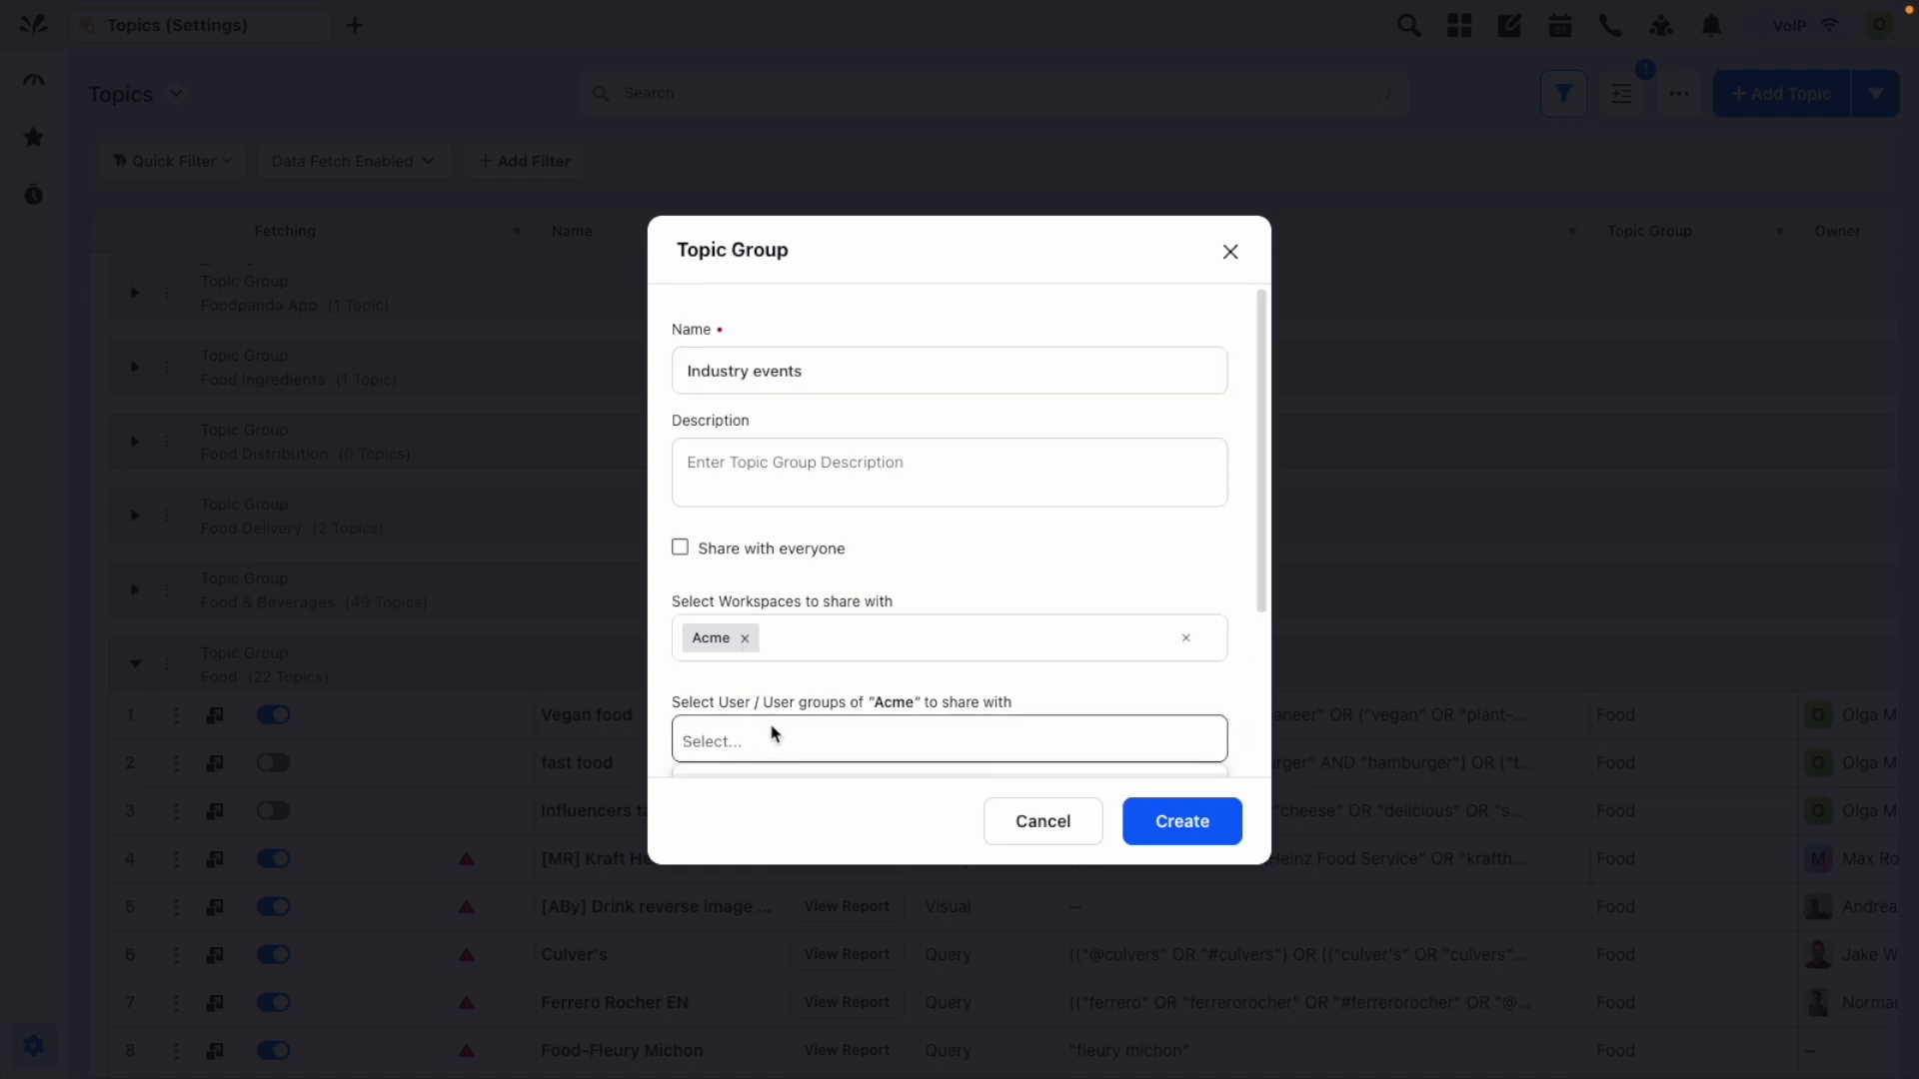
pyautogui.write('marketing')
pyautogui.press('Return')
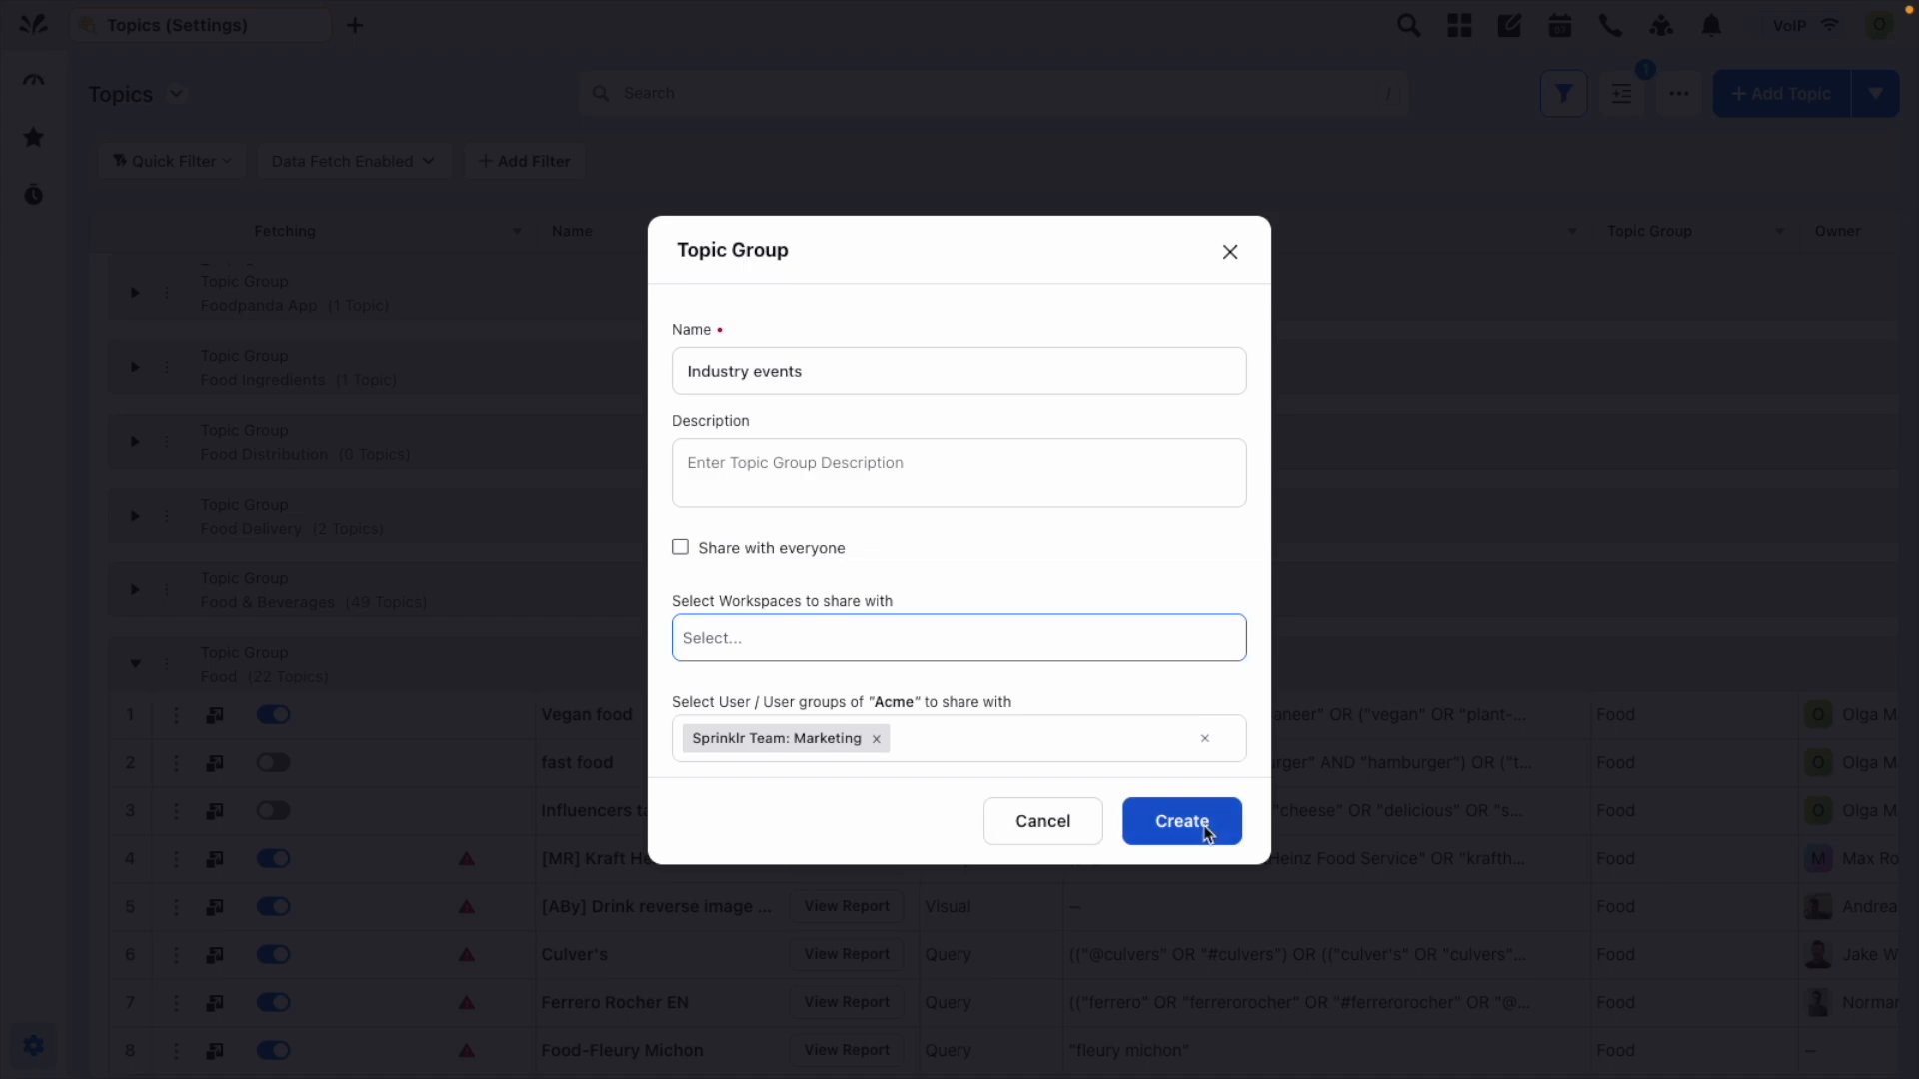
pyautogui.click(1154, 828)
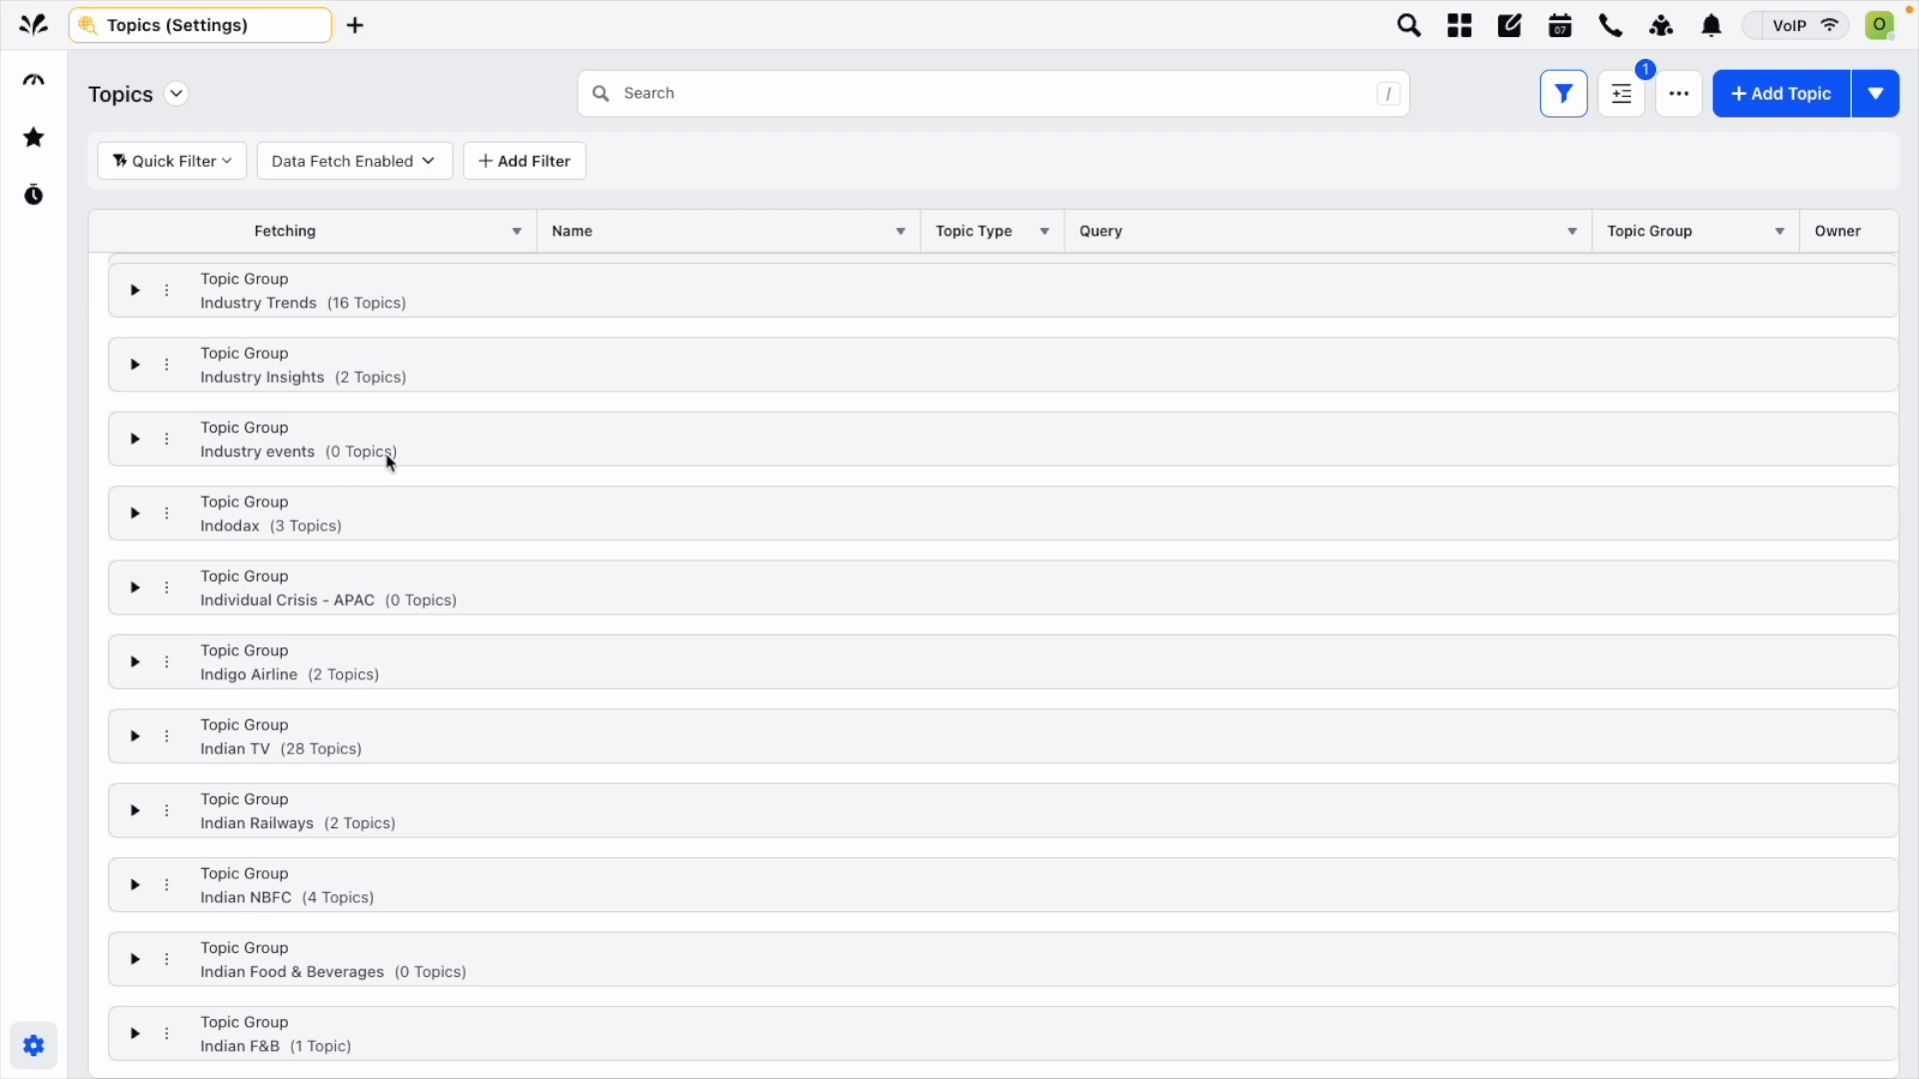
# Expand the Industry events topic group, start adding a topic from within it, and cancel the topic builder.
pyautogui.click(136, 441)
pyautogui.click(167, 439)
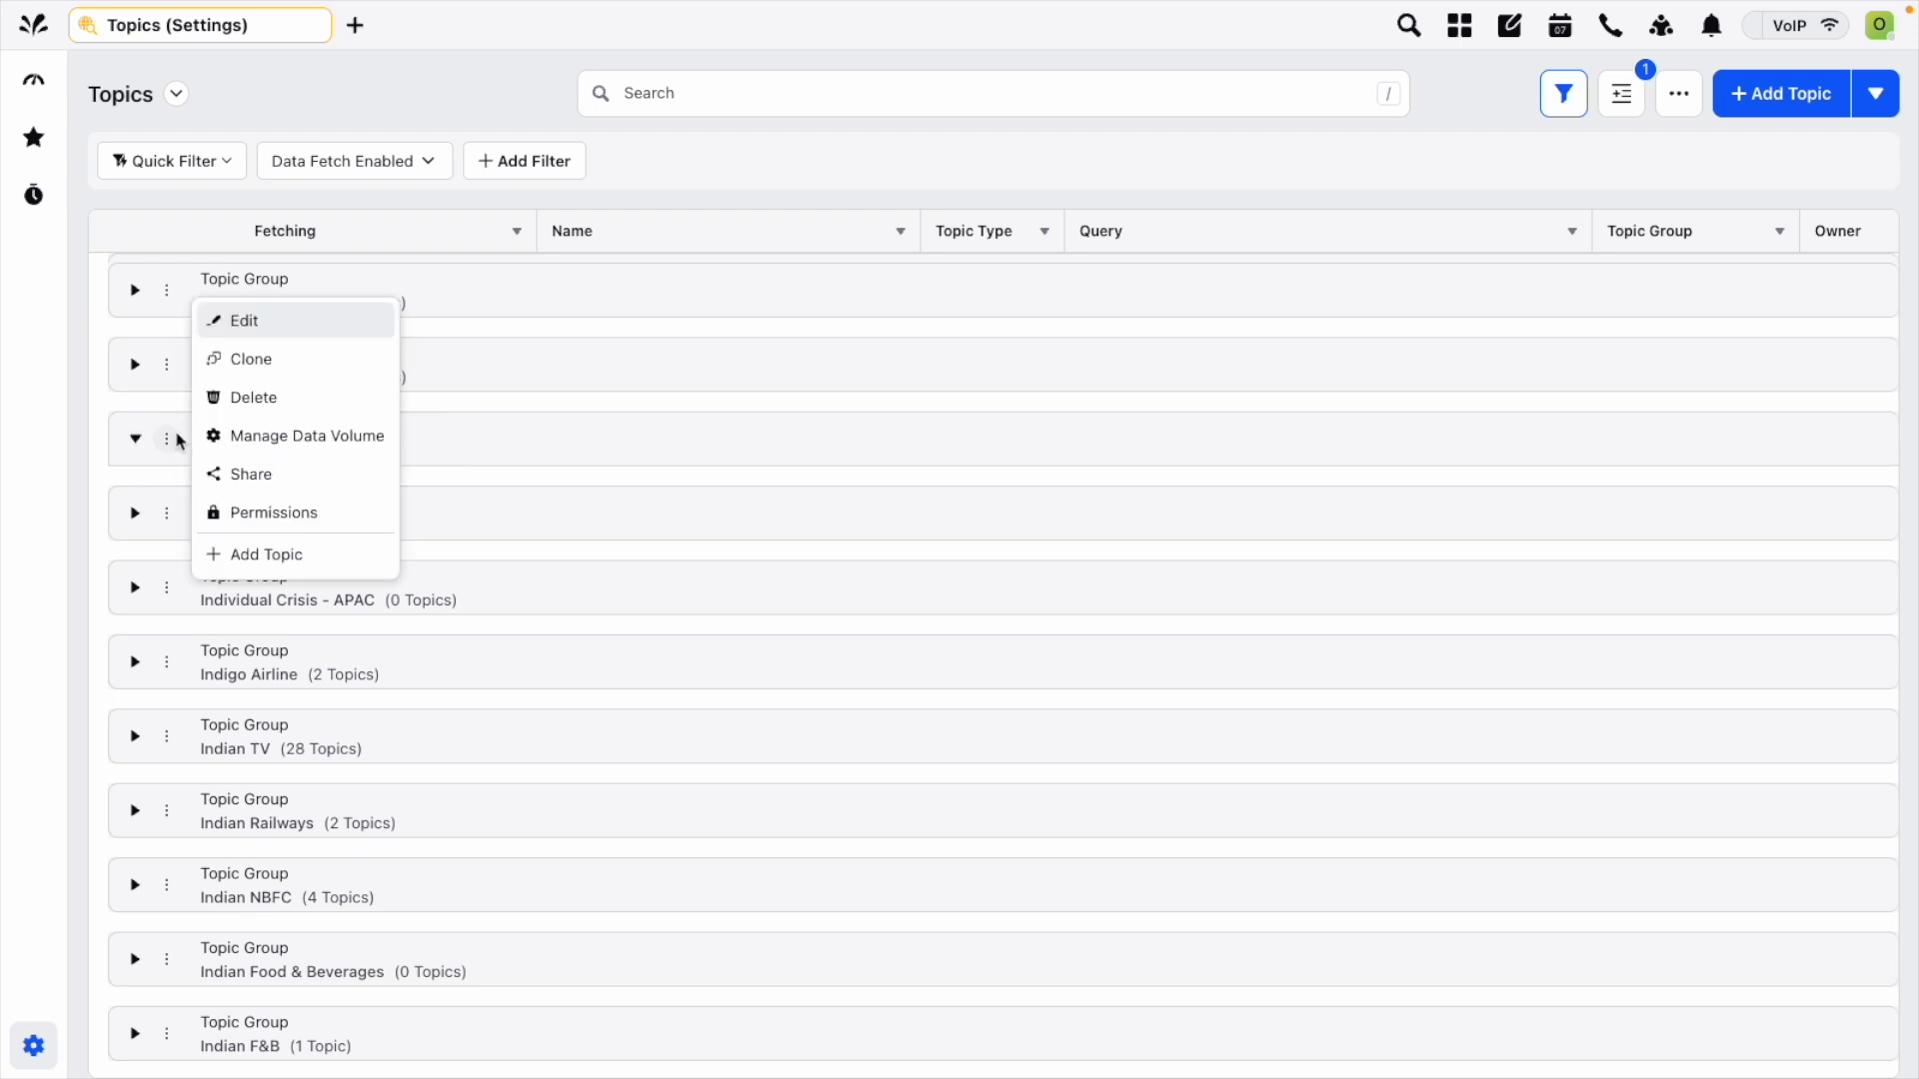
pyautogui.click(681, 438)
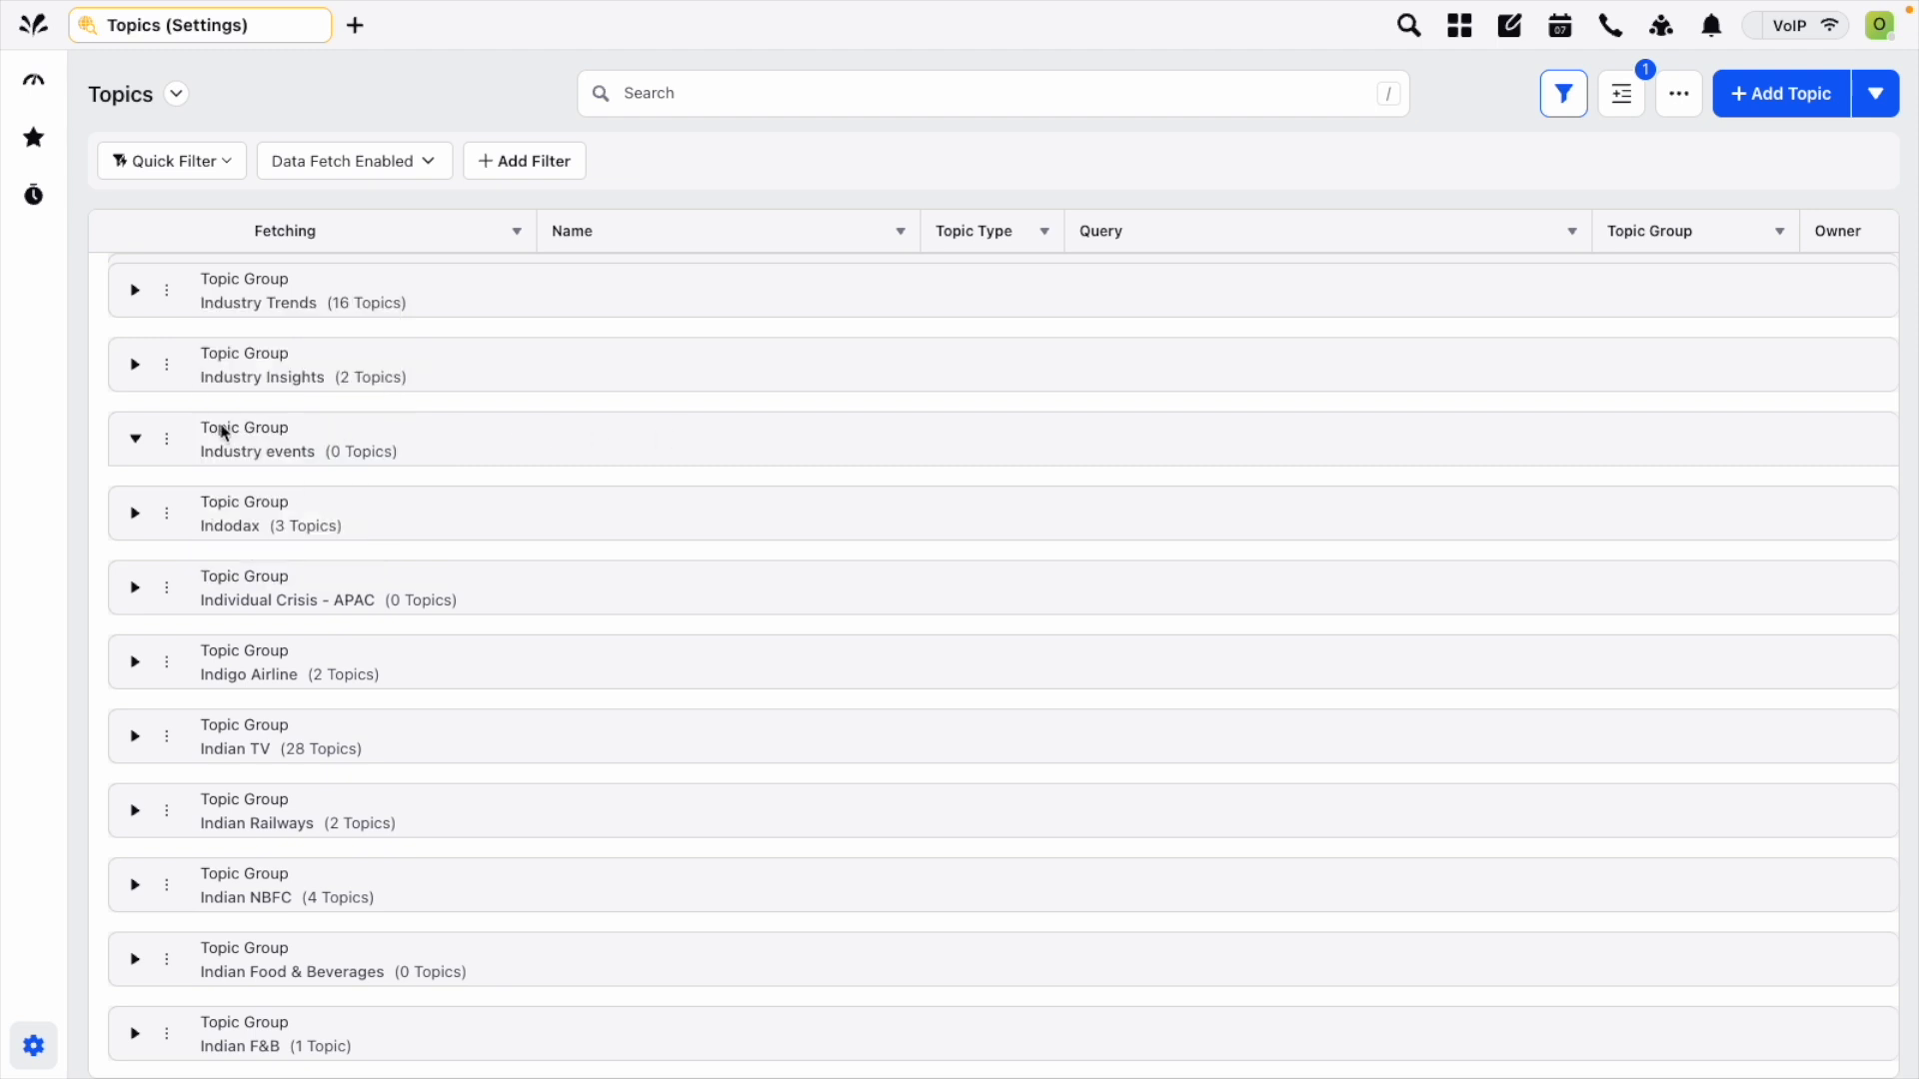
pyautogui.click(167, 440)
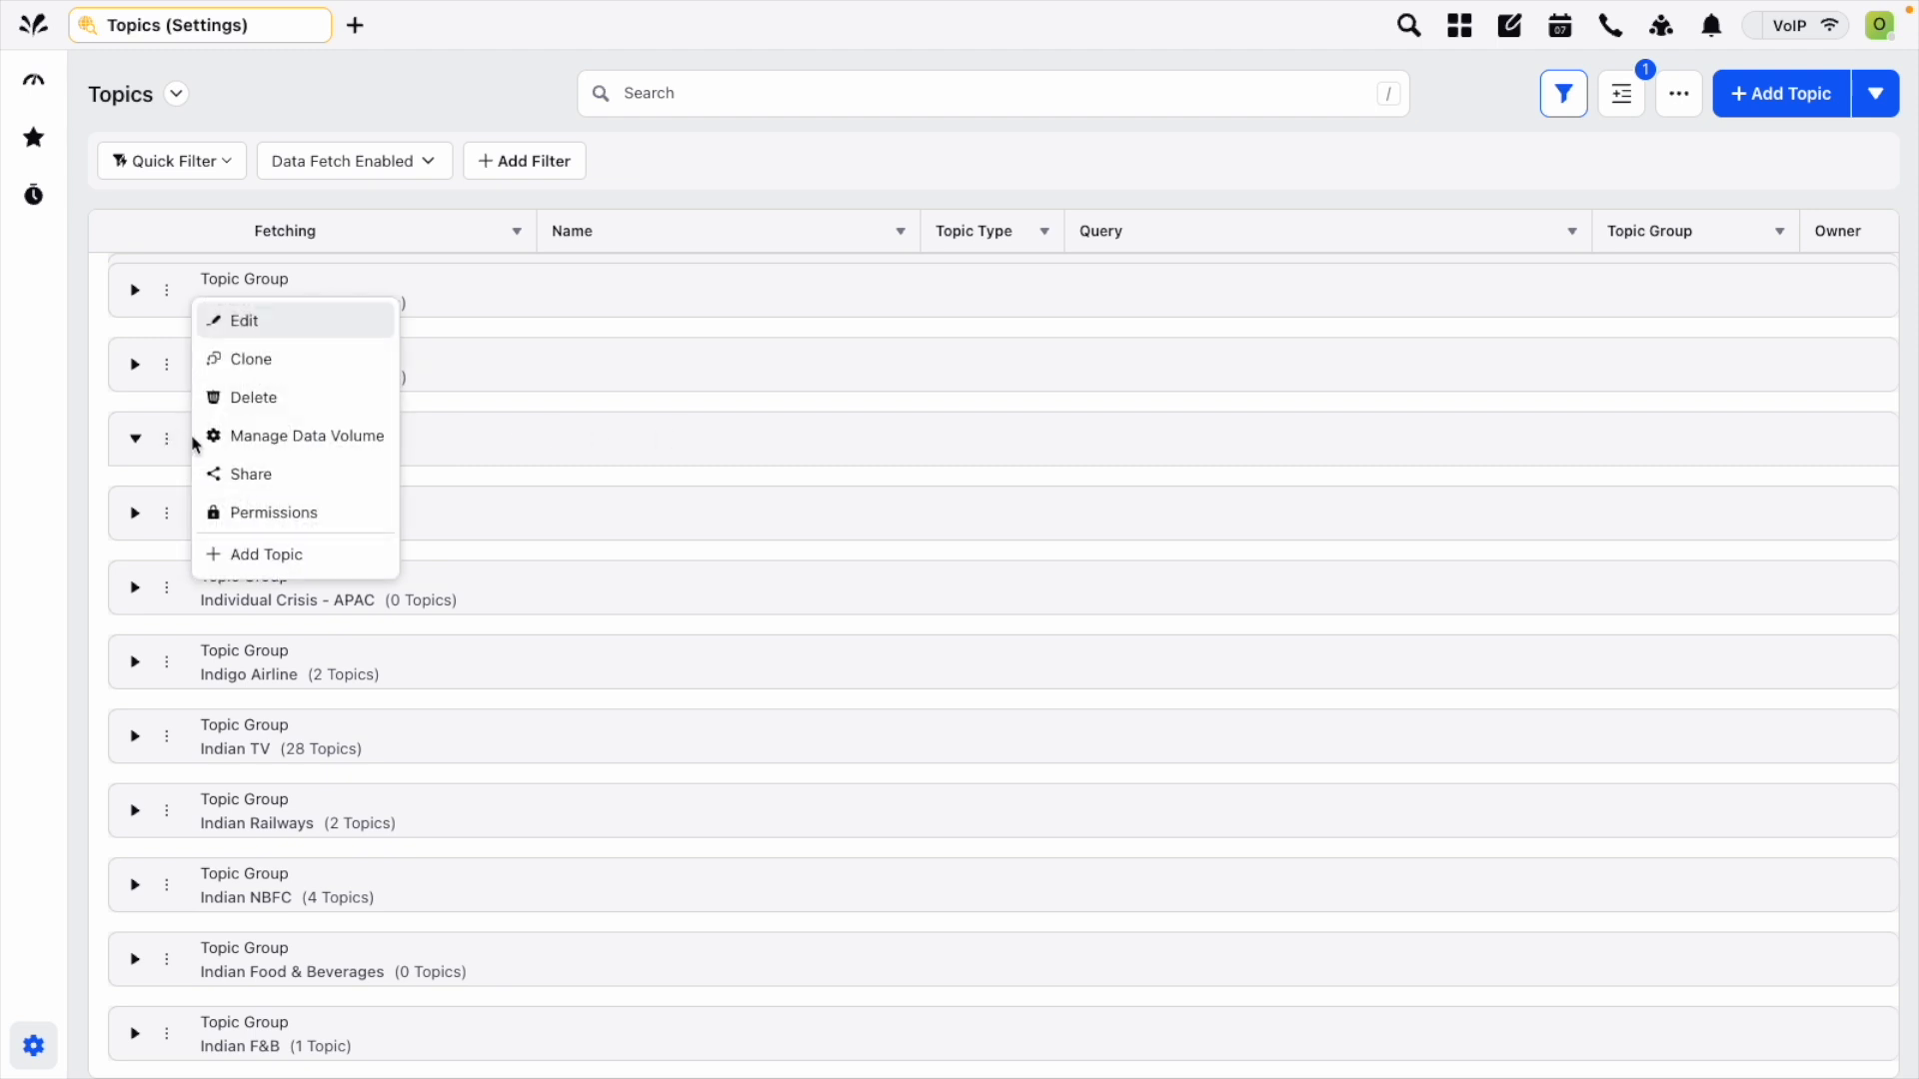
pyautogui.click(278, 563)
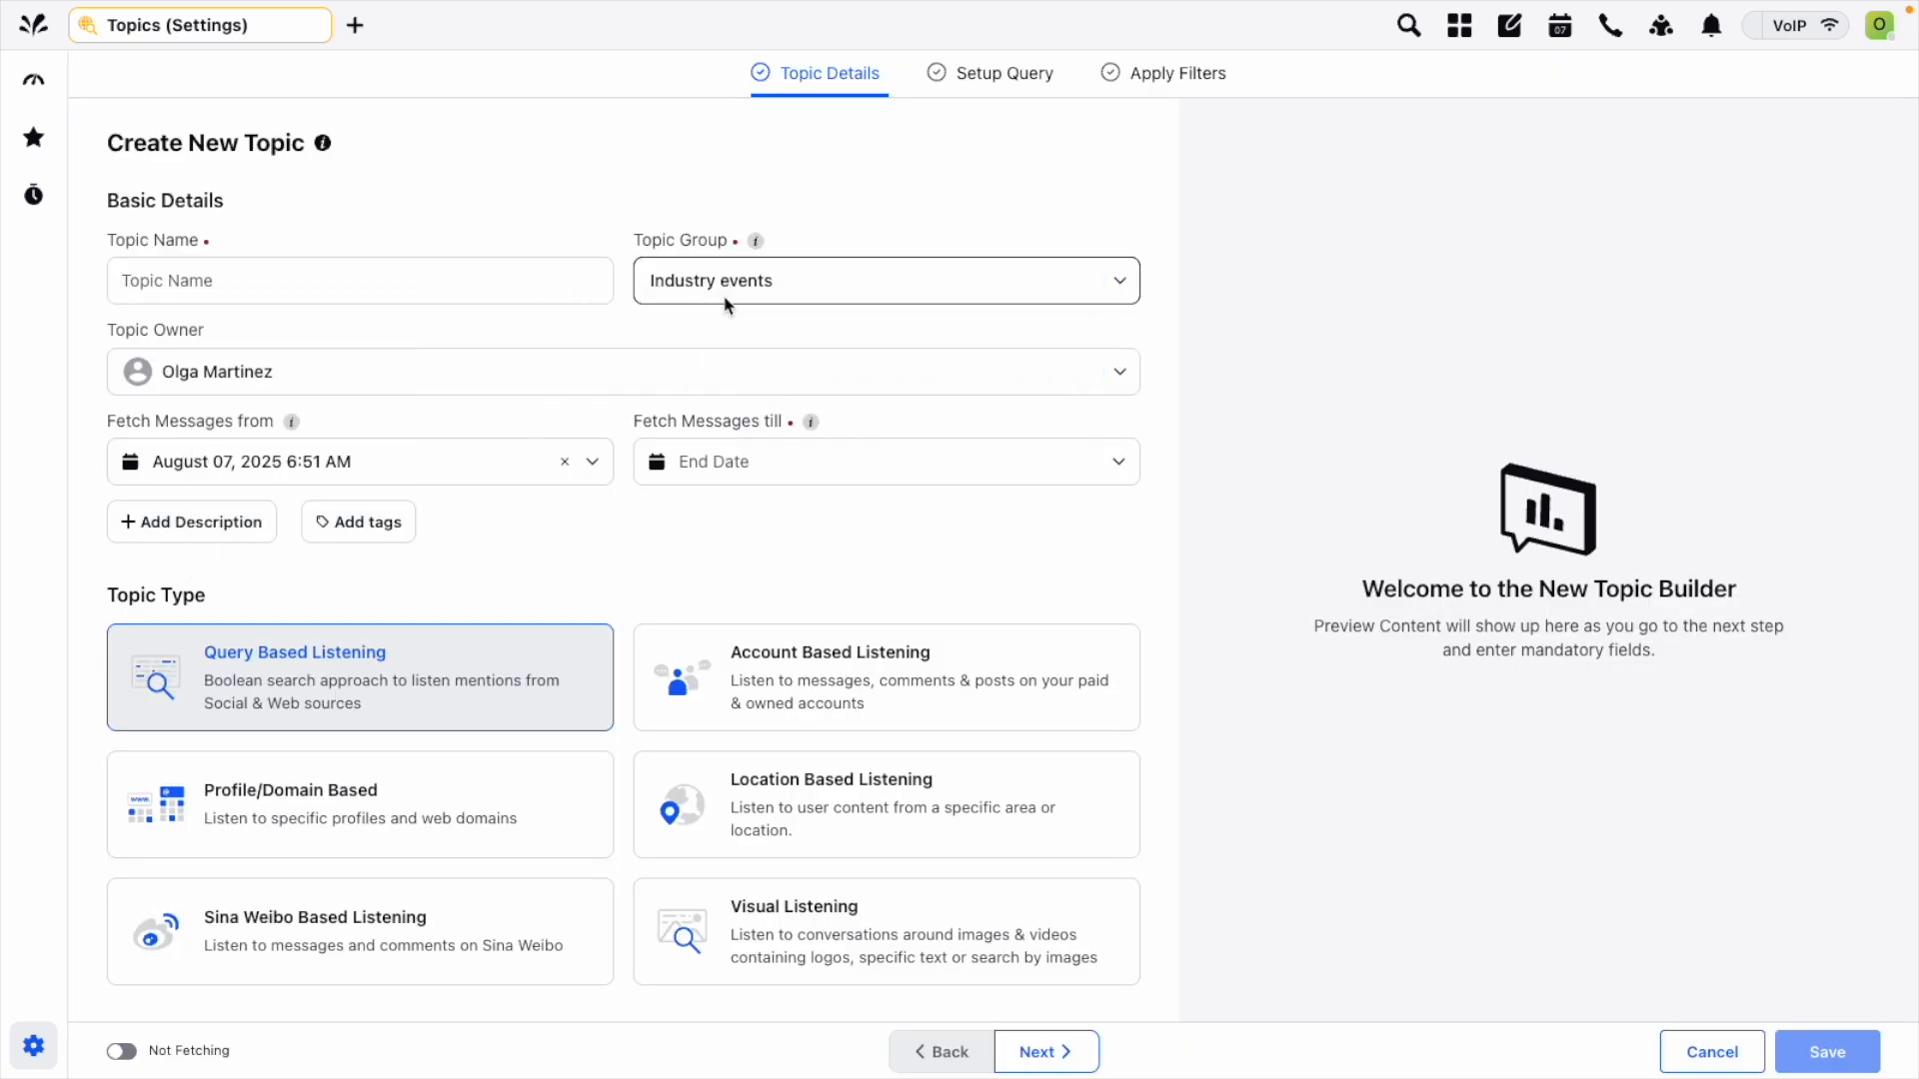
pyautogui.click(1702, 1051)
# Start a new topic from the topics list and assign it to the Industry events topic group.
pyautogui.click(1787, 114)
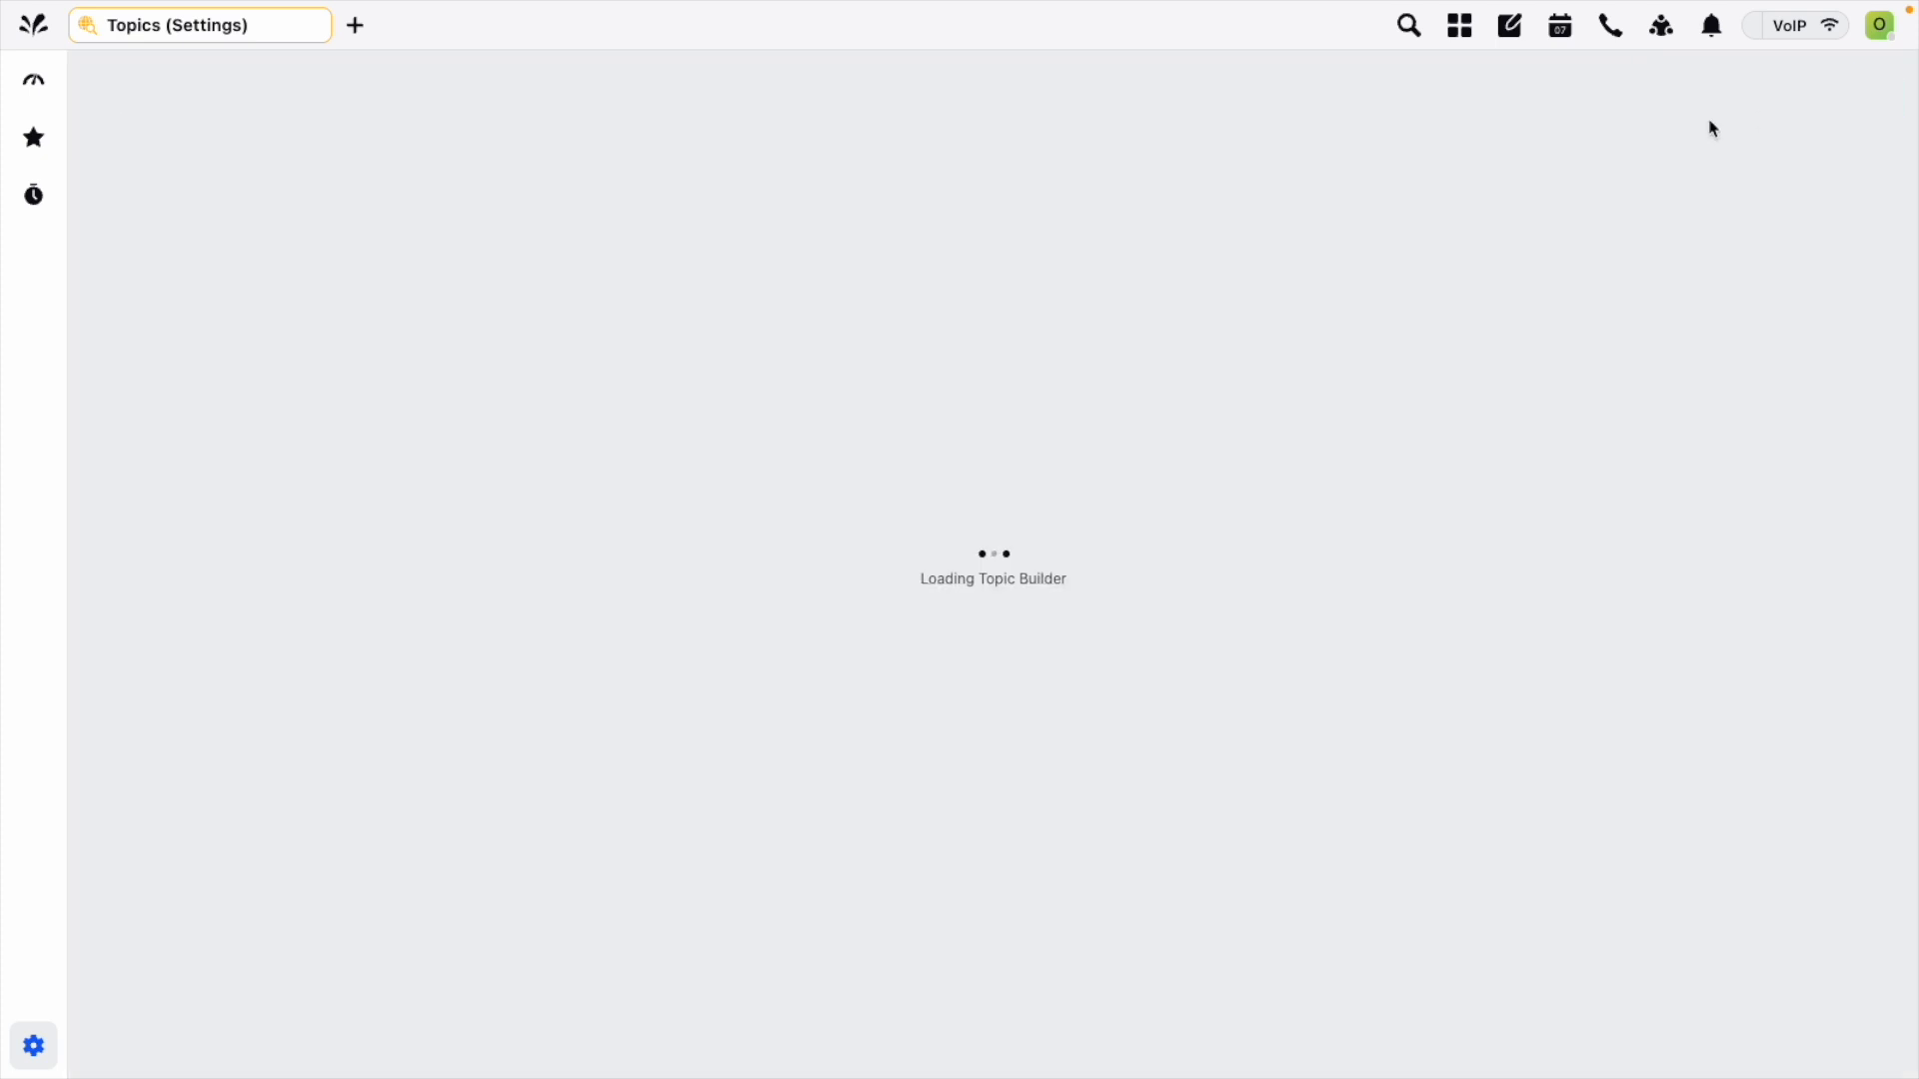
pyautogui.click(800, 281)
pyautogui.click(728, 333)
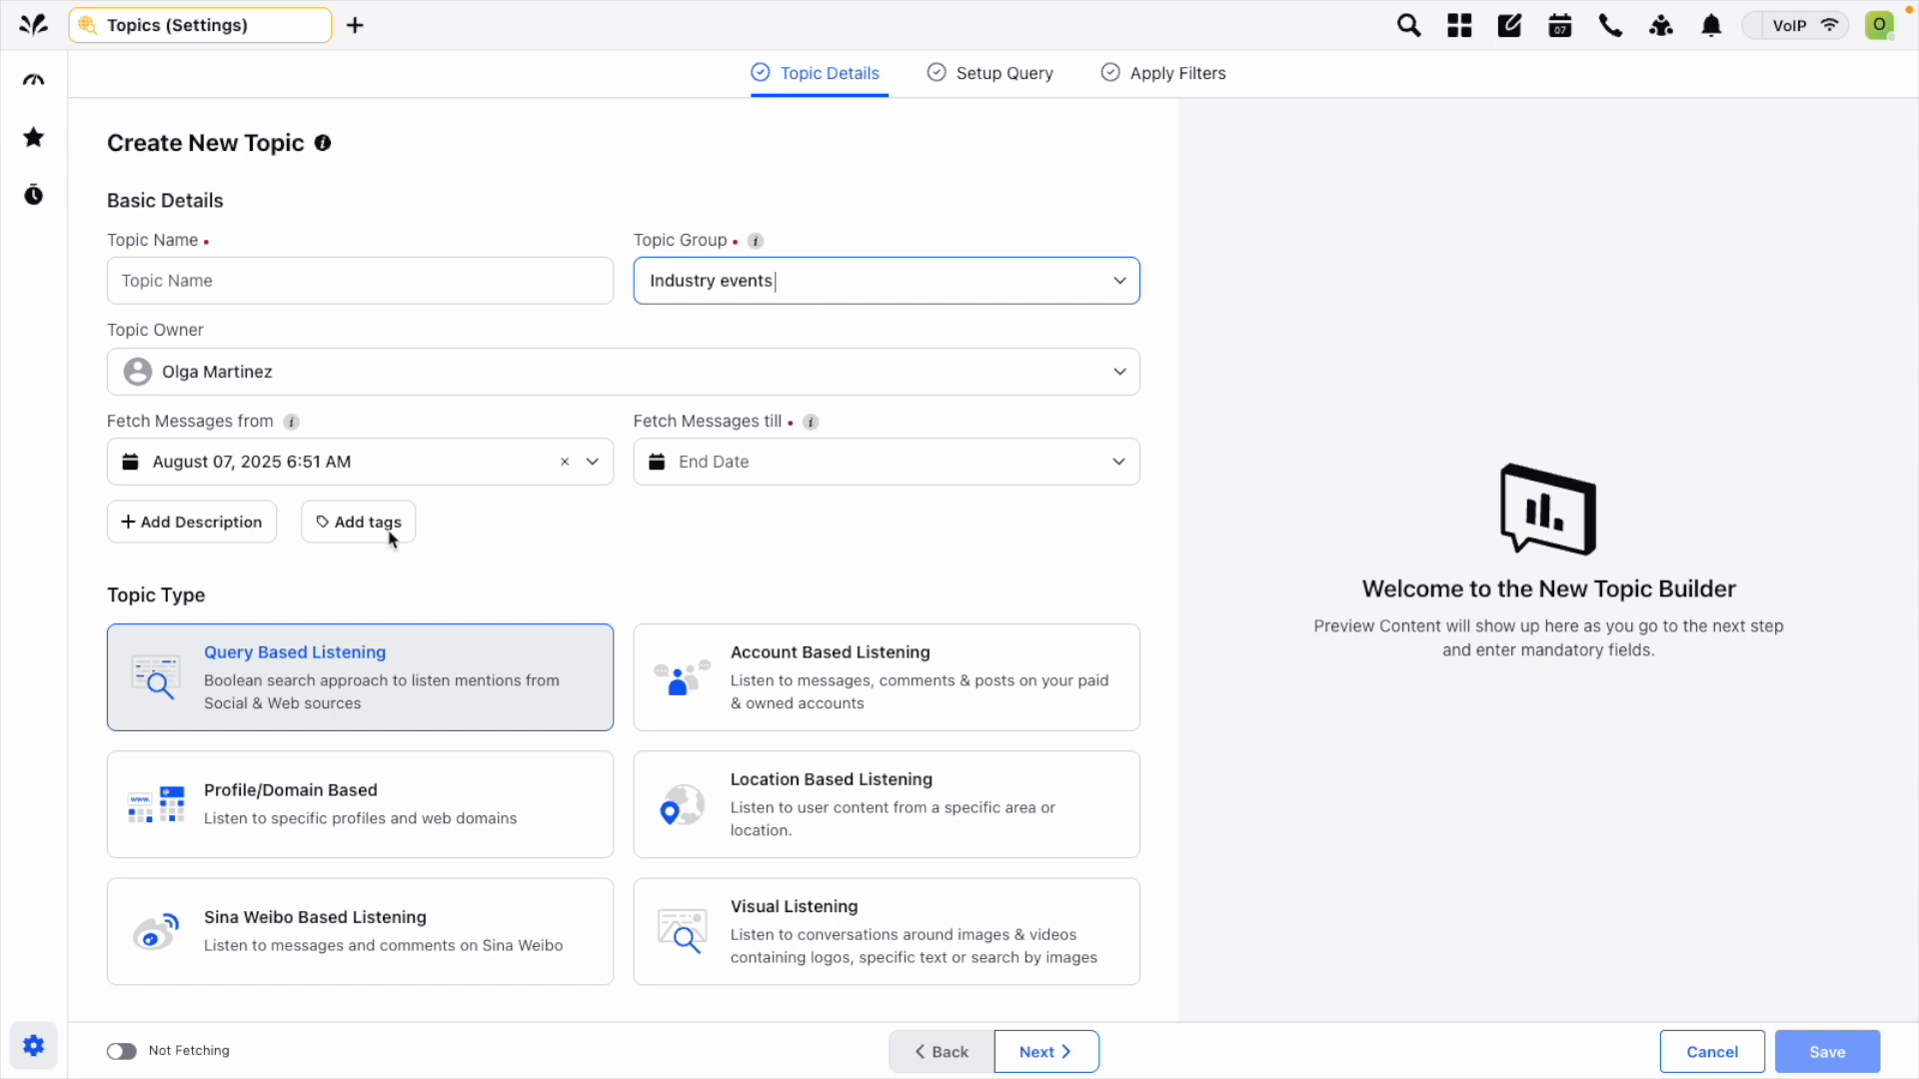
# Start creating another topic group from the new topic's group selection.
pyautogui.click(942, 290)
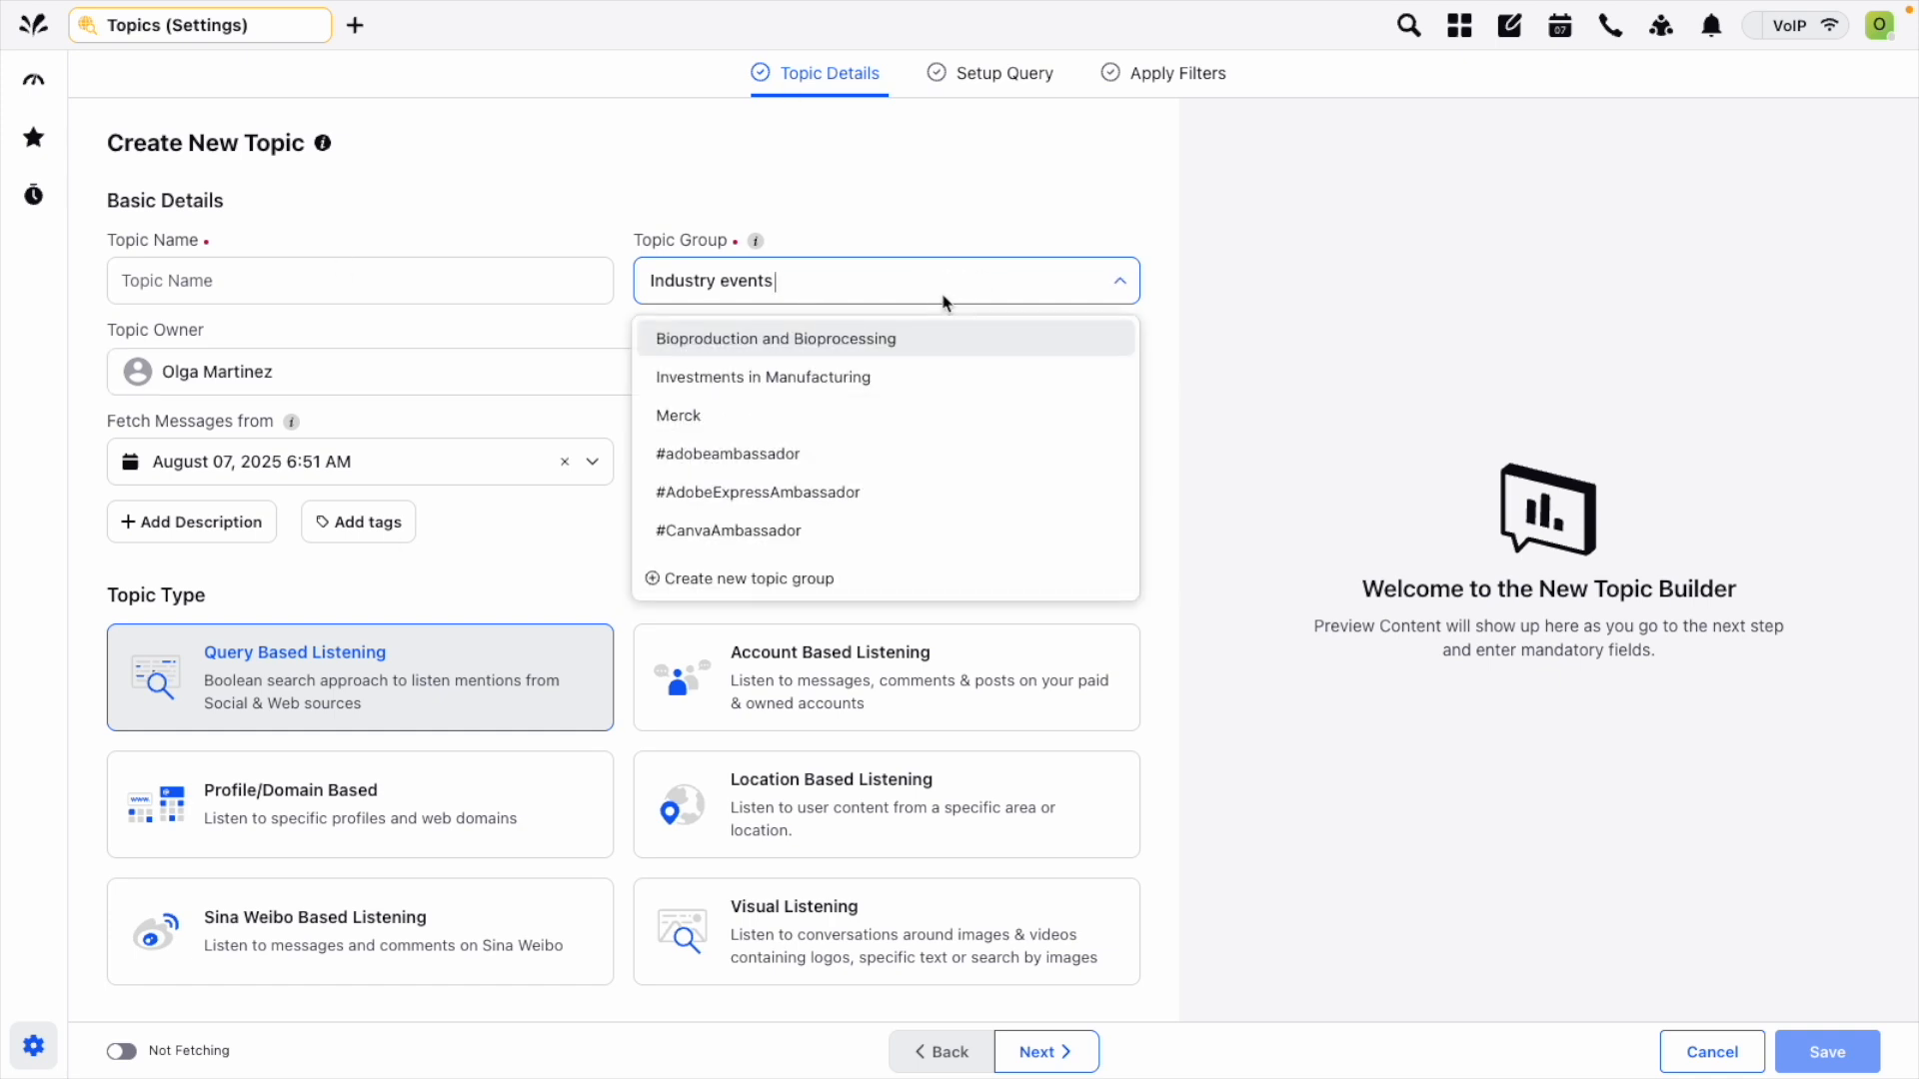
pyautogui.click(719, 579)
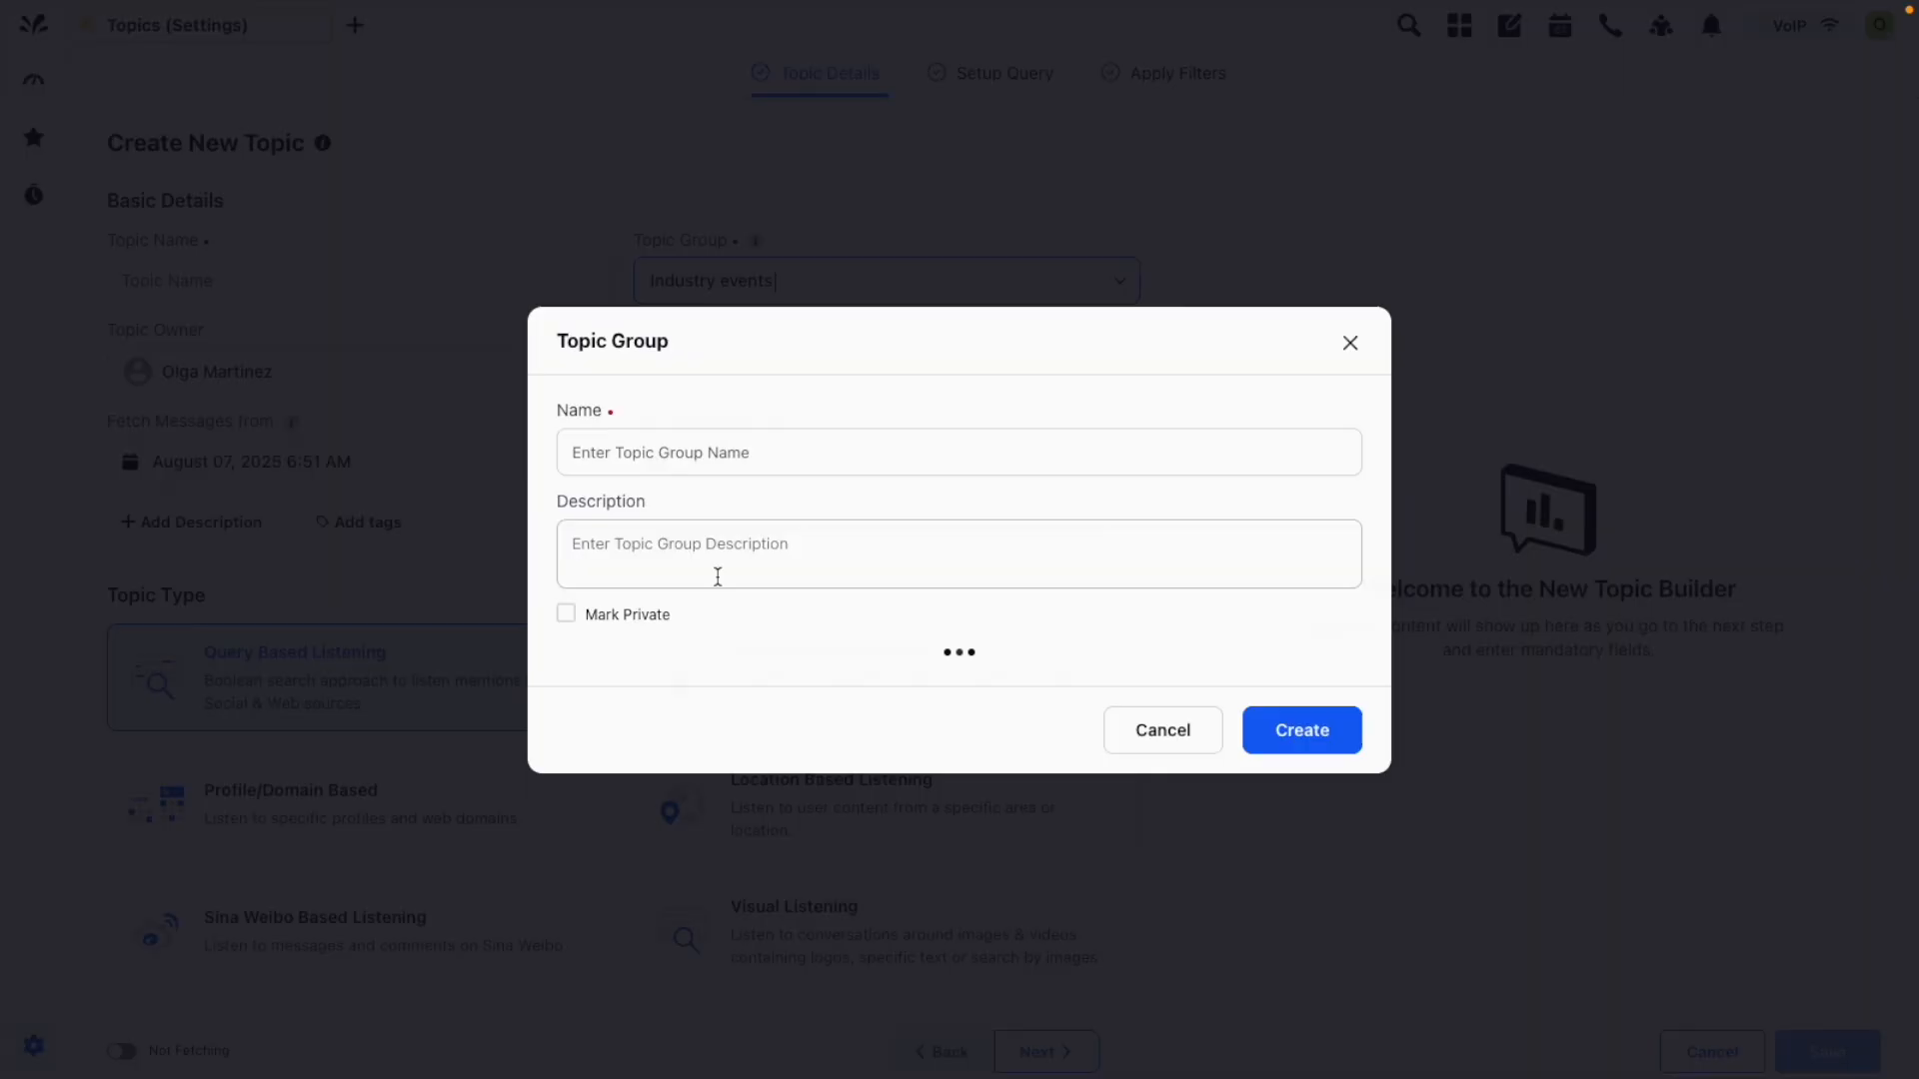